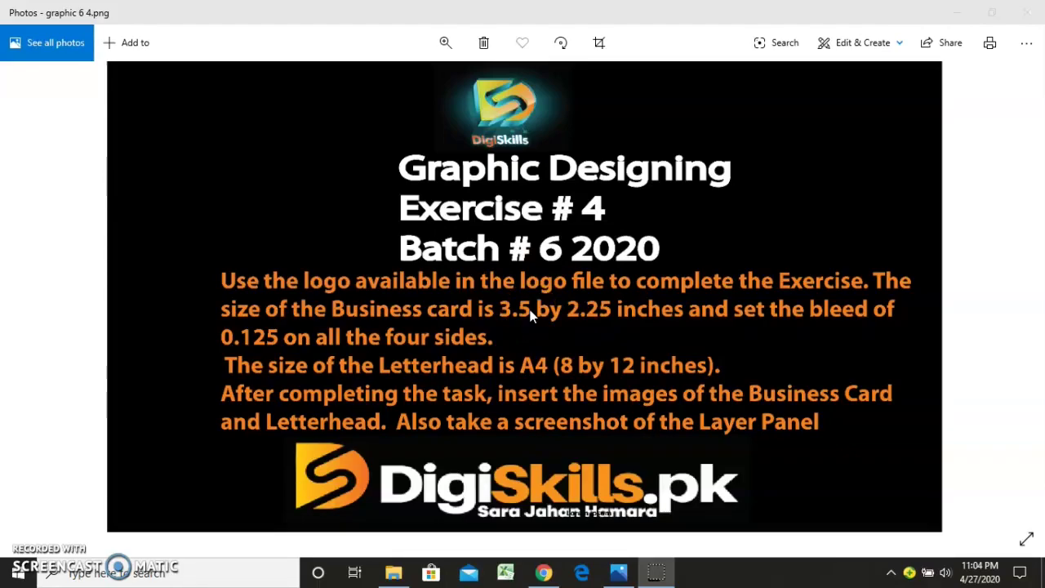
# Step: Minimize the Photos window holding the exercise image to reveal the desktop
pyautogui.click(956, 12)
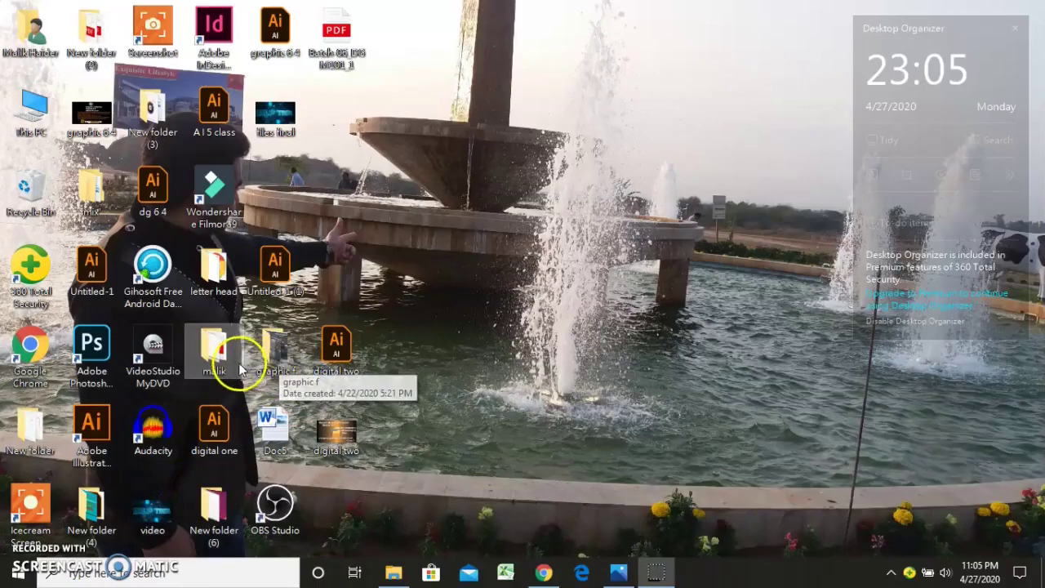
# Step: Copy the Batch-06_GRD101_4 zip from the graphic f folder onto the desktop
pyautogui.doubleClick(284, 360)
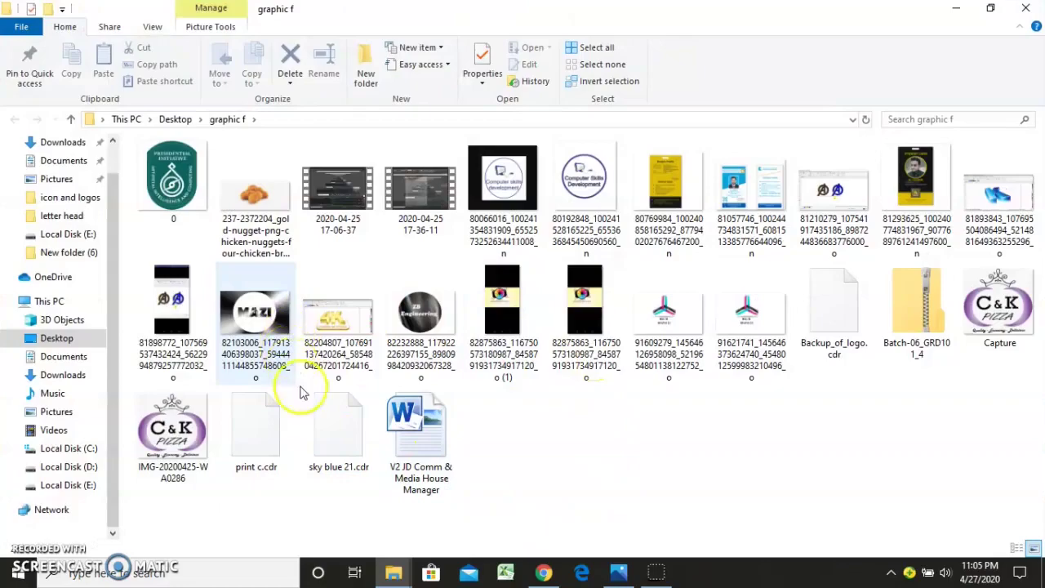
pyautogui.rightClick(903, 317)
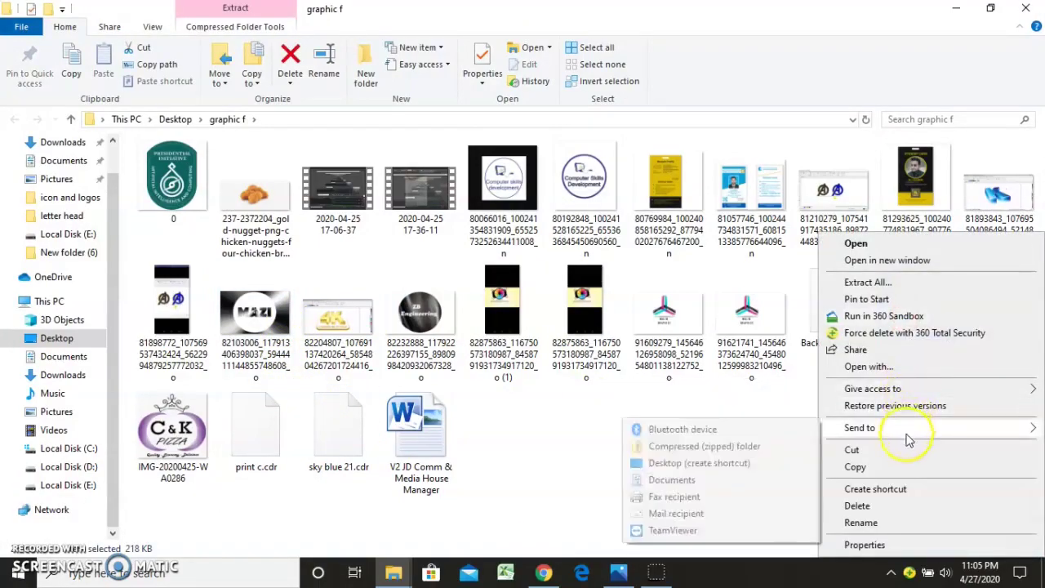
pyautogui.click(891, 466)
pyautogui.click(958, 10)
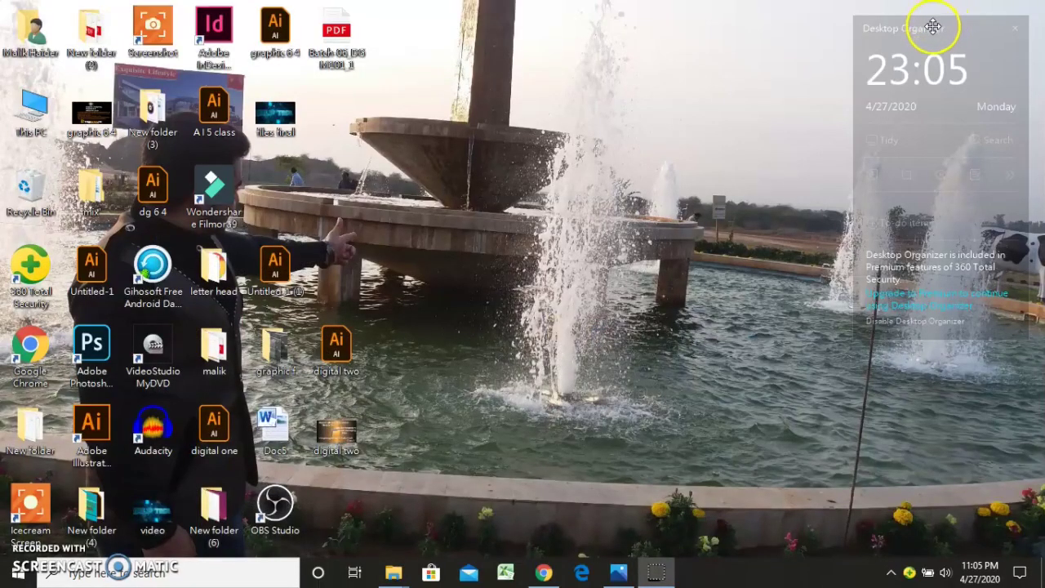
pyautogui.rightClick(588, 137)
pyautogui.click(675, 199)
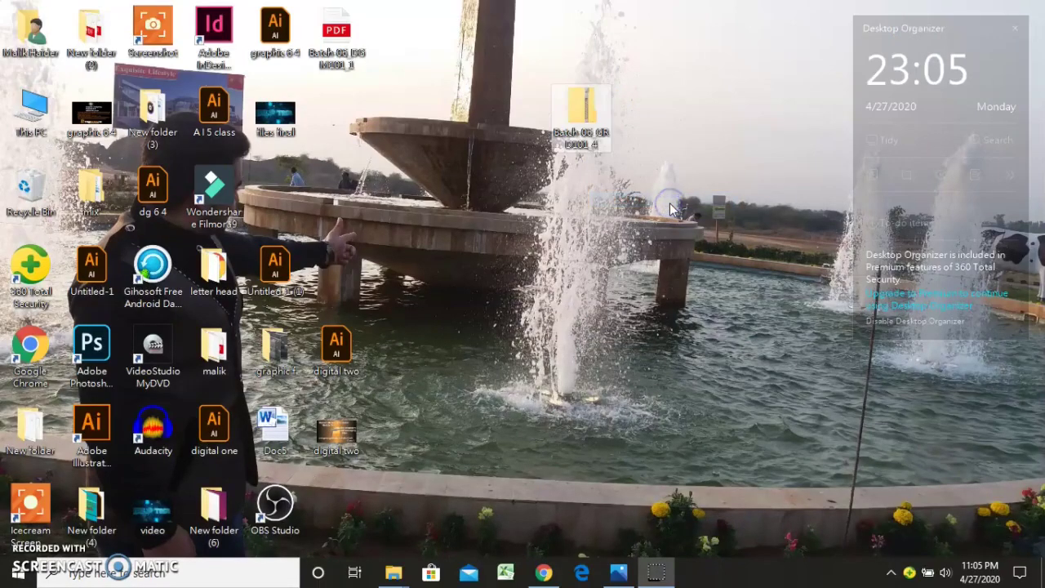
# Step: Open the pasted zip and its Batch-06_GRD101_4 folder, then open the exercise PDF
pyautogui.doubleClick(594, 122)
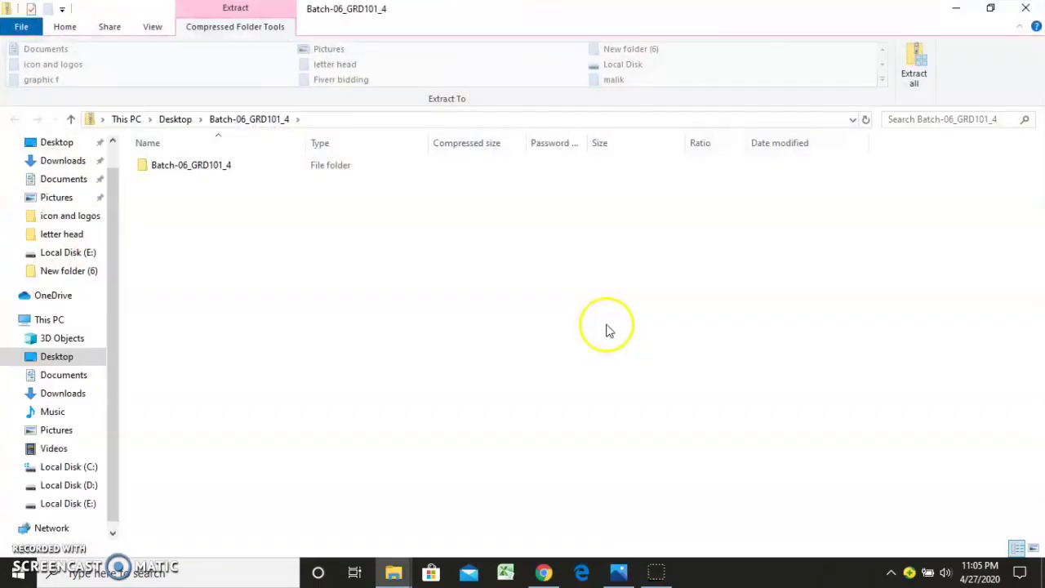
pyautogui.click(198, 175)
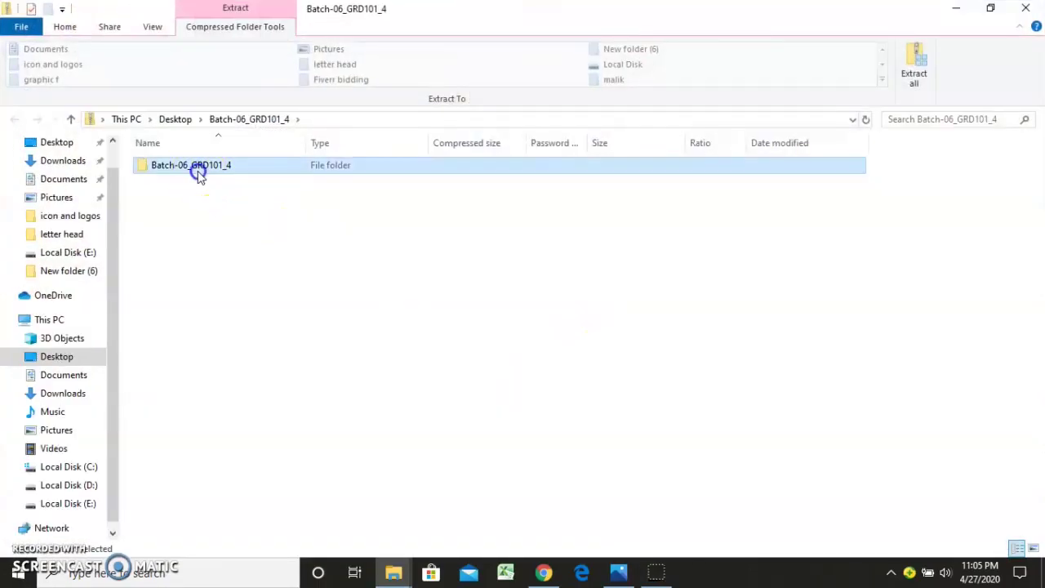
pyautogui.doubleClick(196, 168)
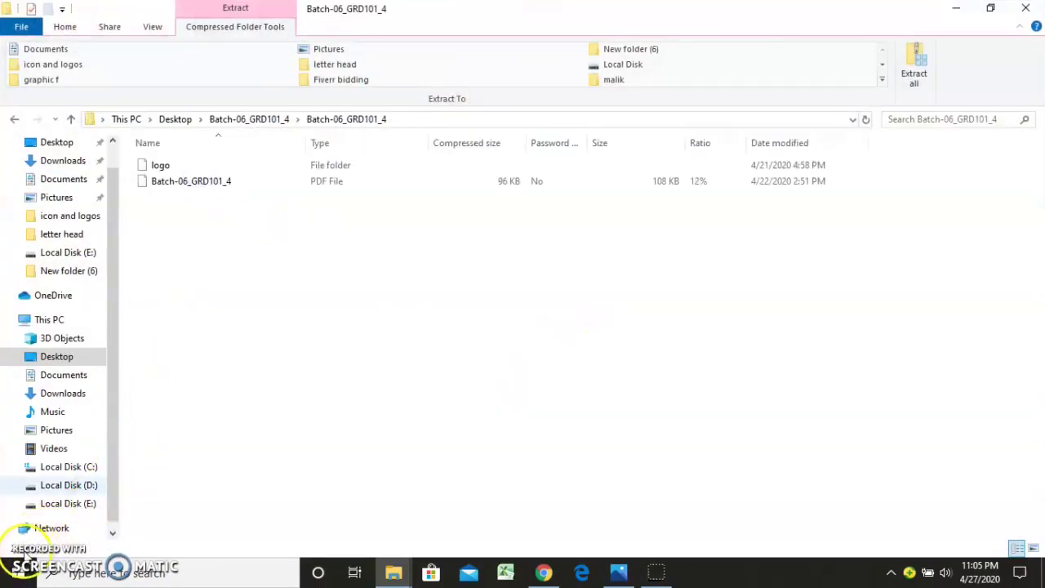
pyautogui.click(161, 184)
pyautogui.doubleClick(161, 182)
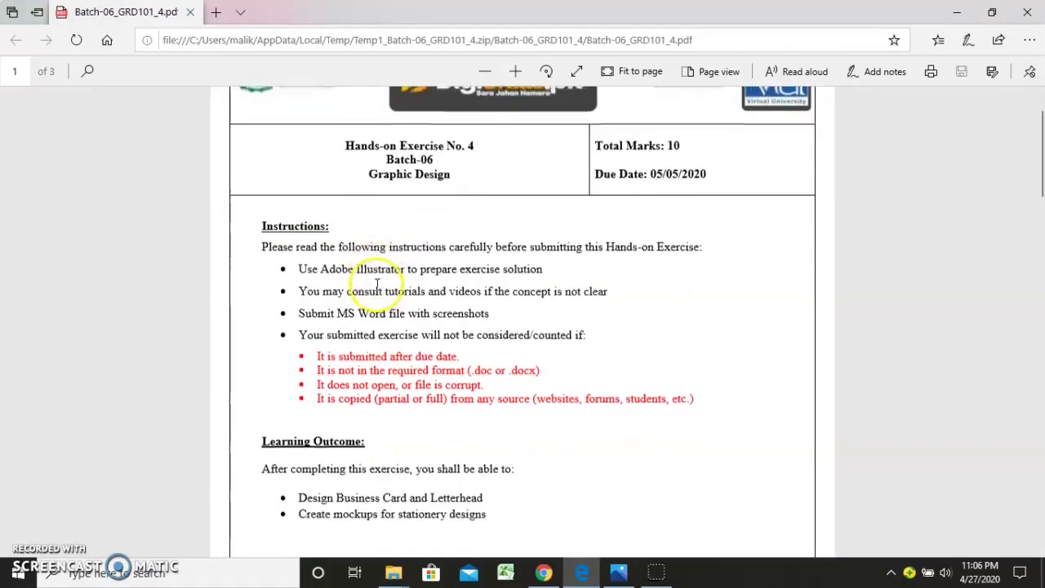
# Step: Scroll the PDF to page 2's Problem Statement: 3.5 × 2.25 in card, 0.125 bleed
pyautogui.scroll(-1, 371, 282)
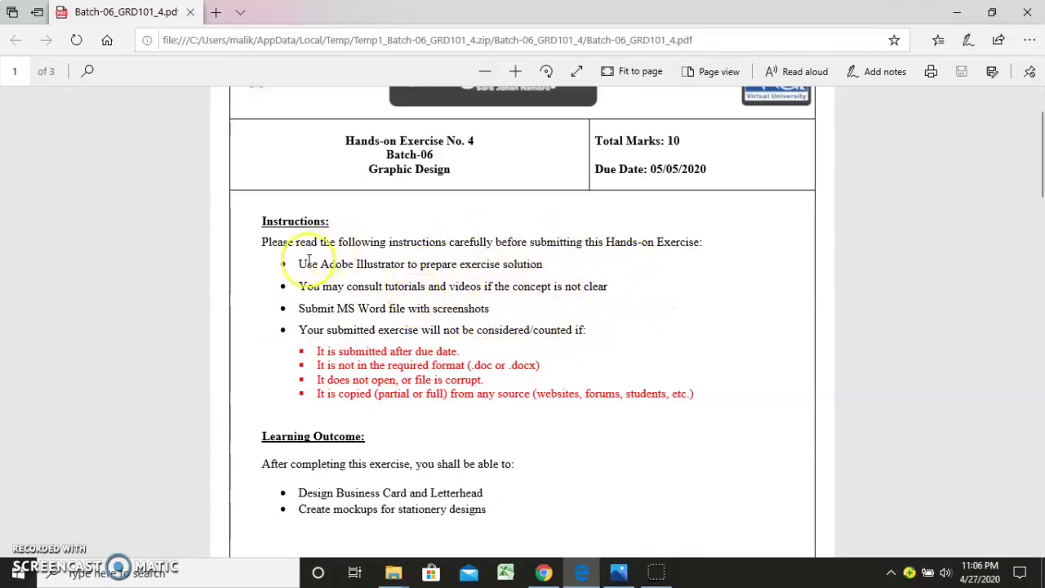
pyautogui.scroll(-1, 400, 351)
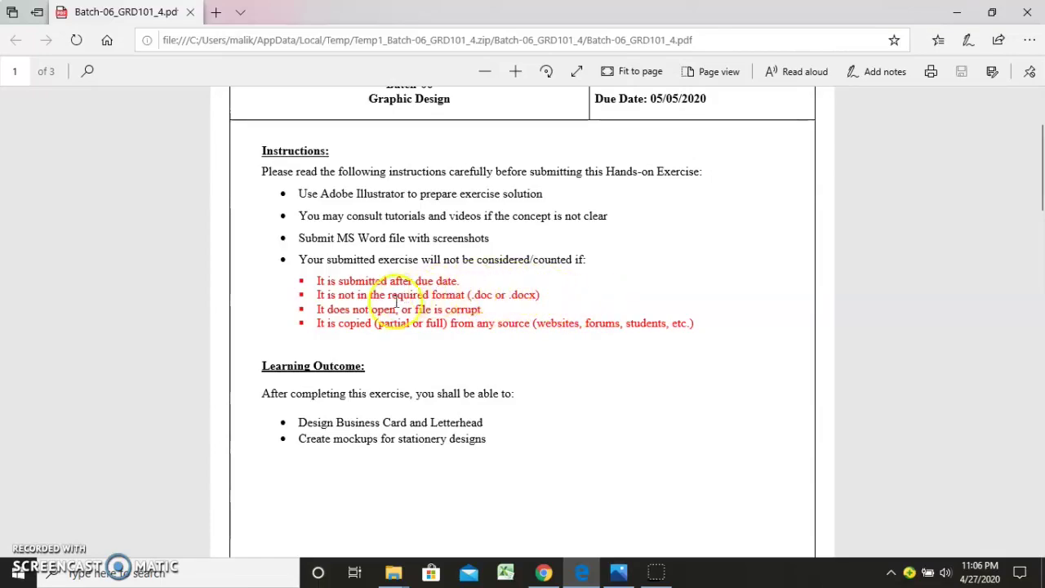
pyautogui.scroll(-1, 436, 279)
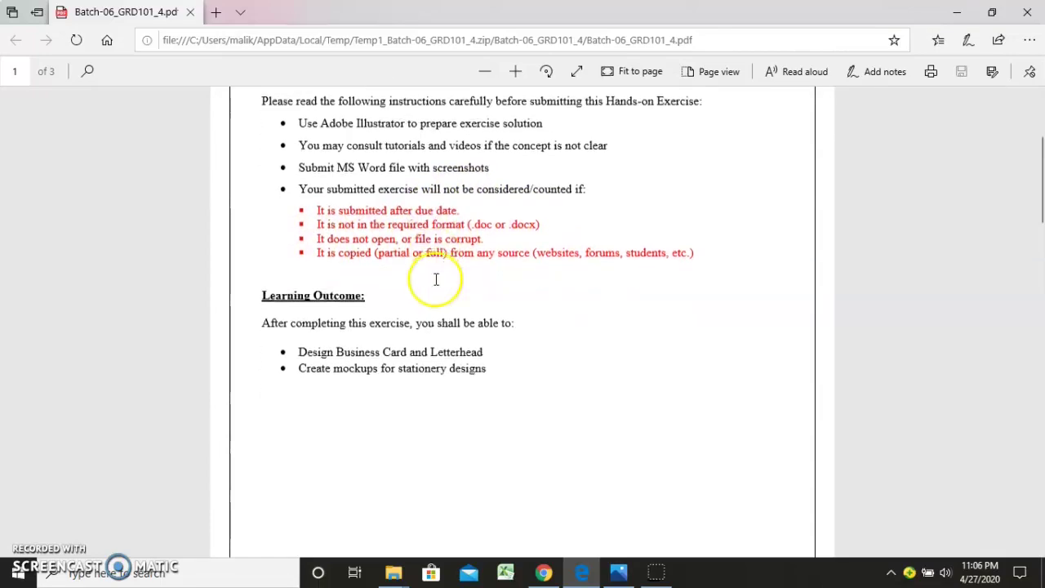
pyautogui.scroll(-1, 431, 280)
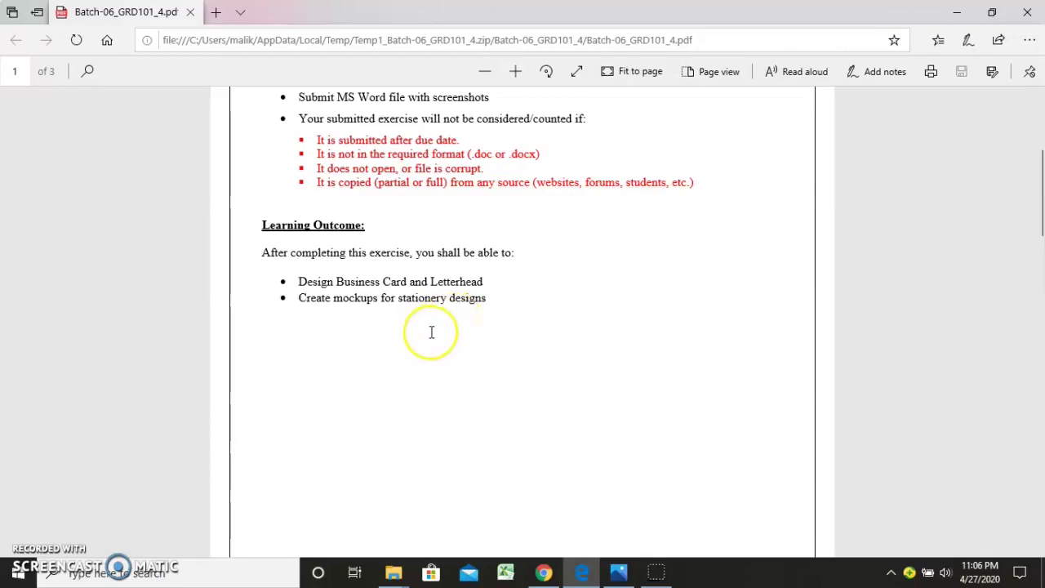
pyautogui.scroll(-2, 431, 333)
pyautogui.scroll(-2, 431, 332)
pyautogui.scroll(-2, 431, 332)
pyautogui.scroll(-1, 431, 332)
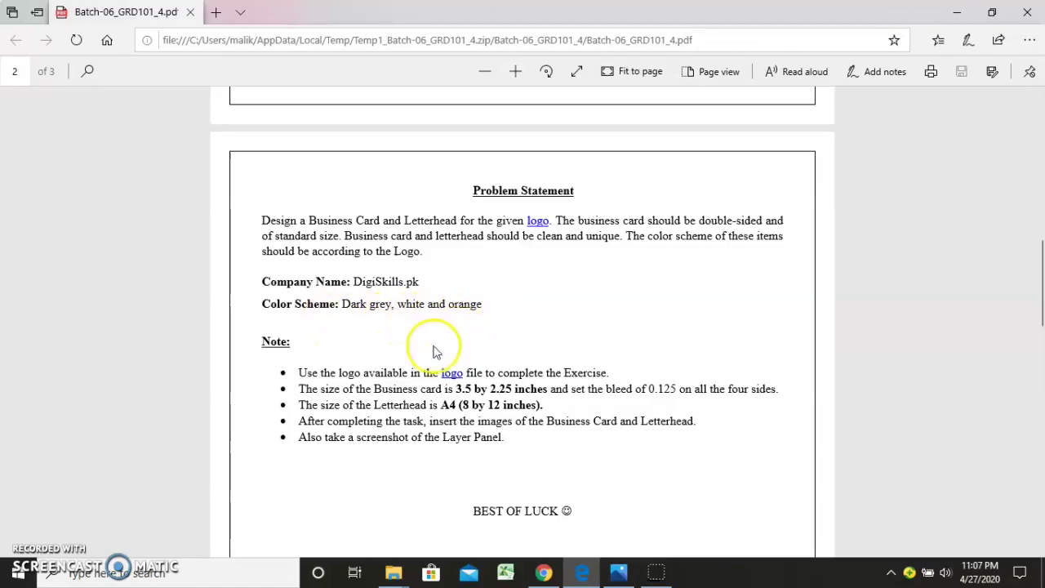
pyautogui.scroll(-2, 425, 327)
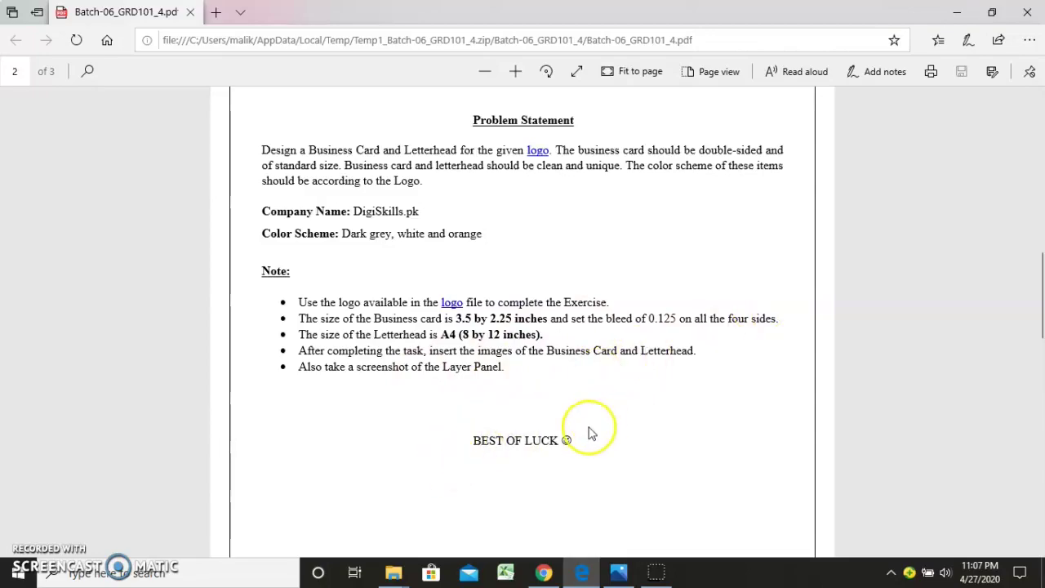
# Step: Copy both digiskills logo files from the logo folder
pyautogui.click(961, 13)
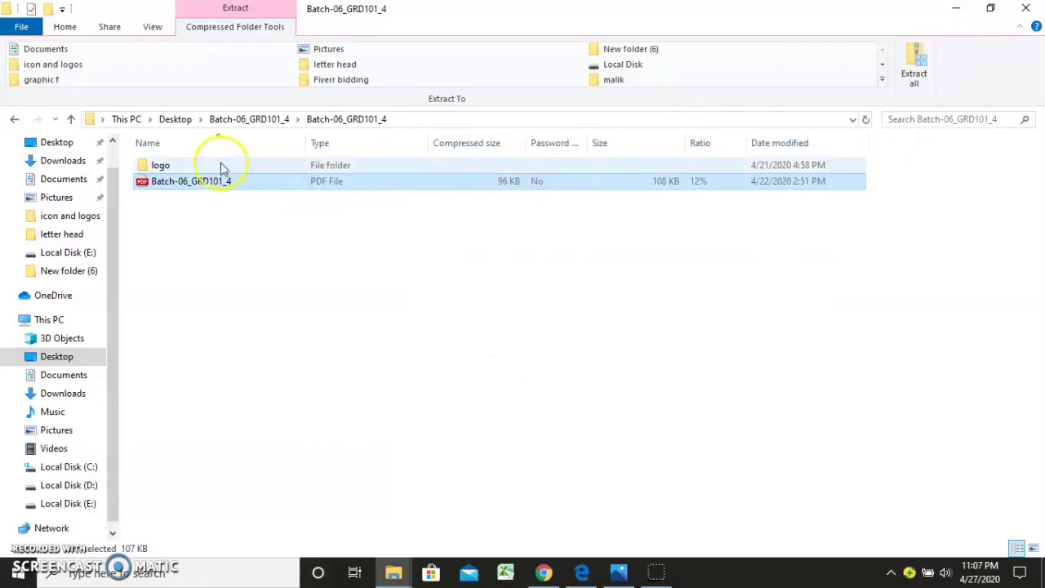
pyautogui.click(221, 166)
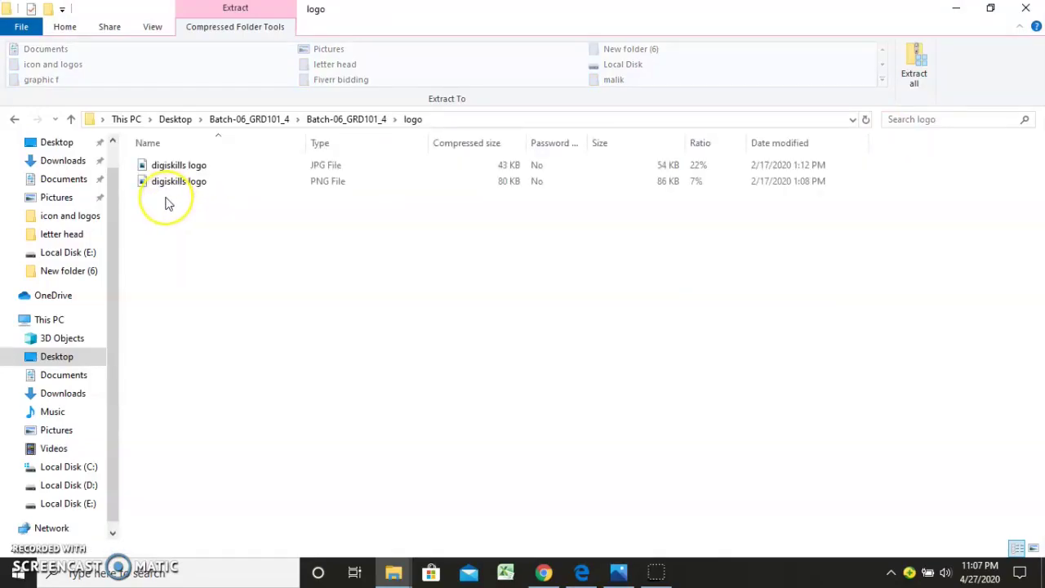
pyautogui.hotkey('ctrl', 'a')
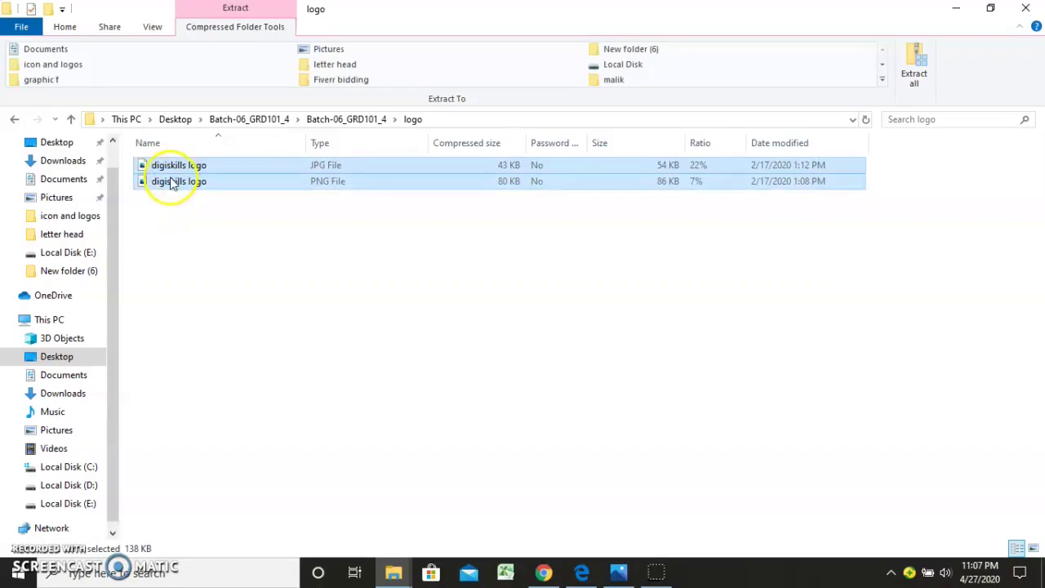
pyautogui.rightClick(171, 182)
pyautogui.click(208, 228)
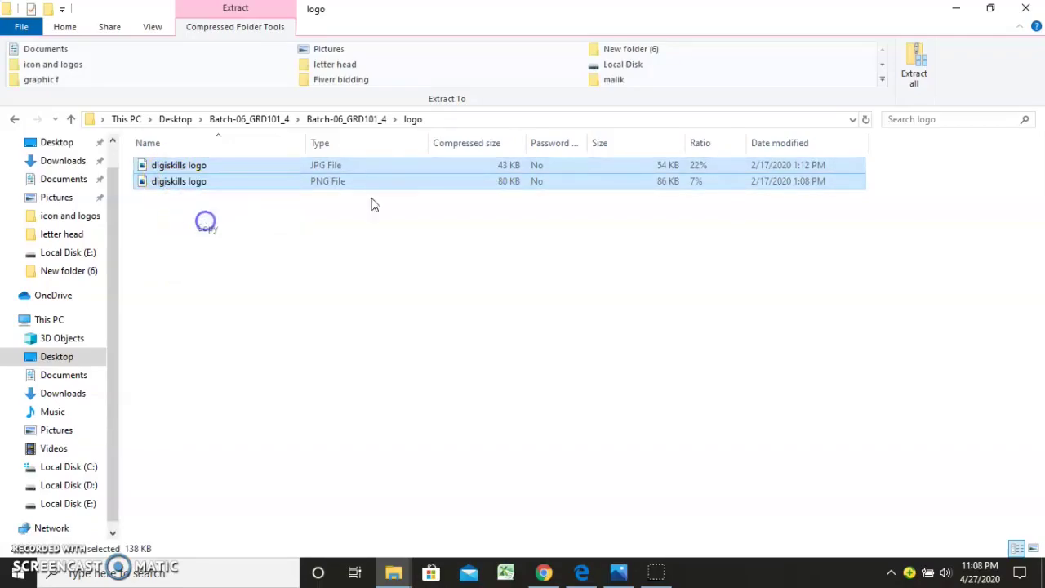
# Step: Paste the two digiskills logo files onto the desktop and briefly recheck the exercise PDF
pyautogui.click(962, 18)
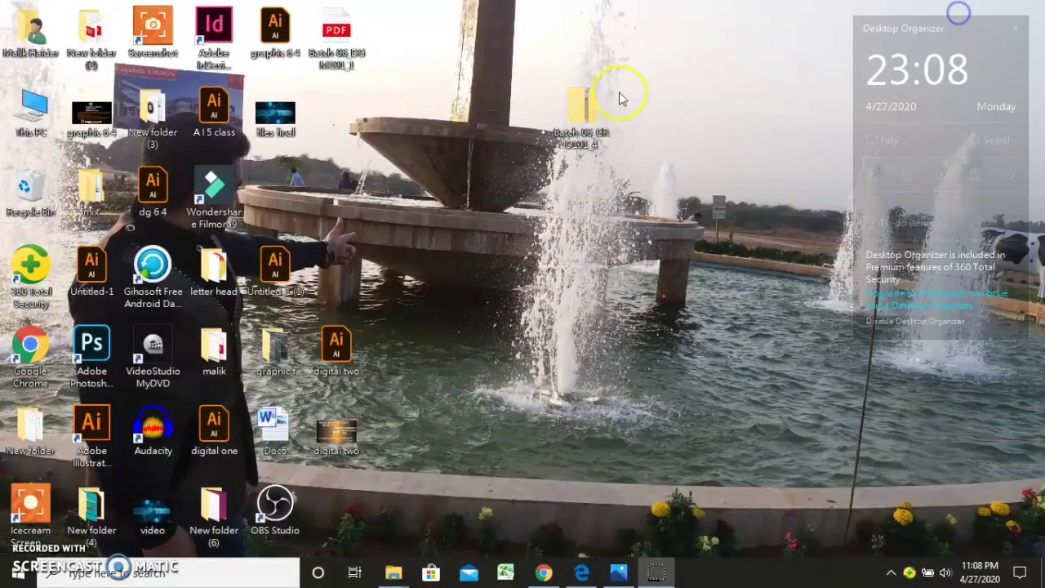
pyautogui.rightClick(401, 170)
pyautogui.click(454, 234)
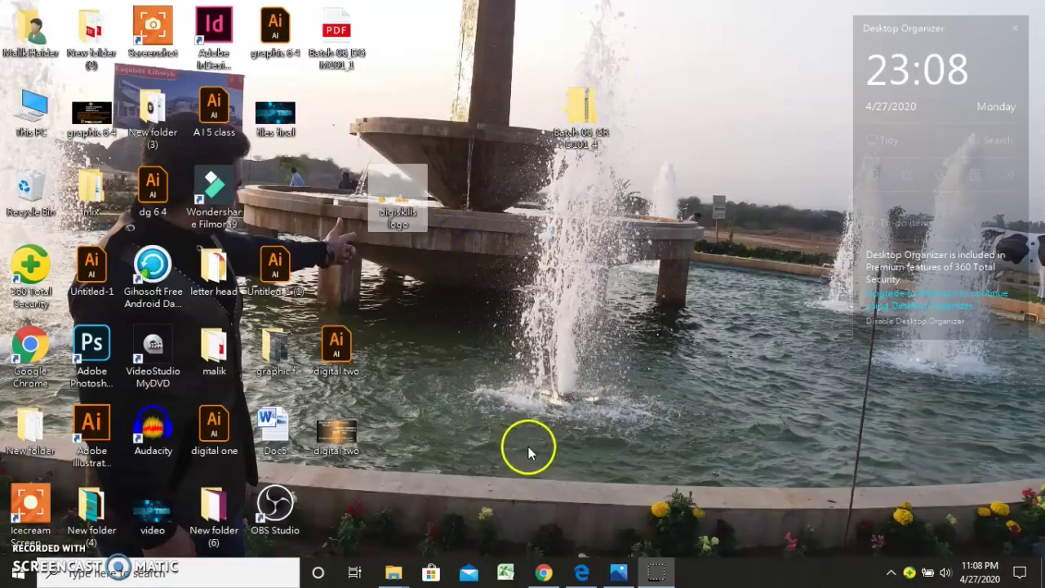
pyautogui.click(108, 438)
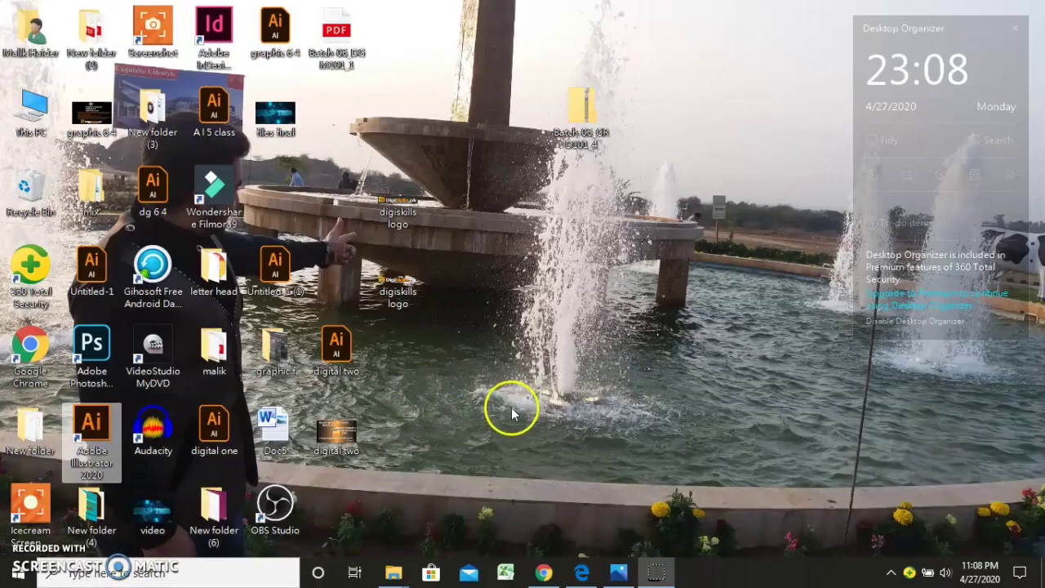
pyautogui.click(581, 570)
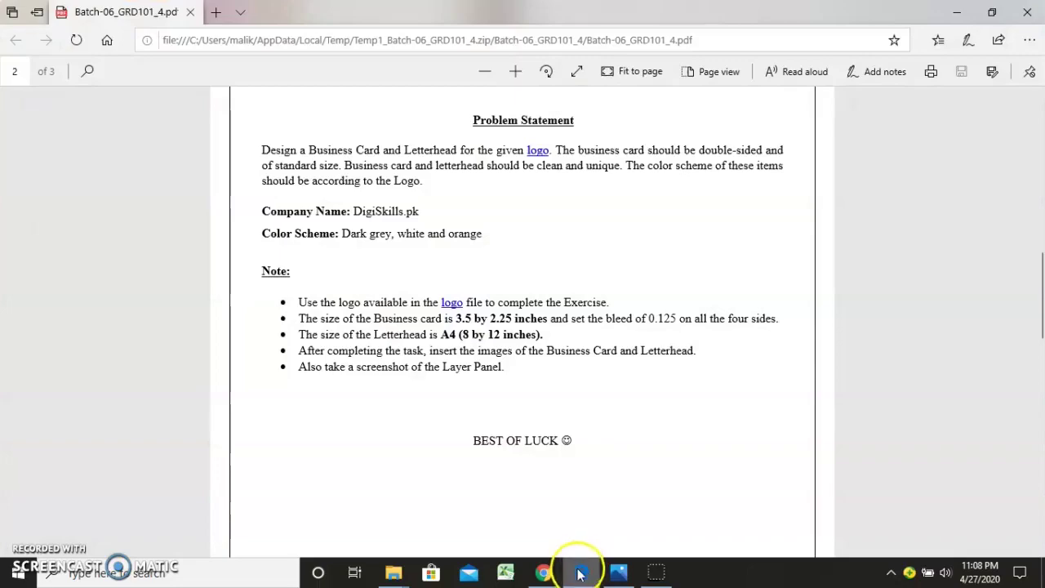
pyautogui.moveTo(581, 572)
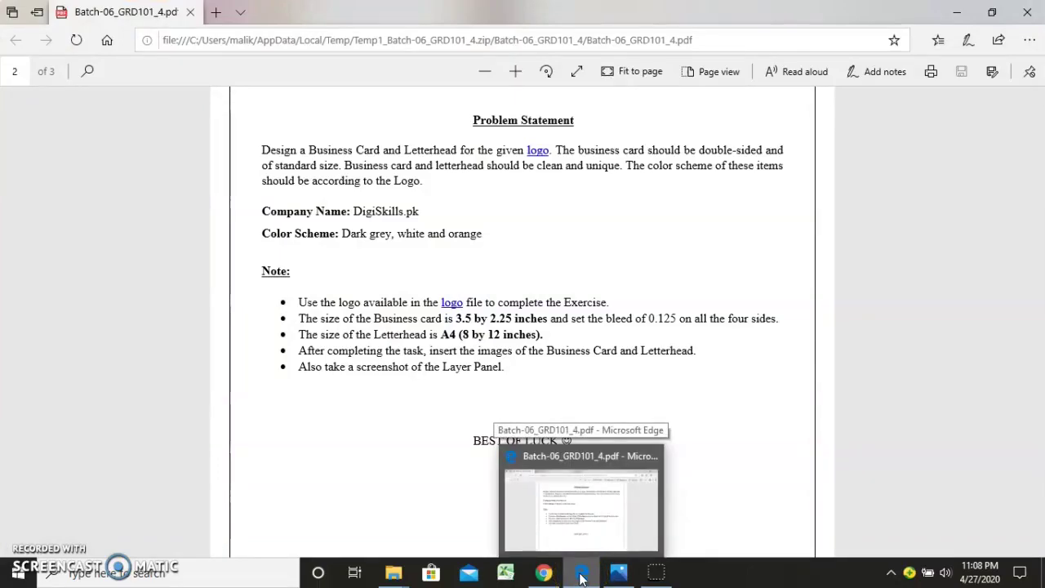
pyautogui.click(578, 574)
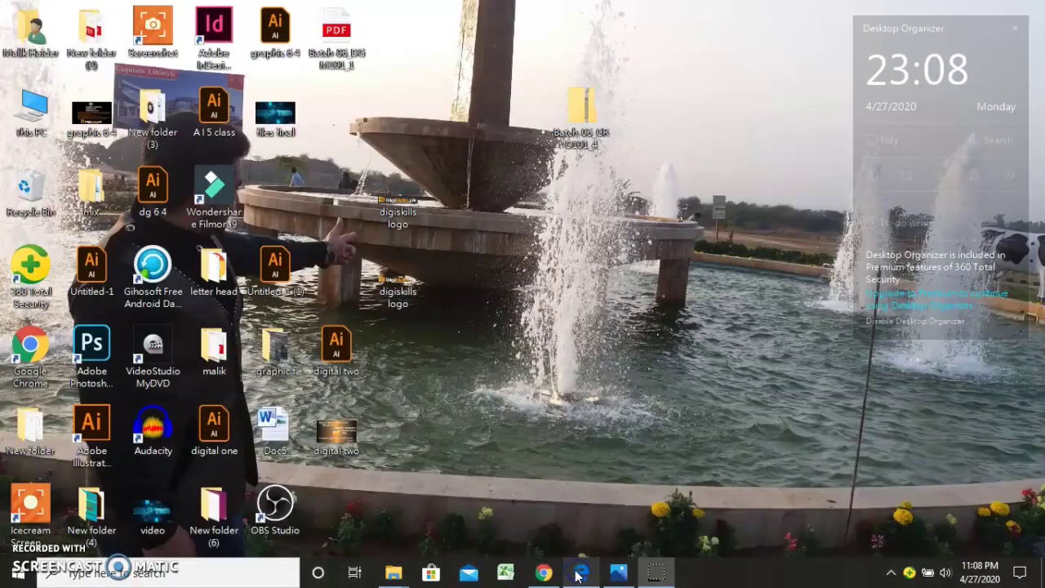
# Step: Launch Illustrator 2020 and start a new document with a 3.5 in width
pyautogui.click(103, 440)
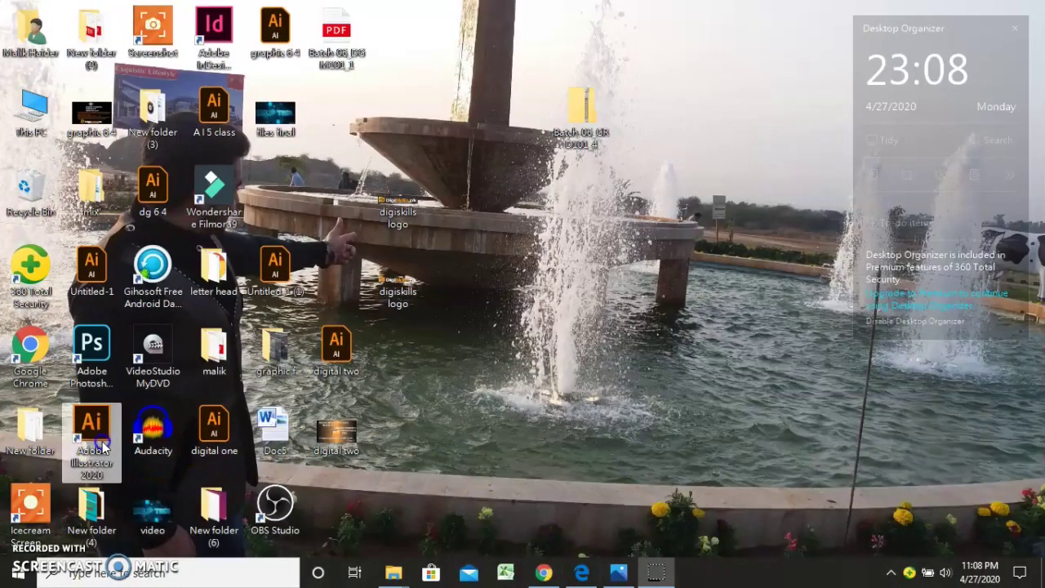
pyautogui.doubleClick(102, 440)
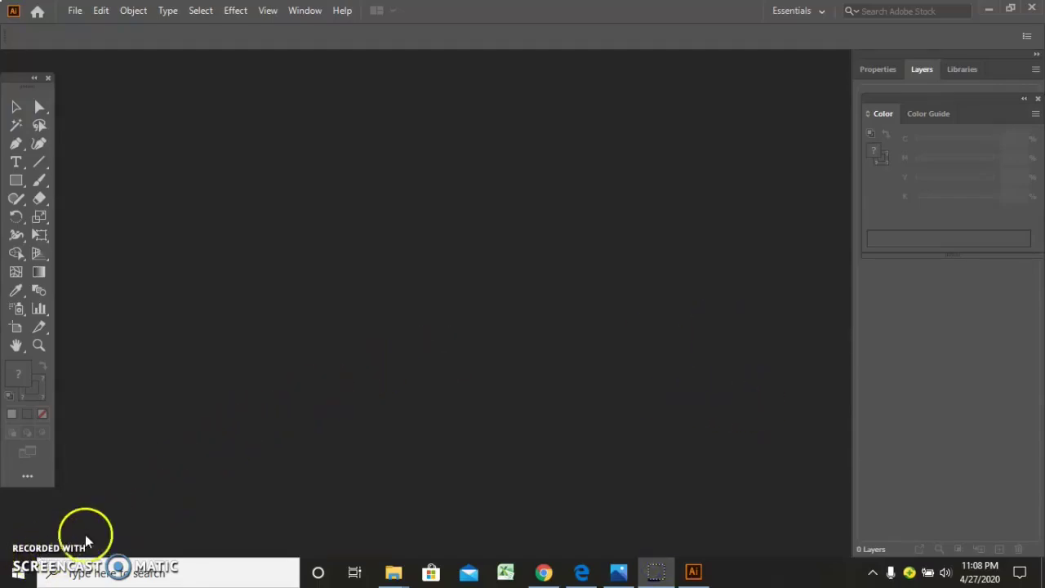
pyautogui.click(73, 11)
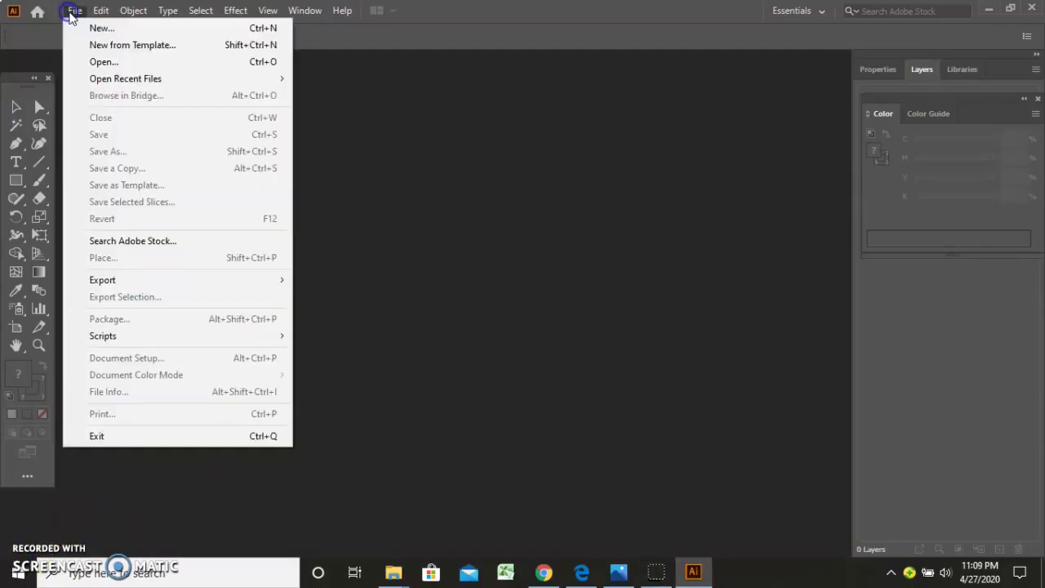
pyautogui.click(98, 28)
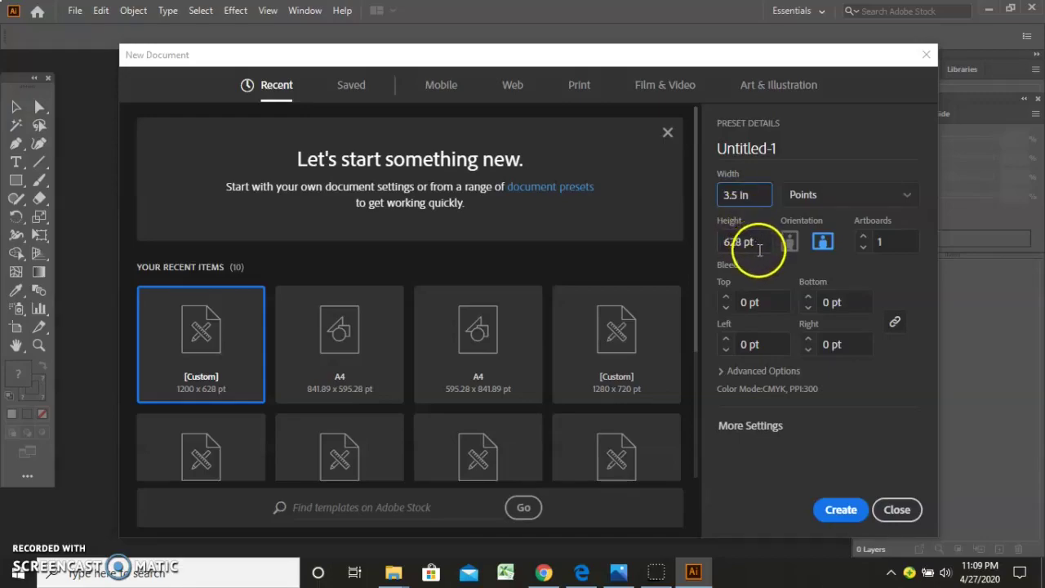
# Step: Set landscape orientation and a linked 0.125 pt bleed on all four sides
pyautogui.click(760, 246)
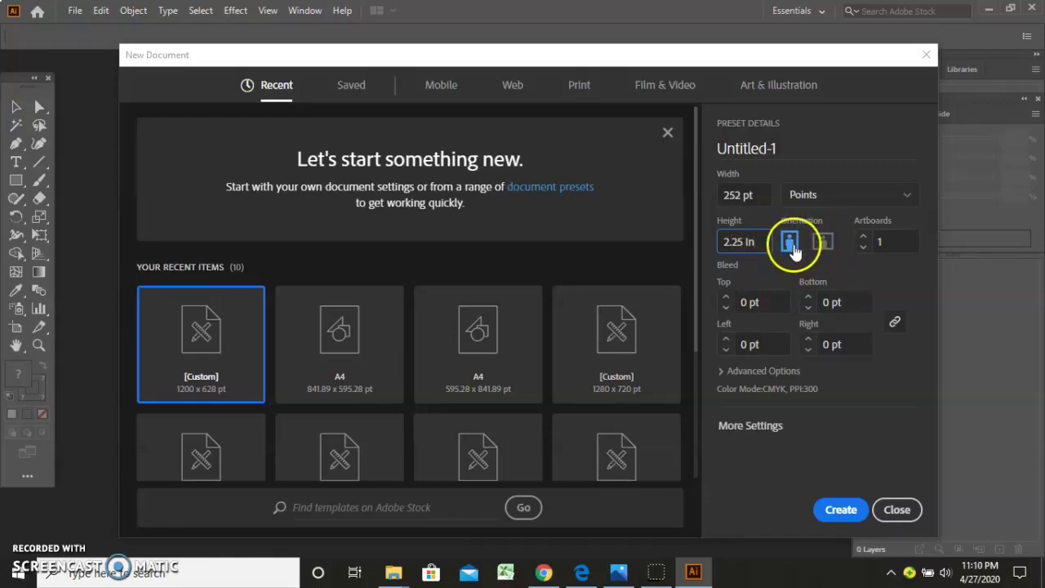
pyautogui.click(820, 243)
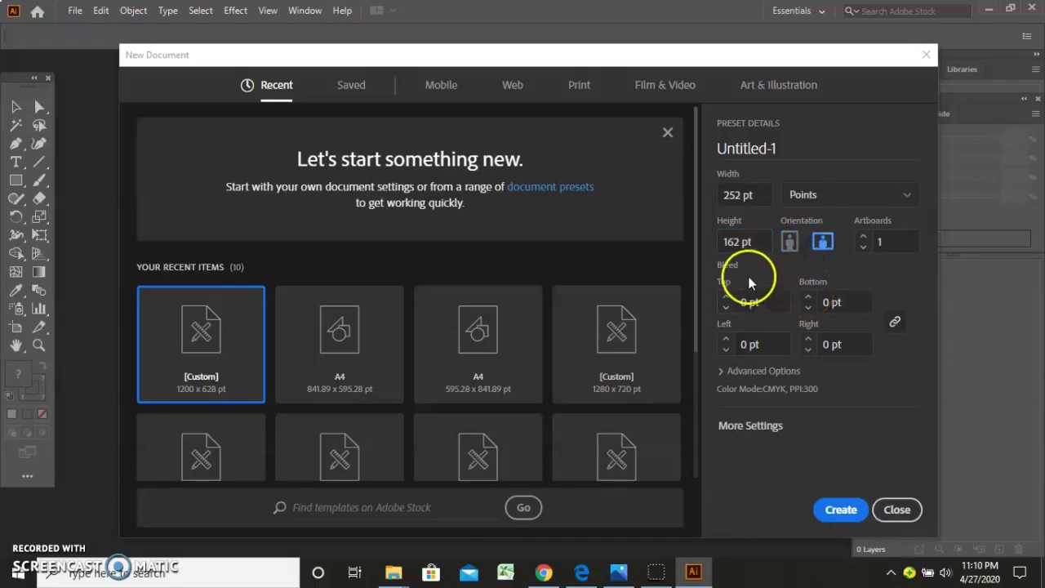
pyautogui.click(725, 299)
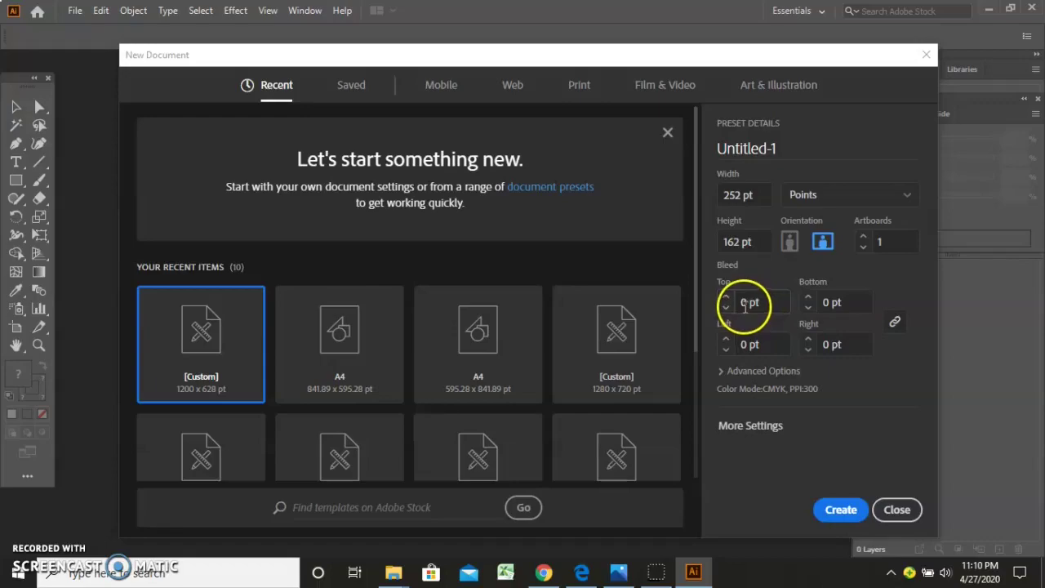
pyautogui.click(745, 304)
pyautogui.write('0.125')
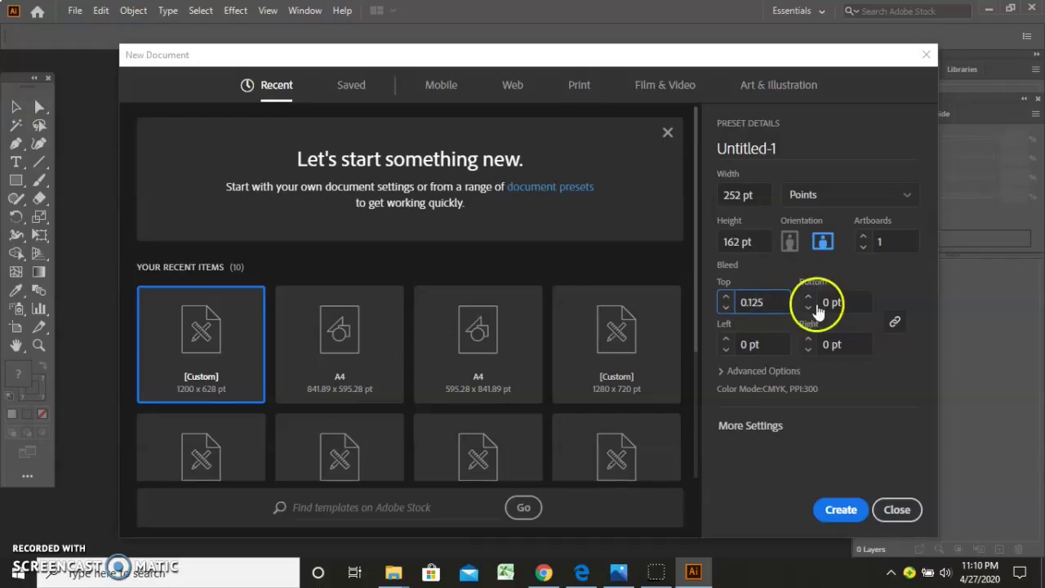
pyautogui.click(820, 302)
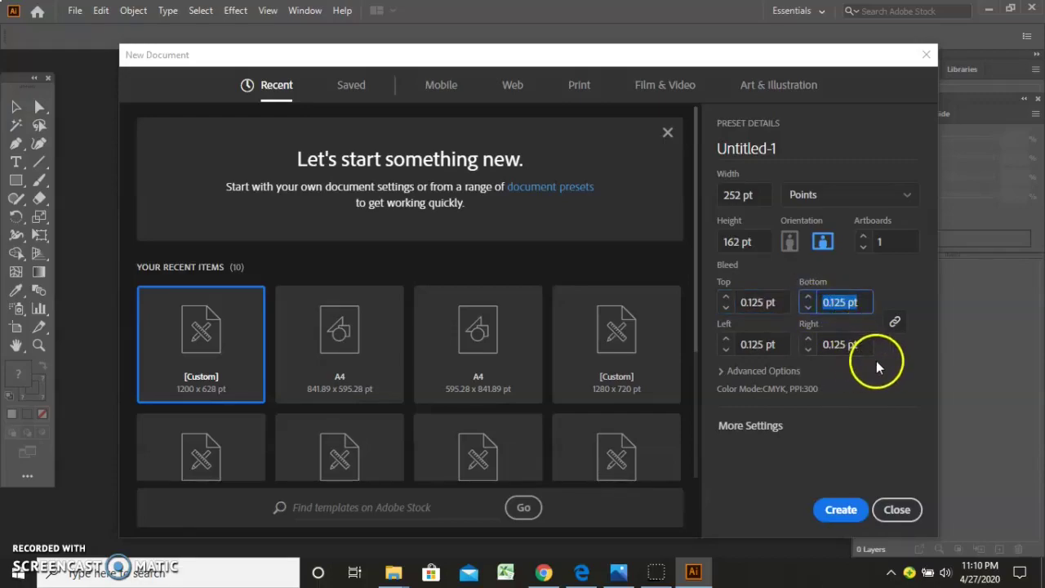
pyautogui.click(894, 323)
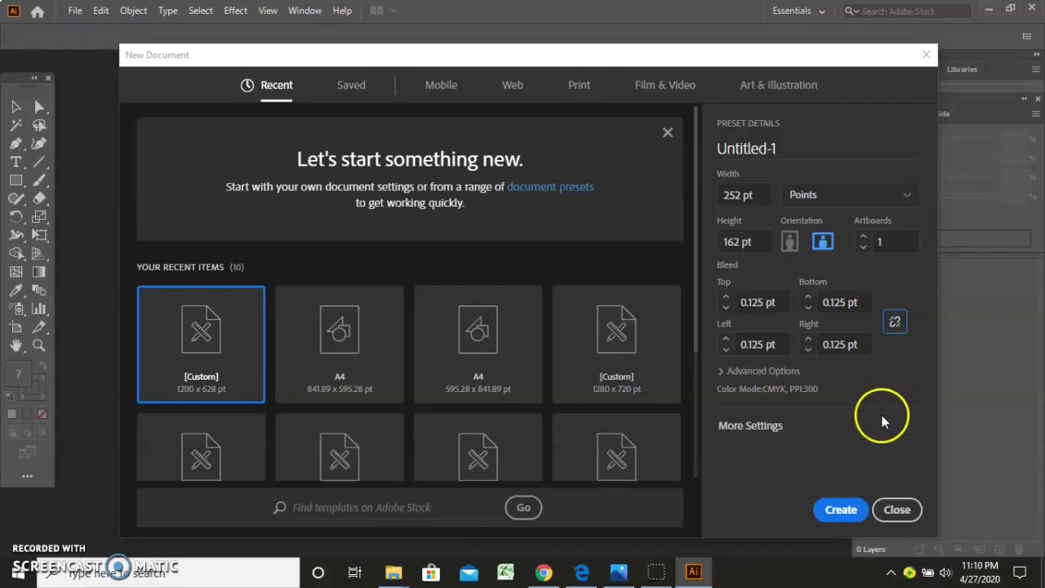
pyautogui.moveTo(618, 572)
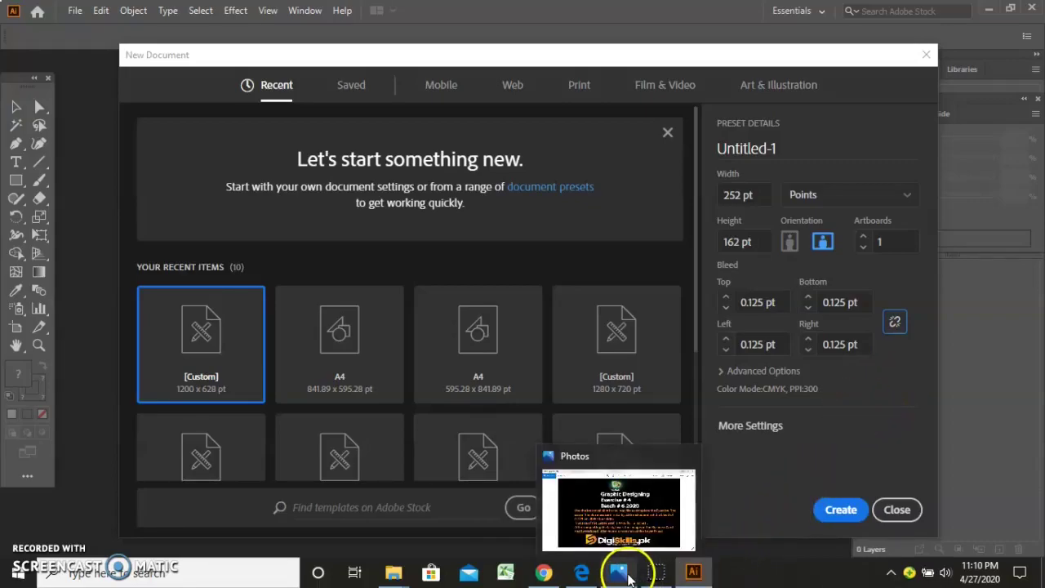
# Step: Check the PDF brief for the card specifications, then create the document
pyautogui.click(599, 577)
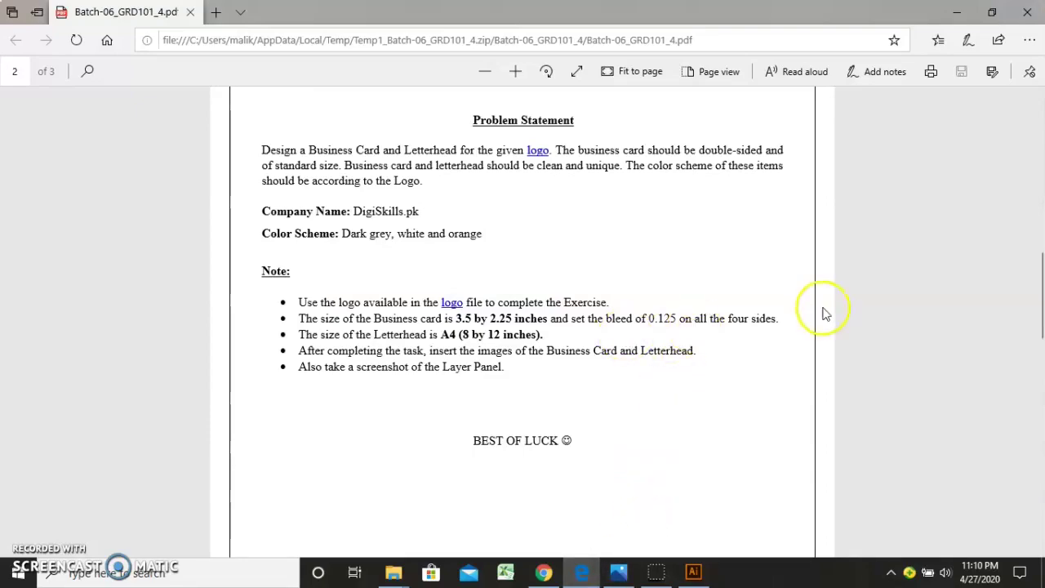
pyautogui.click(693, 574)
pyautogui.click(841, 507)
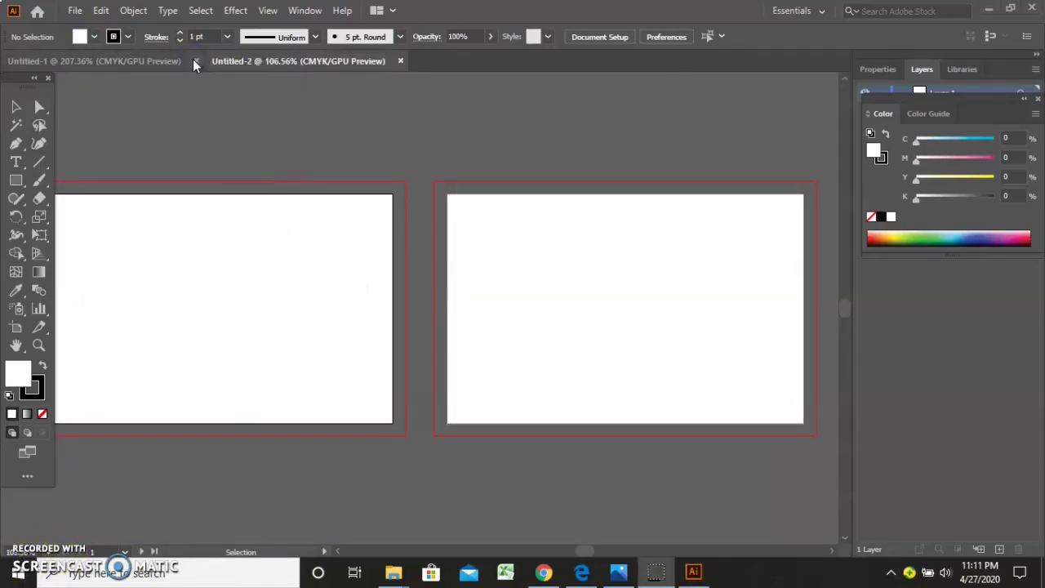
# Step: Close the empty Untitled-1 and bring both Untitled-2 artboards into view
pyautogui.click(196, 61)
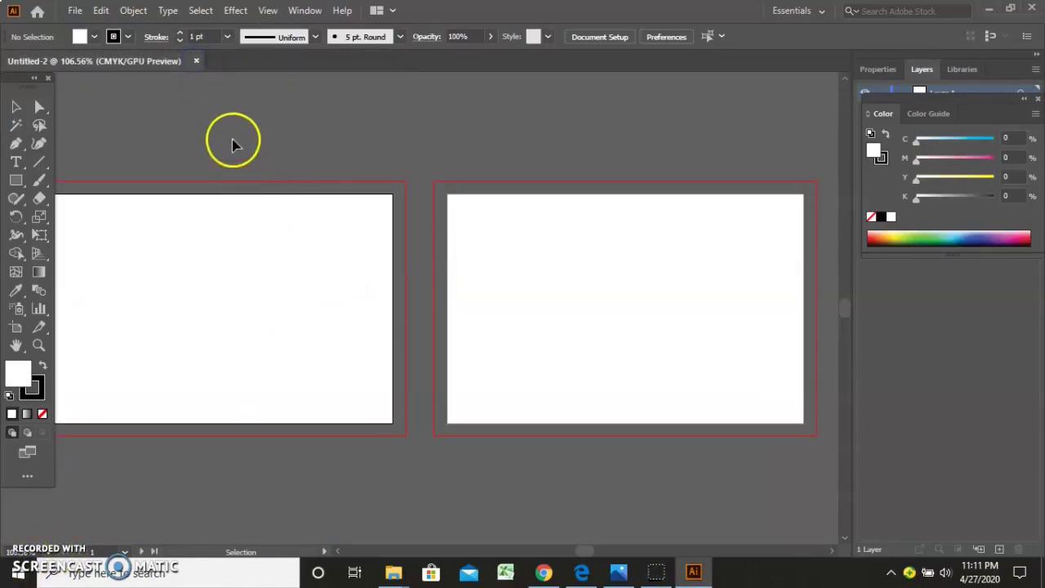
pyautogui.scroll(-1, 498, 392)
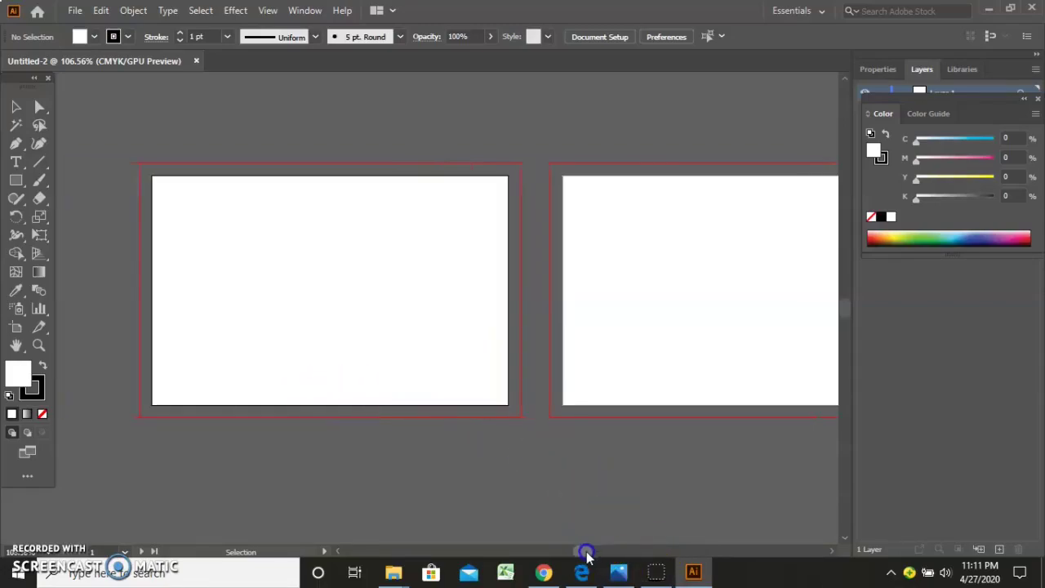
pyautogui.moveTo(590, 555); pyautogui.dragTo(583, 552)
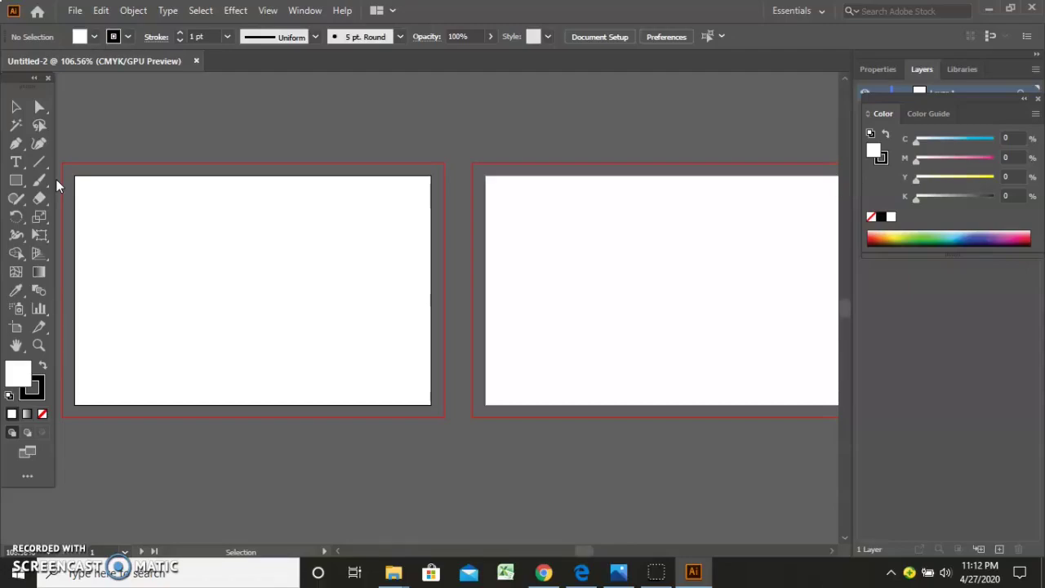
pyautogui.click(51, 197)
pyautogui.moveTo(142, 221); pyautogui.dragTo(112, 254)
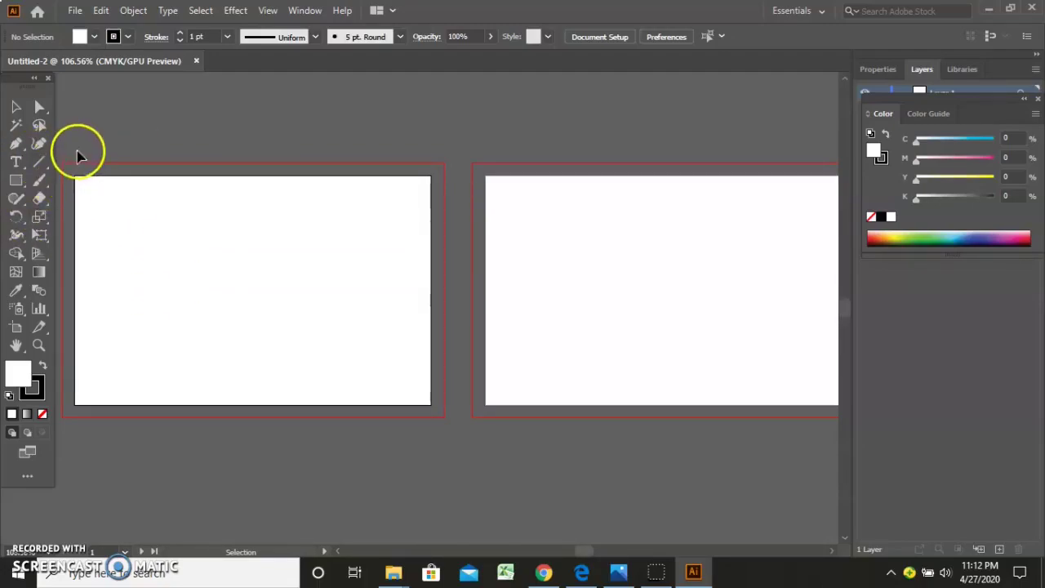
pyautogui.click(16, 143)
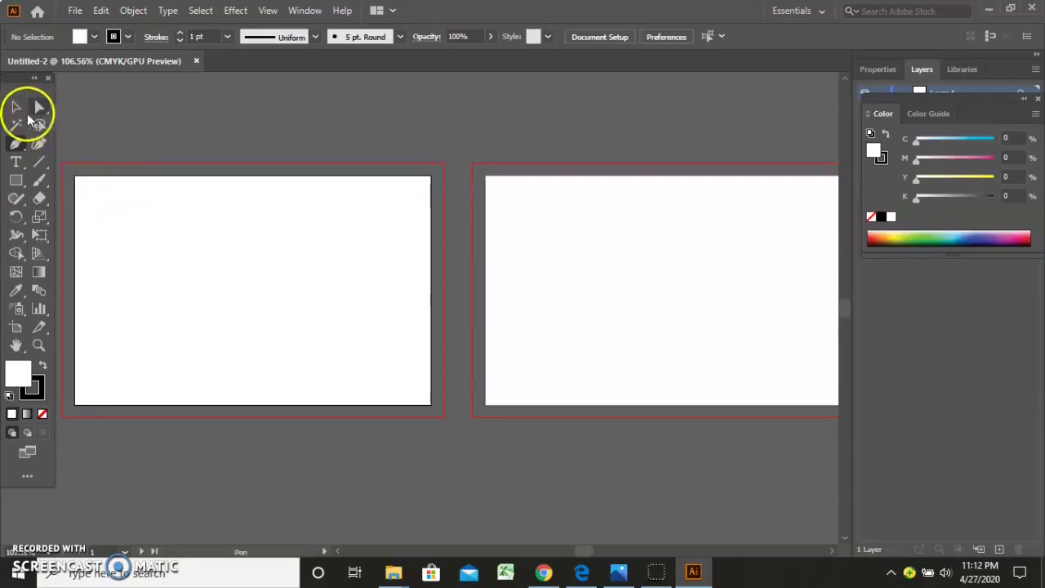
pyautogui.click(17, 109)
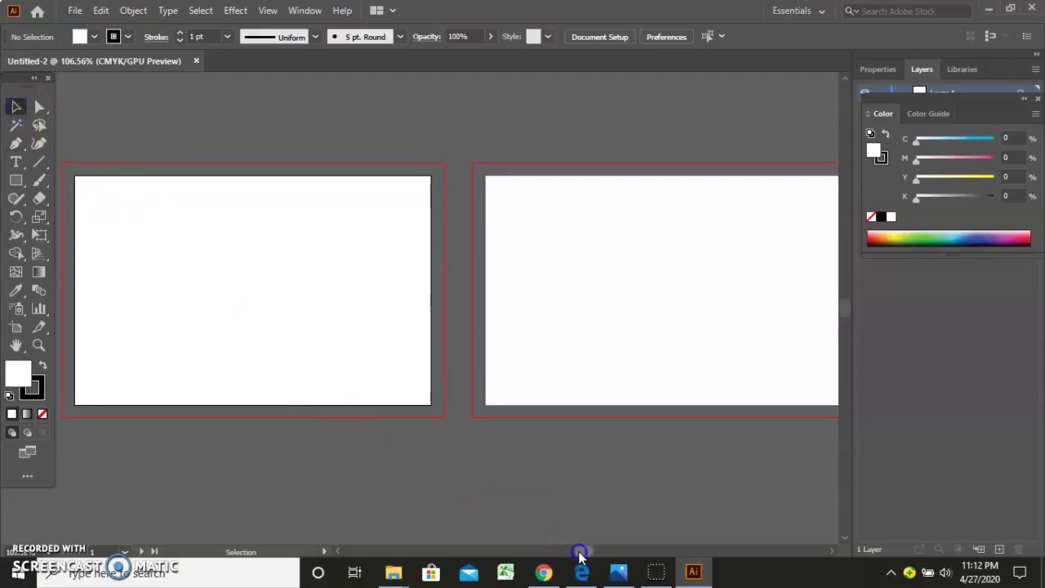
pyautogui.moveTo(583, 552); pyautogui.dragTo(577, 554)
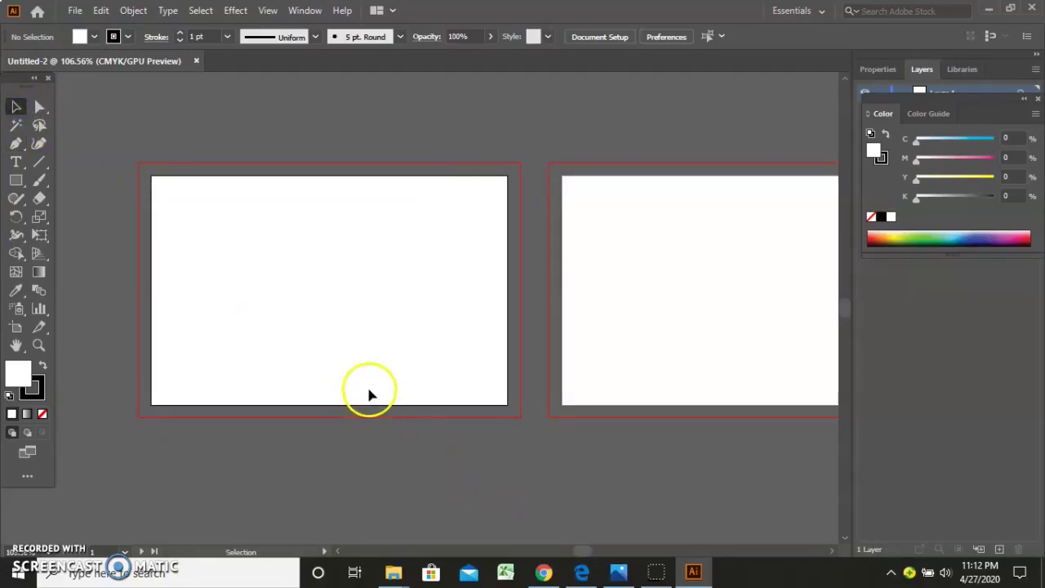
# Step: Draw a roughly 253 × 162 pt rectangle covering the whole left artboard
pyautogui.click(290, 266)
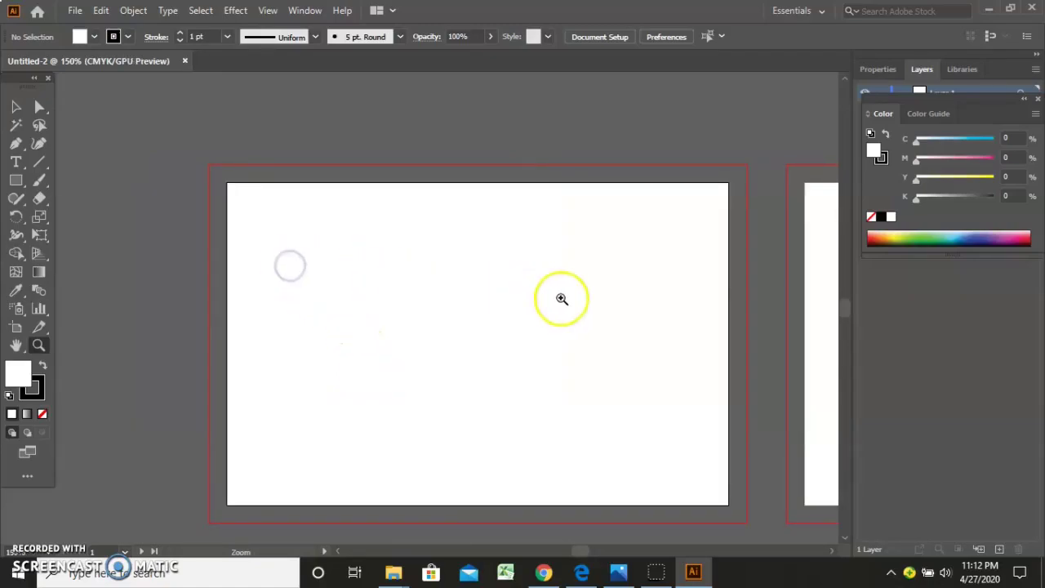
pyautogui.click(638, 320)
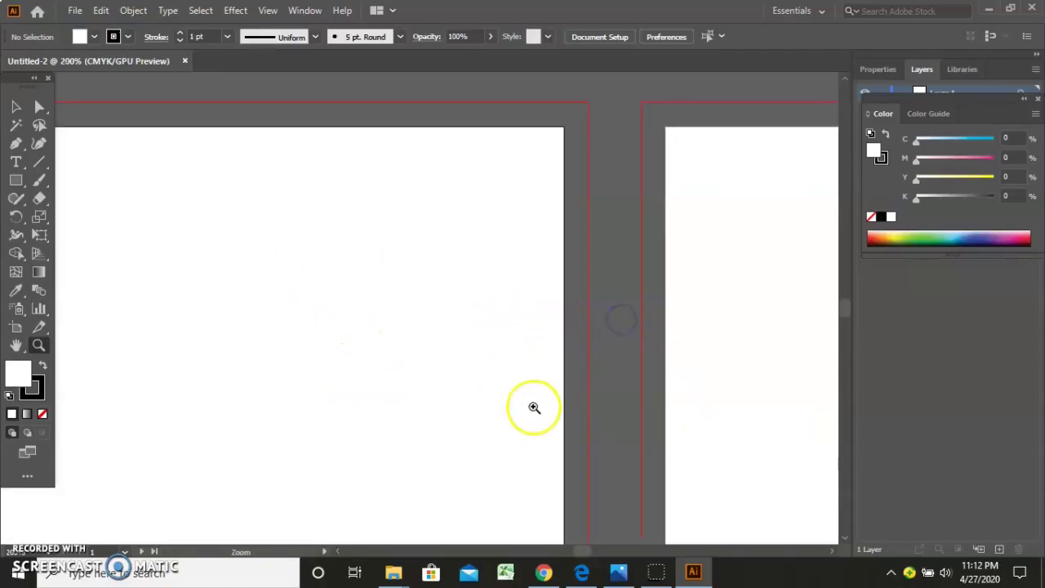
pyautogui.keyDown('alt'); pyautogui.click(204, 282); pyautogui.keyUp('alt')
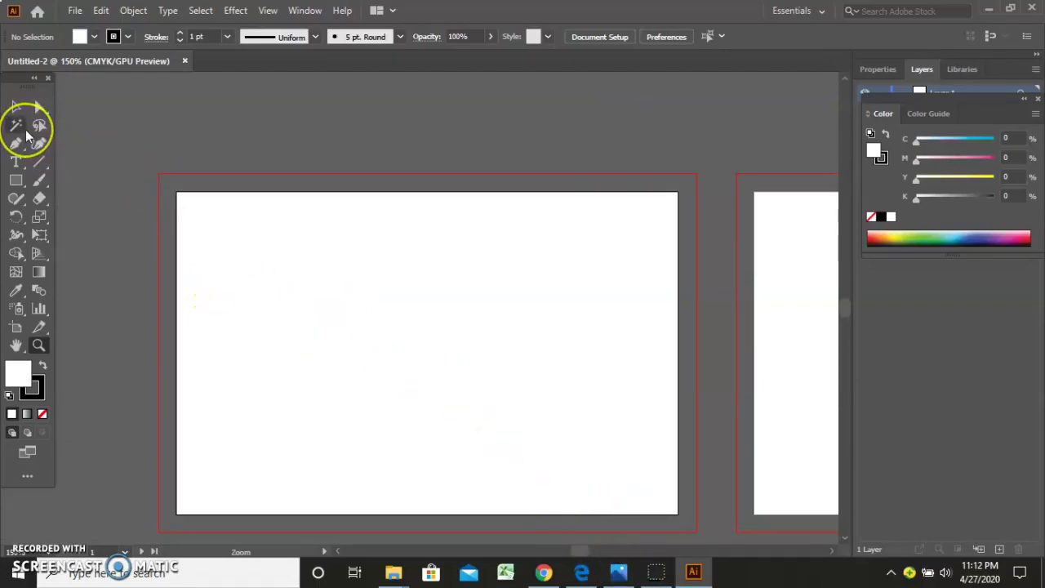
pyautogui.click(16, 179)
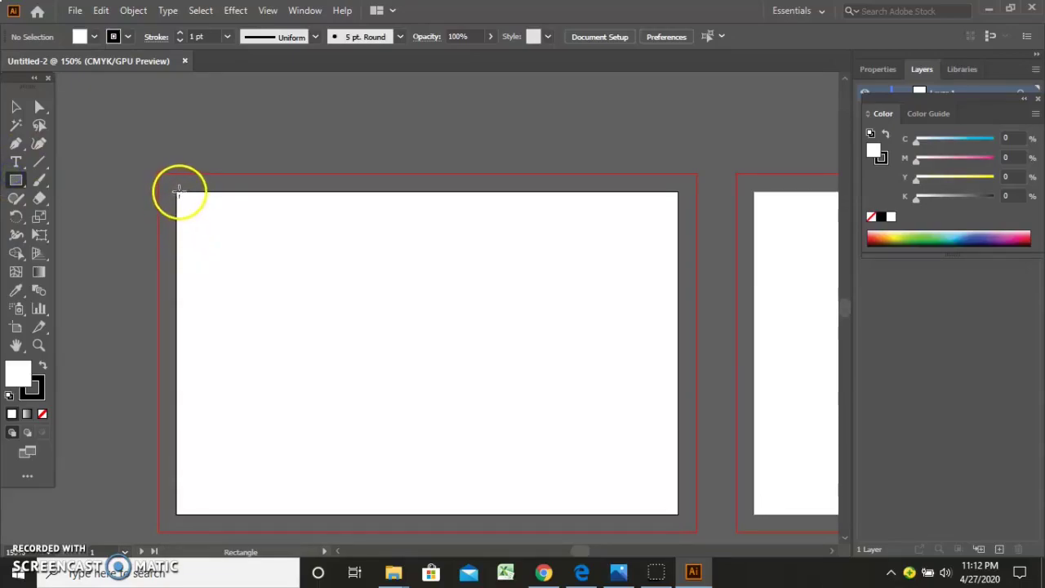
pyautogui.moveTo(178, 194); pyautogui.dragTo(192, 201)
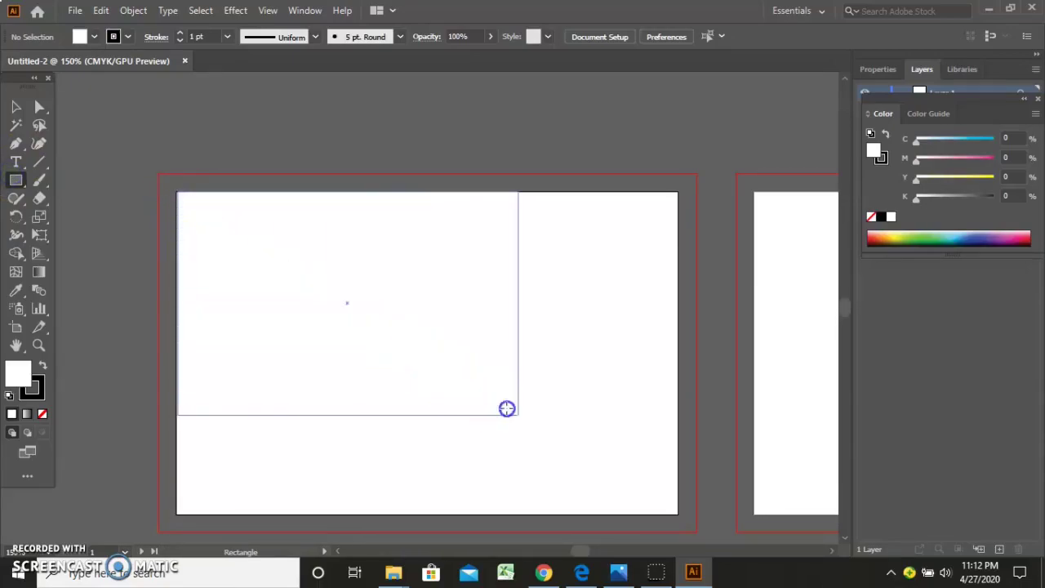
pyautogui.moveTo(270, 254); pyautogui.dragTo(670, 512)
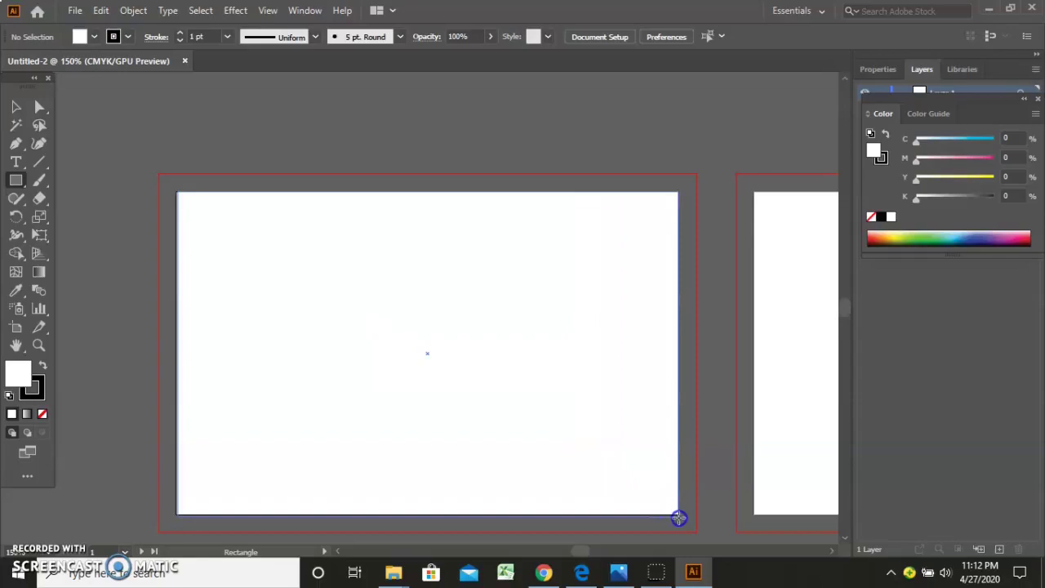
pyautogui.moveTo(677, 517); pyautogui.dragTo(676, 514)
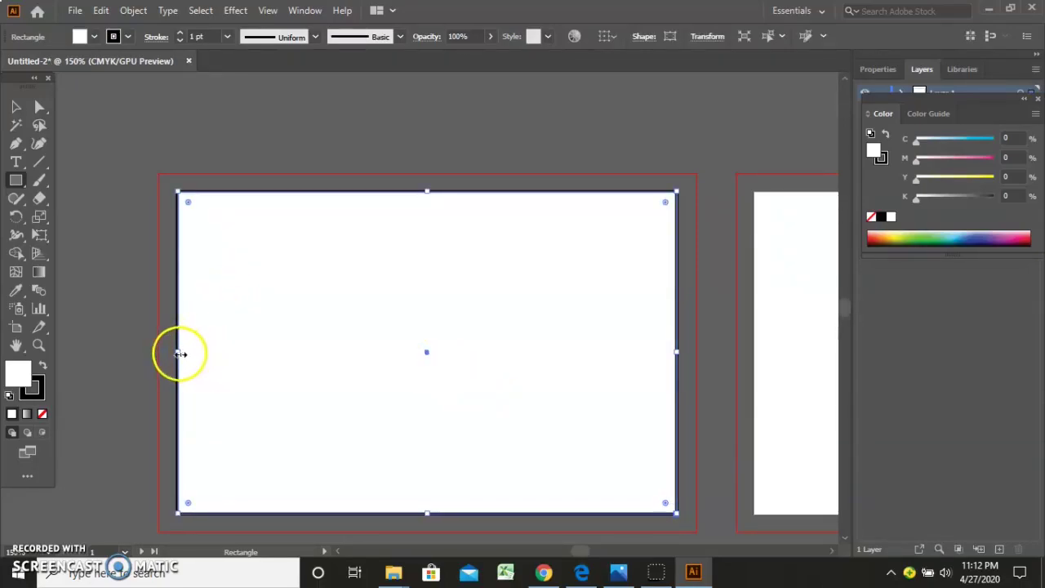
pyautogui.moveTo(176, 352); pyautogui.dragTo(176, 354)
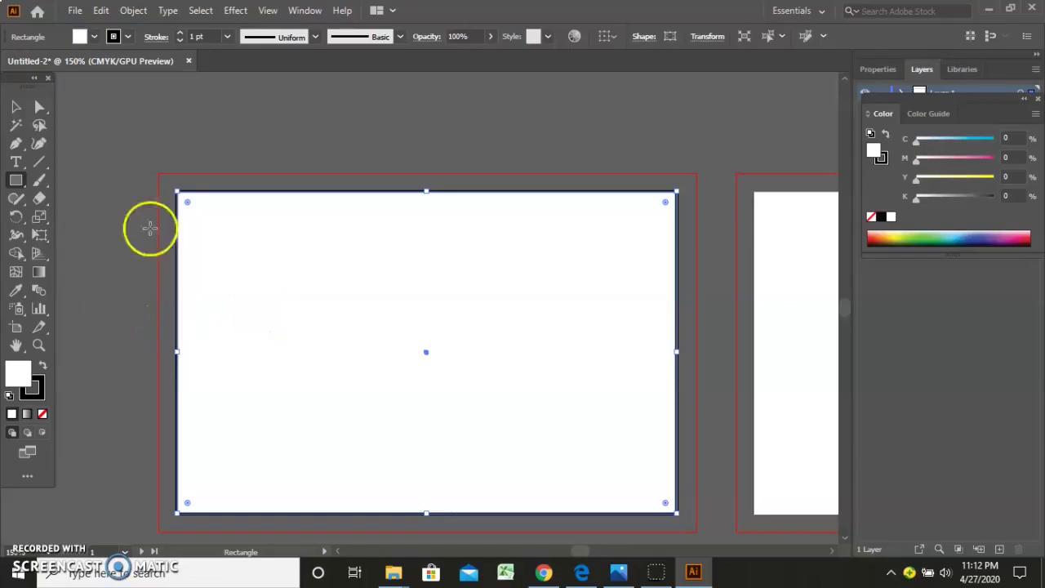
# Step: Minimize Illustrator, the PDF and browser, then drag the digiskills logo files toward Illustrator
pyautogui.click(989, 10)
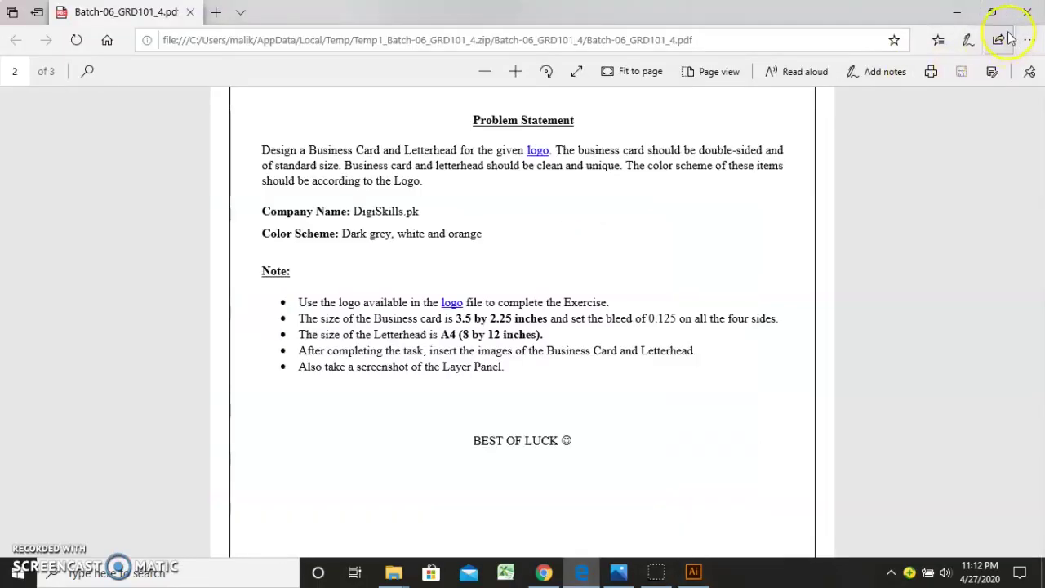
pyautogui.click(955, 11)
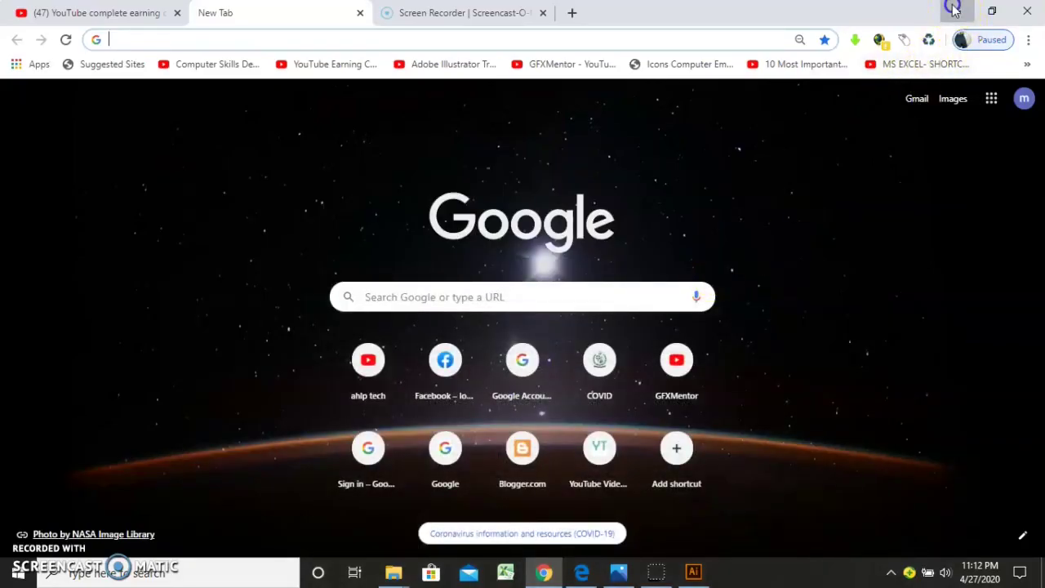
pyautogui.click(955, 11)
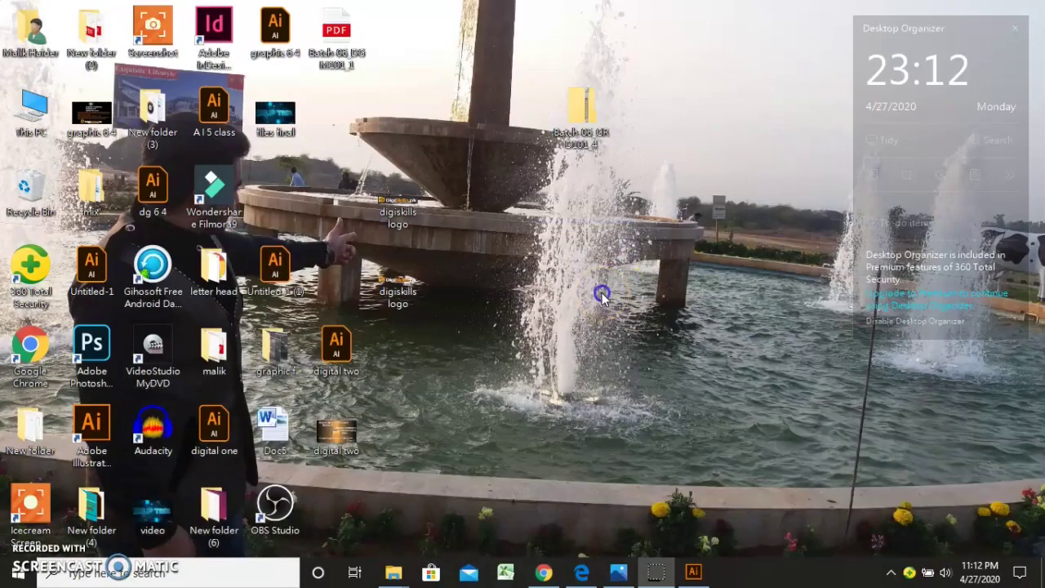
pyautogui.click(398, 280)
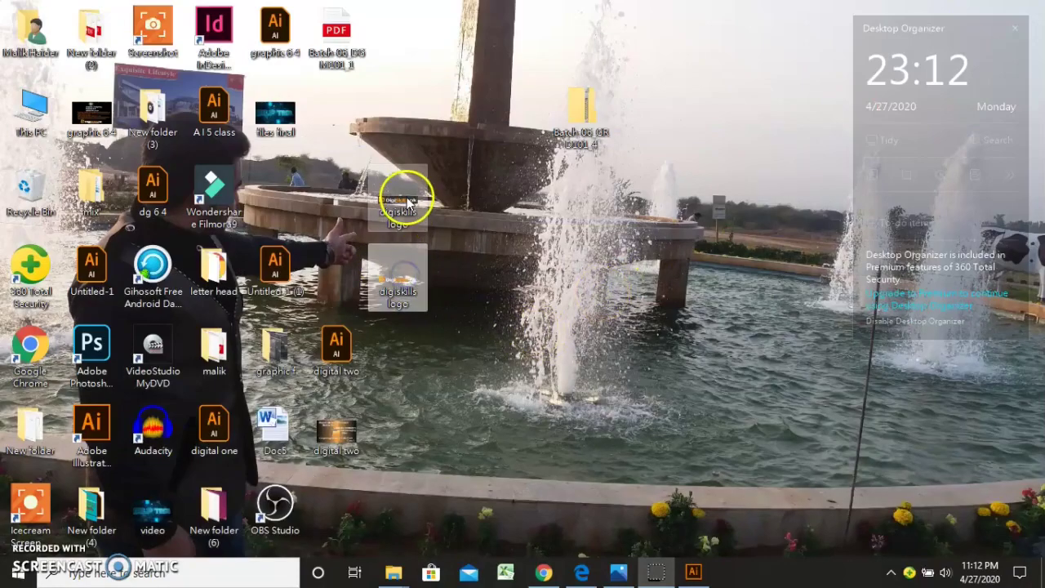
pyautogui.doubleClick(407, 202)
pyautogui.moveTo(407, 201); pyautogui.dragTo(712, 568)
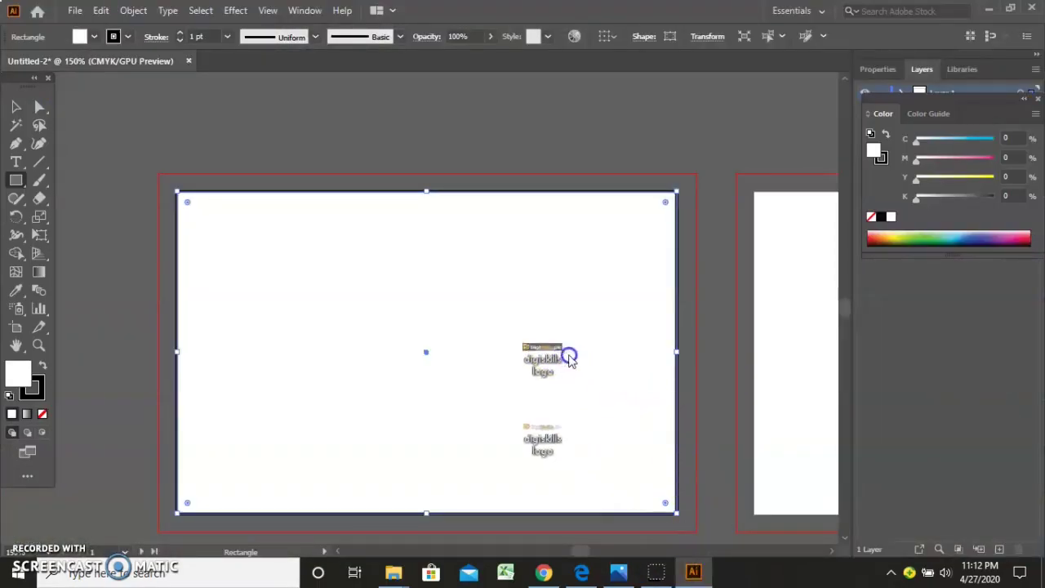
# Step: Drop the DigiSkills logos into the card document and zoom out to see them
pyautogui.moveTo(712, 567); pyautogui.dragTo(136, 276)
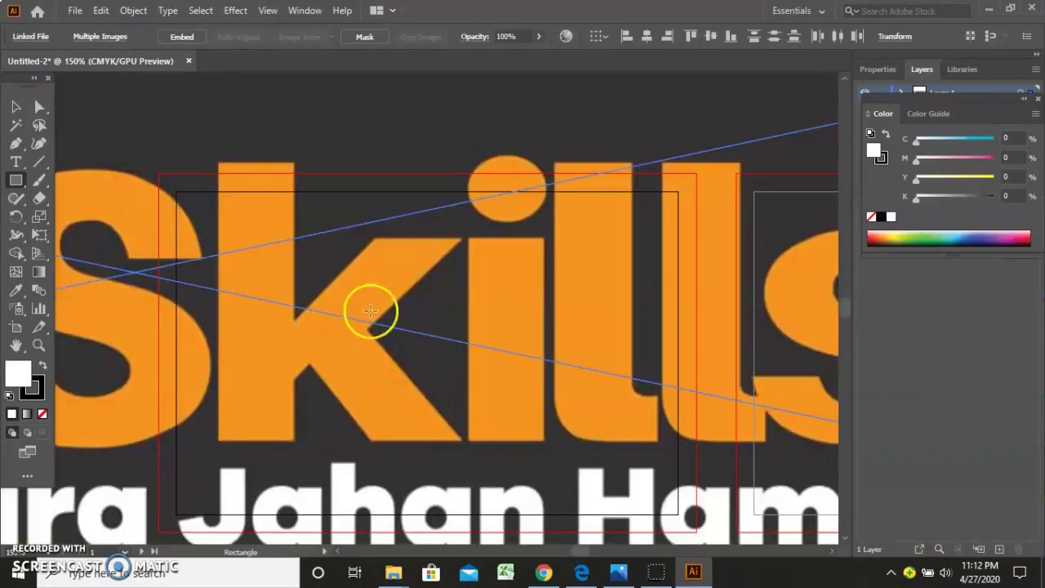
pyautogui.keyDown('alt'); pyautogui.click(518, 398); pyautogui.keyUp('alt')
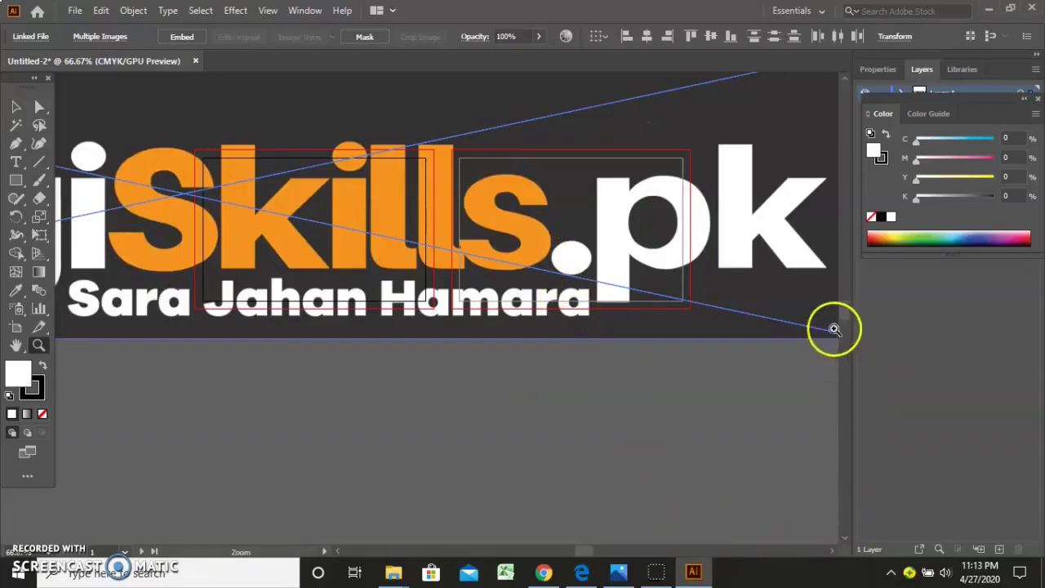
pyautogui.scroll(3, 844, 310)
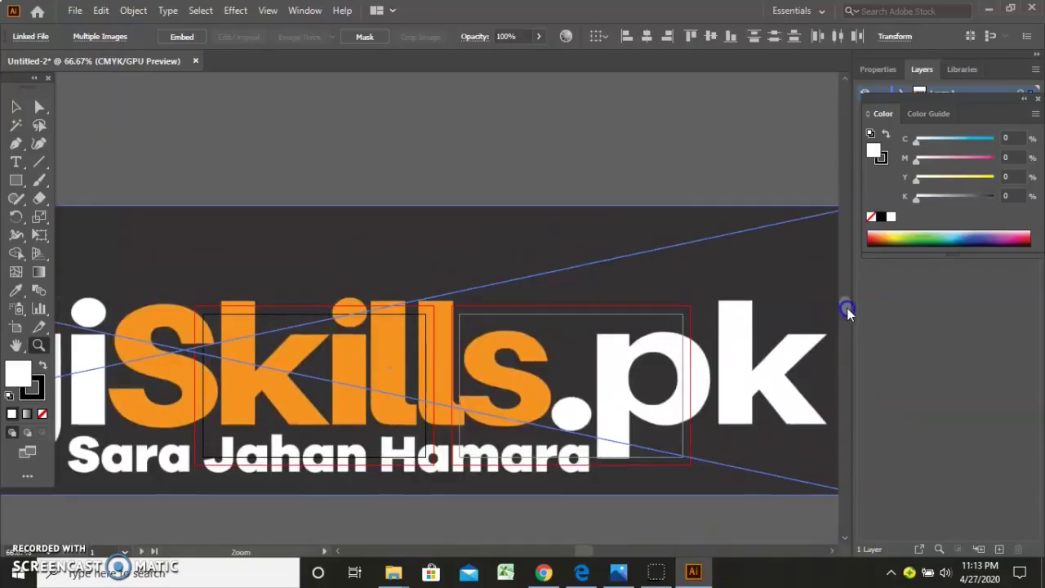
pyautogui.keyDown('alt'); pyautogui.click(485, 356); pyautogui.keyUp('alt')
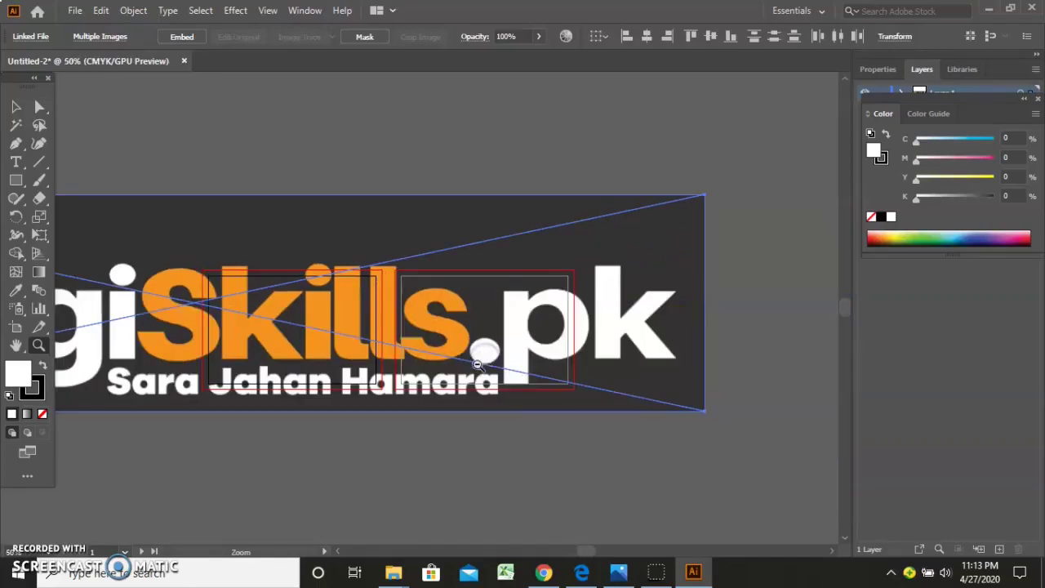
pyautogui.keyDown('alt'); pyautogui.click(198, 317); pyautogui.keyUp('alt')
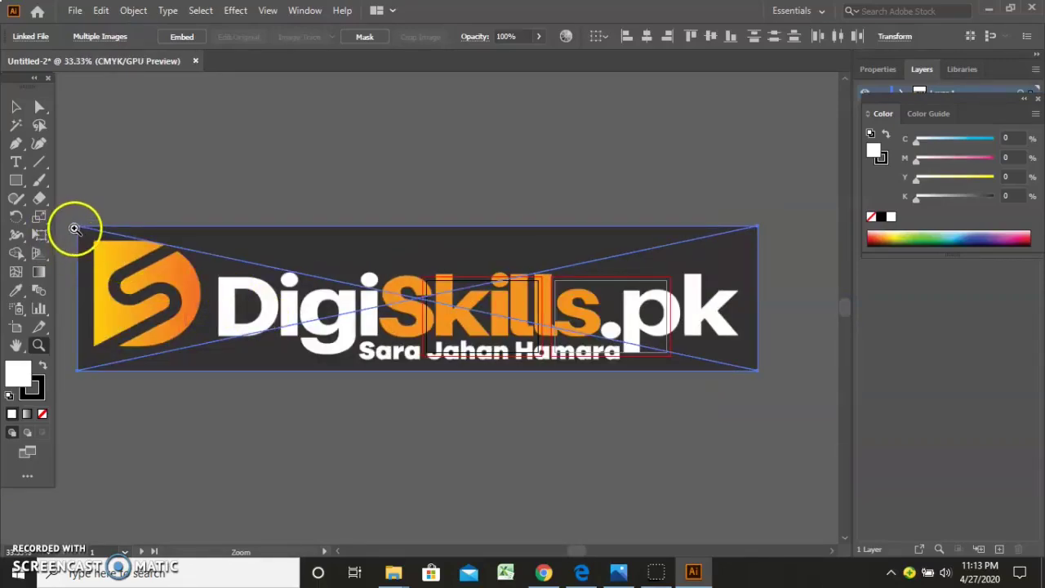
# Step: Scale down and reposition the placed DigiSkills images with the Selection tool
pyautogui.click(15, 107)
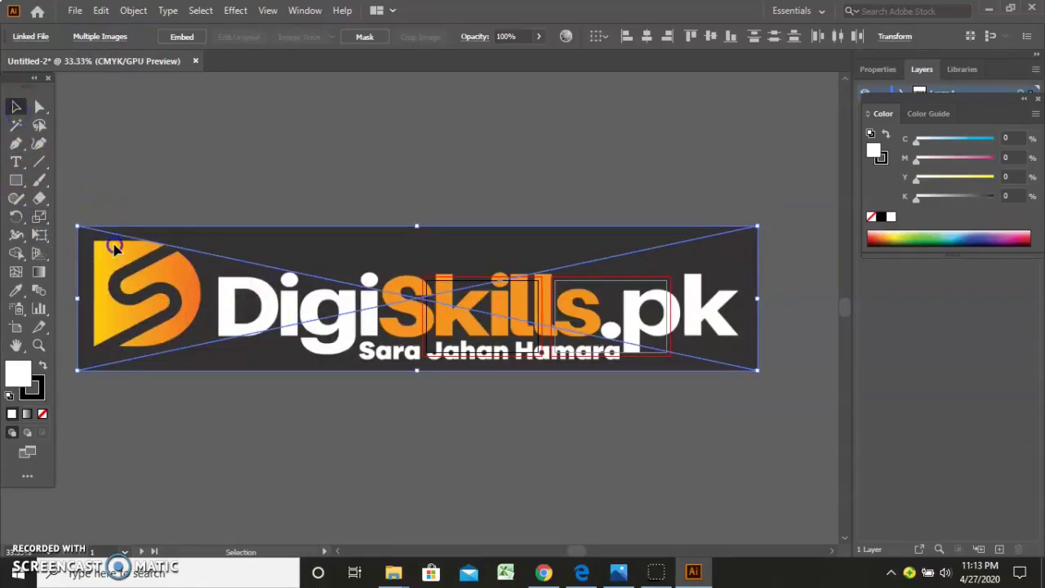
pyautogui.moveTo(77, 226); pyautogui.dragTo(306, 327)
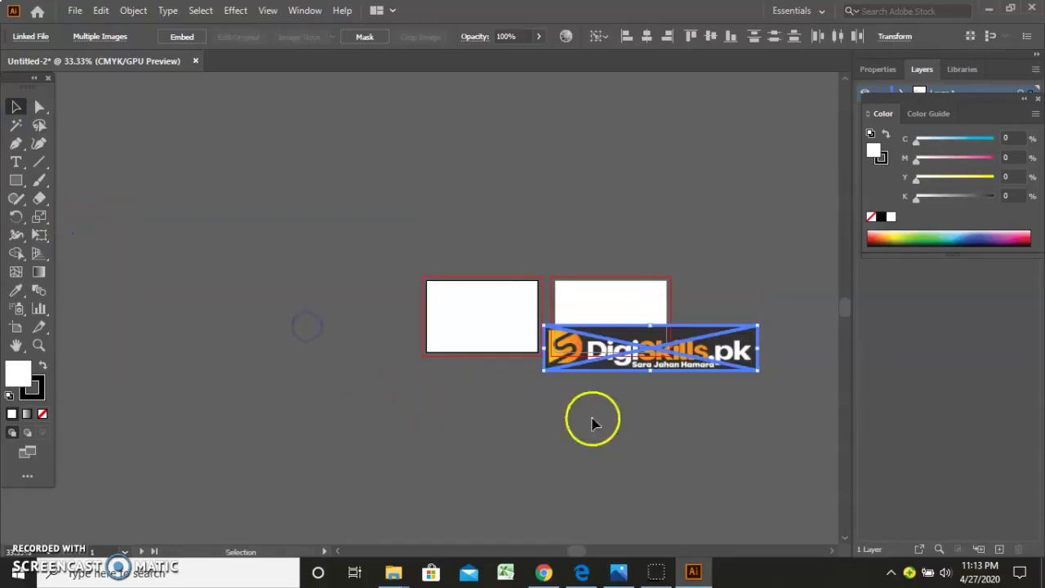
pyautogui.moveTo(665, 359); pyautogui.dragTo(626, 404)
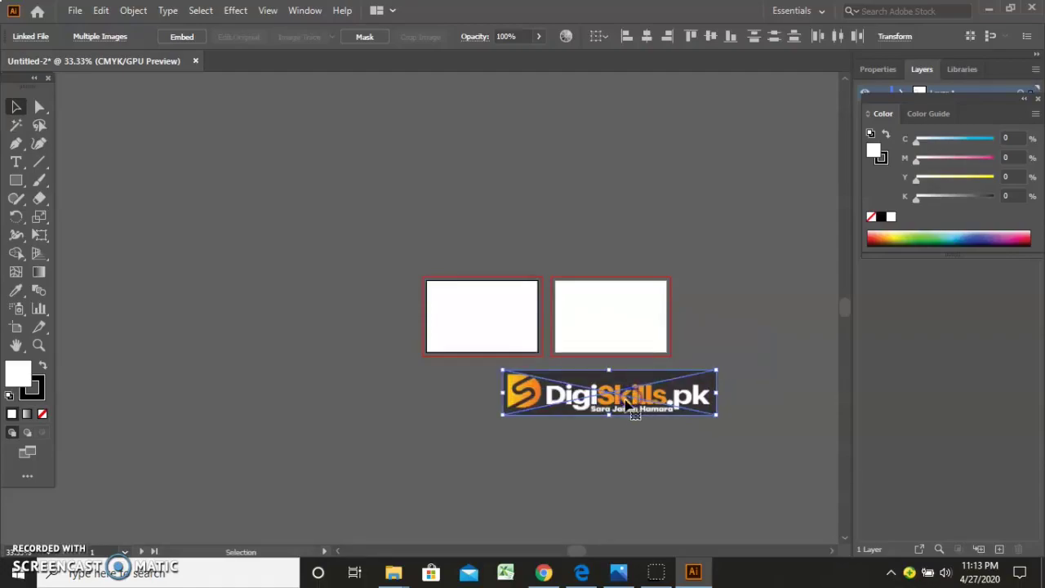
pyautogui.moveTo(503, 369)
pyautogui.mouseDown()
pyautogui.moveTo(605, 392)
pyautogui.moveTo(417, 242)
pyautogui.mouseUp()
pyautogui.click(653, 416)
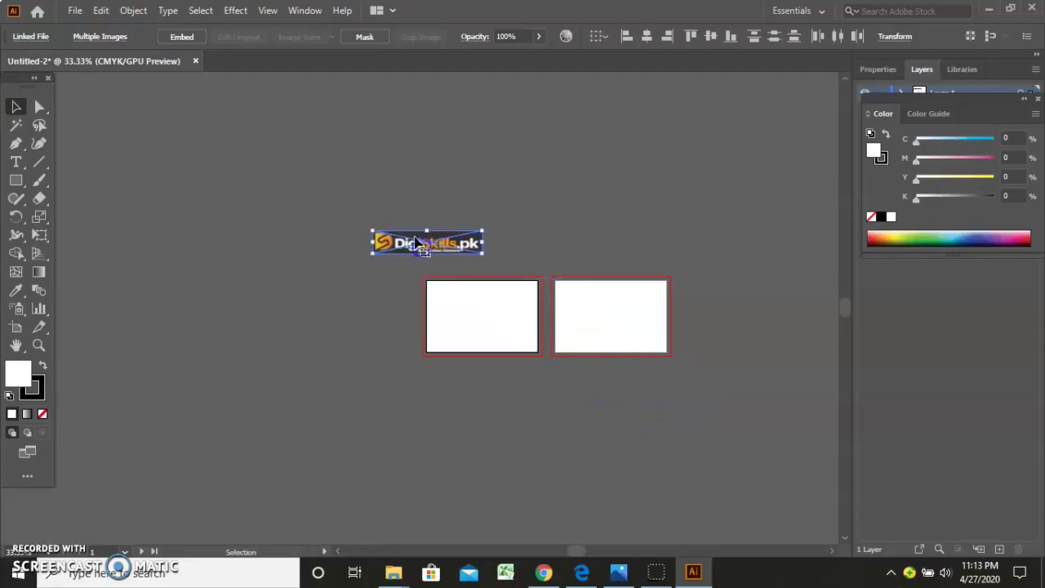
pyautogui.click(368, 333)
pyautogui.click(418, 242)
# Step: Move the dark-background logo above the right card and shrink it
pyautogui.moveTo(417, 248); pyautogui.dragTo(373, 278)
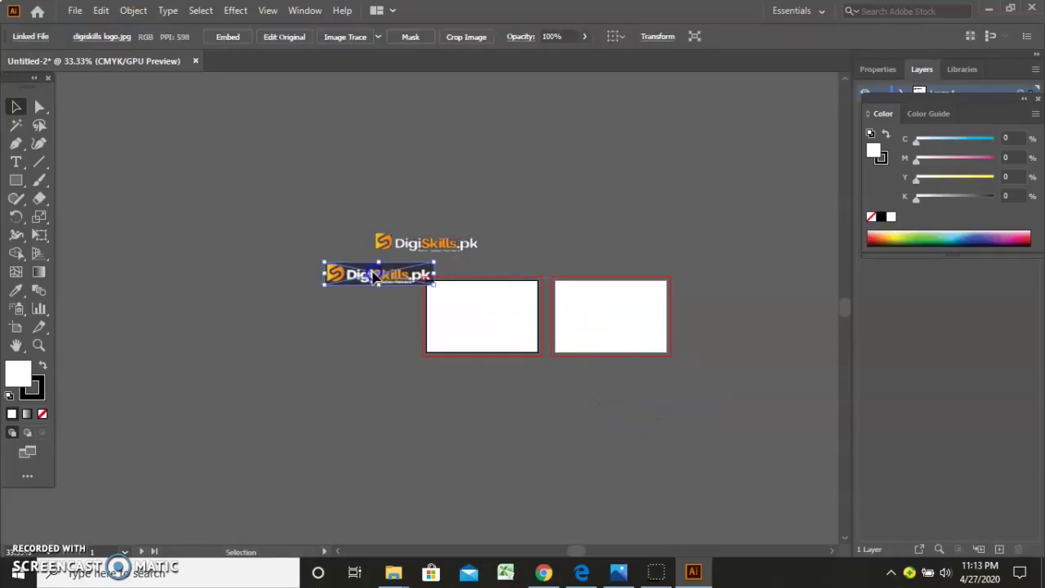
pyautogui.click(387, 321)
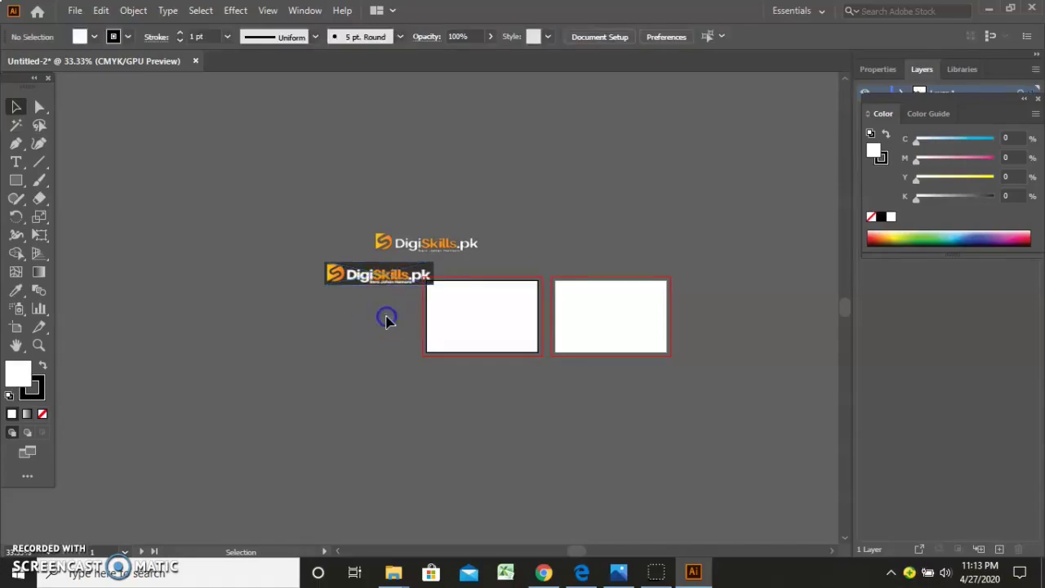
pyautogui.moveTo(390, 279); pyautogui.dragTo(600, 259)
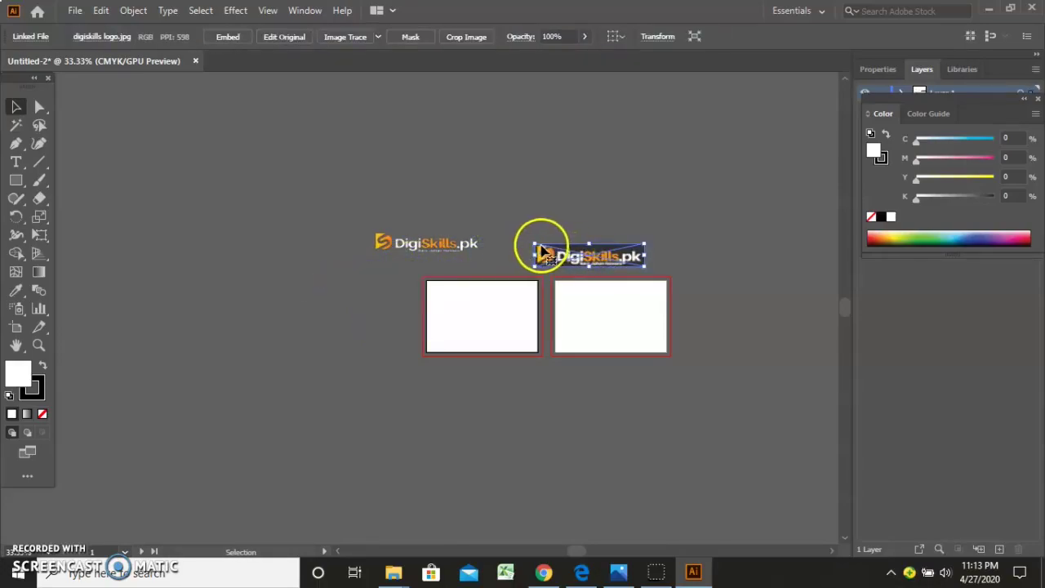
pyautogui.moveTo(557, 250)
pyautogui.mouseDown()
pyautogui.moveTo(550, 247)
pyautogui.moveTo(596, 259)
pyautogui.mouseUp()
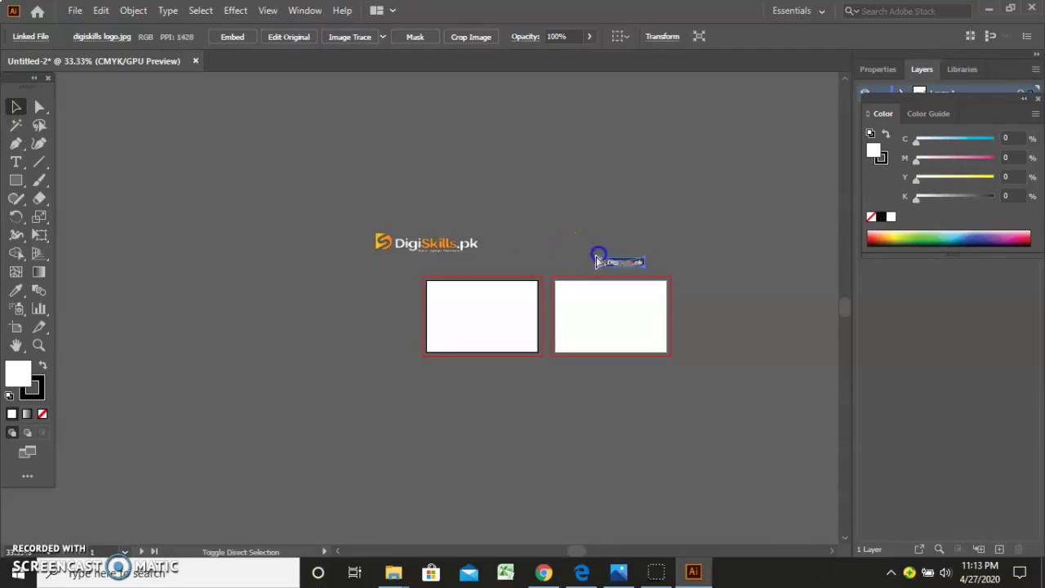
# Step: Shrink the transparent DigiSkills logo sitting above the left card
pyautogui.click(396, 245)
pyautogui.moveTo(378, 235); pyautogui.dragTo(372, 232)
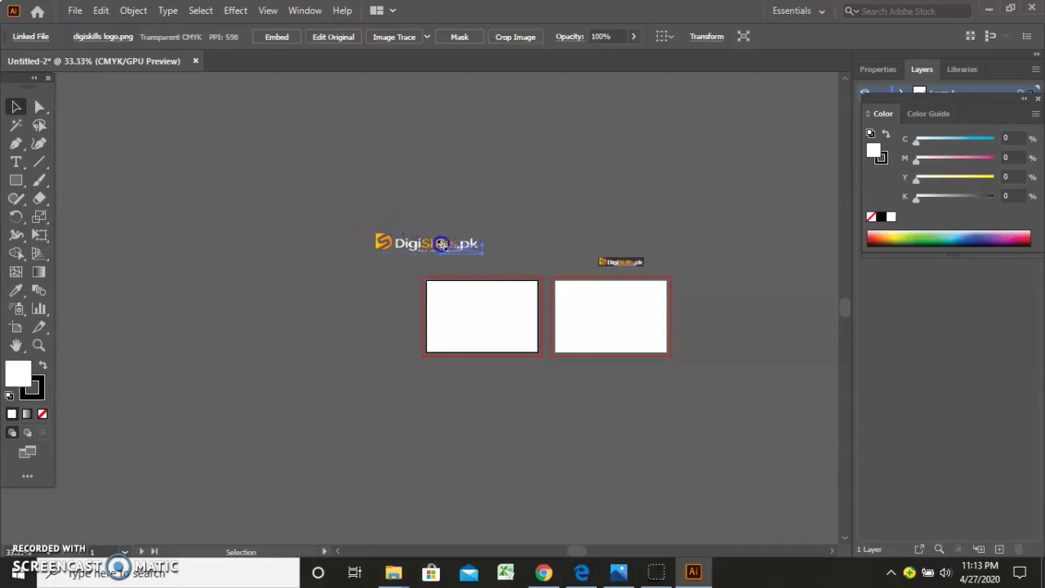
pyautogui.moveTo(441, 244); pyautogui.dragTo(447, 246)
pyautogui.click(471, 261)
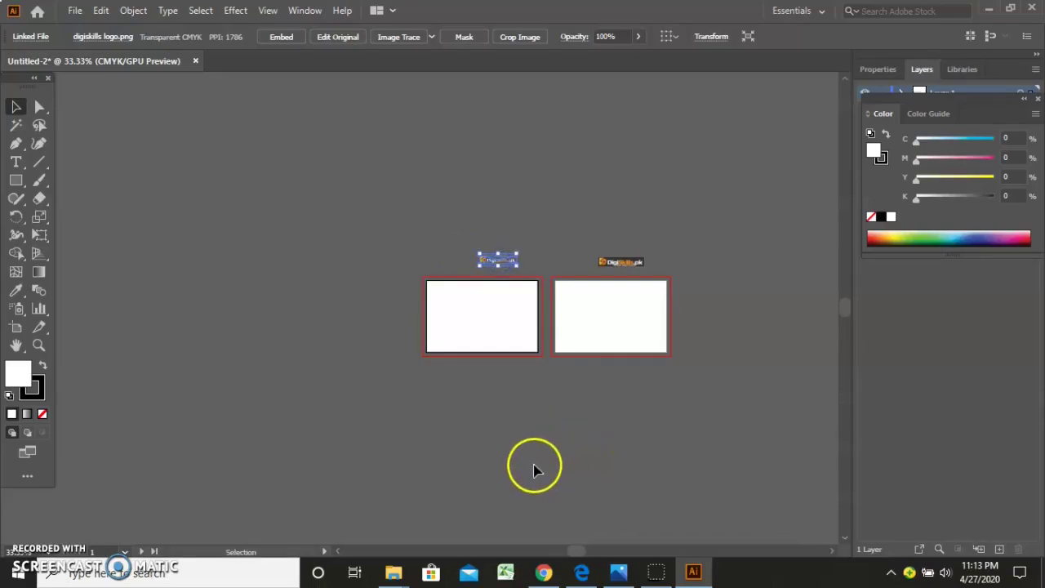
# Step: Zoom the view to 100% and move the dark-background logo below the left card
pyautogui.press('z')
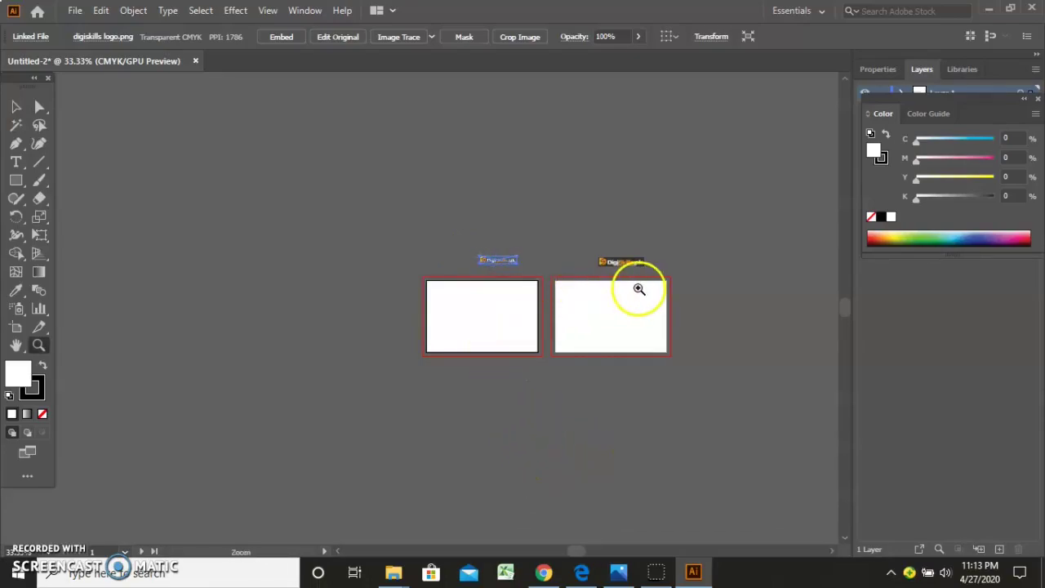
pyautogui.click(639, 289)
pyautogui.click(100, 354)
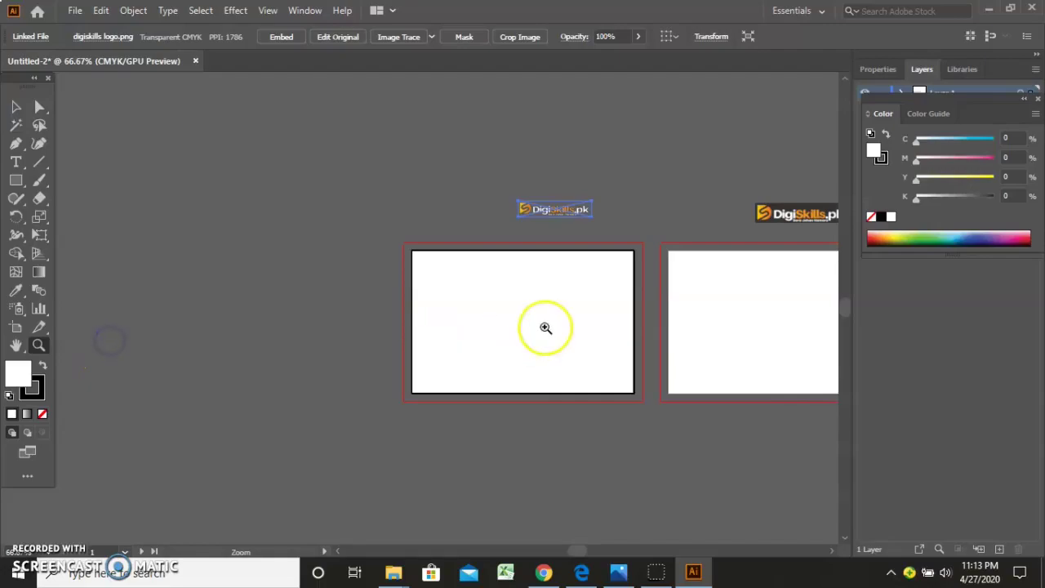
pyautogui.click(546, 328)
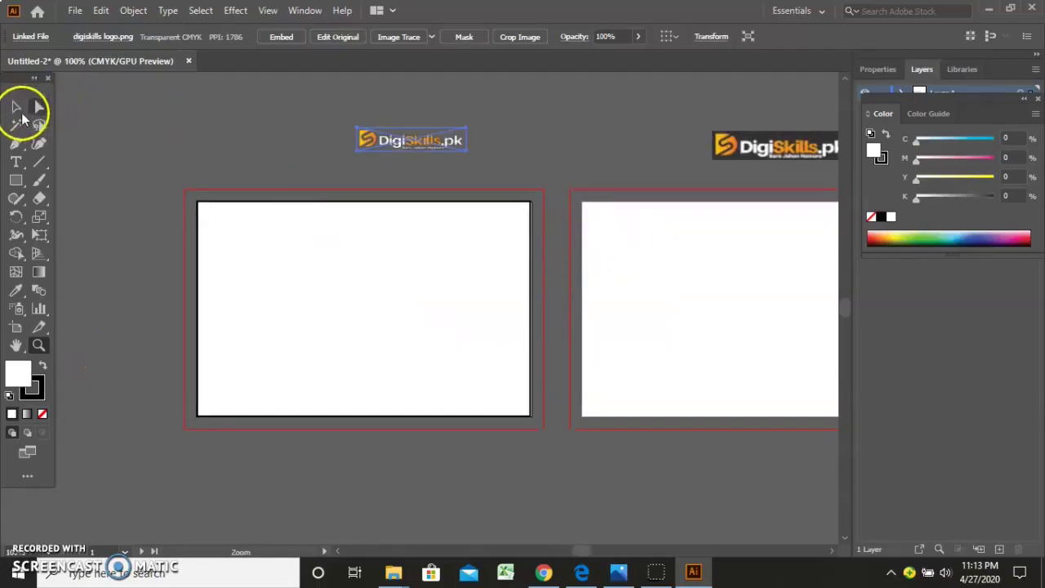
pyautogui.click(17, 108)
pyautogui.click(751, 148)
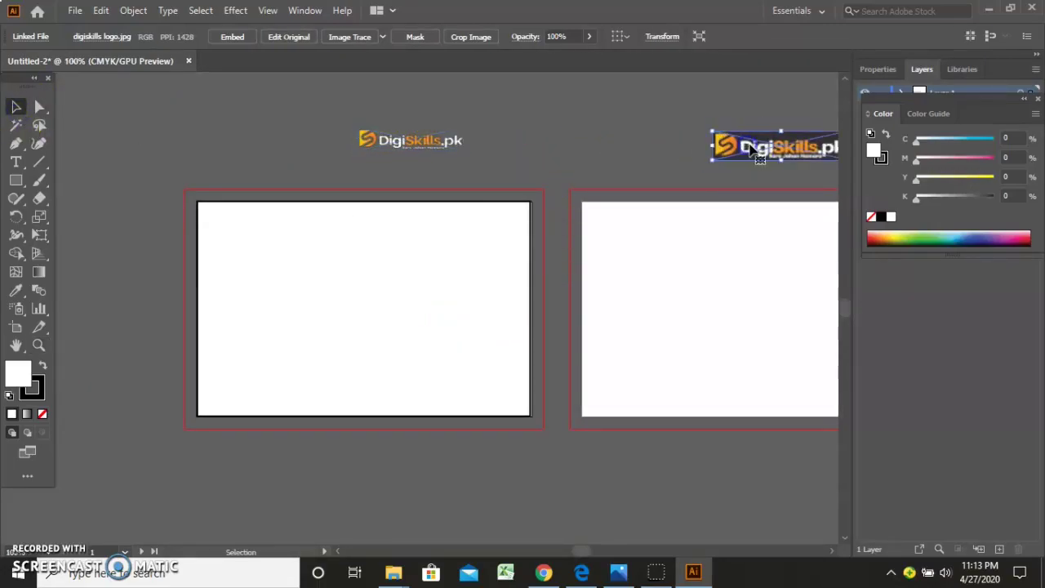
pyautogui.moveTo(750, 148)
pyautogui.mouseDown()
pyautogui.moveTo(94, 275)
pyautogui.moveTo(373, 474)
pyautogui.mouseUp()
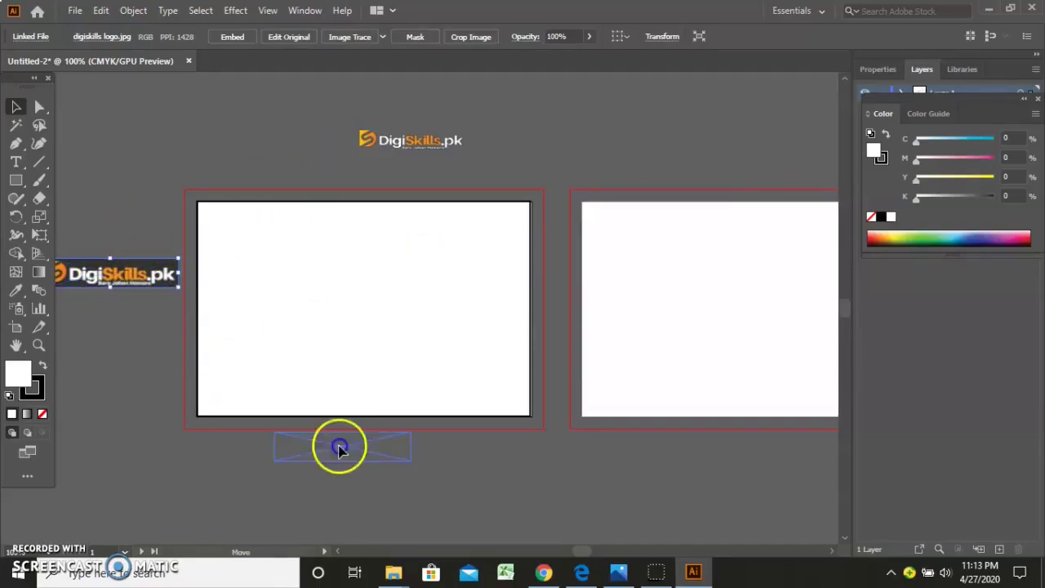
# Step: Nudge the transparent logo above the card and enlarge the dark logo below it
pyautogui.click(414, 137)
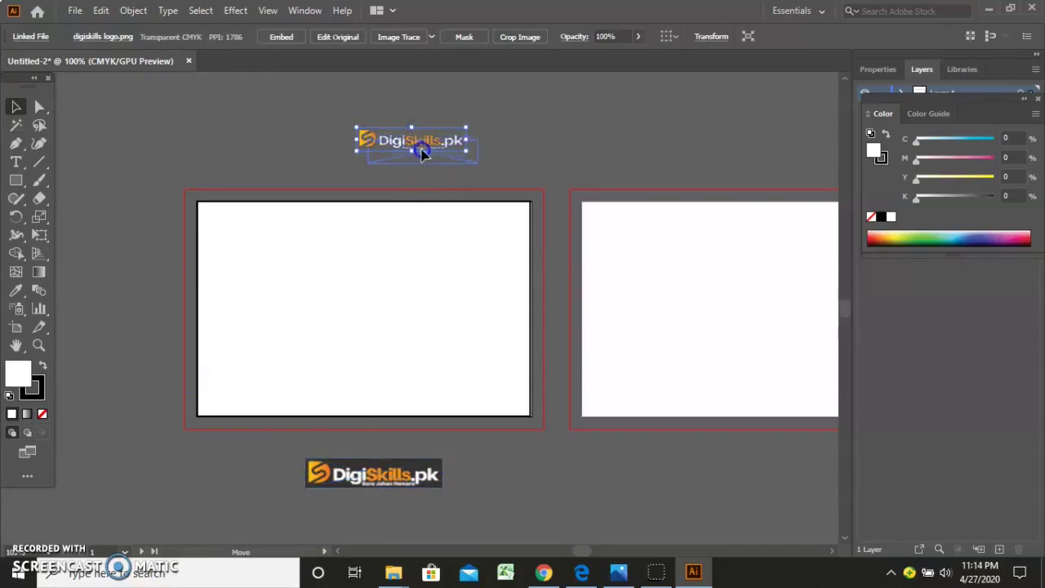
pyautogui.moveTo(425, 161); pyautogui.dragTo(427, 164)
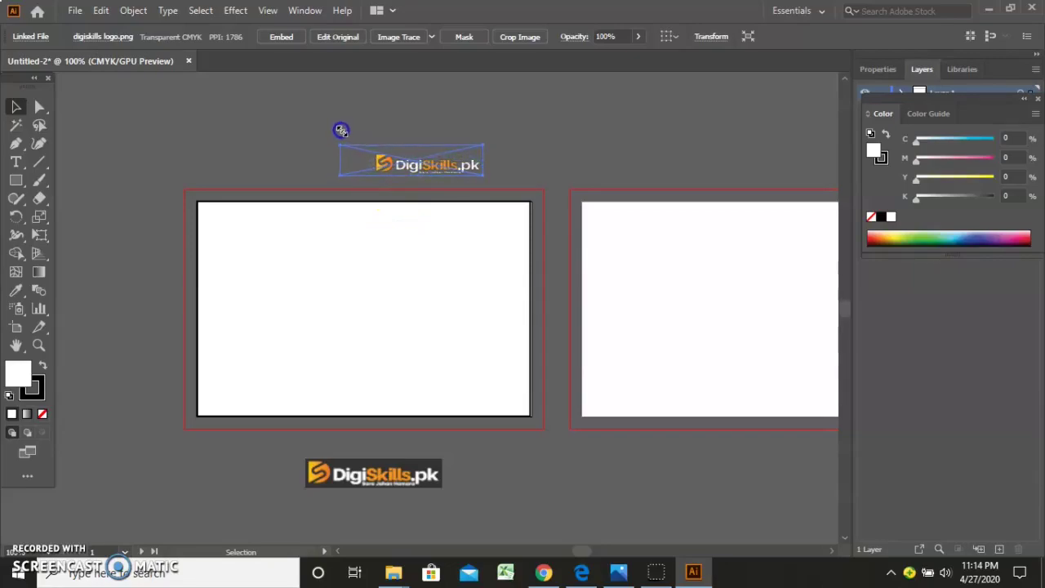
pyautogui.click(400, 487)
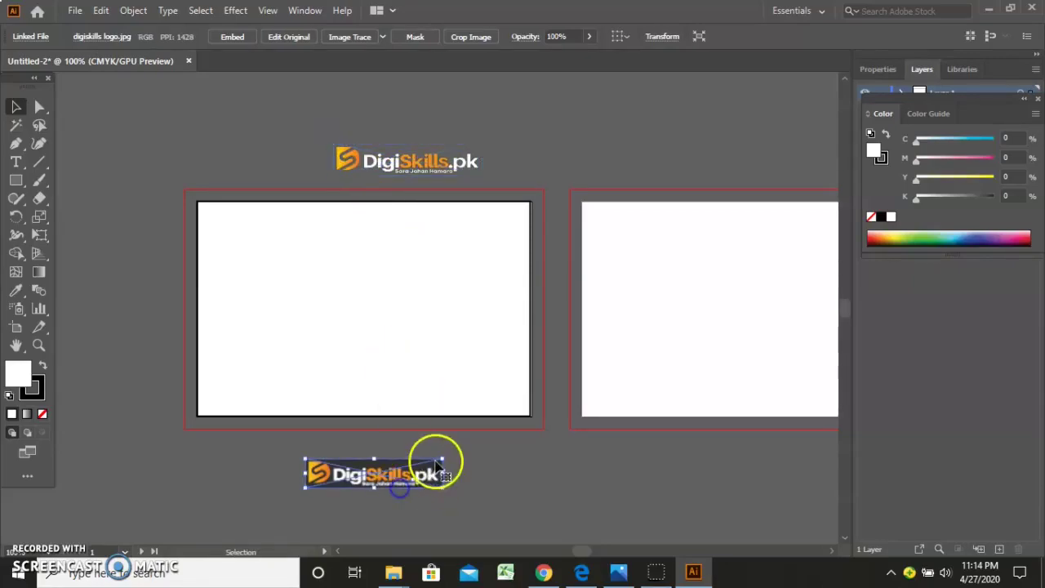
pyautogui.moveTo(439, 460); pyautogui.dragTo(507, 445)
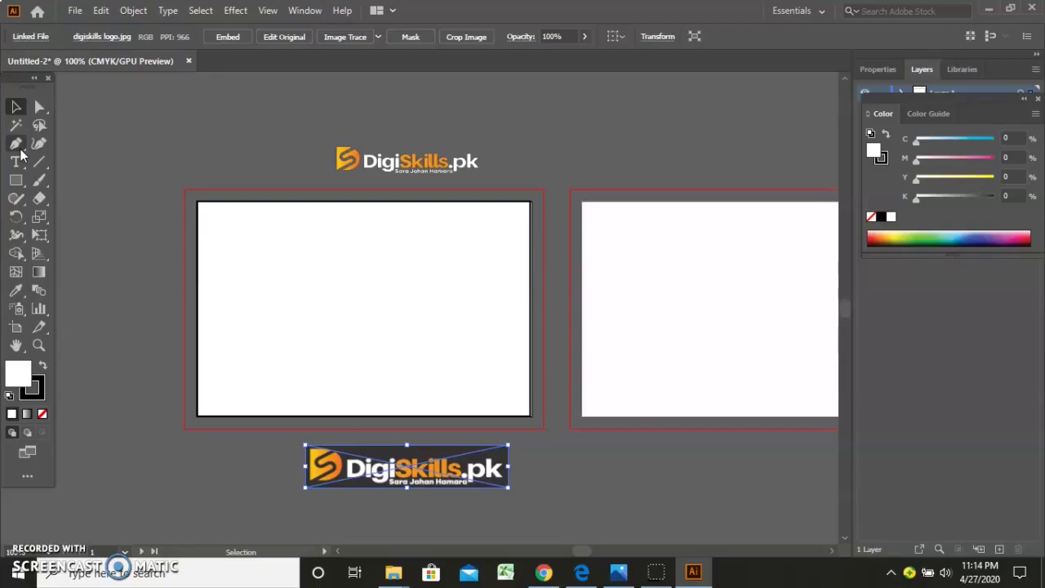
pyautogui.click(18, 145)
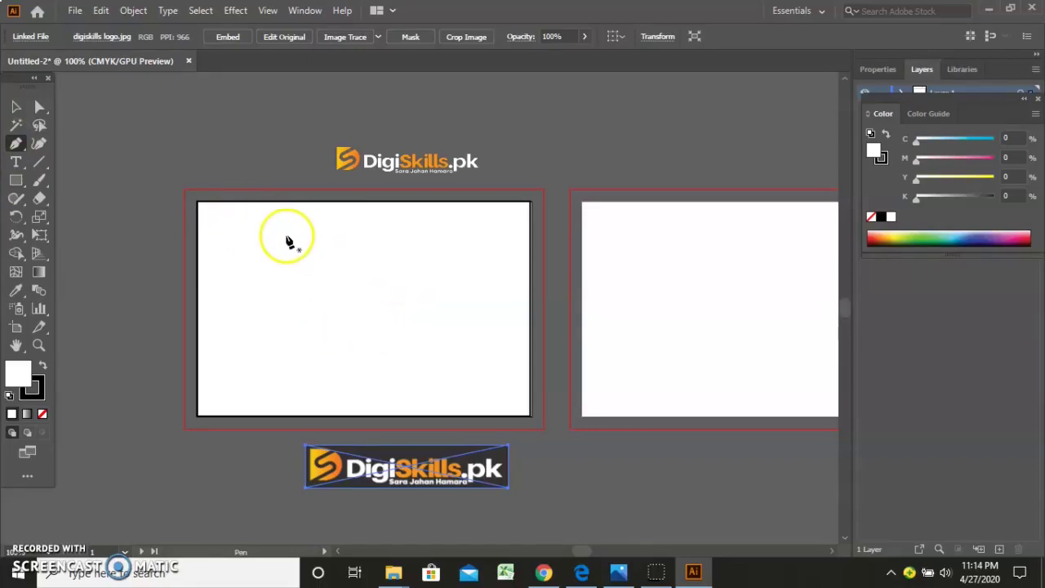
pyautogui.click(16, 106)
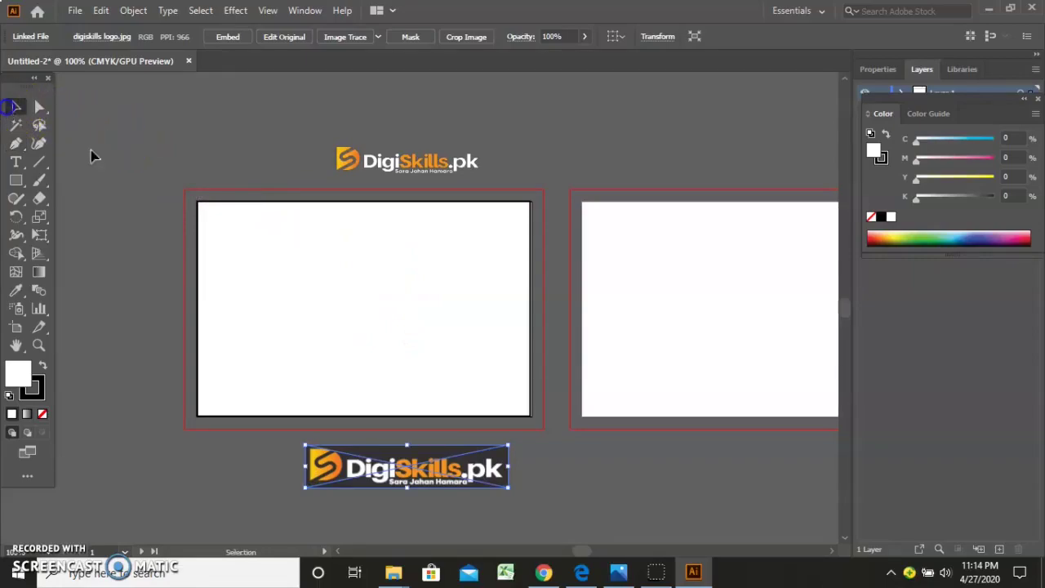
pyautogui.click(529, 408)
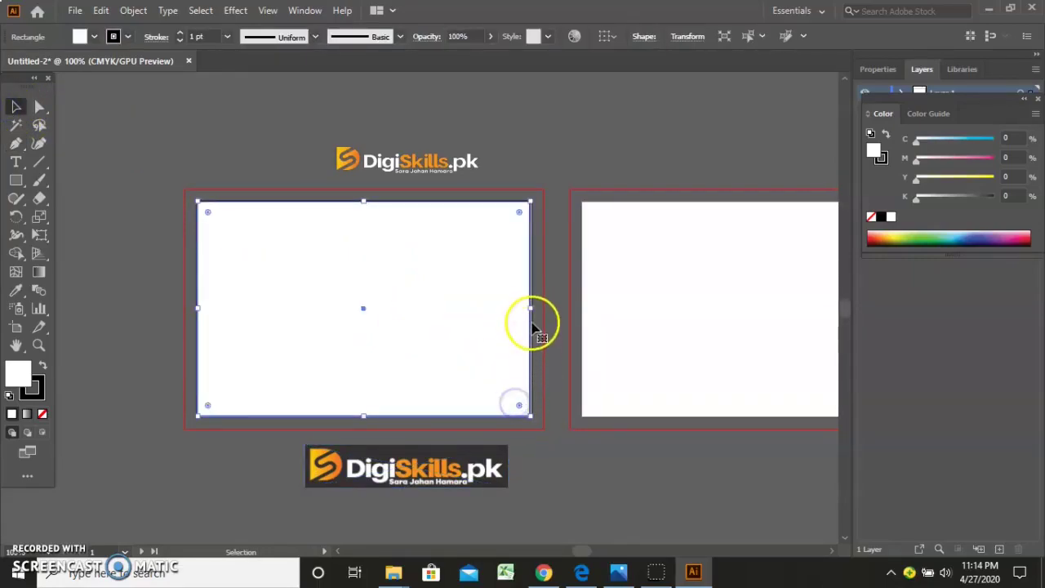
pyautogui.moveTo(530, 308); pyautogui.dragTo(531, 308)
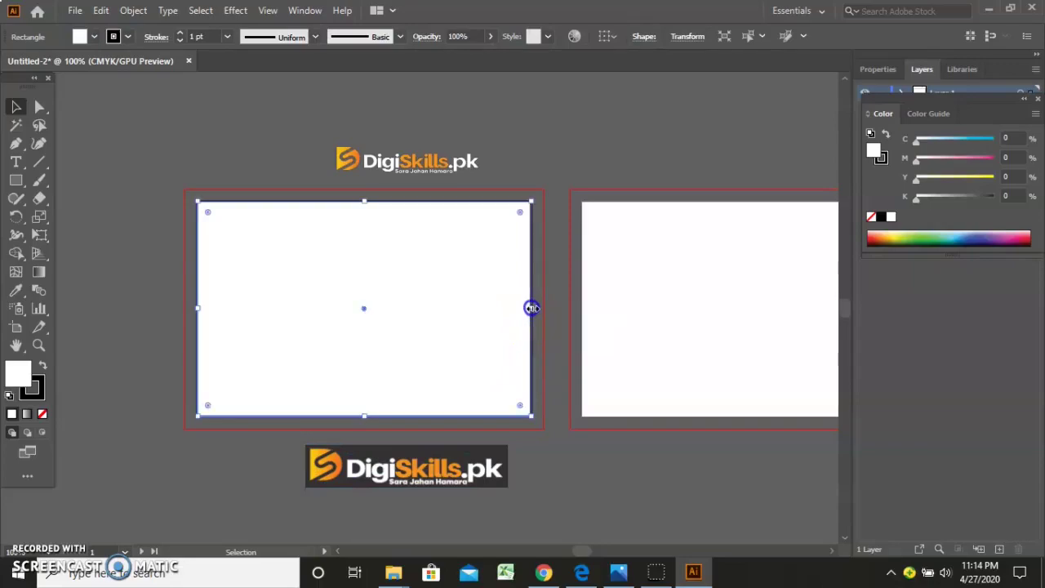
pyautogui.click(16, 143)
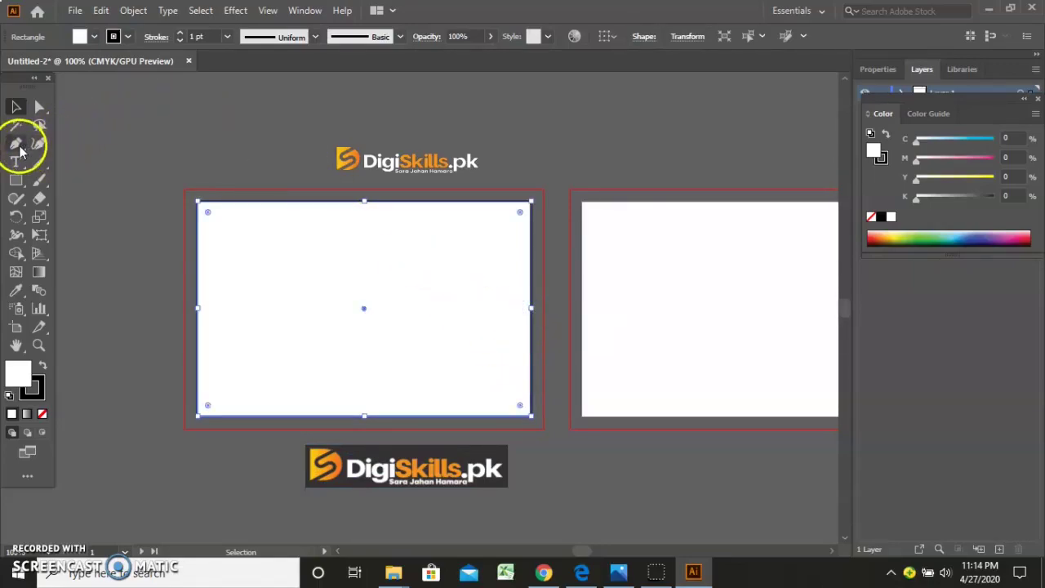
pyautogui.click(198, 204)
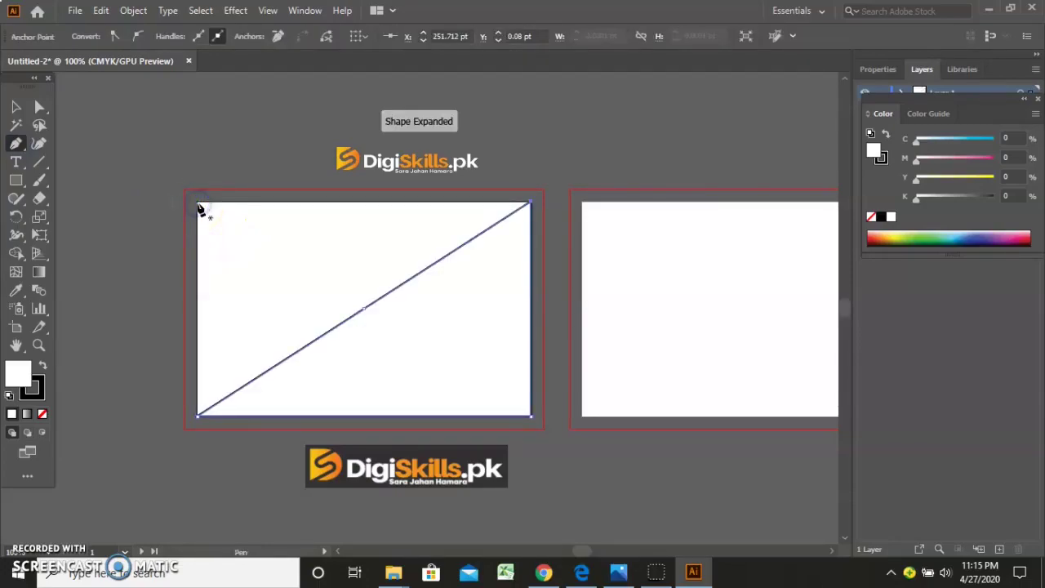
pyautogui.hotkey('ctrl', 'z')
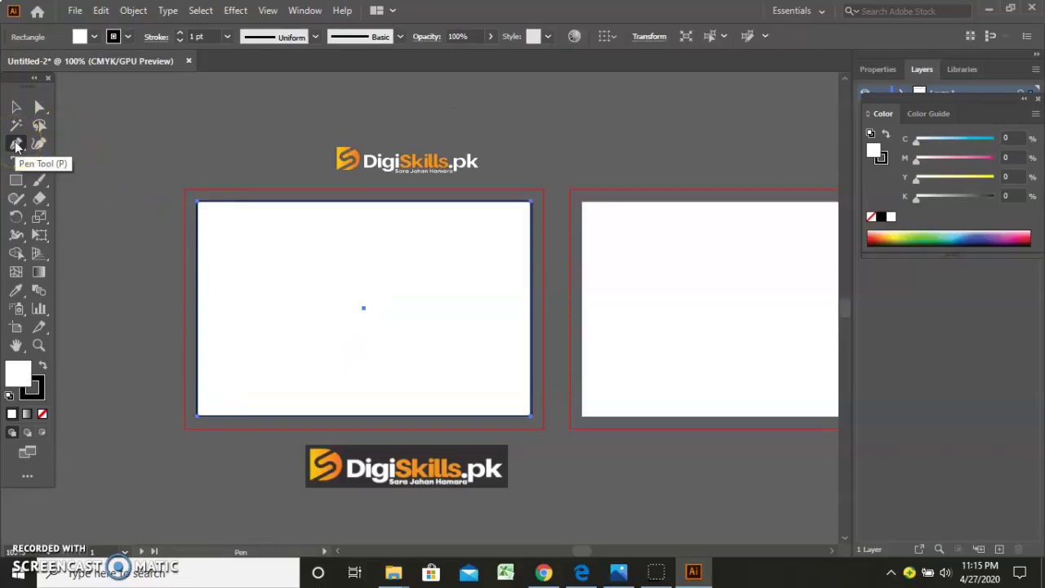
pyautogui.click(15, 107)
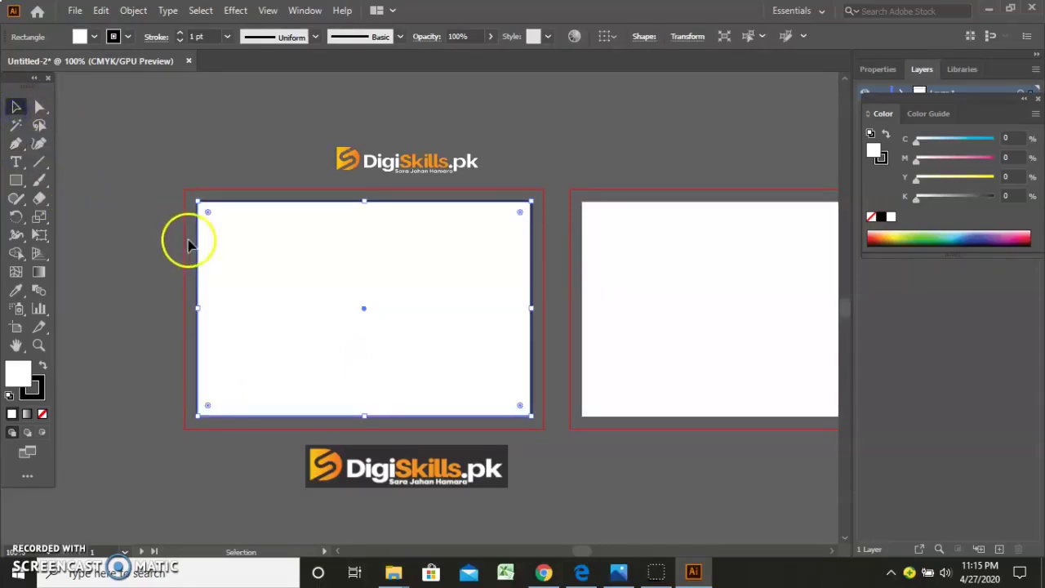
pyautogui.click(150, 237)
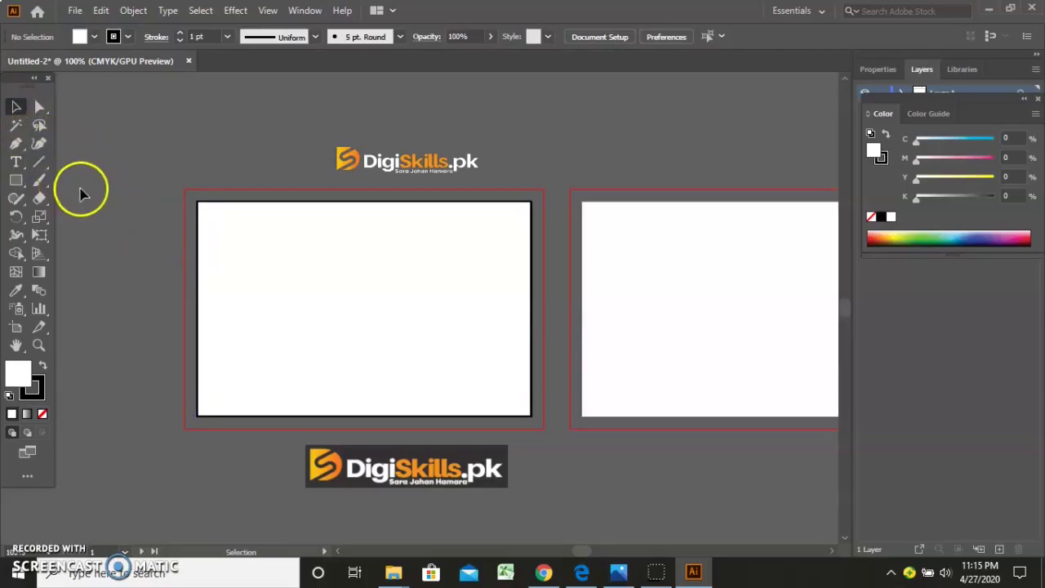
# Step: Start a Pen path along the card's top edge, from the top-left to the top-right corner
pyautogui.click(16, 143)
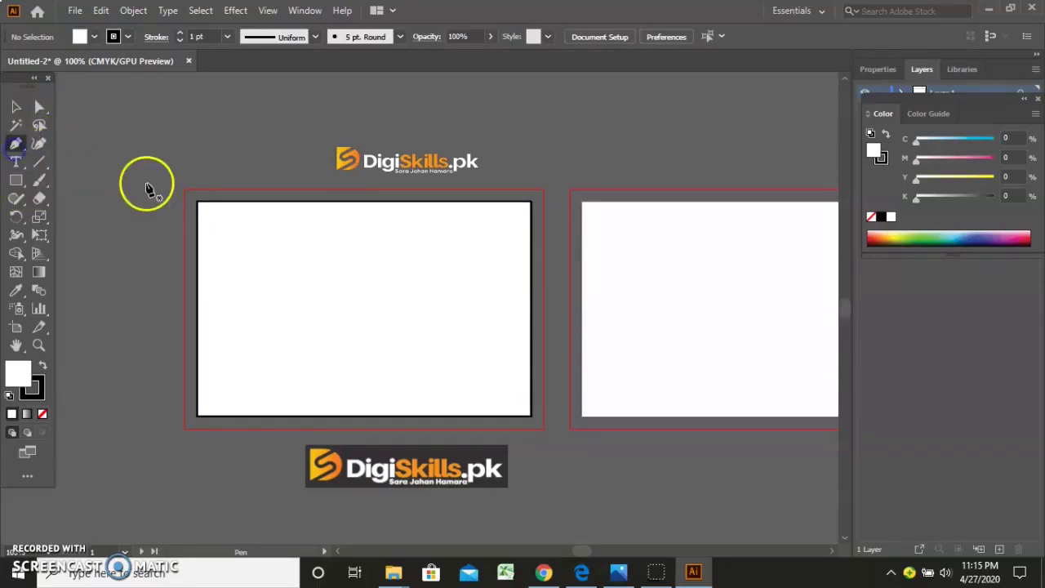
pyautogui.click(196, 200)
pyautogui.click(197, 201)
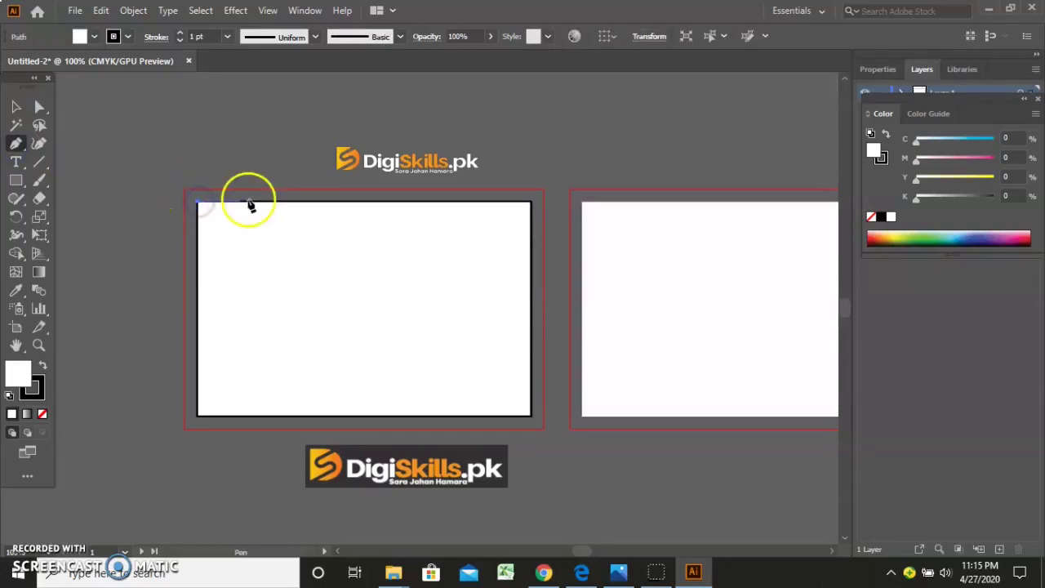
pyautogui.click(530, 203)
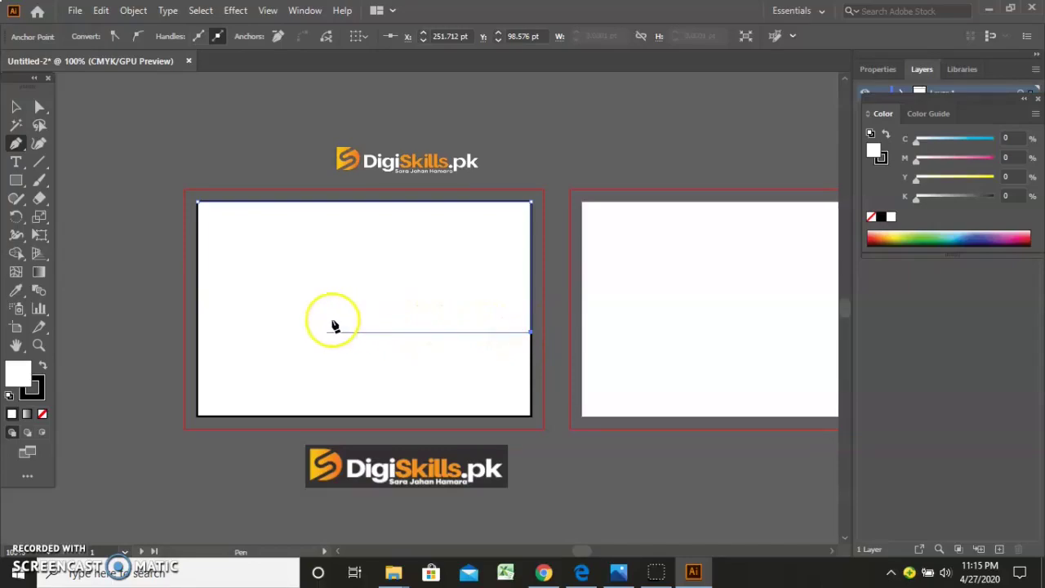
# Step: Undo a trial curved segment, then continue from the right edge with a smooth mid-card anchor
pyautogui.click(198, 333)
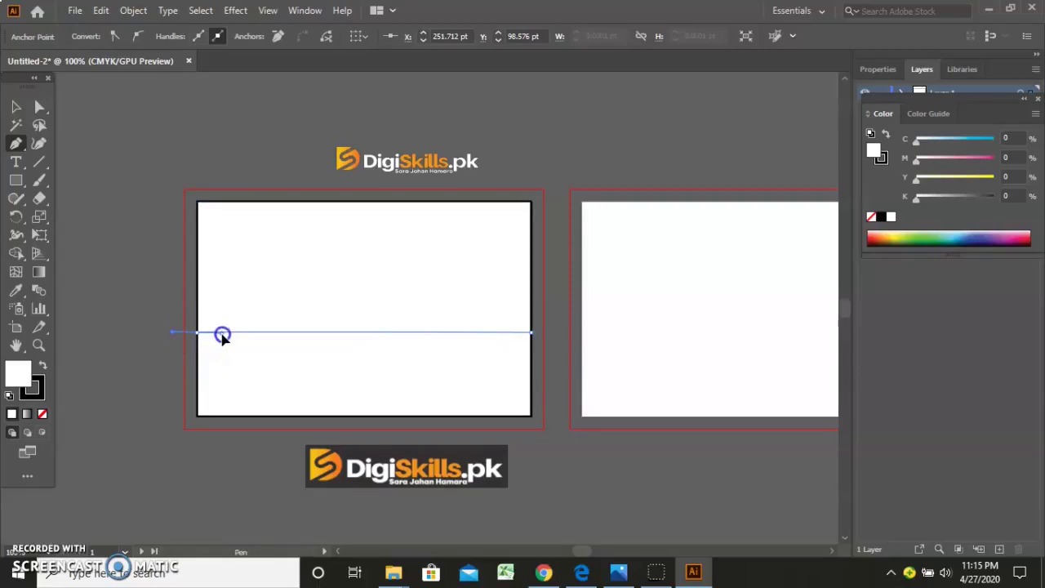
pyautogui.moveTo(222, 335); pyautogui.dragTo(140, 295)
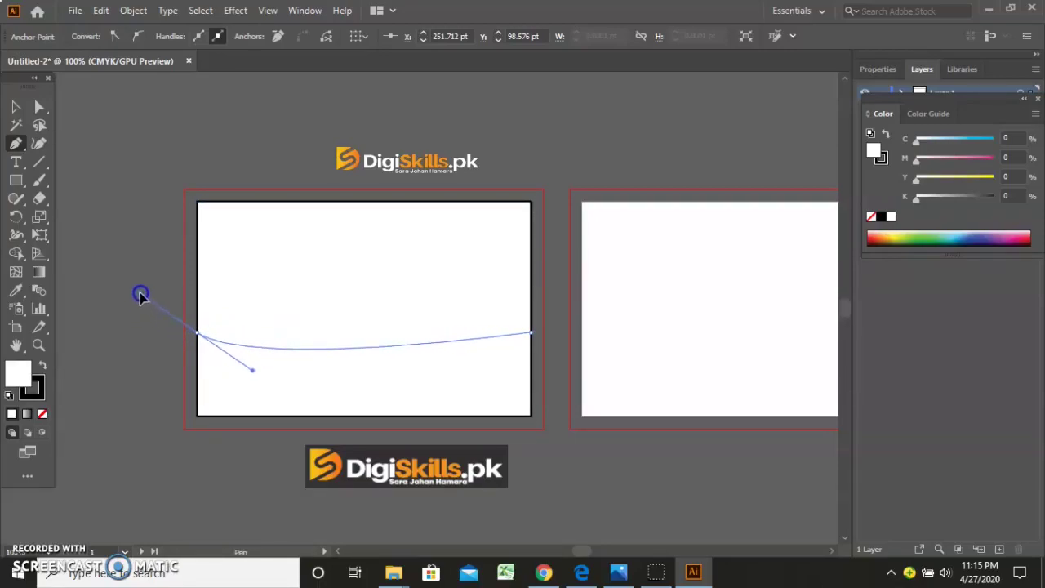
pyautogui.moveTo(140, 295); pyautogui.dragTo(140, 336)
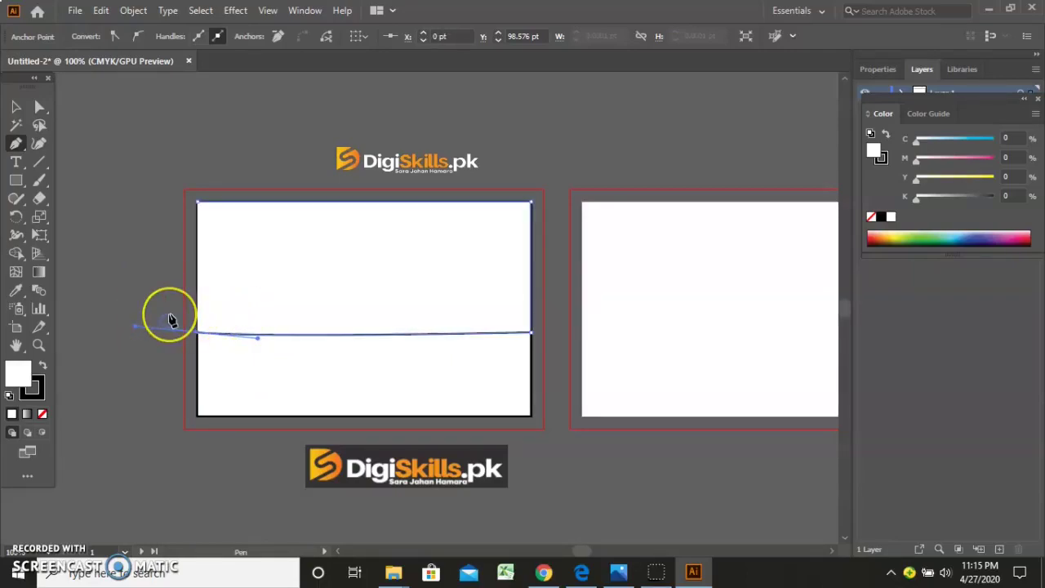
pyautogui.hotkey('ctrl', 'z')
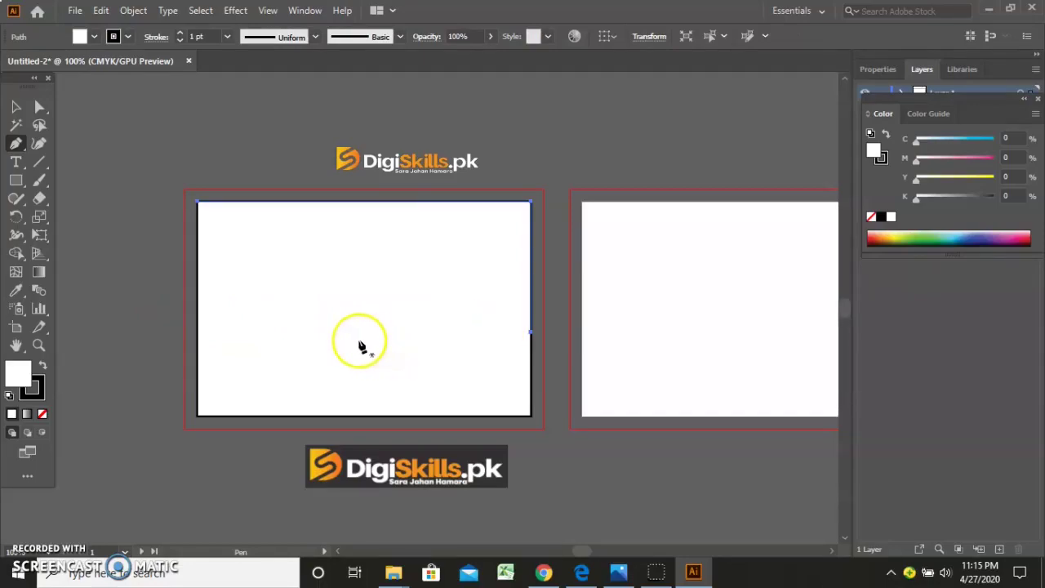
pyautogui.click(531, 333)
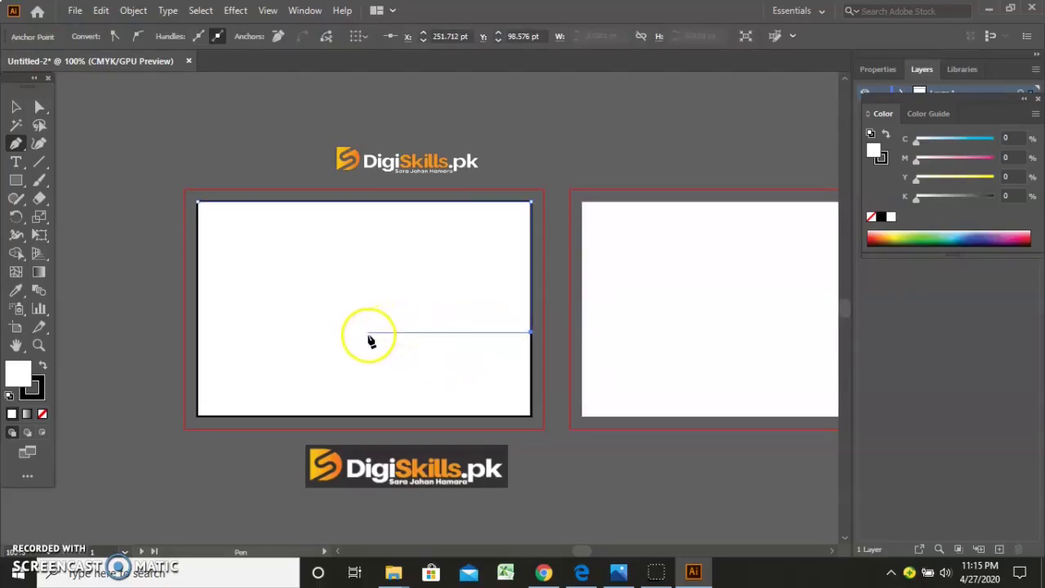
pyautogui.moveTo(367, 332); pyautogui.dragTo(338, 389)
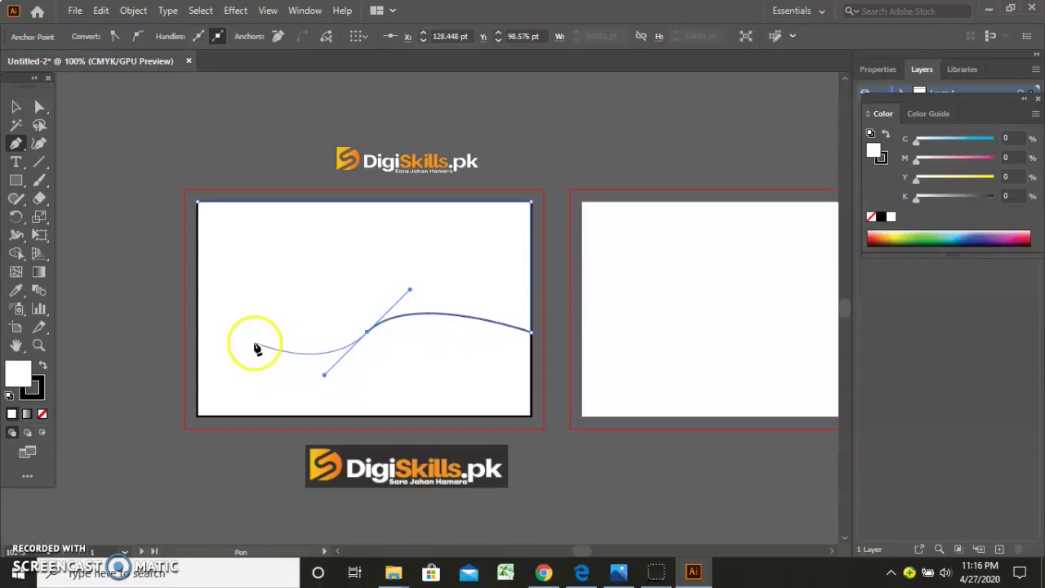
# Step: Close the wave path at its top-left corner and undo an accidental anchor deletion
pyautogui.click(195, 330)
pyautogui.click(196, 346)
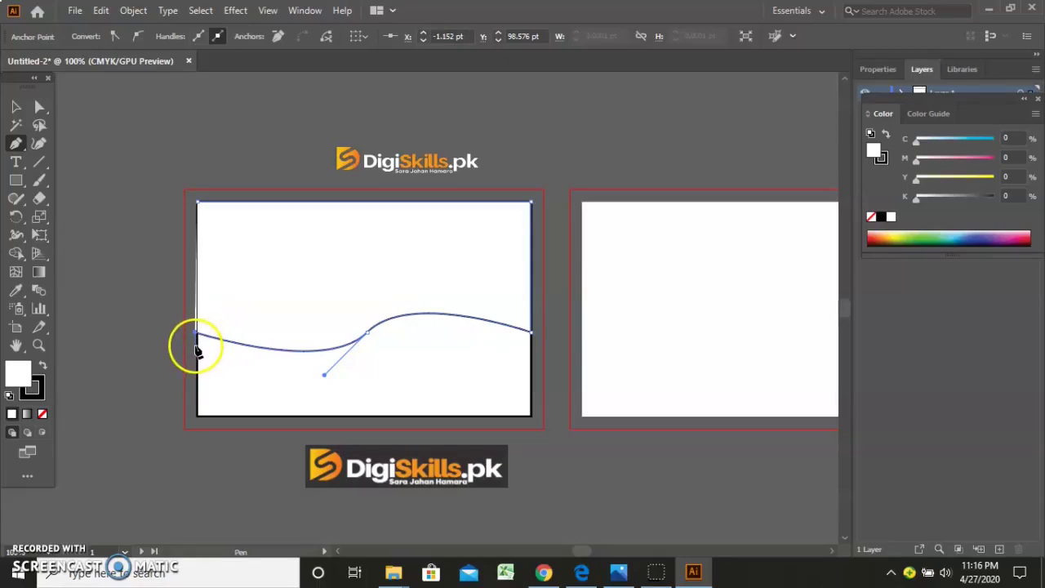
pyautogui.click(197, 202)
pyautogui.click(197, 202)
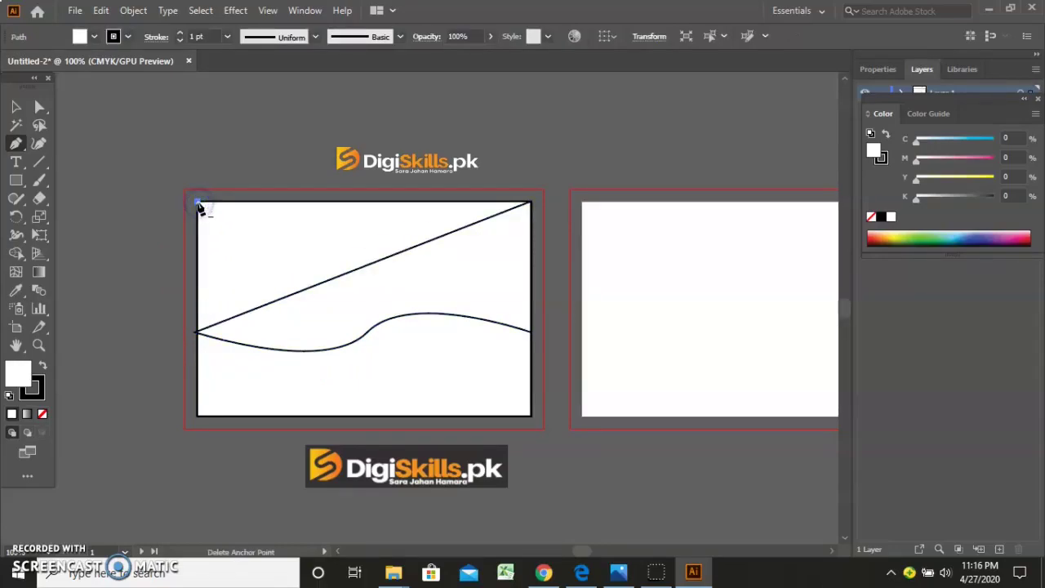
pyautogui.moveTo(197, 204); pyautogui.dragTo(212, 328)
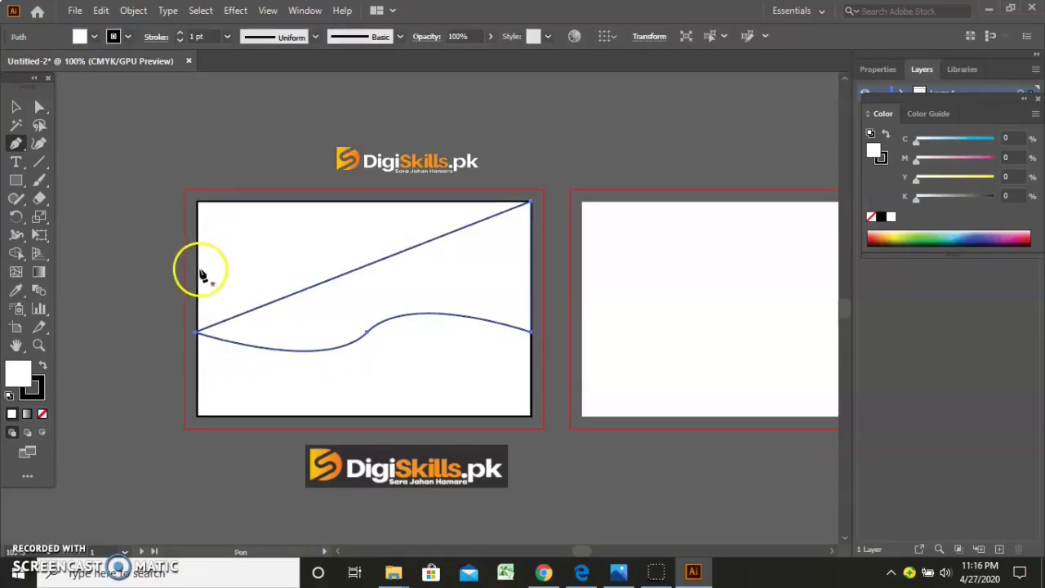
pyautogui.hotkey('ctrl', 'z')
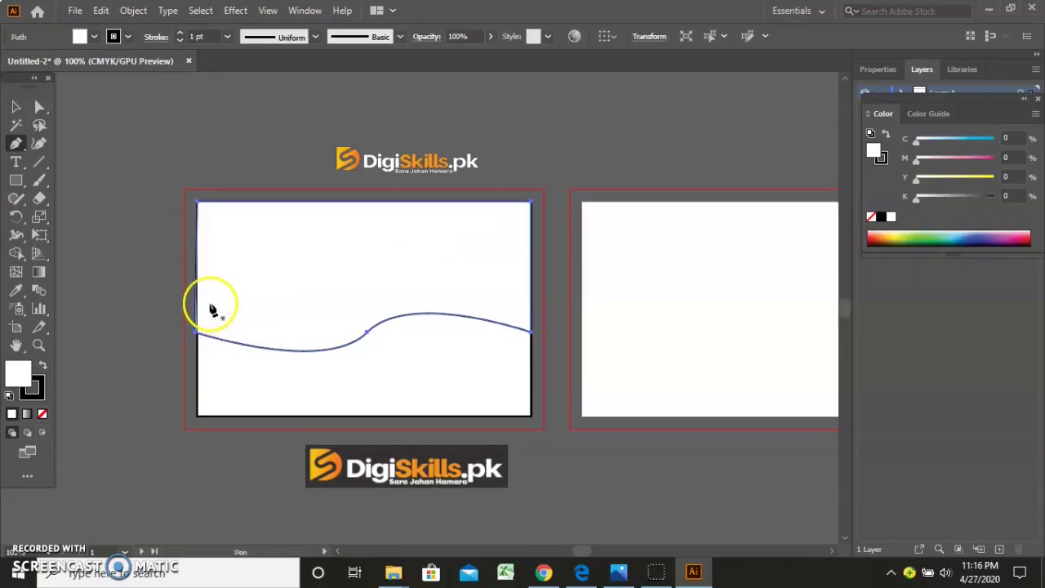
pyautogui.click(197, 204)
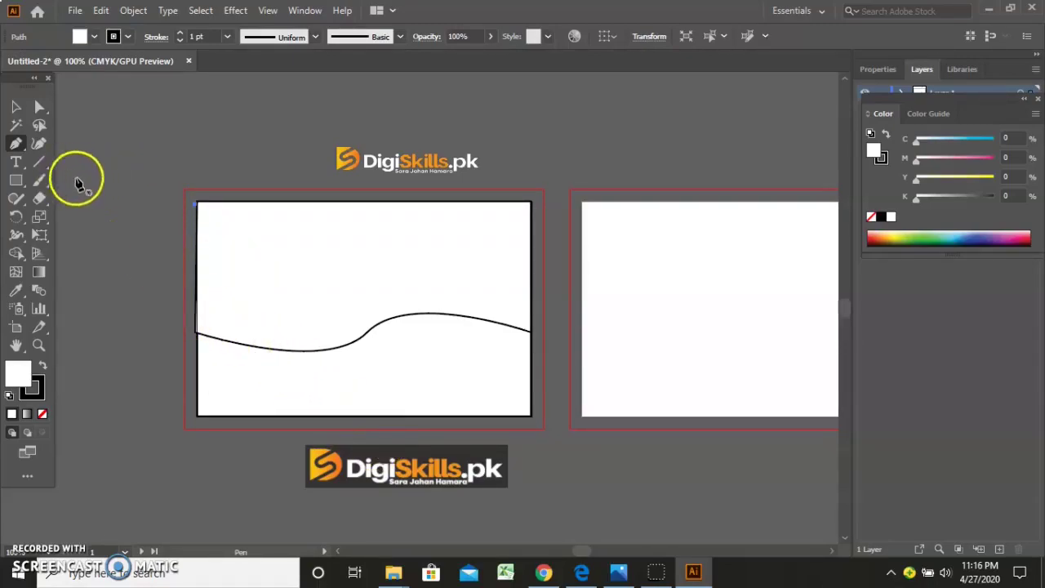
pyautogui.hotkey('ctrl', 'a')
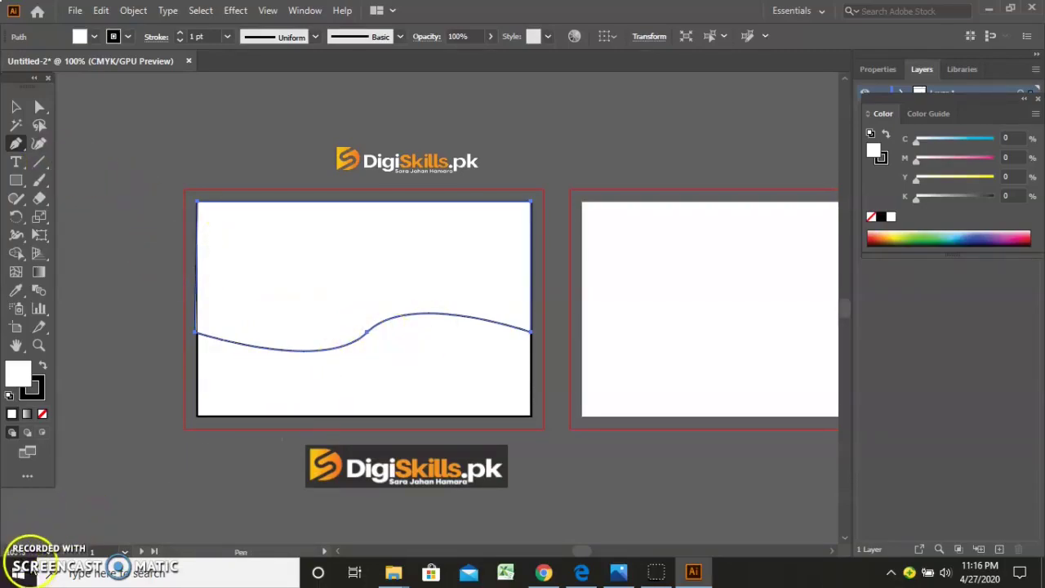
pyautogui.click(40, 107)
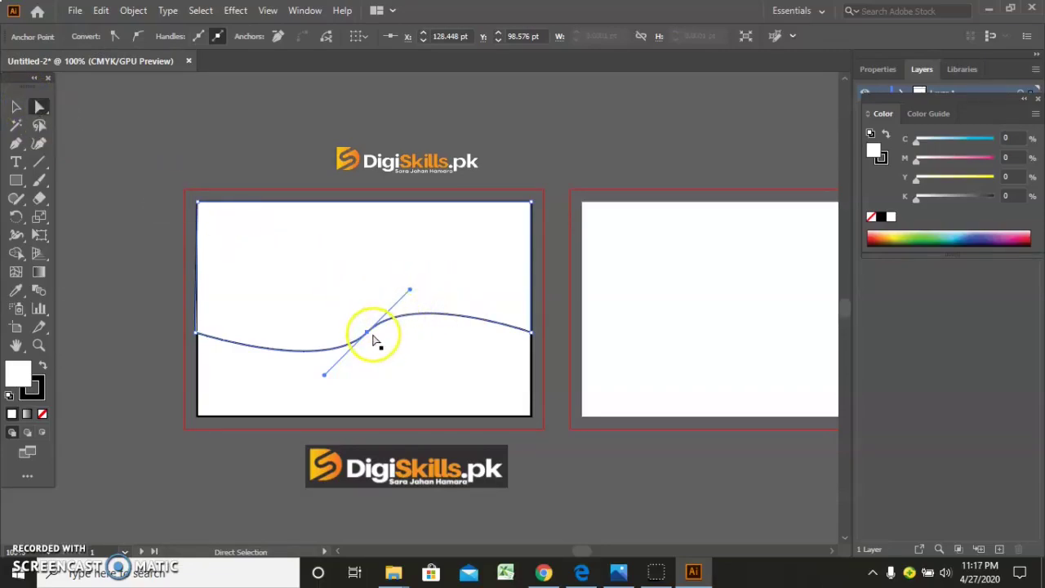
# Step: Drag the middle anchor's upper and lower handles to flatten the wave, then select the whole shape
pyautogui.moveTo(367, 335); pyautogui.dragTo(410, 290)
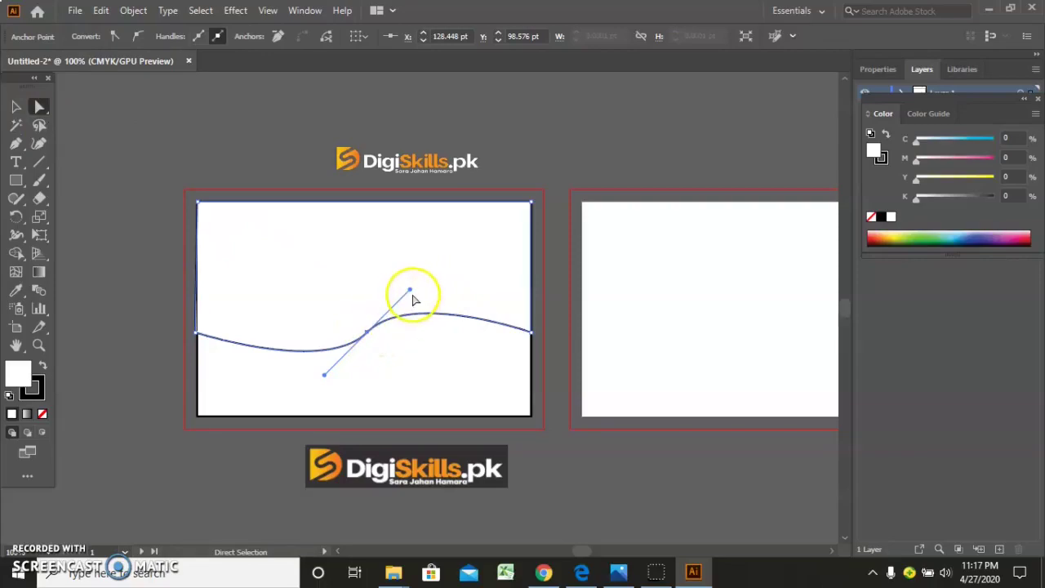
pyautogui.click(410, 290)
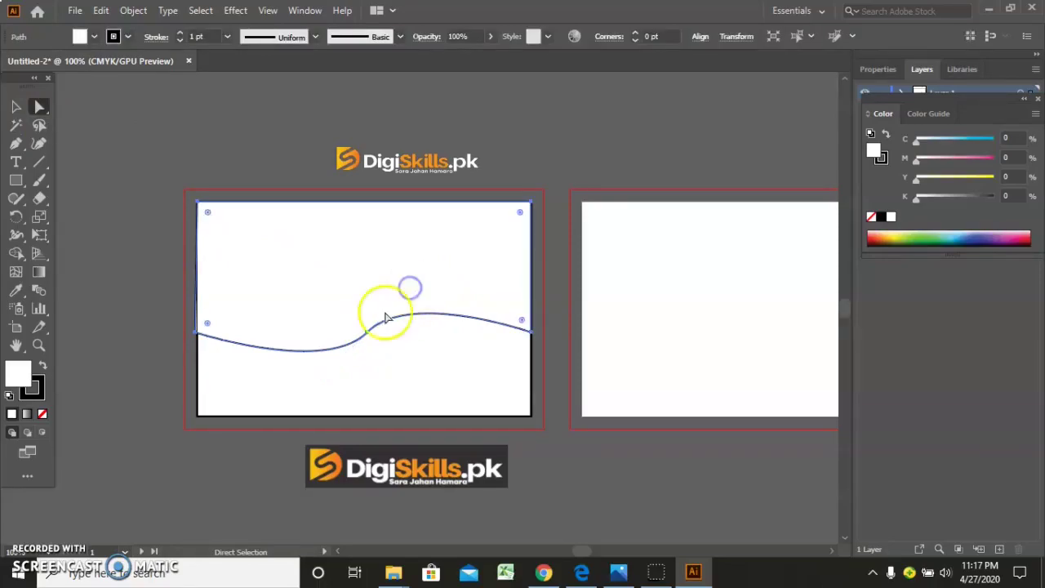
pyautogui.click(367, 334)
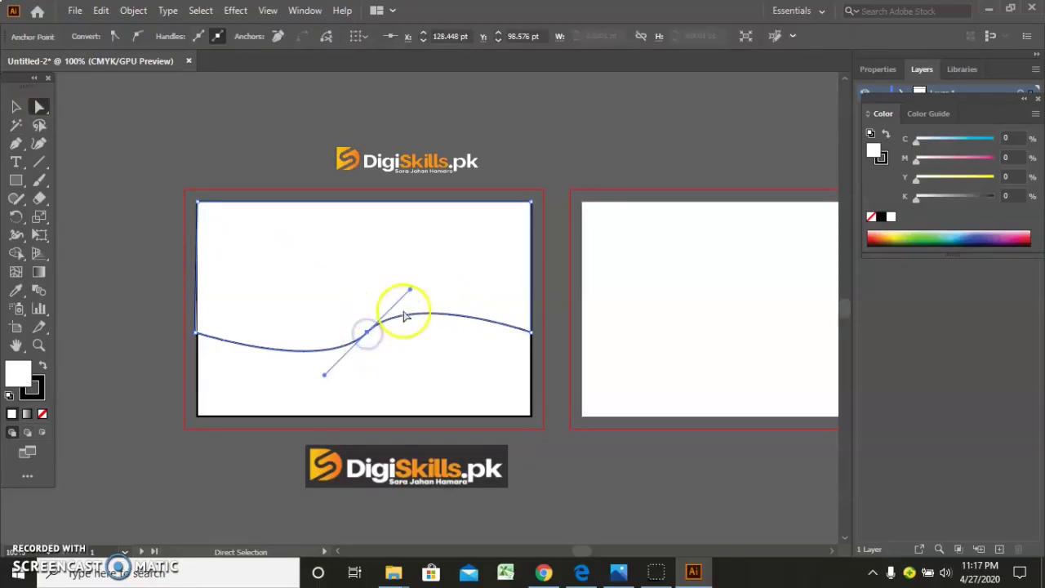
pyautogui.moveTo(410, 289); pyautogui.dragTo(416, 300)
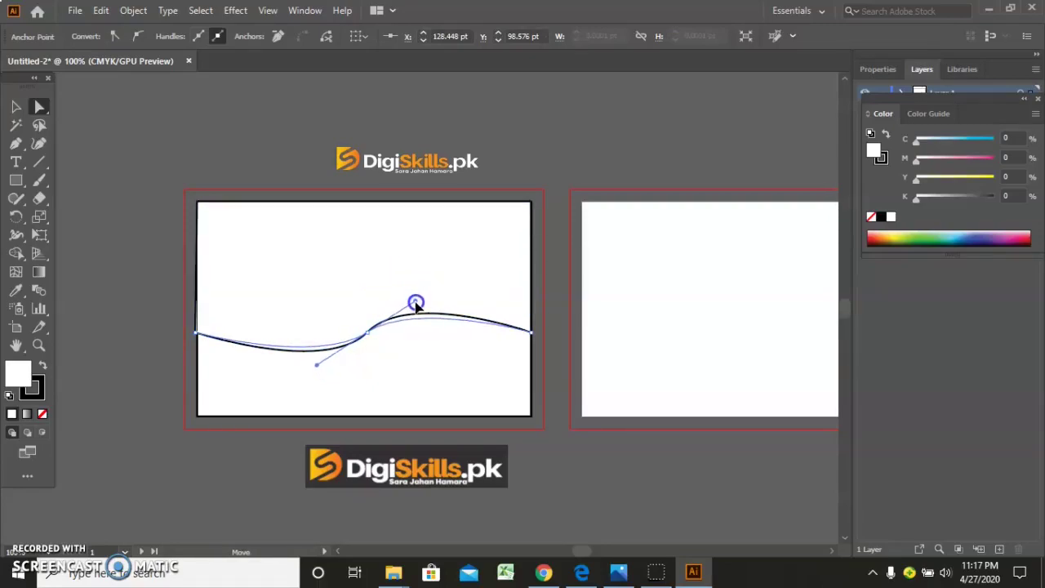
pyautogui.moveTo(415, 304); pyautogui.dragTo(416, 302)
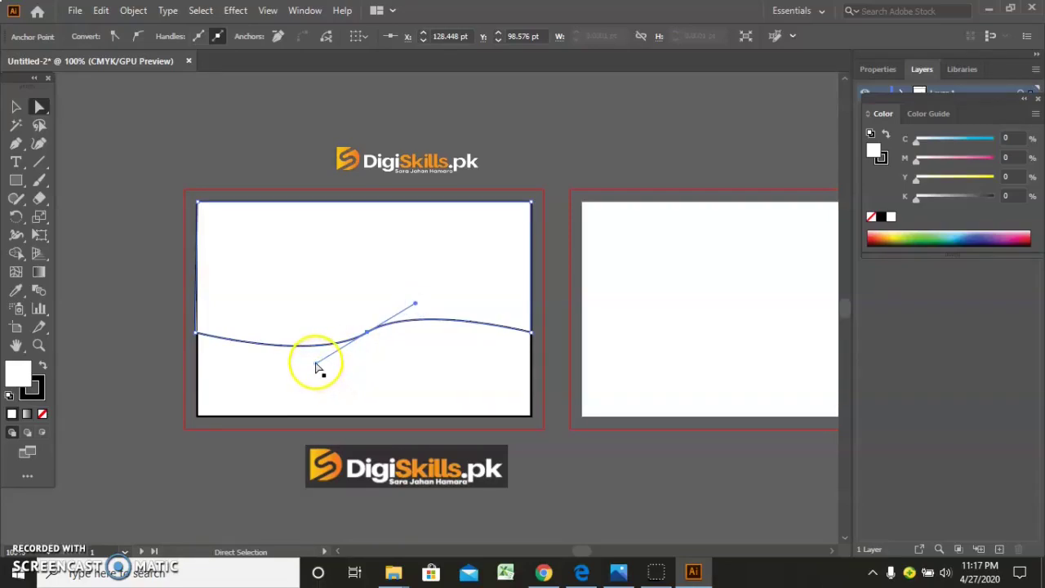
pyautogui.click(316, 366)
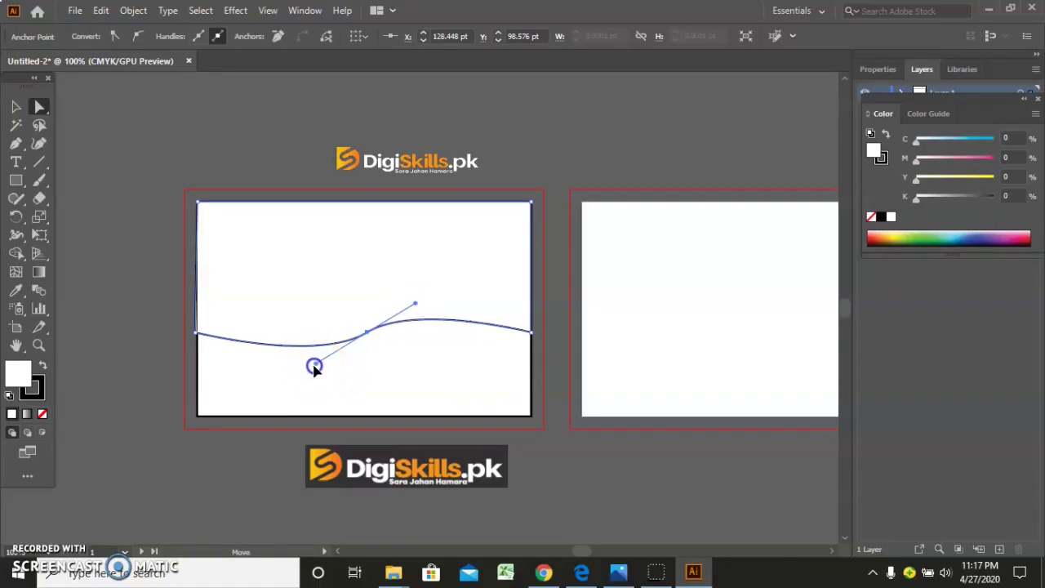
pyautogui.moveTo(314, 368); pyautogui.dragTo(313, 358)
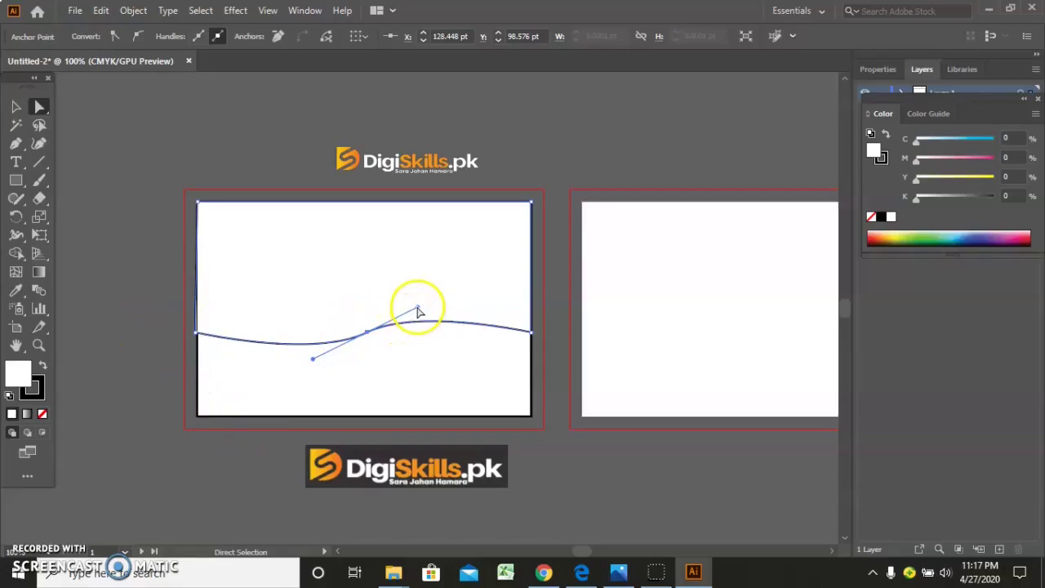
pyautogui.moveTo(417, 310); pyautogui.dragTo(416, 311)
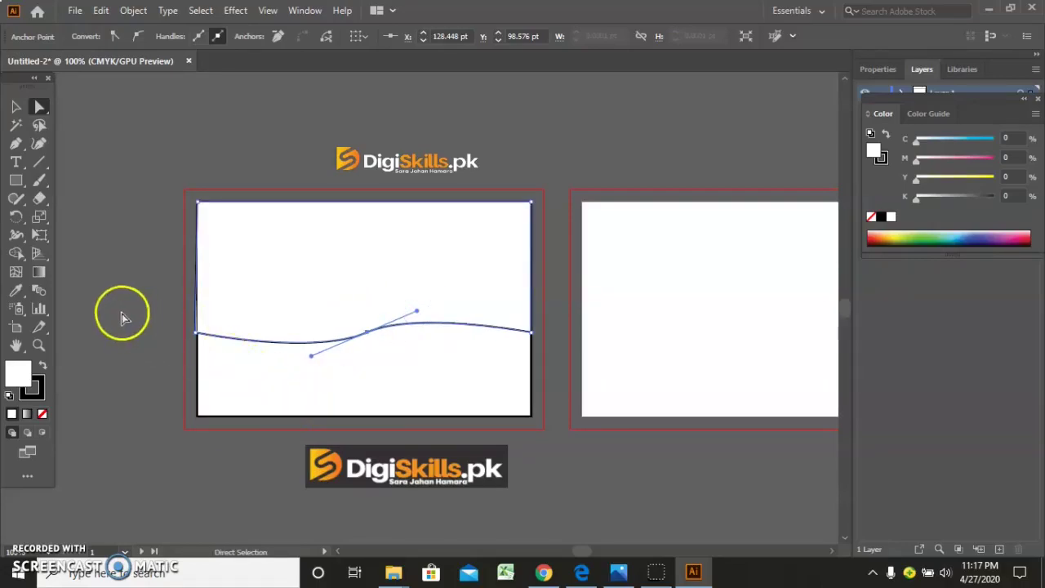
pyautogui.click(15, 106)
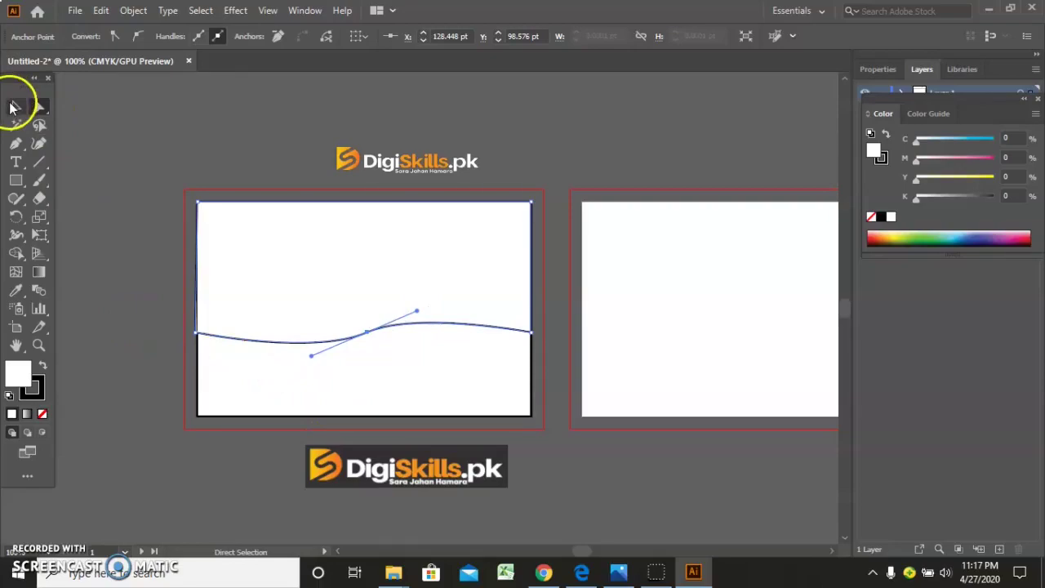
pyautogui.click(357, 287)
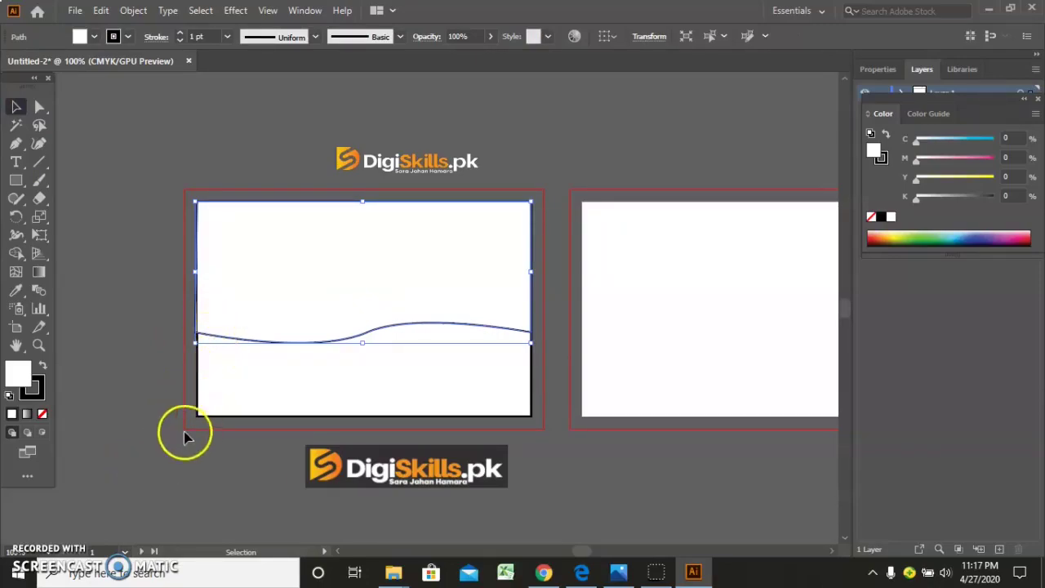
# Step: Eyedrop the logo's dark charcoal background into the wave fill, after briefly trying its yellow
pyautogui.click(16, 290)
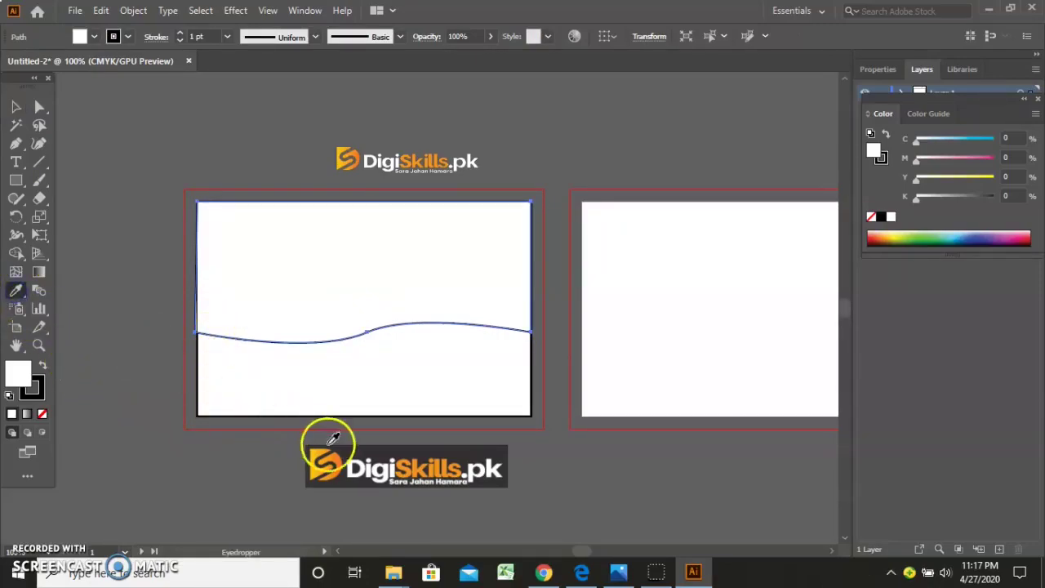
pyautogui.click(367, 453)
pyautogui.click(373, 449)
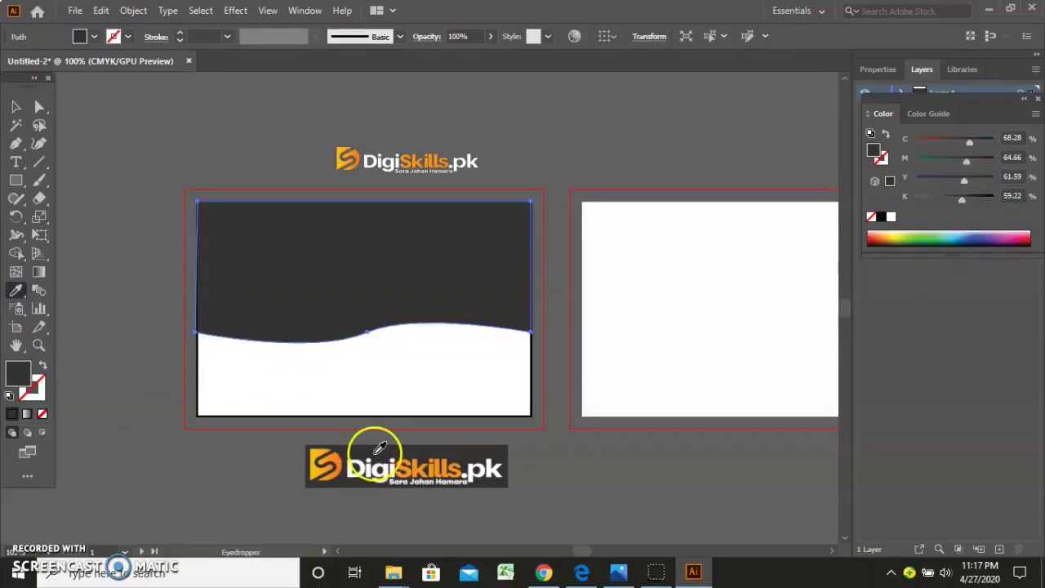
pyautogui.click(381, 450)
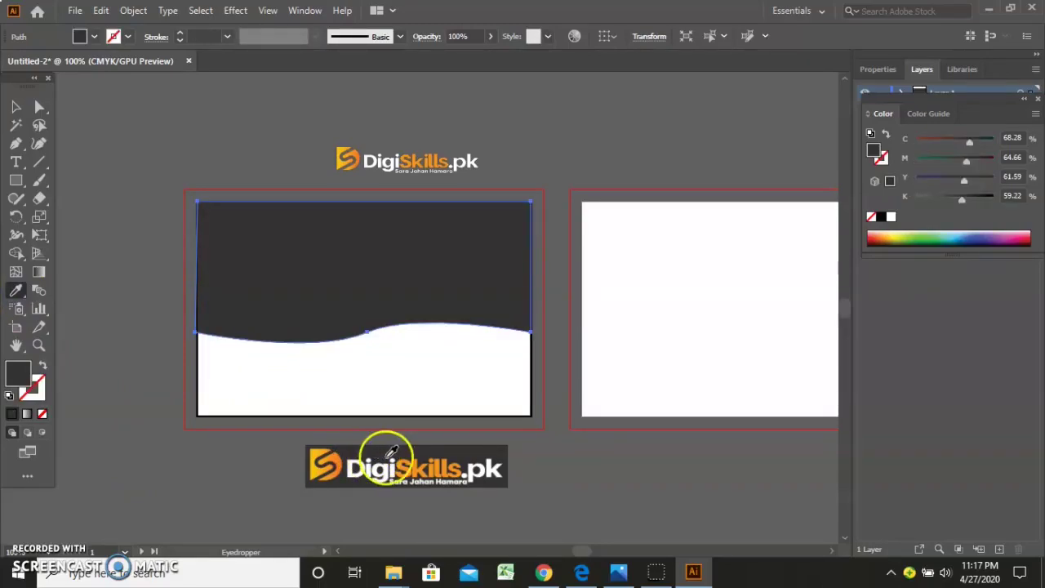
pyautogui.click(429, 458)
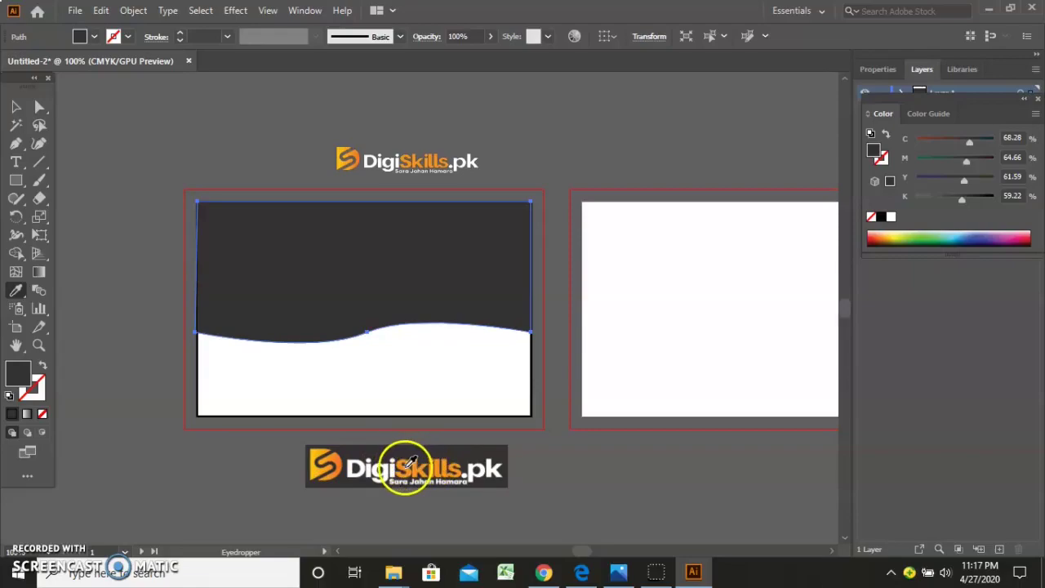
pyautogui.click(317, 468)
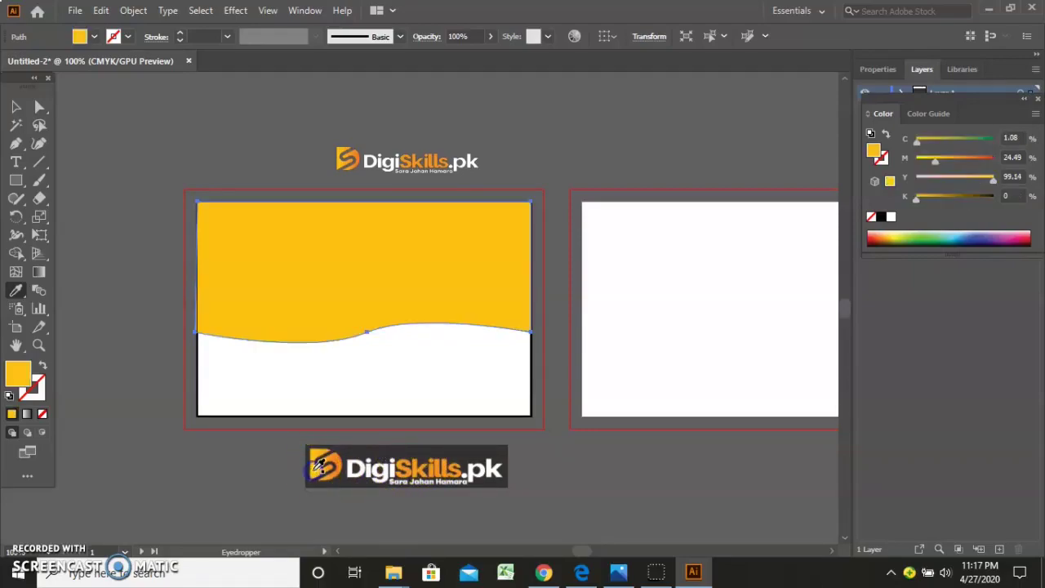
pyautogui.click(361, 465)
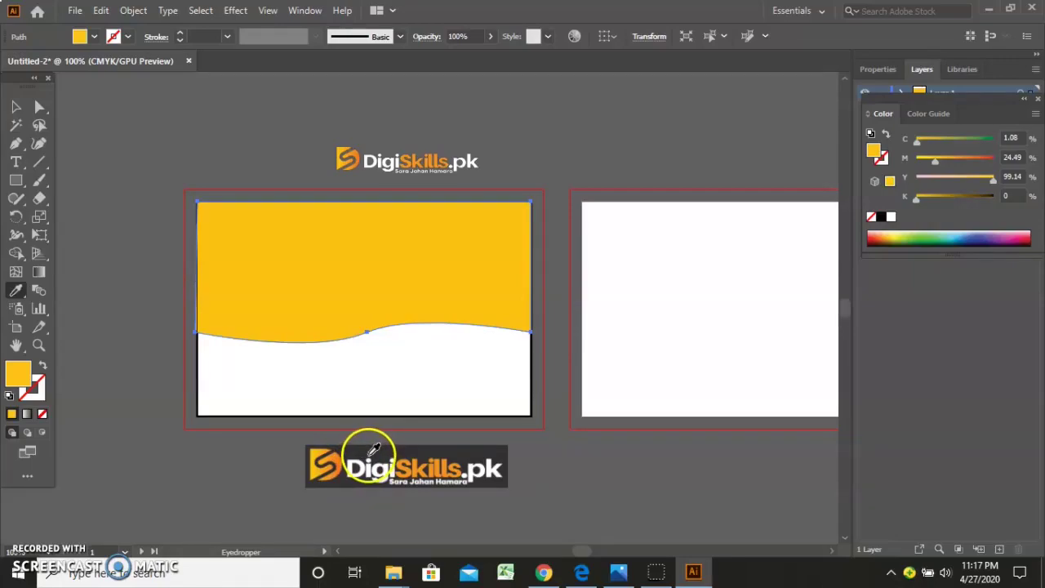
pyautogui.click(369, 453)
pyautogui.moveTo(383, 452); pyautogui.dragTo(264, 417)
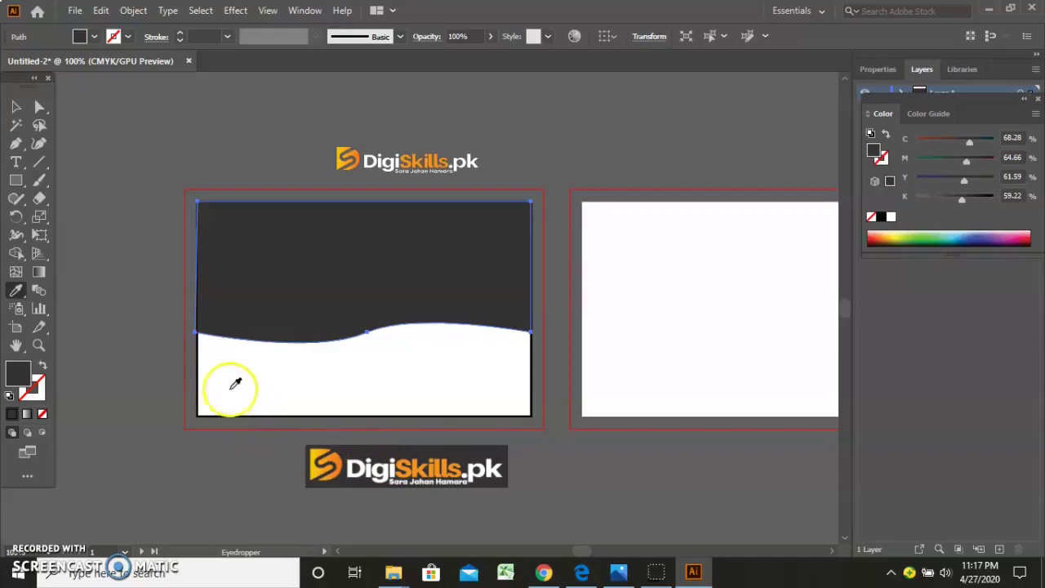
pyautogui.click(15, 106)
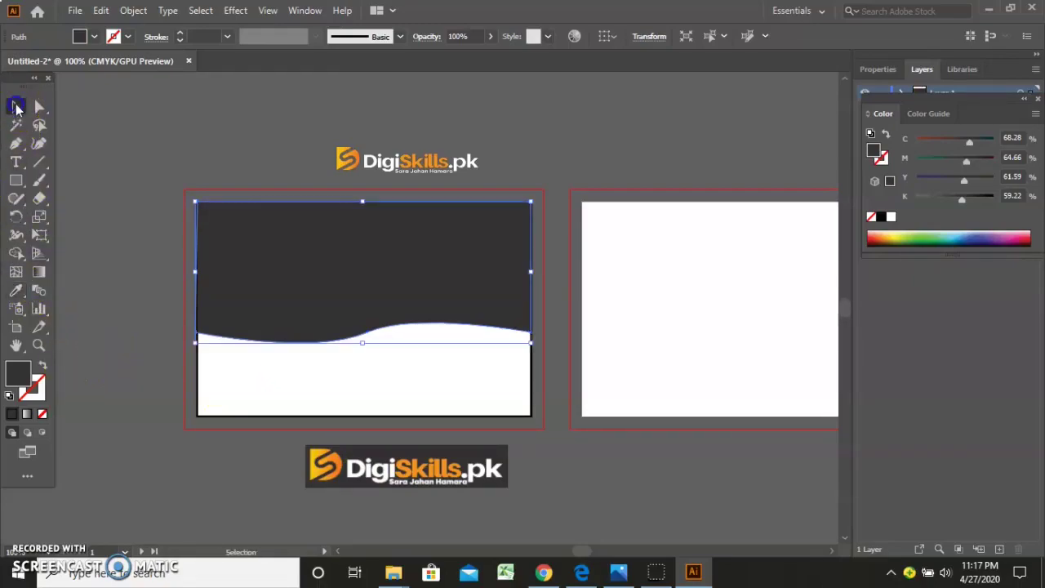
# Step: Select the white card rectangle under the dark wave and eyedrop the logo's yellow into it
pyautogui.click(272, 381)
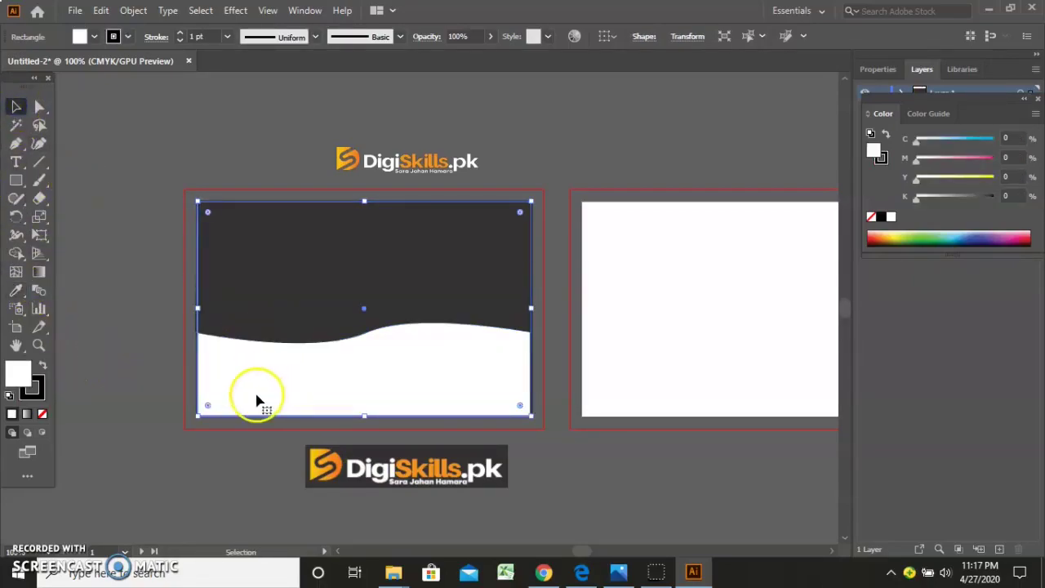
pyautogui.click(19, 290)
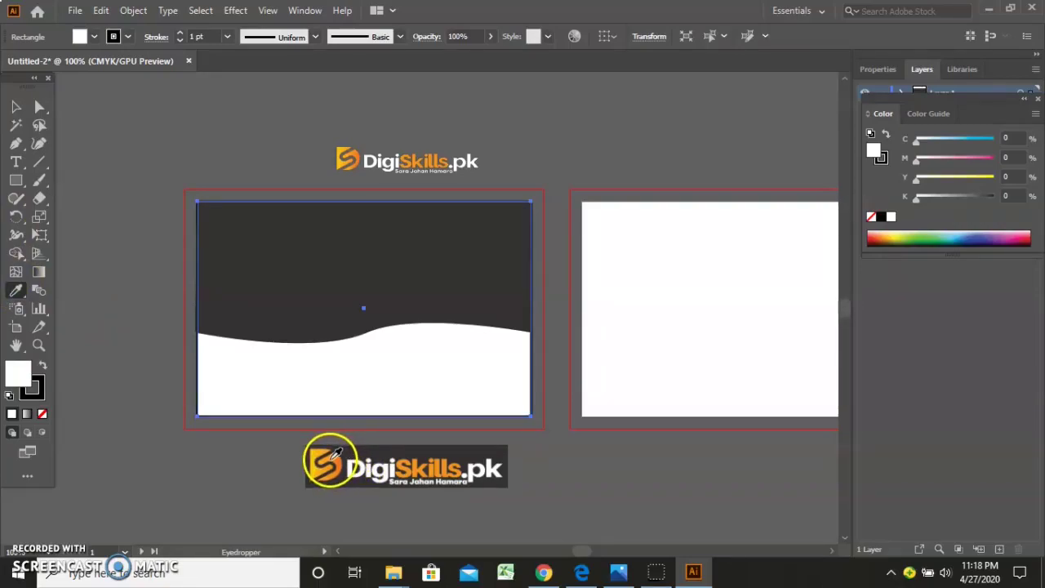
pyautogui.click(332, 457)
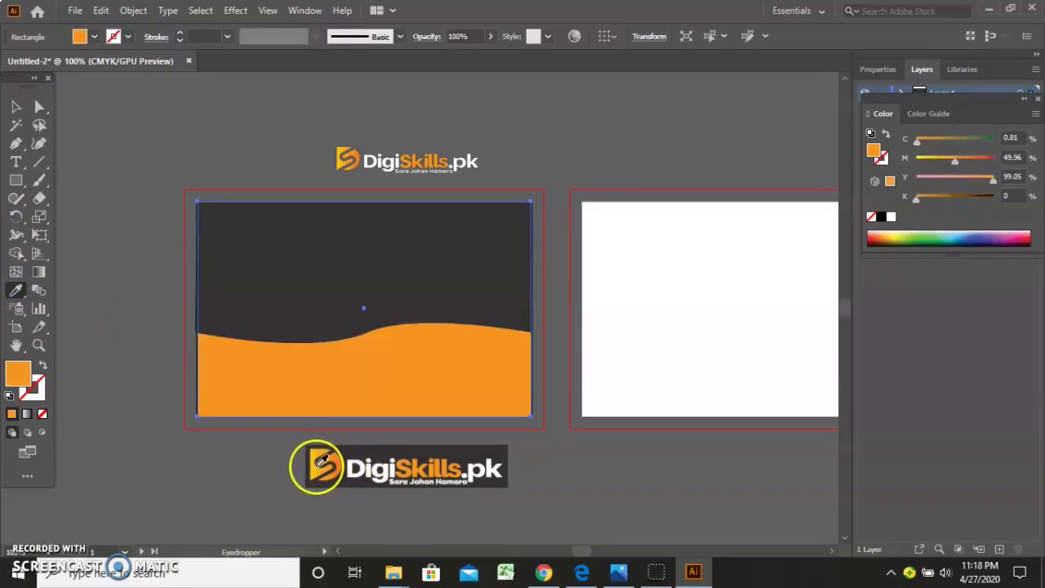
pyautogui.click(314, 471)
pyautogui.click(315, 469)
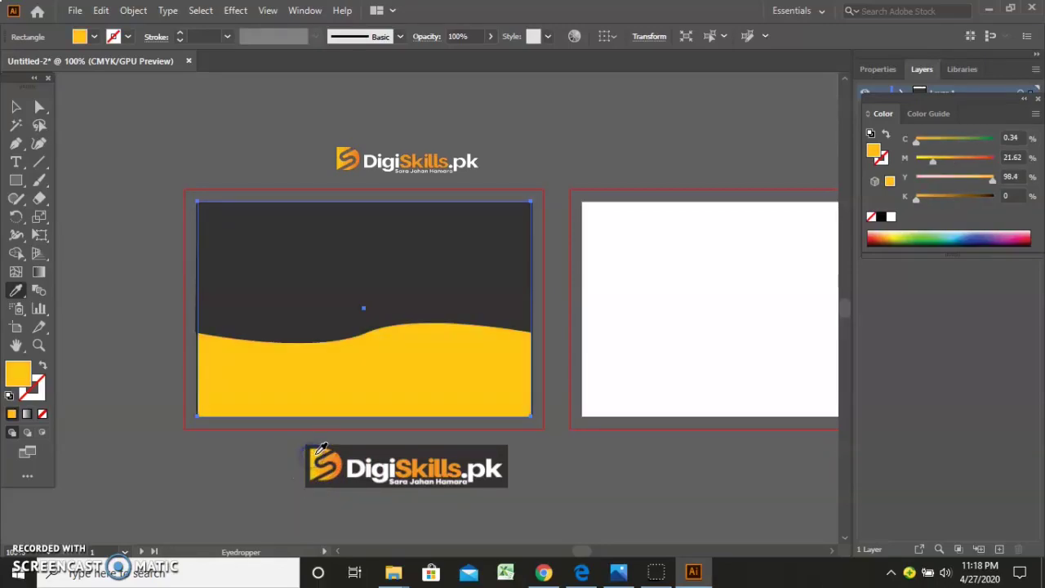
pyautogui.click(318, 470)
# Step: Refill it with the top logo's S-mark yellow after briefly trying orange
pyautogui.click(403, 463)
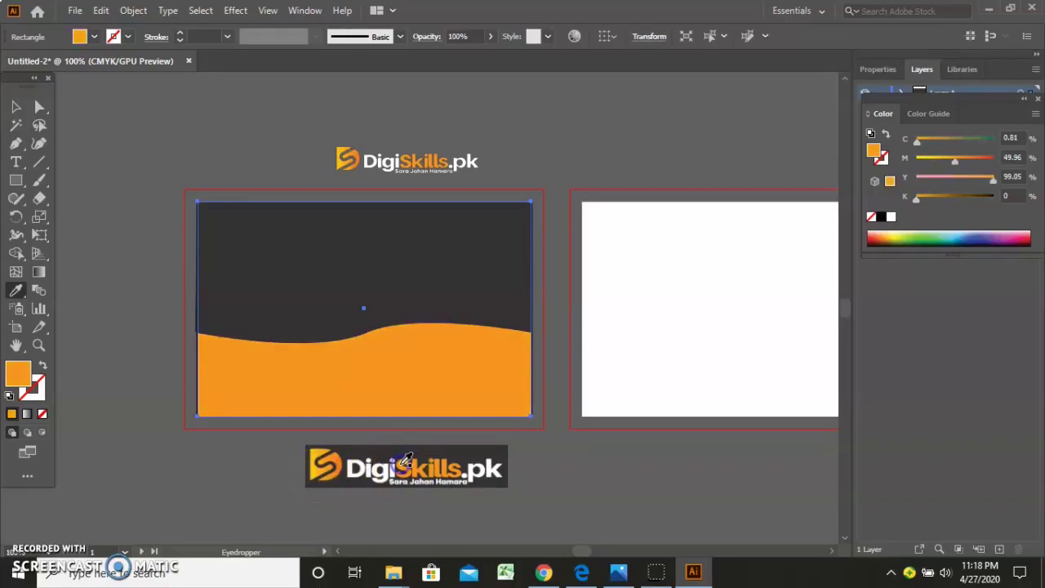
pyautogui.click(343, 481)
pyautogui.click(338, 156)
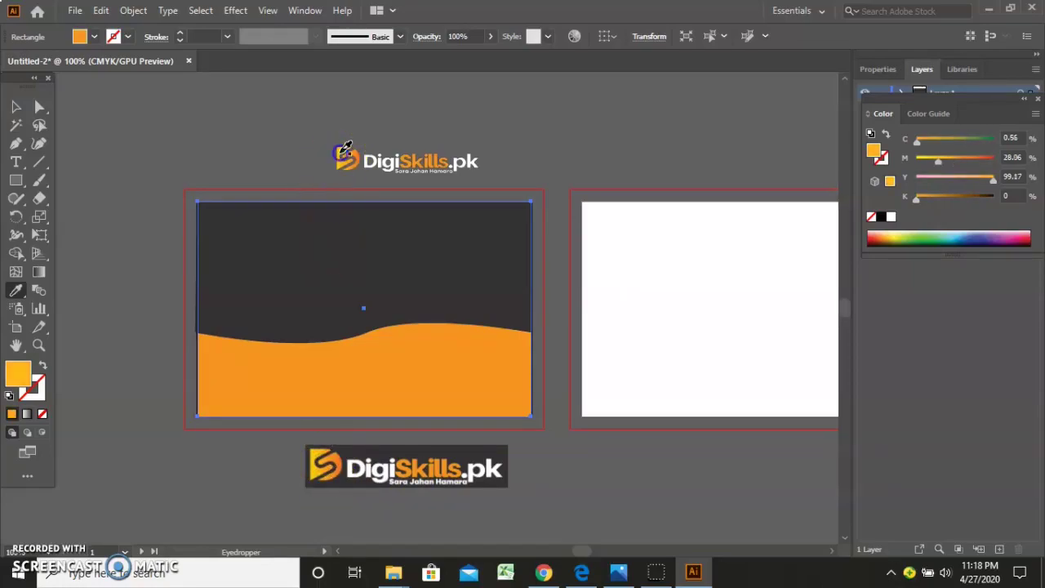
pyautogui.click(343, 159)
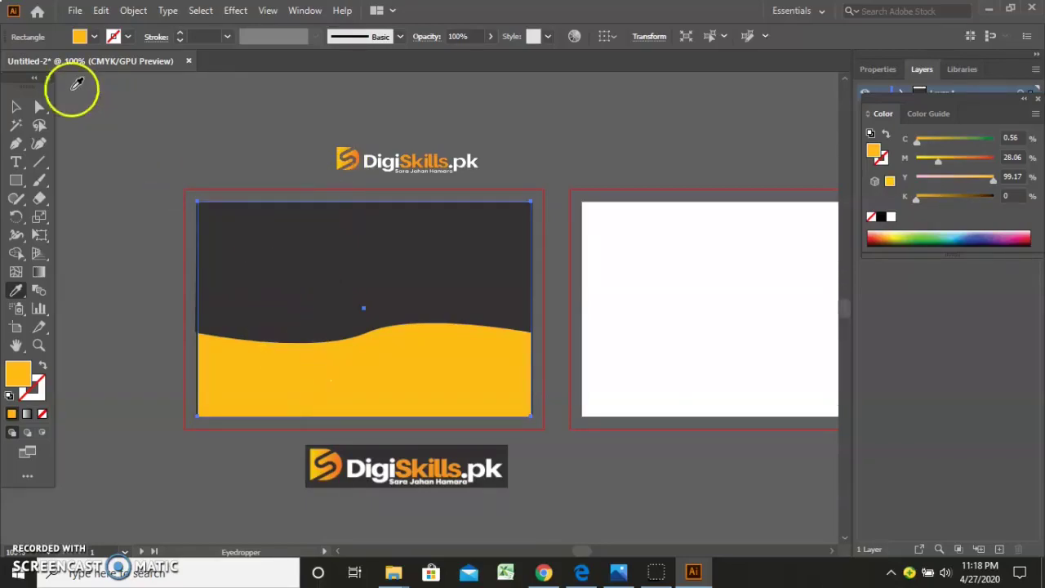
pyautogui.click(16, 107)
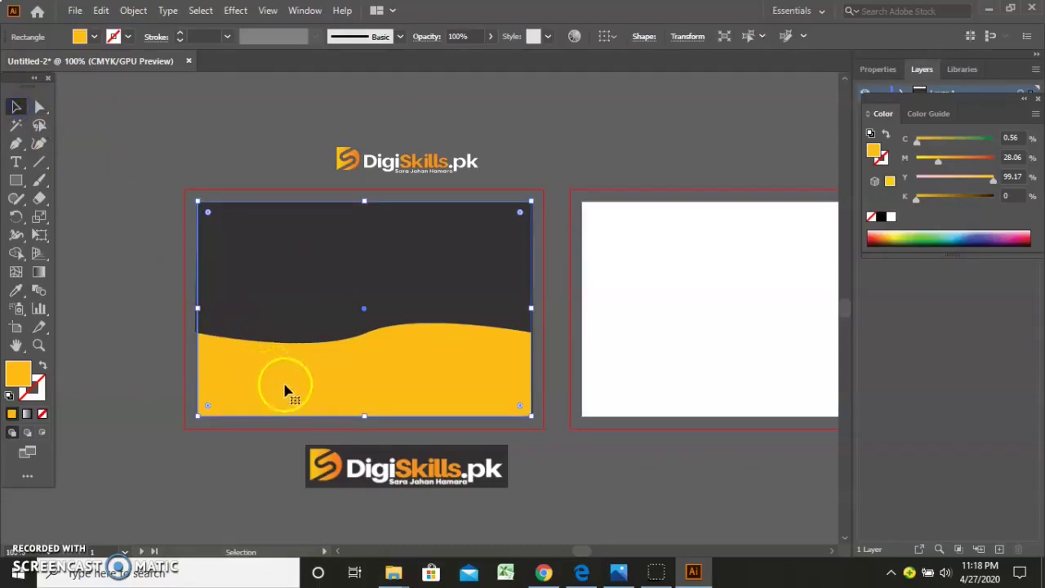
# Step: Move the transparent logo into the card's dark area and bring it to the front
pyautogui.click(384, 473)
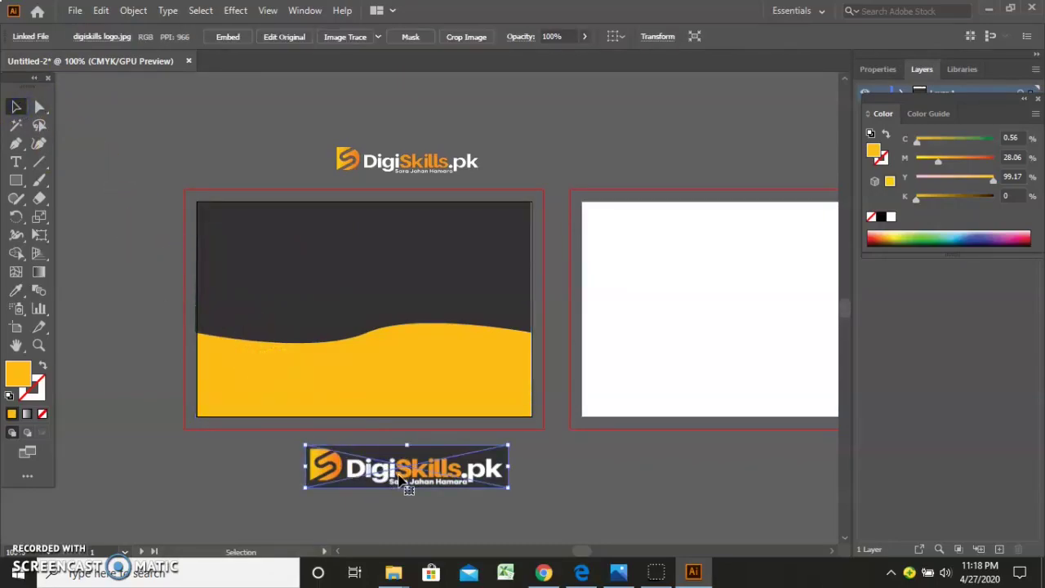
pyautogui.moveTo(399, 479); pyautogui.dragTo(368, 335)
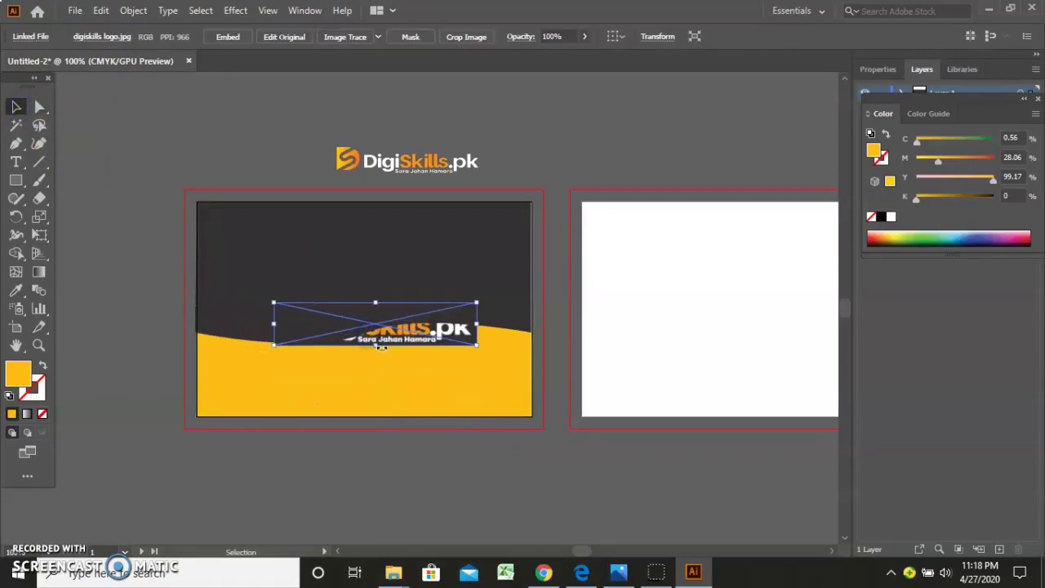
pyautogui.moveTo(384, 349)
pyautogui.mouseDown()
pyautogui.moveTo(378, 327)
pyautogui.moveTo(399, 499)
pyautogui.mouseUp()
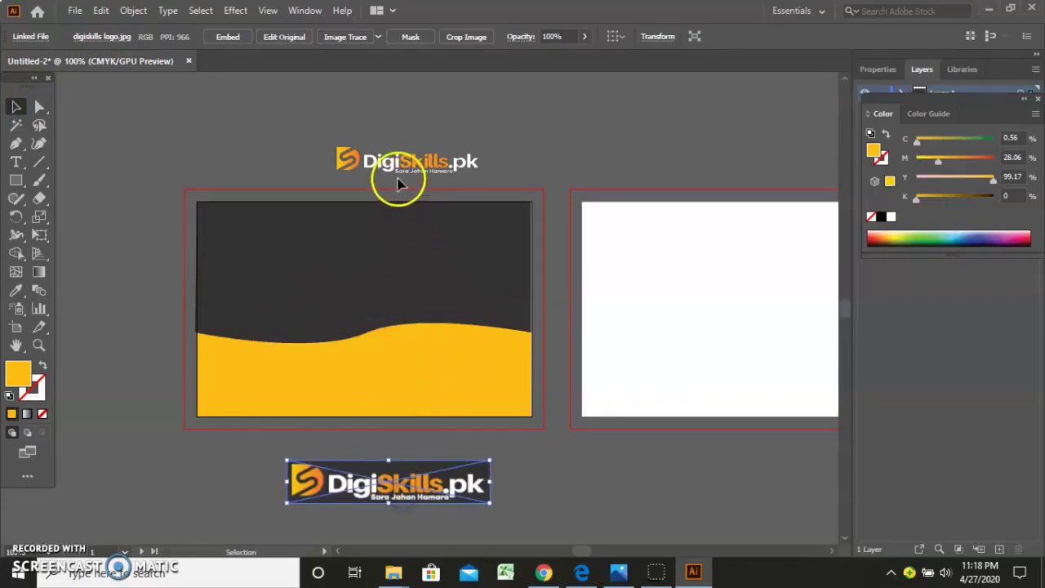
pyautogui.click(399, 176)
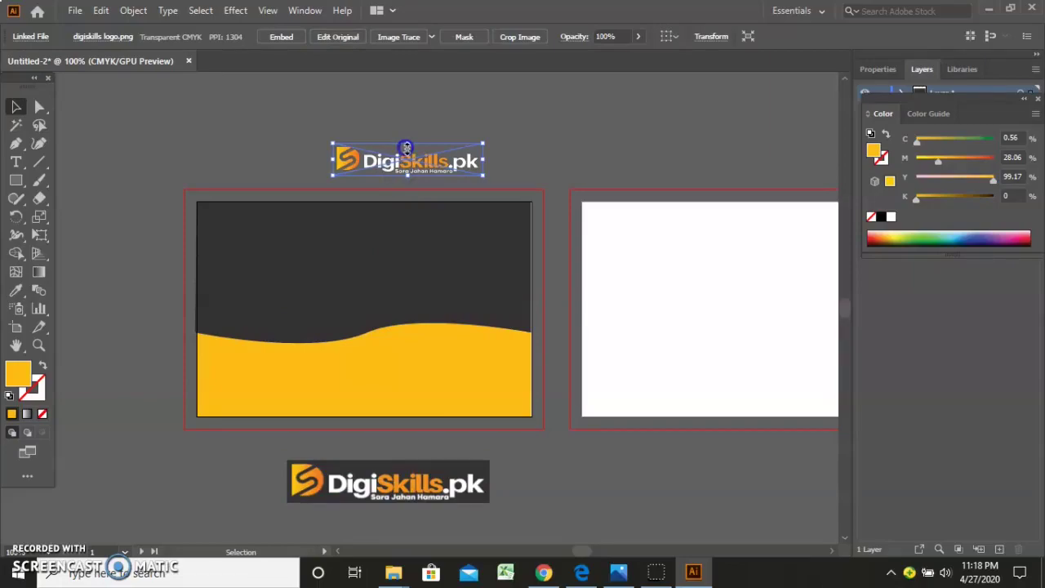
pyautogui.moveTo(397, 159); pyautogui.dragTo(364, 261)
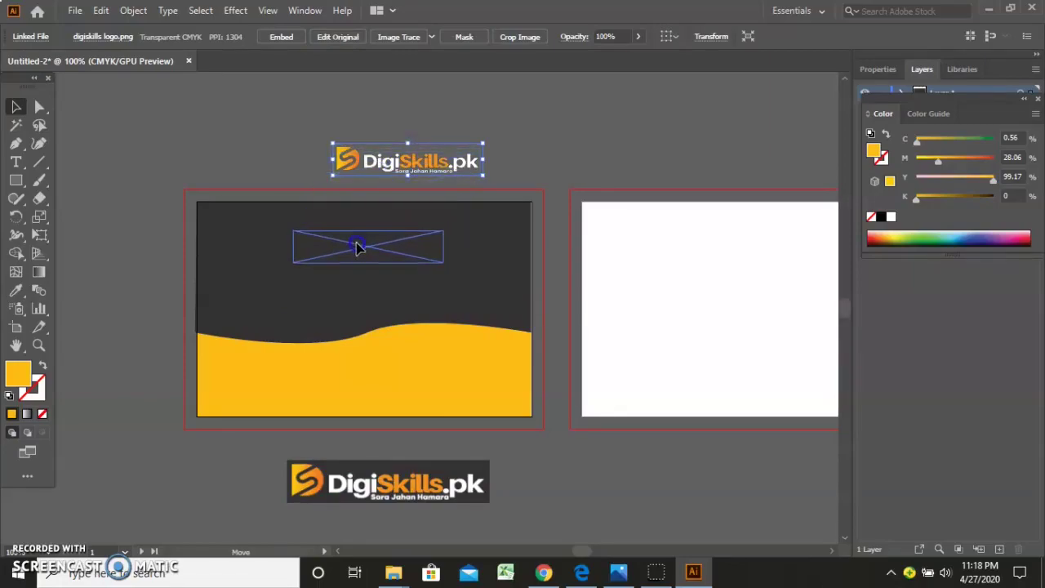
pyautogui.rightClick(363, 256)
pyautogui.moveTo(405, 382)
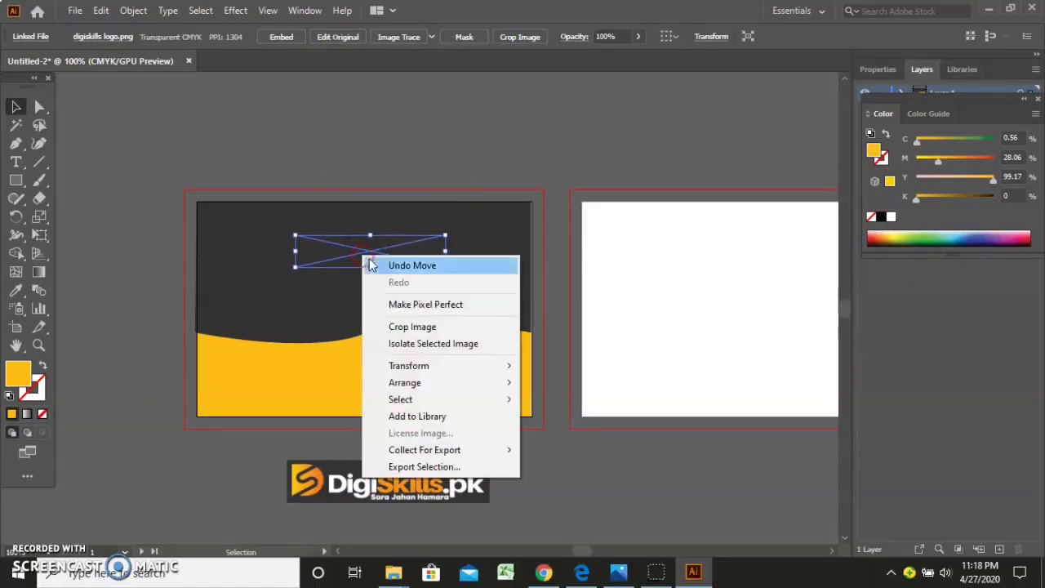
pyautogui.click(539, 382)
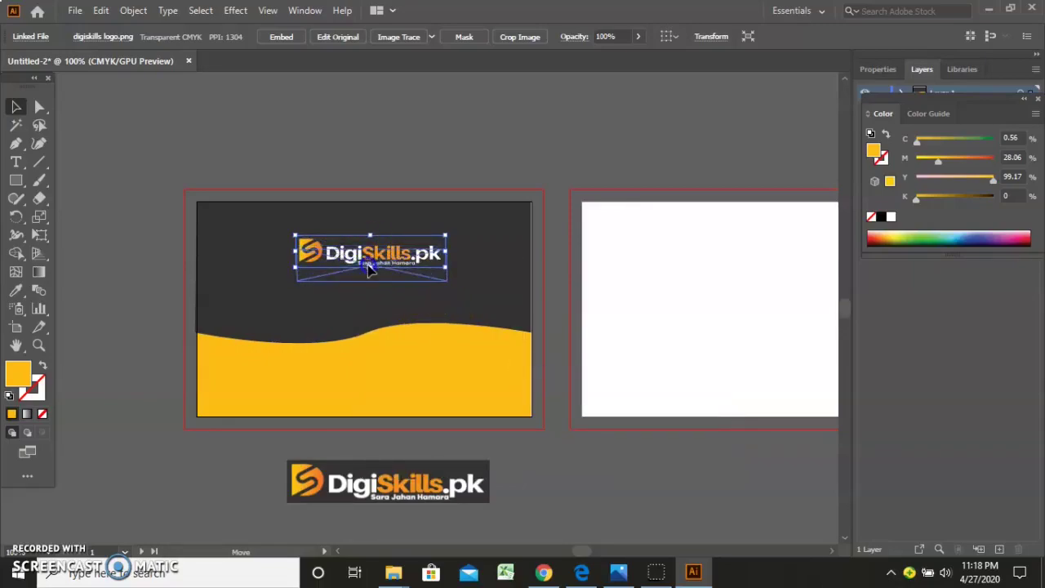
# Step: Enlarge the logo and position it just above the yellow wave
pyautogui.moveTo(364, 257); pyautogui.dragTo(359, 288)
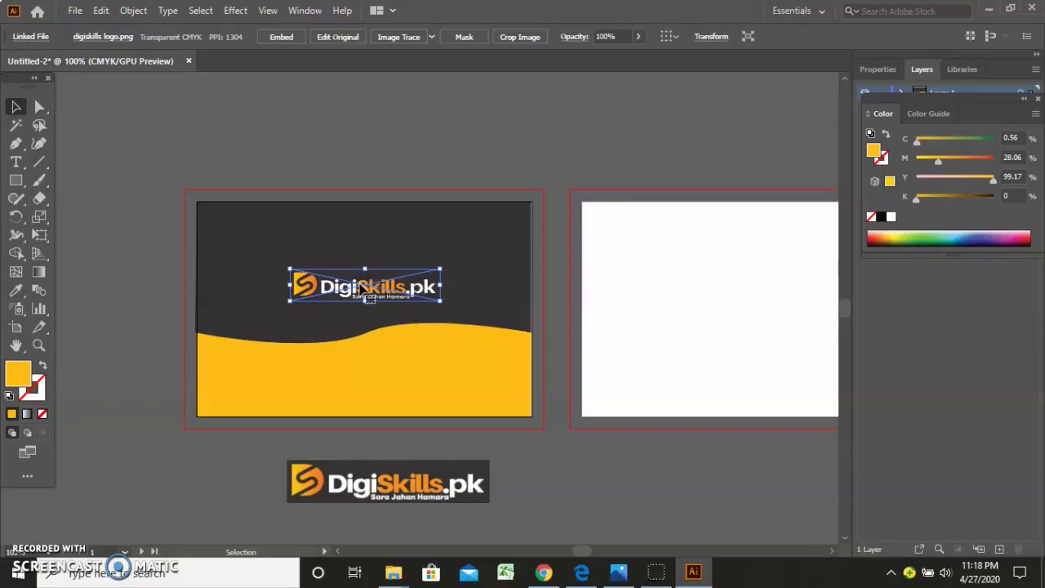
pyautogui.click(360, 288)
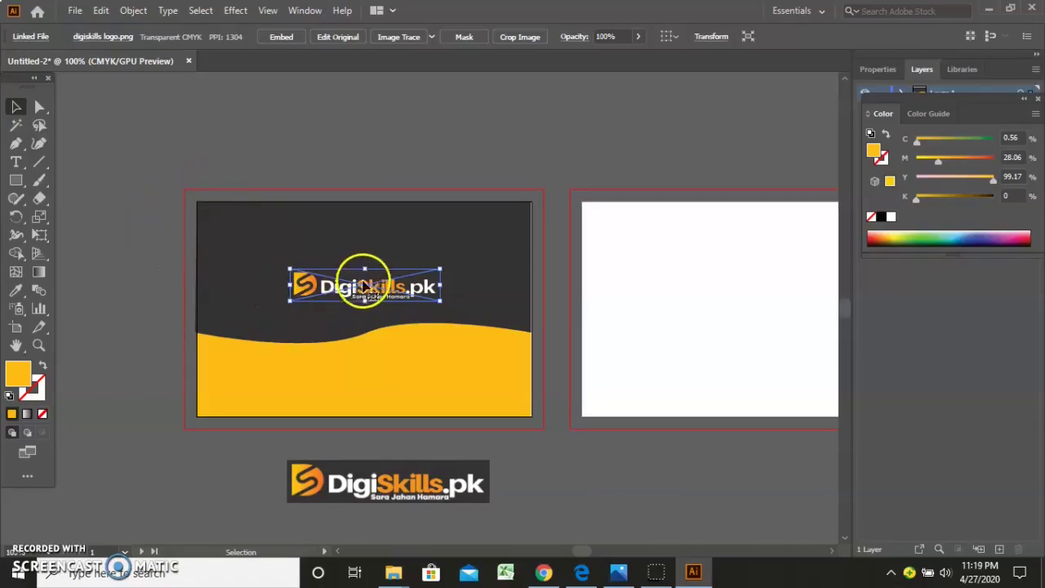
pyautogui.moveTo(365, 286); pyautogui.dragTo(357, 321)
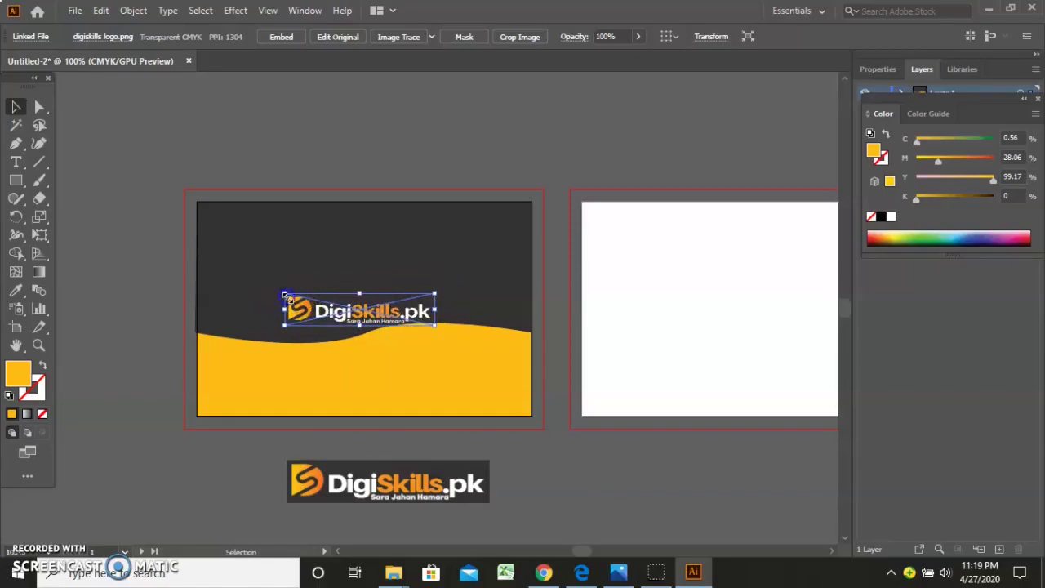
pyautogui.moveTo(285, 295); pyautogui.dragTo(250, 273)
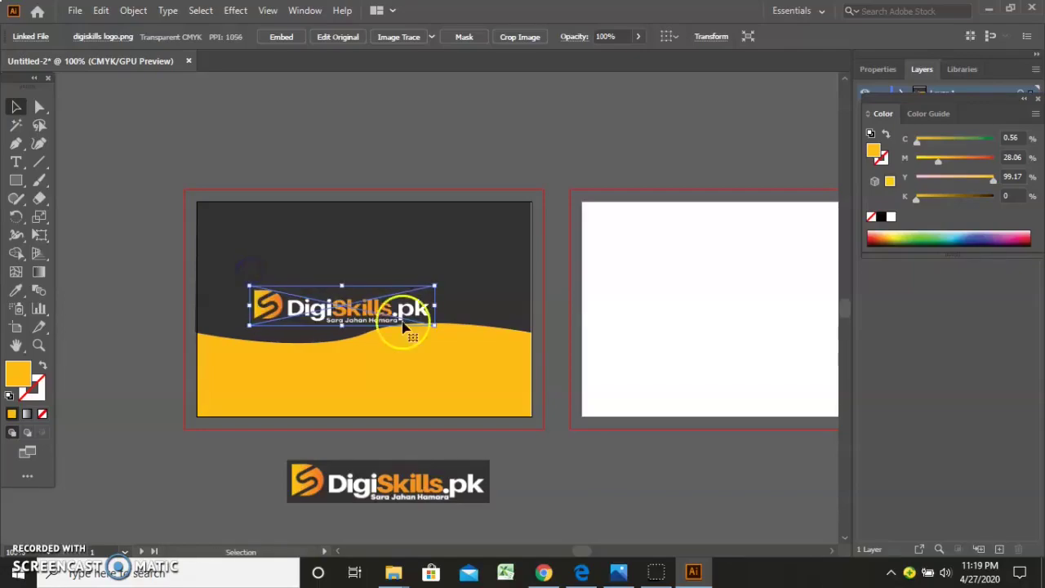
pyautogui.moveTo(434, 325); pyautogui.dragTo(459, 349)
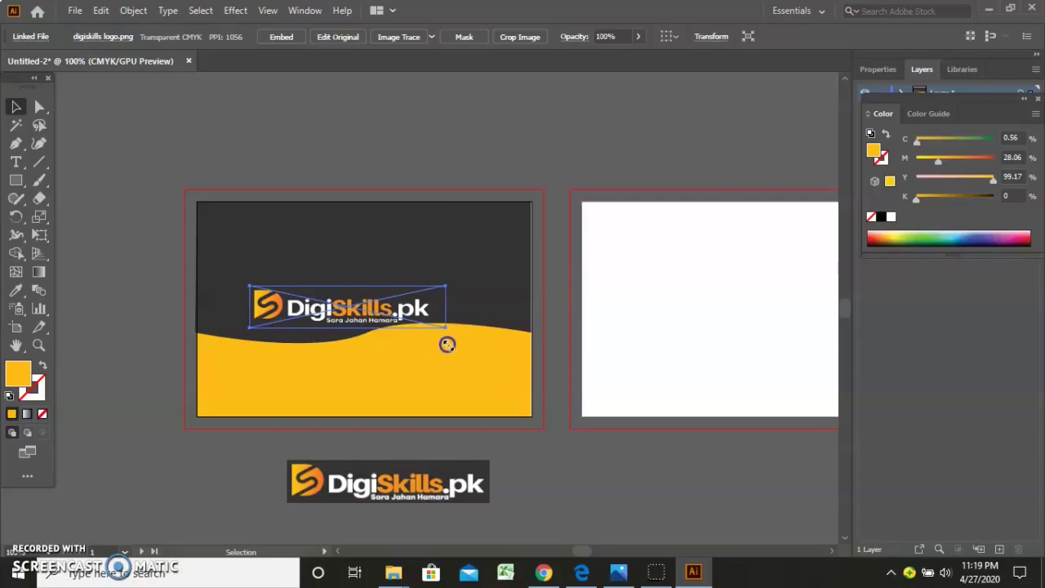
pyautogui.moveTo(380, 306); pyautogui.dragTo(371, 277)
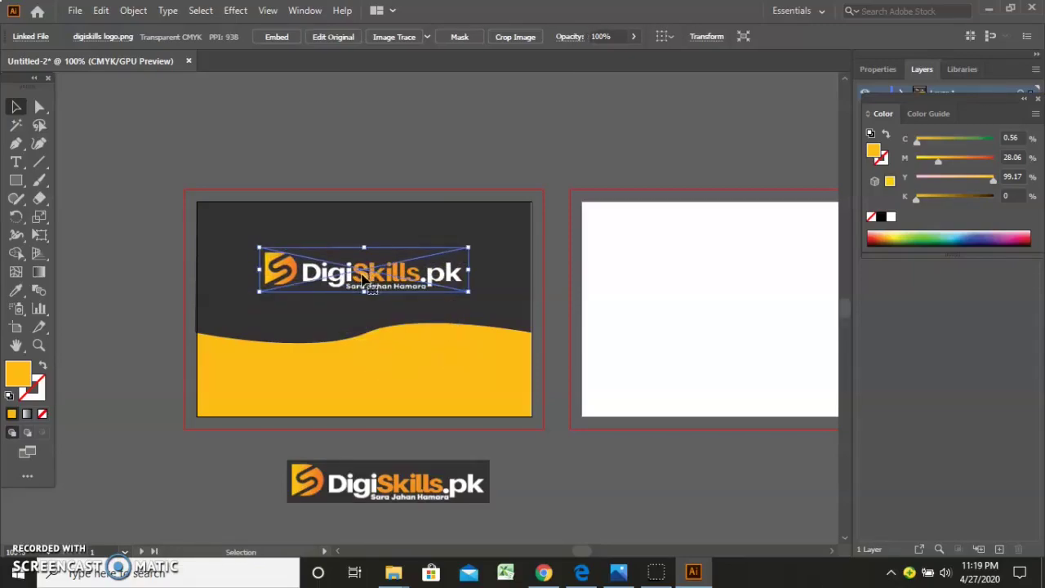
pyautogui.moveTo(362, 277); pyautogui.dragTo(364, 284)
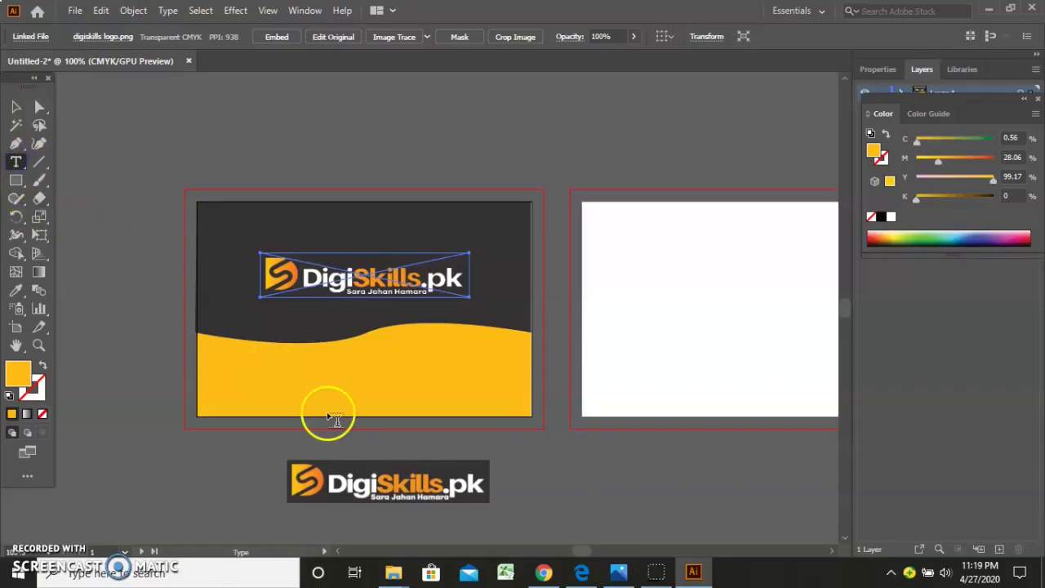
# Step: Create a text area on the wave reading 'Graphic Designer' and the designer's name, at 24 pt
pyautogui.click(281, 340)
pyautogui.moveTo(300, 345); pyautogui.dragTo(495, 382)
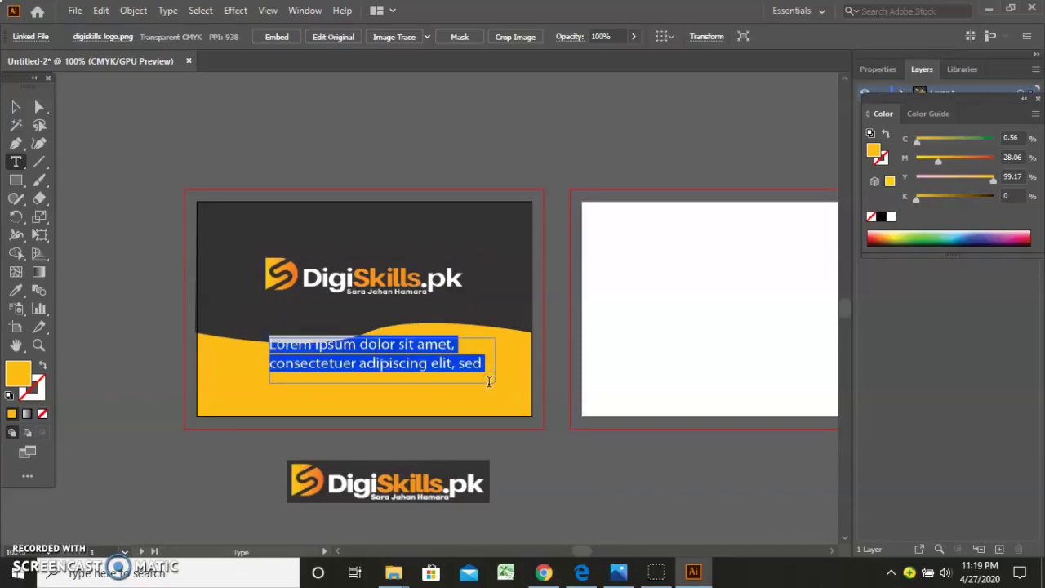
pyautogui.press('BackSpace')
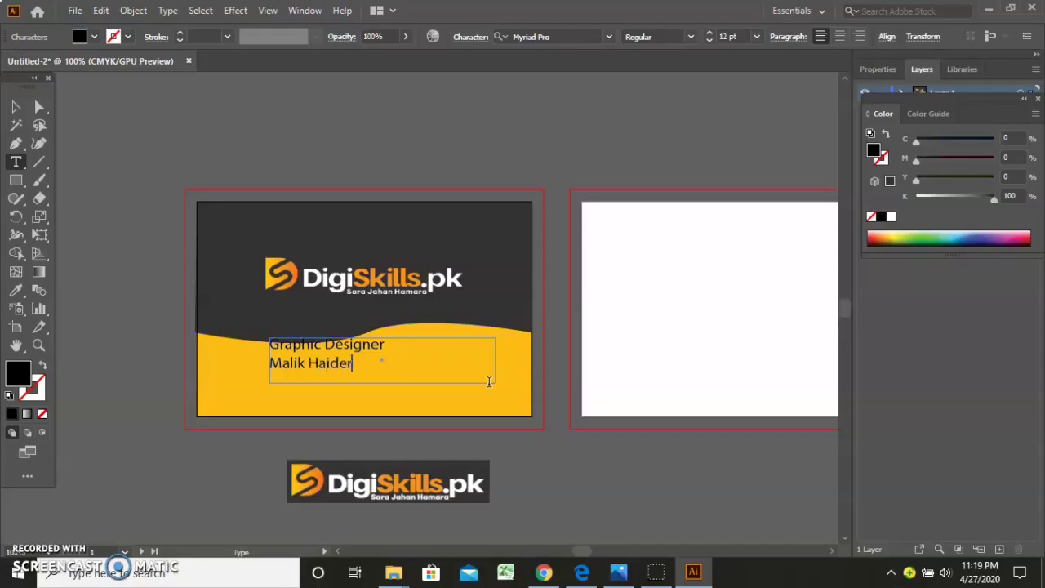
pyautogui.moveTo(537, 365)
pyautogui.mouseDown()
pyautogui.moveTo(355, 364)
pyautogui.moveTo(298, 346)
pyautogui.mouseUp()
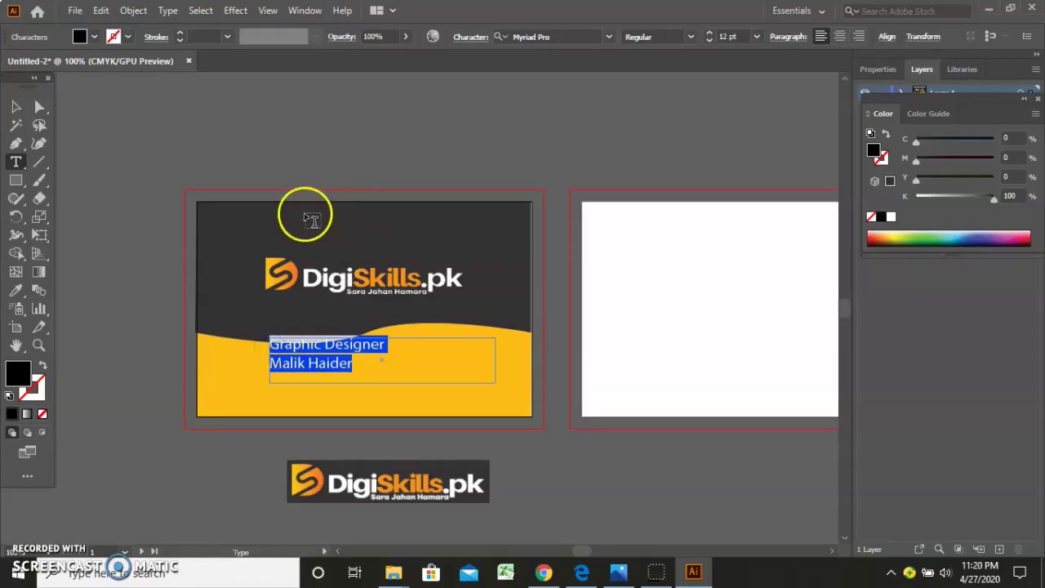
pyautogui.moveTo(270, 343); pyautogui.dragTo(347, 123)
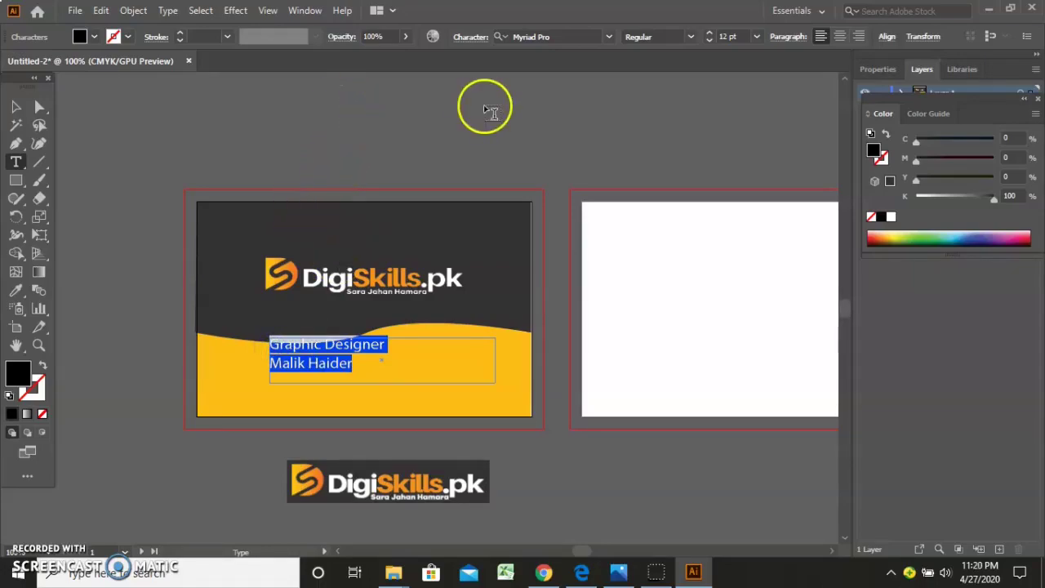
pyautogui.click(756, 37)
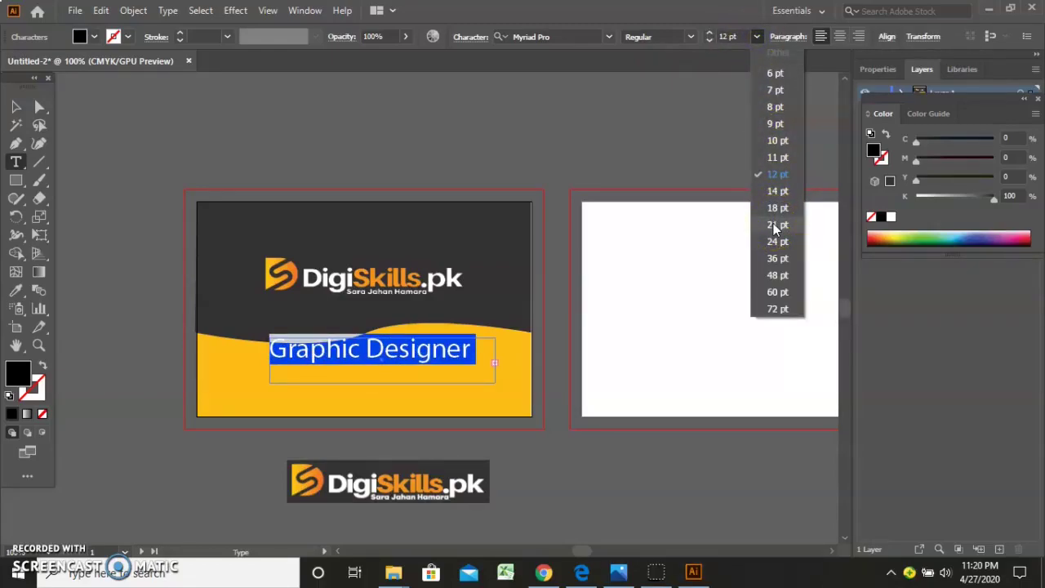
pyautogui.click(776, 240)
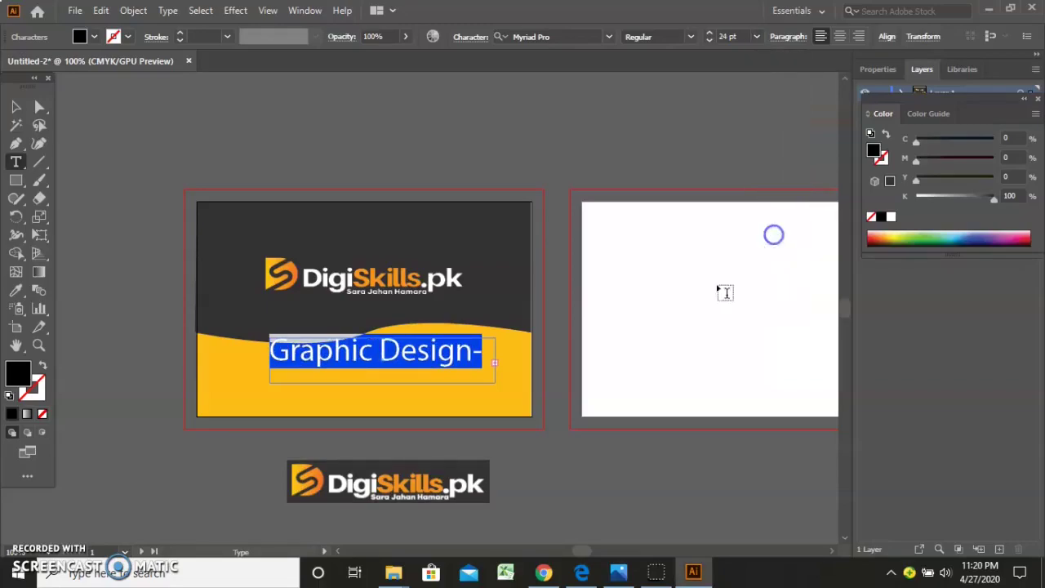
# Step: Enlarge the text frame so both lines show, then reselect the text
pyautogui.click(16, 108)
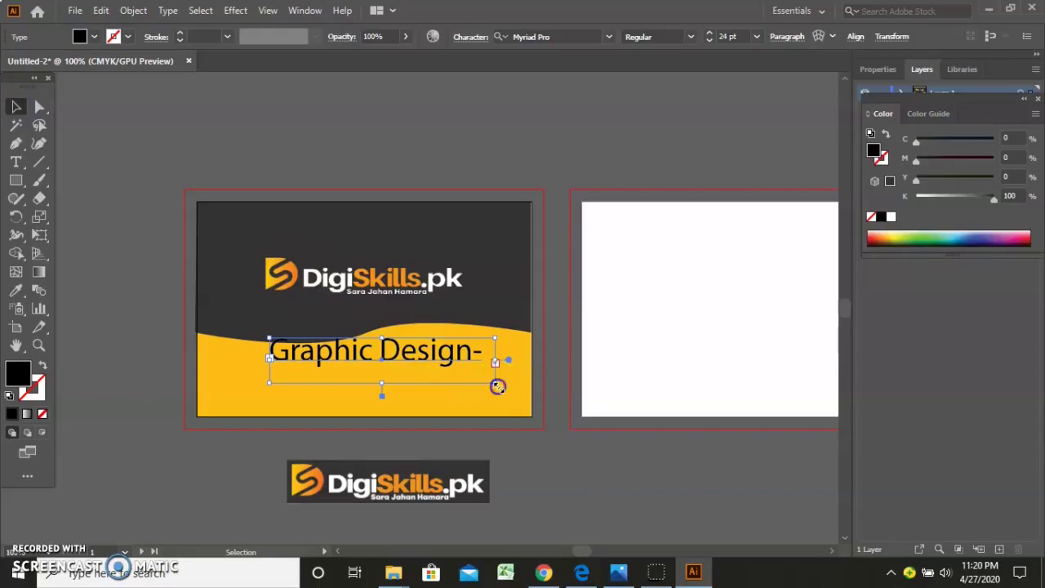
pyautogui.moveTo(497, 386); pyautogui.dragTo(513, 413)
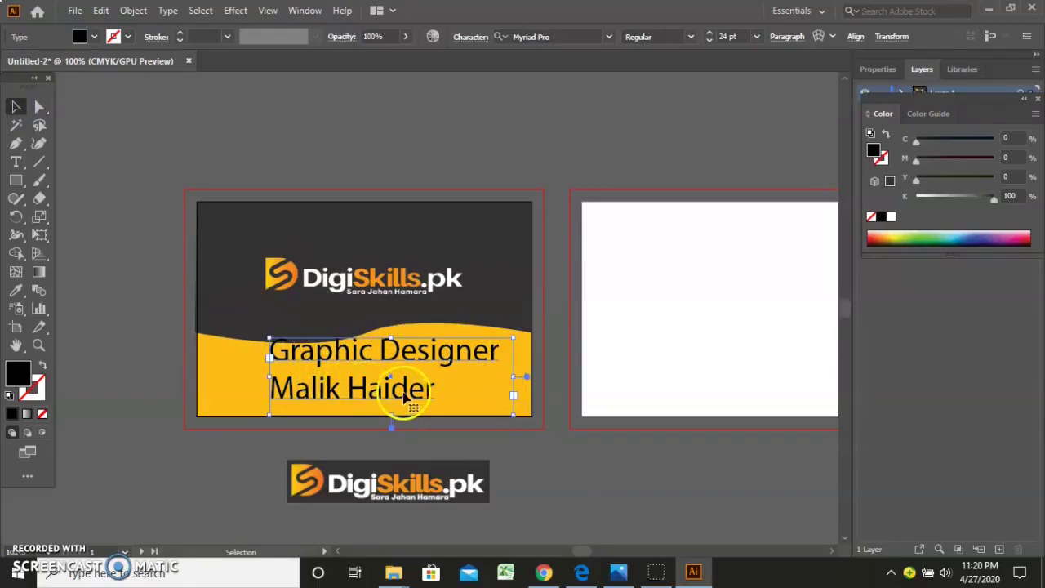
pyautogui.doubleClick(429, 392)
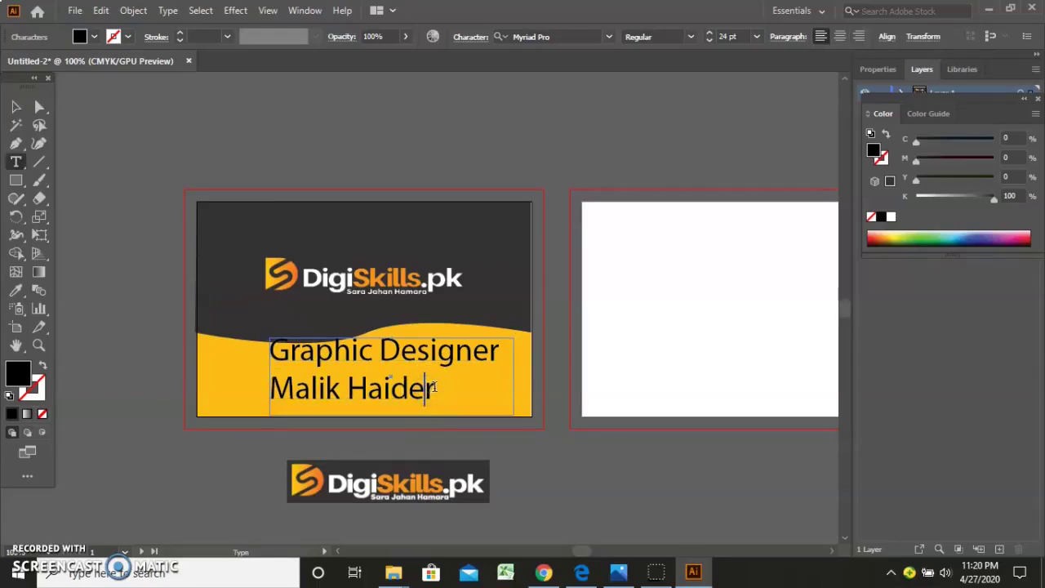
pyautogui.moveTo(435, 389)
pyautogui.mouseDown()
pyautogui.moveTo(280, 371)
pyautogui.moveTo(277, 353)
pyautogui.mouseUp()
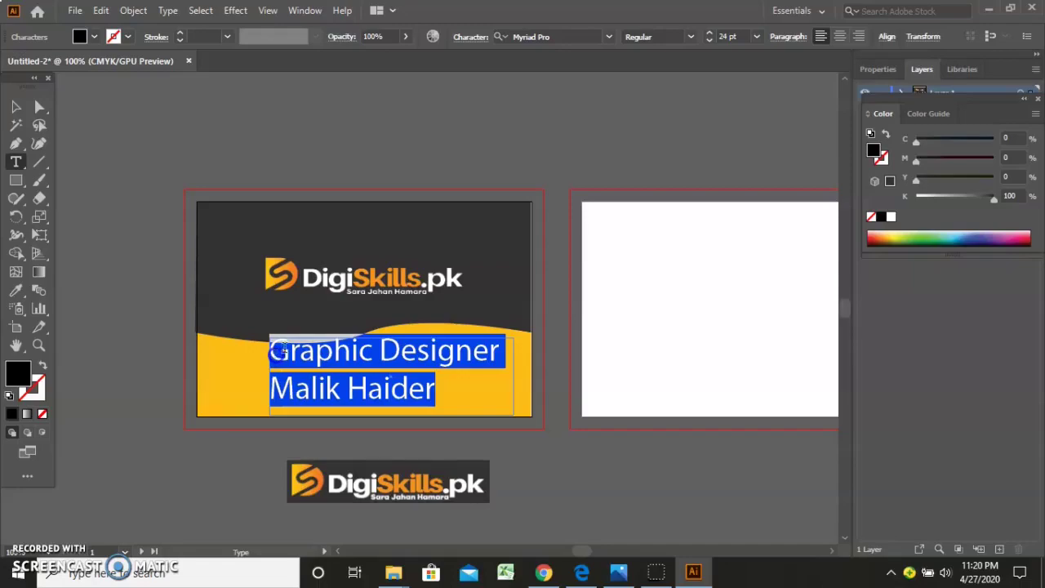
# Step: Make the text bold and colour it with the logo's dark grey
pyautogui.click(691, 38)
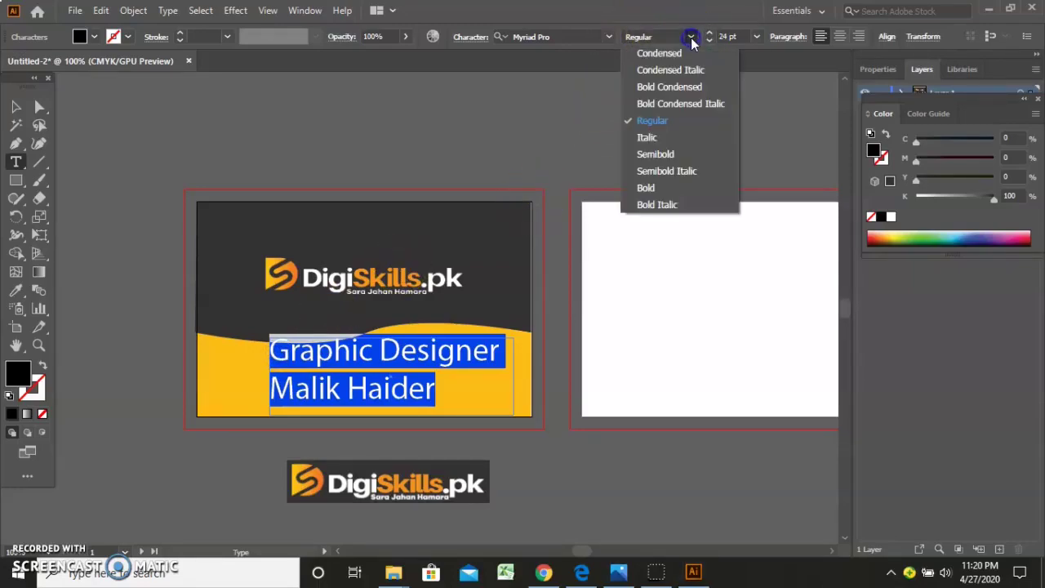
pyautogui.click(660, 189)
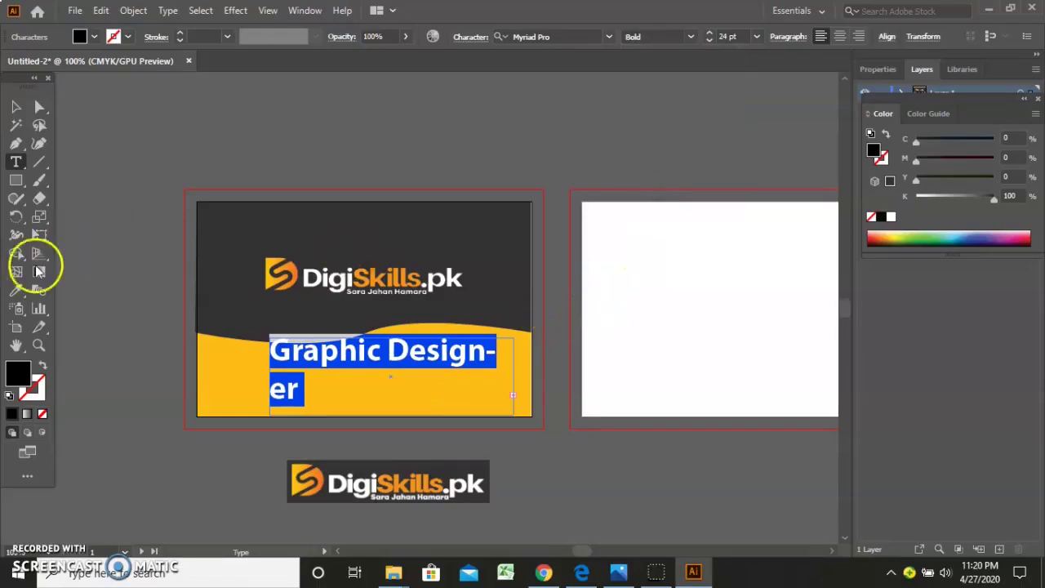
pyautogui.click(17, 291)
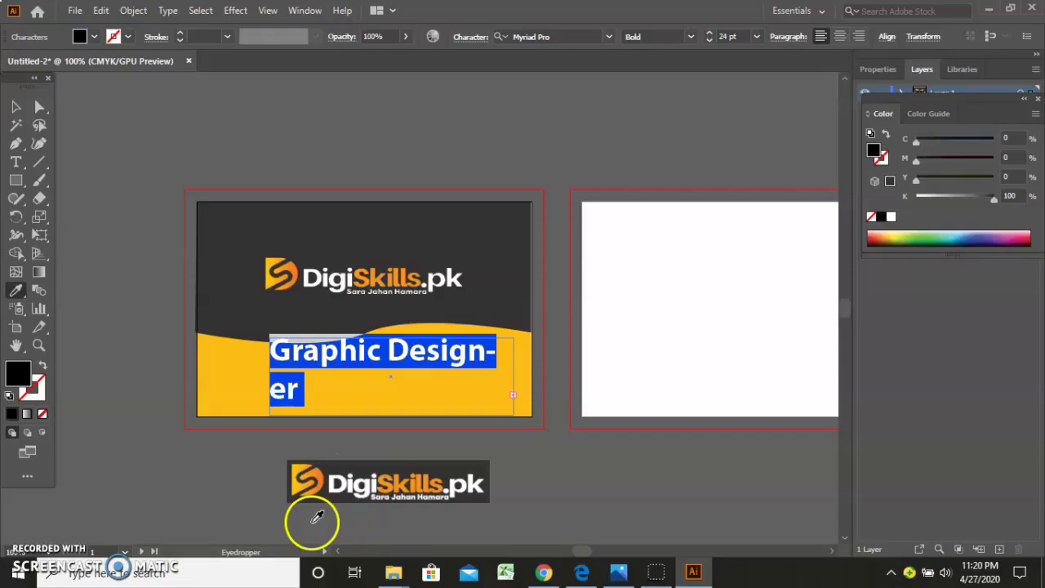
pyautogui.click(416, 475)
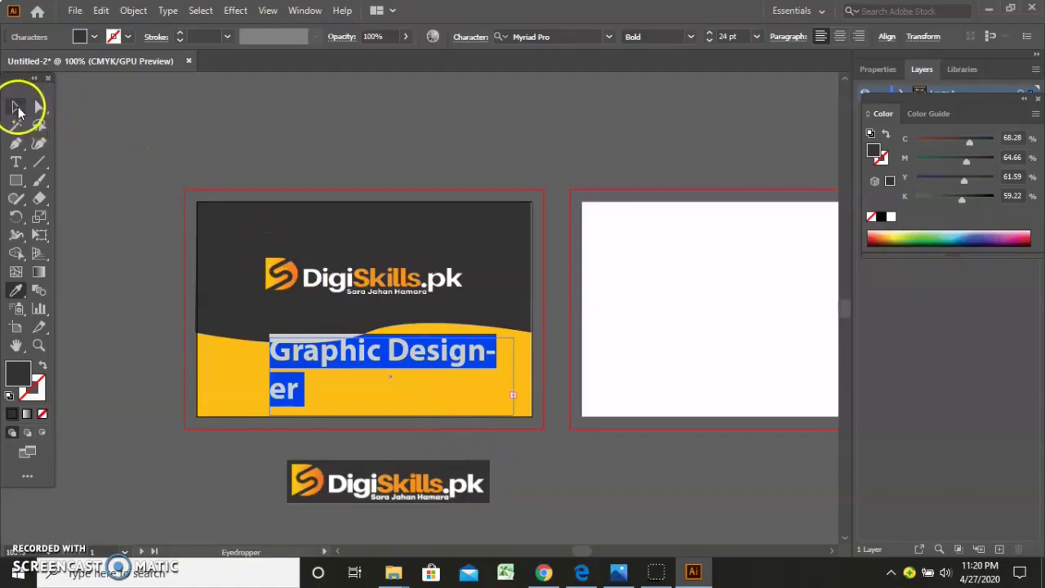
# Step: Widen the text frame so both lines fit whole, then select all the text
pyautogui.click(16, 106)
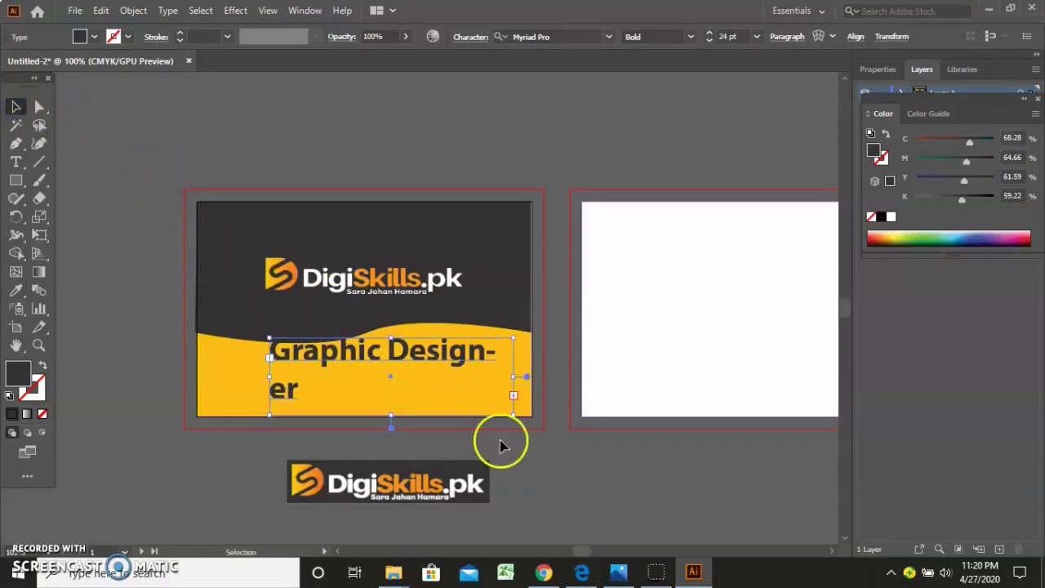
pyautogui.moveTo(515, 418)
pyautogui.mouseDown()
pyautogui.moveTo(537, 439)
pyautogui.moveTo(502, 421)
pyautogui.mouseUp()
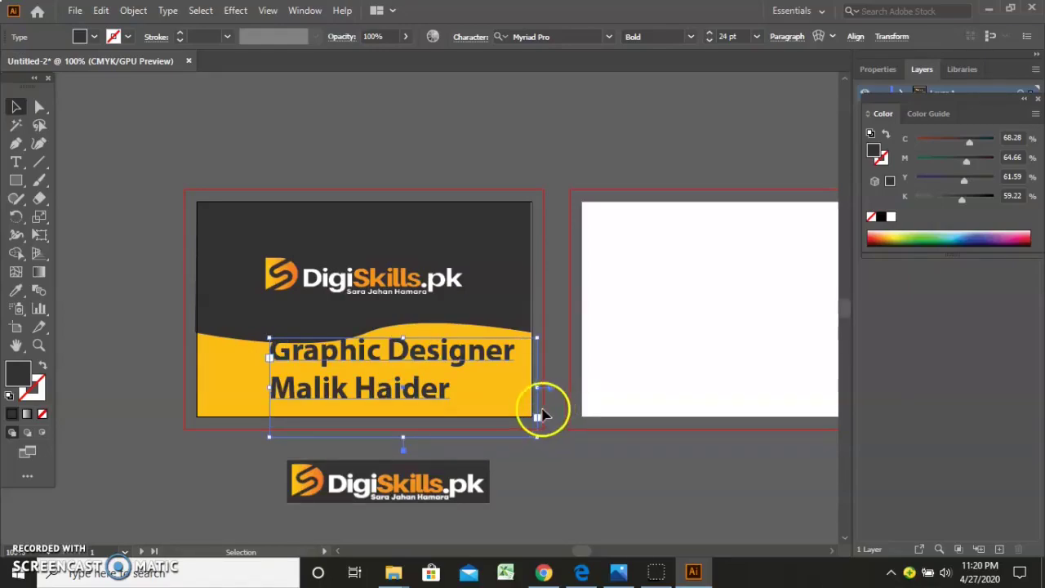
pyautogui.doubleClick(450, 390)
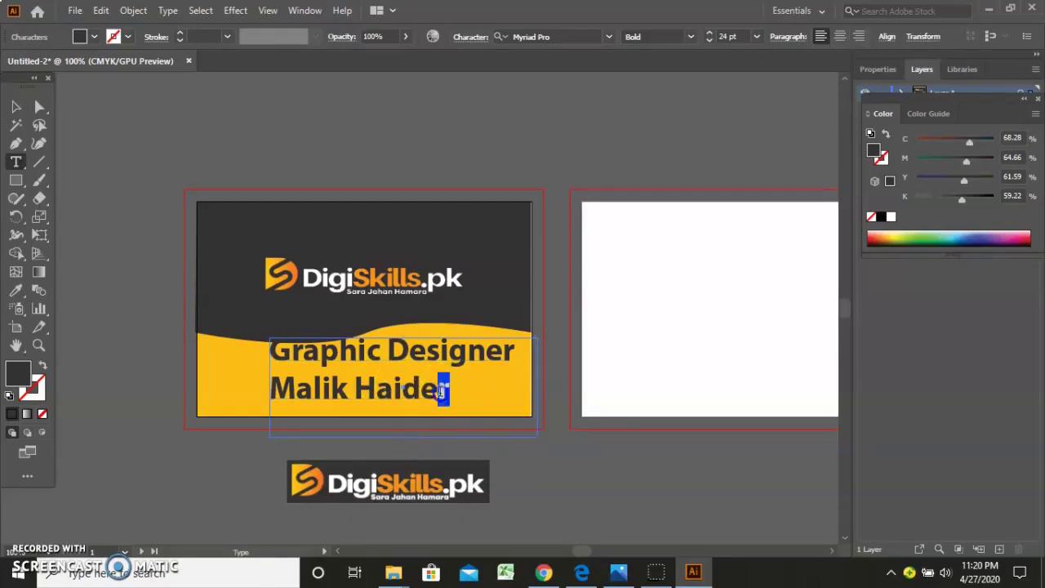
pyautogui.moveTo(440, 392); pyautogui.dragTo(287, 349)
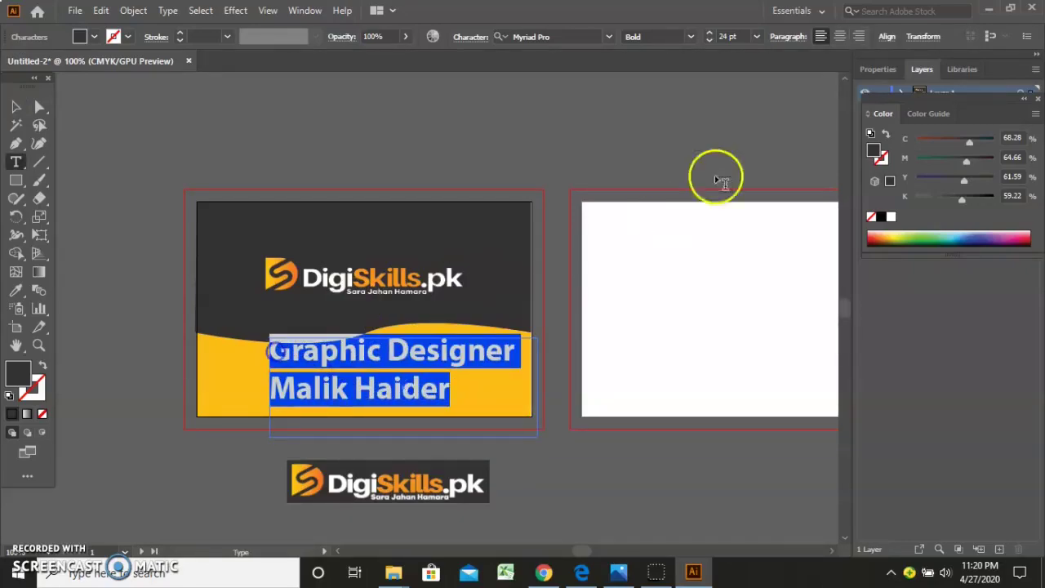
# Step: Change the title and name text to the Bahnschrift font
pyautogui.click(757, 37)
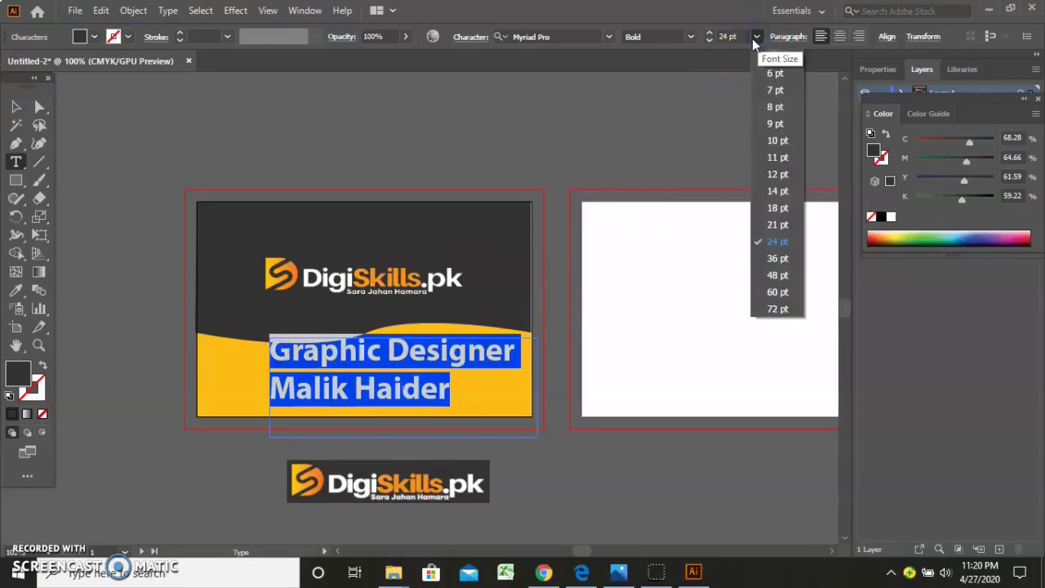
pyautogui.click(606, 36)
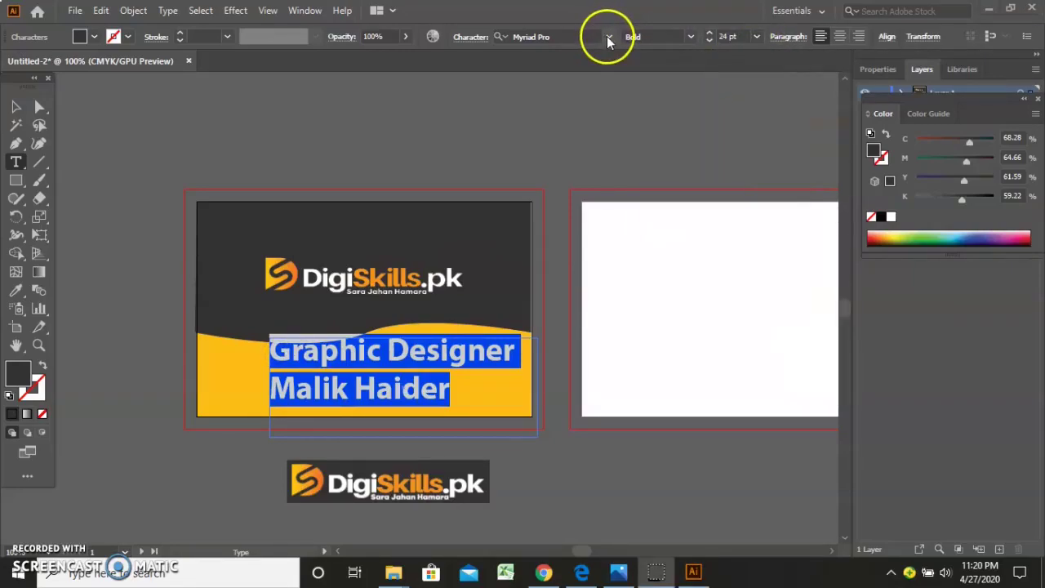
pyautogui.click(608, 38)
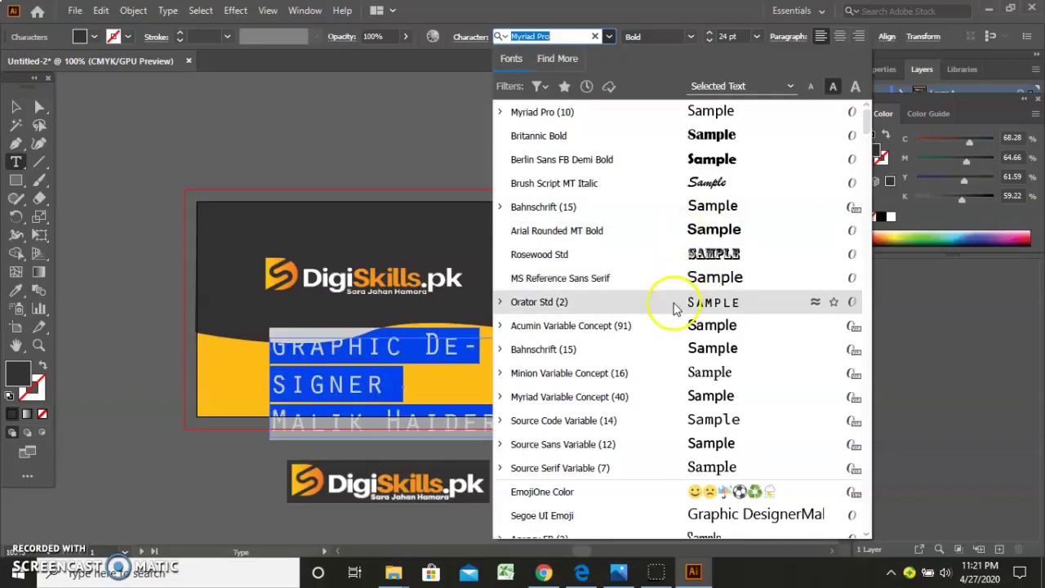
pyautogui.click(668, 349)
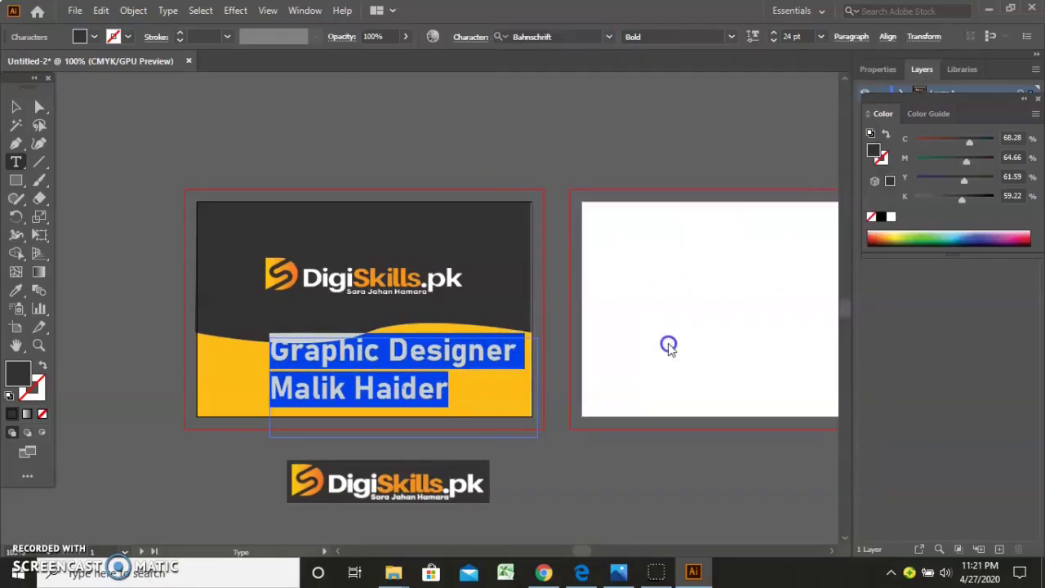
# Step: Nudge the text block slightly left on the yellow wave
pyautogui.click(15, 106)
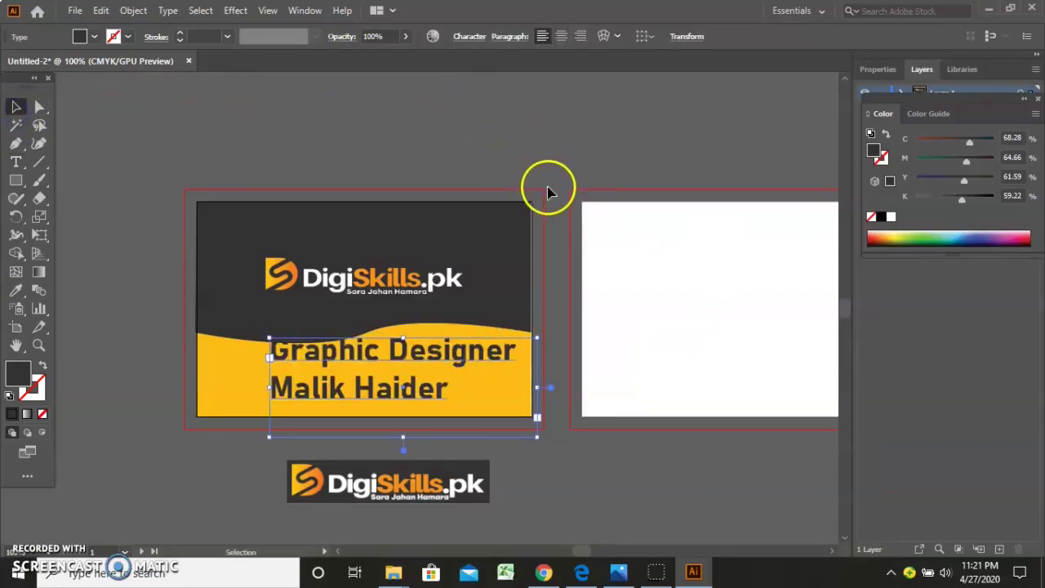
pyautogui.press('Up')
pyautogui.press('Up')
pyautogui.press('Up')
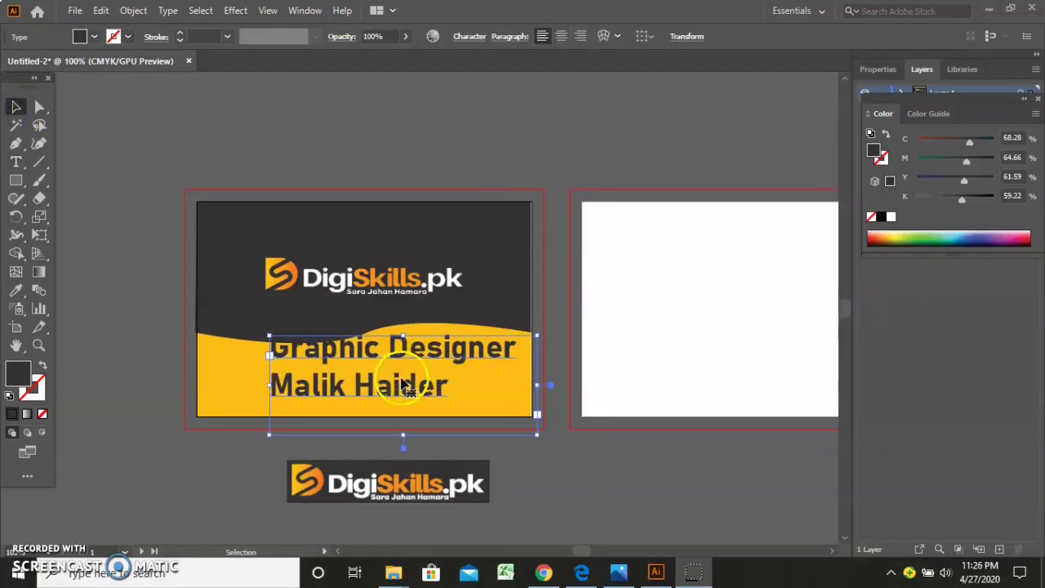
pyautogui.click(398, 380)
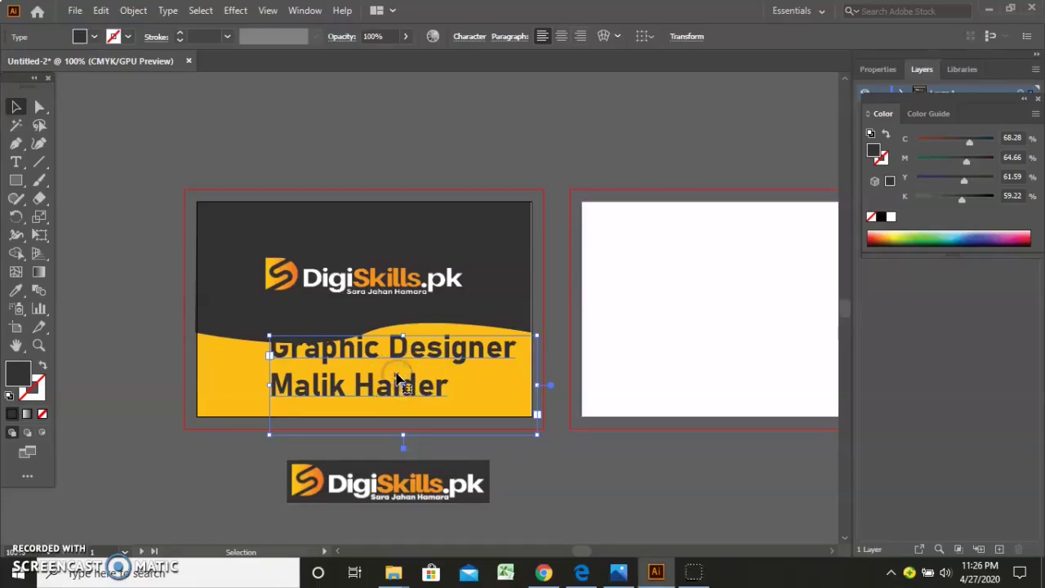
pyautogui.moveTo(397, 379); pyautogui.dragTo(388, 385)
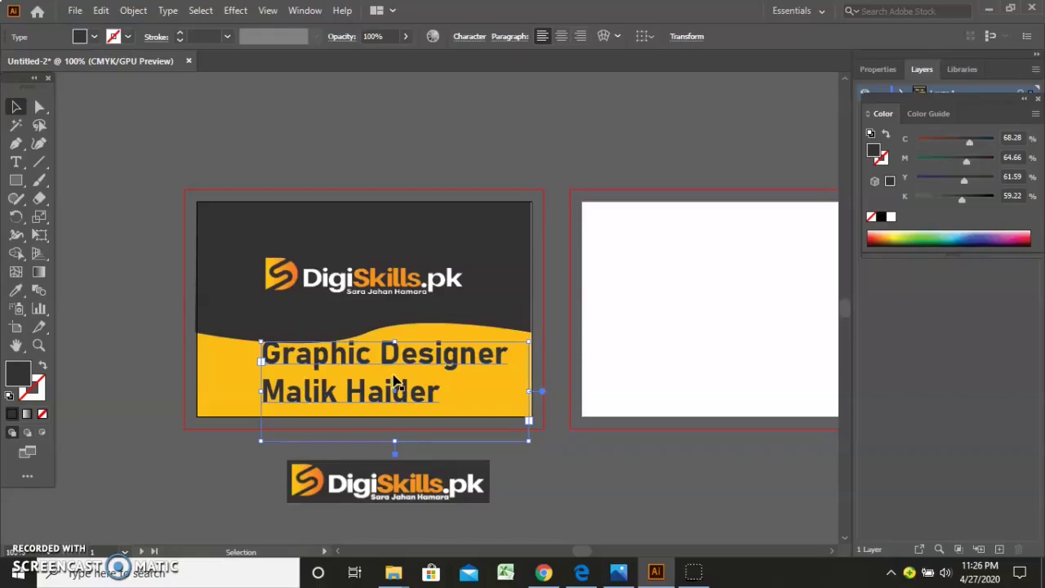
# Step: Set the title and name text to 18 pt and nudge its frame two steps right
pyautogui.moveTo(394, 380); pyautogui.dragTo(432, 394)
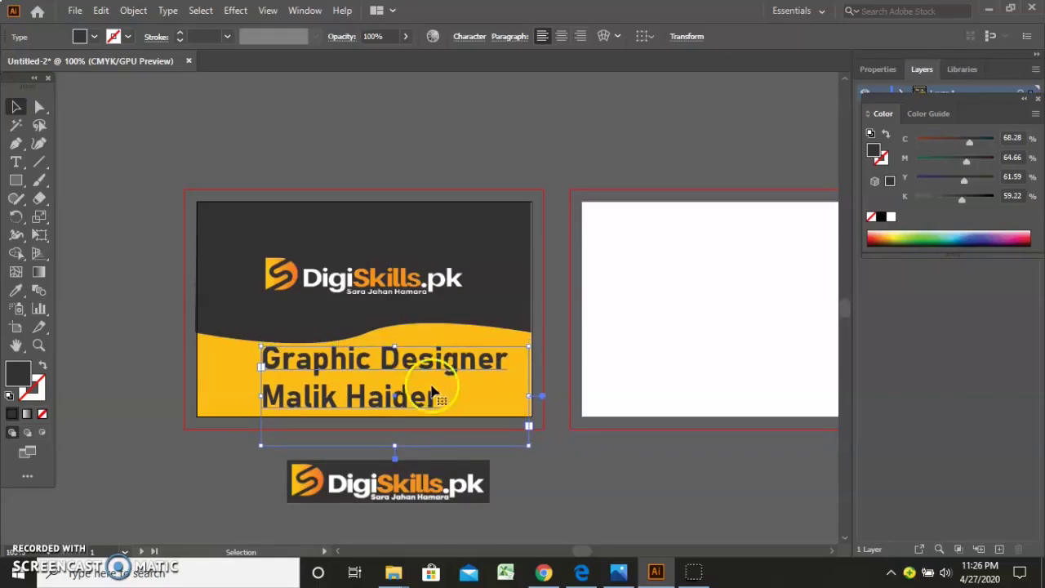
pyautogui.click(440, 406)
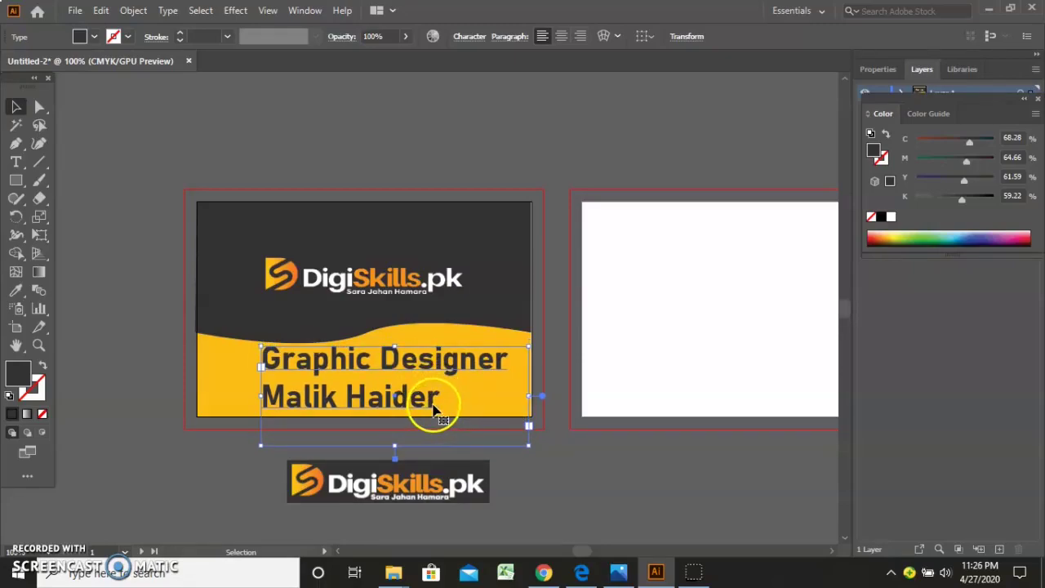
pyautogui.doubleClick(435, 405)
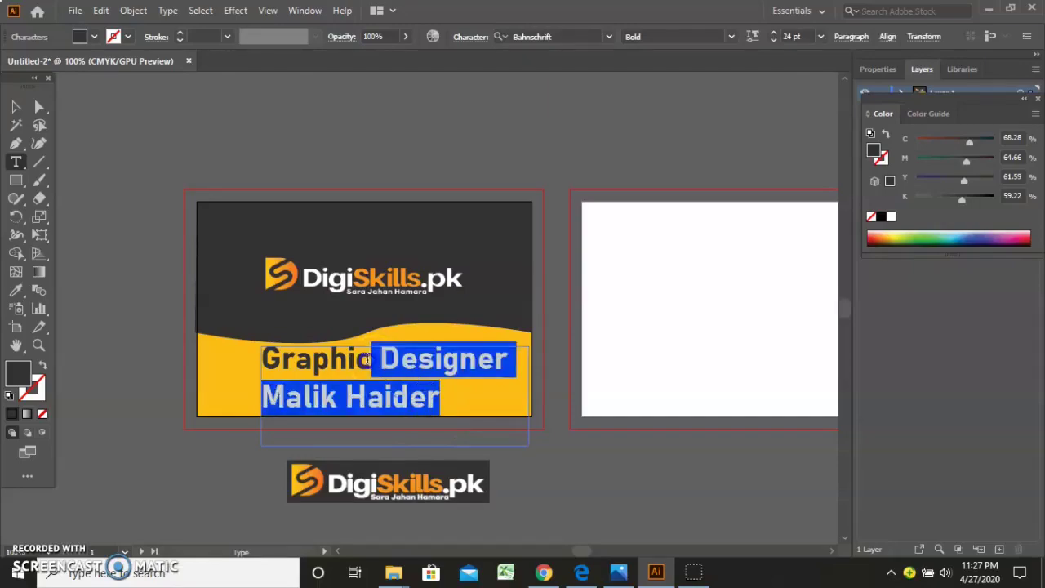
pyautogui.moveTo(437, 398); pyautogui.dragTo(422, 261)
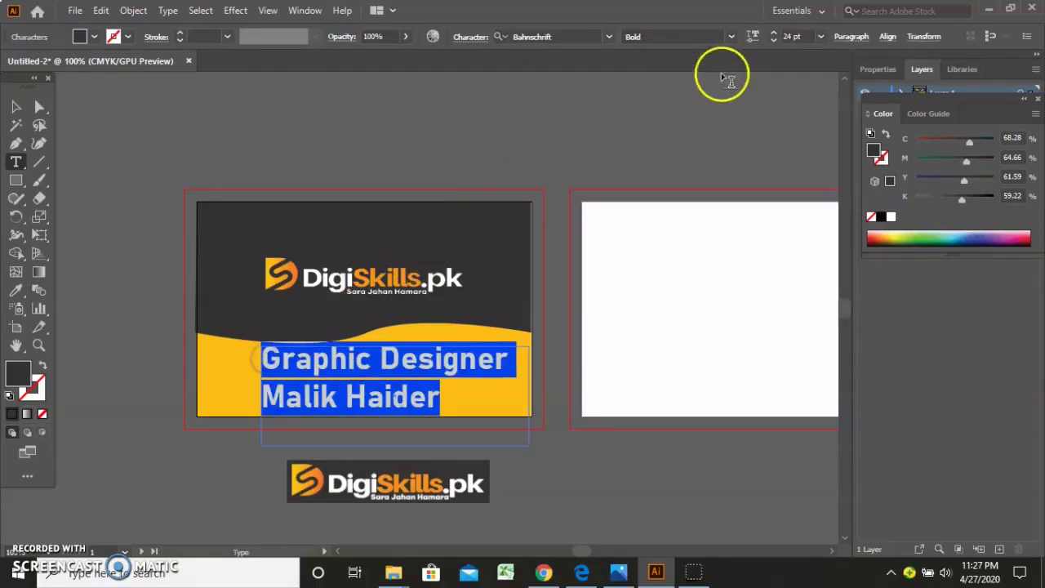
pyautogui.click(820, 37)
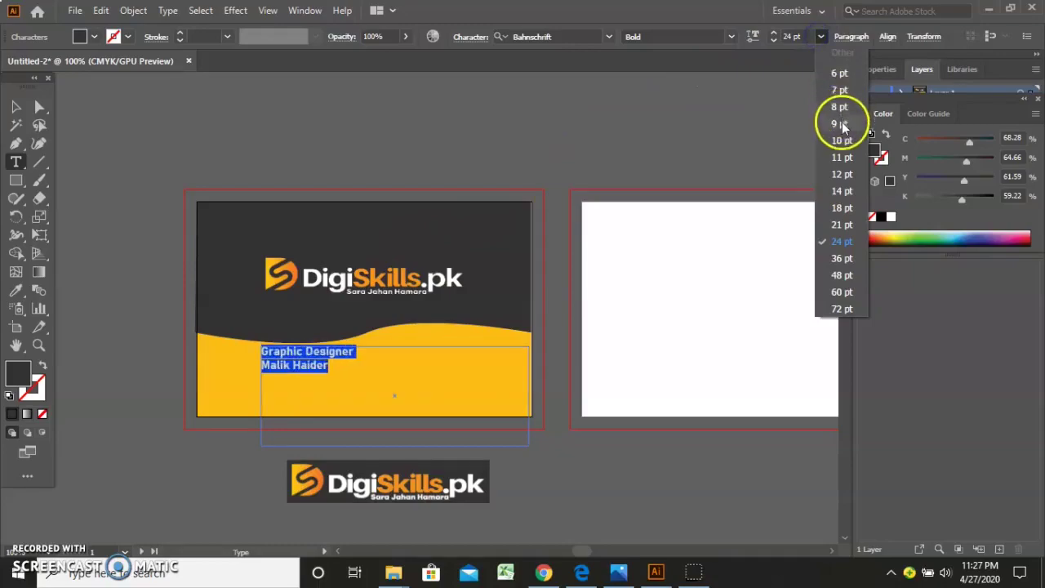
pyautogui.click(841, 209)
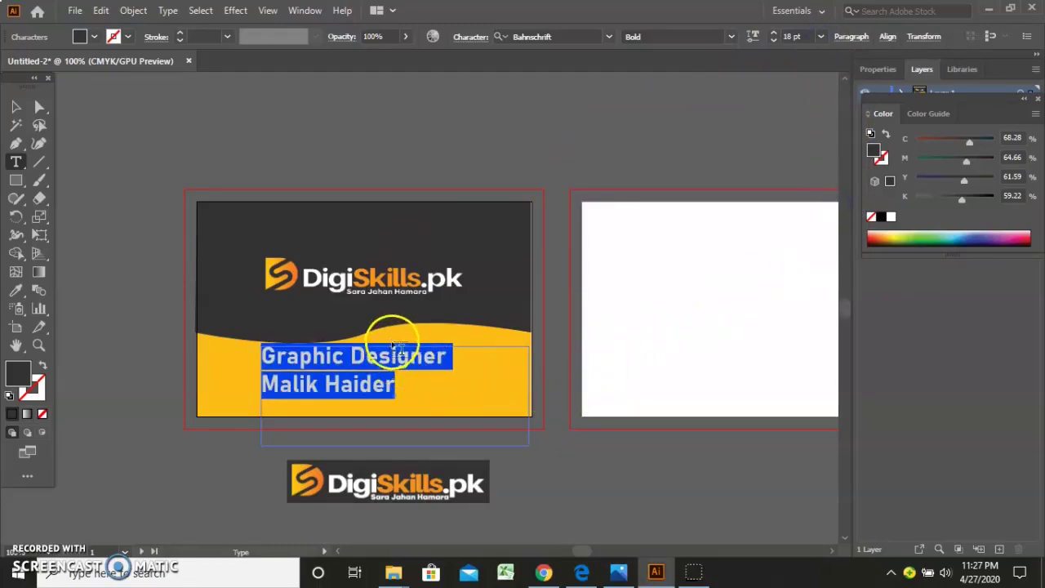
pyautogui.click(17, 106)
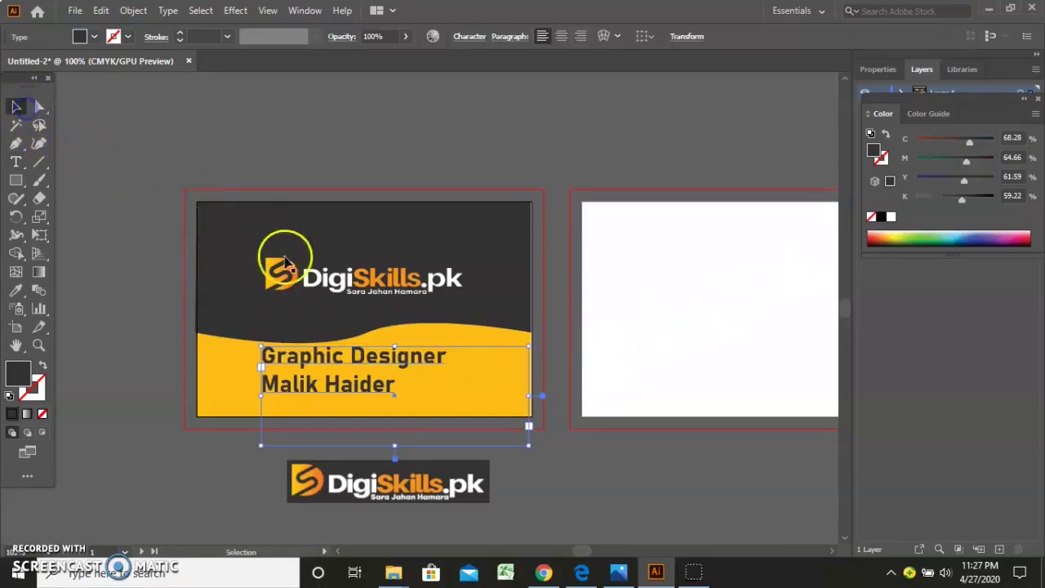
pyautogui.press('Right')
pyautogui.press('Right')
pyautogui.press('Right')
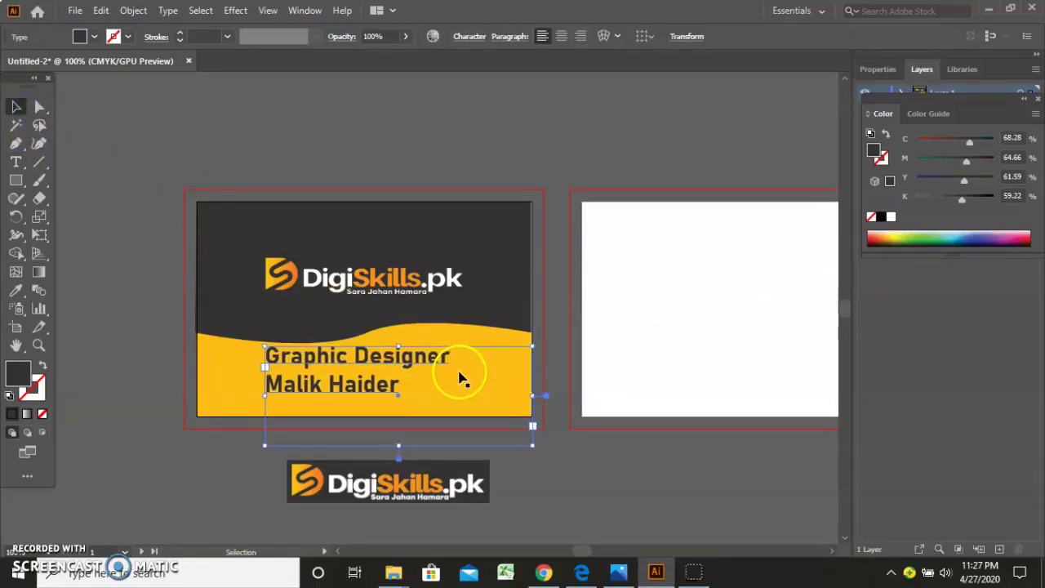
pyautogui.press('Right')
pyautogui.press('Right')
pyautogui.press('Right')
pyautogui.press('Right')
pyautogui.press('Right')
pyautogui.press('Right')
pyautogui.press('Right')
pyautogui.press('Right')
pyautogui.press('Right')
pyautogui.press('Right')
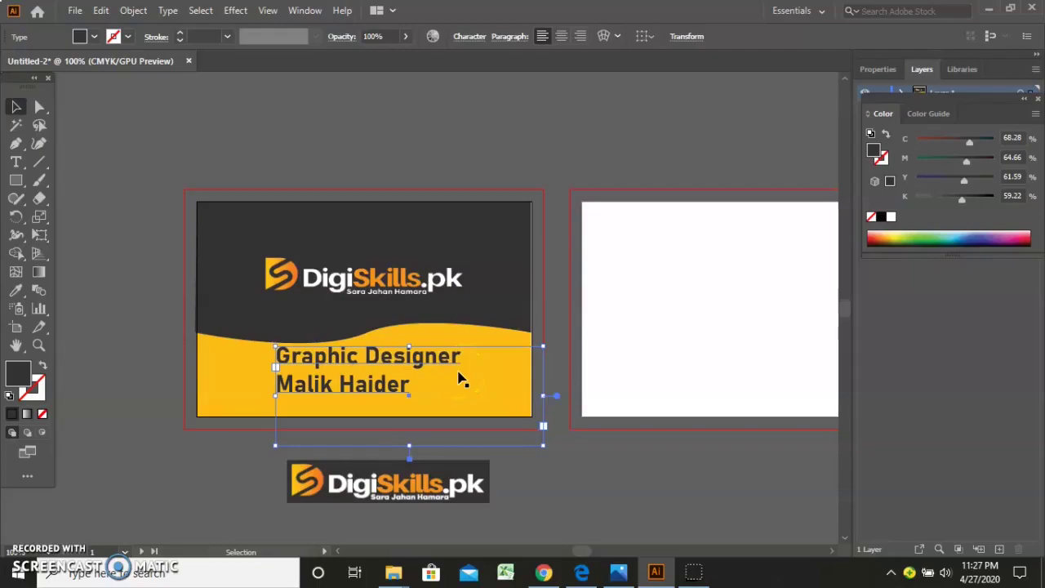
pyautogui.click(145, 337)
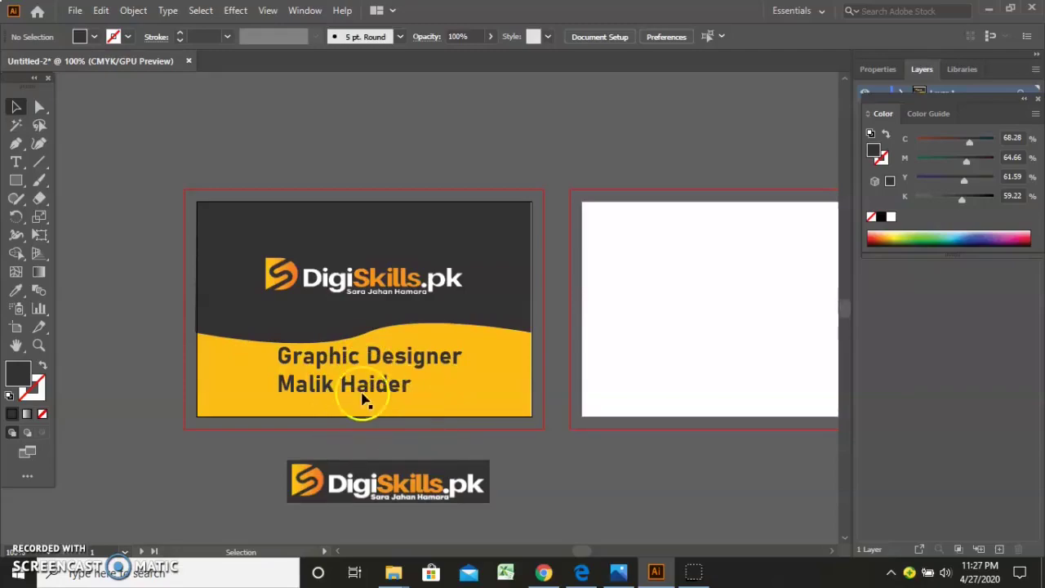
# Step: Reduce the title and name text further to 14 pt and deselect it
pyautogui.click(281, 360)
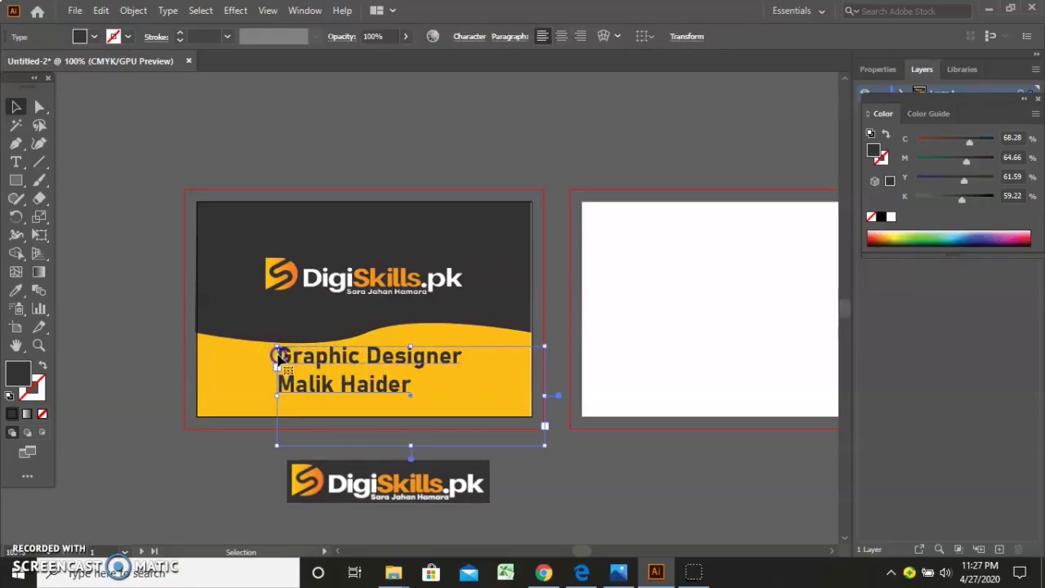
pyautogui.doubleClick(406, 384)
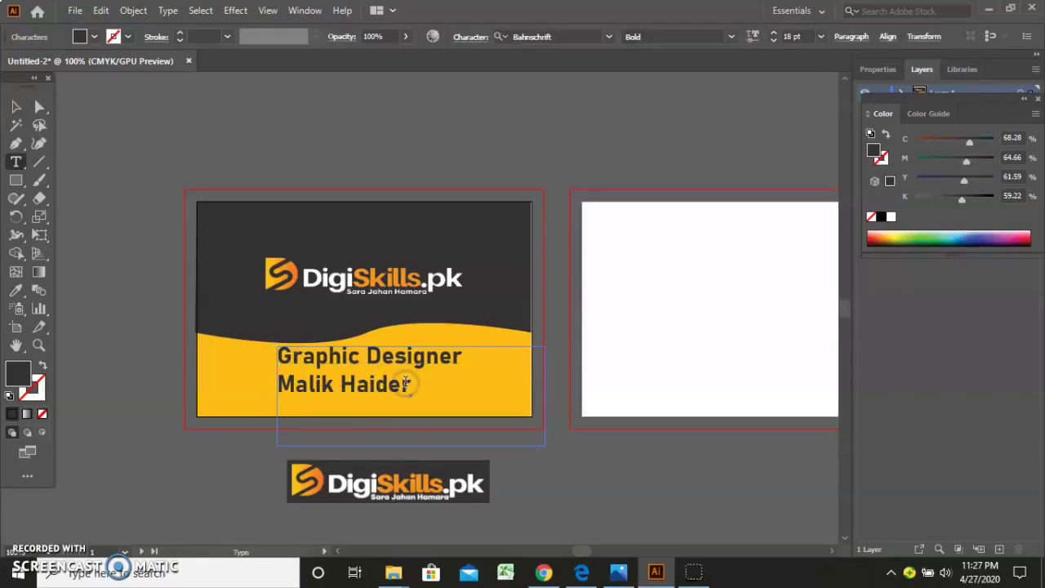
pyautogui.moveTo(409, 384); pyautogui.dragTo(328, 365)
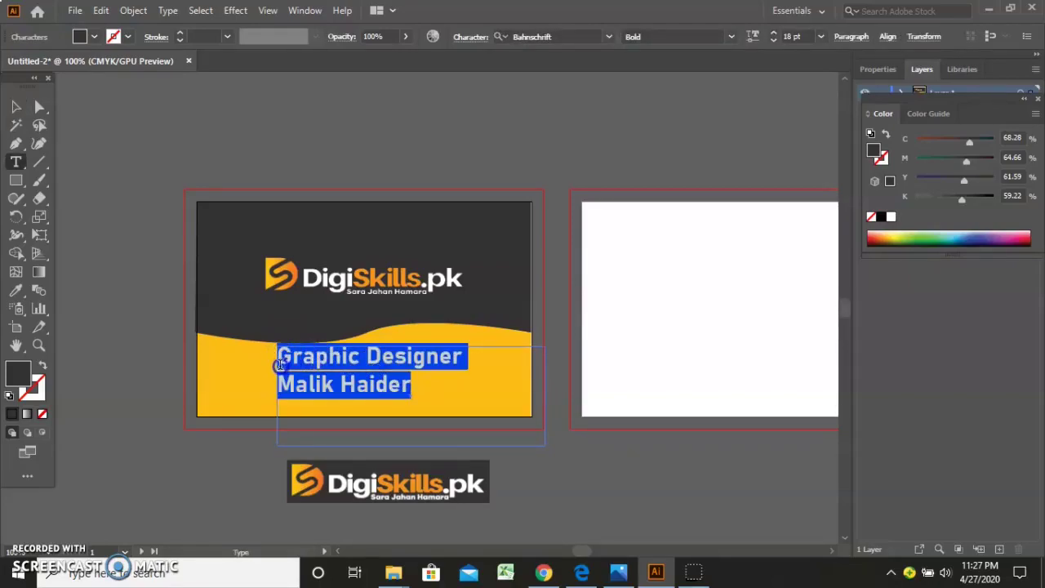
pyautogui.click(820, 40)
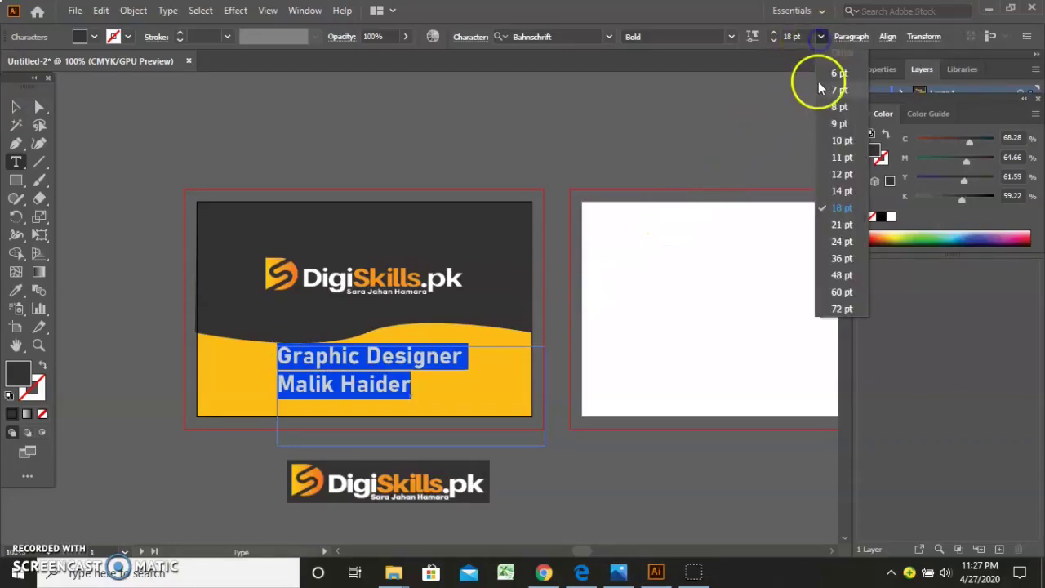
pyautogui.click(834, 193)
pyautogui.click(625, 474)
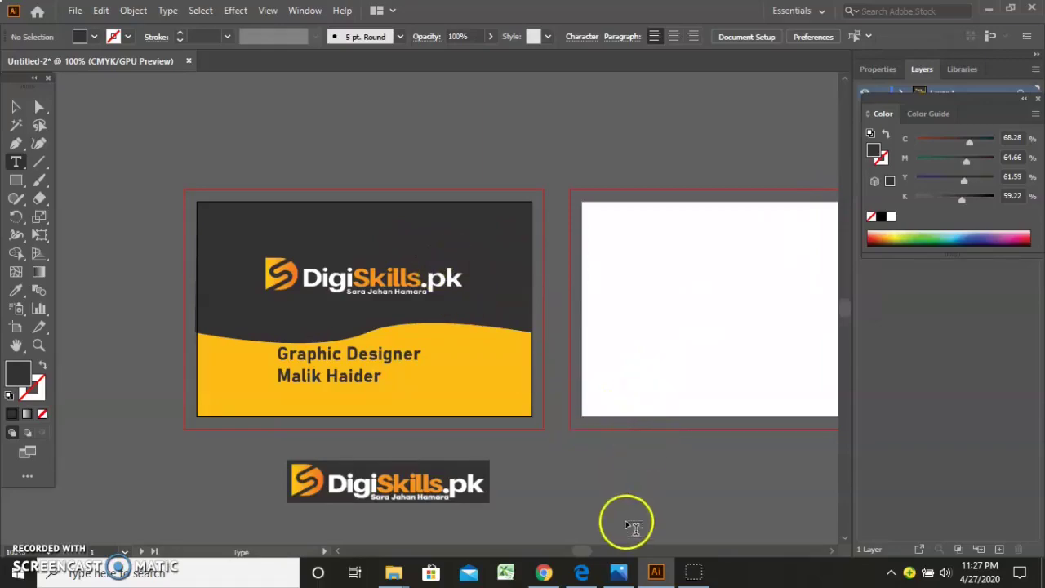
# Step: Copy the front card's dark wavy shape onto the back card
pyautogui.moveTo(581, 551); pyautogui.dragTo(587, 555)
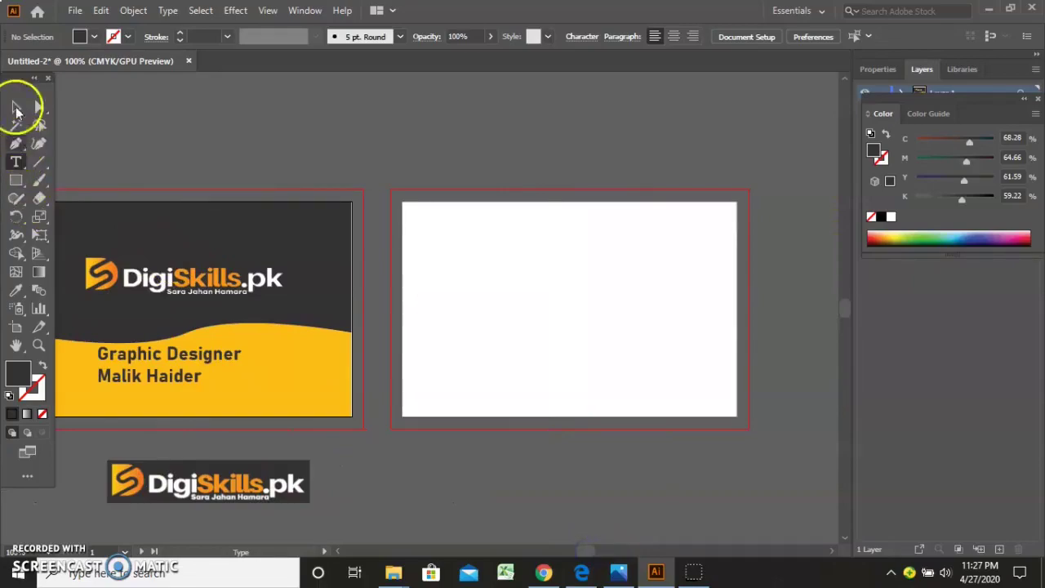
pyautogui.click(16, 108)
pyautogui.click(298, 273)
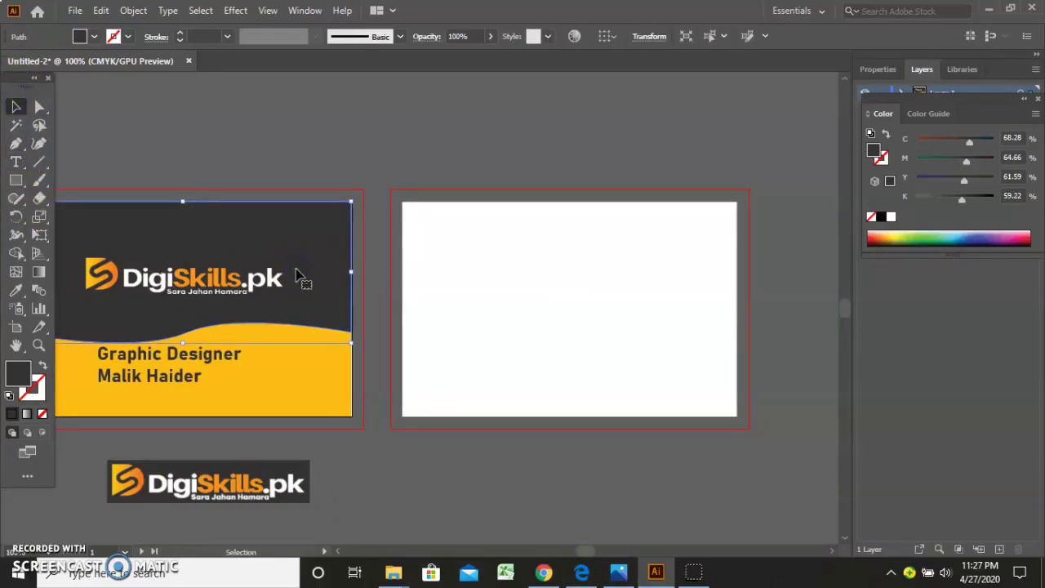
pyautogui.moveTo(298, 274); pyautogui.dragTo(681, 321)
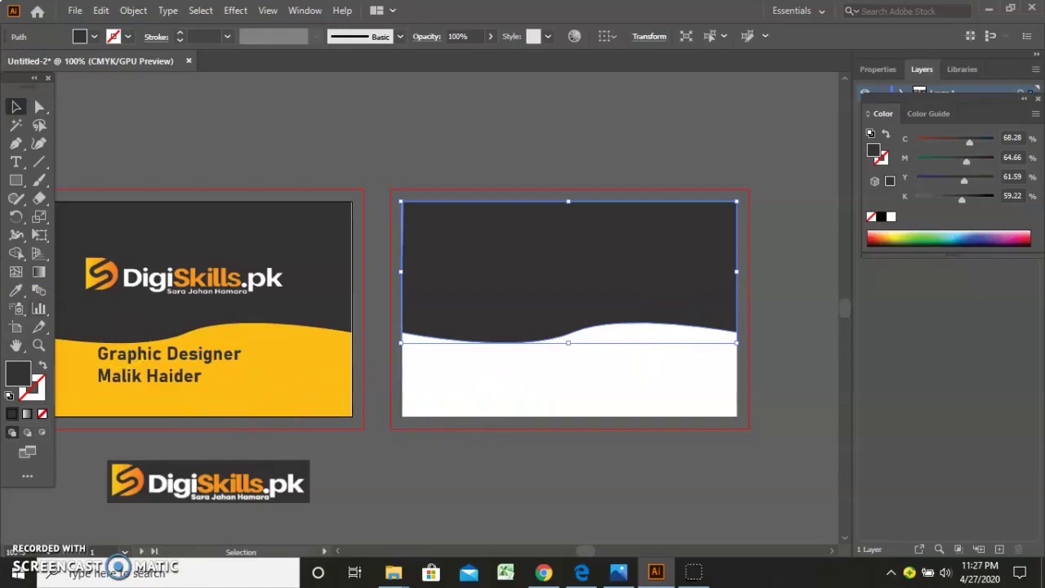
# Step: Fill the copied back-card shape with the front card's yellow using the Eyedropper
pyautogui.click(16, 290)
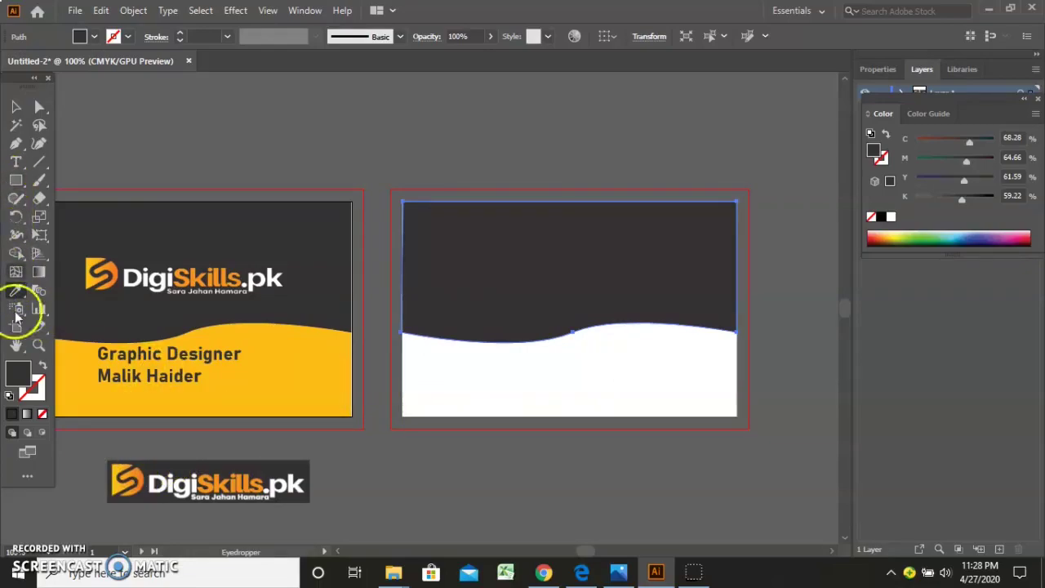
pyautogui.click(204, 400)
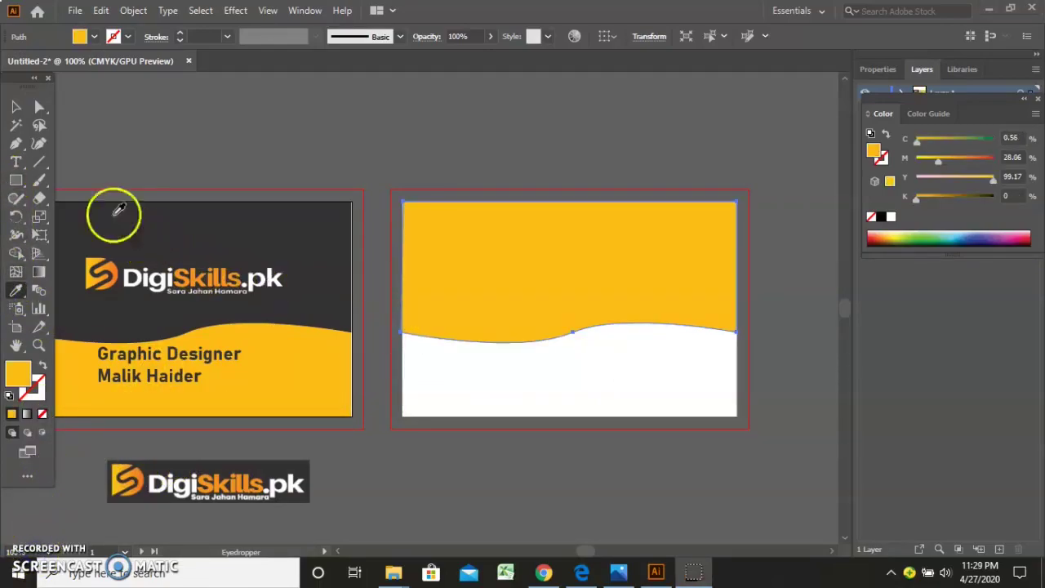
pyautogui.click(15, 107)
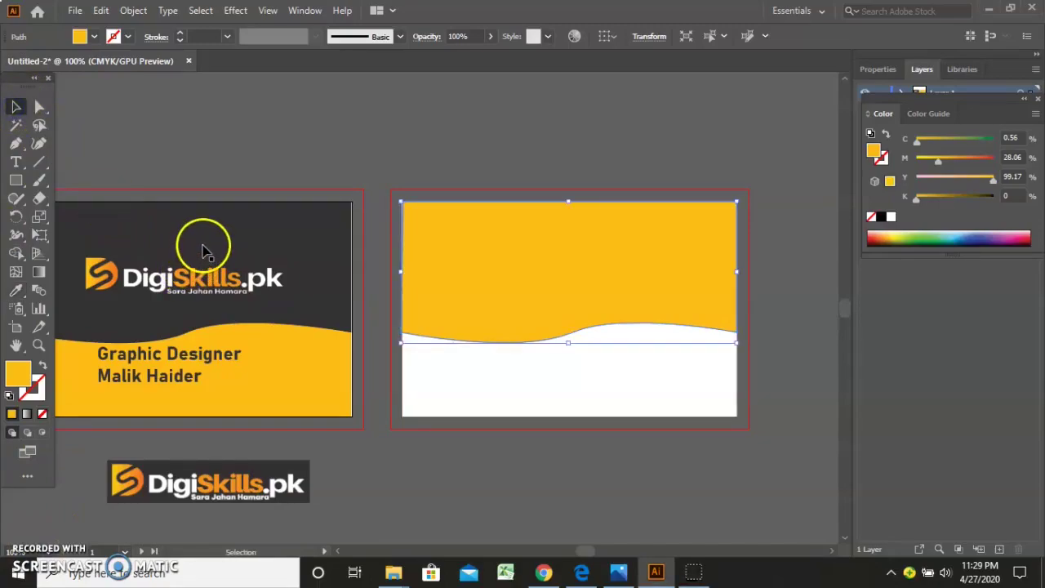
pyautogui.click(204, 249)
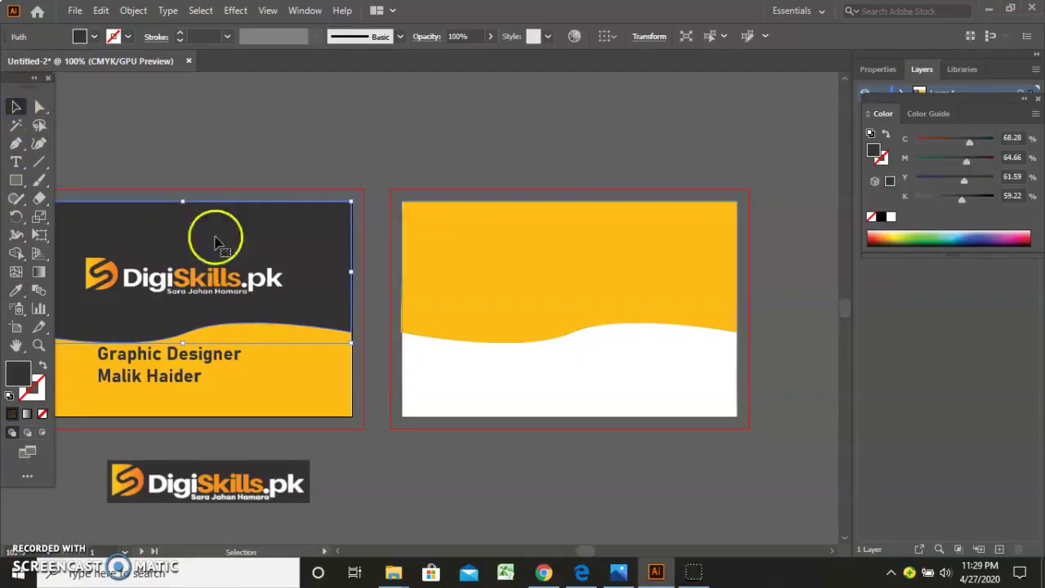
# Step: Nudge the front card's dark background rectangle slightly to the right
pyautogui.hscroll(-1, 594, 551)
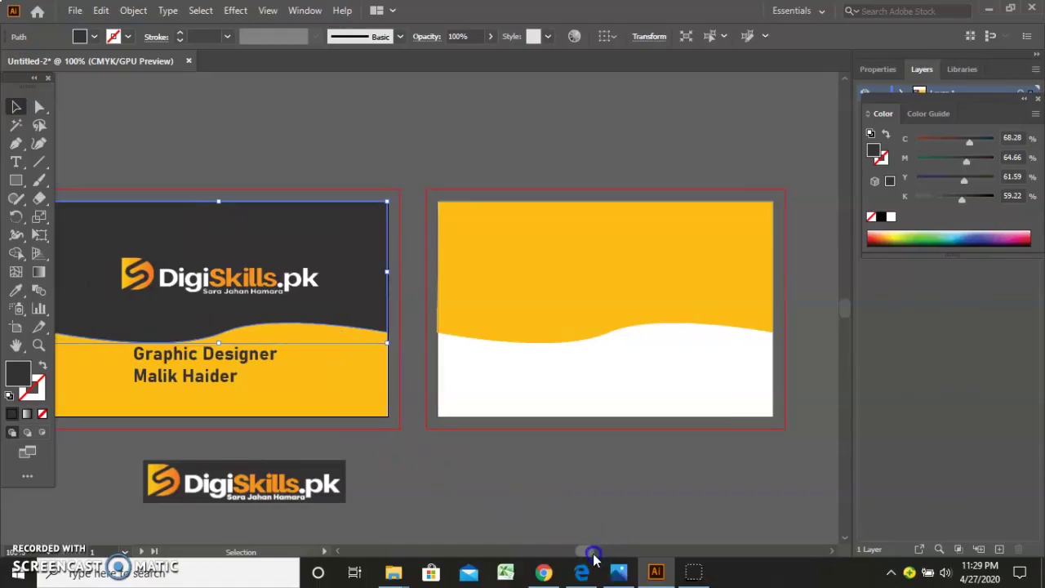
pyautogui.hscroll(-4, 594, 551)
pyautogui.click(151, 239)
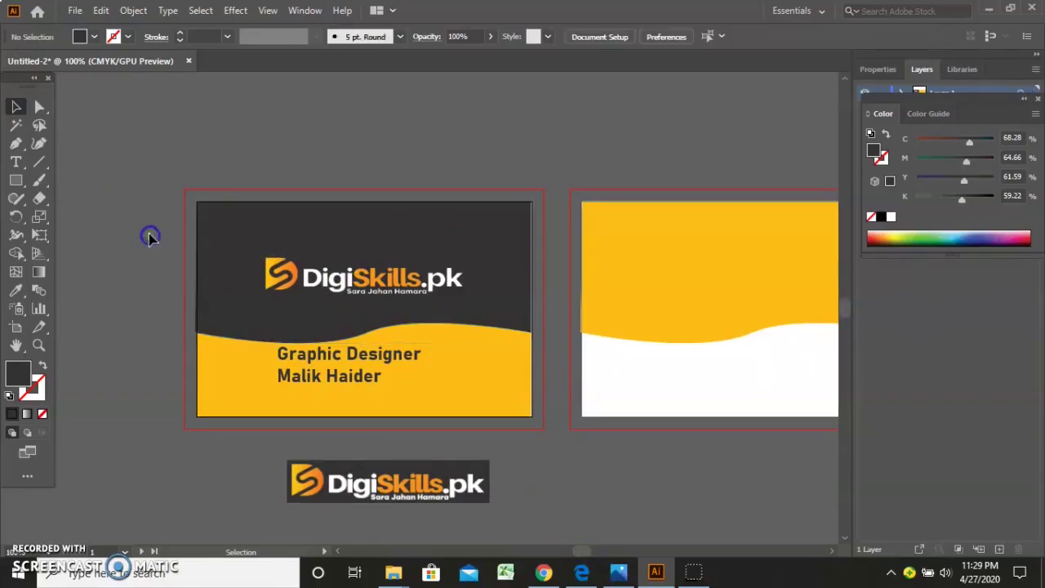
pyautogui.click(459, 271)
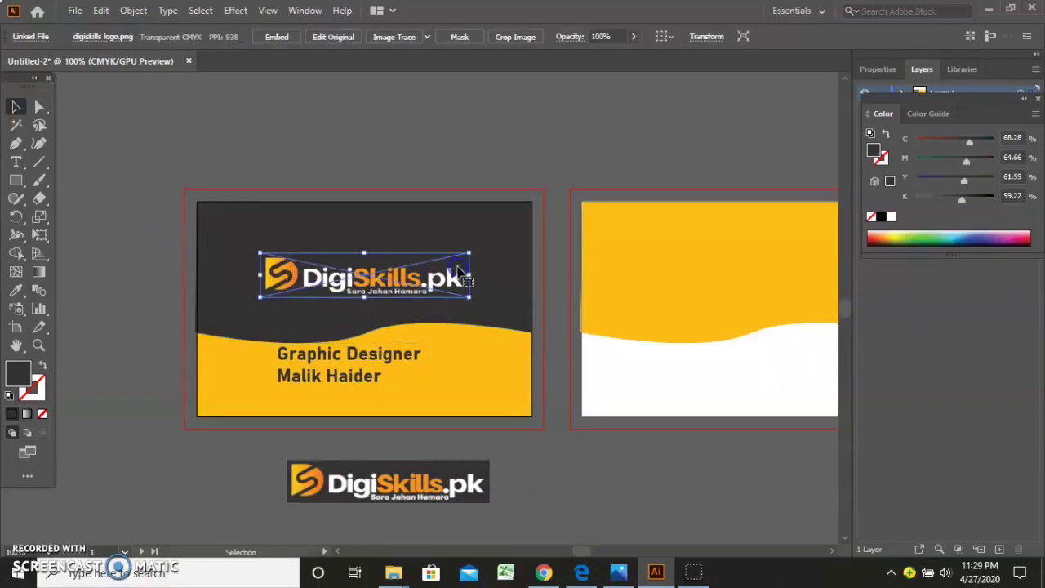
pyautogui.click(485, 253)
pyautogui.press('Right')
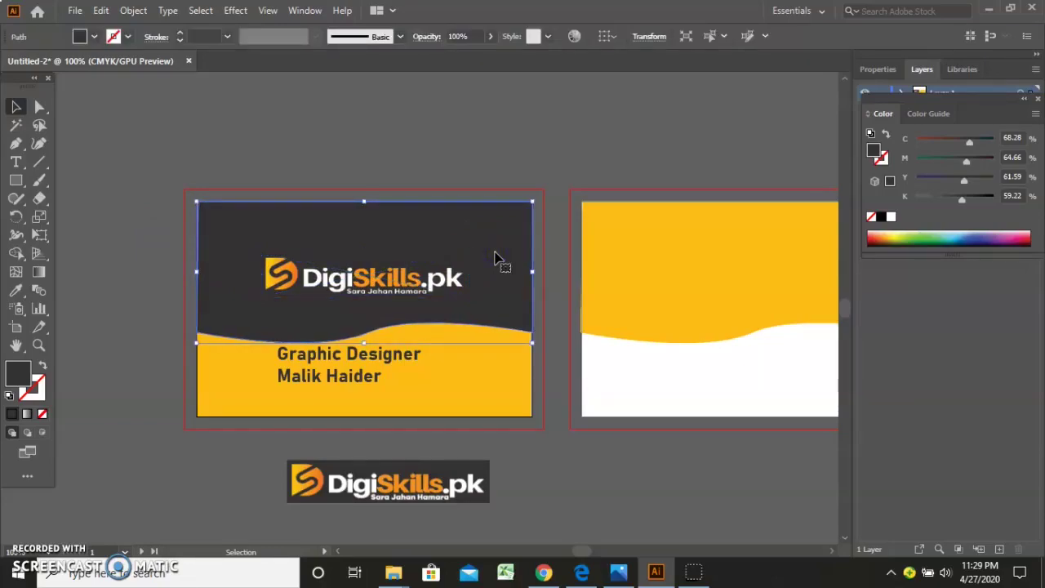
pyautogui.click(143, 294)
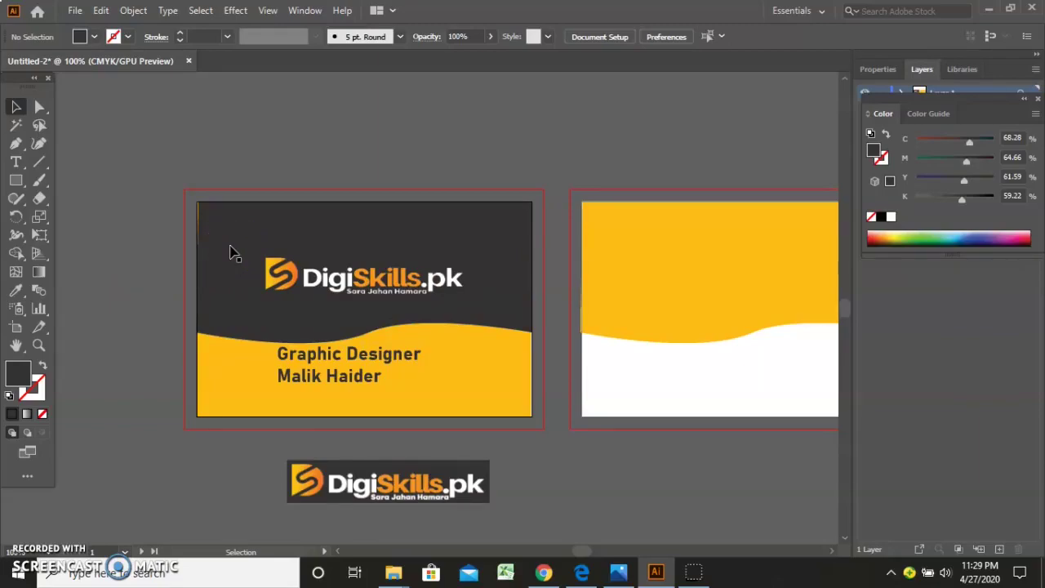
# Step: Zoom to 1200% on the front card's top-left corner and select the dark rectangle
pyautogui.press('z')
pyautogui.click(211, 210)
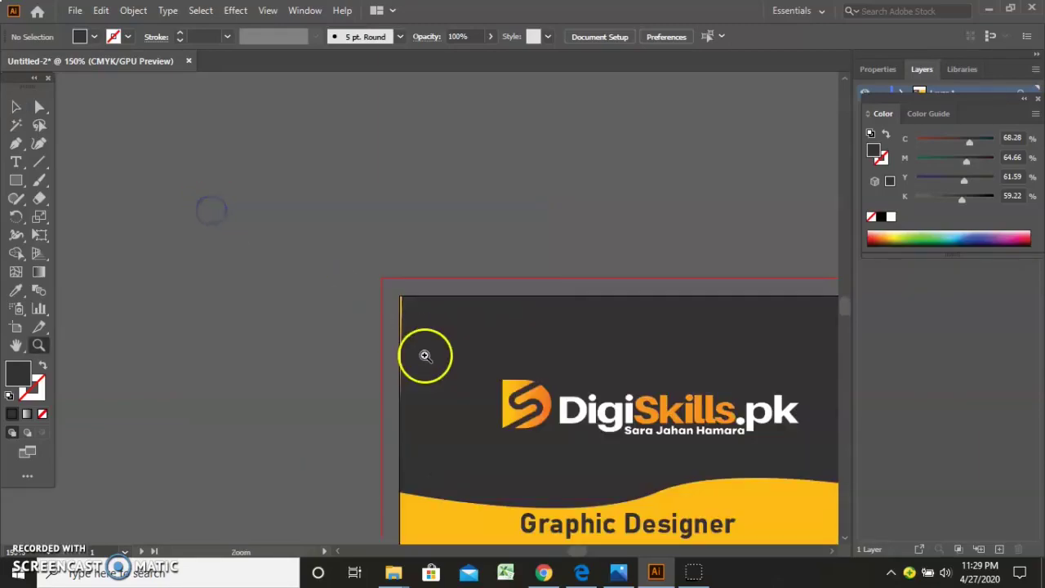
pyautogui.click(410, 300)
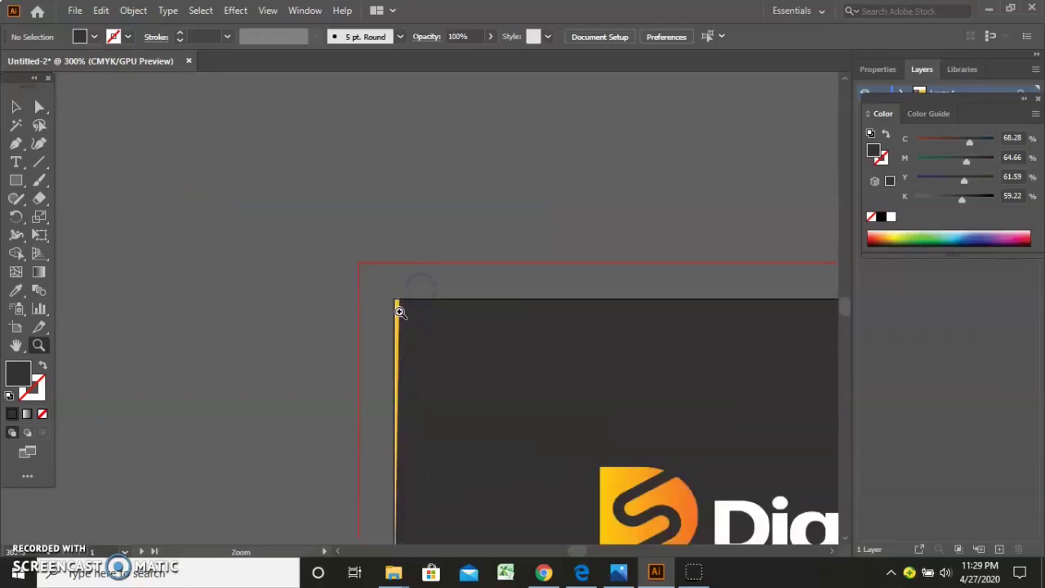
pyautogui.click(399, 311)
pyautogui.click(414, 302)
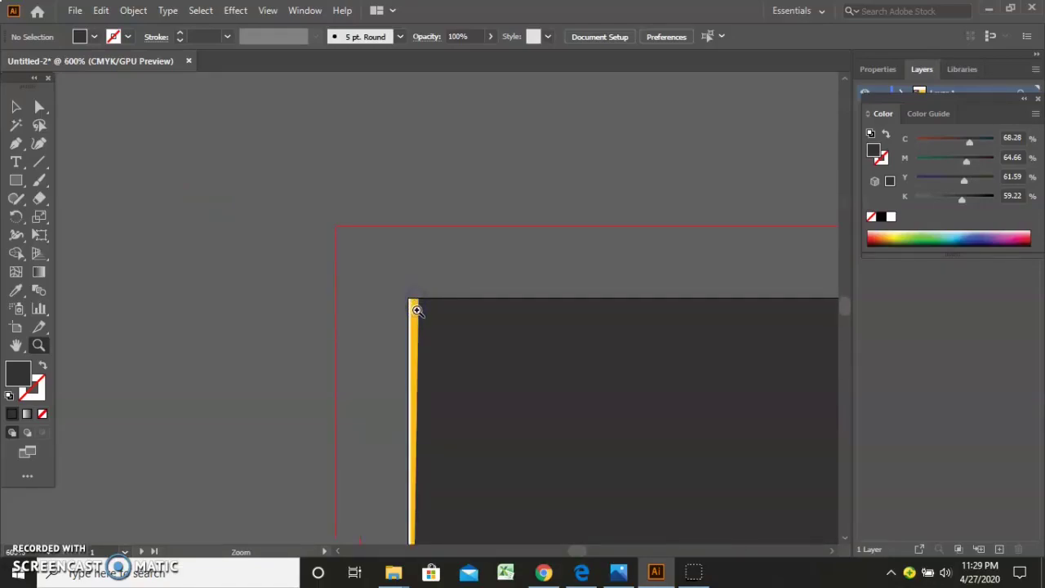
pyautogui.click(416, 311)
pyautogui.click(417, 311)
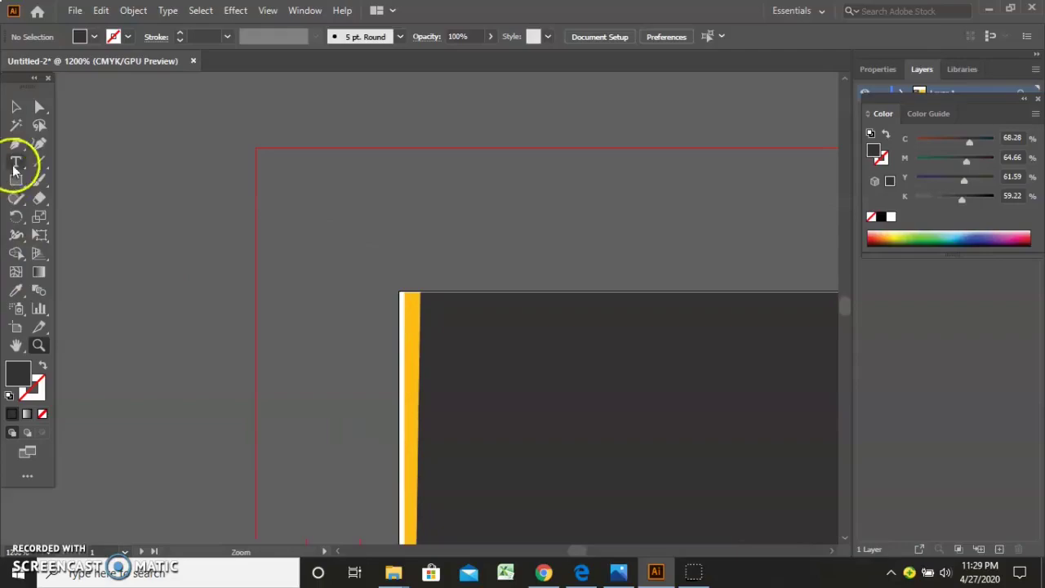
pyautogui.click(15, 106)
pyautogui.click(475, 363)
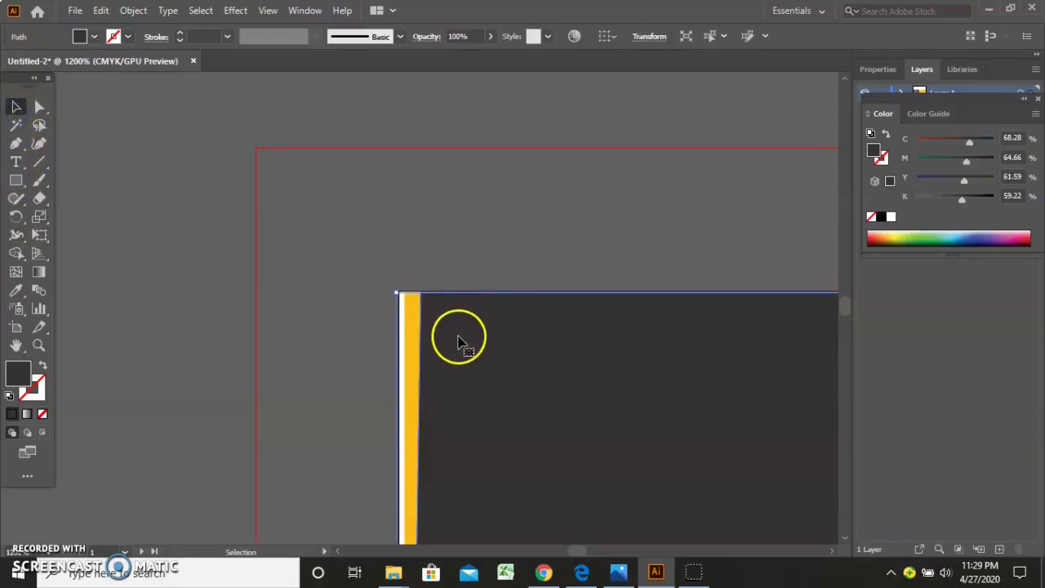
pyautogui.click(161, 251)
pyautogui.click(445, 363)
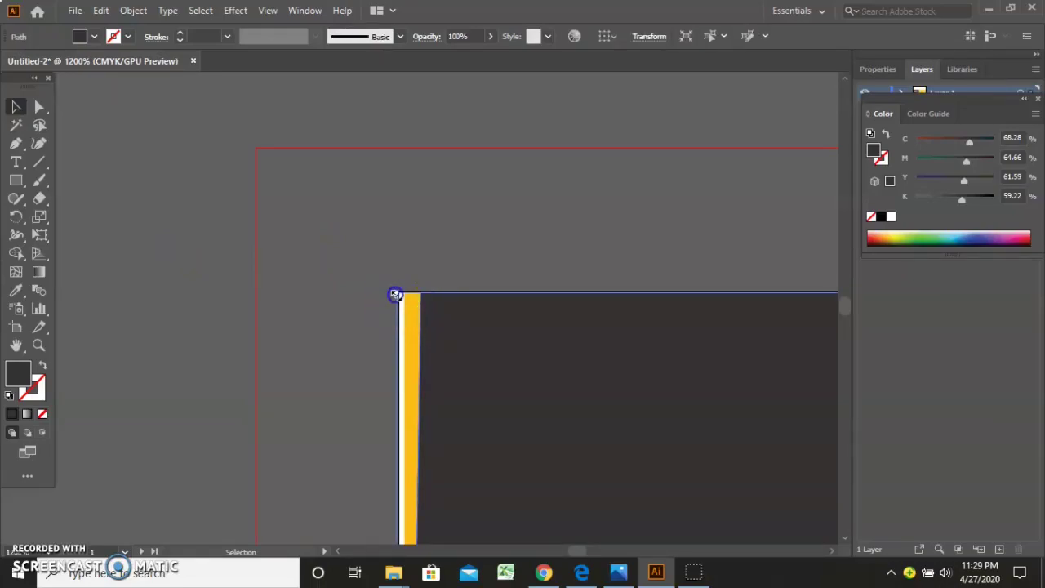
# Step: Move the dark shape's top-left anchor onto the card edge, hiding the yellow strip
pyautogui.moveTo(395, 294); pyautogui.dragTo(392, 299)
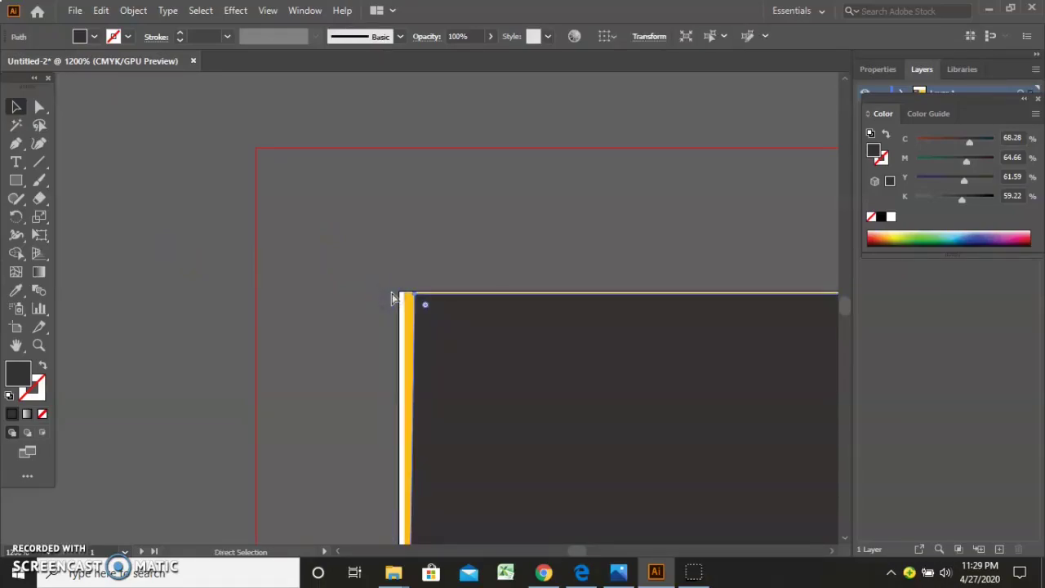
pyautogui.hotkey('ctrl', 'z')
pyautogui.click(40, 106)
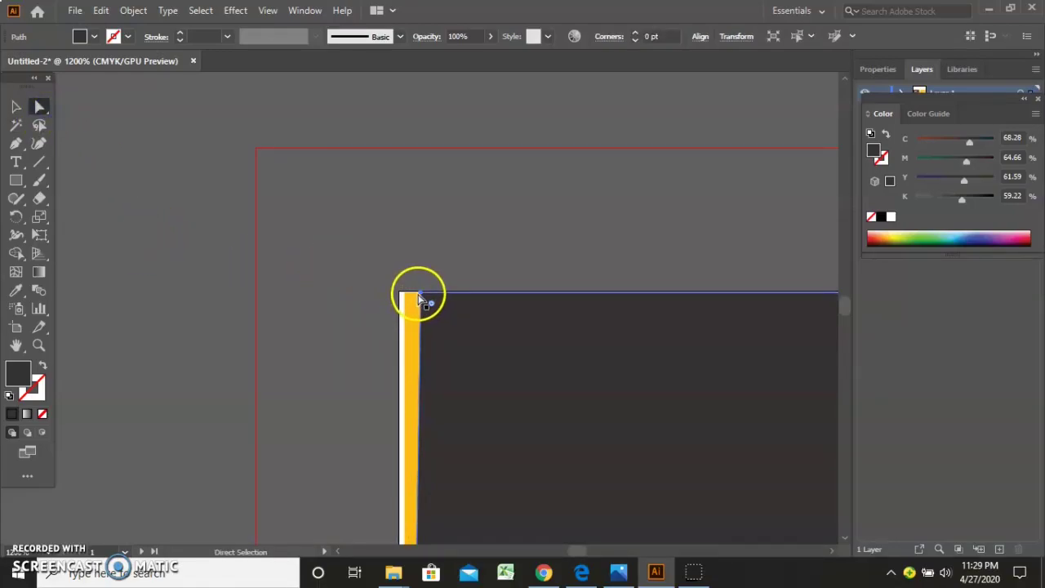
pyautogui.moveTo(419, 296); pyautogui.dragTo(402, 297)
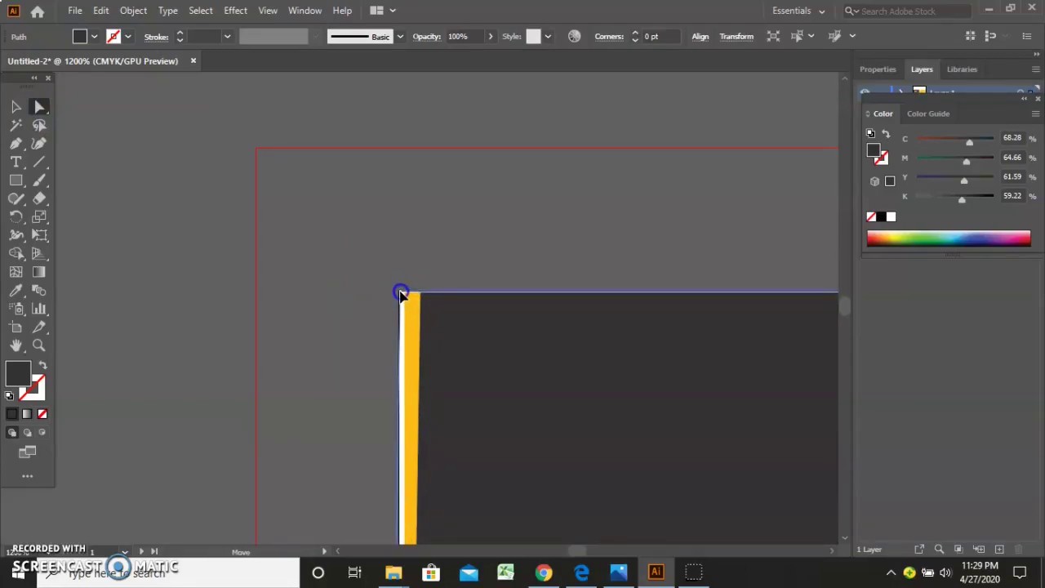
pyautogui.moveTo(400, 294); pyautogui.dragTo(399, 297)
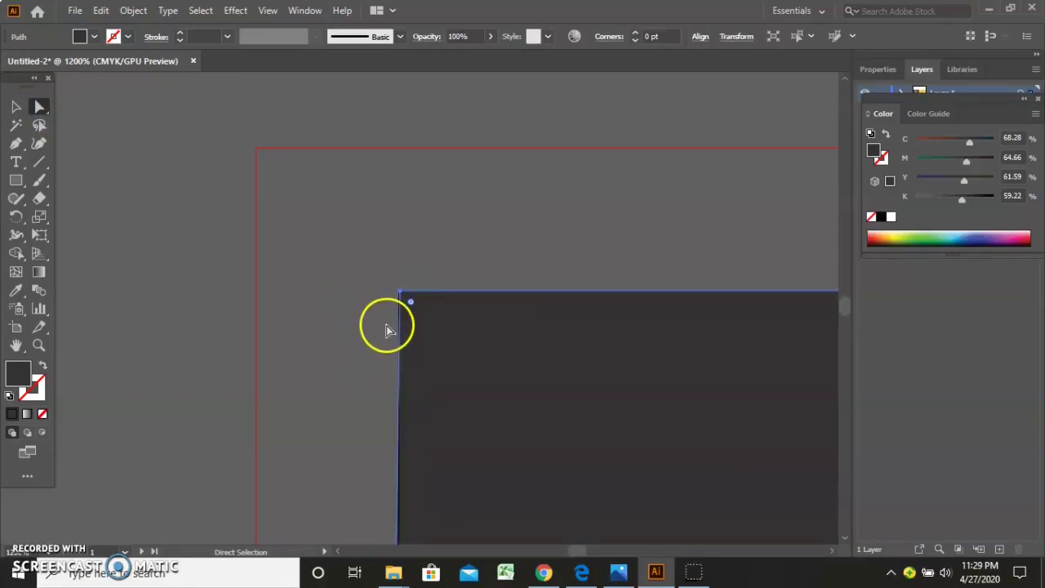
pyautogui.scroll(-2, 474, 392)
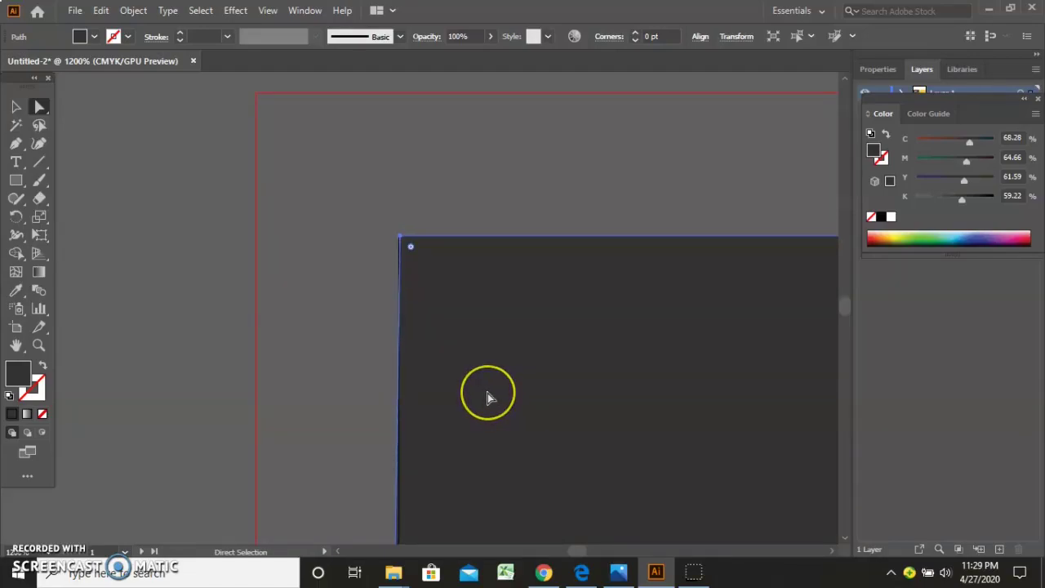
# Step: Zoom back out and nudge the dark shape's right-end wave anchor slightly down
pyautogui.press('z')
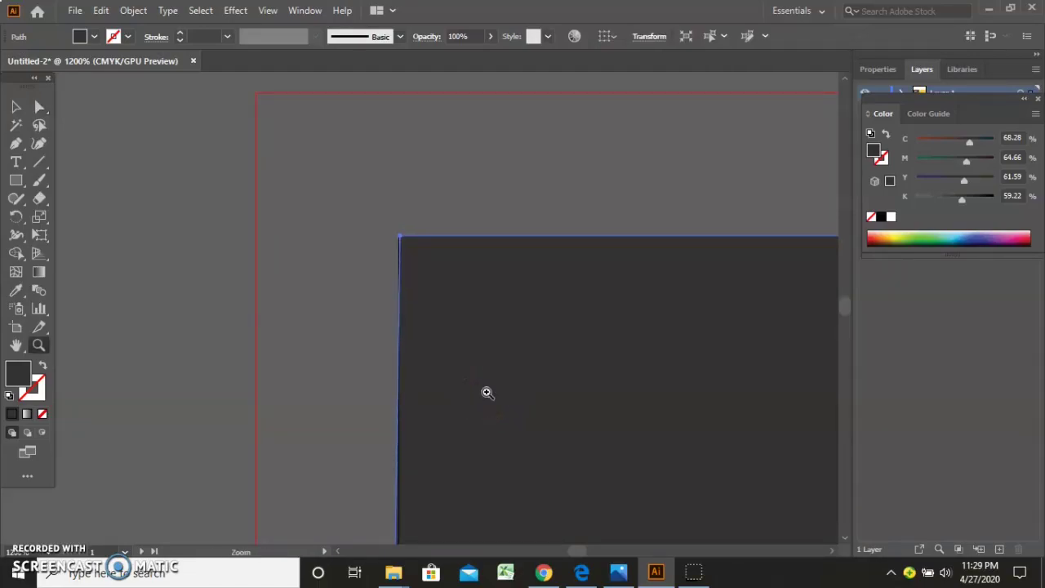
pyautogui.keyDown('alt'); pyautogui.click(487, 392); pyautogui.keyUp('alt')
pyautogui.keyDown('alt'); pyautogui.click(546, 400); pyautogui.keyUp('alt')
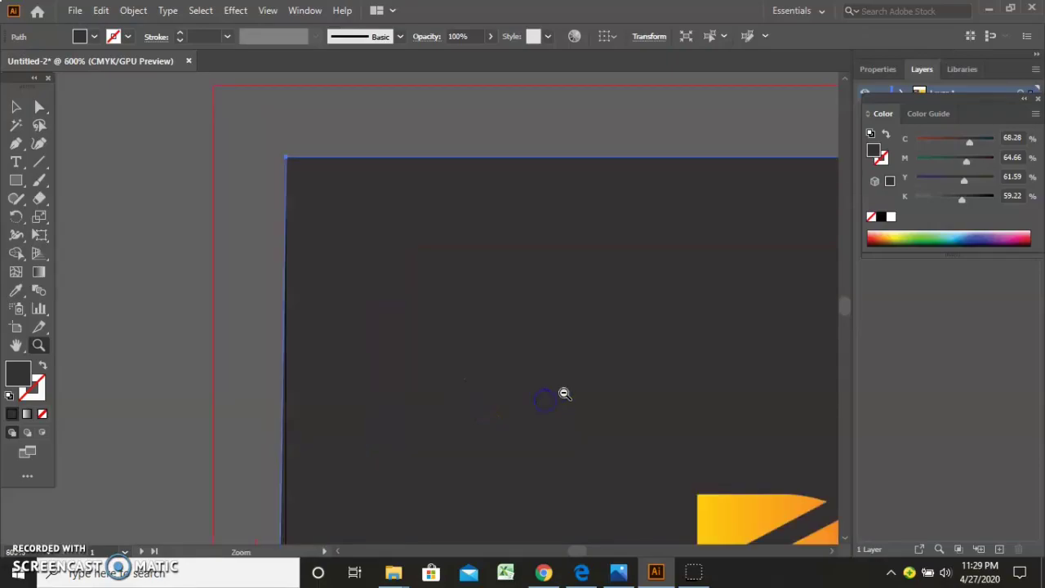
pyautogui.keyDown('alt'); pyautogui.click(589, 413); pyautogui.keyUp('alt')
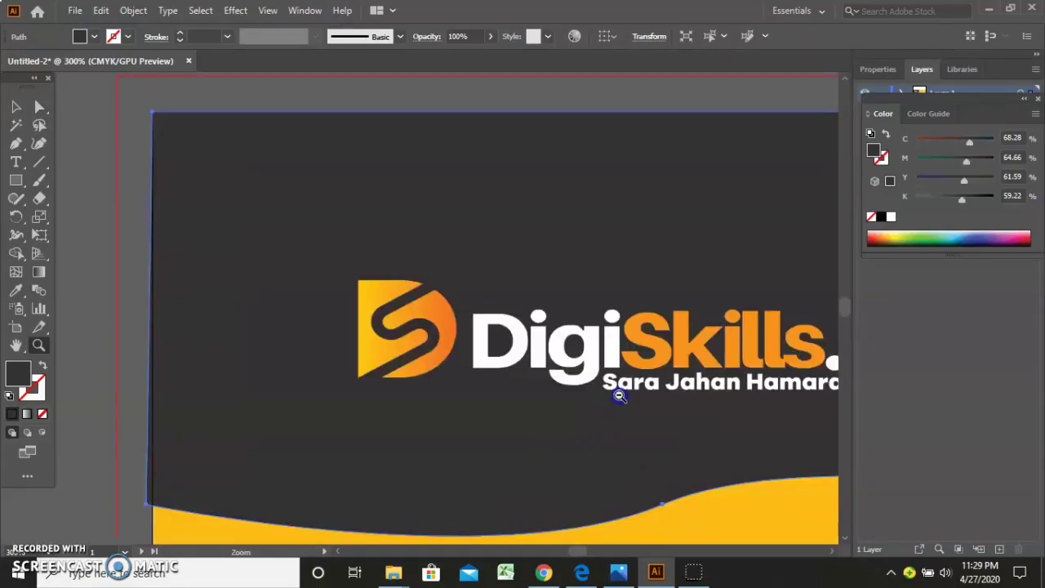
pyautogui.keyDown('alt'); pyautogui.click(619, 396); pyautogui.keyUp('alt')
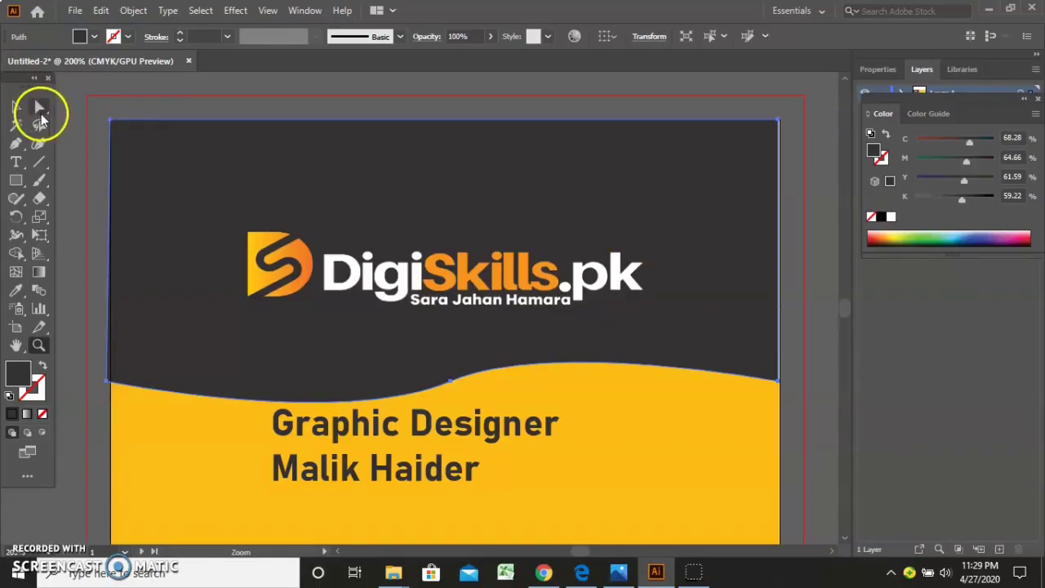
pyautogui.click(40, 107)
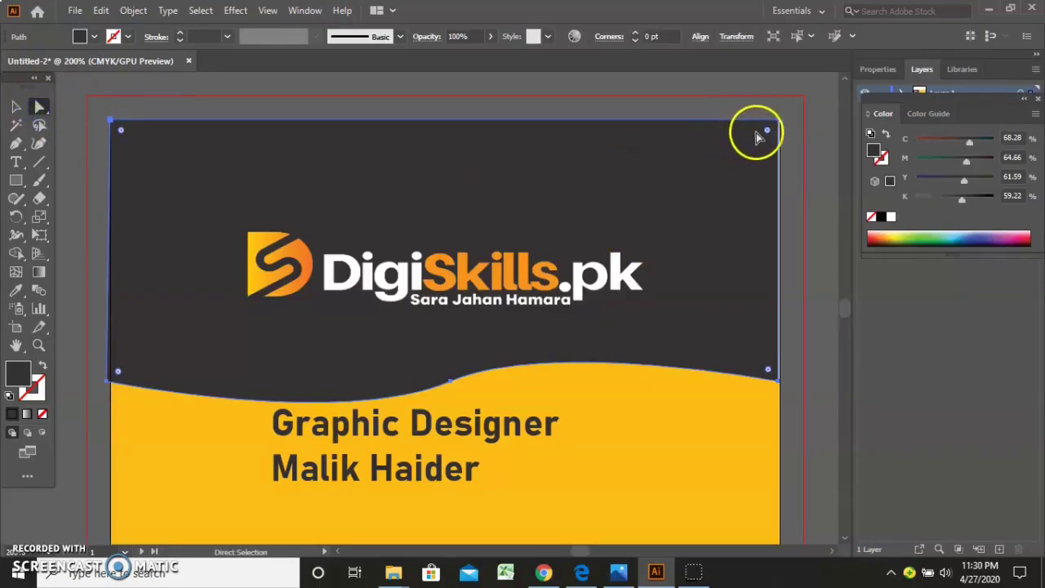
pyautogui.click(778, 383)
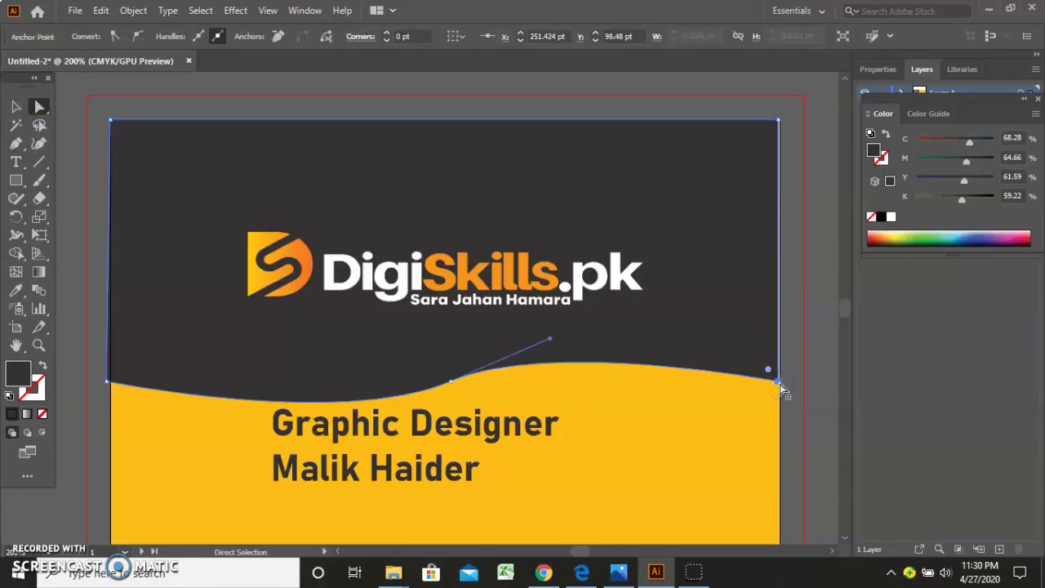
pyautogui.moveTo(779, 385); pyautogui.dragTo(780, 390)
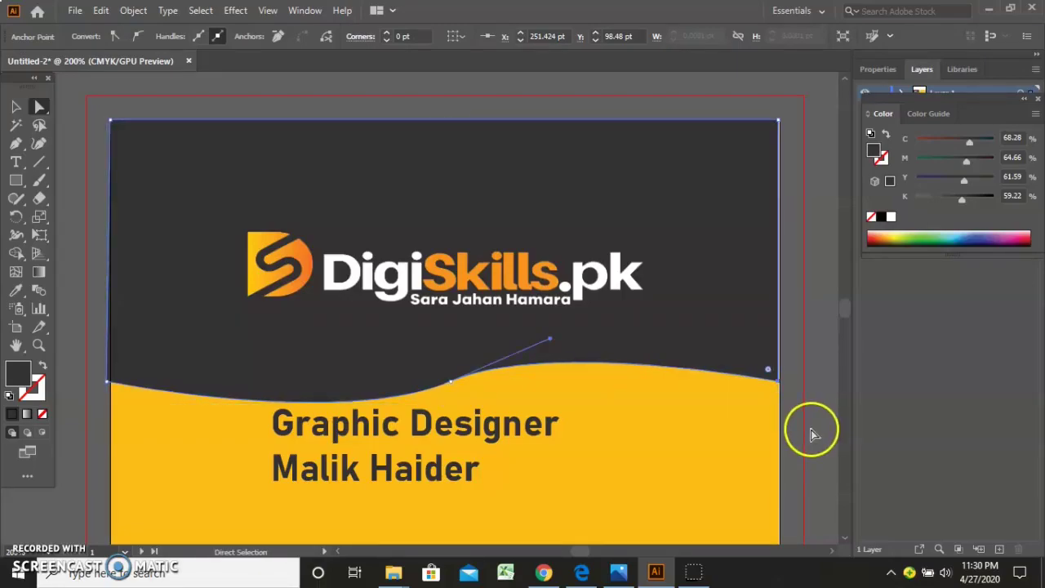
# Step: Snap the dark shape's top-right anchor to the card's top-right corner
pyautogui.press('z')
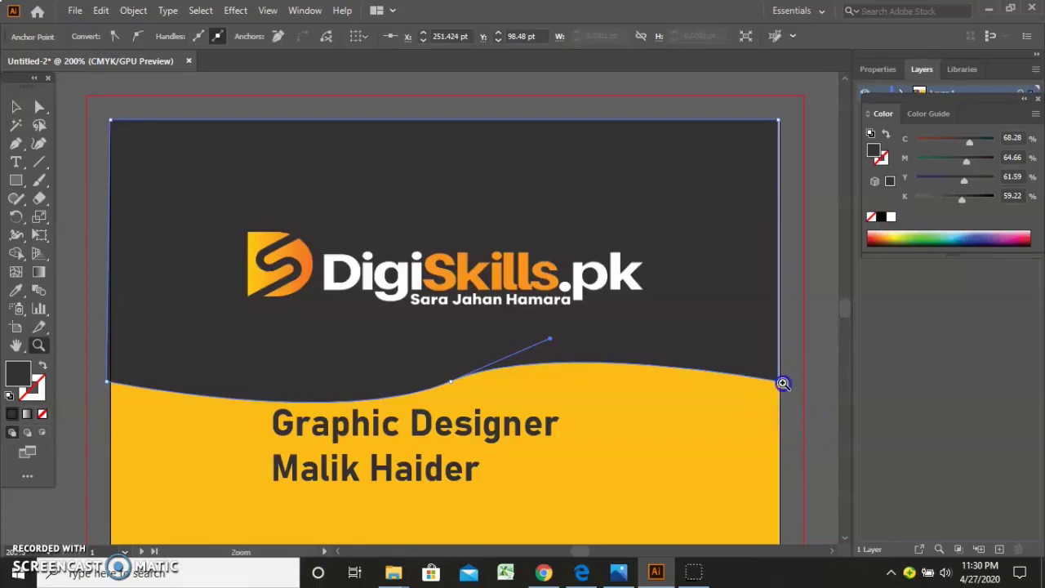
pyautogui.click(785, 383)
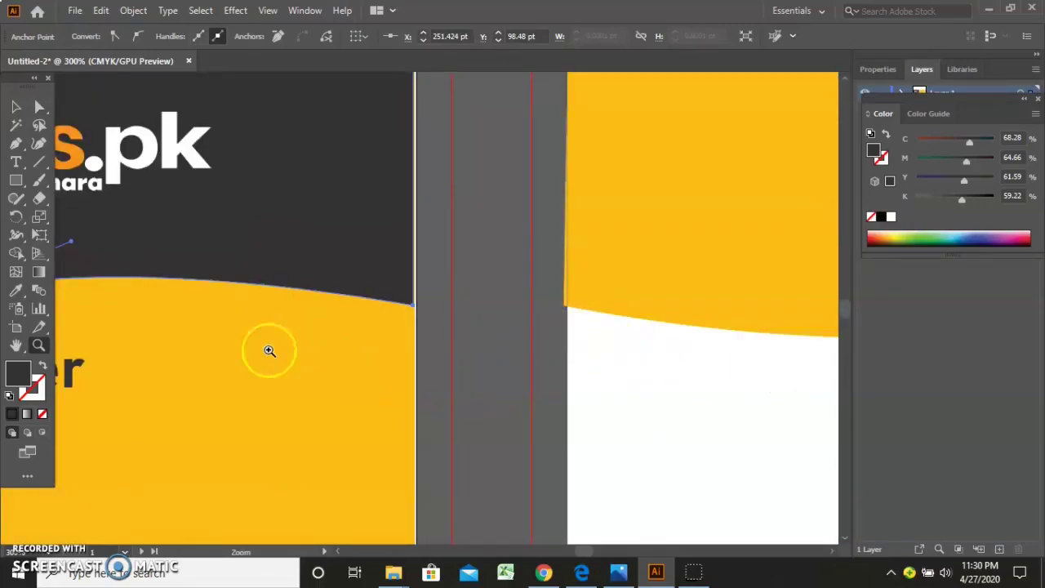
pyautogui.click(39, 106)
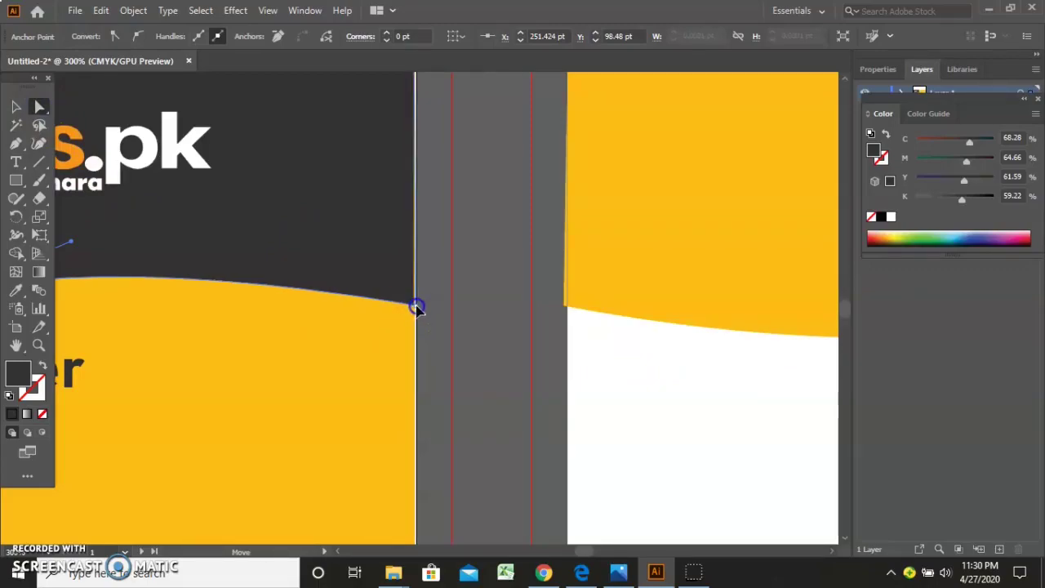
pyautogui.scroll(3, 420, 260)
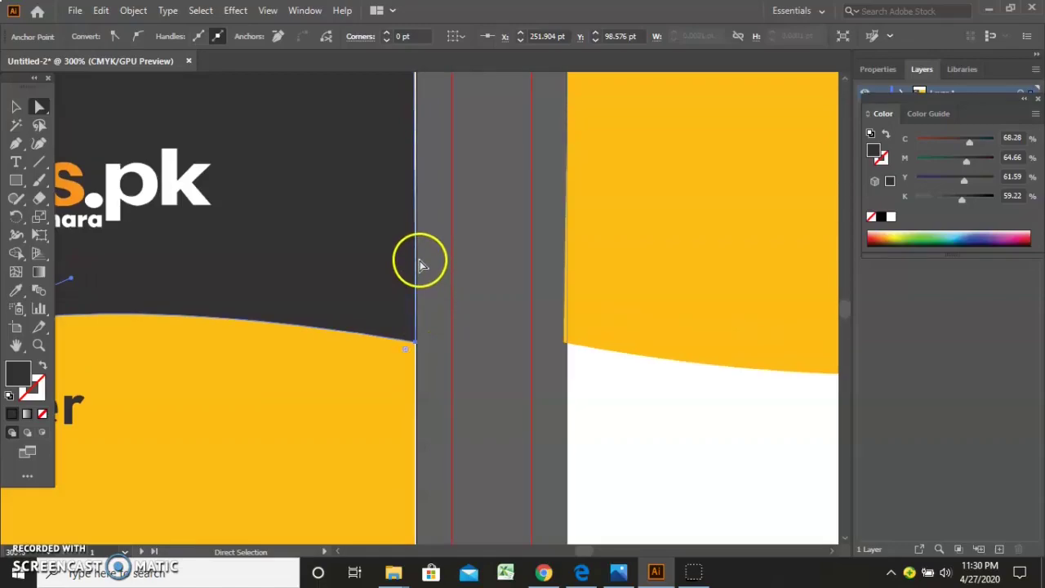
pyautogui.scroll(2, 419, 261)
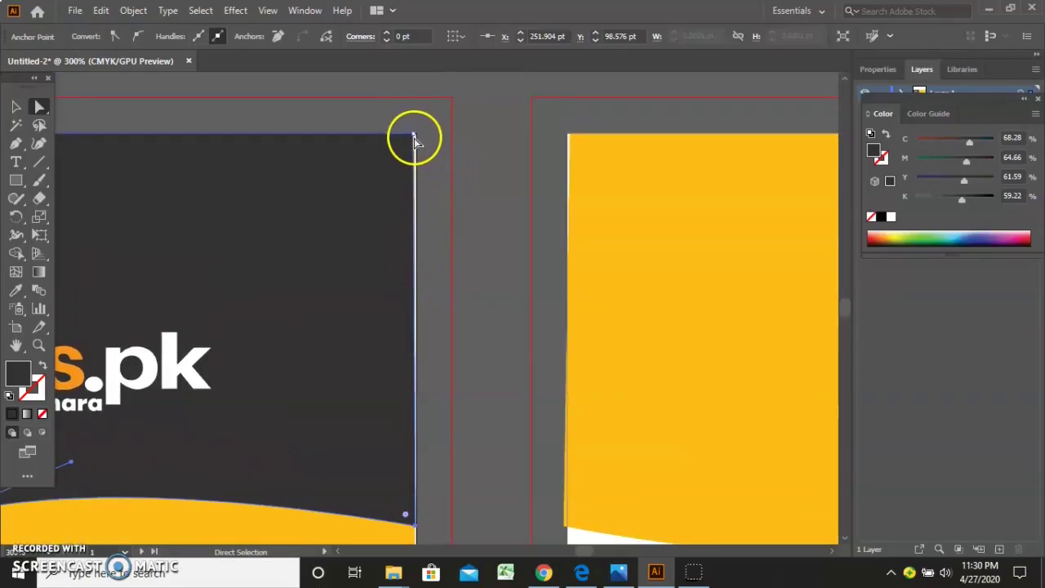
pyautogui.moveTo(414, 139); pyautogui.dragTo(417, 136)
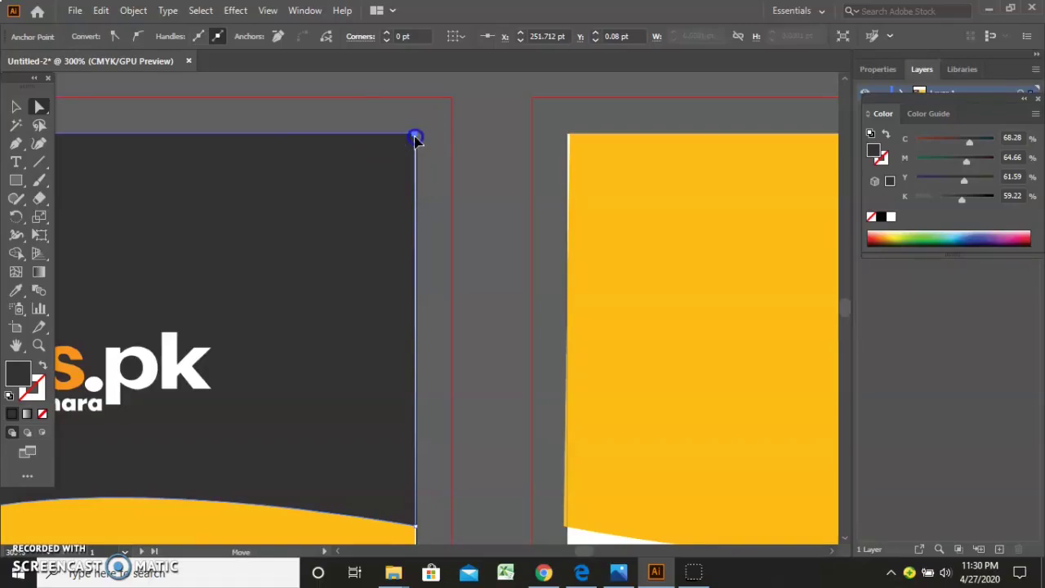
pyautogui.moveTo(415, 135); pyautogui.dragTo(419, 133)
# Step: Move the yellow wave's right-side corner anchors flush with the card's right edge
pyautogui.scroll(-3, 418, 154)
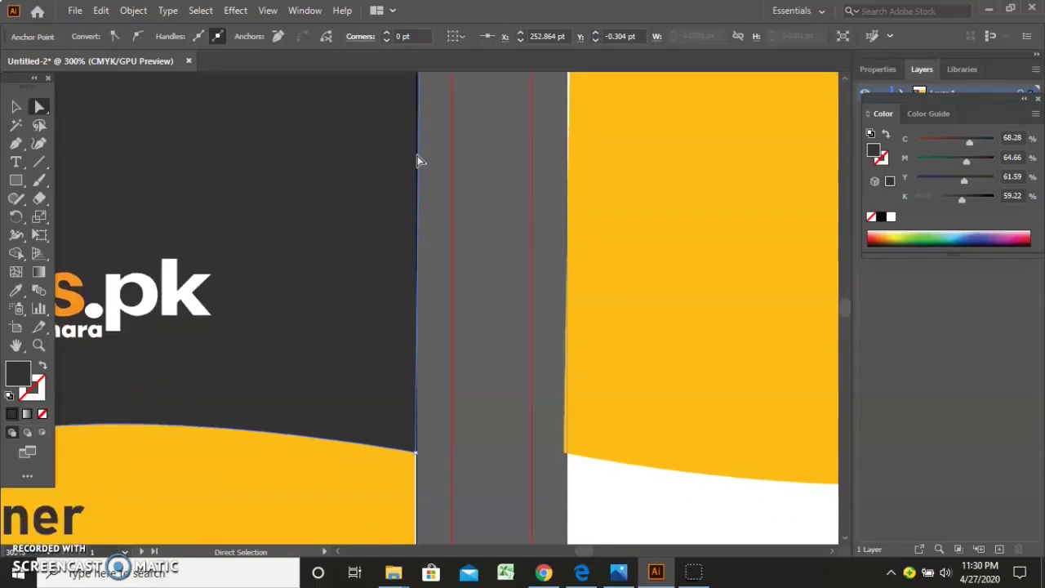
pyautogui.scroll(-2, 417, 155)
pyautogui.scroll(-3, 417, 160)
pyautogui.scroll(-5, 417, 172)
pyautogui.scroll(-2, 420, 171)
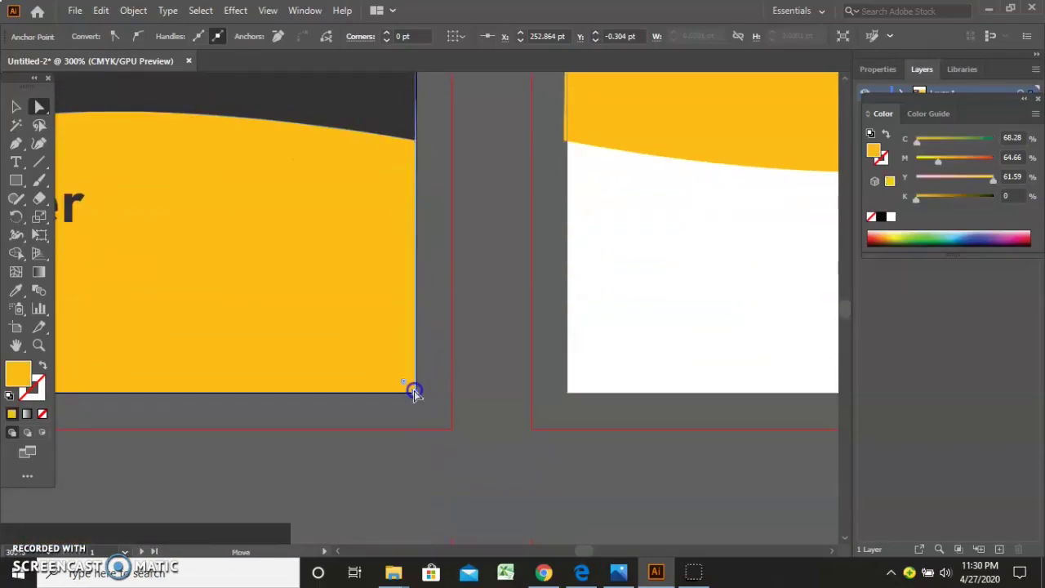
pyautogui.moveTo(412, 392); pyautogui.dragTo(413, 393)
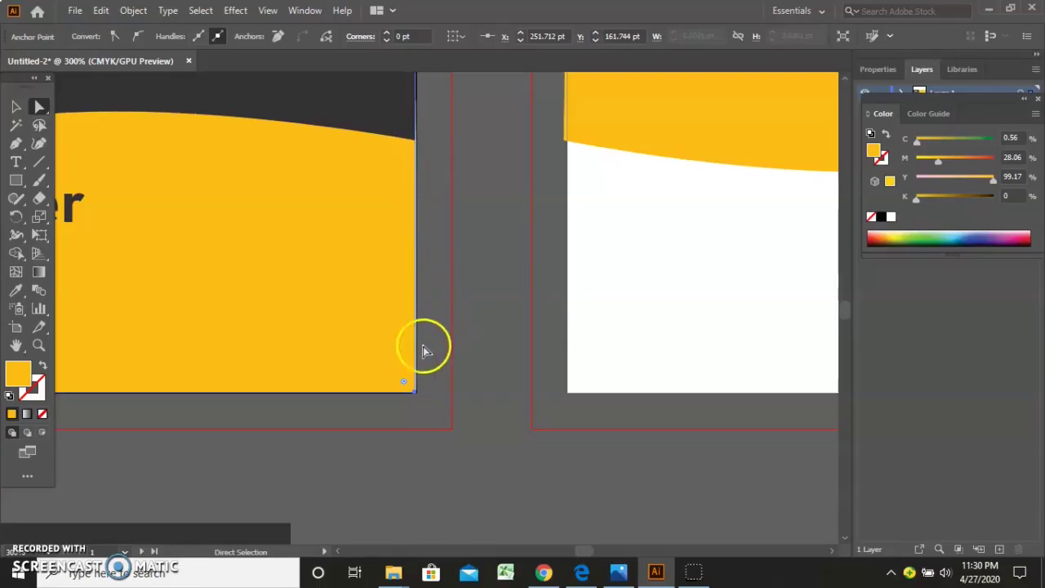
pyautogui.click(413, 142)
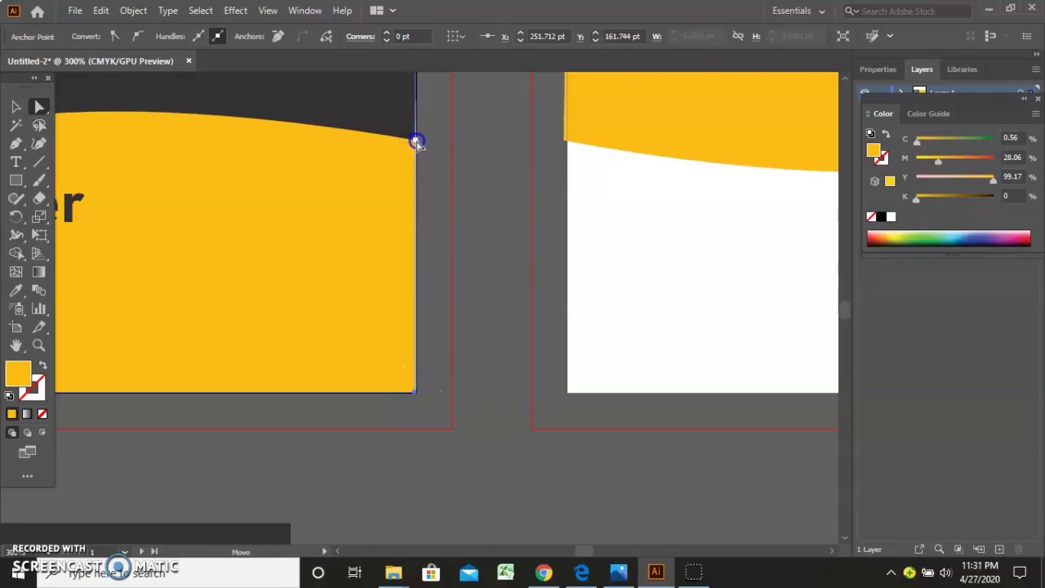
pyautogui.moveTo(416, 143); pyautogui.dragTo(420, 144)
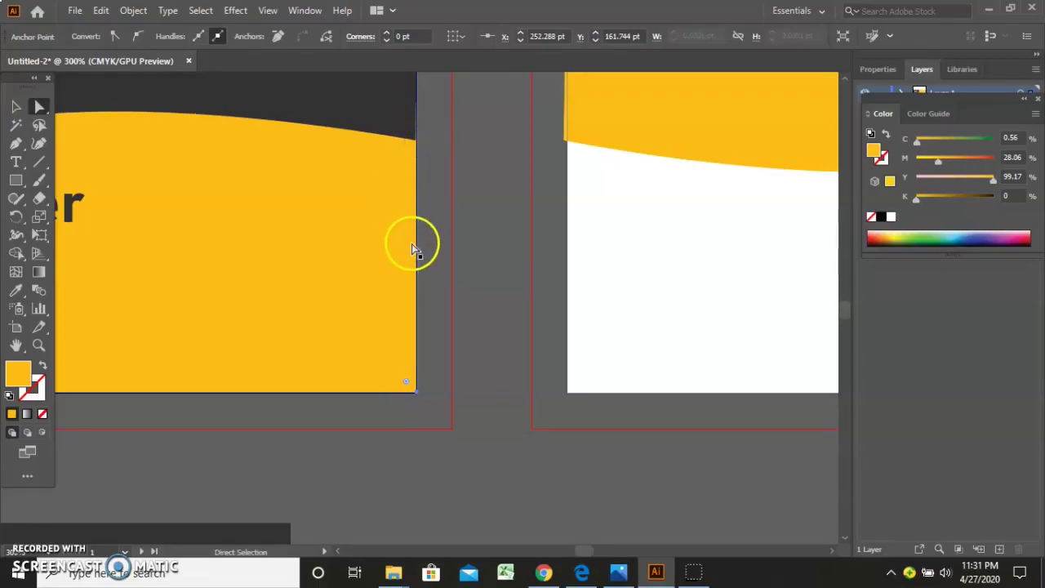
# Step: Zoom out to show both card sides and clear the selection
pyautogui.press('z')
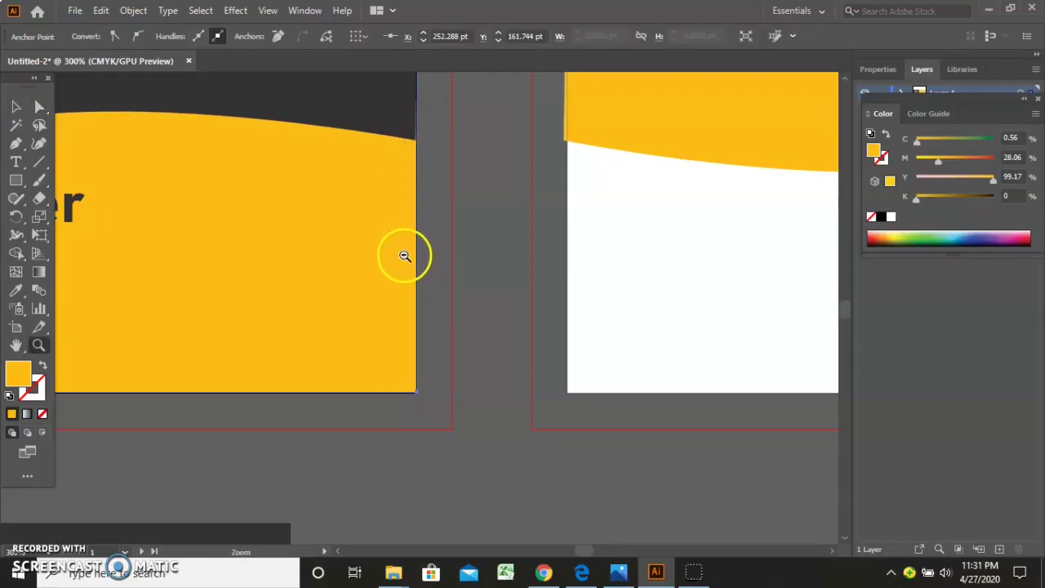
pyautogui.keyDown('alt'); pyautogui.click(405, 256); pyautogui.keyUp('alt')
pyautogui.keyDown('alt'); pyautogui.click(286, 278); pyautogui.keyUp('alt')
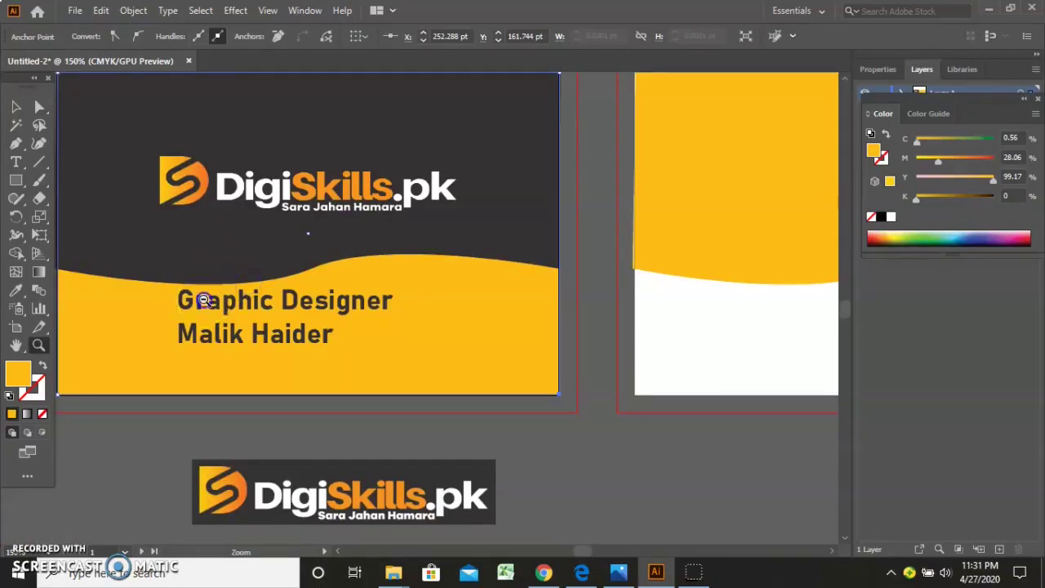
pyautogui.keyDown('alt'); pyautogui.click(204, 299); pyautogui.keyUp('alt')
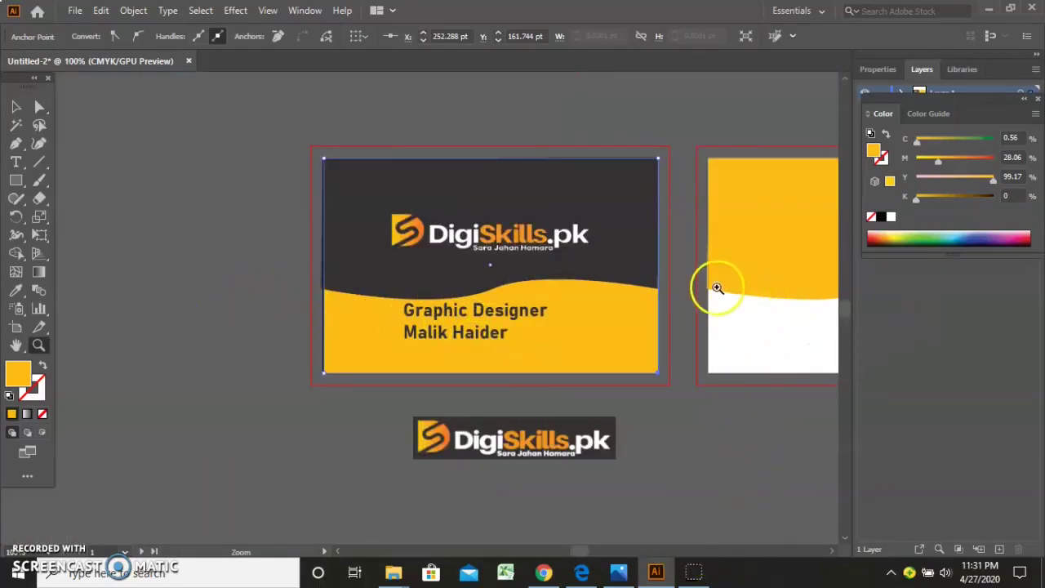
pyautogui.click(717, 287)
pyautogui.click(772, 273)
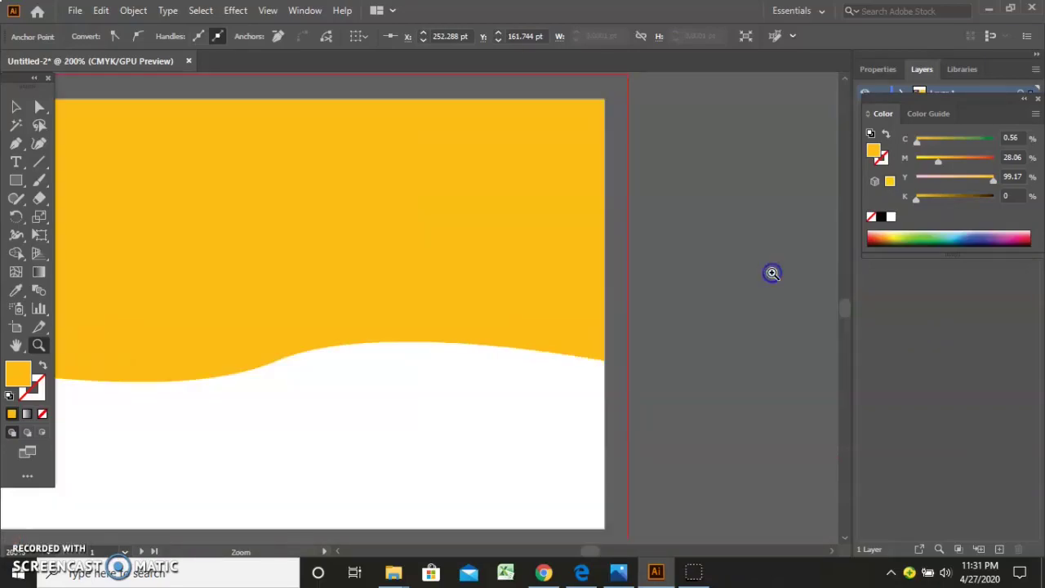
pyautogui.keyDown('alt'); pyautogui.click(527, 312); pyautogui.keyUp('alt')
pyautogui.keyDown('alt'); pyautogui.click(167, 317); pyautogui.keyUp('alt')
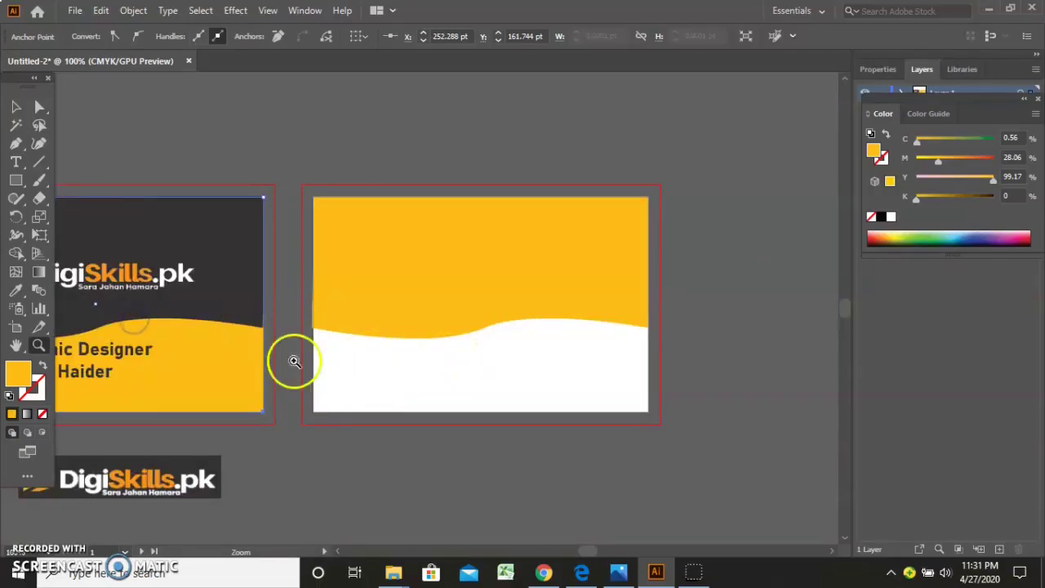
pyautogui.click(15, 116)
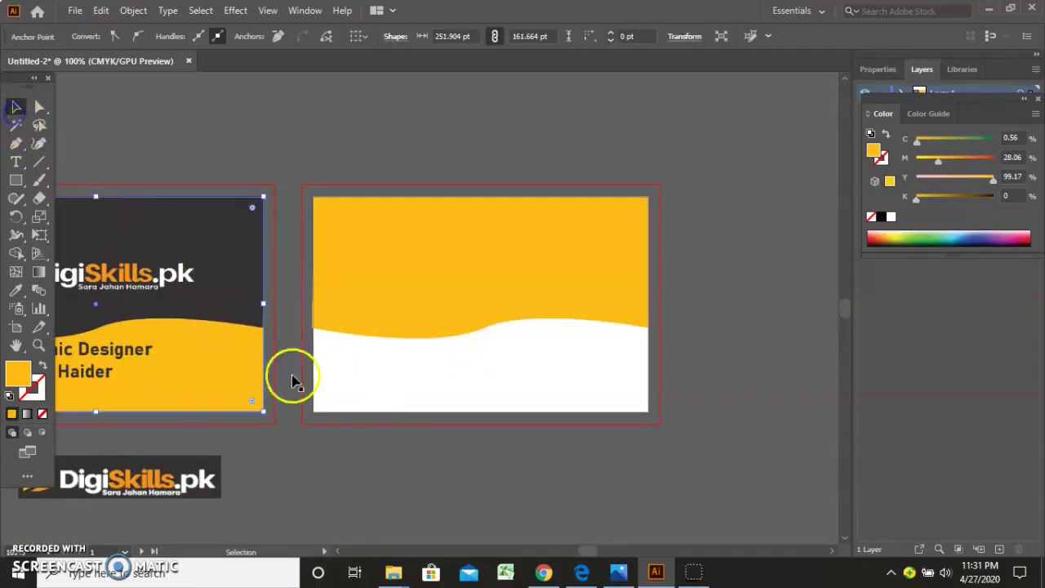
pyautogui.click(401, 386)
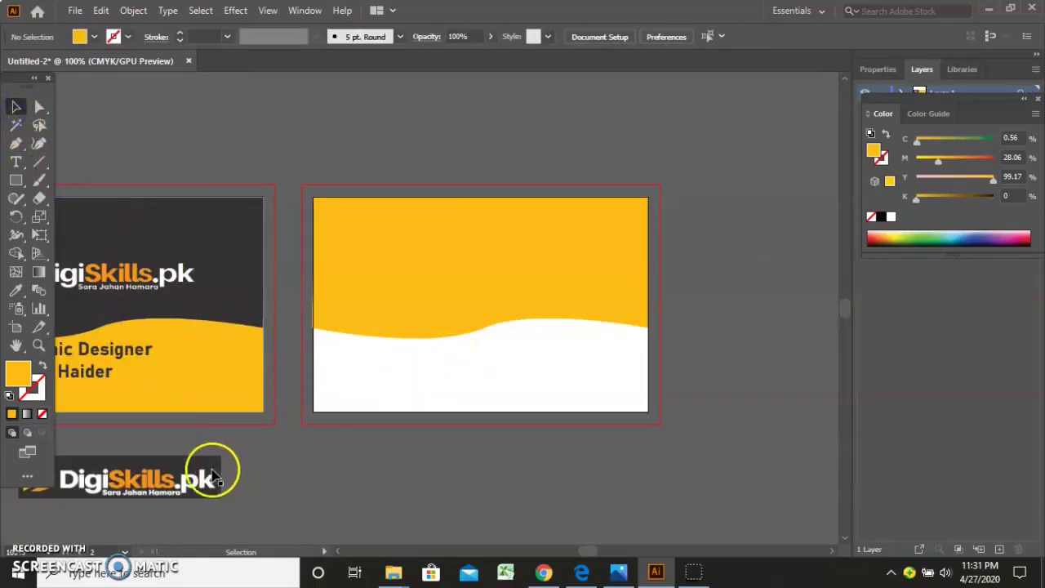
# Step: Sample white from the back card's lower area as the fill colour
pyautogui.click(15, 272)
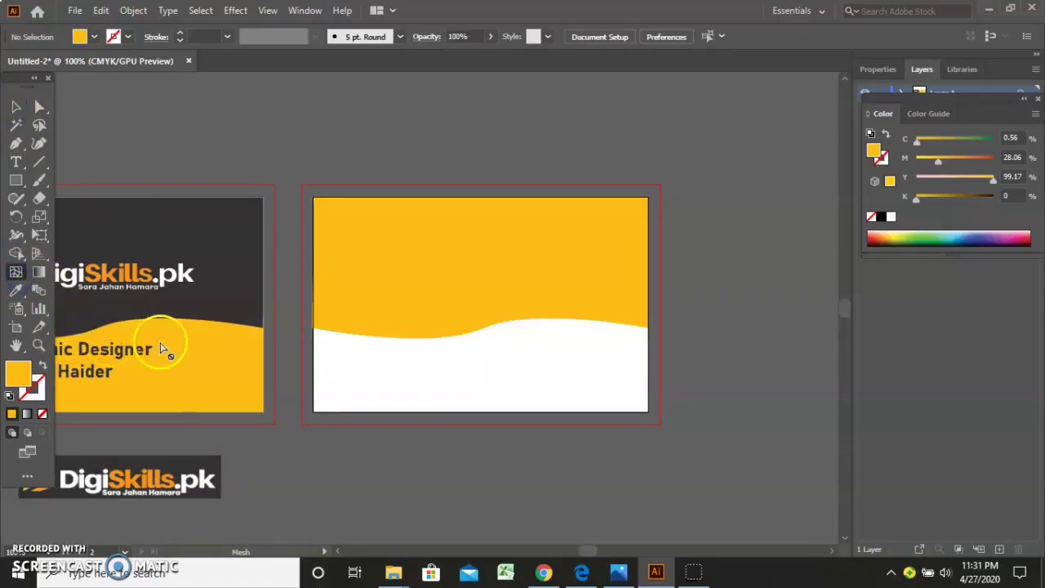
pyautogui.click(15, 290)
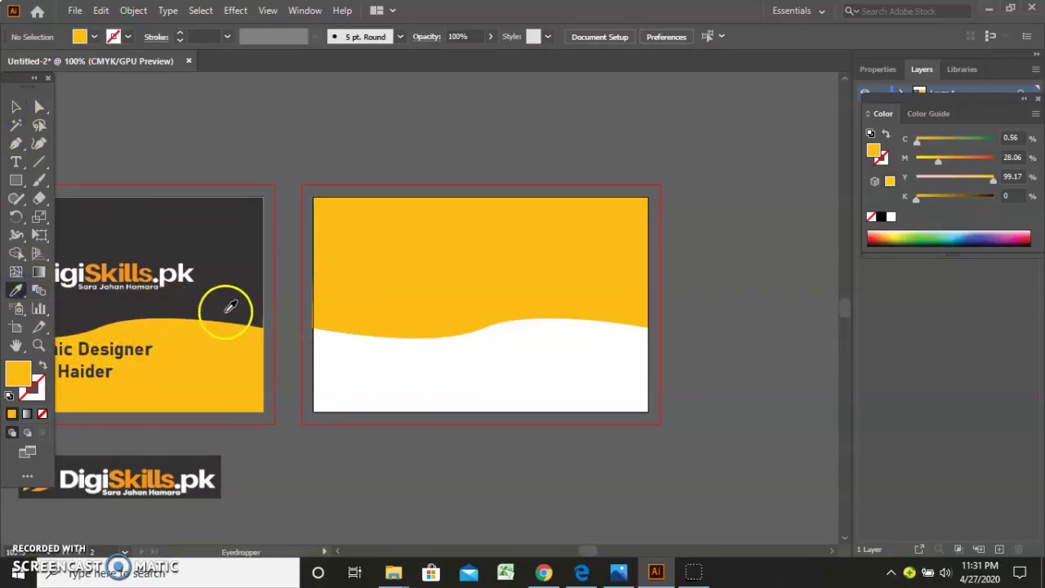
pyautogui.click(397, 369)
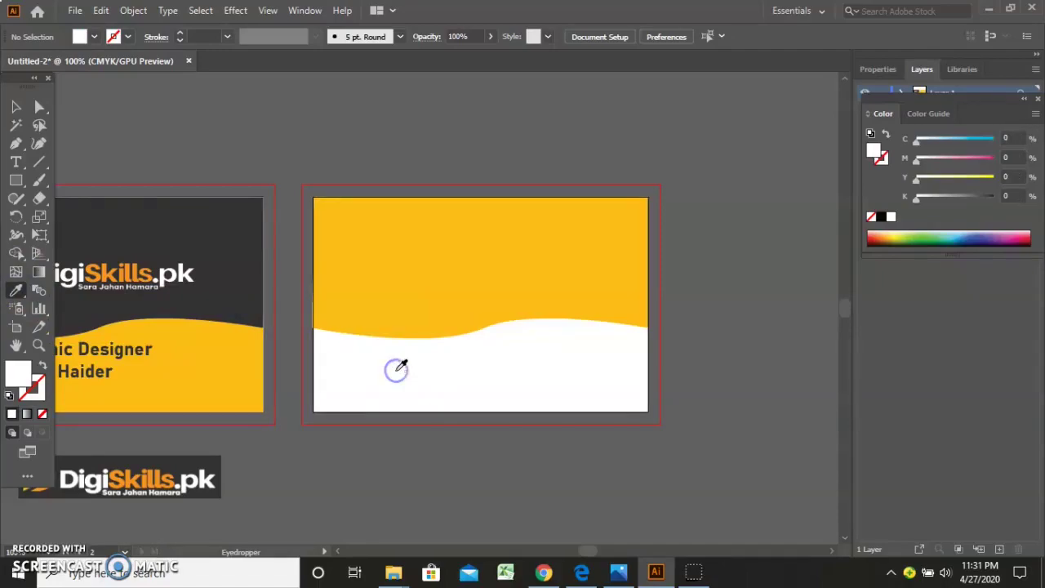
pyautogui.click(15, 107)
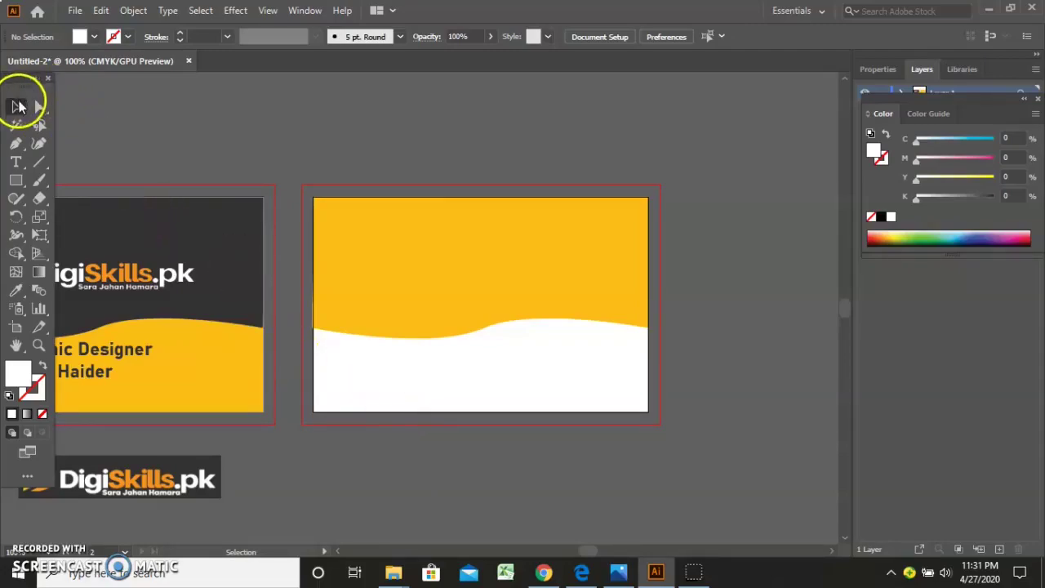
# Step: Draw a white rectangle over the whole back card, send it to back, and fit its left edge
pyautogui.click(16, 180)
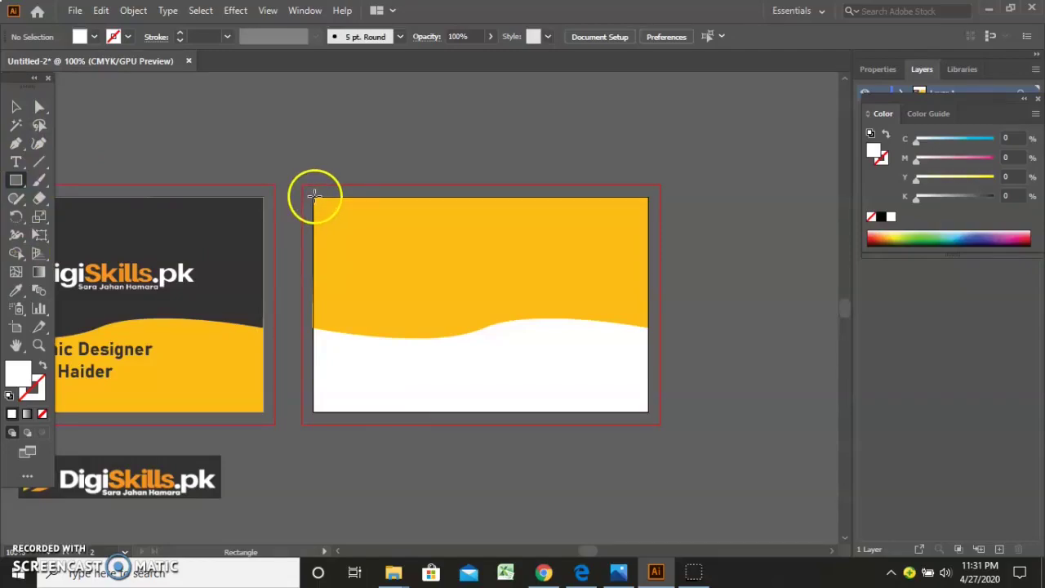
pyautogui.moveTo(343, 219); pyautogui.dragTo(647, 411)
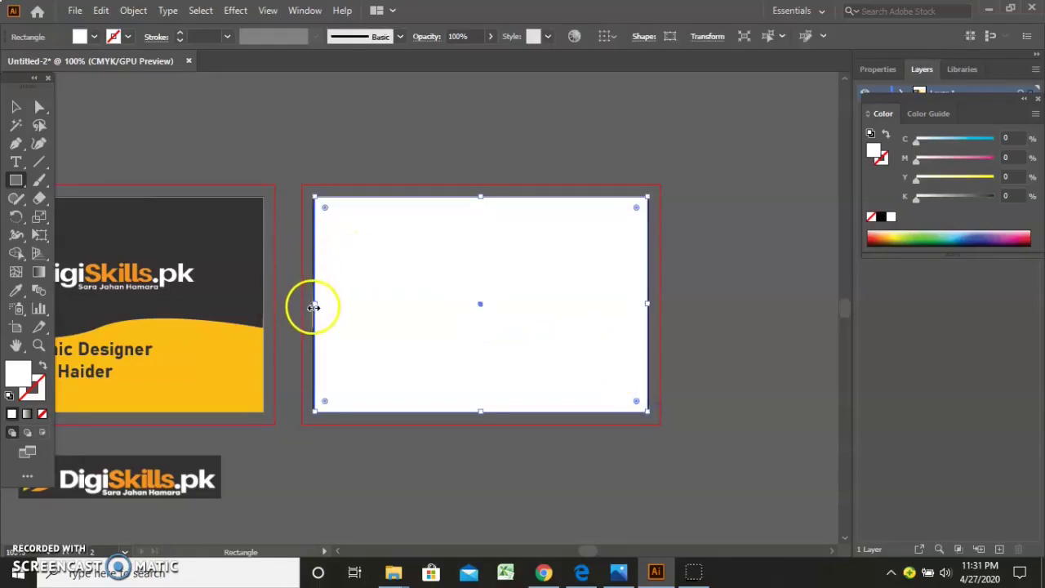
pyautogui.moveTo(315, 307); pyautogui.dragTo(310, 304)
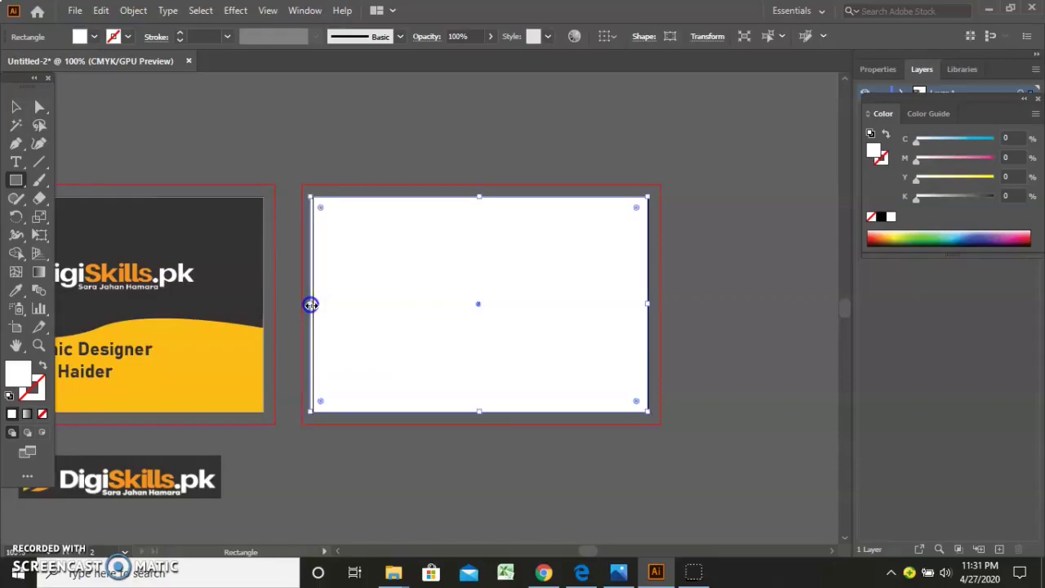
pyautogui.rightClick(488, 302)
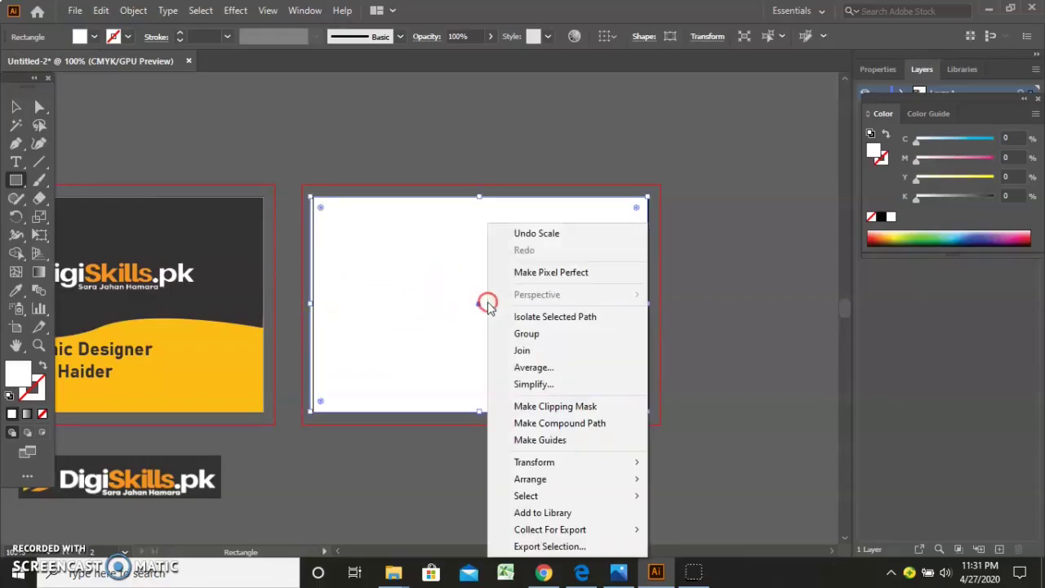
pyautogui.moveTo(563, 479)
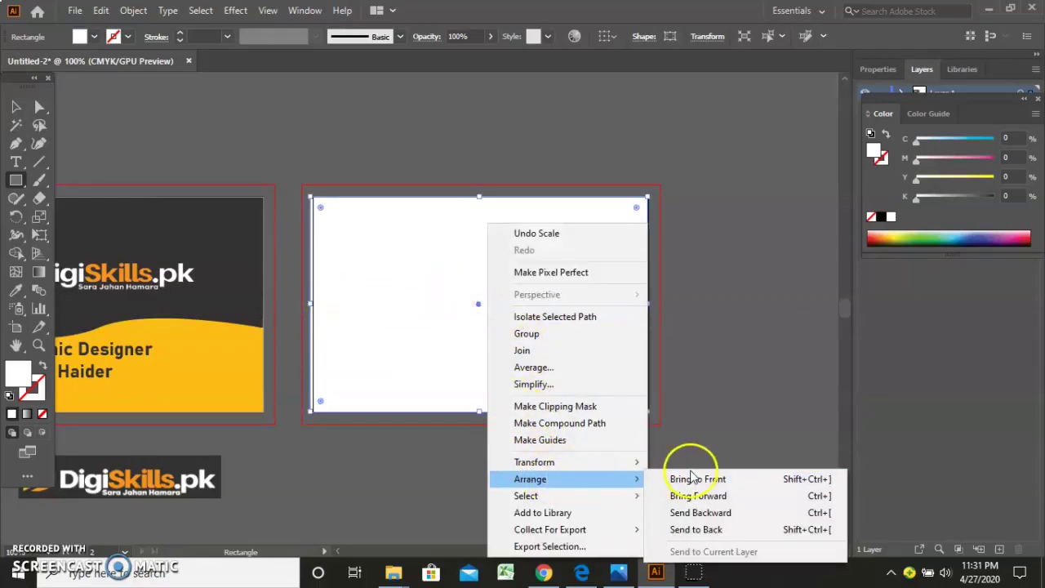
pyautogui.click(695, 529)
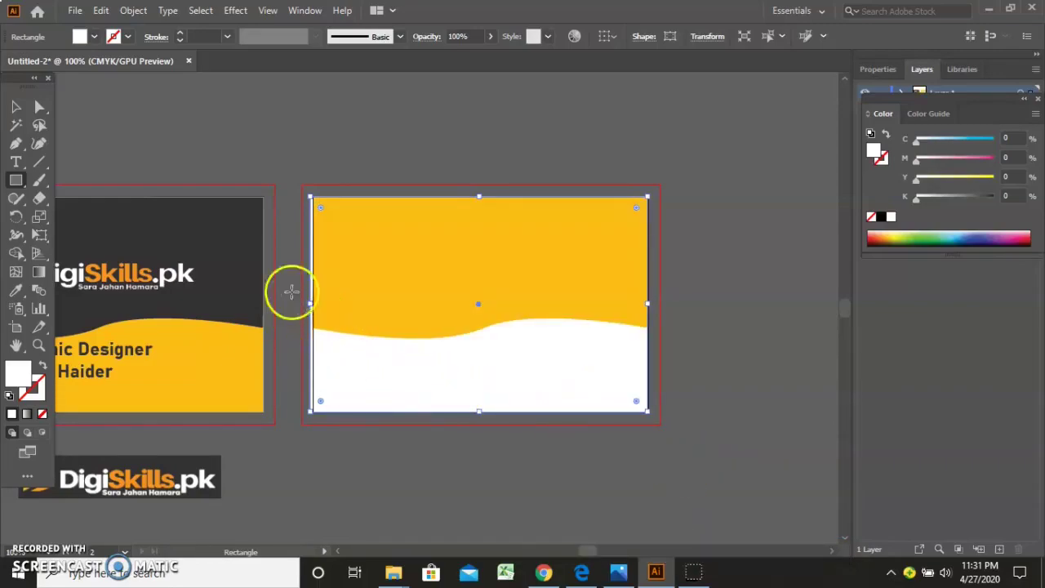
pyautogui.click(12, 106)
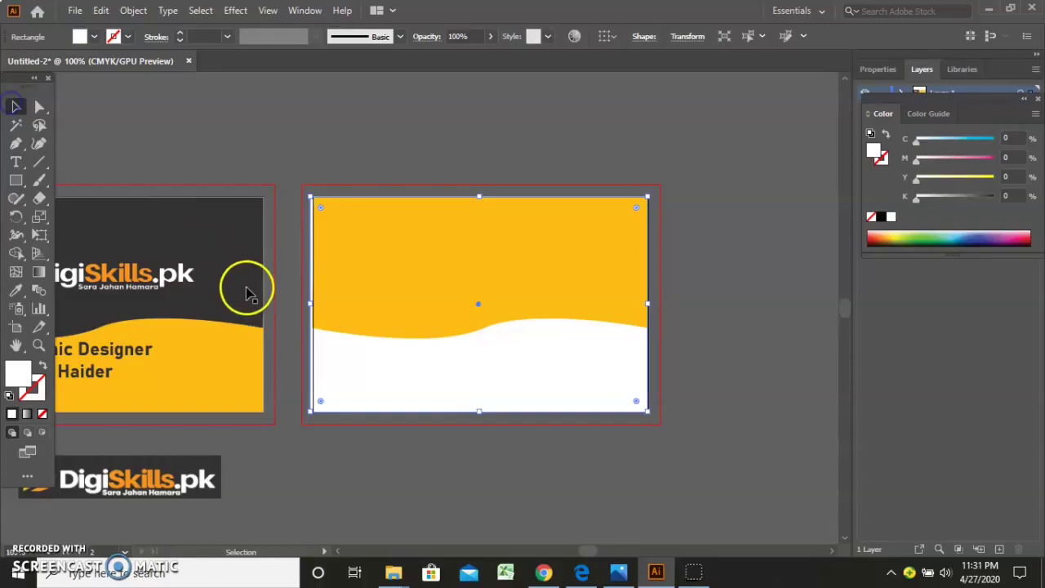
pyautogui.moveTo(309, 305); pyautogui.dragTo(311, 305)
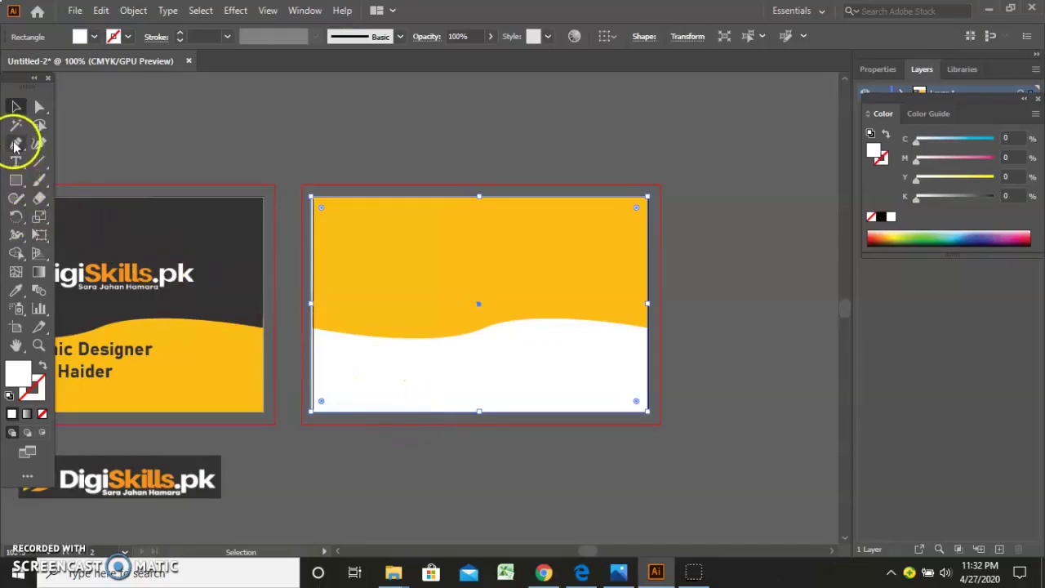
# Step: Fill the back card's rectangle with the front card's dark grey via Eyedropper
pyautogui.click(16, 289)
pyautogui.click(184, 296)
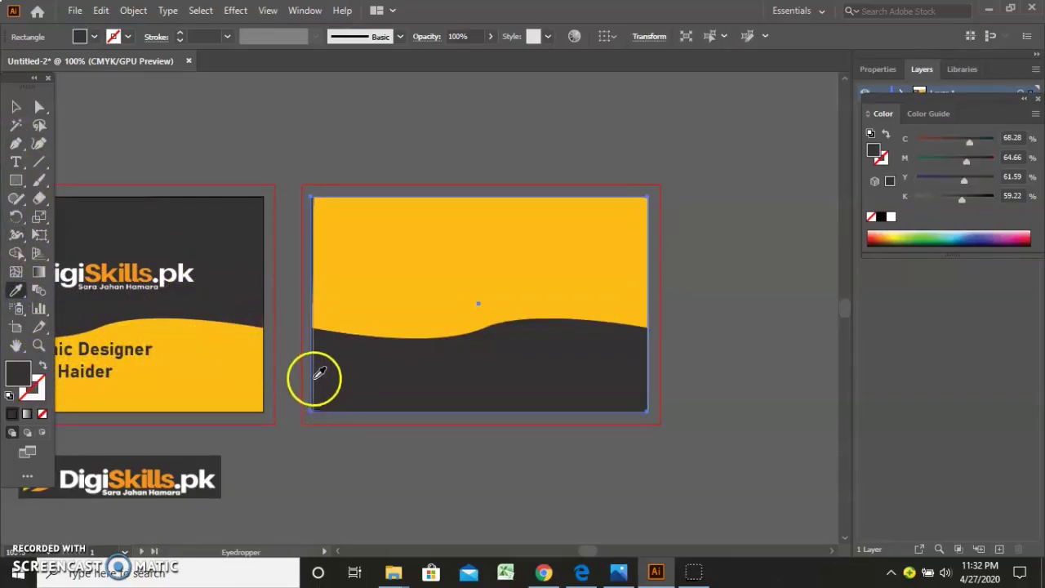
pyautogui.click(17, 109)
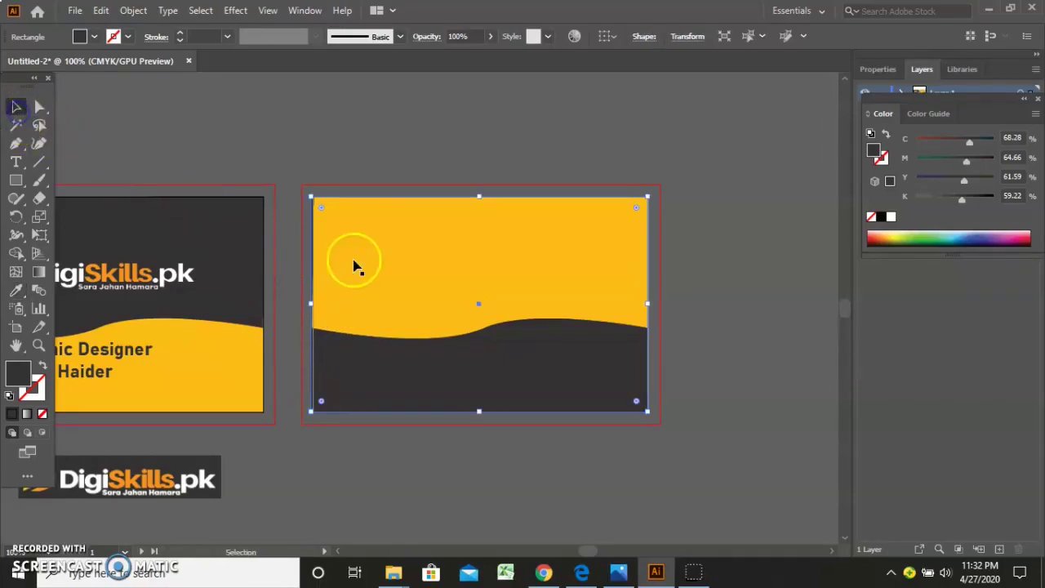
# Step: Drag the back card's yellow wave top-left anchor onto the card corner
pyautogui.click(408, 262)
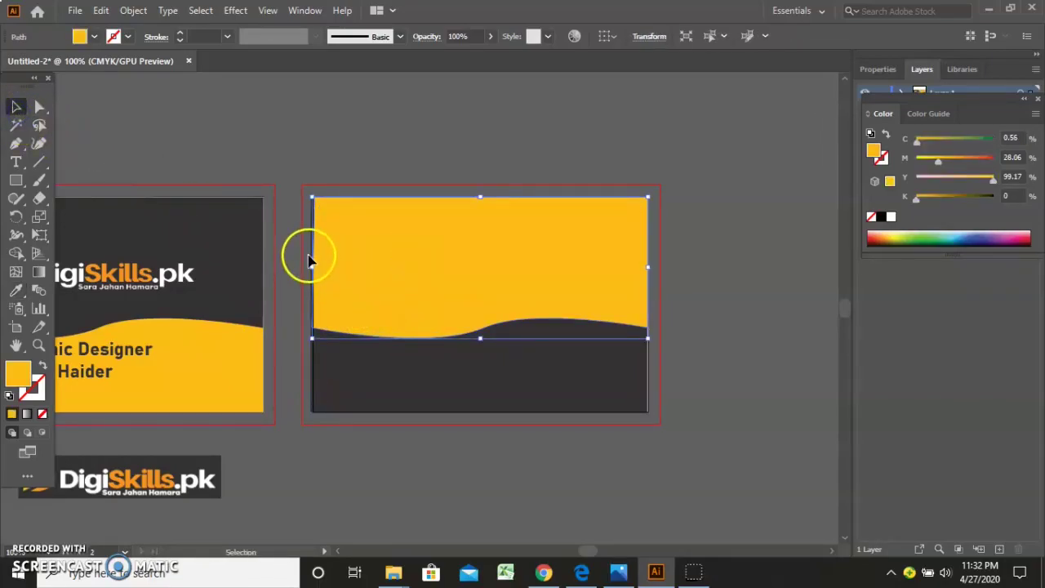
pyautogui.click(38, 116)
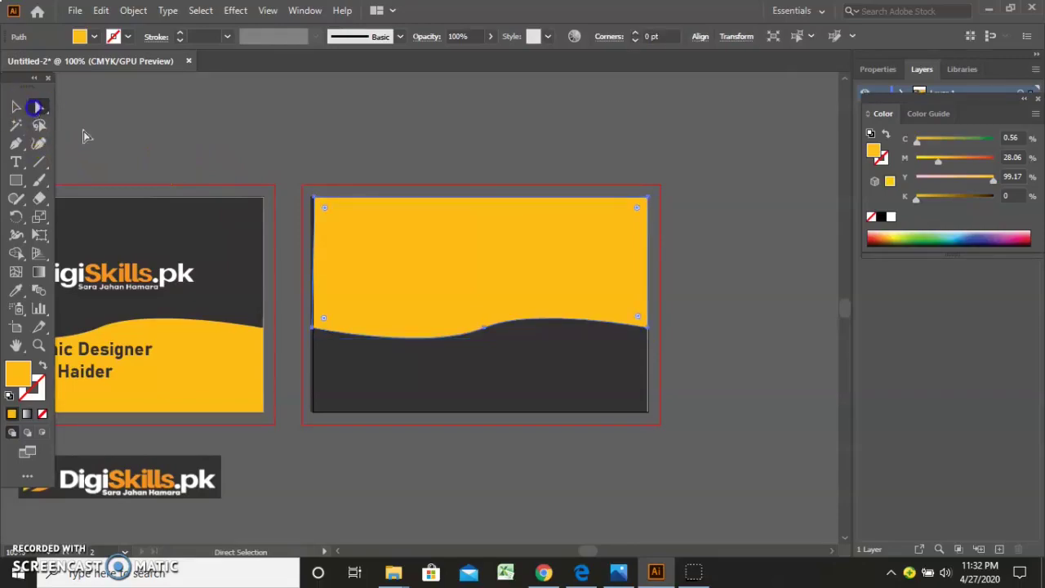
pyautogui.click(315, 200)
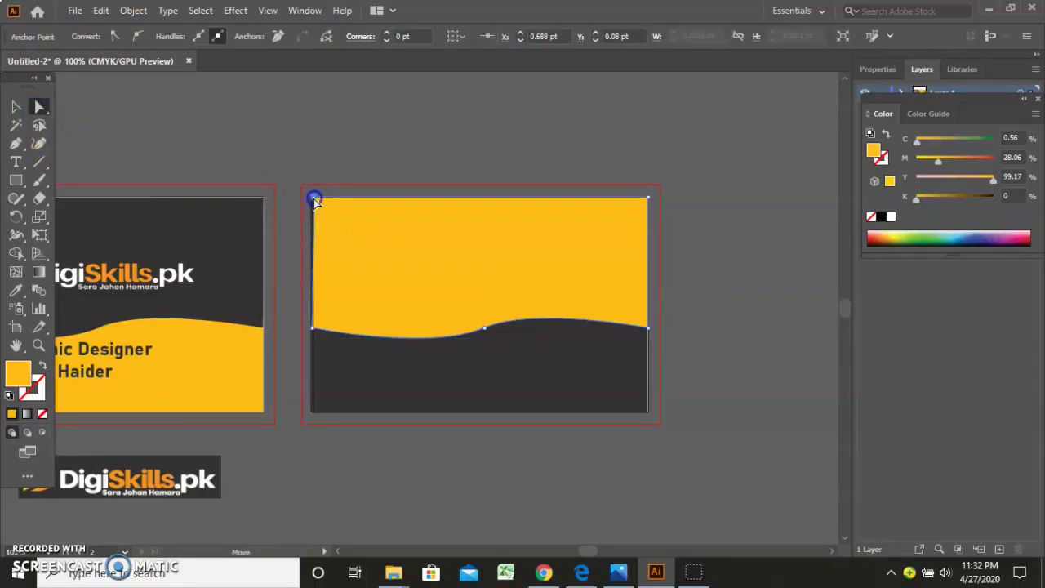
pyautogui.moveTo(313, 202); pyautogui.dragTo(317, 207)
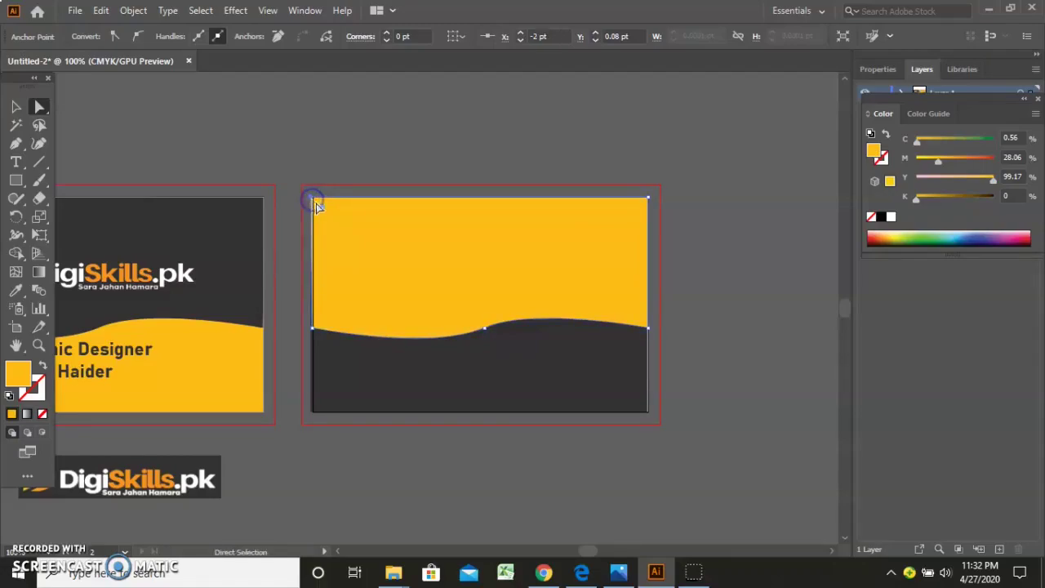
pyautogui.click(766, 342)
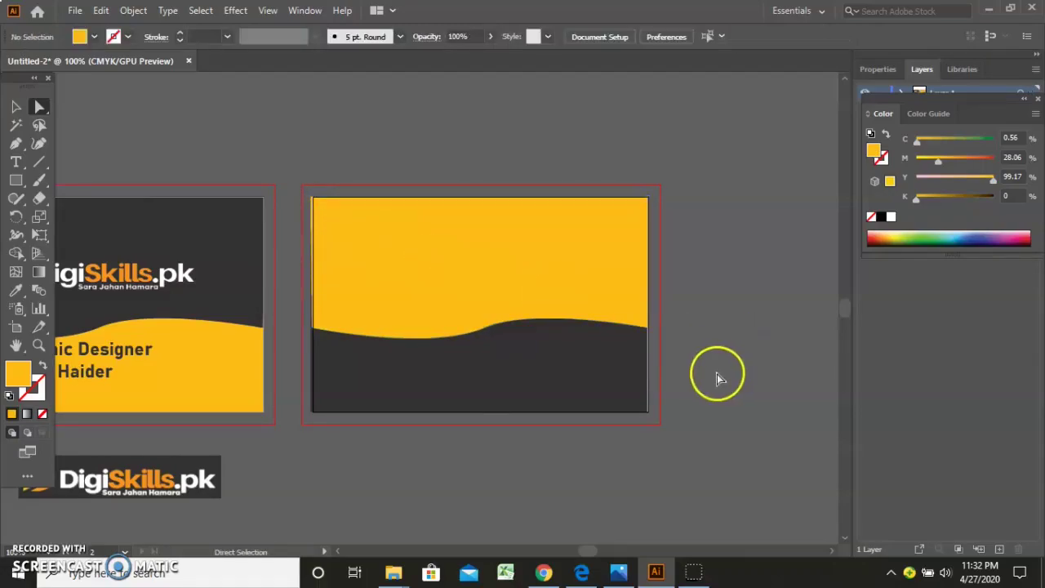
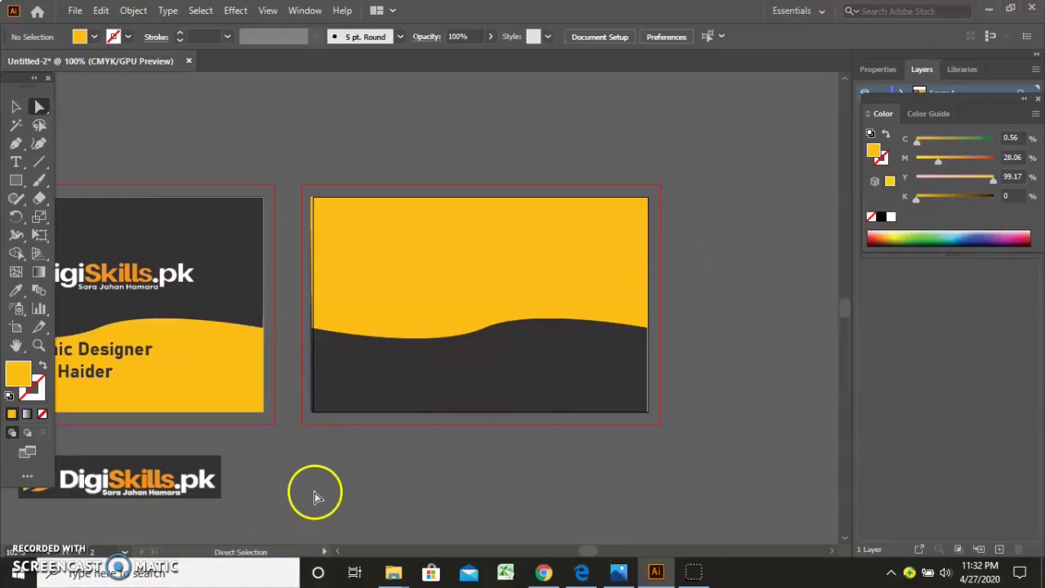
# Step: Launch Character Map and collect the Wingdings phone, envelope and computer glyphs
pyautogui.press('super+r')
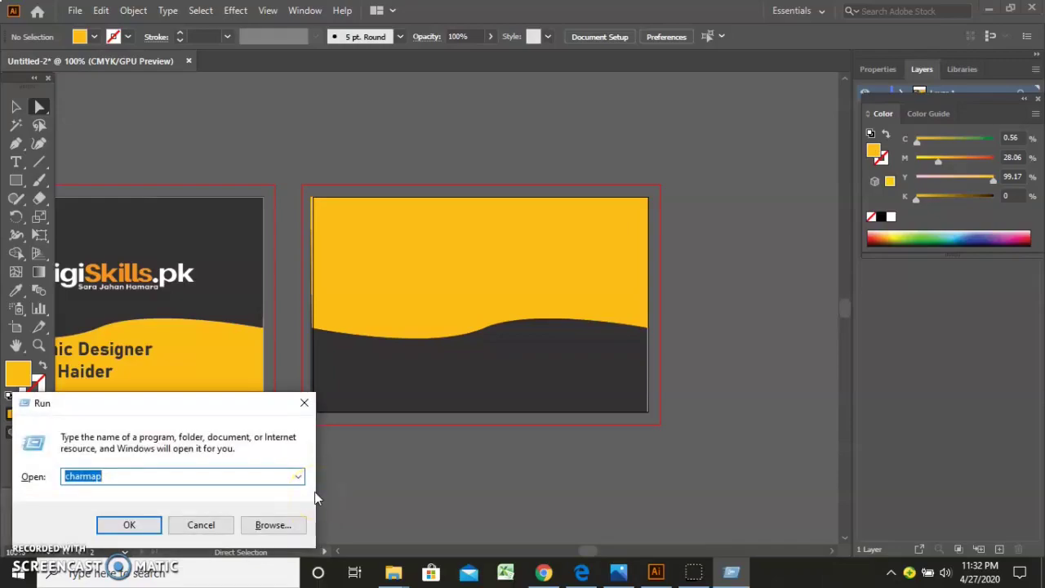
pyautogui.press('Return')
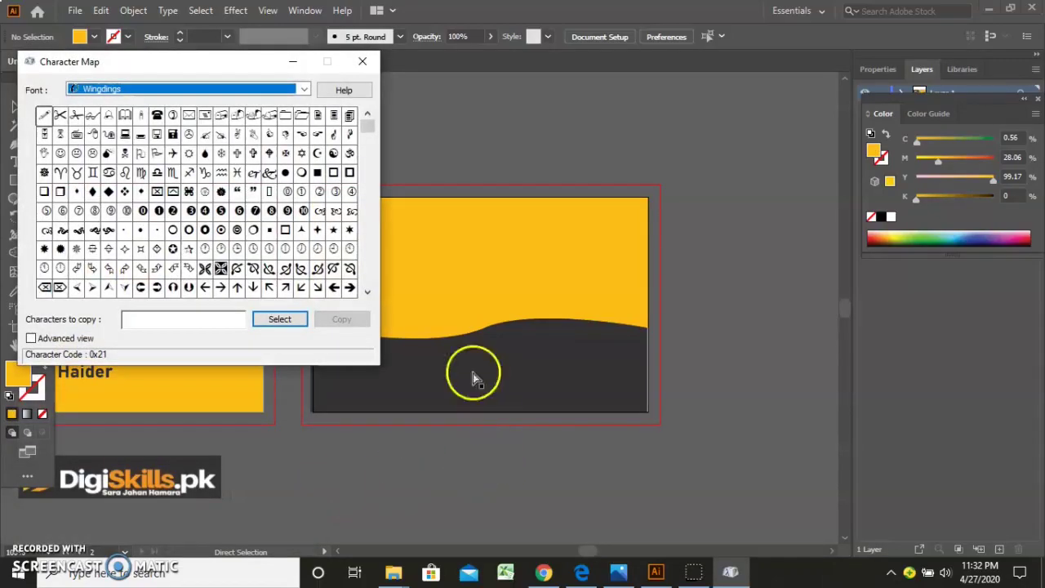
pyautogui.click(172, 117)
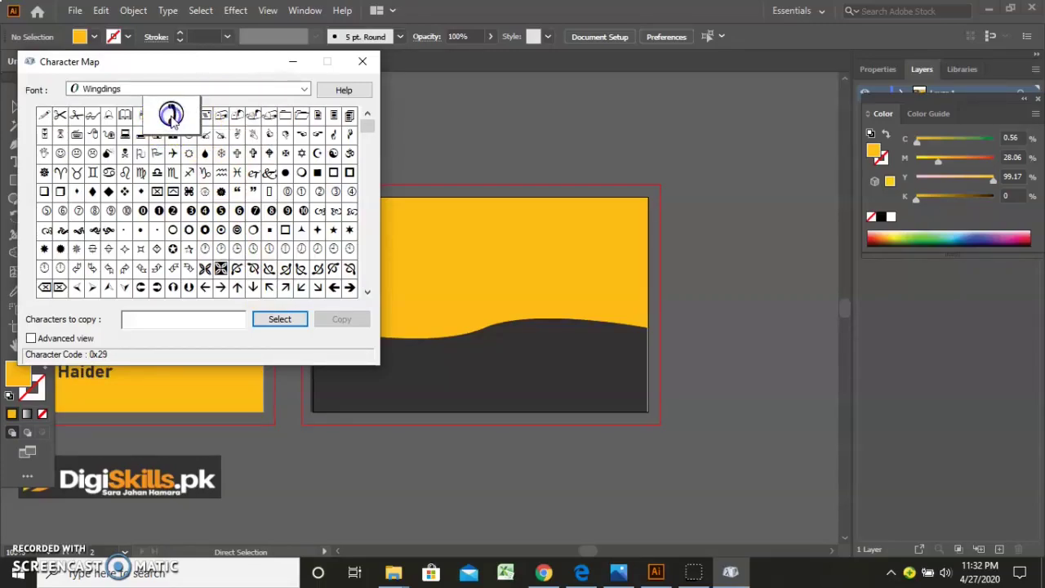
pyautogui.doubleClick(172, 115)
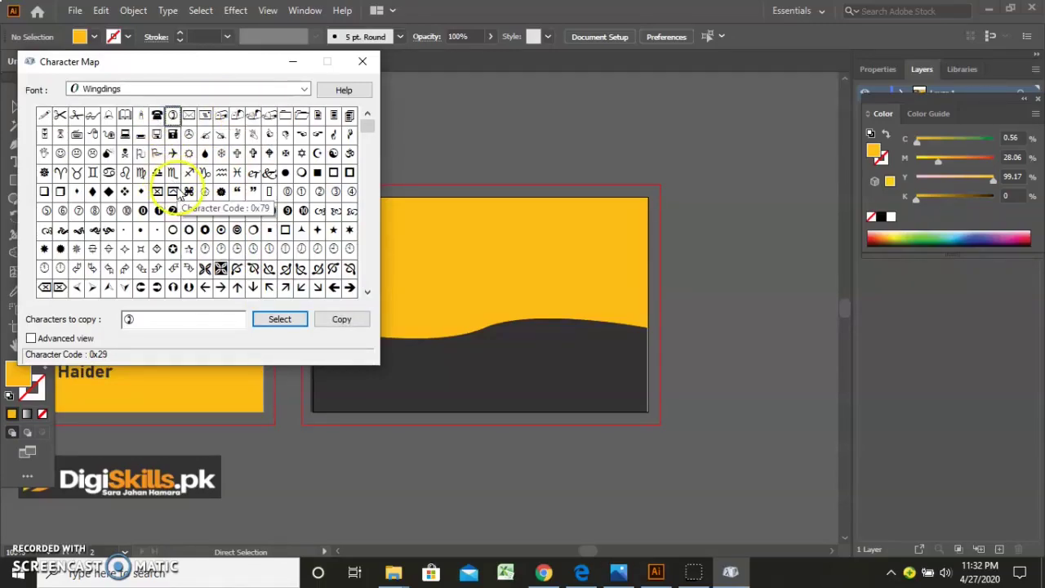
pyautogui.click(188, 116)
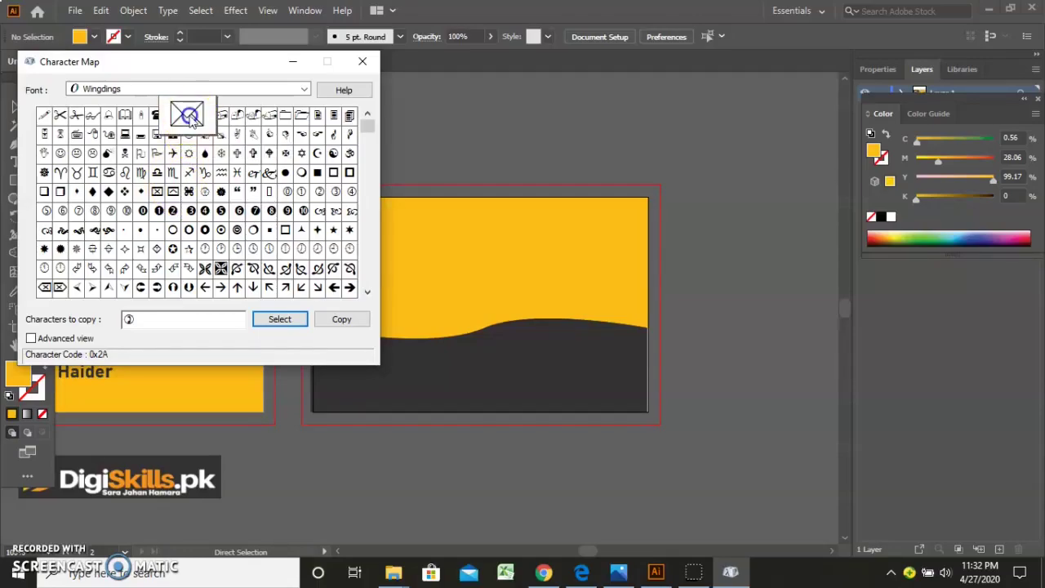
pyautogui.doubleClick(188, 116)
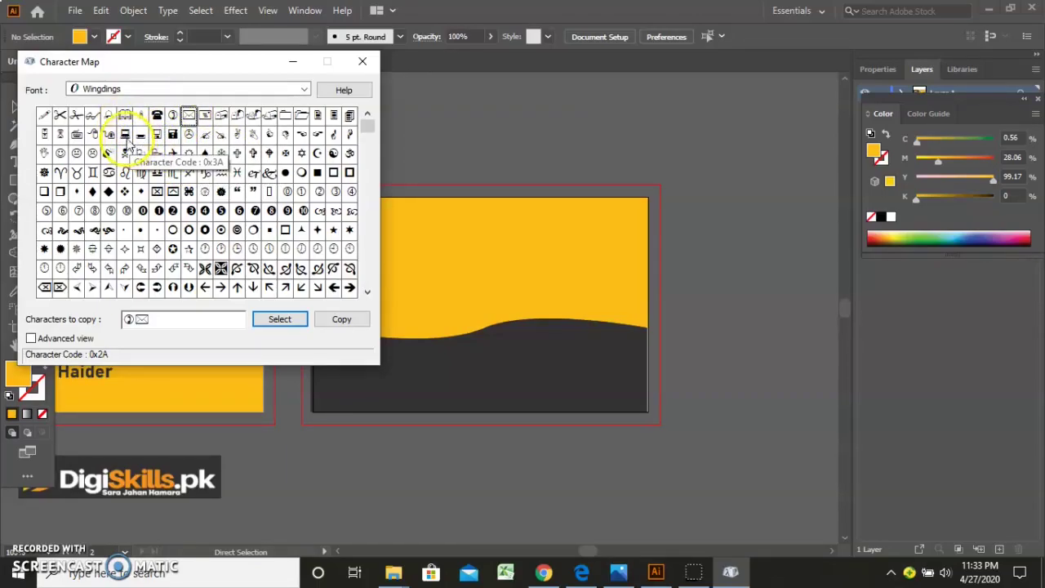
pyautogui.click(126, 136)
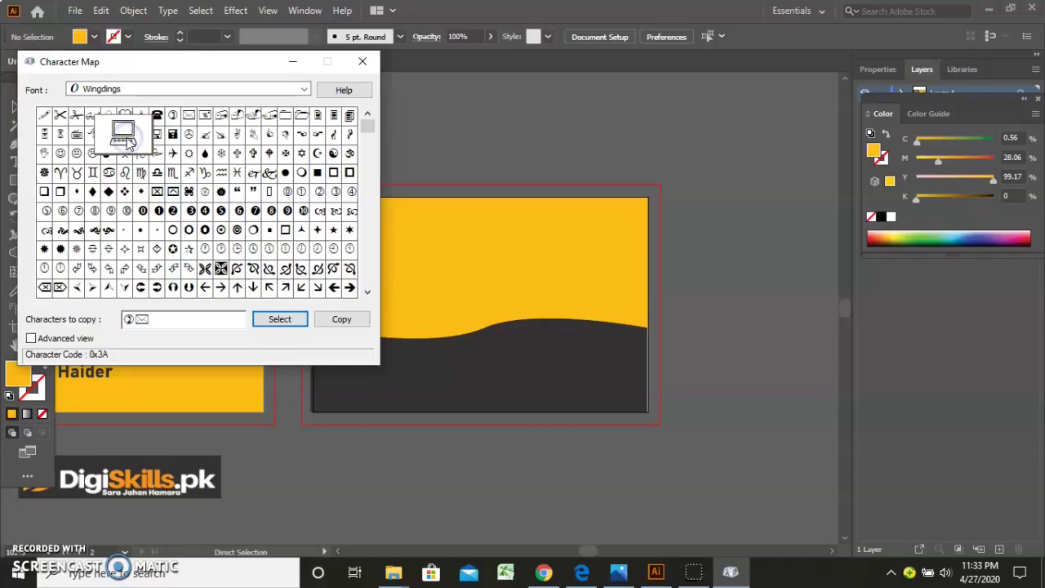
pyautogui.doubleClick(127, 137)
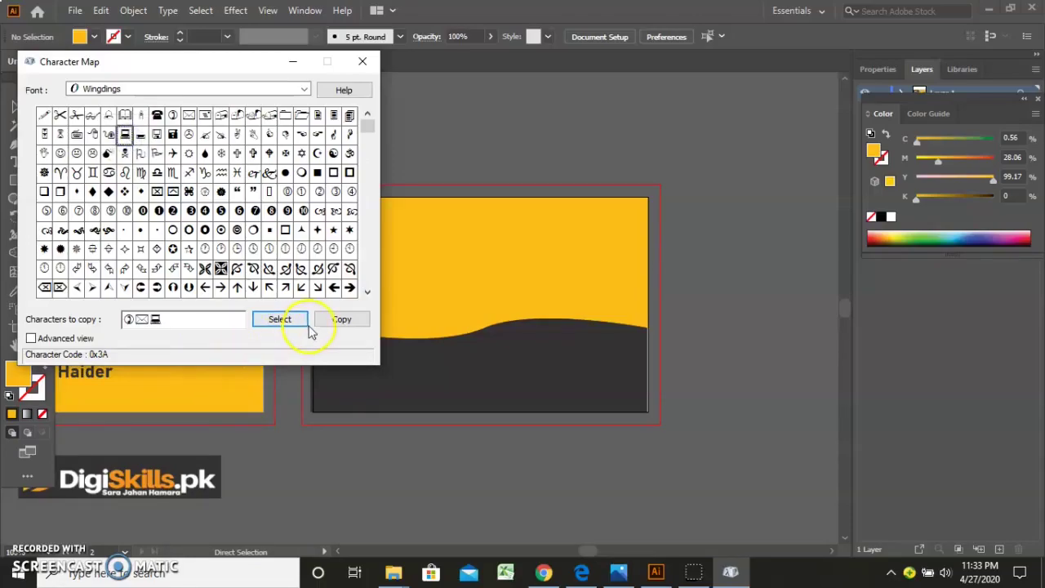
# Step: Copy the three collected symbols to the clipboard and close Character Map
pyautogui.click(281, 320)
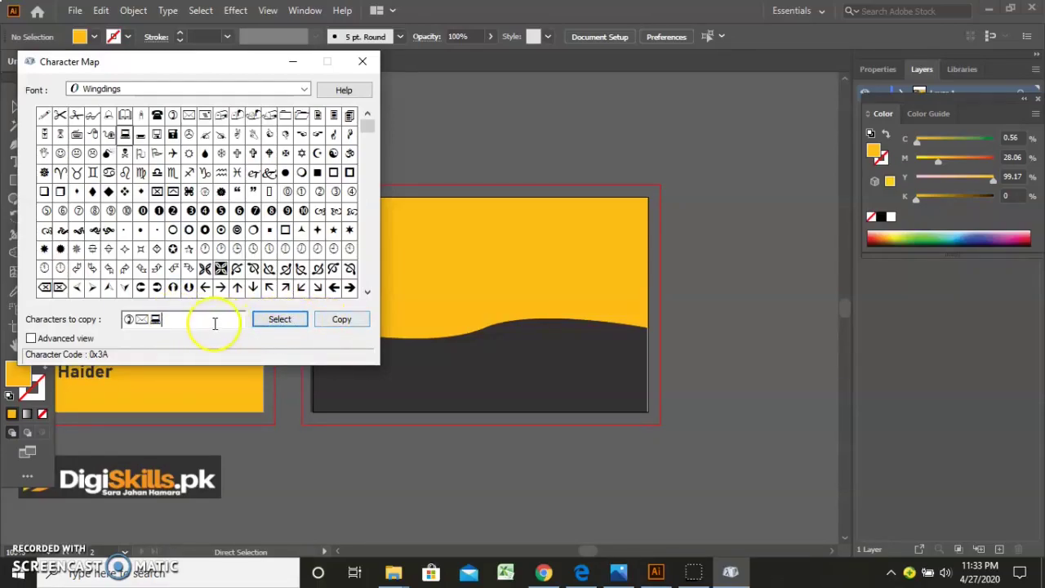
pyautogui.click(177, 320)
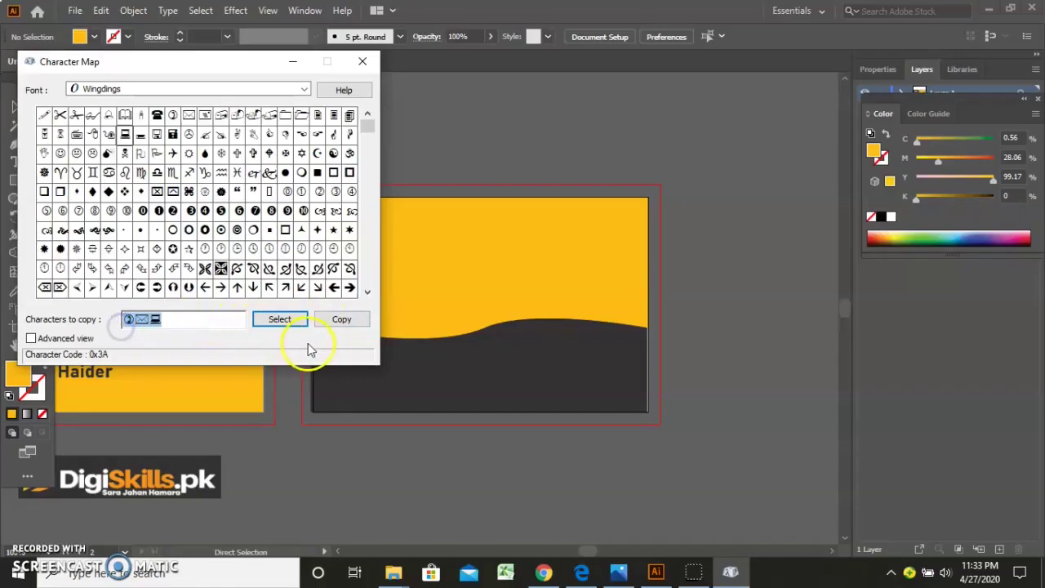
pyautogui.click(331, 320)
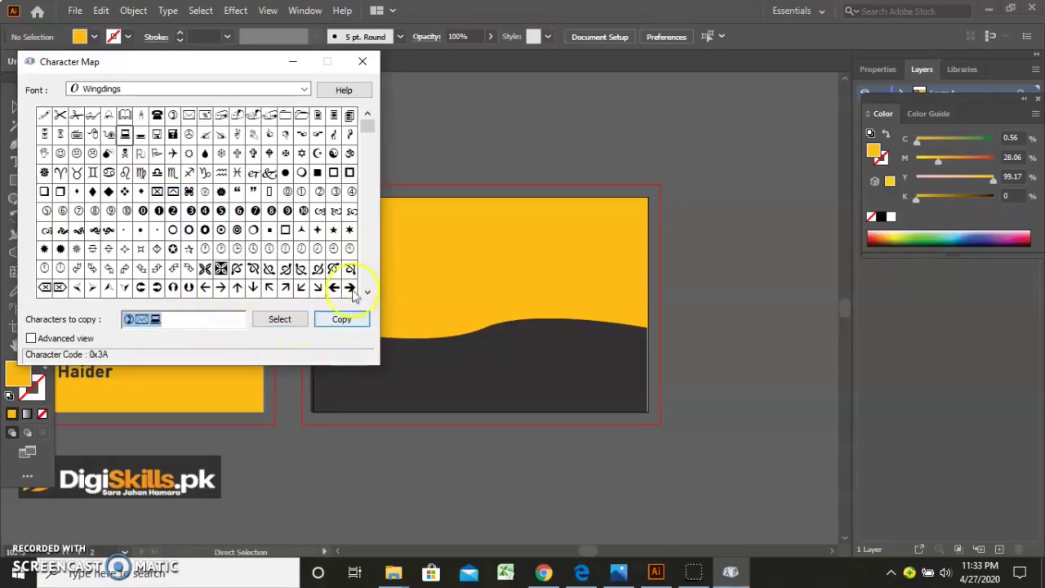
pyautogui.click(306, 59)
# Step: Paste the copied symbols onto the yellow card face and select them
pyautogui.click(483, 223)
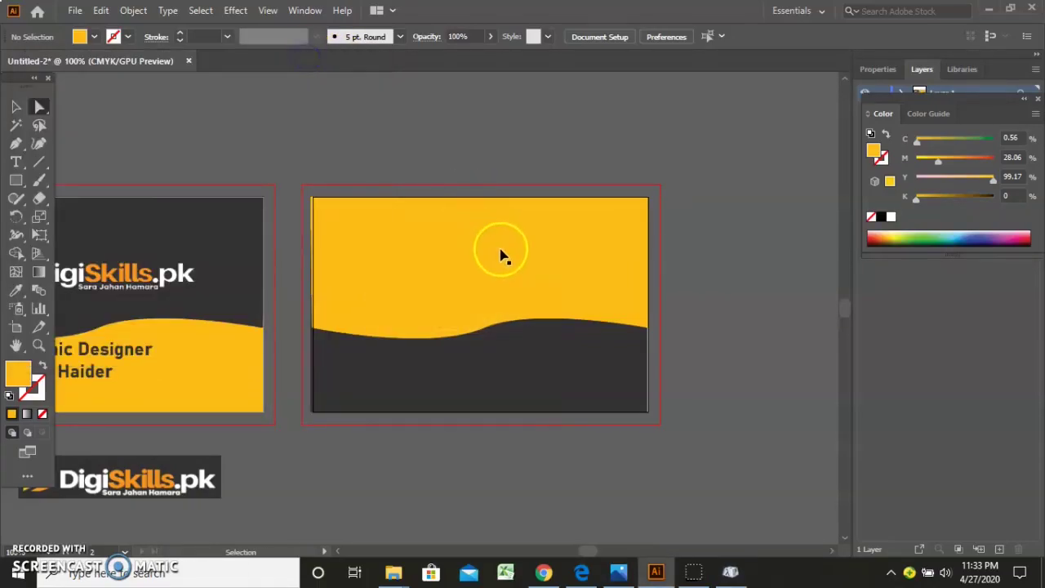
pyautogui.hotkey('ctrl', 'v')
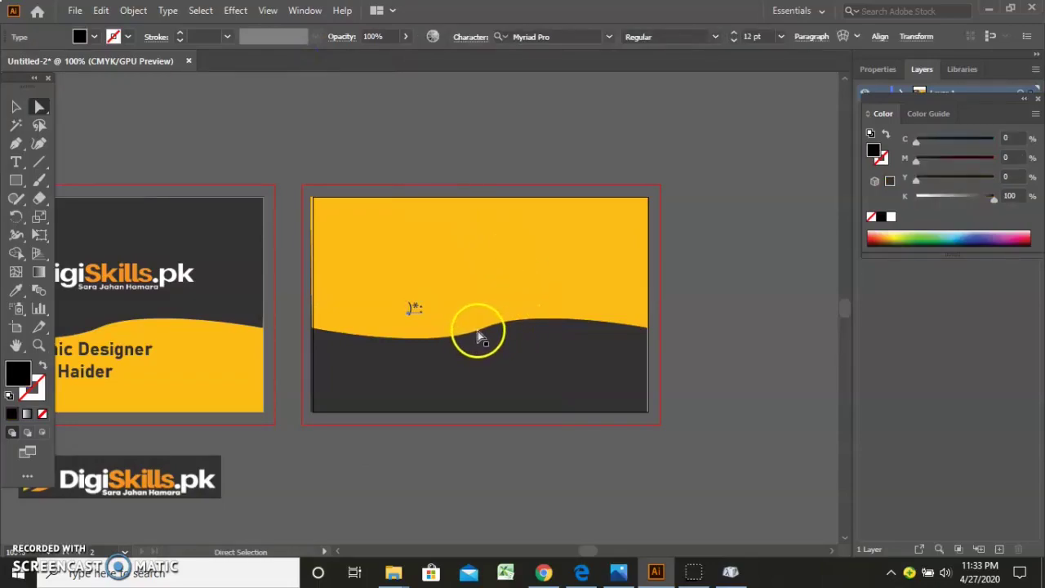
pyautogui.click(17, 111)
pyautogui.click(416, 308)
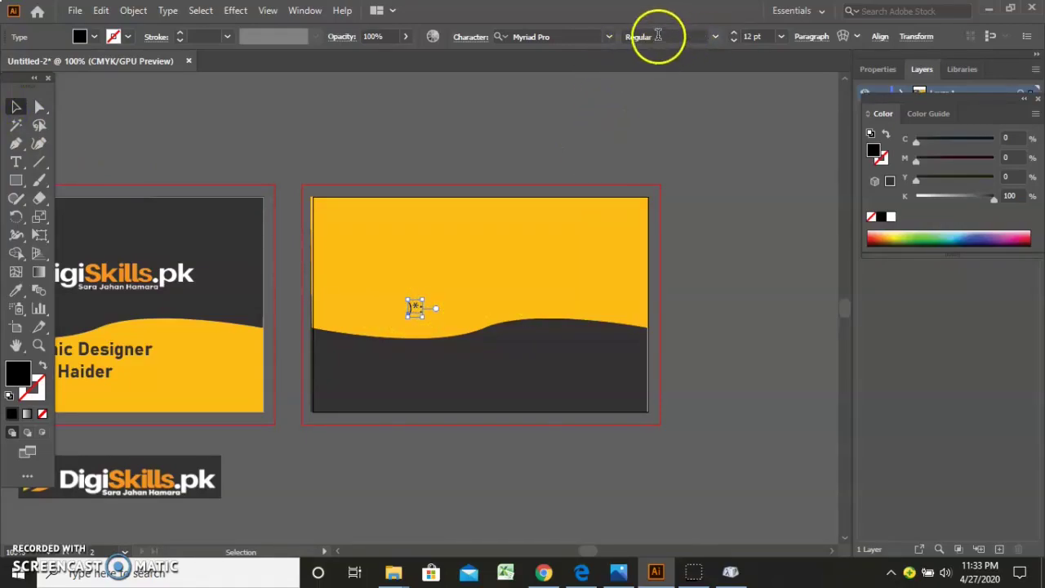
# Step: Set the pasted symbol text to the Wingdings font
pyautogui.click(608, 37)
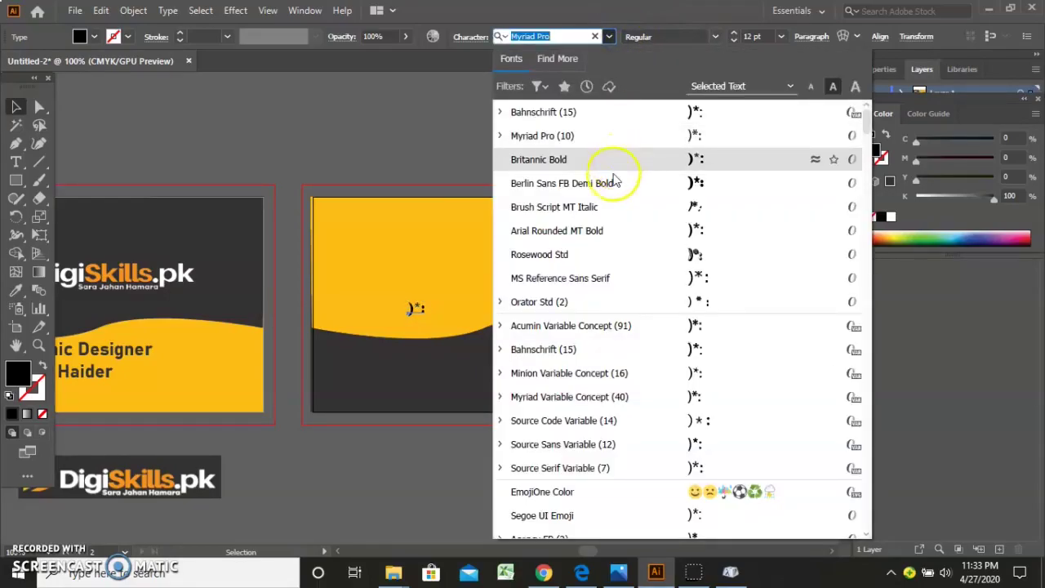
pyautogui.scroll(-5, 616, 212)
pyautogui.scroll(-8, 616, 278)
pyautogui.scroll(-7, 616, 326)
pyautogui.scroll(-8, 620, 344)
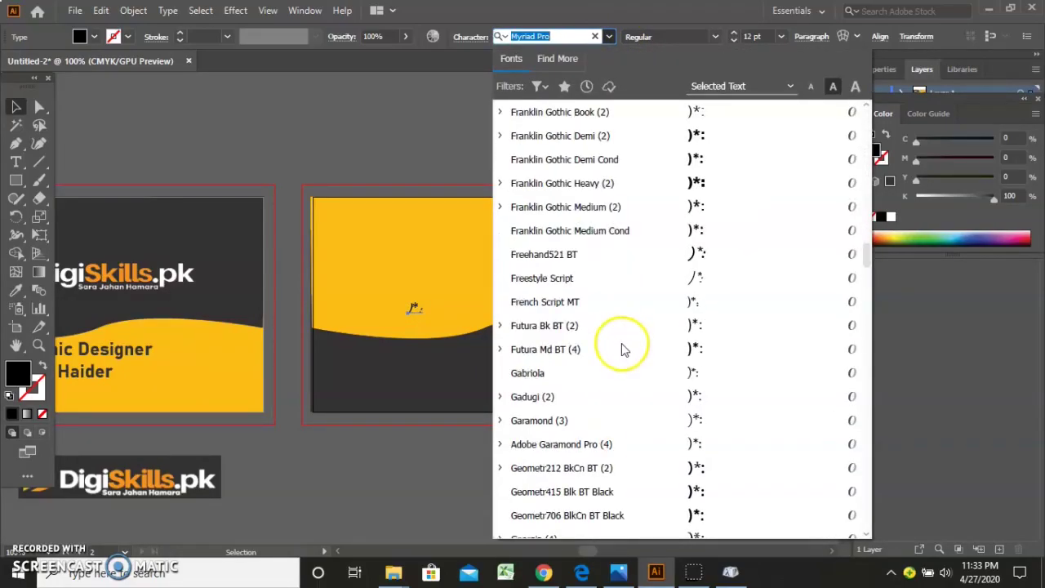
pyautogui.scroll(-9, 623, 345)
pyautogui.scroll(-8, 625, 359)
pyautogui.scroll(-9, 629, 354)
pyautogui.scroll(-8, 626, 363)
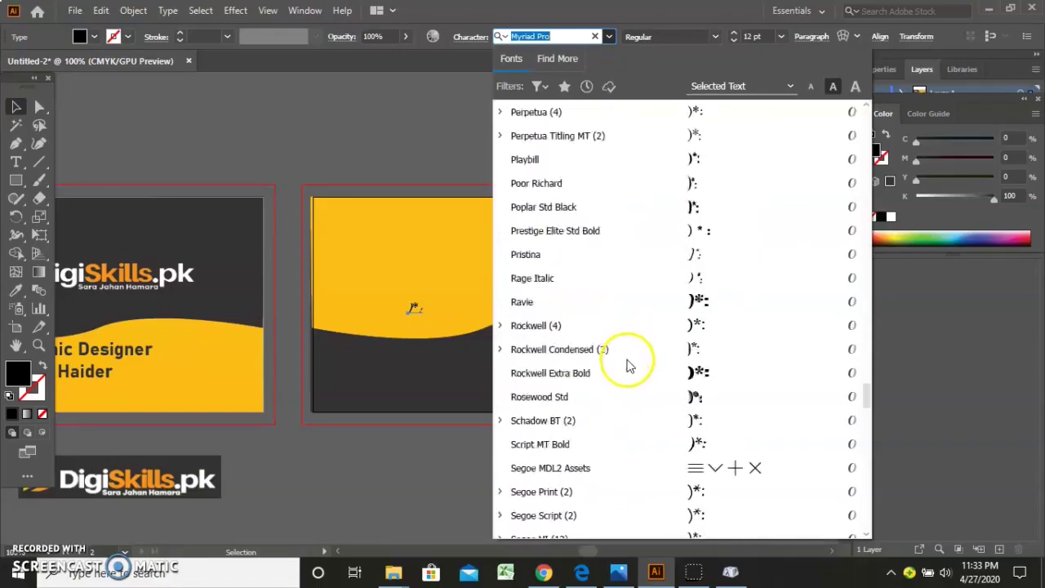
pyautogui.scroll(-8, 626, 362)
pyautogui.scroll(-8, 626, 365)
pyautogui.scroll(-8, 626, 365)
pyautogui.scroll(-8, 628, 368)
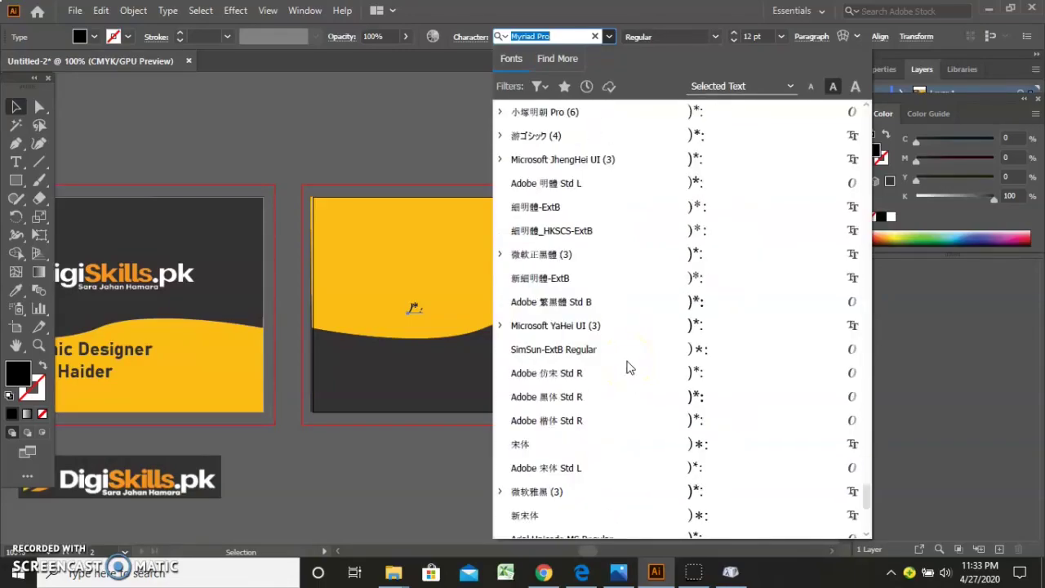
pyautogui.scroll(-8, 629, 367)
pyautogui.scroll(-6, 629, 367)
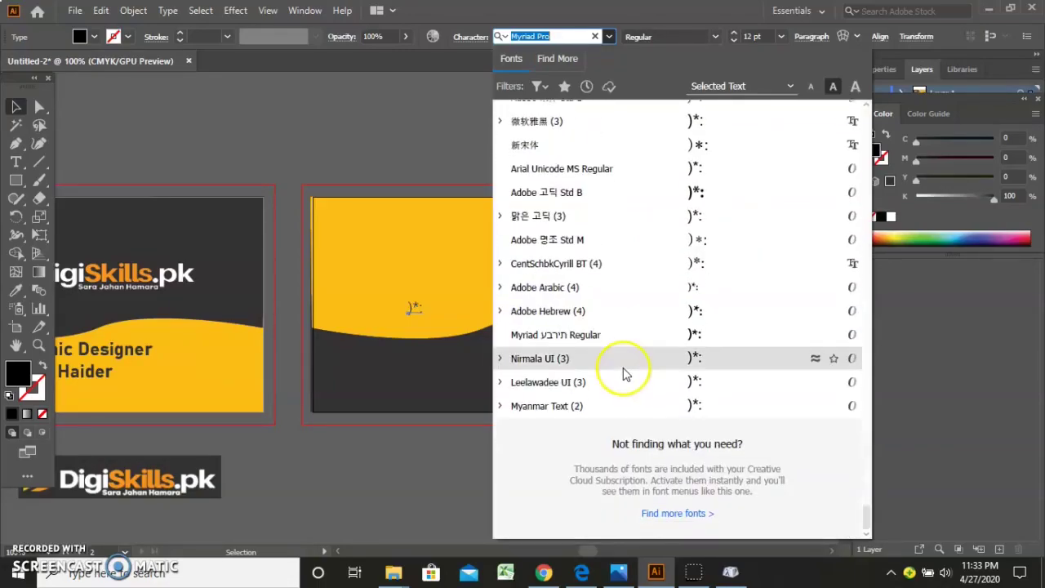
pyautogui.scroll(5, 627, 368)
pyautogui.scroll(2, 626, 372)
pyautogui.scroll(4, 625, 374)
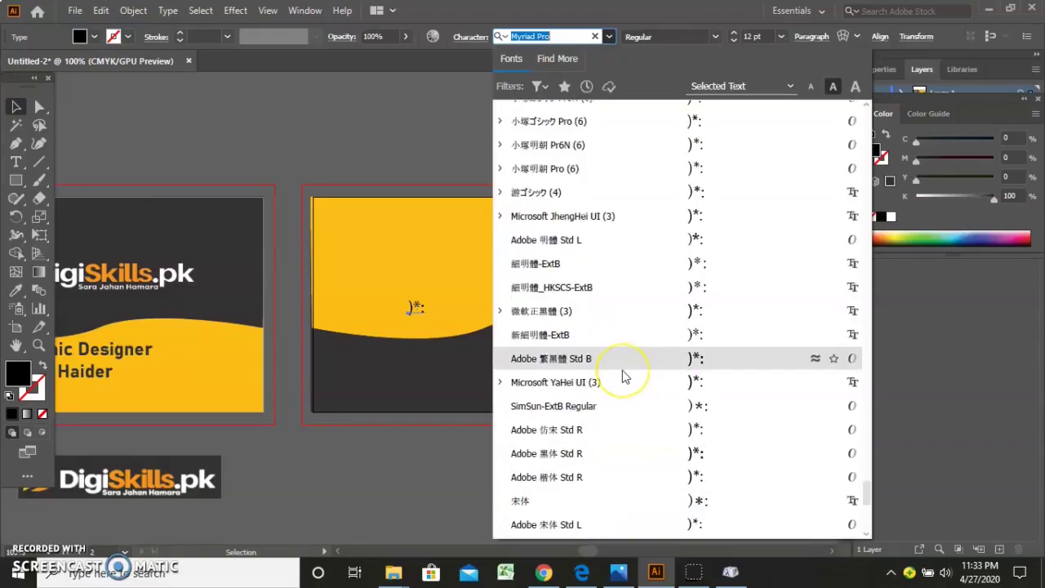
pyautogui.scroll(3, 623, 376)
pyautogui.scroll(2, 622, 370)
pyautogui.scroll(3, 622, 370)
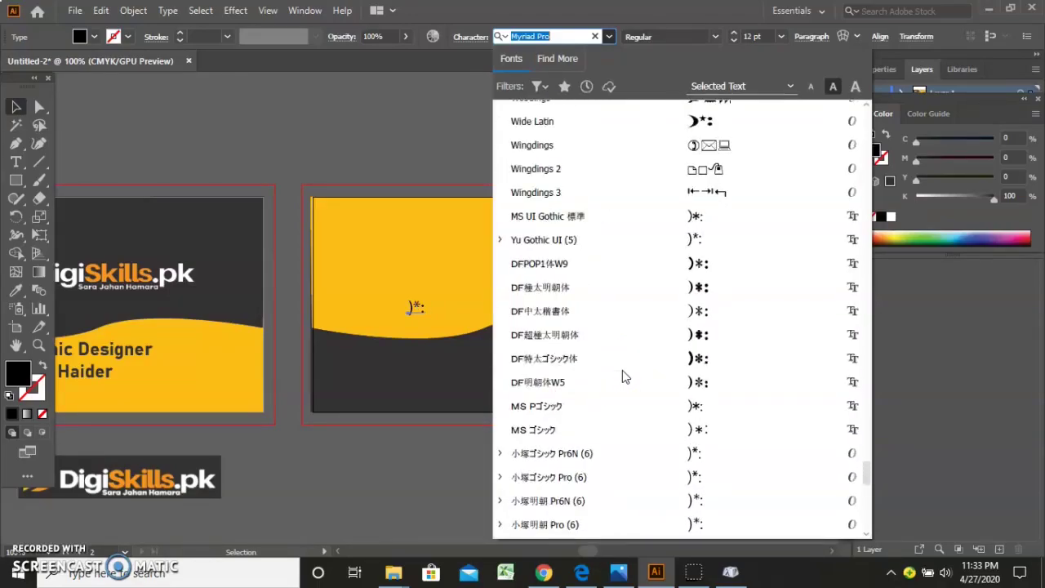
pyautogui.scroll(2, 622, 371)
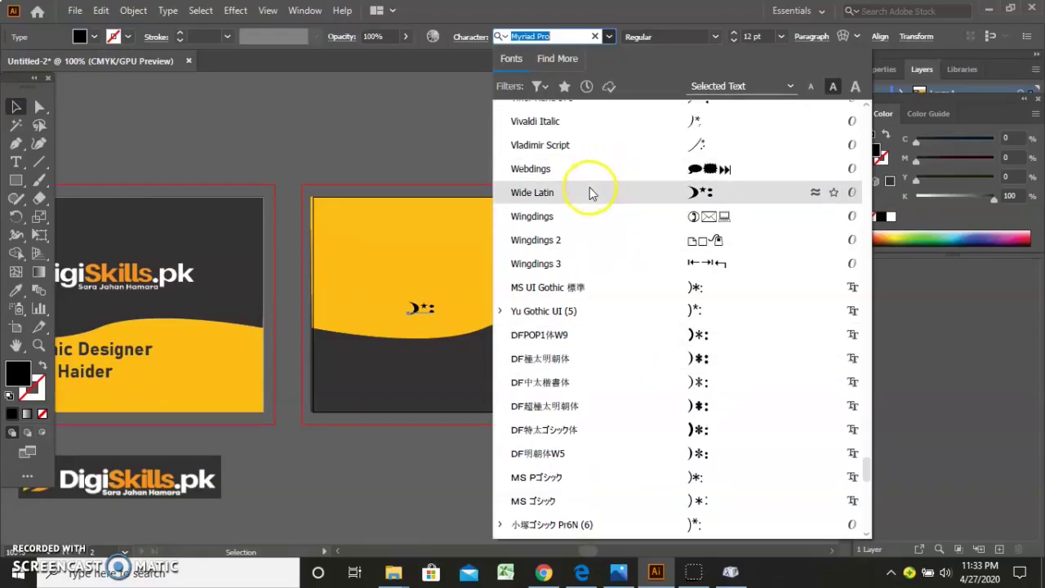
pyautogui.click(573, 225)
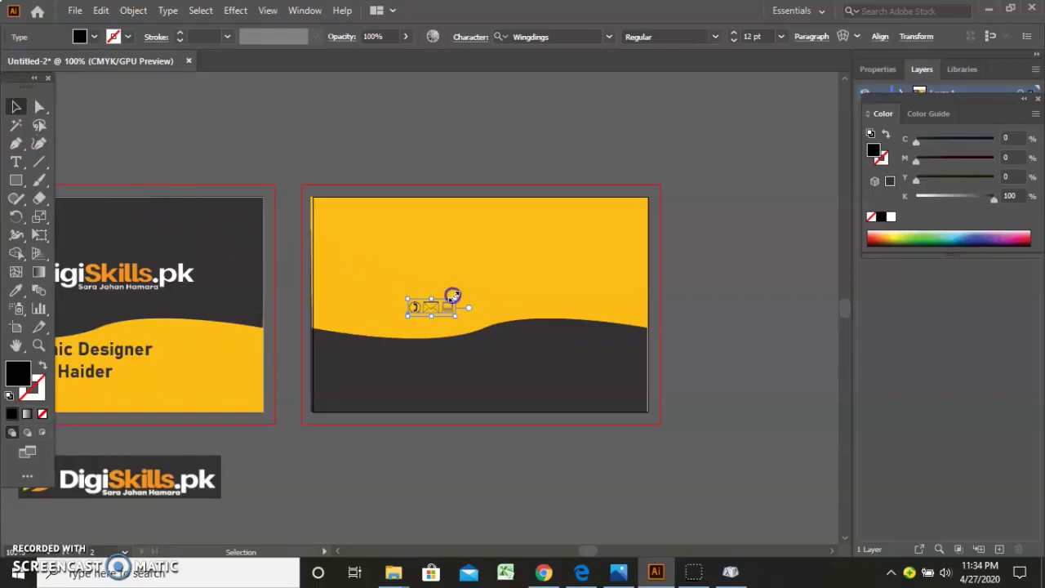
# Step: Enlarge the icon text and move it up and left on the card
pyautogui.moveTo(457, 293); pyautogui.dragTo(508, 280)
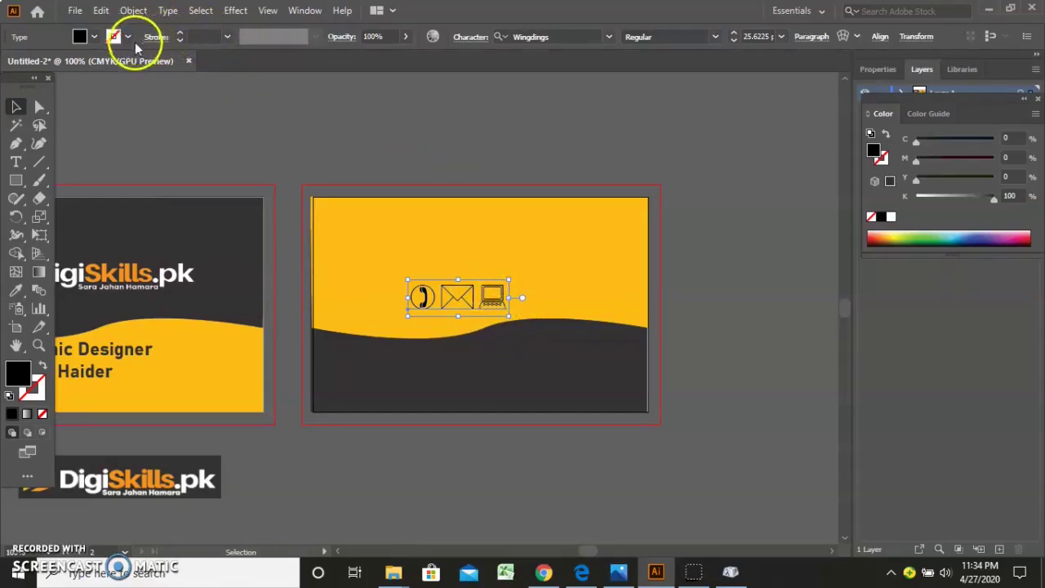
pyautogui.moveTo(462, 302); pyautogui.dragTo(392, 280)
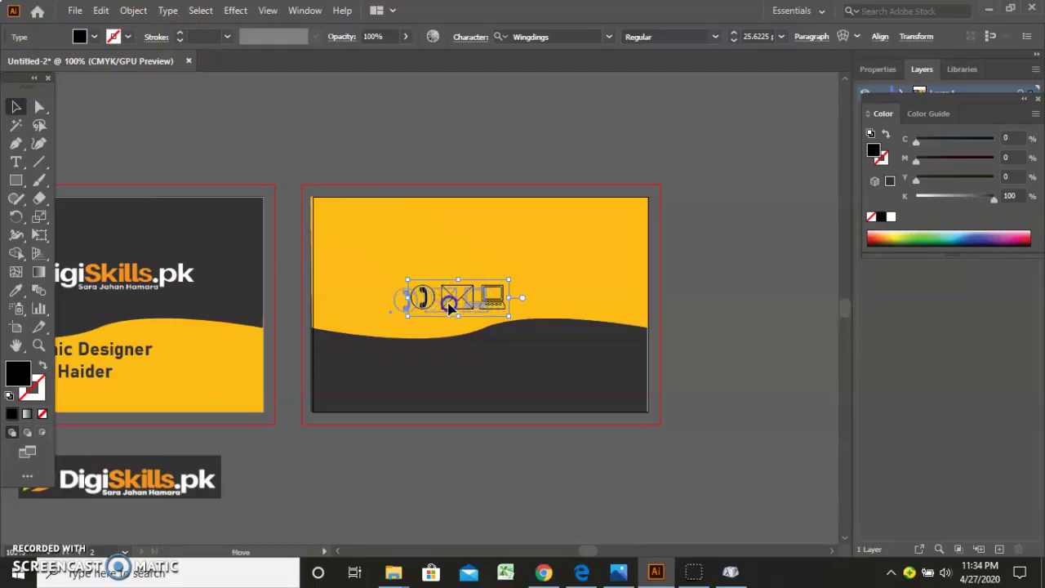
pyautogui.click(738, 254)
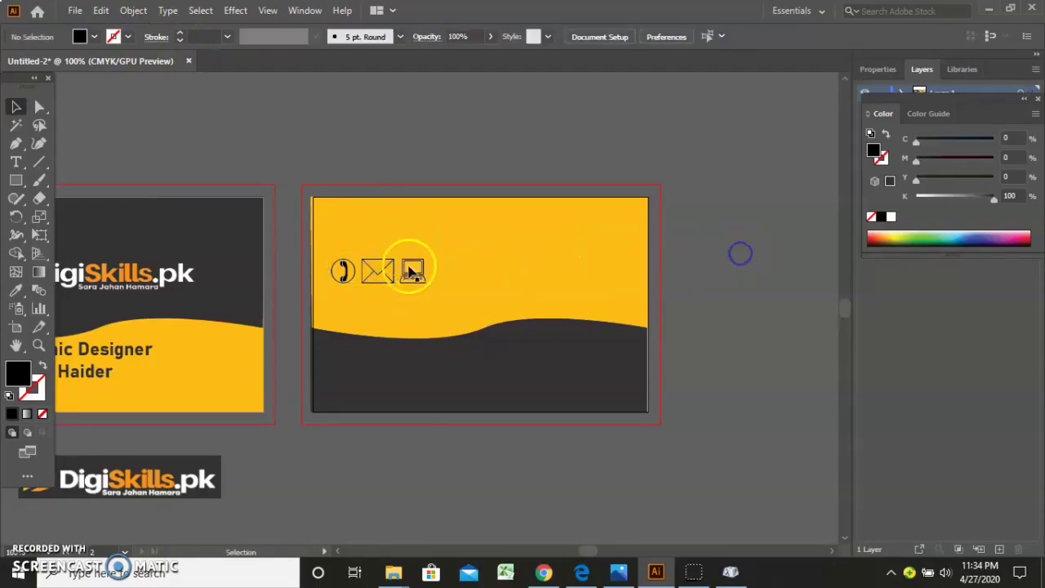
pyautogui.click(343, 274)
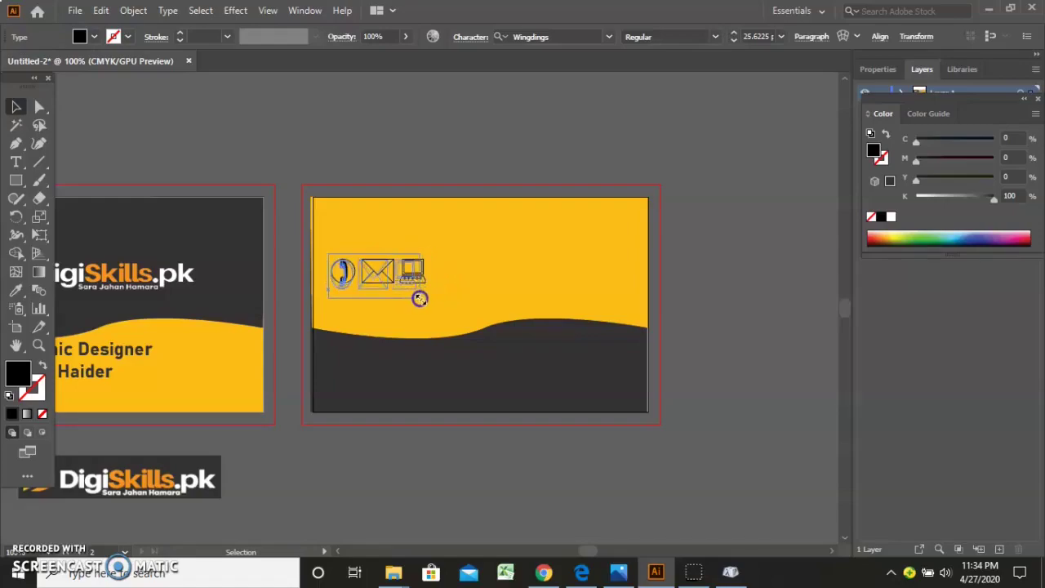
pyautogui.moveTo(428, 290); pyautogui.dragTo(412, 309)
pyautogui.hotkey('ctrl', 'z')
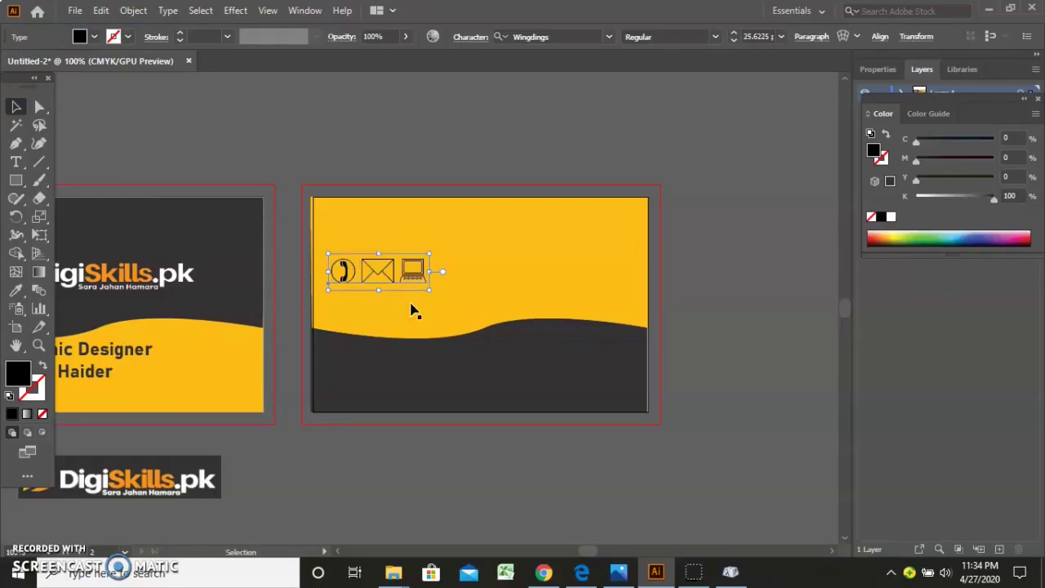
pyautogui.click(430, 259)
# Step: Rotate the icon text so phone, envelope and computer lie in one horizontal row
pyautogui.moveTo(435, 267); pyautogui.dragTo(382, 321)
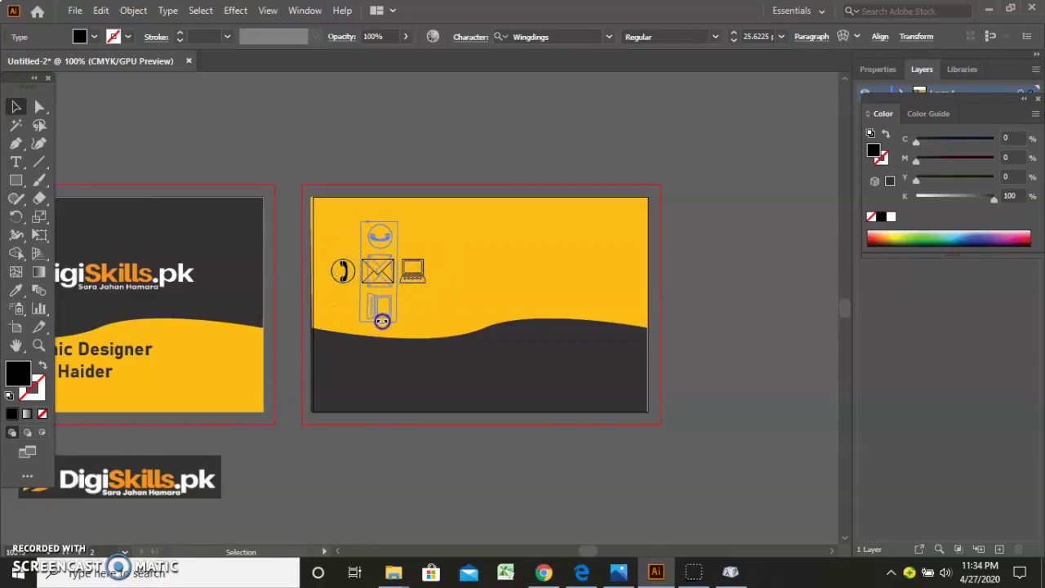
pyautogui.moveTo(382, 321); pyautogui.dragTo(390, 319)
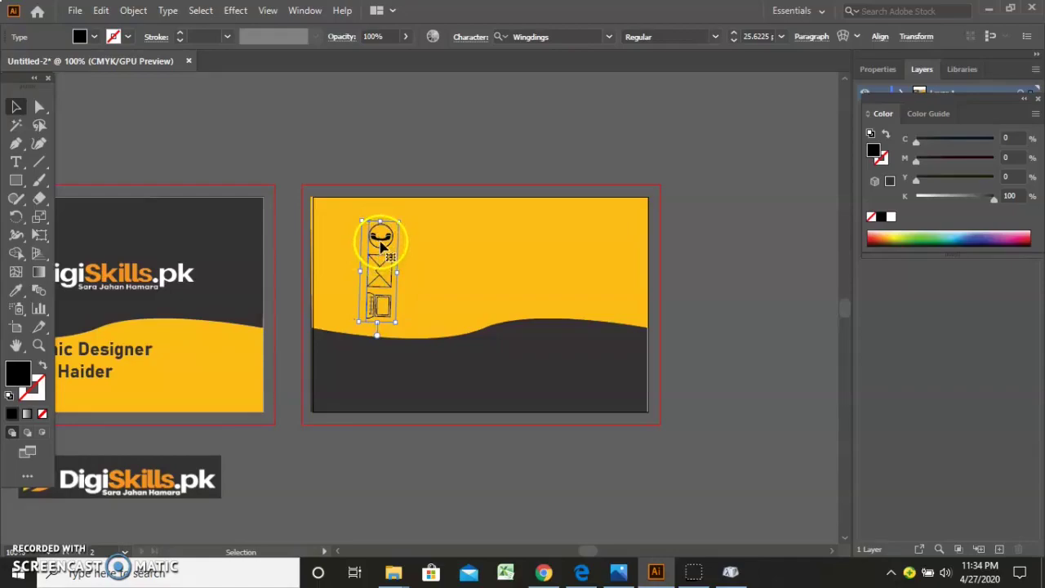
pyautogui.moveTo(377, 249); pyautogui.dragTo(383, 270)
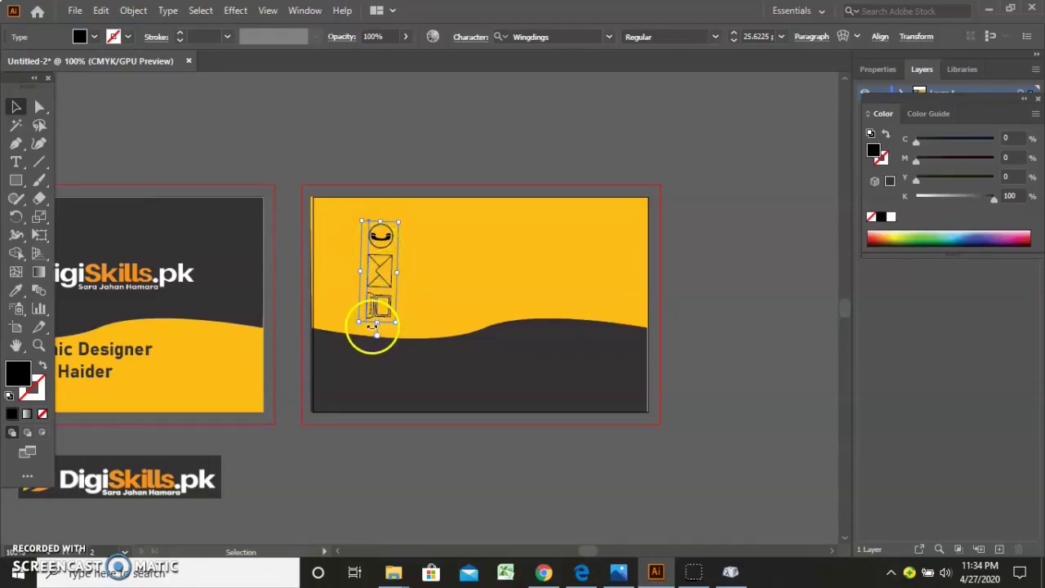
pyautogui.moveTo(376, 324); pyautogui.dragTo(437, 275)
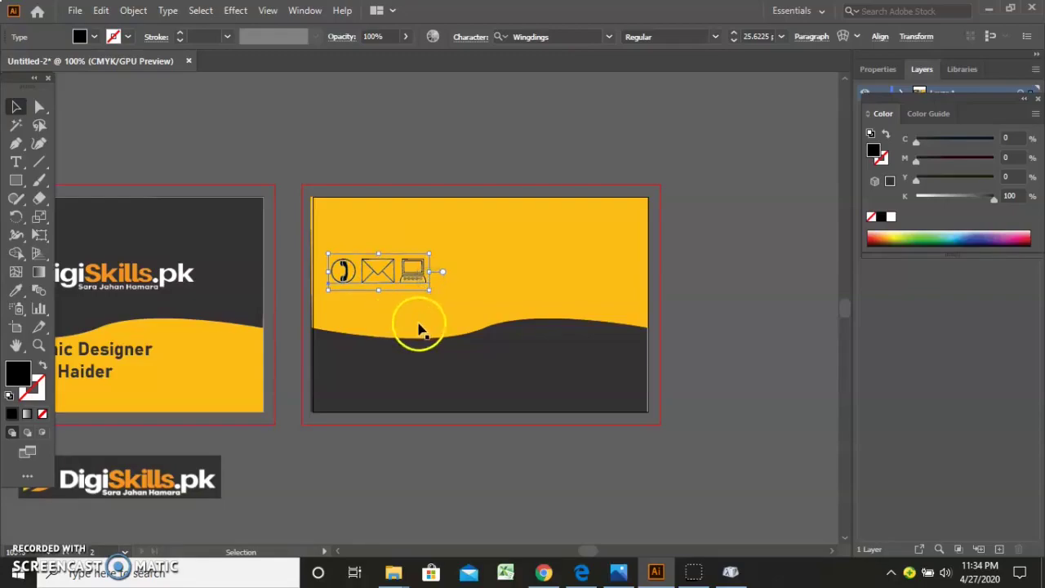
# Step: Delete the computer glyph from the icon row and draw an empty text frame below it
pyautogui.doubleClick(367, 275)
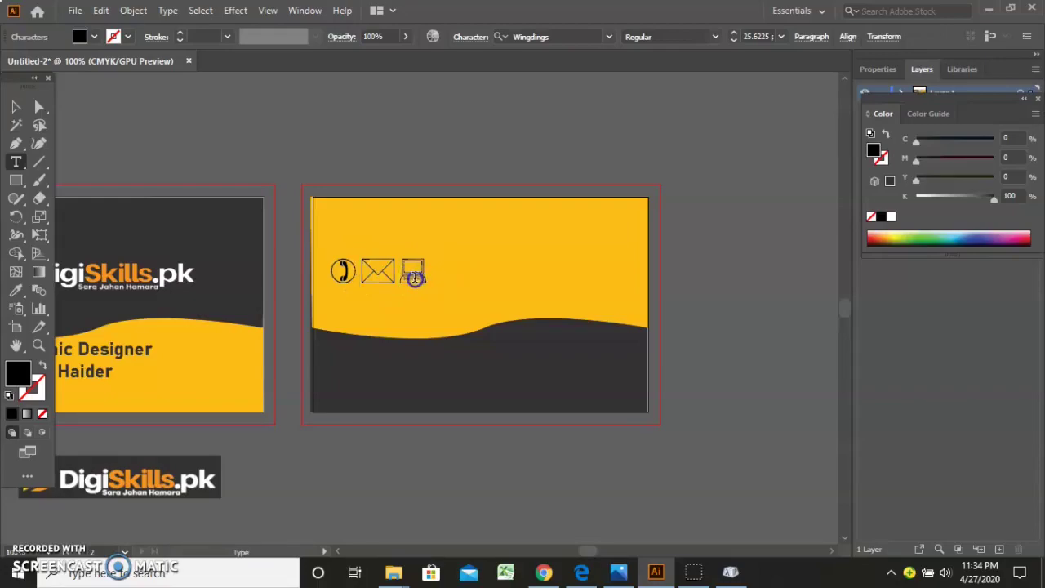
pyautogui.press('BackSpace')
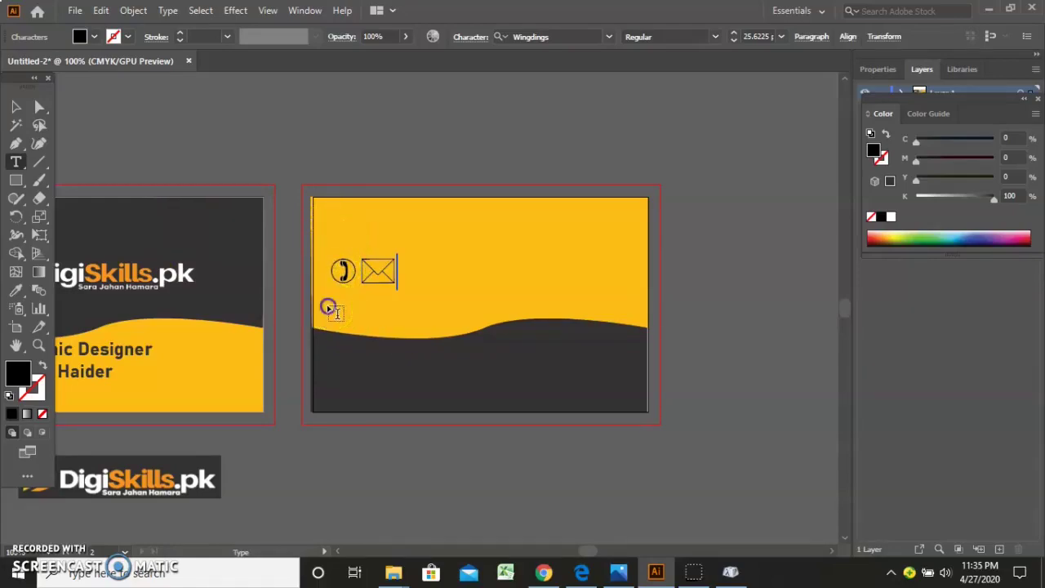
pyautogui.moveTo(370, 314); pyautogui.dragTo(497, 327)
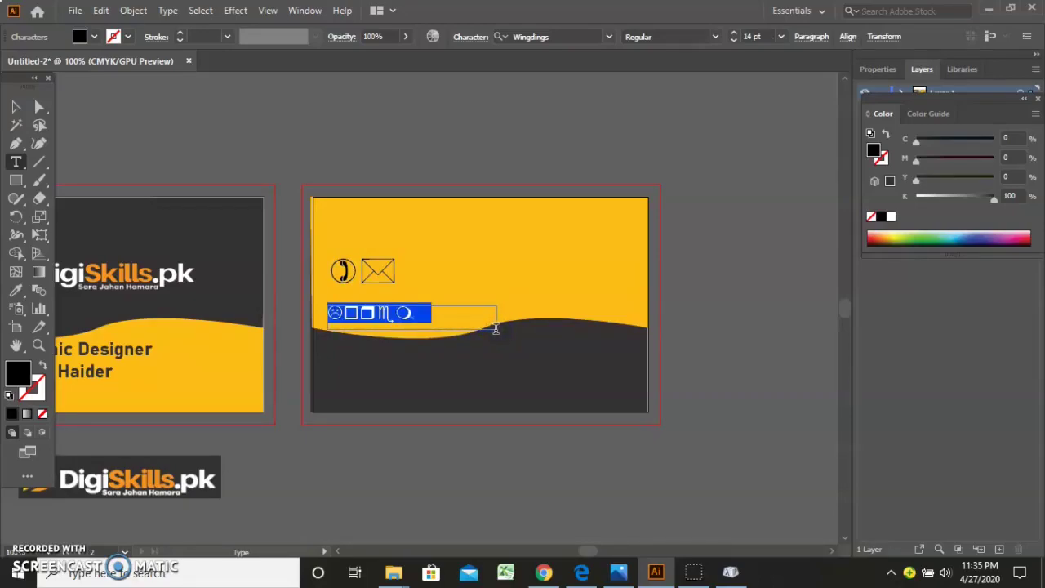
pyautogui.press('BackSpace')
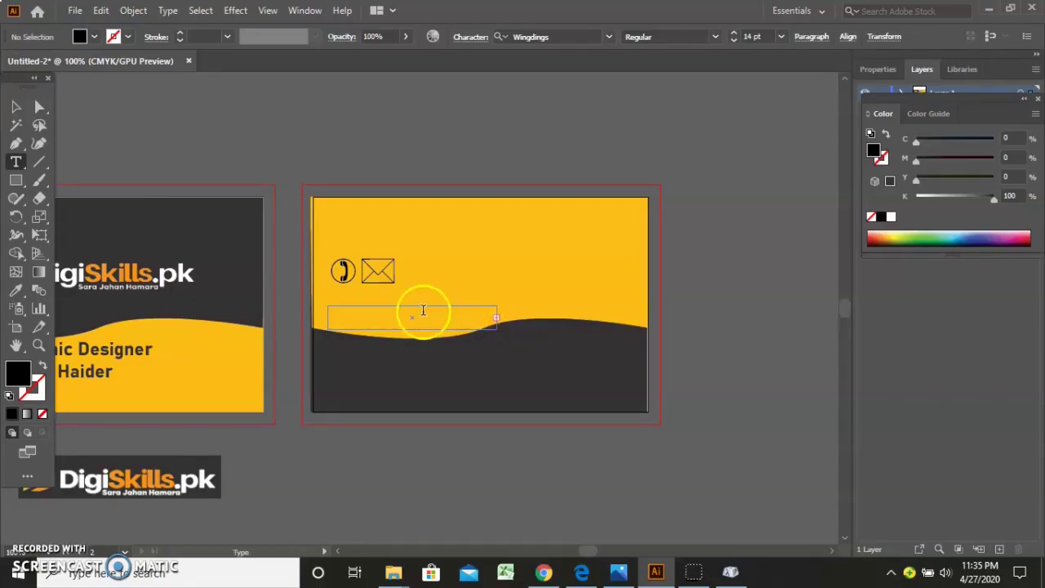
# Step: Enlarge the new text frame and set its computer glyph to 24 pt
pyautogui.click(16, 107)
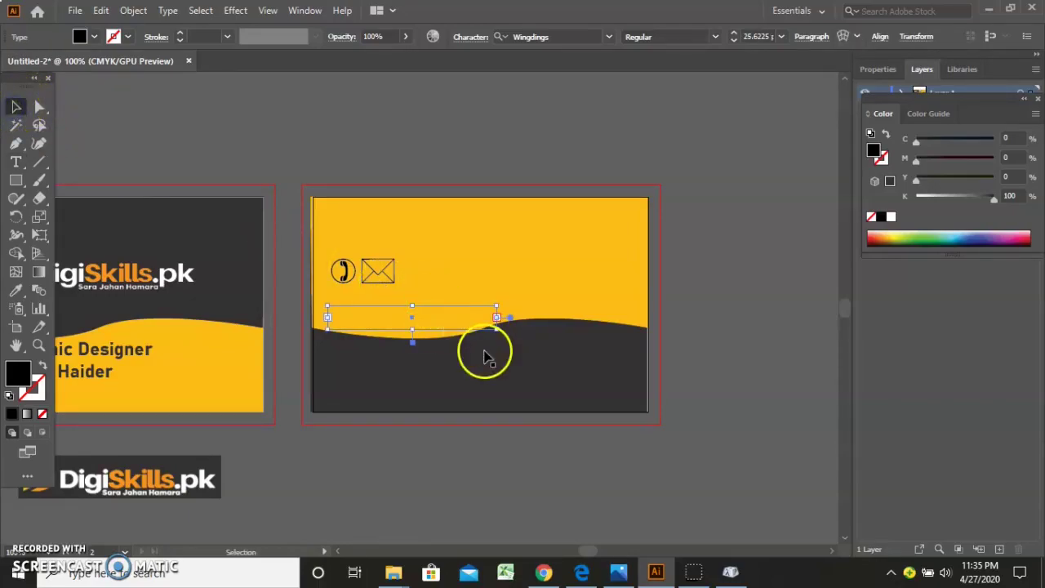
pyautogui.moveTo(495, 330); pyautogui.dragTo(554, 371)
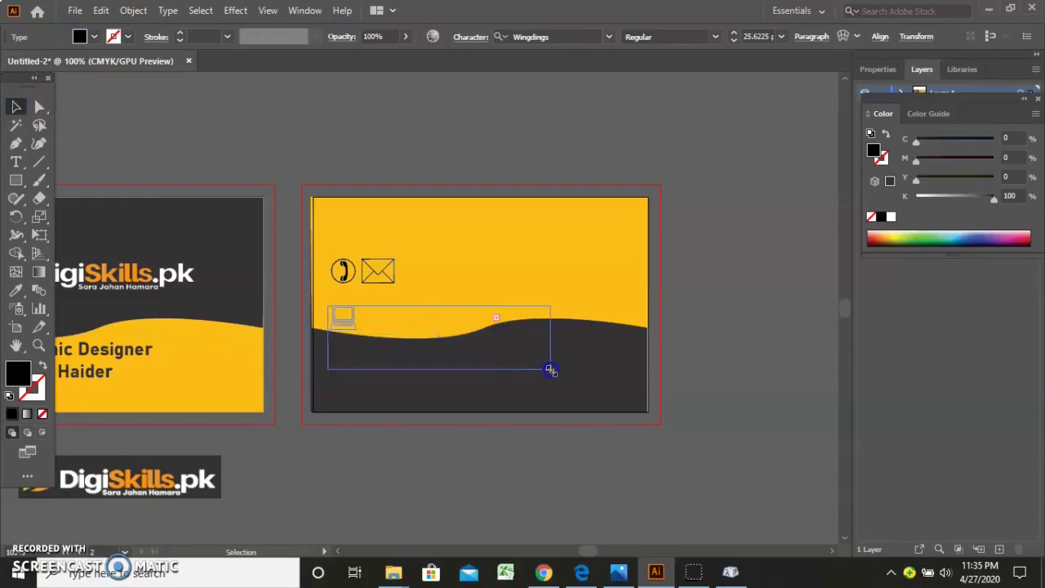
pyautogui.doubleClick(369, 325)
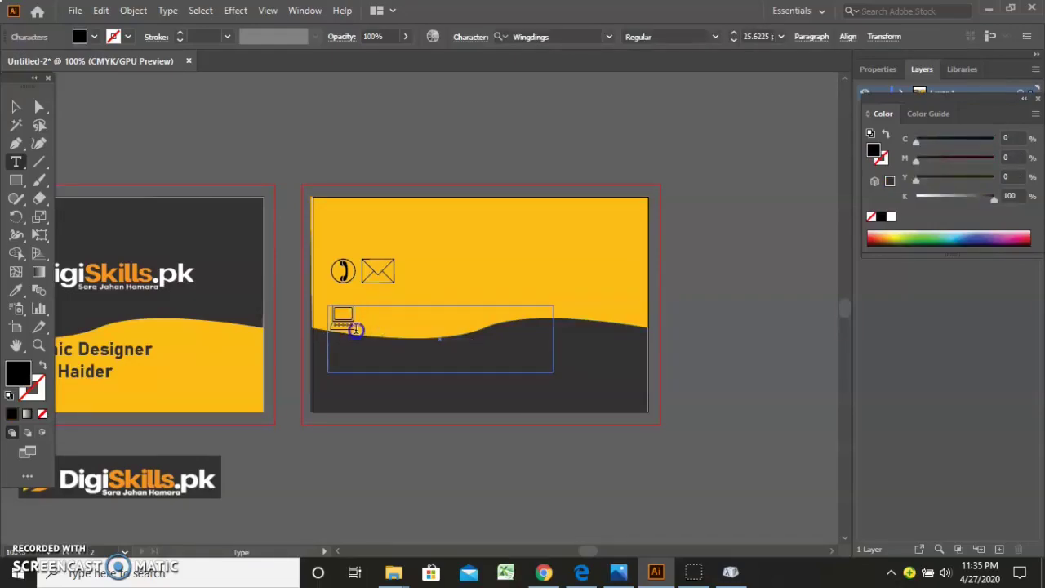
pyautogui.moveTo(356, 329); pyautogui.dragTo(329, 325)
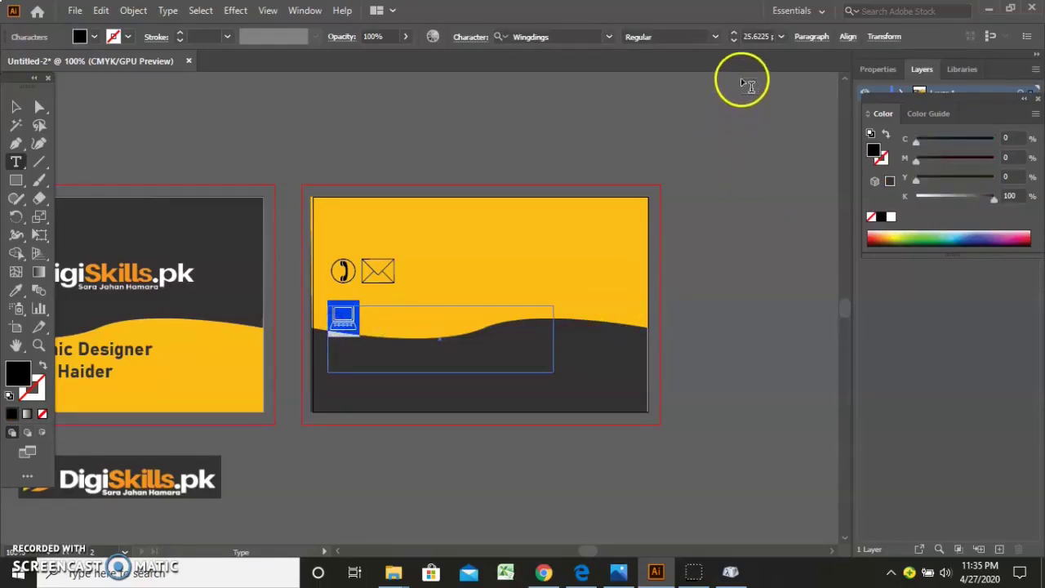
pyautogui.click(716, 39)
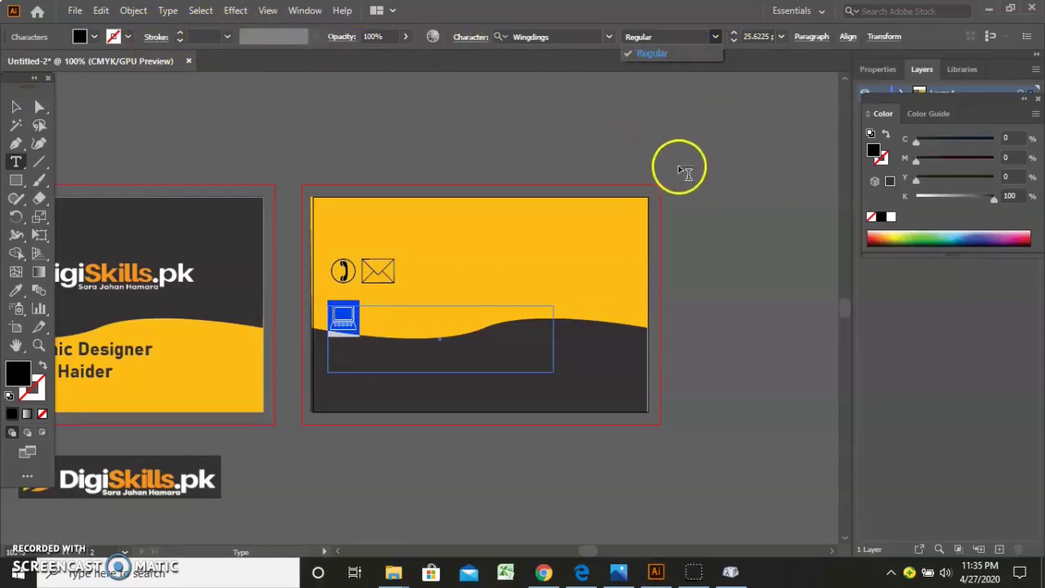
pyautogui.click(788, 41)
pyautogui.click(781, 41)
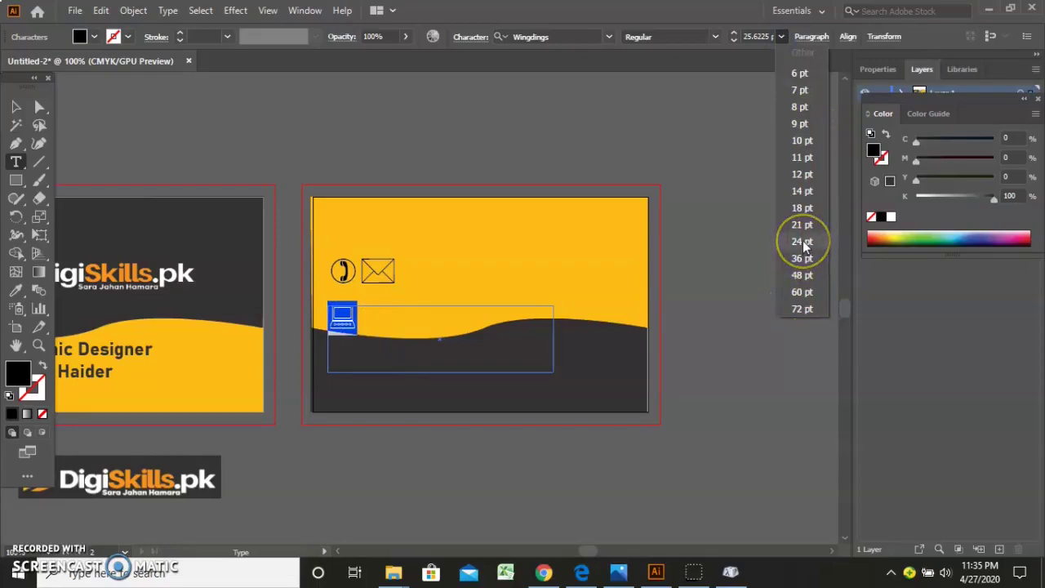
pyautogui.click(802, 242)
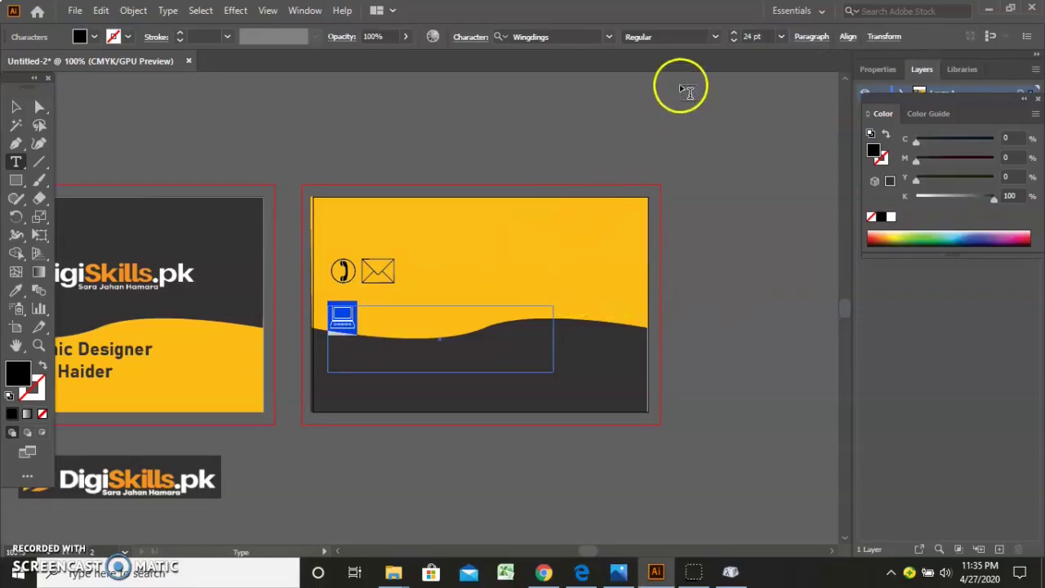
pyautogui.click(372, 321)
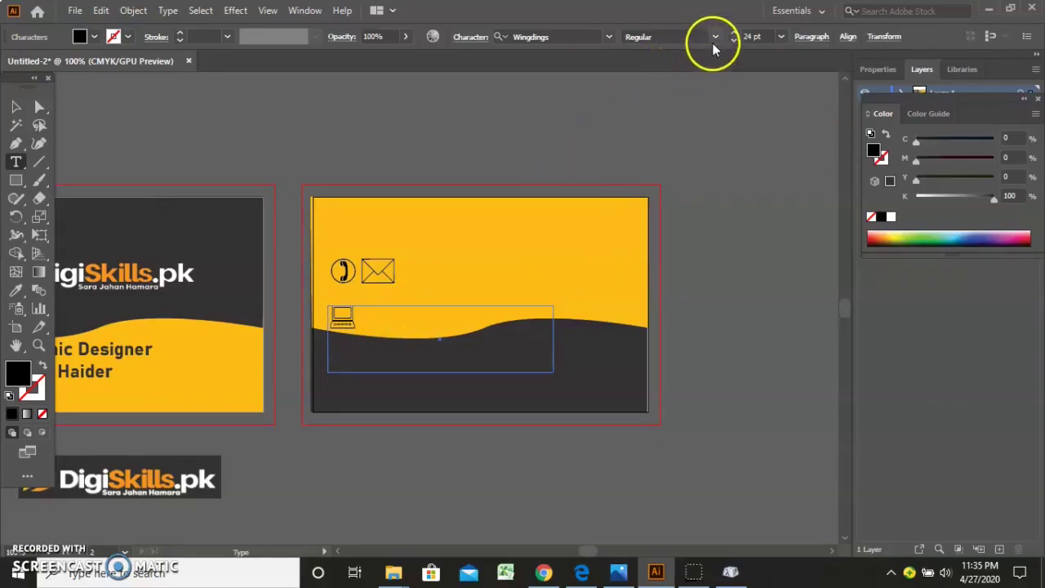
pyautogui.click(607, 37)
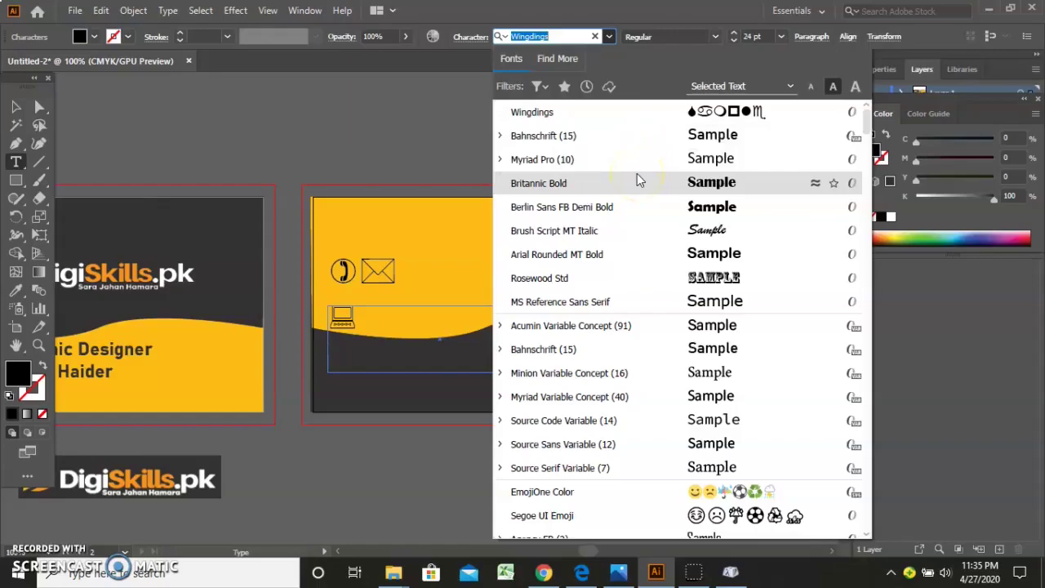
pyautogui.click(637, 140)
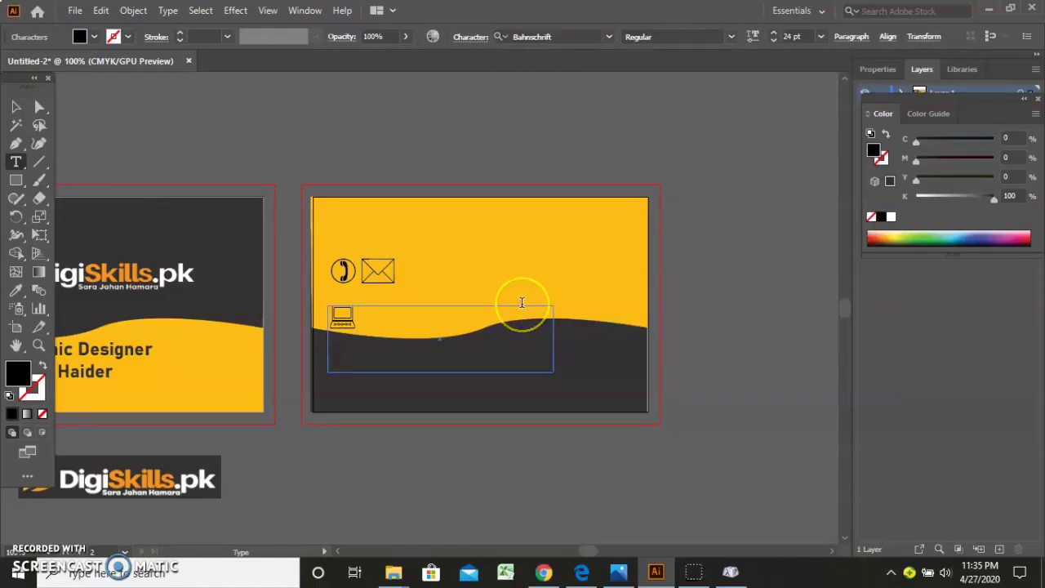
pyautogui.write('www.123.com')
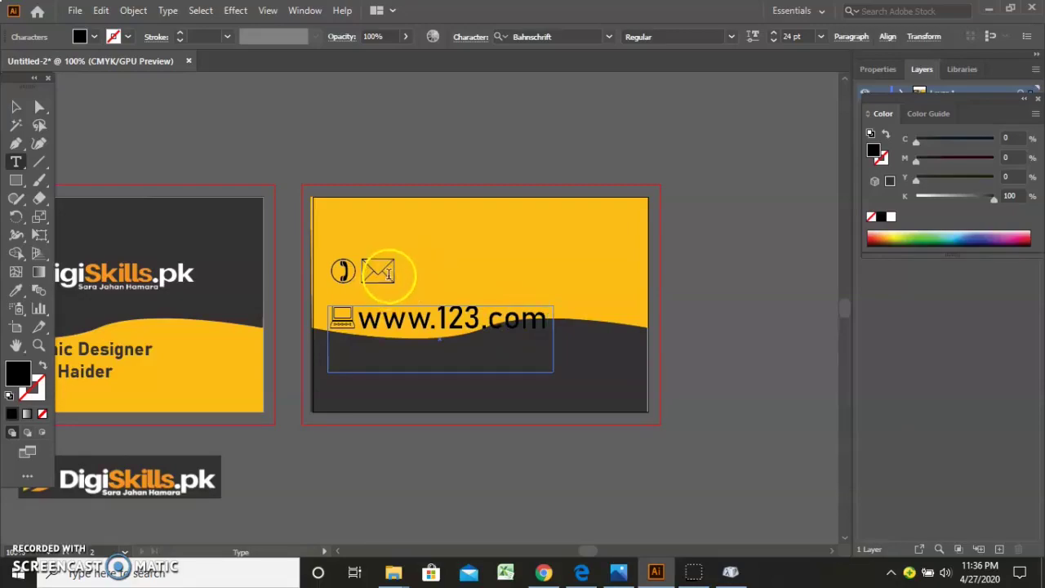
pyautogui.click(394, 272)
pyautogui.click(15, 106)
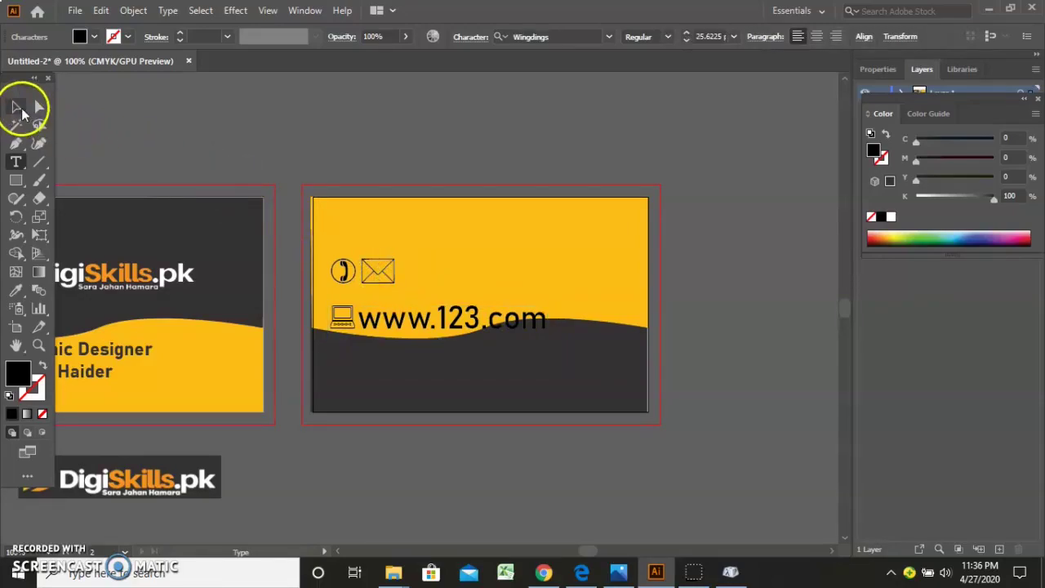
# Step: Cut the envelope icon from the icon line and move the phone icon up
pyautogui.doubleClick(392, 273)
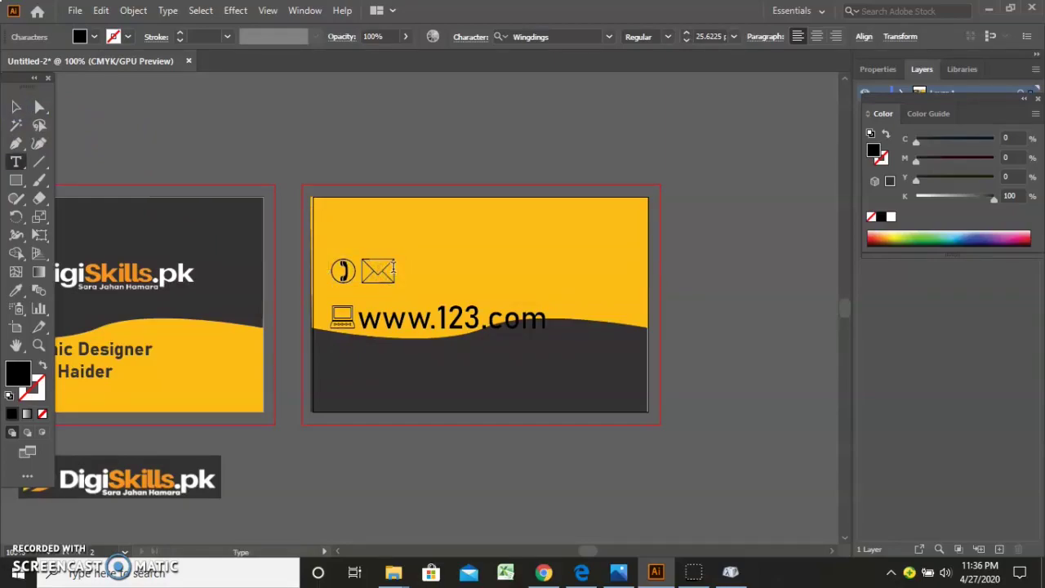
pyautogui.moveTo(387, 272); pyautogui.dragTo(368, 272)
pyautogui.hotkey('ctrl', 'c')
pyautogui.press('Escape')
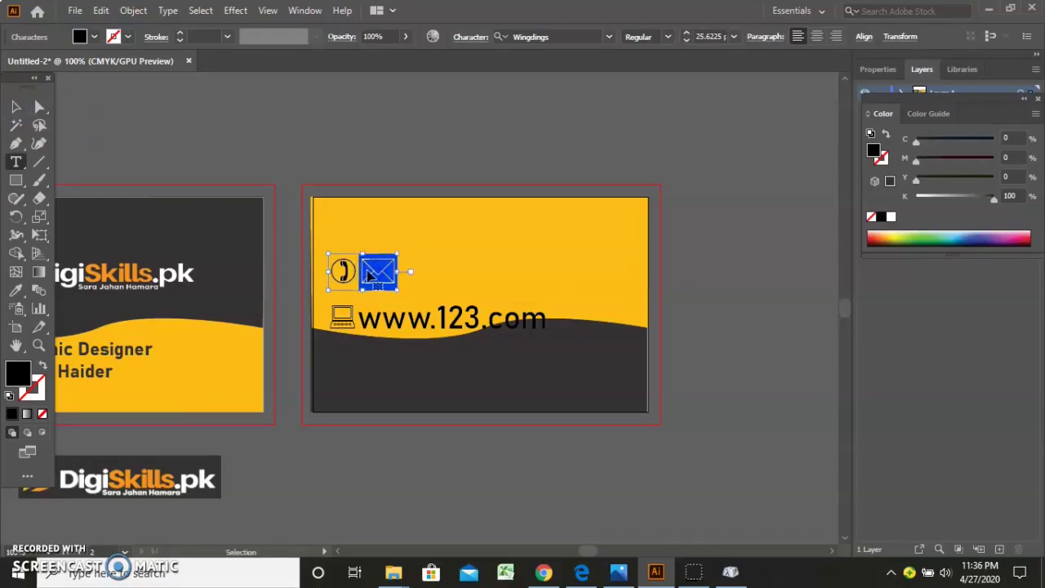
pyautogui.press('BackSpace')
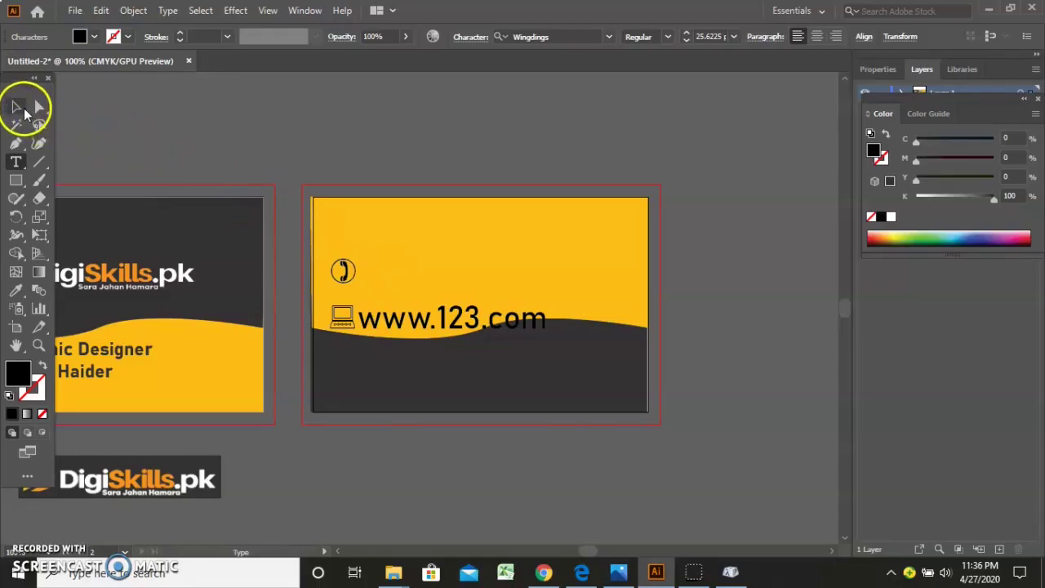
pyautogui.click(18, 107)
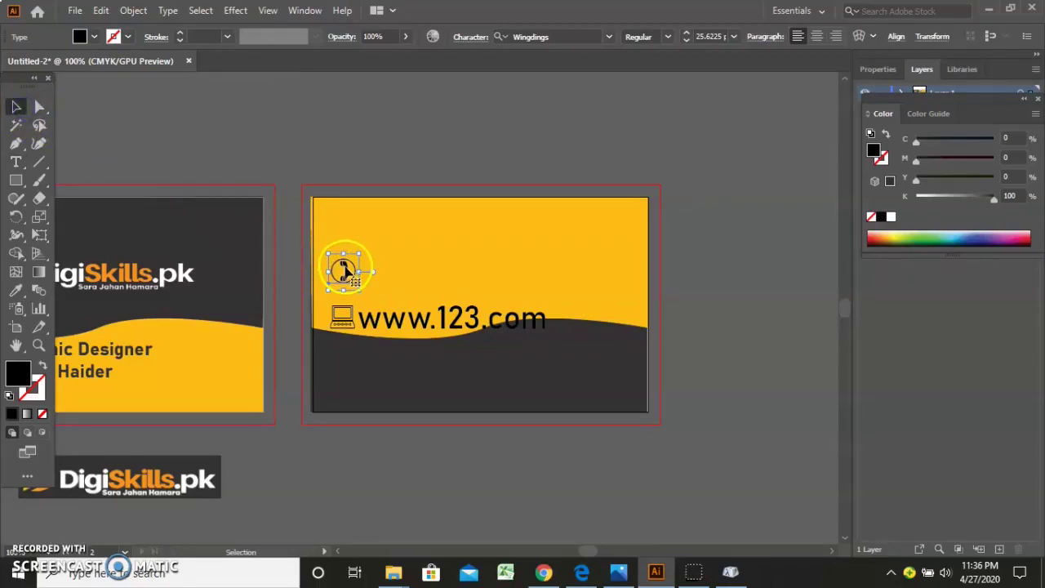
pyautogui.moveTo(344, 270); pyautogui.dragTo(347, 231)
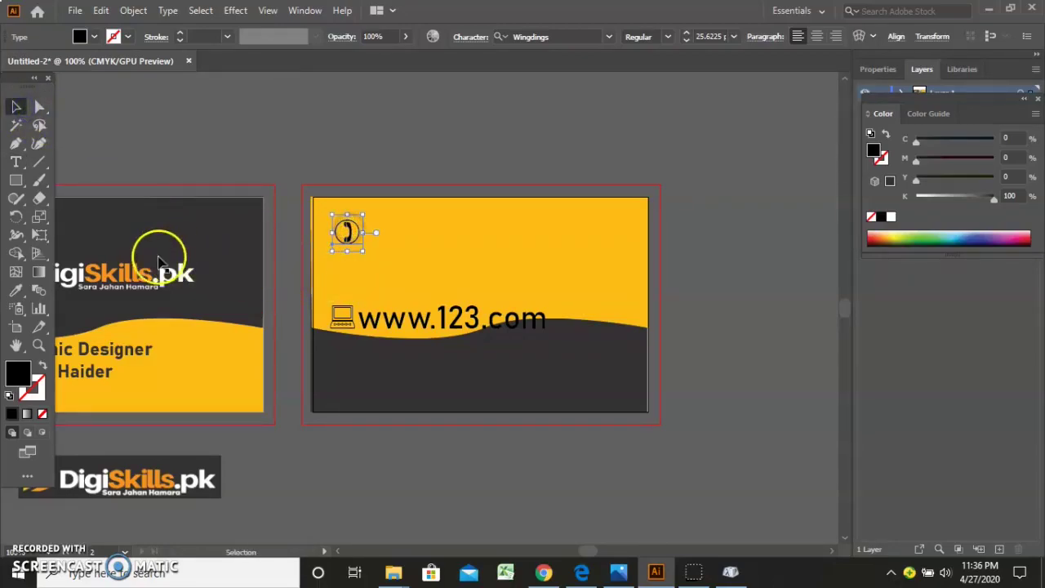
# Step: Paste the envelope icon into a new text frame above the web address
pyautogui.click(21, 166)
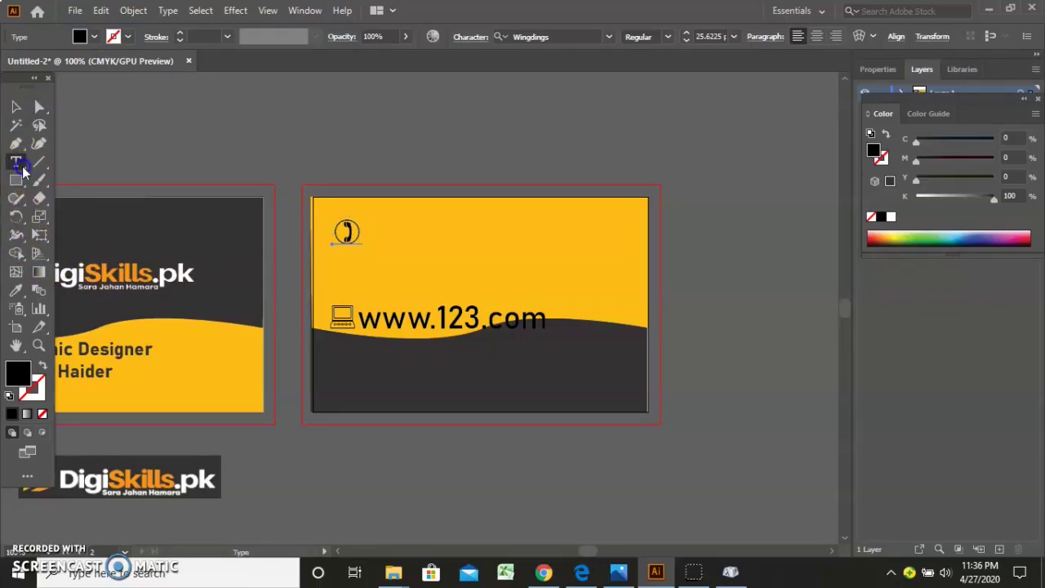
pyautogui.moveTo(332, 274); pyautogui.dragTo(470, 299)
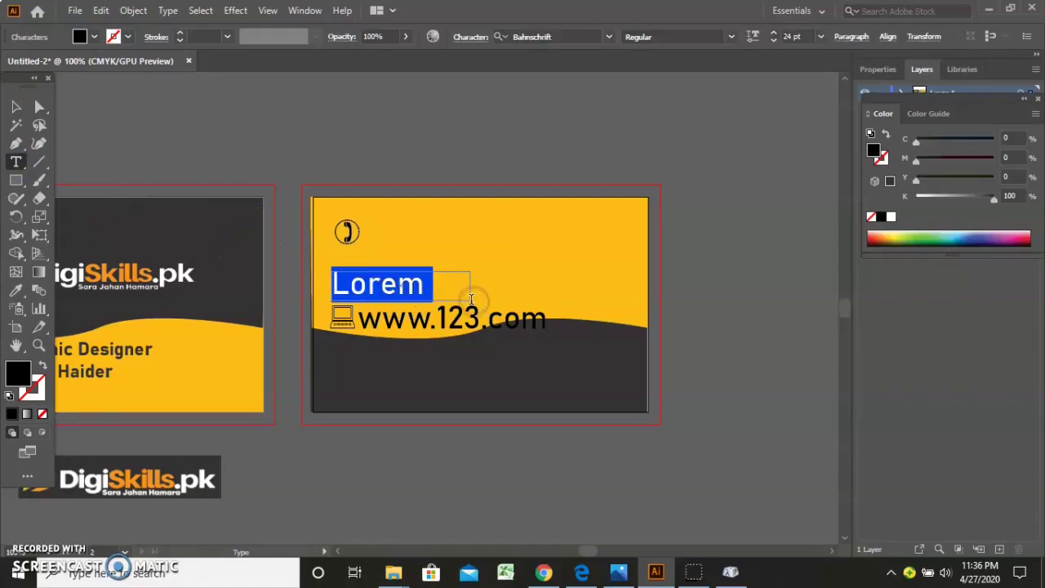
pyautogui.press('BackSpace')
pyautogui.hotkey('ctrl', 'v')
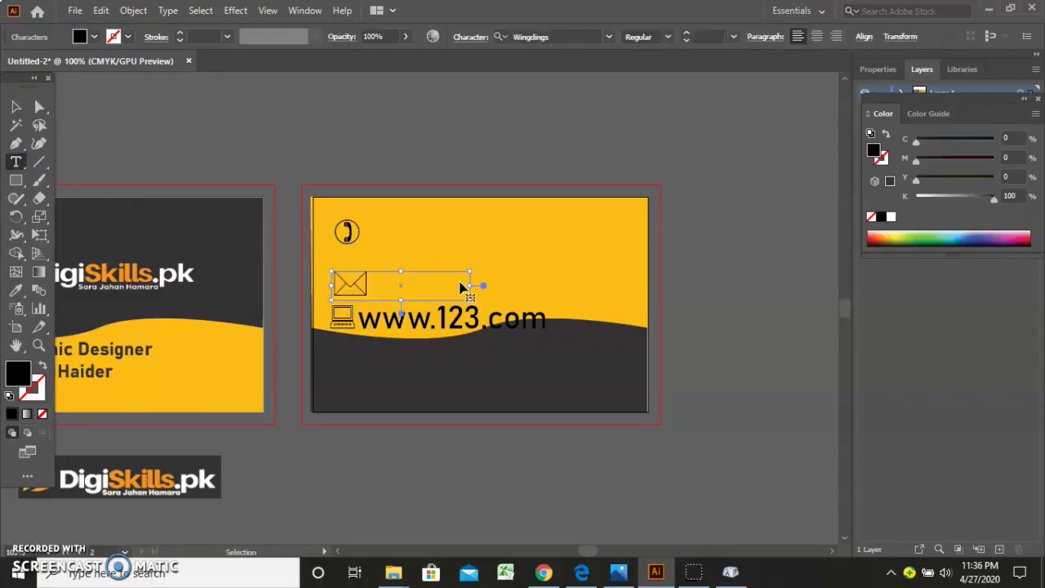
pyautogui.click(434, 284)
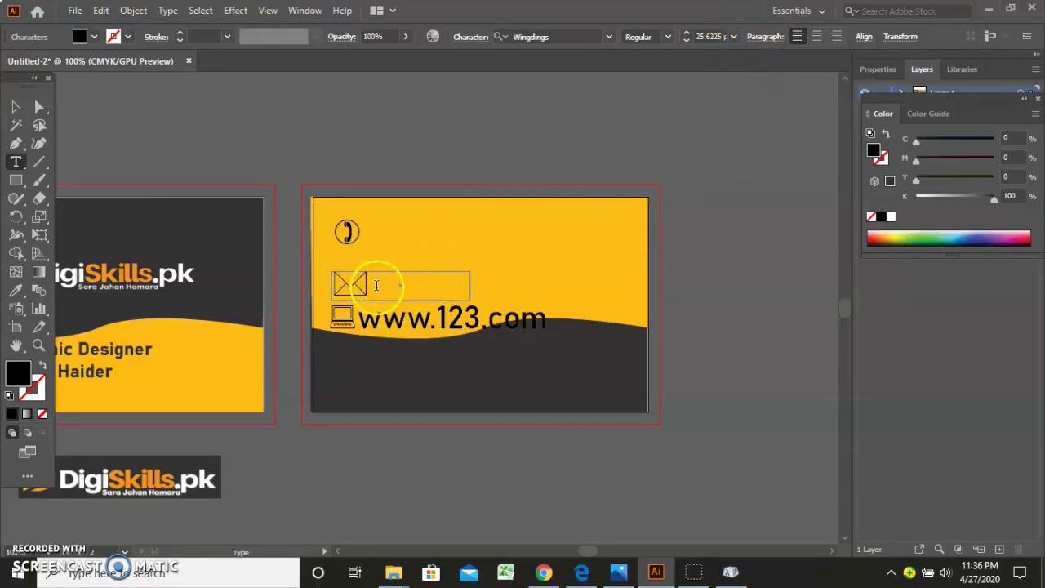
# Step: Set the envelope icon to 24 pt
pyautogui.doubleClick(351, 291)
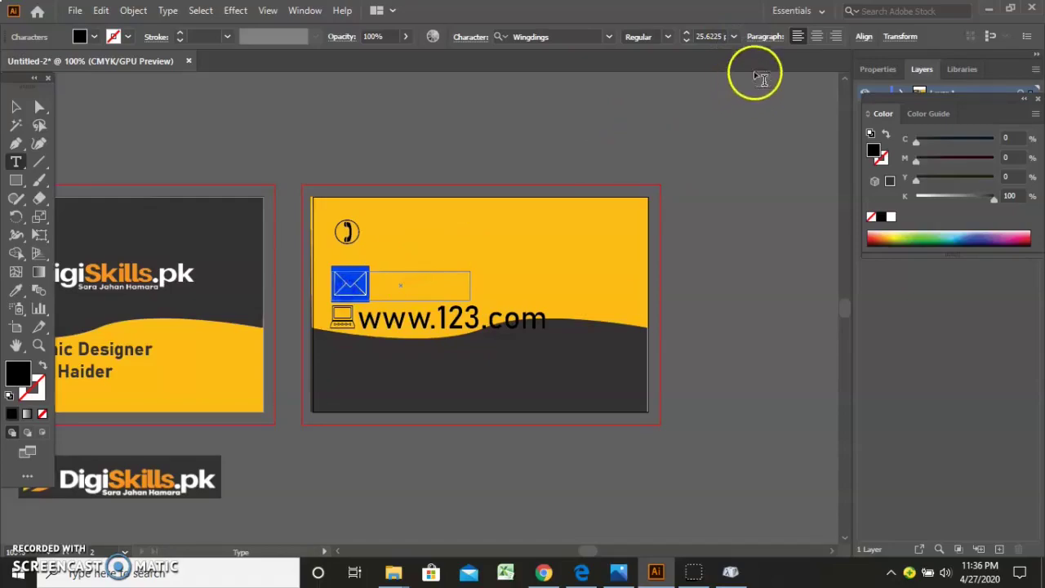
pyautogui.click(731, 36)
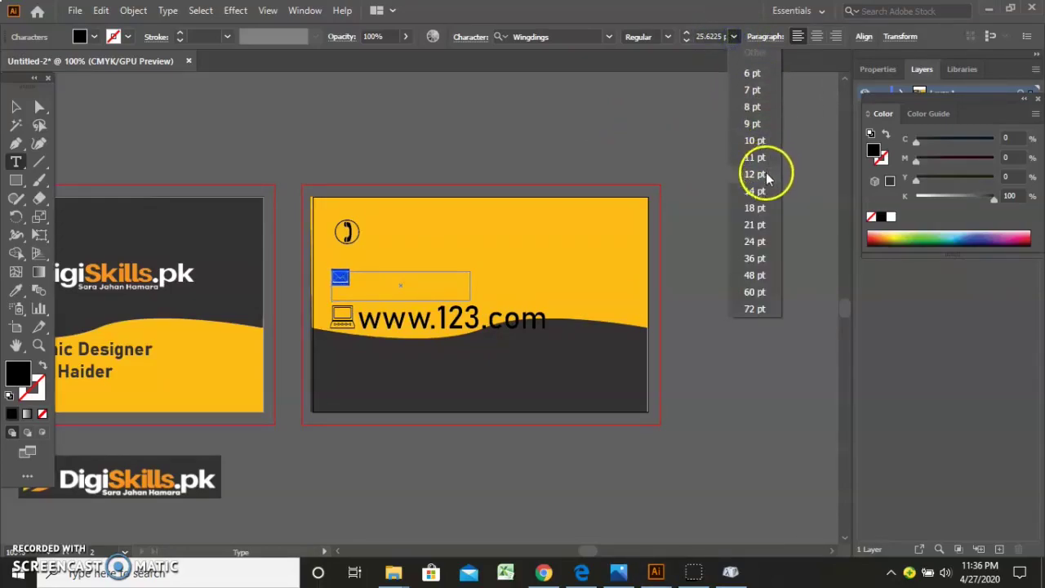
pyautogui.click(756, 241)
pyautogui.click(343, 318)
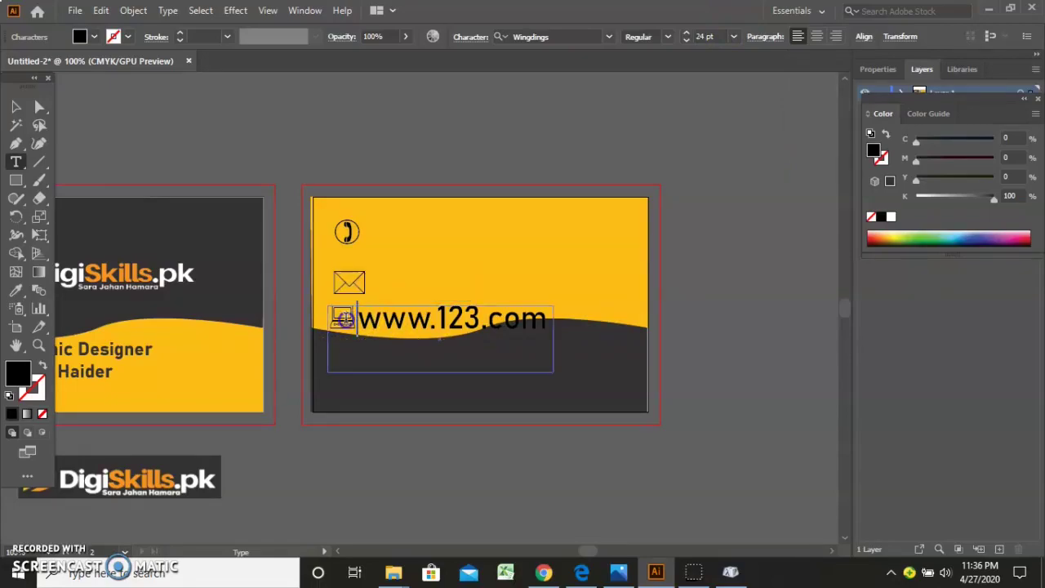
pyautogui.moveTo(351, 317); pyautogui.dragTo(343, 323)
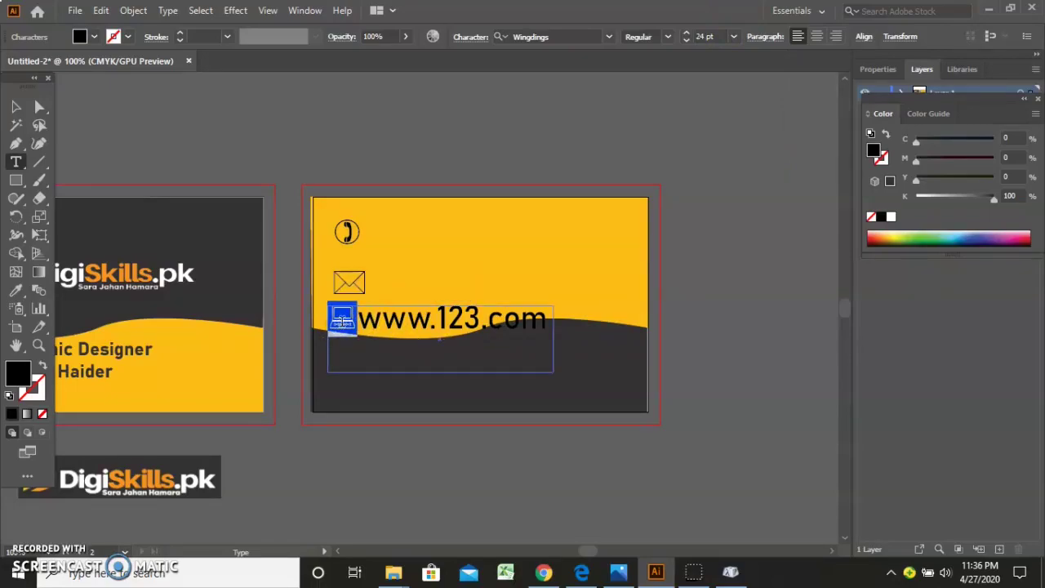
pyautogui.click(365, 279)
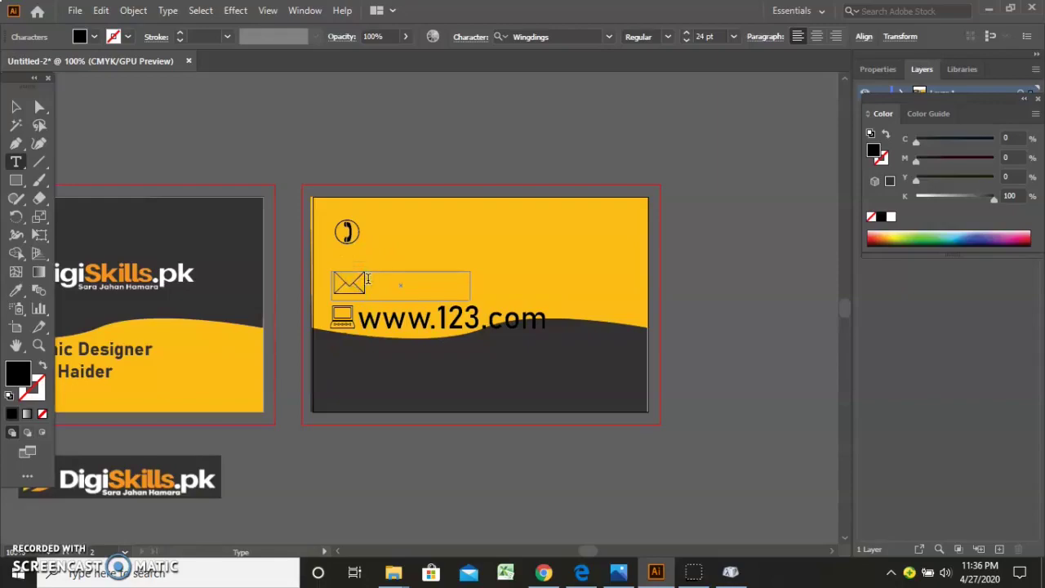
# Step: Widen the envelope frame, delete the extra glyphs and switch to Myriad Pro for the email
pyautogui.click(16, 107)
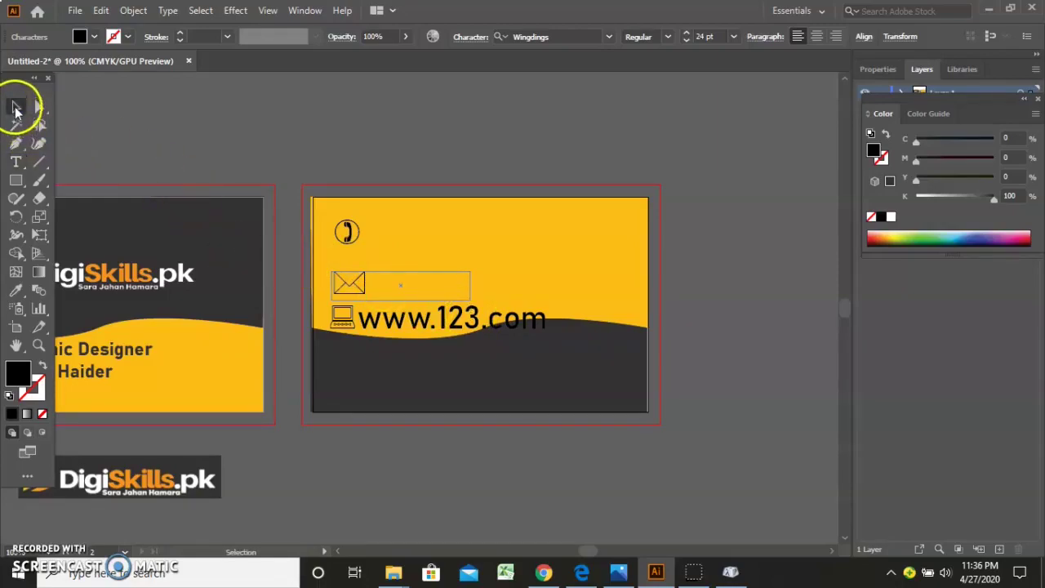
pyautogui.moveTo(470, 285); pyautogui.dragTo(515, 285)
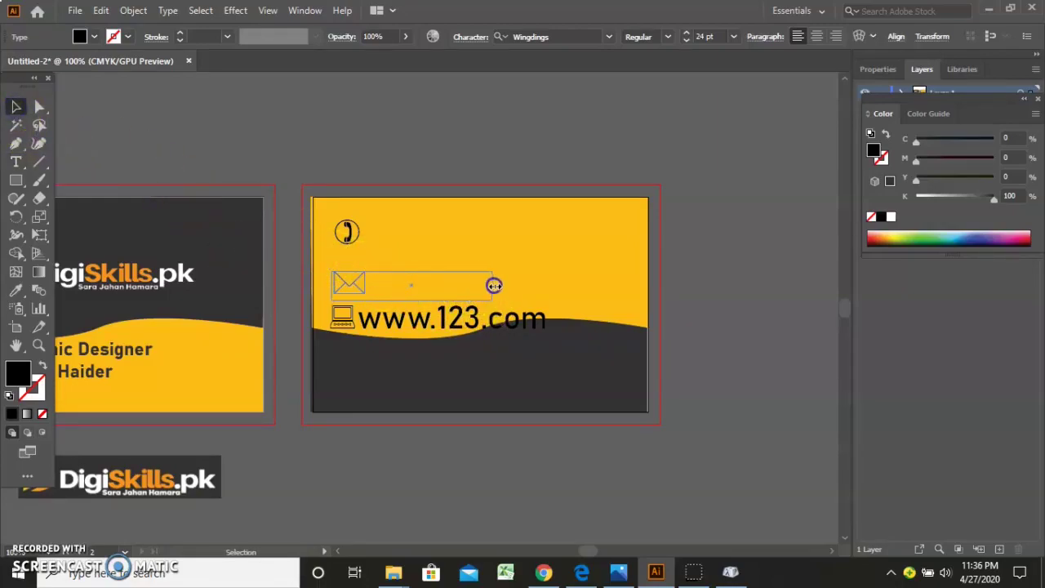
pyautogui.click(419, 282)
pyautogui.doubleClick(413, 292)
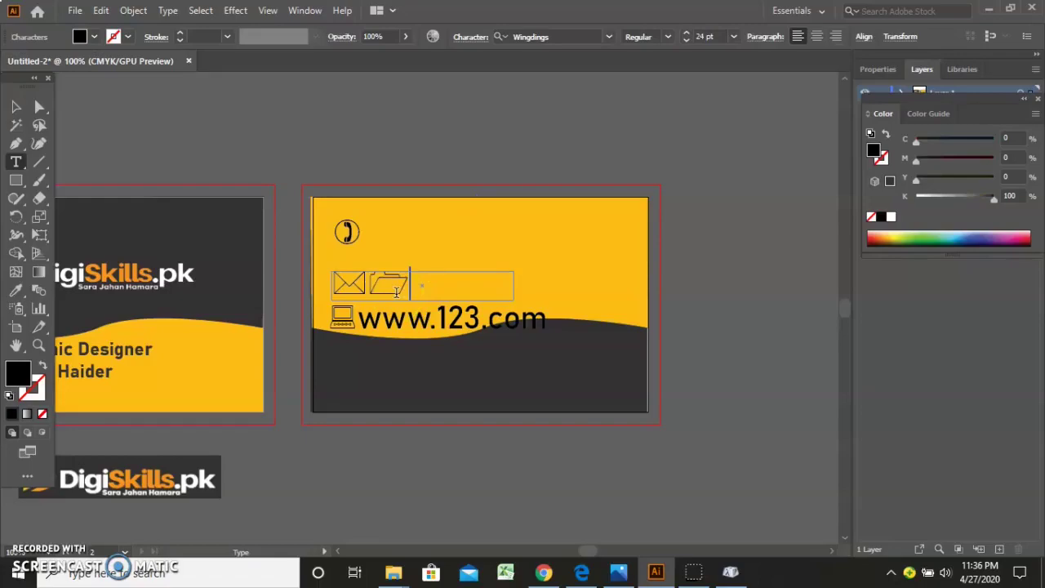
pyautogui.press('BackSpace')
pyautogui.press('BackSpace')
pyautogui.click(607, 38)
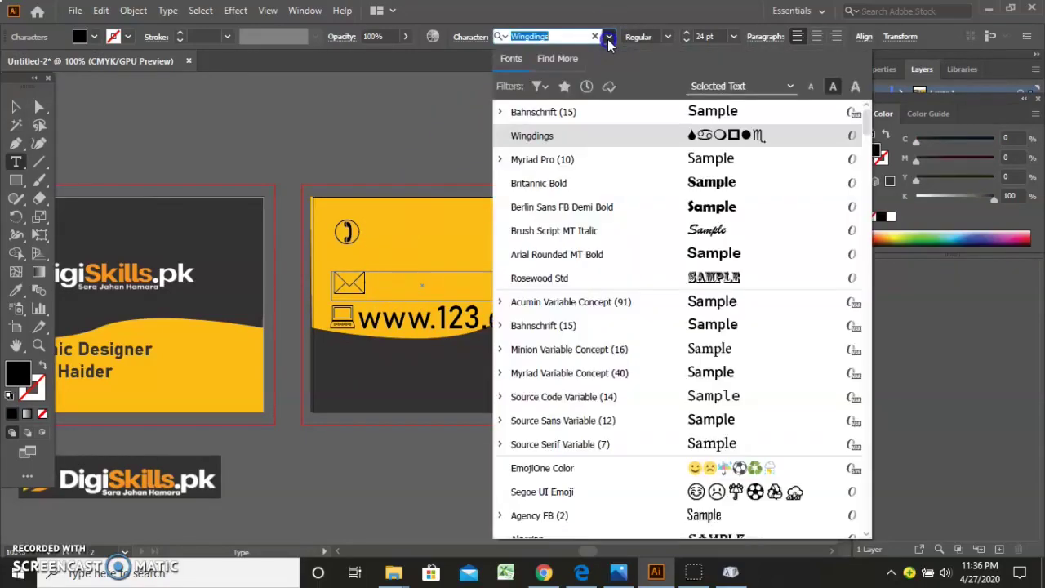
pyautogui.click(624, 159)
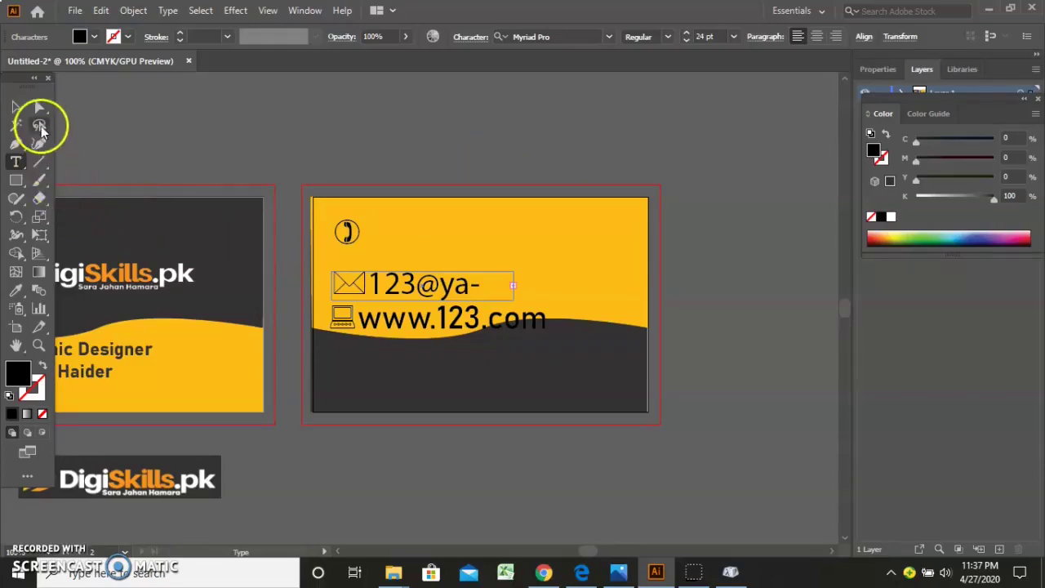
# Step: Widen the email text frame toward the card's edge and reselect the text frames
pyautogui.click(16, 107)
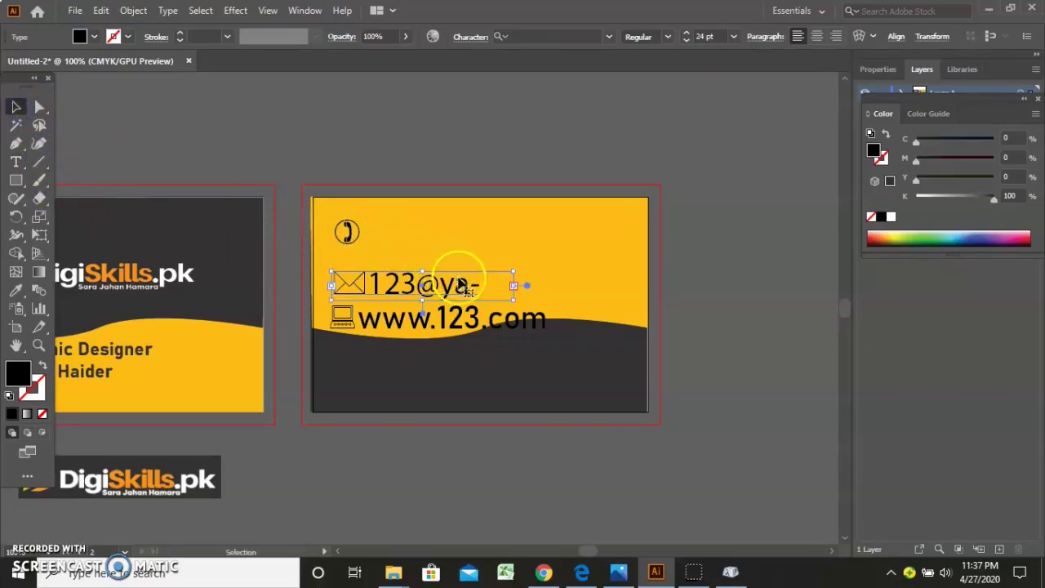
pyautogui.moveTo(514, 300)
pyautogui.mouseDown()
pyautogui.moveTo(542, 310)
pyautogui.moveTo(557, 290)
pyautogui.moveTo(571, 289)
pyautogui.moveTo(617, 325)
pyautogui.mouseUp()
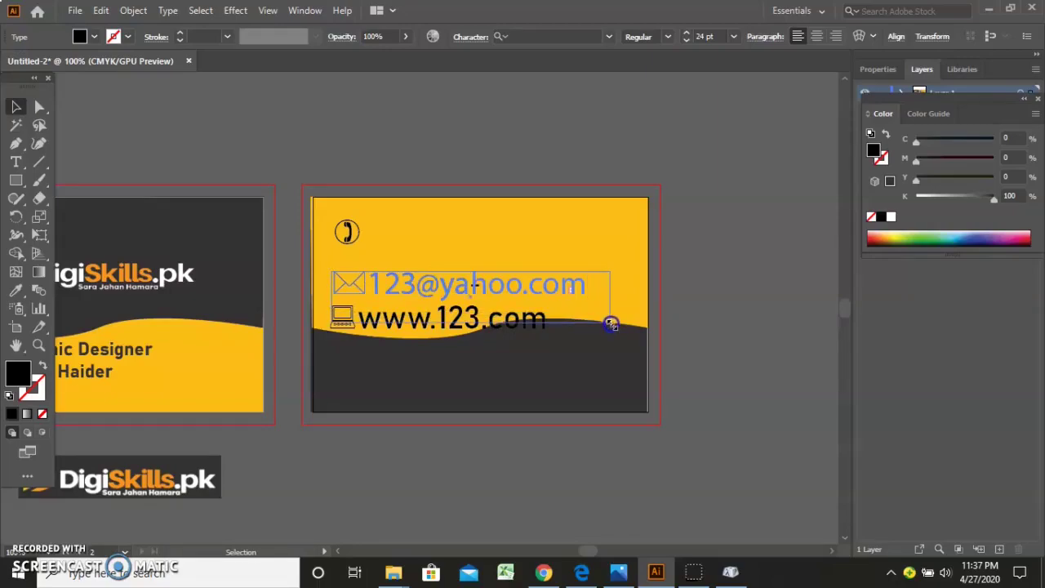
pyautogui.doubleClick(591, 302)
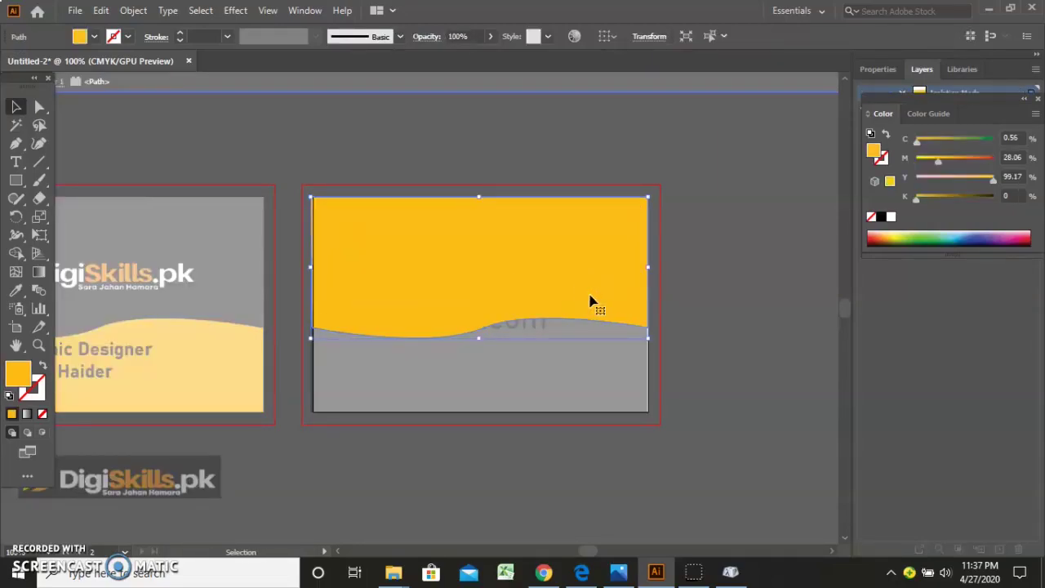
pyautogui.click(528, 277)
pyautogui.press('Escape')
pyautogui.click(535, 279)
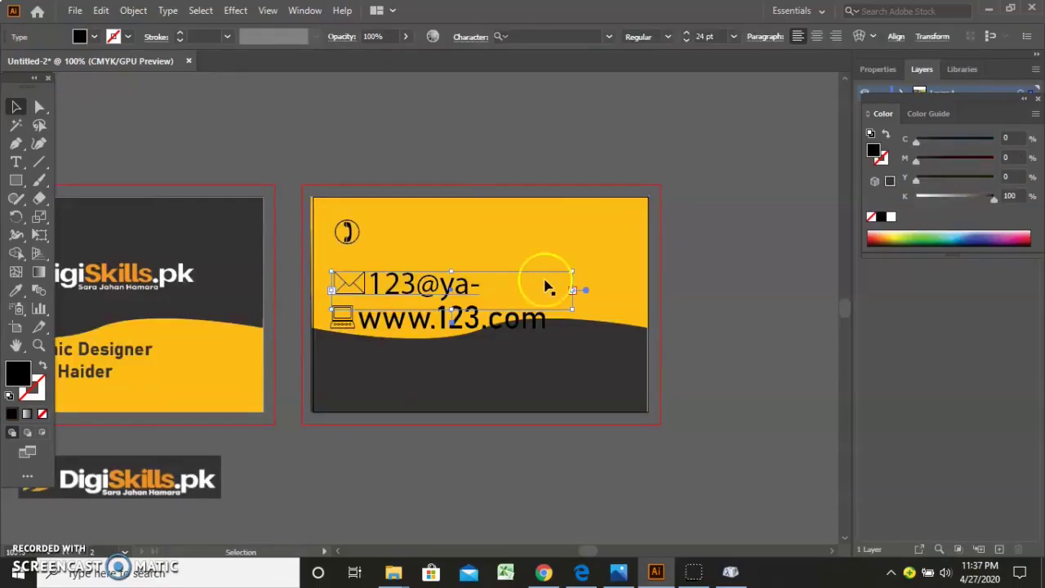
pyautogui.click(484, 284)
pyautogui.click(473, 287)
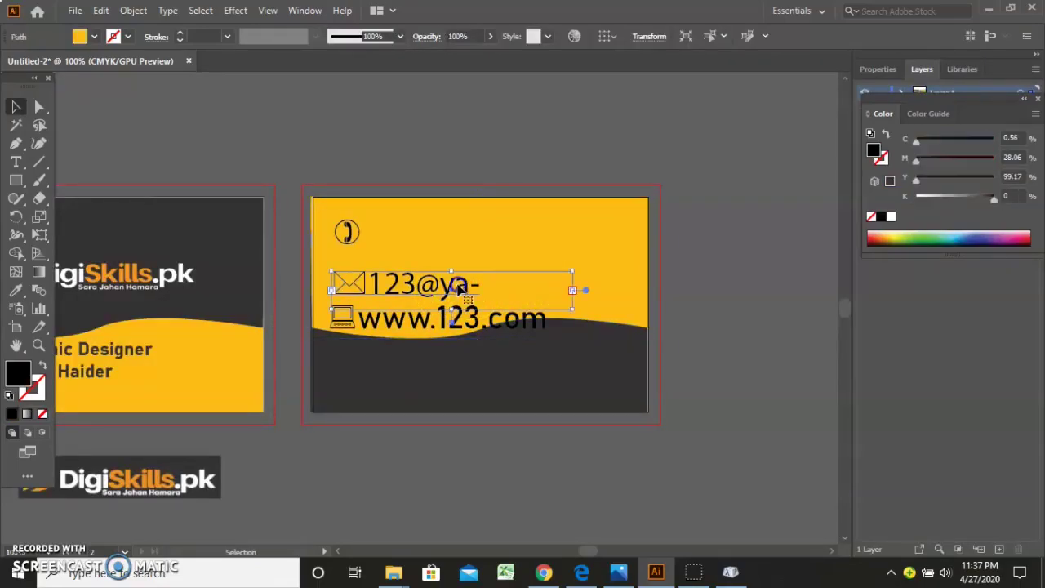
pyautogui.click(423, 290)
pyautogui.click(380, 285)
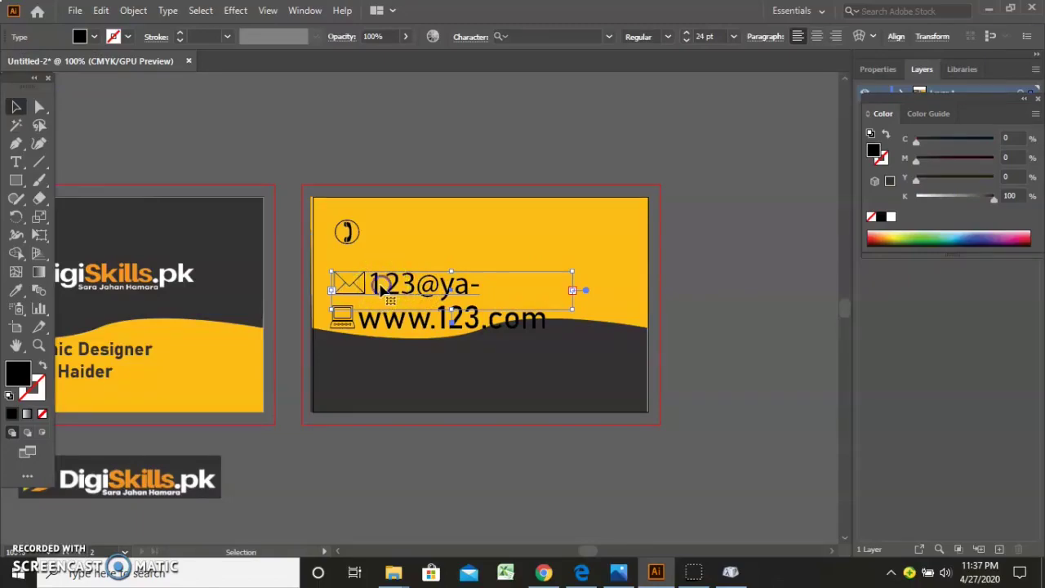
pyautogui.click(444, 347)
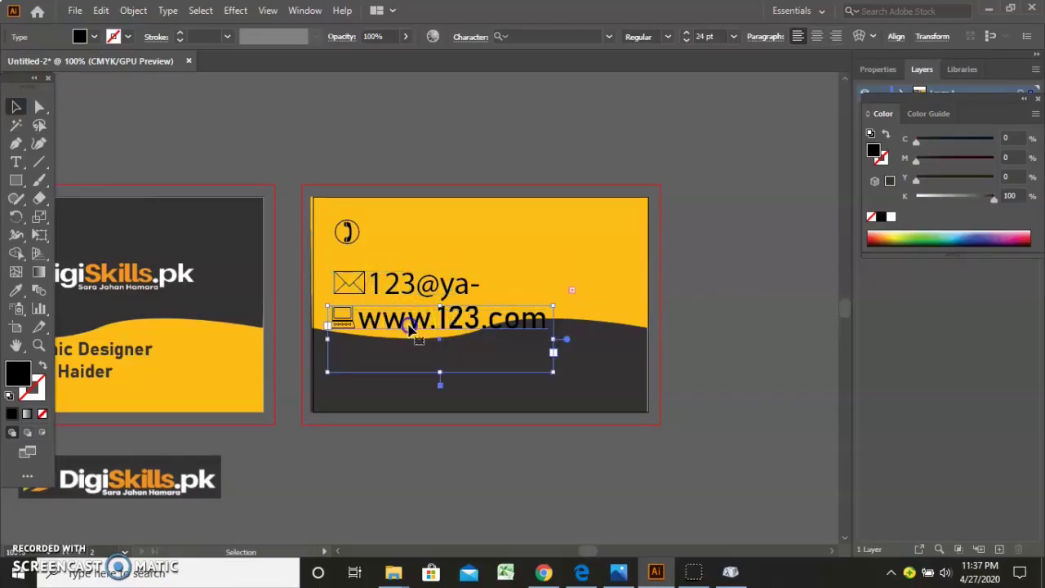
pyautogui.doubleClick(365, 327)
pyautogui.moveTo(359, 319); pyautogui.dragTo(549, 320)
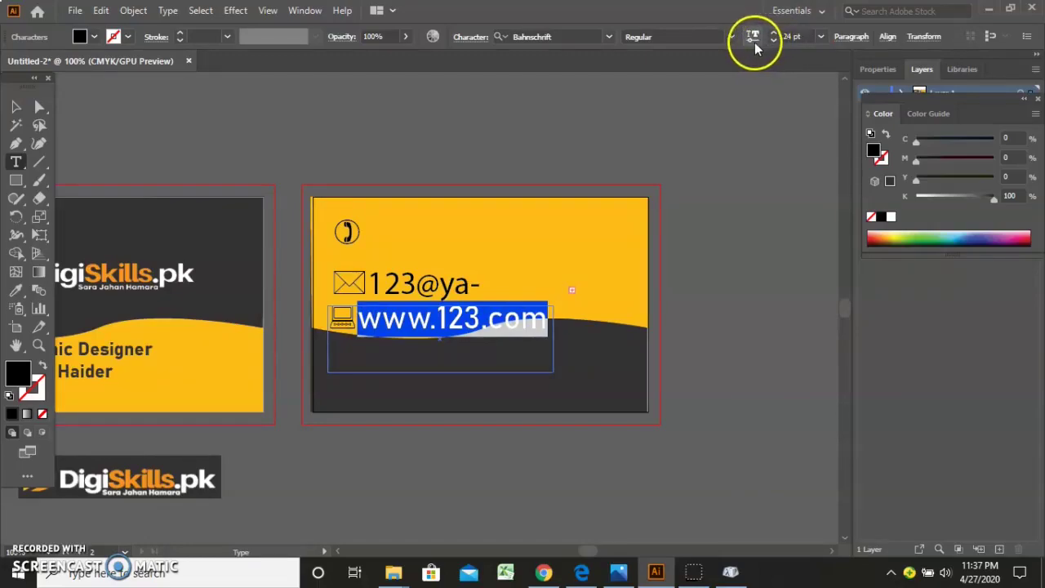
pyautogui.click(821, 36)
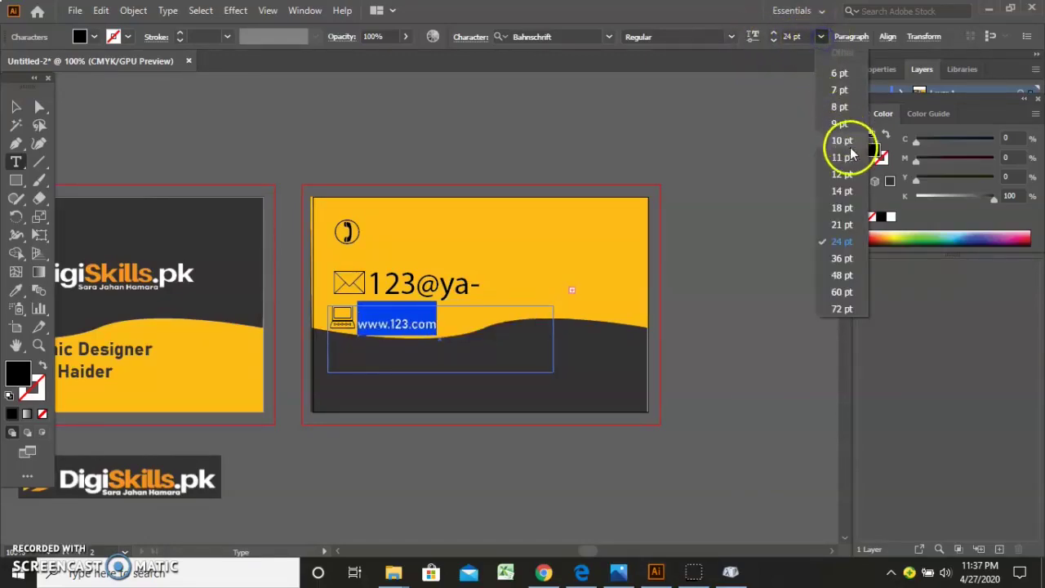
pyautogui.click(847, 191)
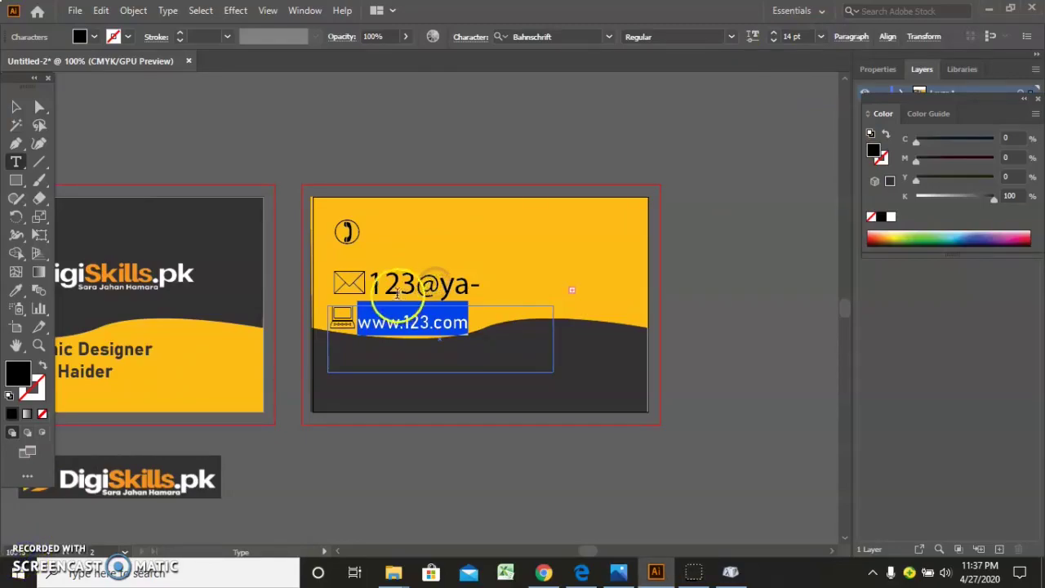
# Step: Set the whole email address to 14 pt so it fits on one line
pyautogui.moveTo(384, 283); pyautogui.dragTo(510, 295)
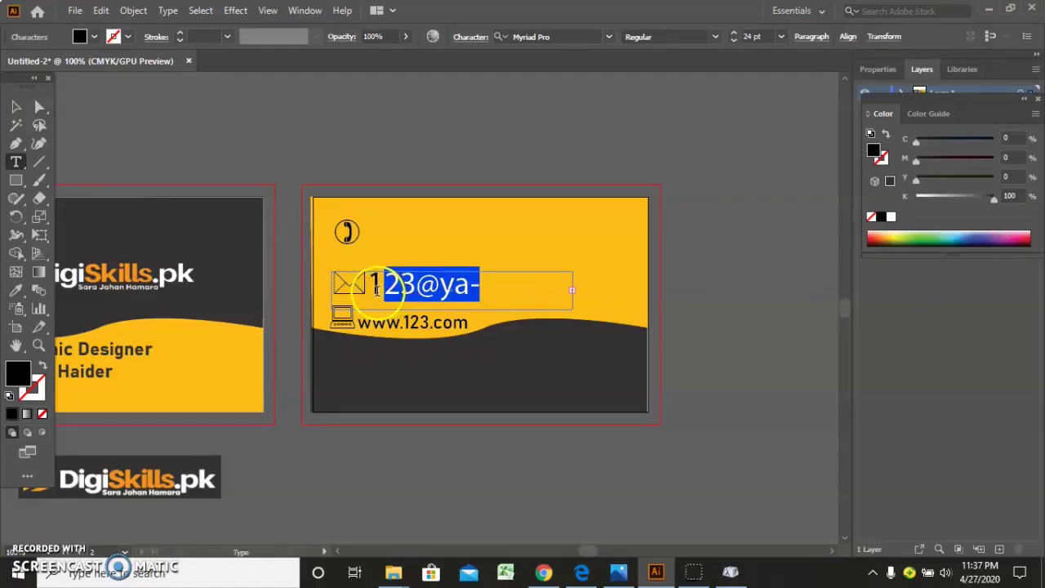
pyautogui.moveTo(367, 283); pyautogui.dragTo(488, 285)
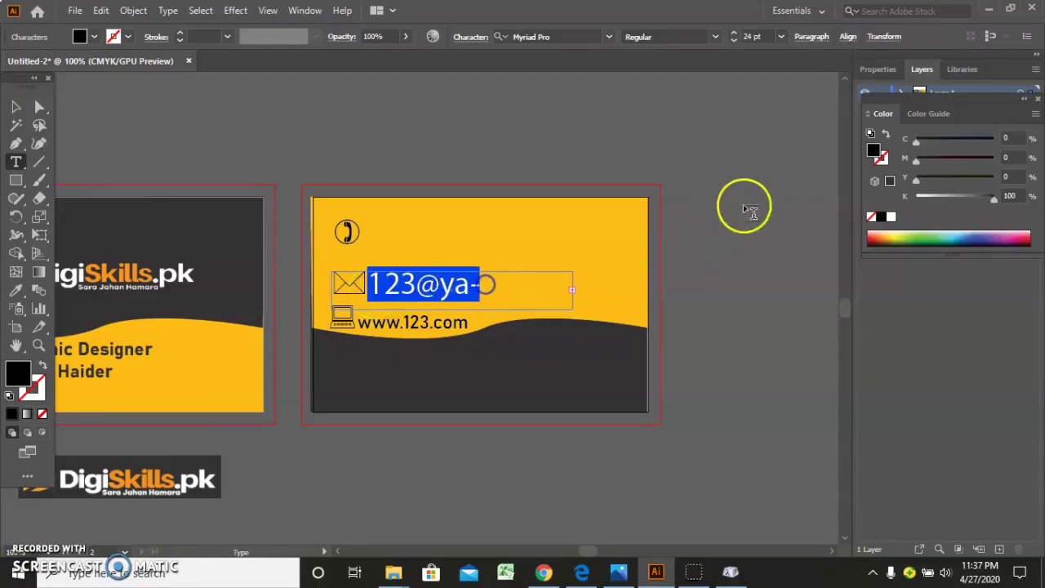
pyautogui.click(782, 37)
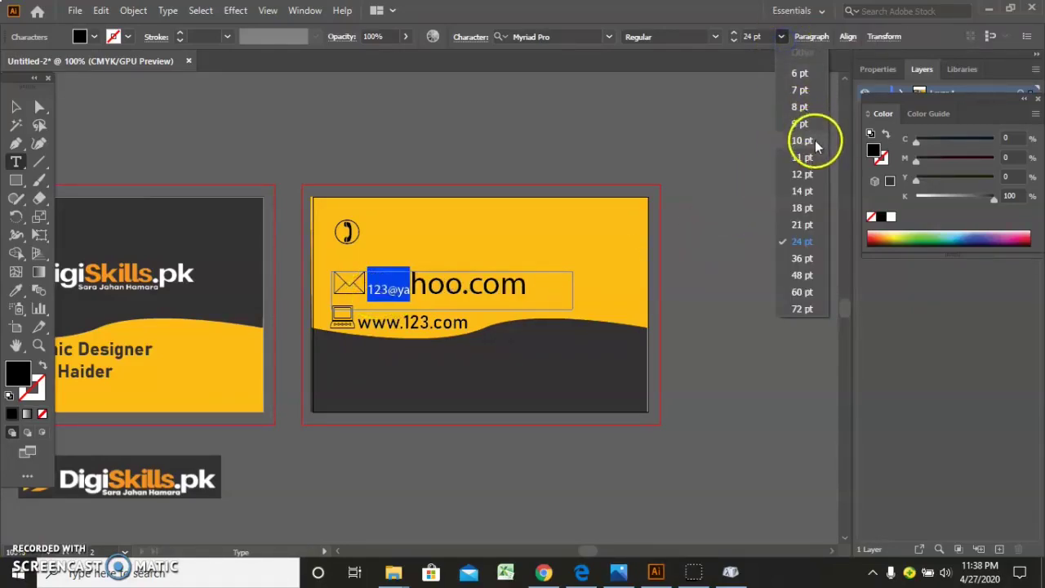
pyautogui.click(803, 191)
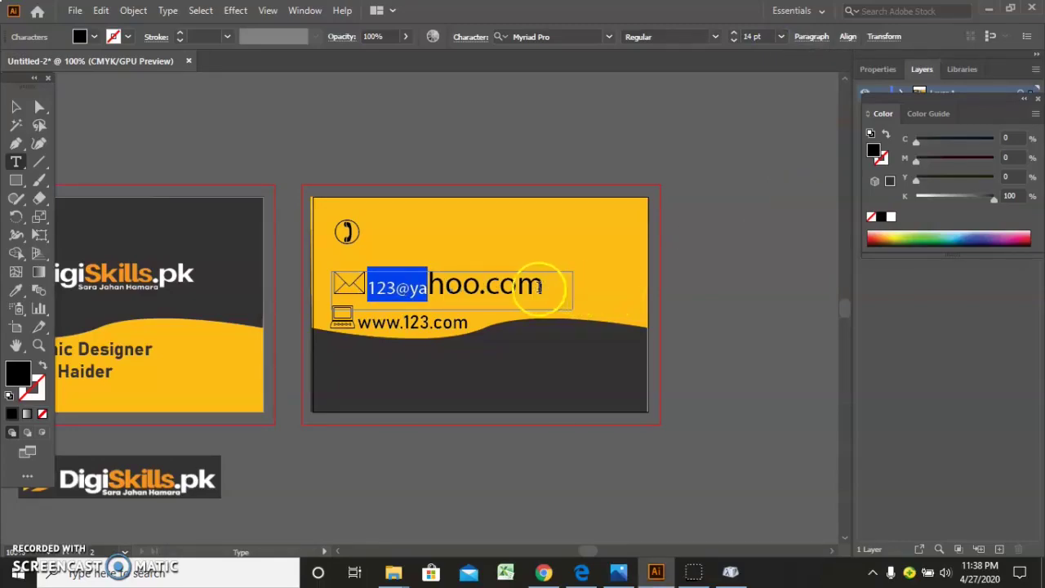
pyautogui.moveTo(546, 285); pyautogui.dragTo(429, 293)
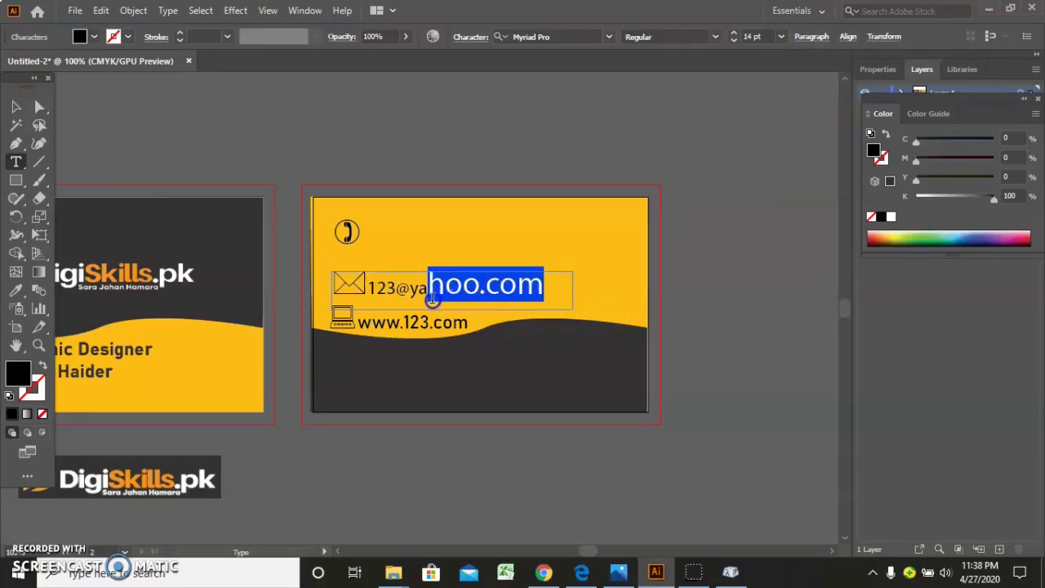
pyautogui.click(782, 37)
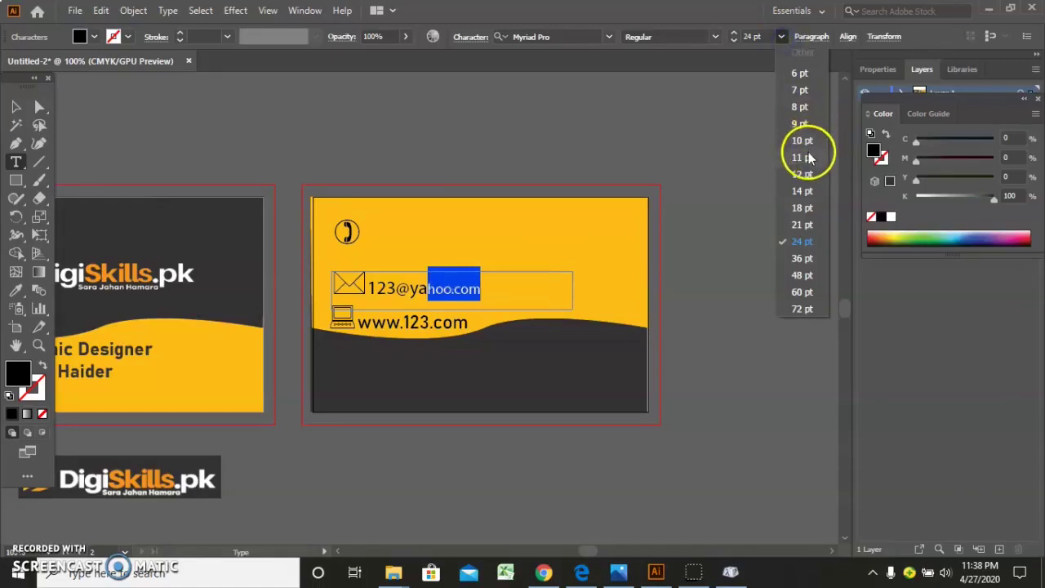
pyautogui.click(804, 190)
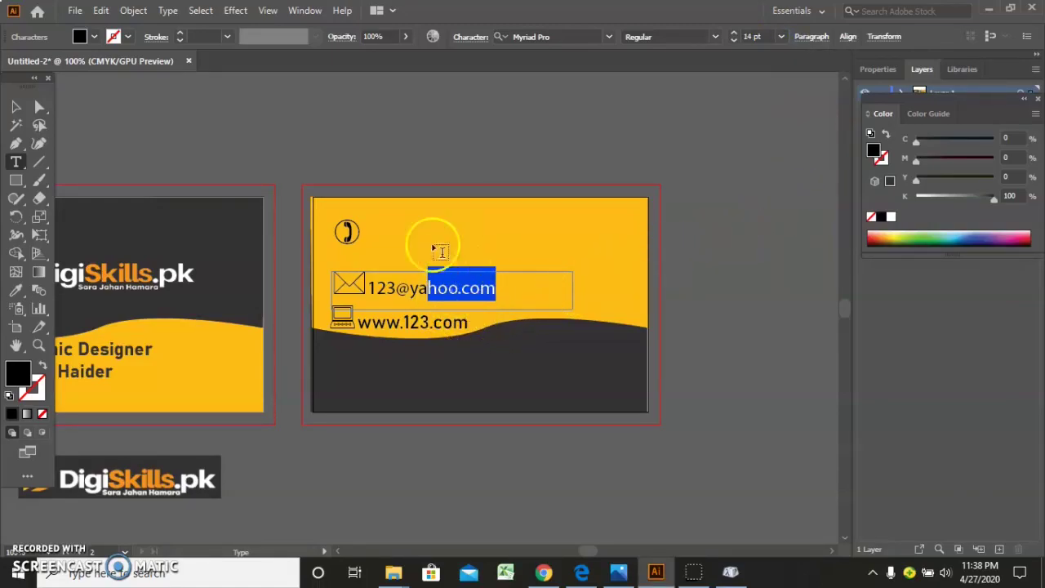
# Step: Make the phone icon 24 pt and the text after it 14 pt
pyautogui.click(355, 234)
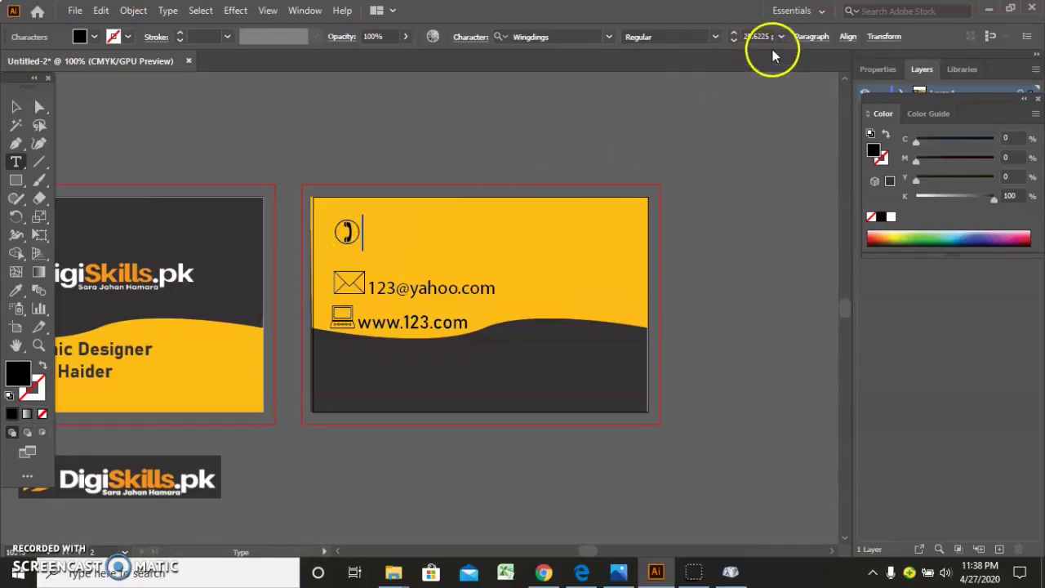
pyautogui.moveTo(364, 237); pyautogui.dragTo(343, 239)
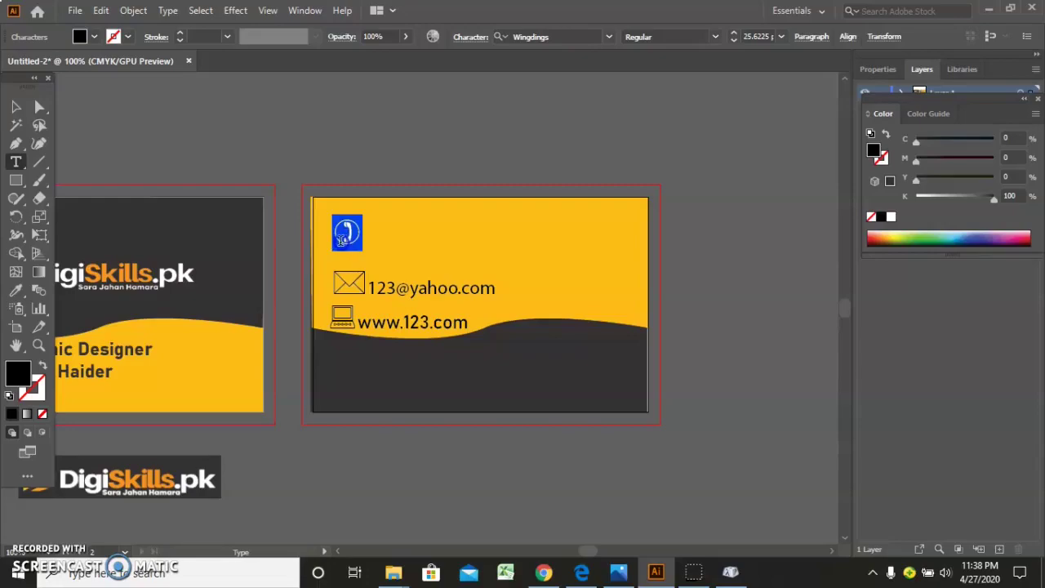
pyautogui.click(781, 36)
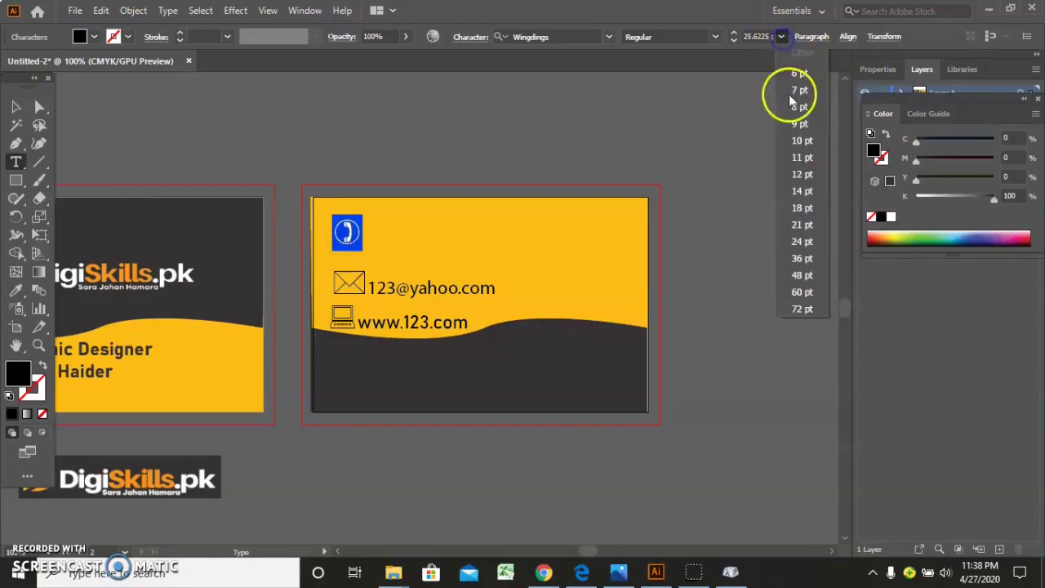
pyautogui.click(802, 241)
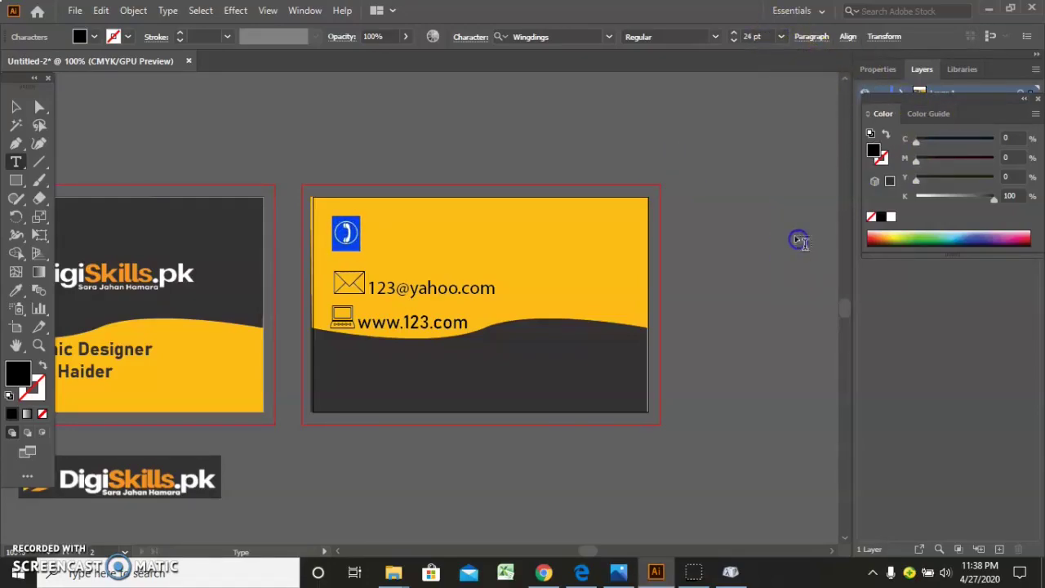
pyautogui.click(355, 236)
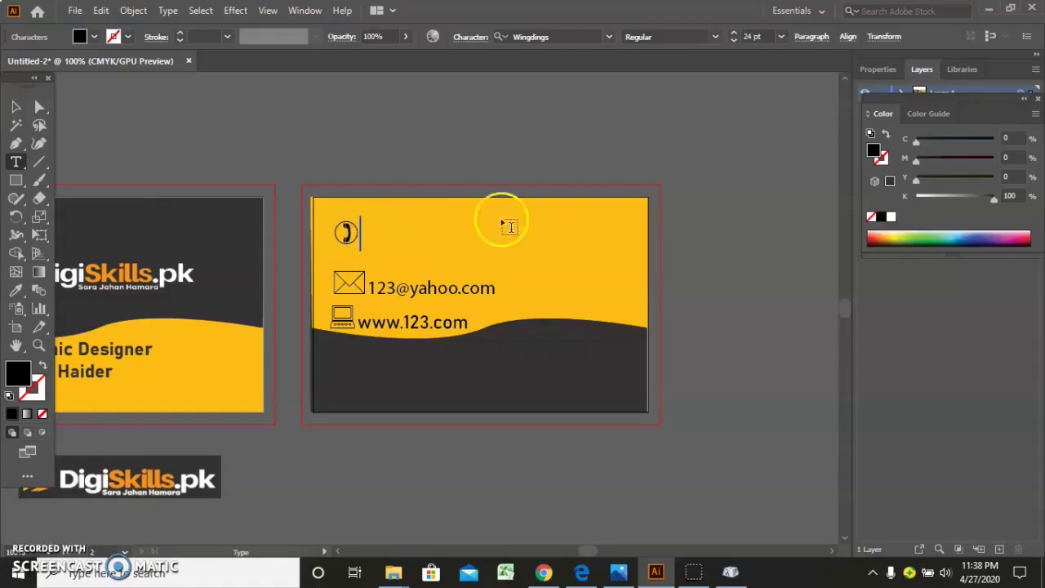
pyautogui.click(781, 37)
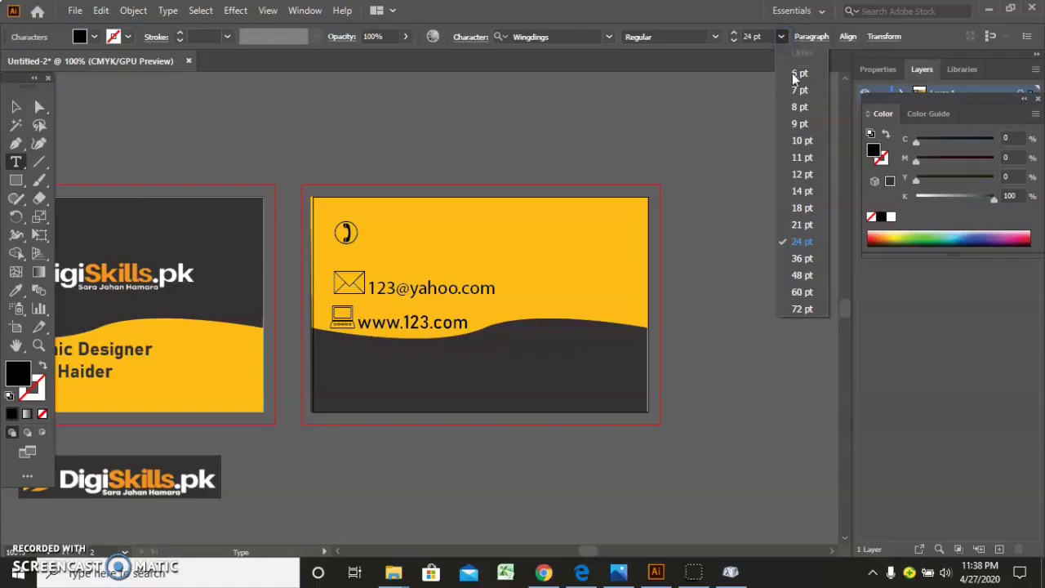
pyautogui.click(797, 191)
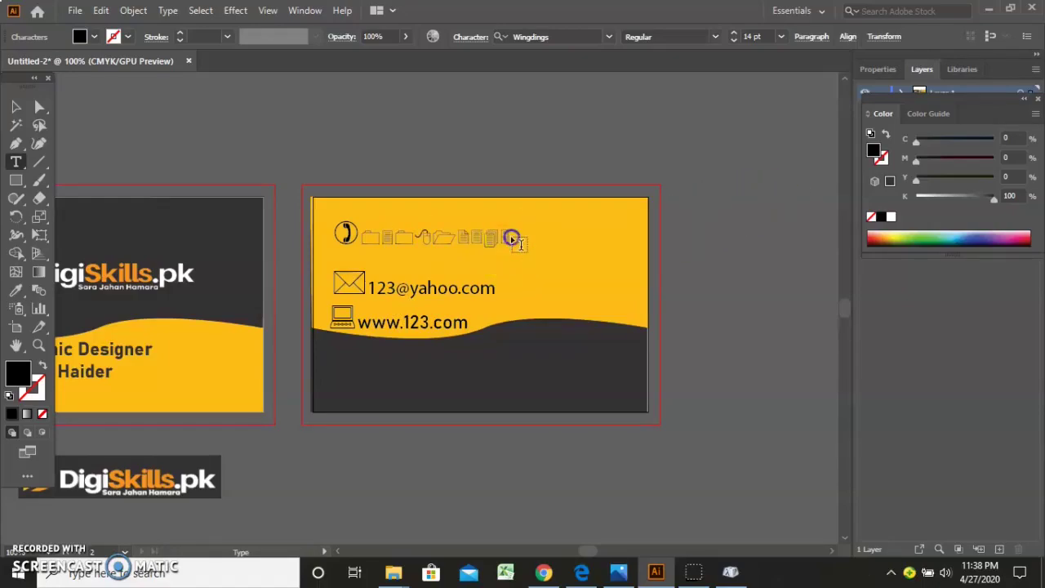
# Step: Convert the Wingdings phone-number characters to Bahnschrift digits
pyautogui.moveTo(500, 242); pyautogui.dragTo(457, 239)
pyautogui.press('Escape')
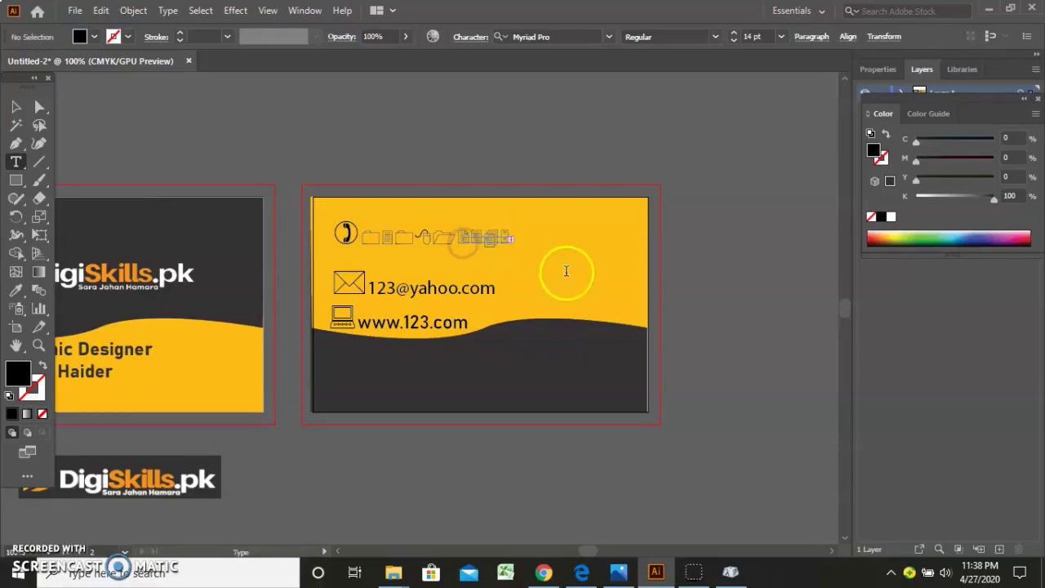
pyautogui.moveTo(509, 237); pyautogui.dragTo(380, 242)
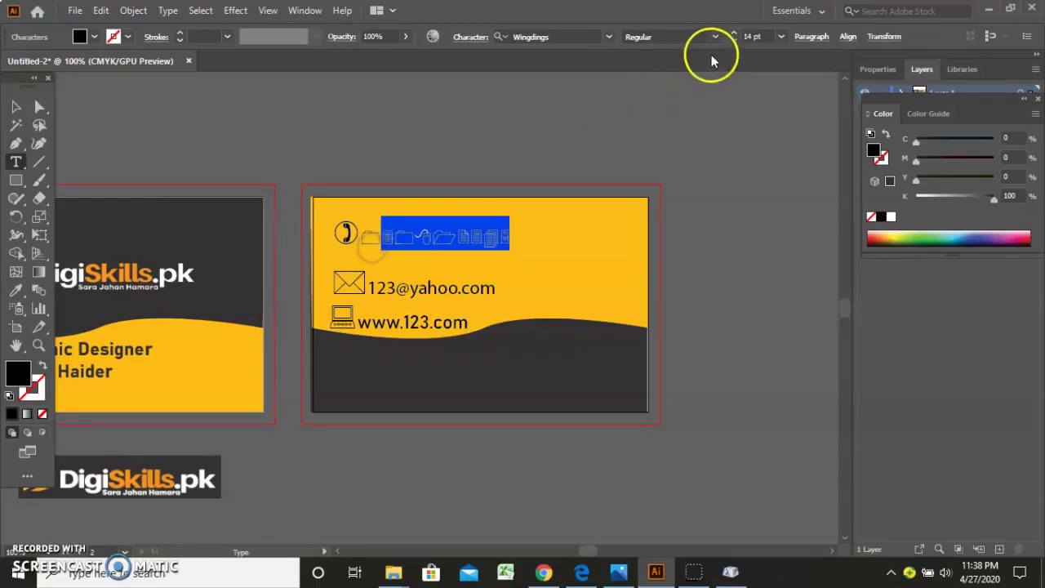
pyautogui.click(608, 38)
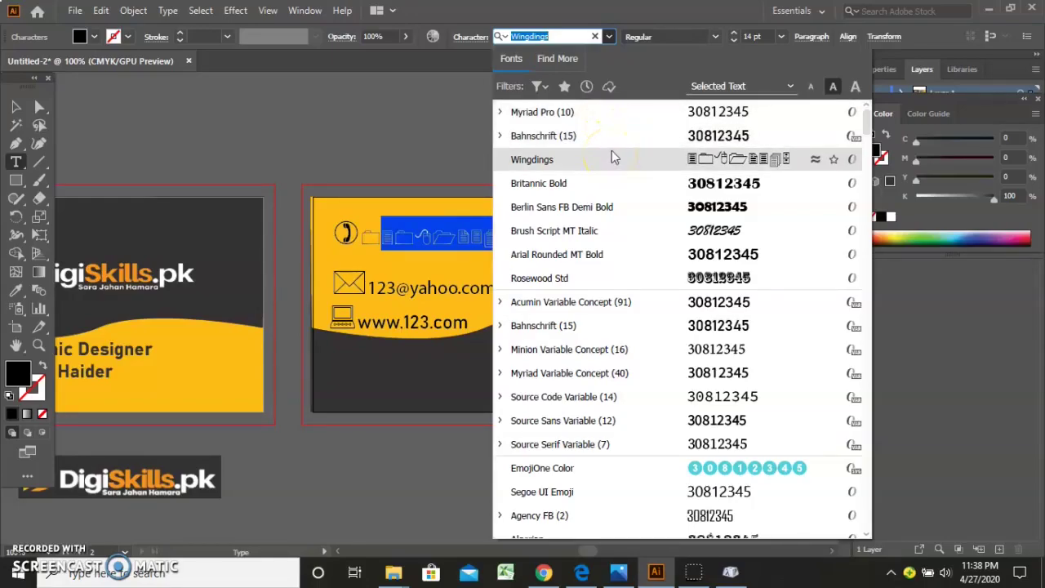
pyautogui.click(616, 141)
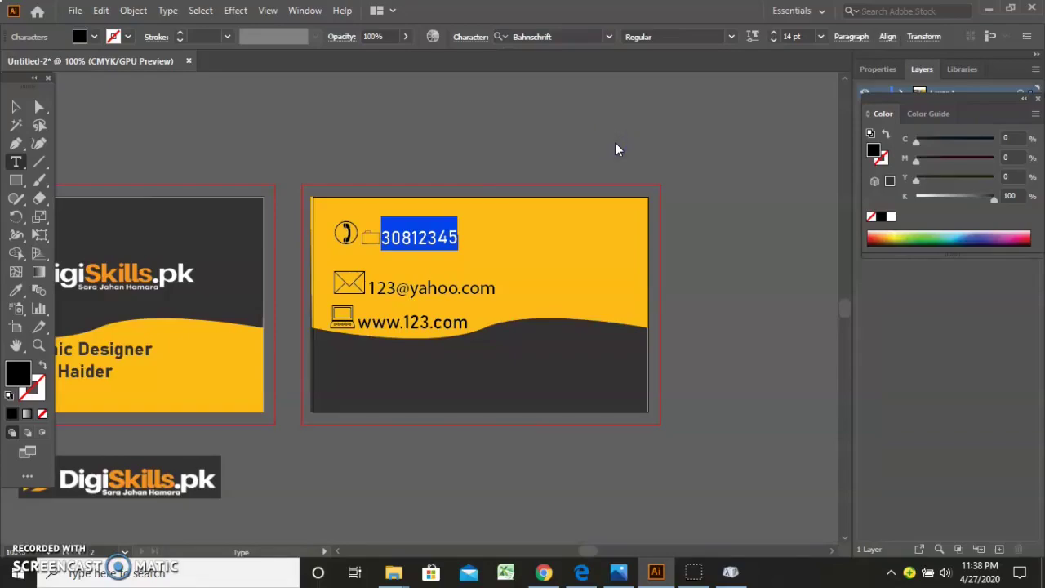
pyautogui.moveTo(532, 237); pyautogui.dragTo(360, 237)
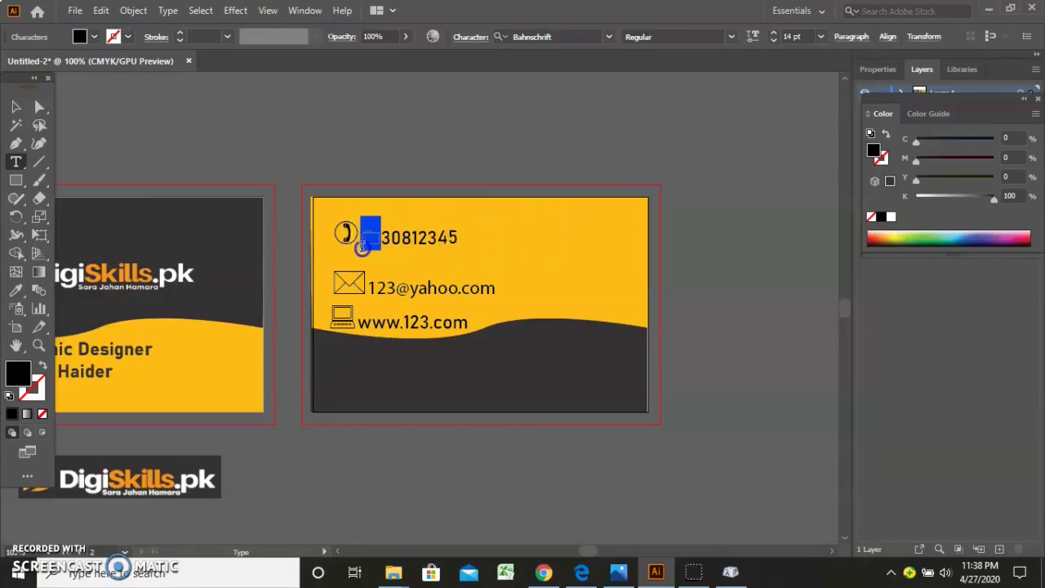
pyautogui.click(608, 37)
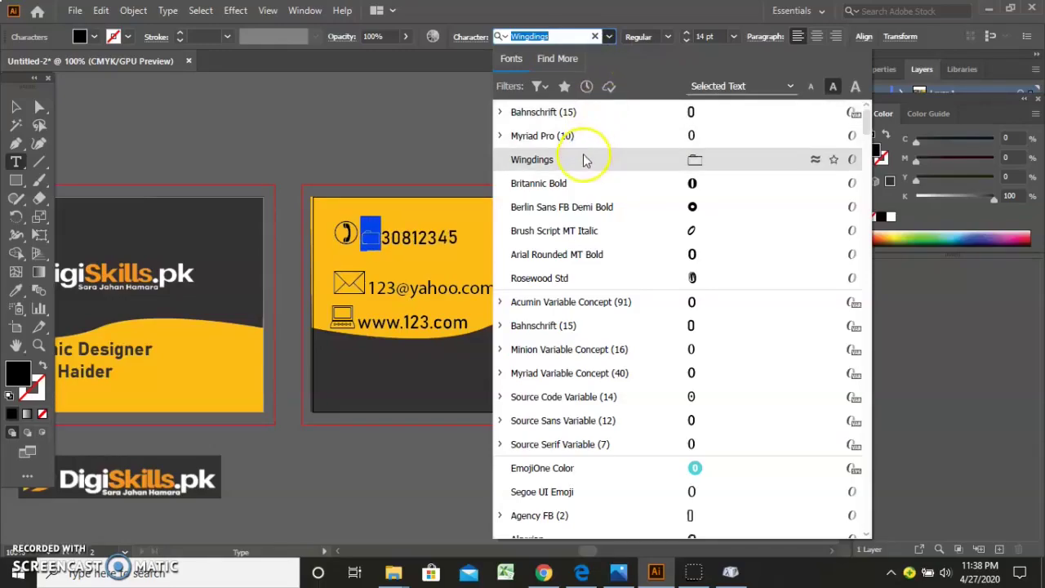
pyautogui.click(584, 113)
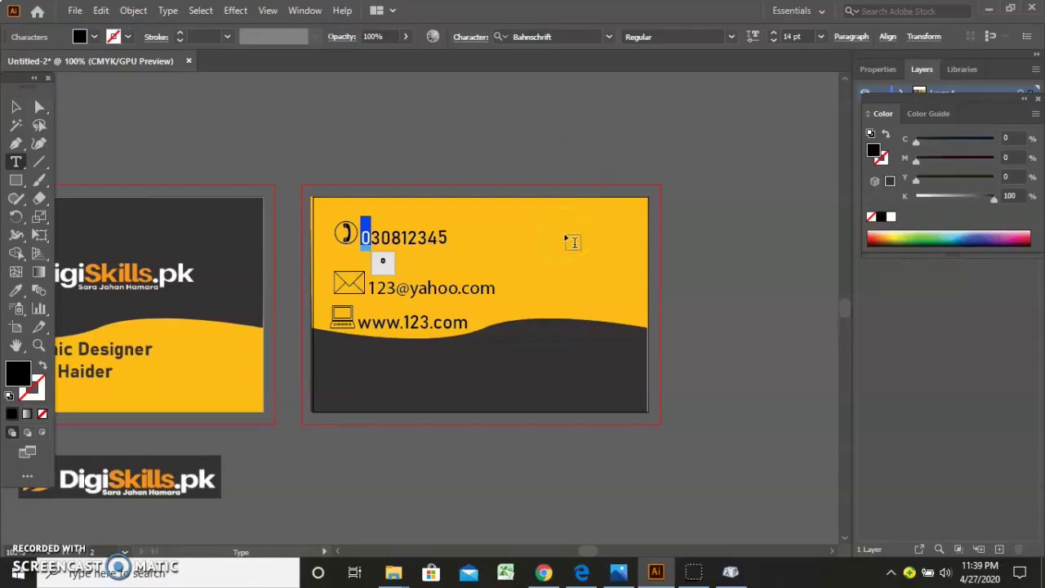
pyautogui.click(451, 241)
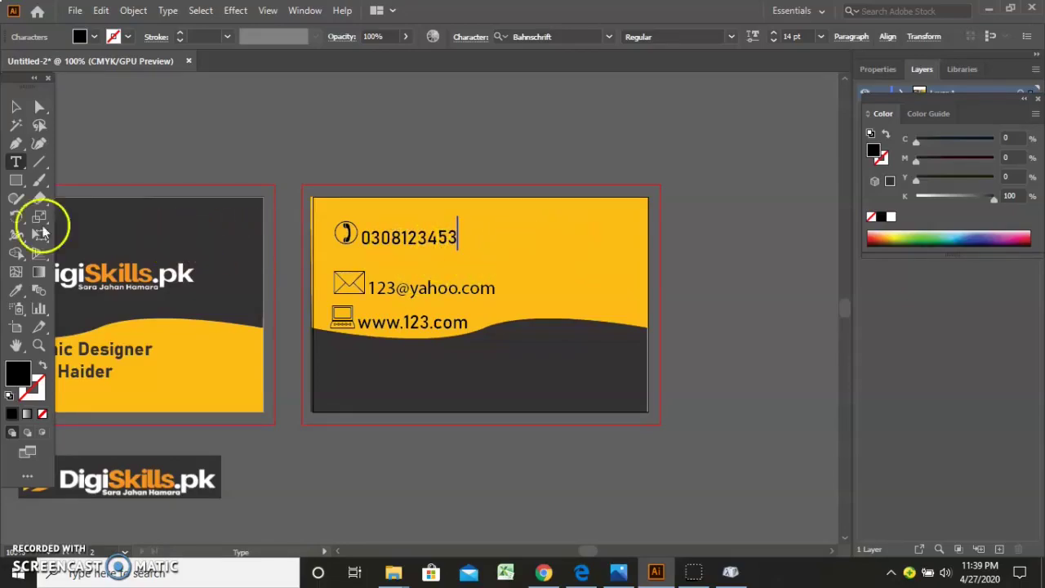
pyautogui.click(15, 107)
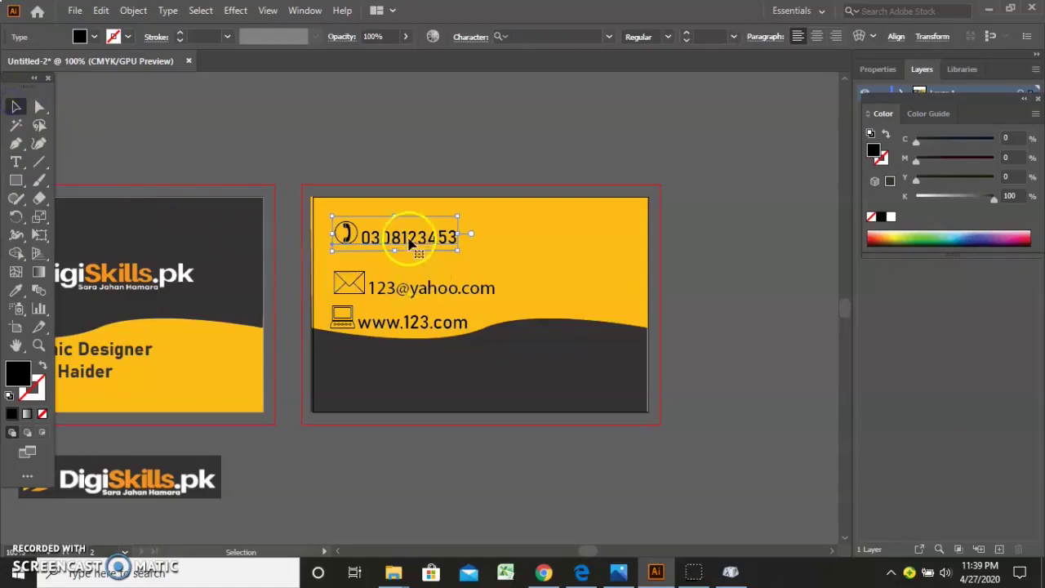
pyautogui.click(377, 295)
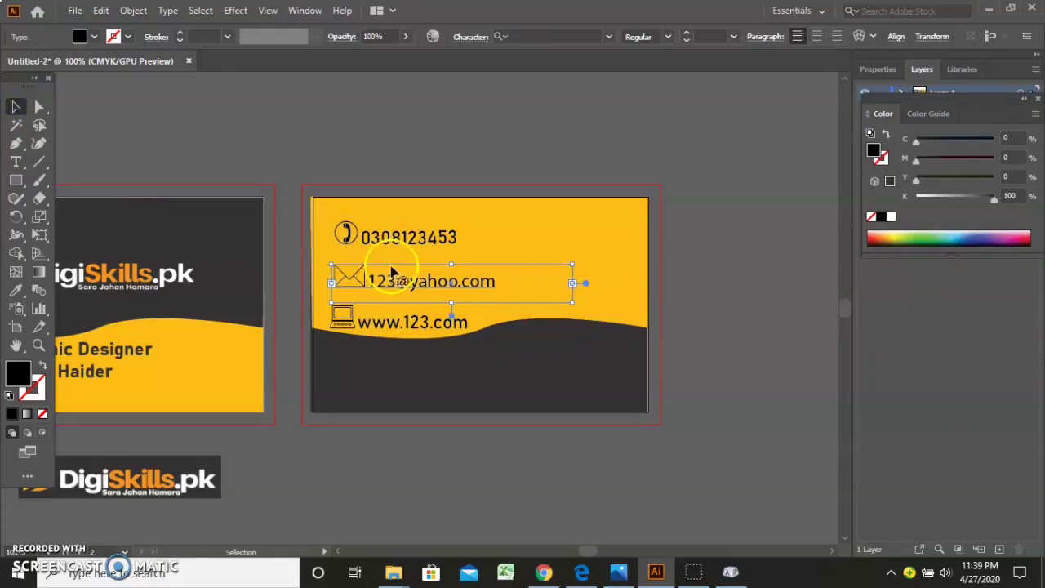
pyautogui.moveTo(387, 291); pyautogui.dragTo(416, 281)
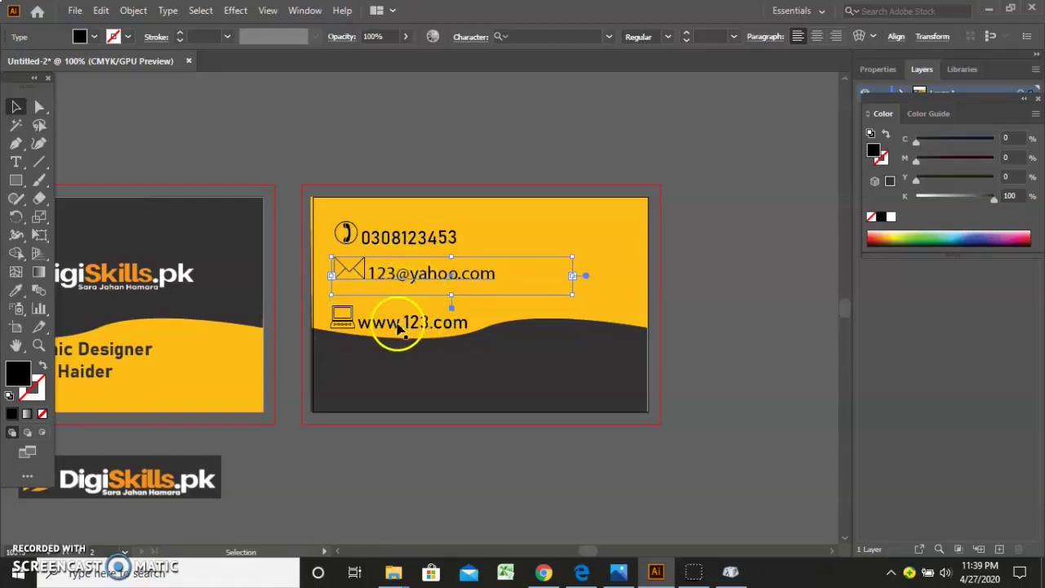
pyautogui.moveTo(400, 326); pyautogui.dragTo(400, 317)
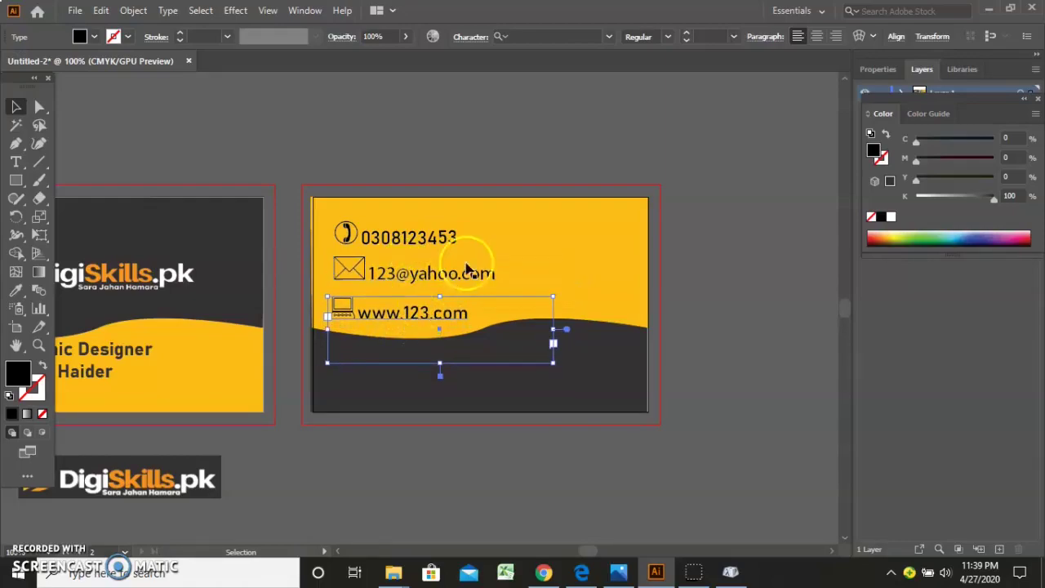
pyautogui.click(653, 575)
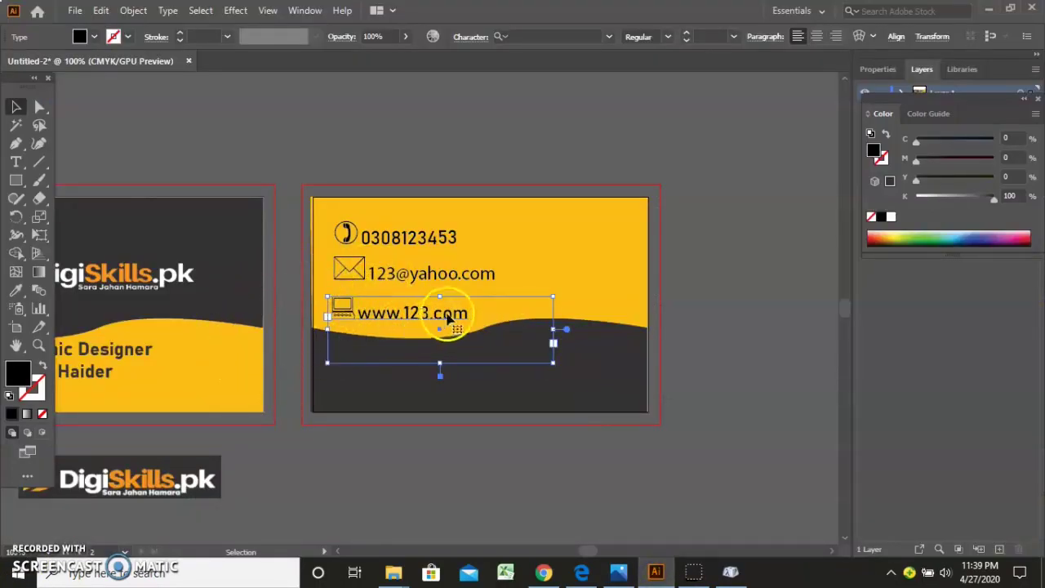
pyautogui.click(391, 237)
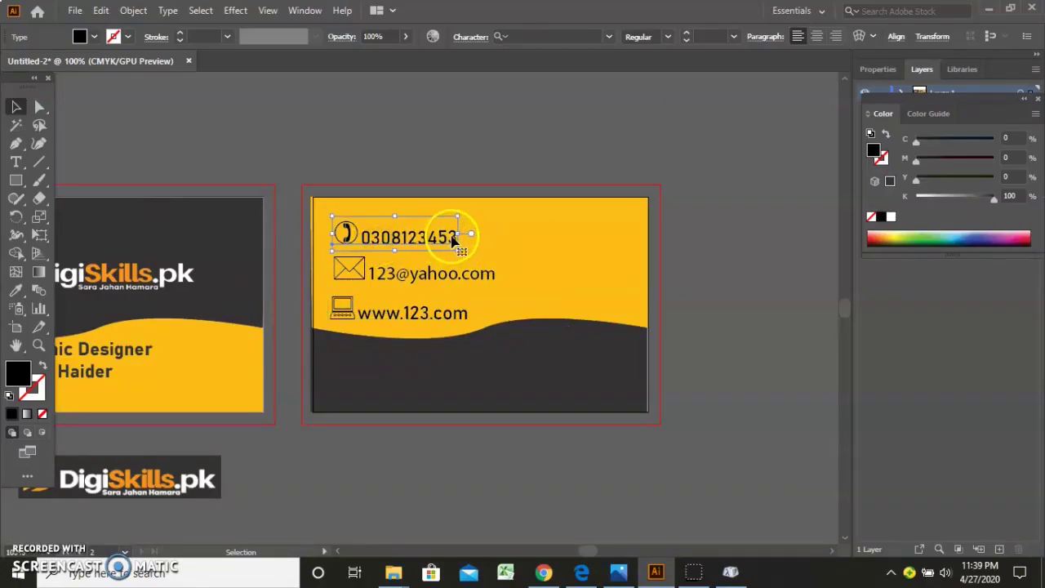
pyautogui.doubleClick(453, 236)
pyautogui.moveTo(453, 237); pyautogui.dragTo(363, 238)
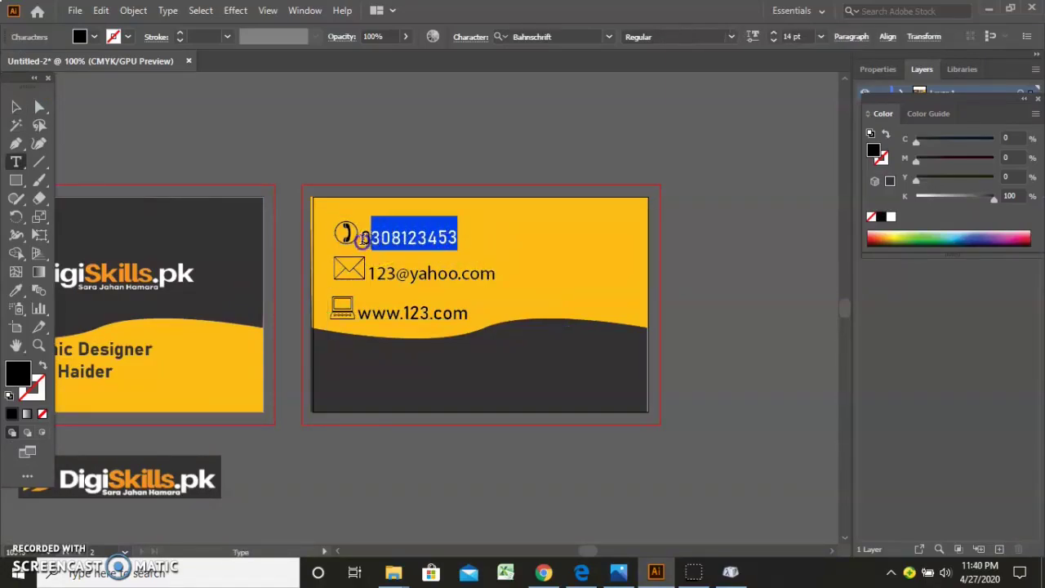
# Step: Colour the phone and email lines the logo's dark grey using the Eyedropper
pyautogui.click(16, 290)
pyautogui.click(163, 457)
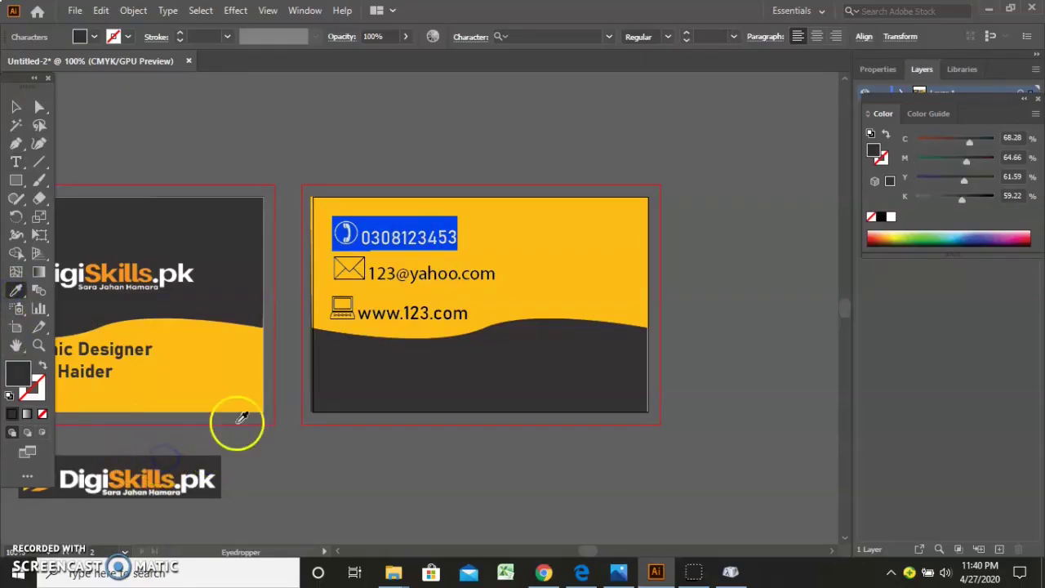
pyautogui.click(16, 106)
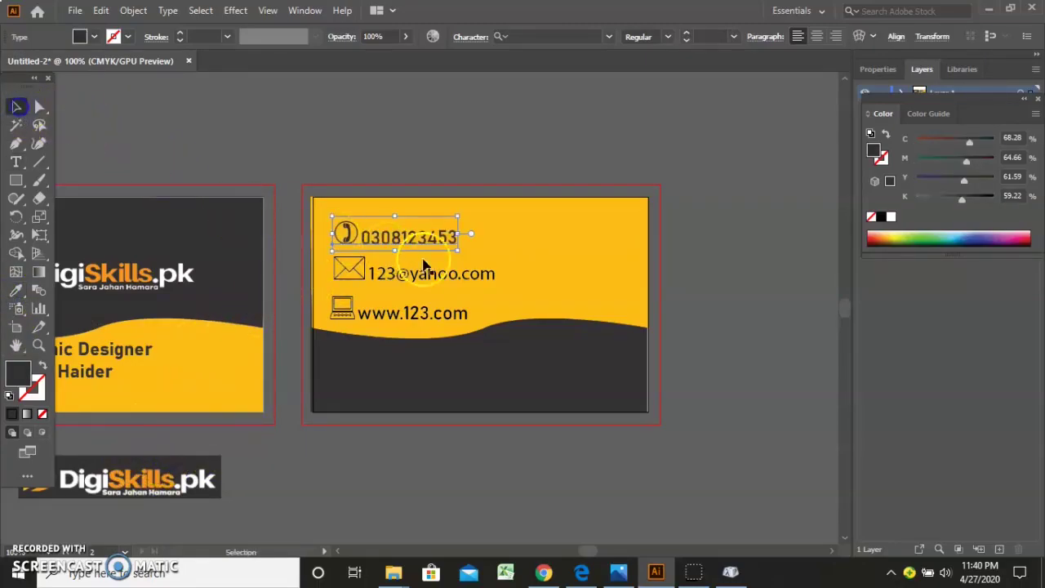
pyautogui.click(488, 276)
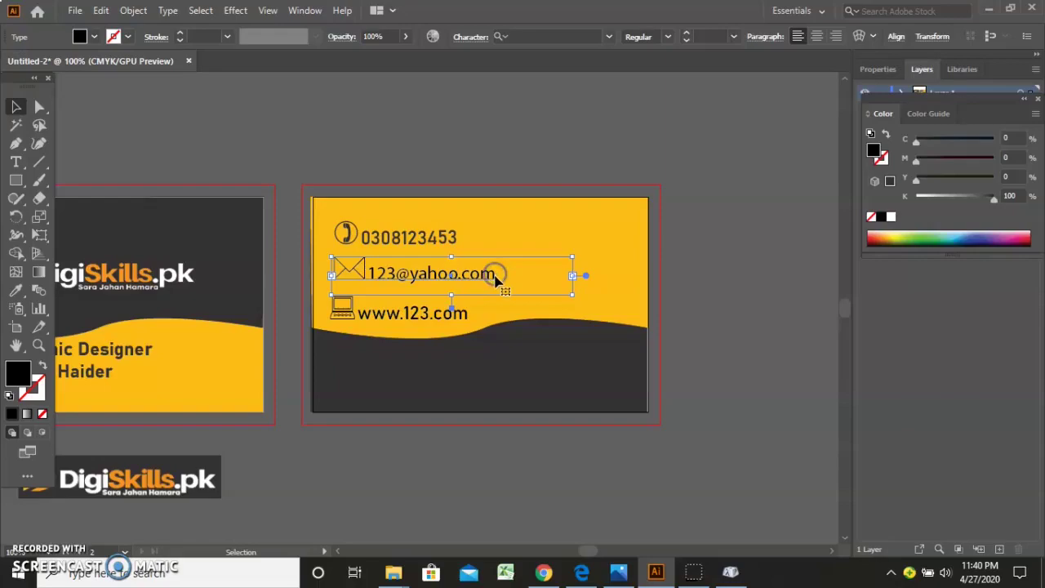
pyautogui.click(495, 278)
pyautogui.hotkey('ctrl', 'a')
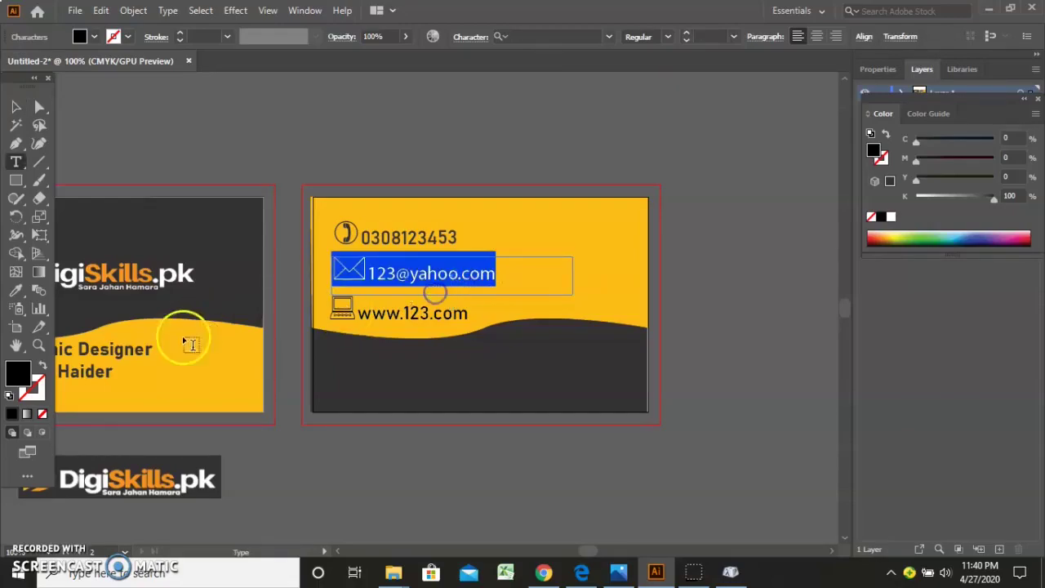
pyautogui.click(16, 292)
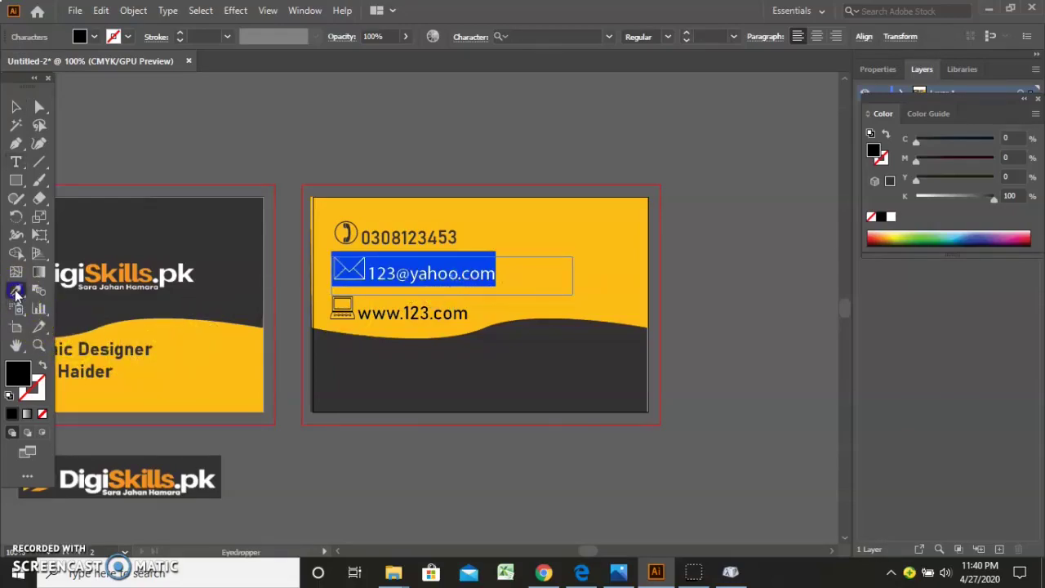
pyautogui.click(173, 454)
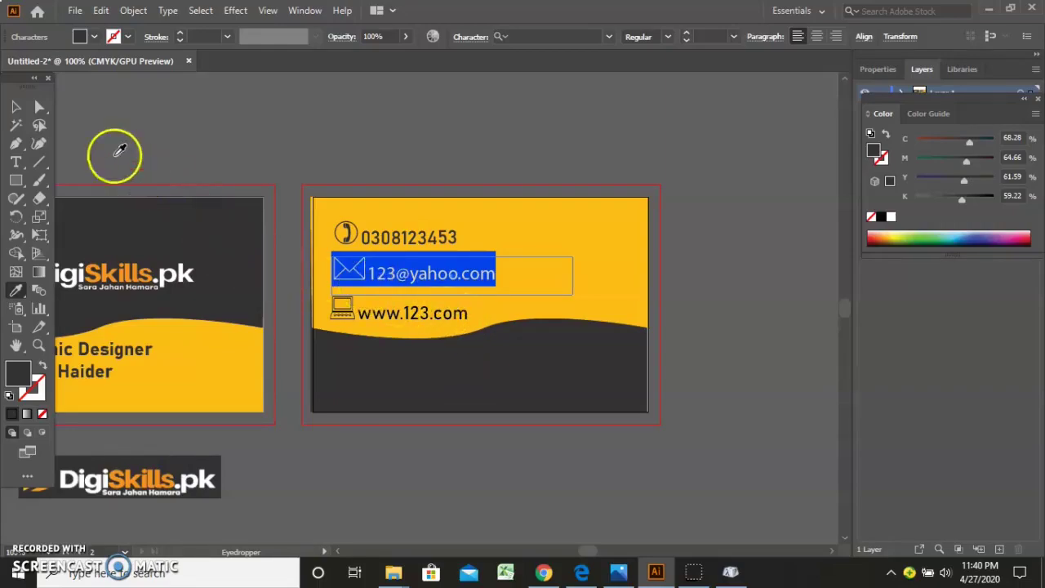
pyautogui.click(16, 106)
pyautogui.click(433, 314)
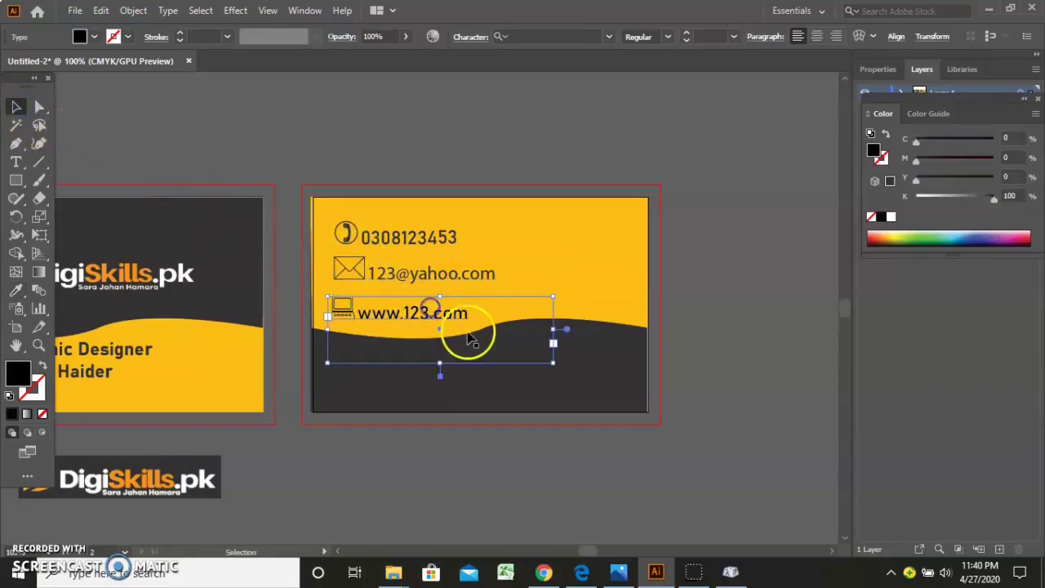
pyautogui.doubleClick(469, 313)
pyautogui.hotkey('ctrl', 'a')
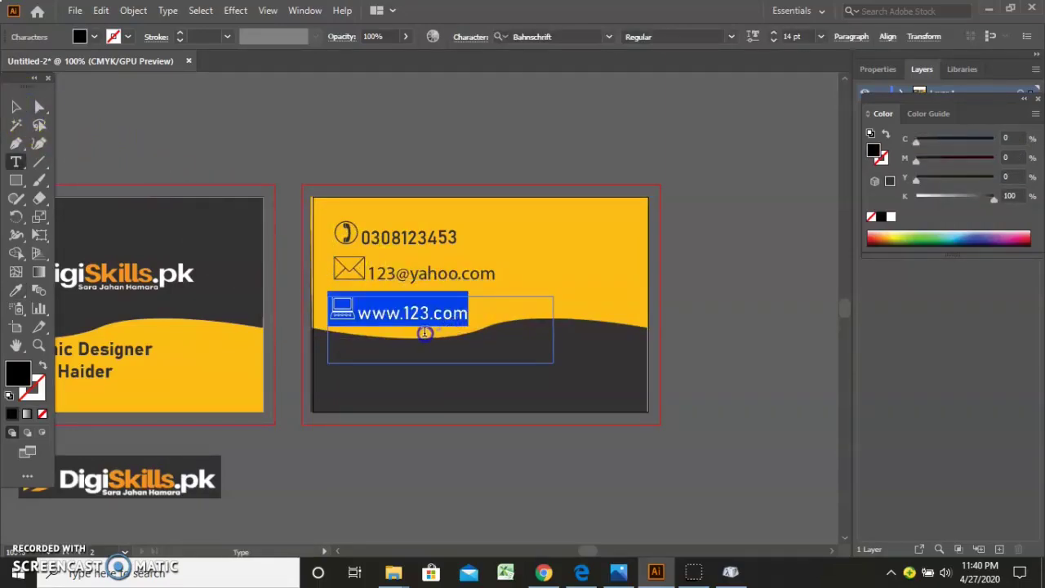
pyautogui.click(16, 290)
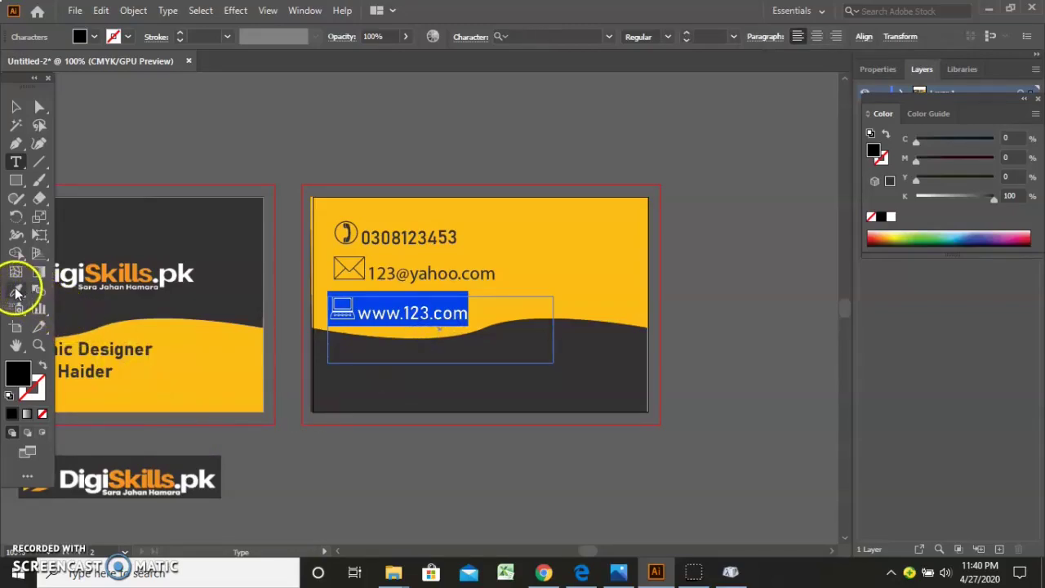
pyautogui.click(173, 463)
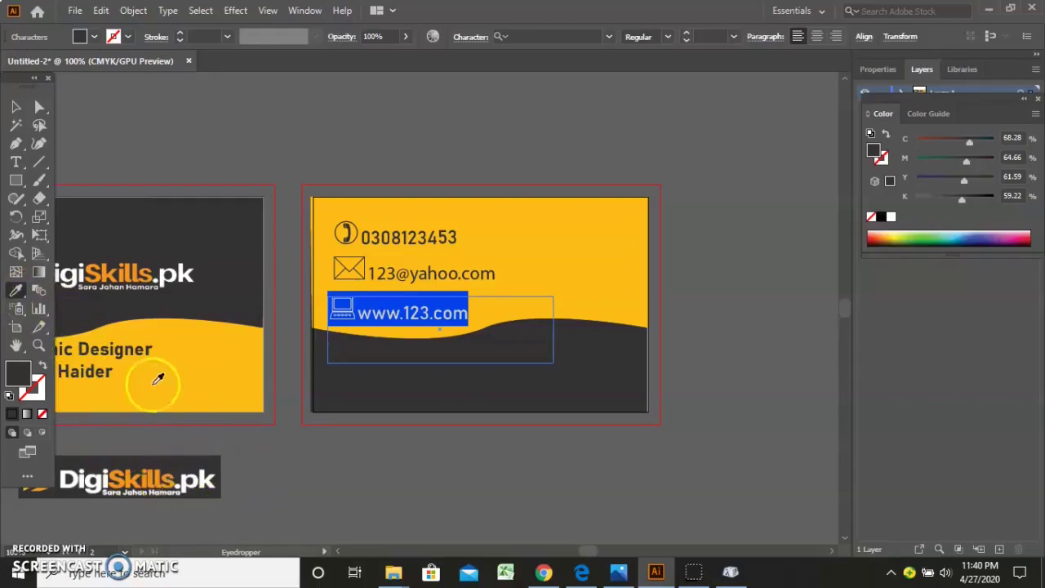
pyautogui.click(22, 160)
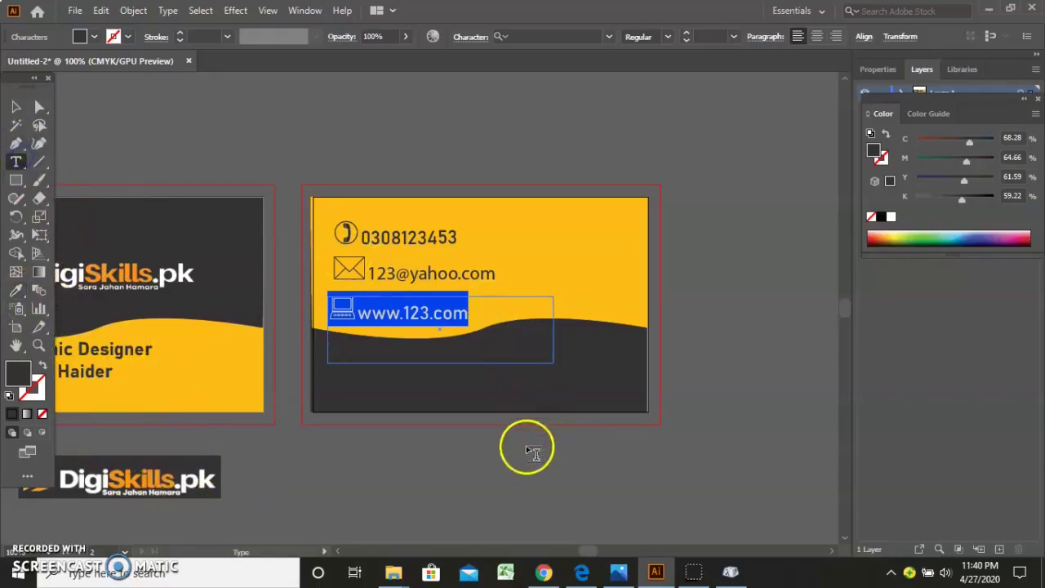
# Step: Create a text frame below the contact-side card and clear its placeholder text
pyautogui.click(488, 463)
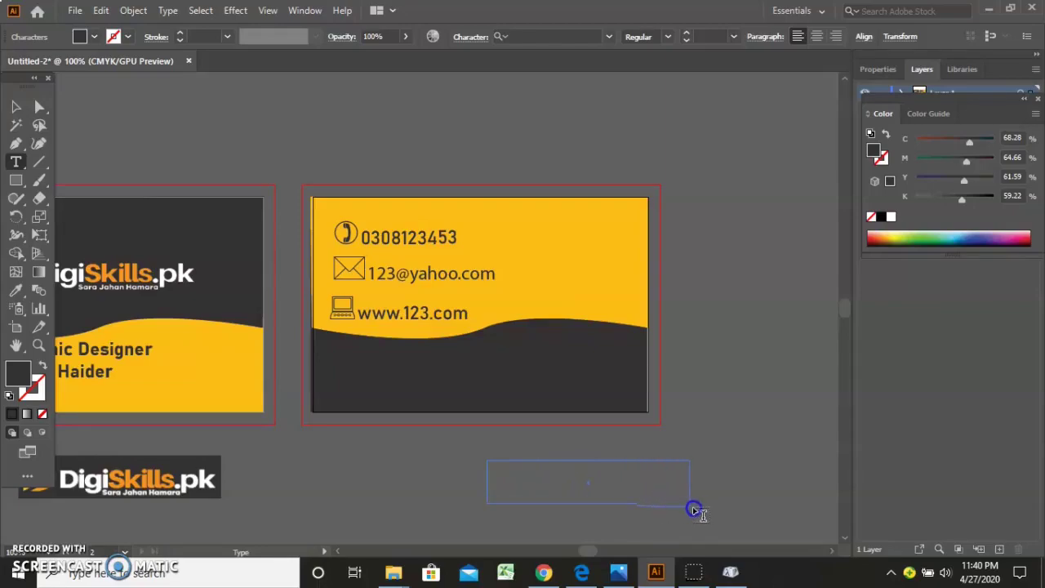
pyautogui.moveTo(721, 510); pyautogui.dragTo(721, 507)
pyautogui.press('BackSpace')
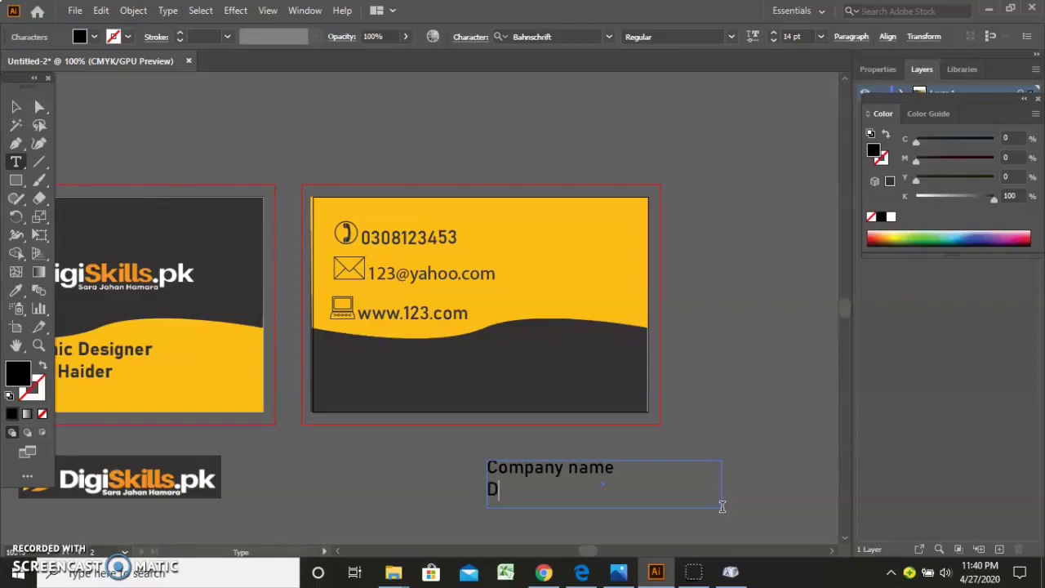
pyautogui.moveTo(581, 572)
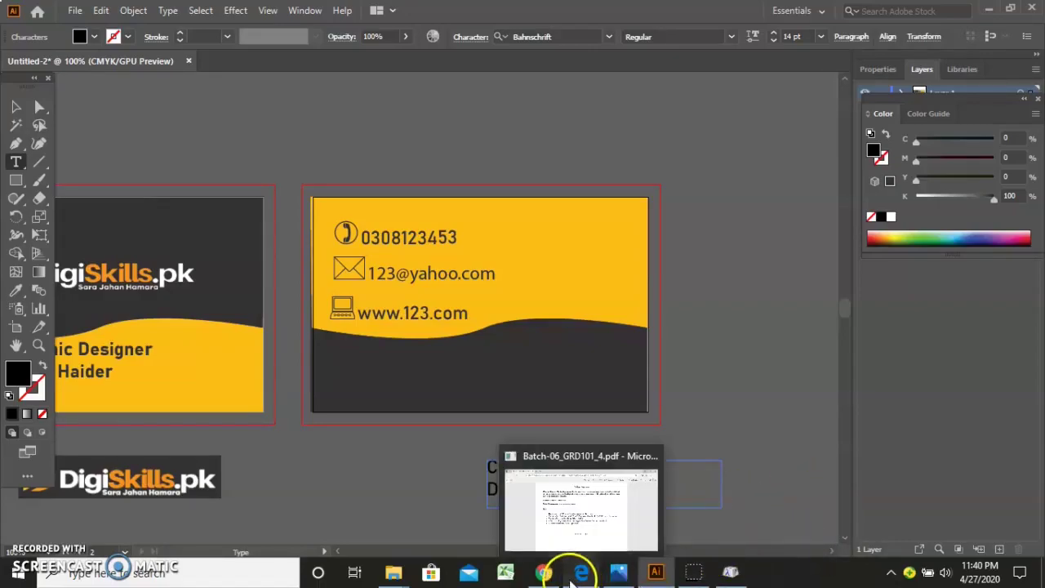
# Step: Review the Problem Statement in the assignment PDF in Edge, then return to Illustrator
pyautogui.click(587, 474)
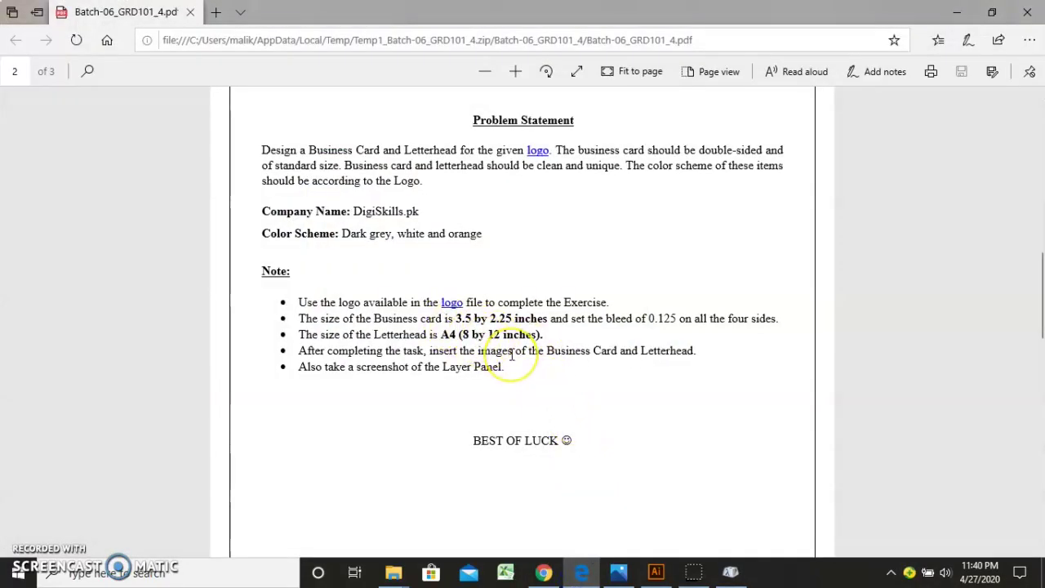
pyautogui.scroll(3, 510, 355)
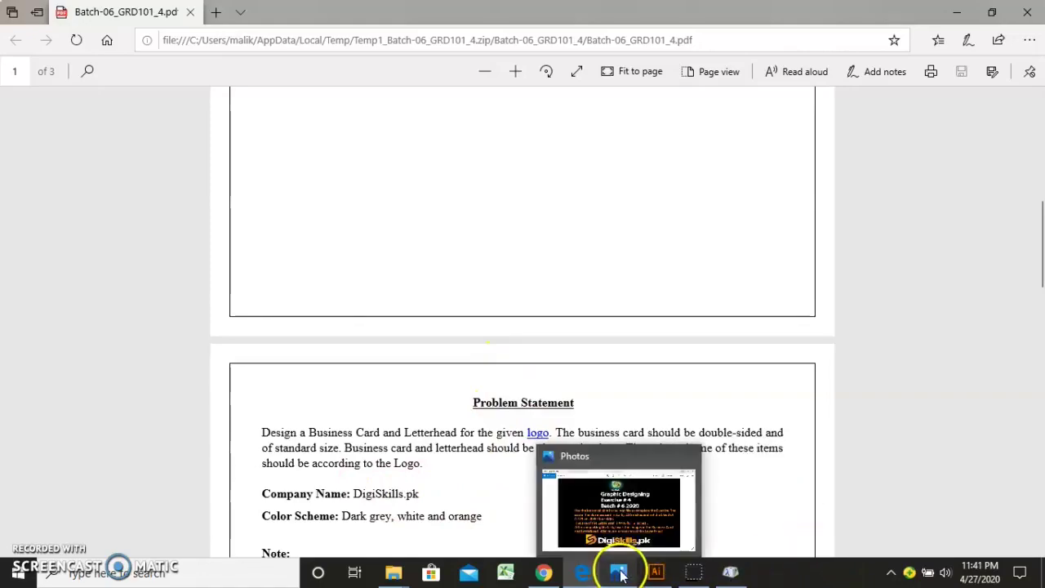
pyautogui.click(655, 572)
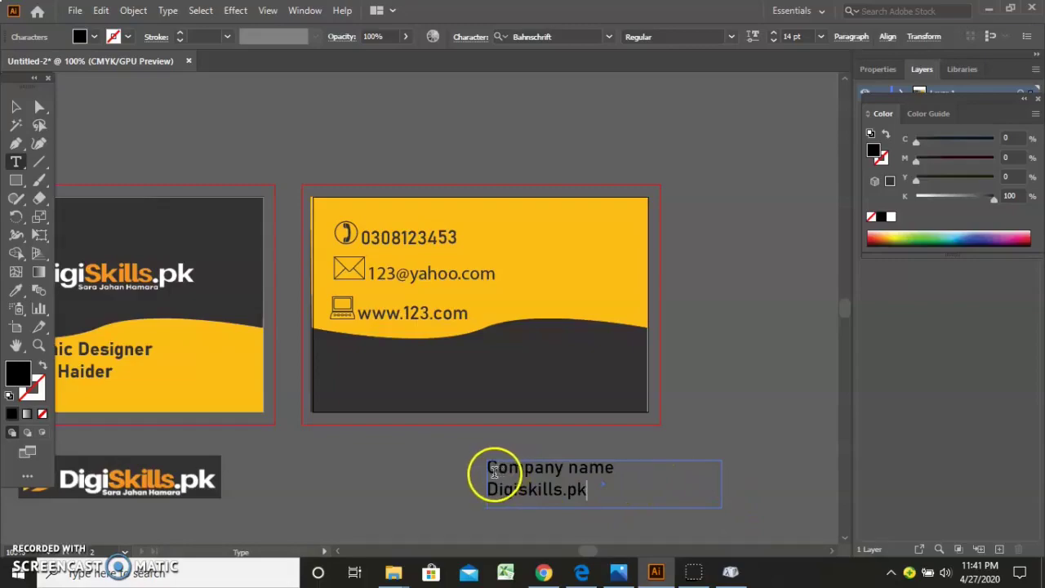
# Step: Make the Company name / Digiskills.pk label Bold at 24 pt
pyautogui.moveTo(501, 468); pyautogui.dragTo(552, 488)
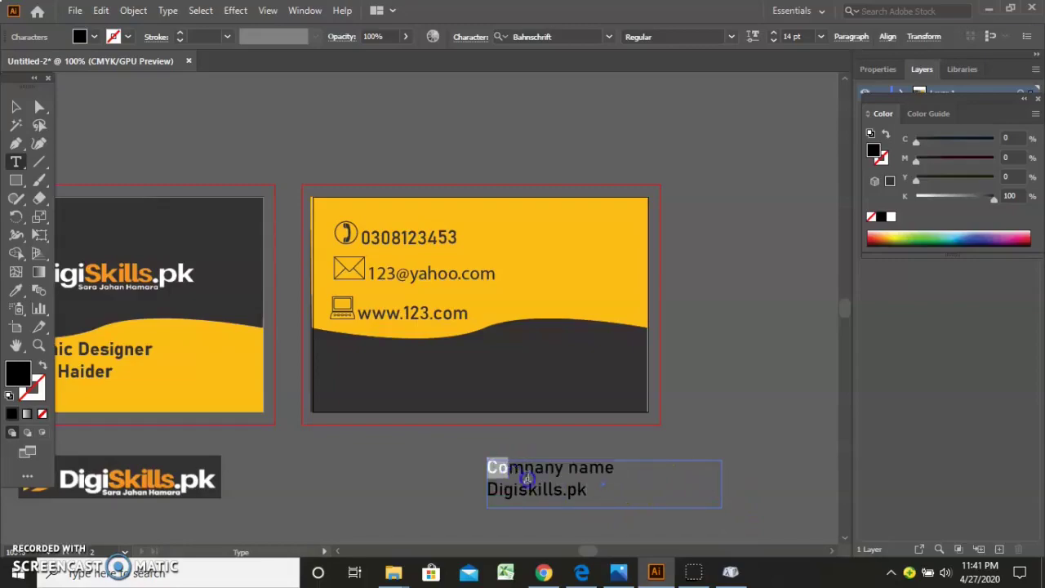
pyautogui.moveTo(487, 462); pyautogui.dragTo(599, 497)
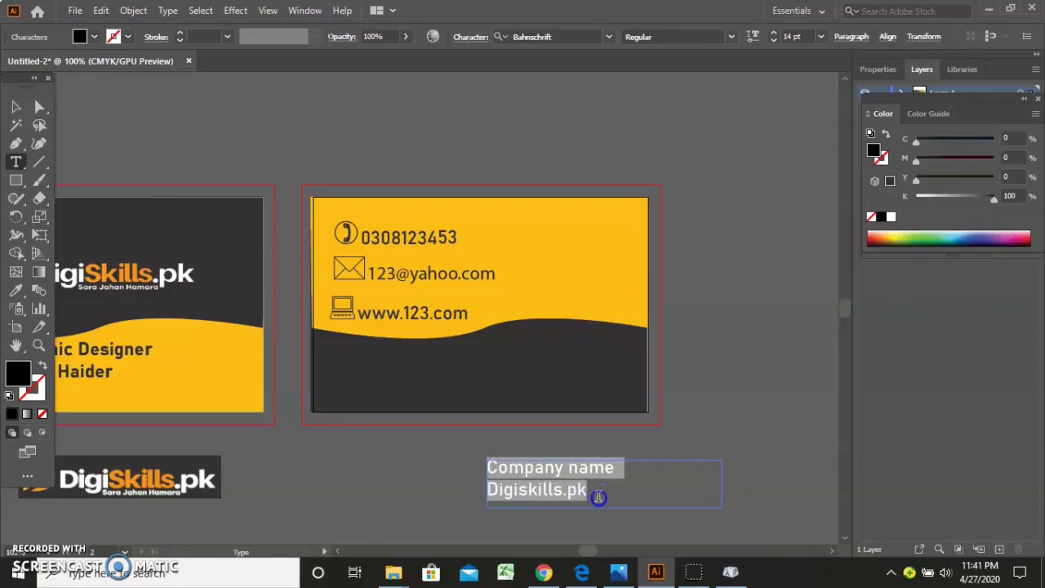
pyautogui.click(731, 36)
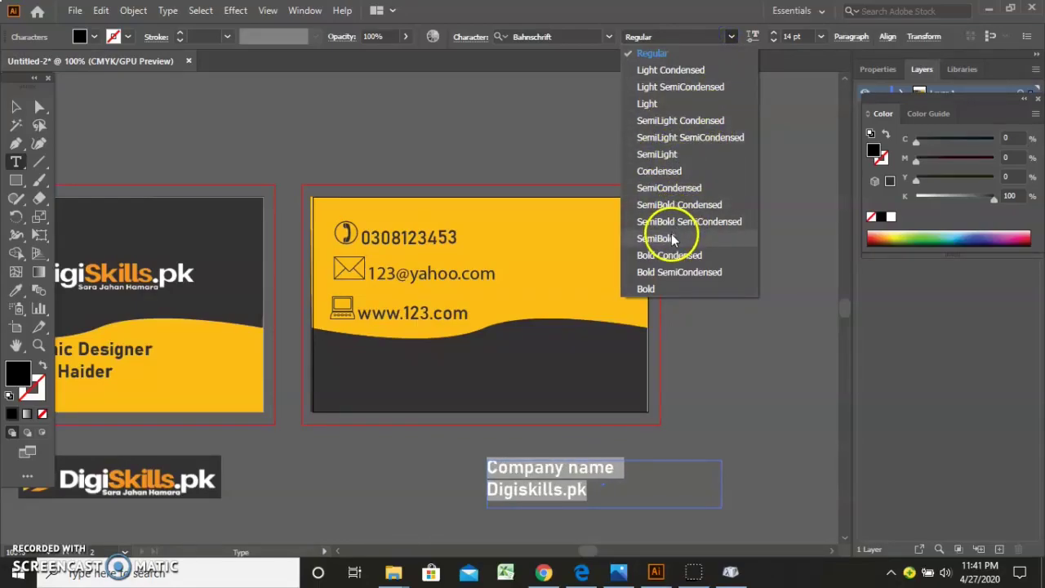
pyautogui.click(666, 290)
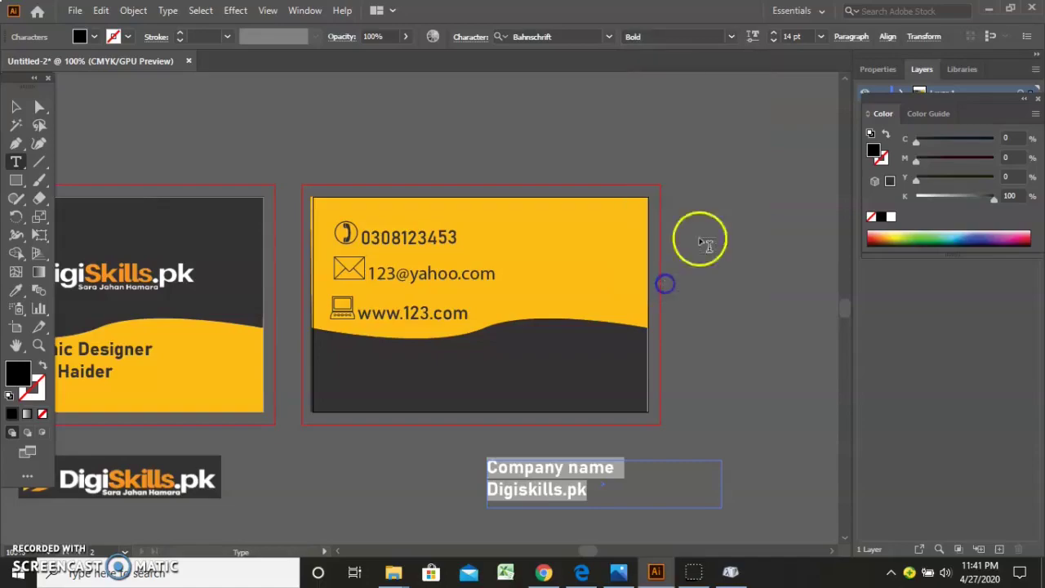
pyautogui.click(822, 39)
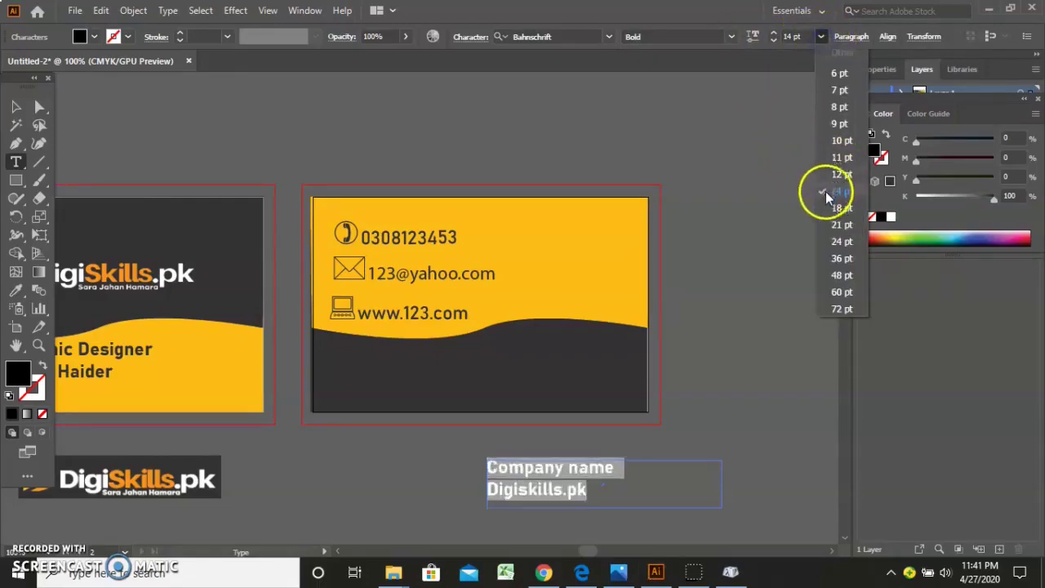
pyautogui.click(844, 242)
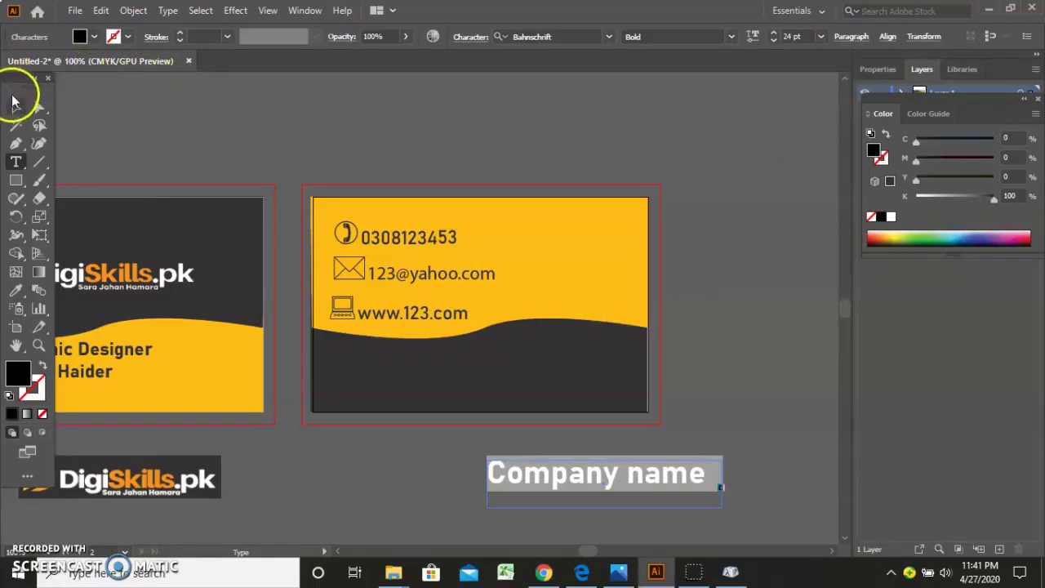
pyautogui.click(13, 101)
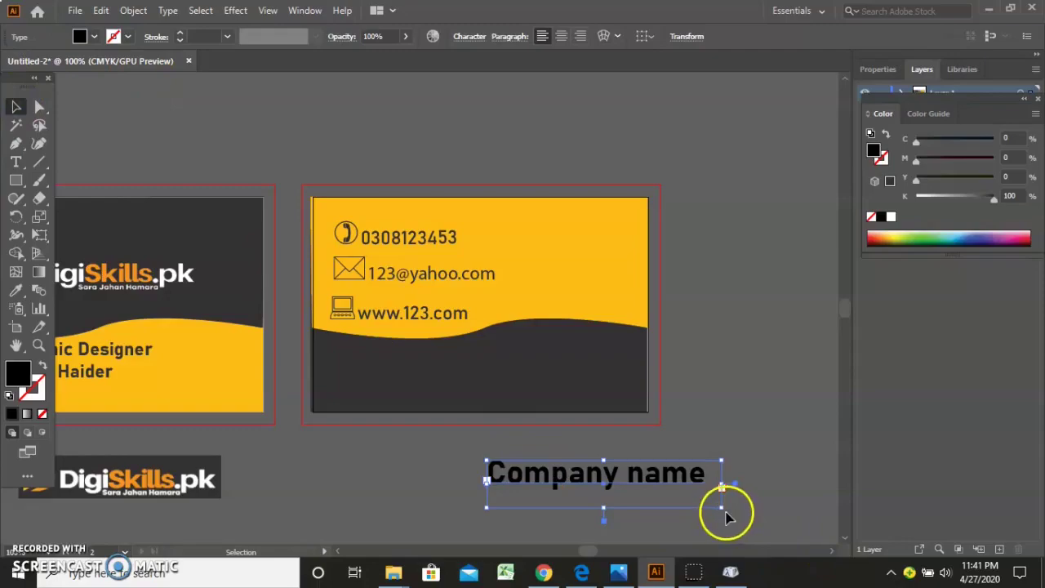
# Step: Enlarge the label's text frame and apply Bahnschrift to both lines
pyautogui.moveTo(722, 510); pyautogui.dragTo(784, 538)
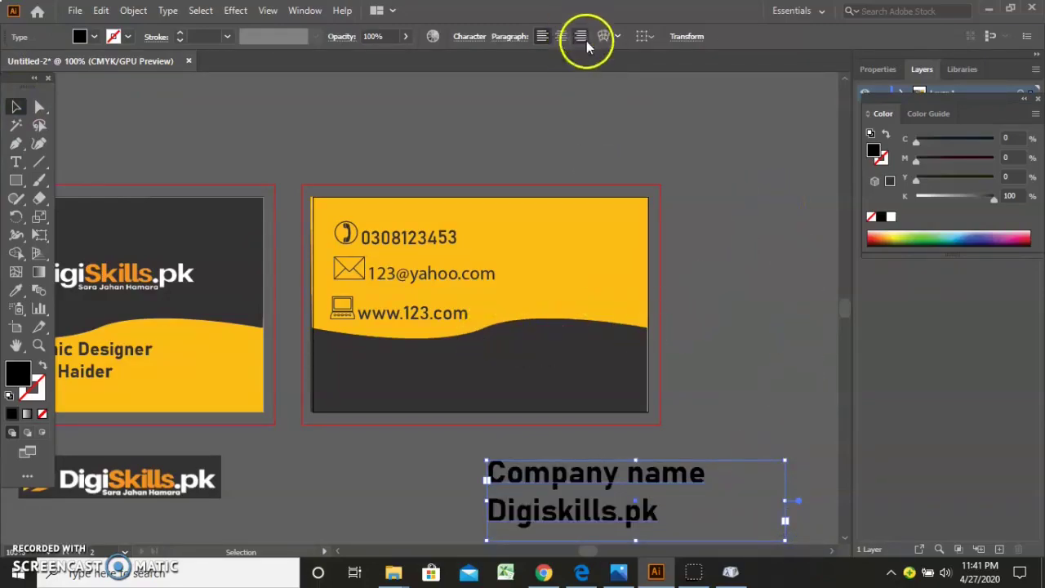
pyautogui.doubleClick(660, 518)
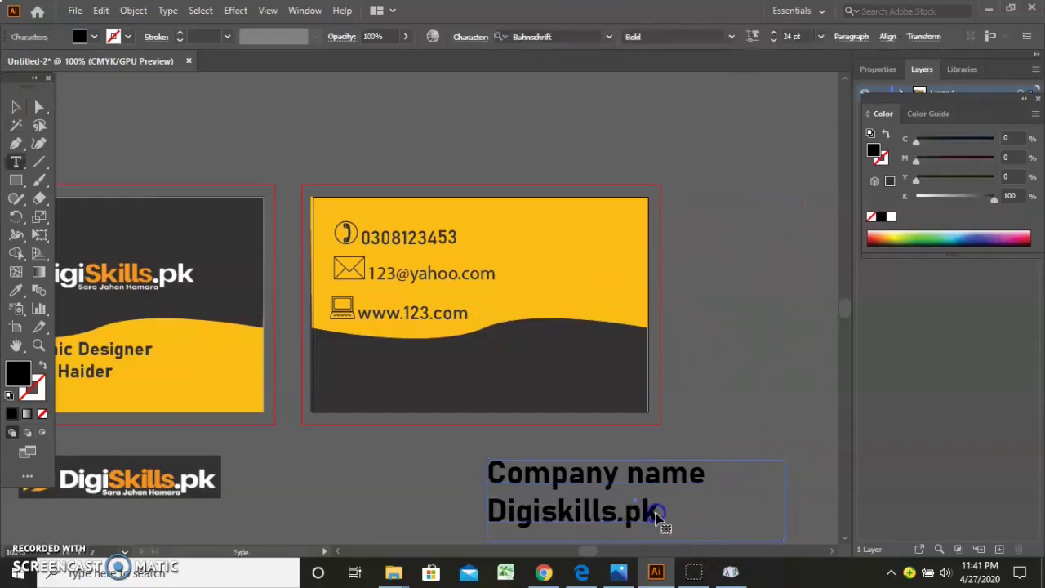
pyautogui.moveTo(658, 514); pyautogui.dragTo(516, 474)
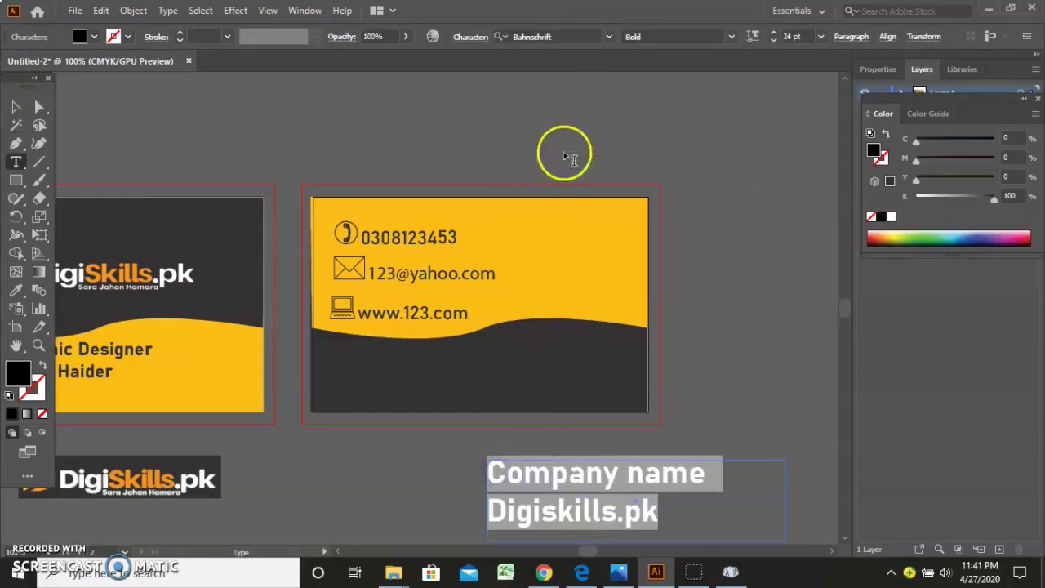
pyautogui.click(611, 36)
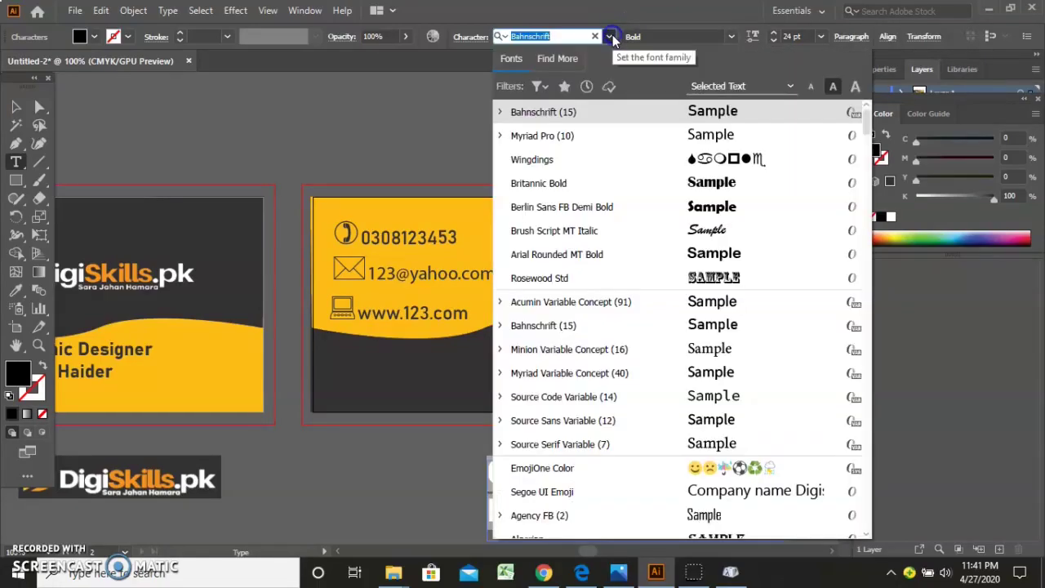
pyautogui.click(596, 112)
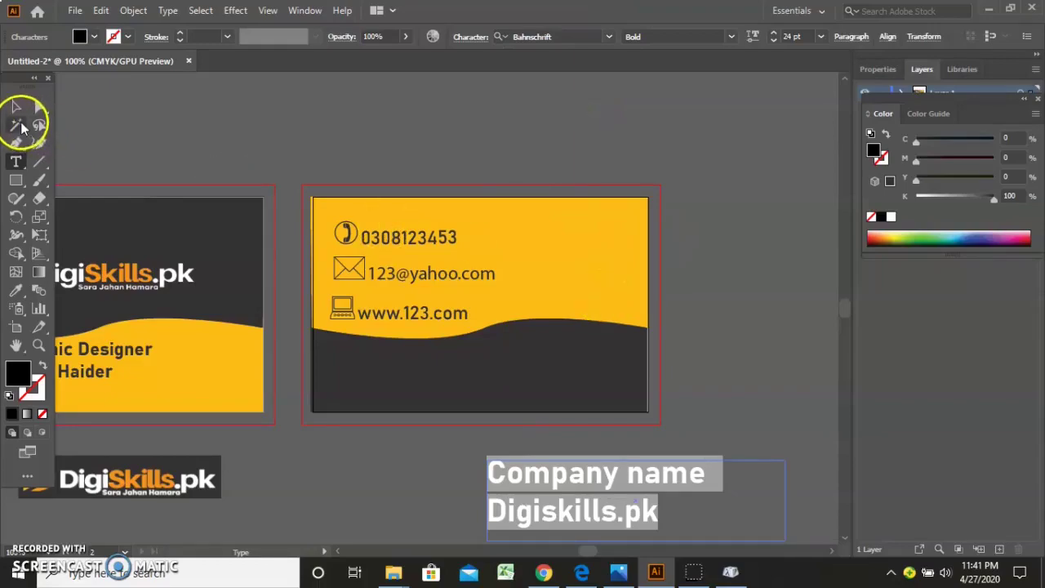
pyautogui.click(15, 106)
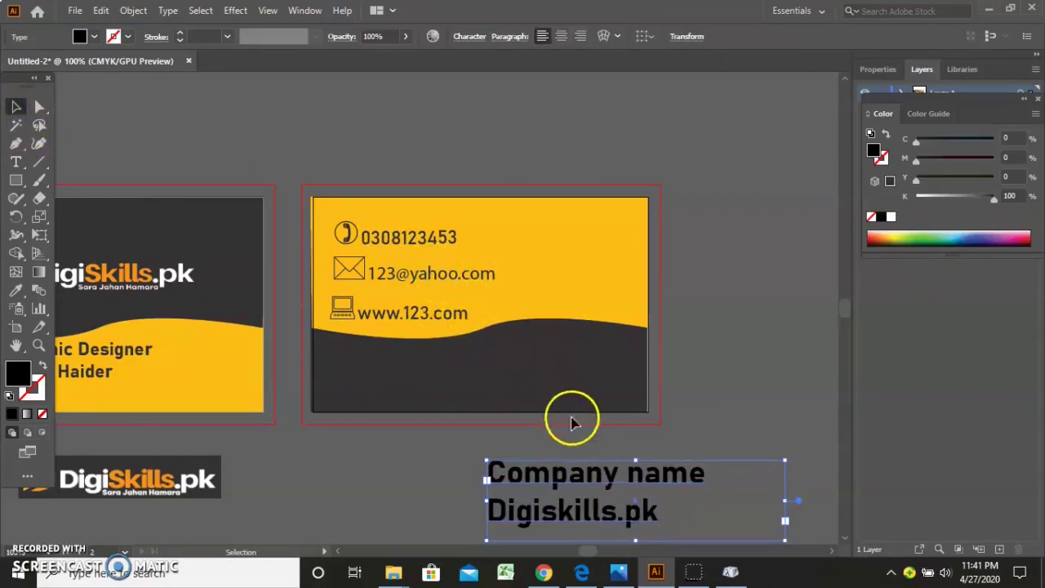
# Step: Move the label onto the card's yellow area, right of the contact lines
pyautogui.moveTo(638, 508); pyautogui.dragTo(607, 276)
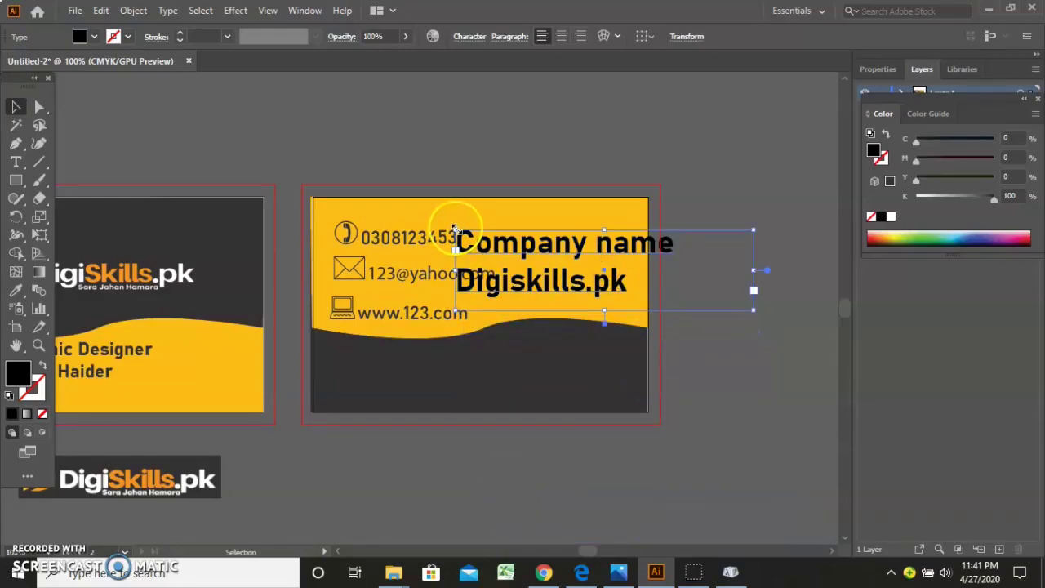
pyautogui.moveTo(454, 232); pyautogui.dragTo(504, 232)
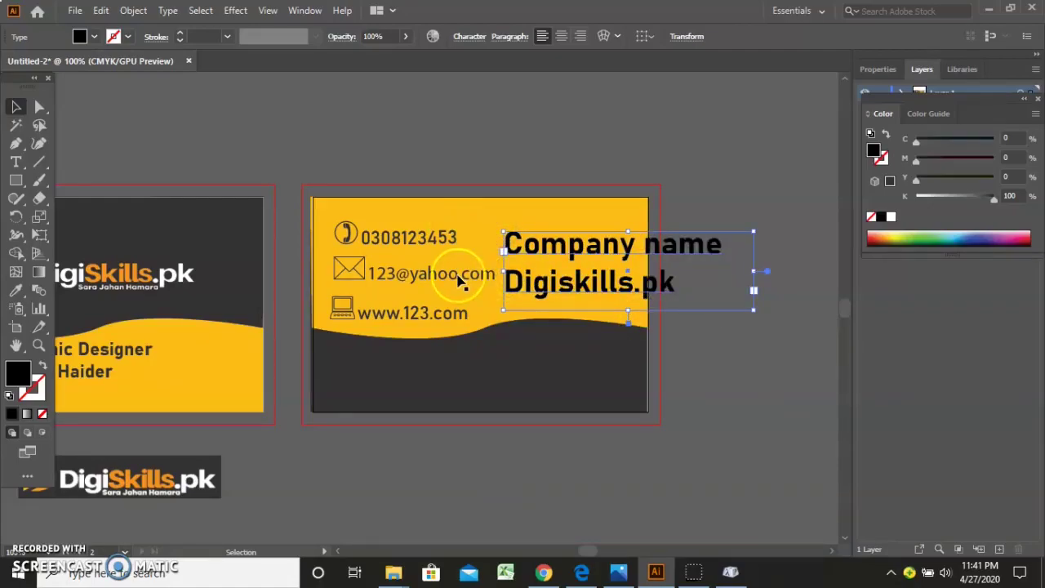
pyautogui.click(346, 238)
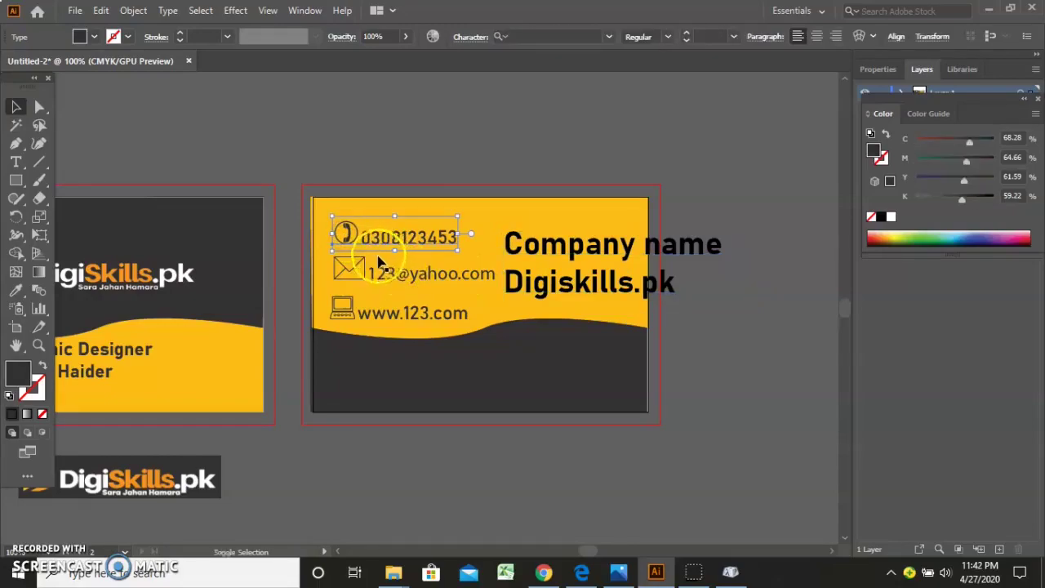
# Step: Select the phone, email and website lines together and drag them down onto the dark band
pyautogui.keyDown('shift'); pyautogui.click(376, 281); pyautogui.keyUp('shift')
pyautogui.keyDown('shift'); pyautogui.click(397, 318); pyautogui.keyUp('shift')
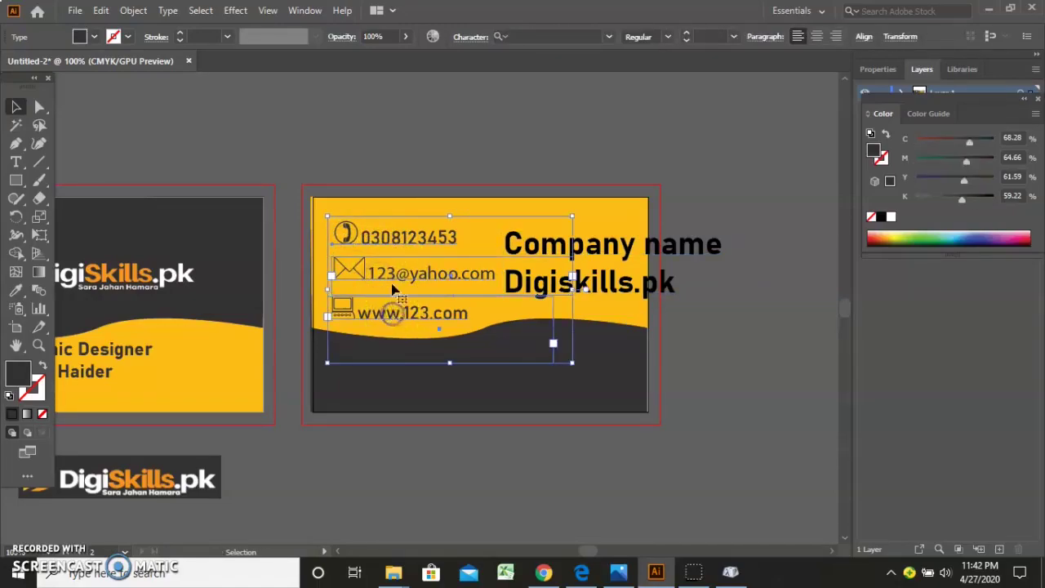
pyautogui.click(459, 295)
pyautogui.moveTo(459, 288)
pyautogui.mouseDown()
pyautogui.moveTo(462, 325)
pyautogui.moveTo(451, 322)
pyautogui.mouseUp()
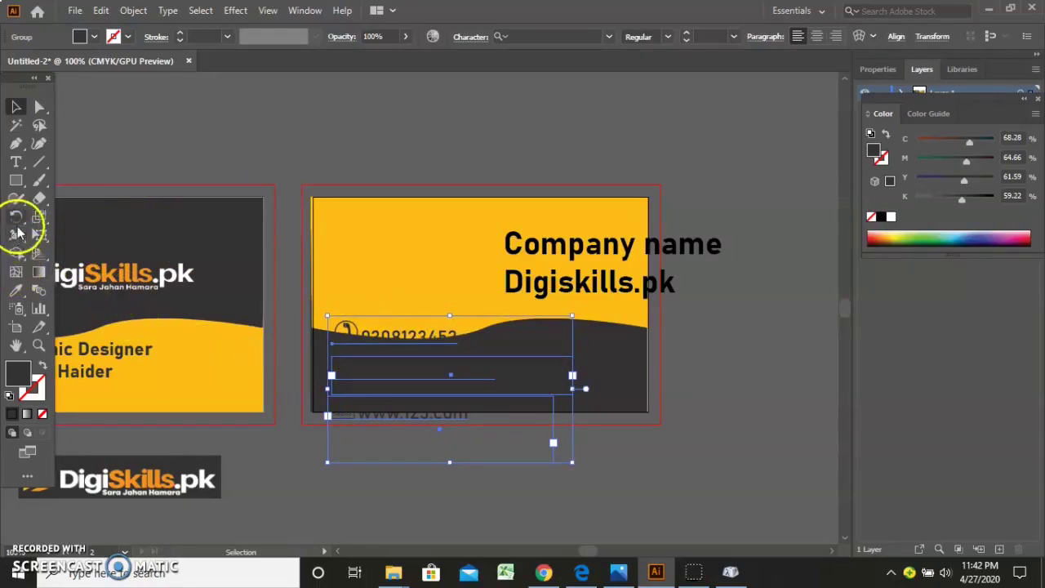
# Step: Colour the contact lines the card's yellow (C 0.56, M 28.06, Y 99.17, K 0) with the Eyedropper
pyautogui.click(17, 292)
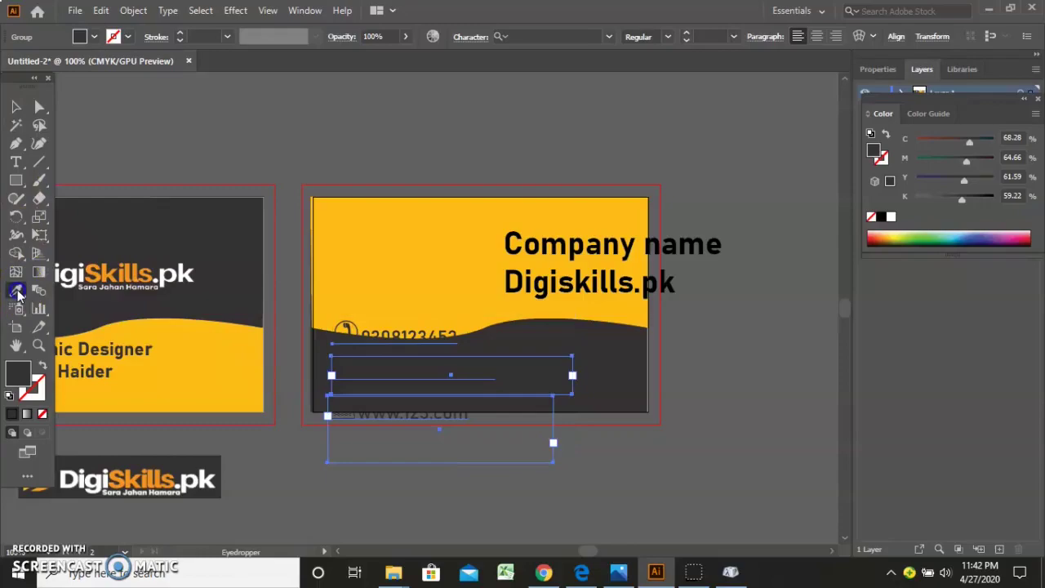
pyautogui.click(206, 384)
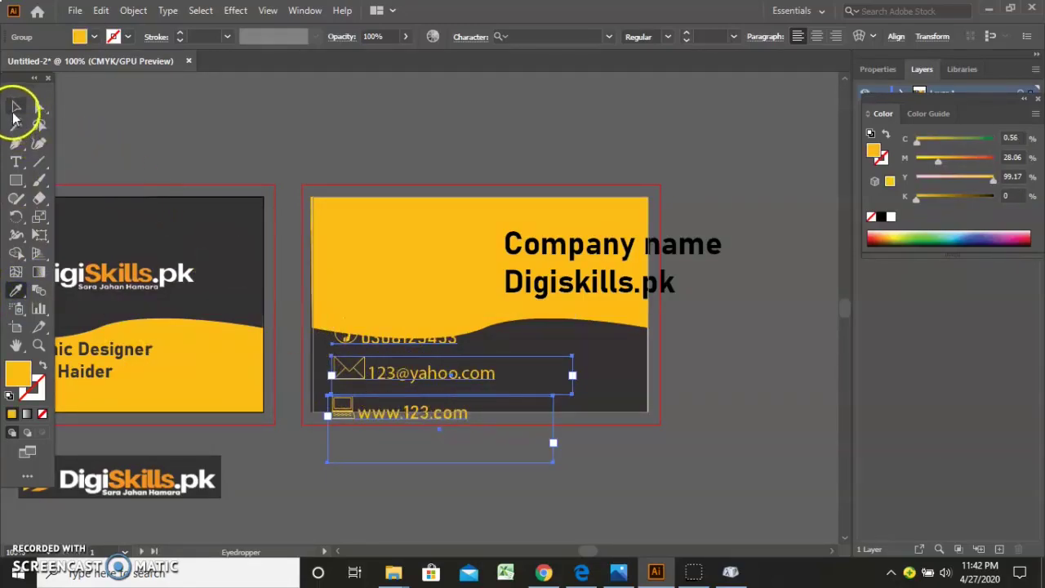
pyautogui.click(16, 107)
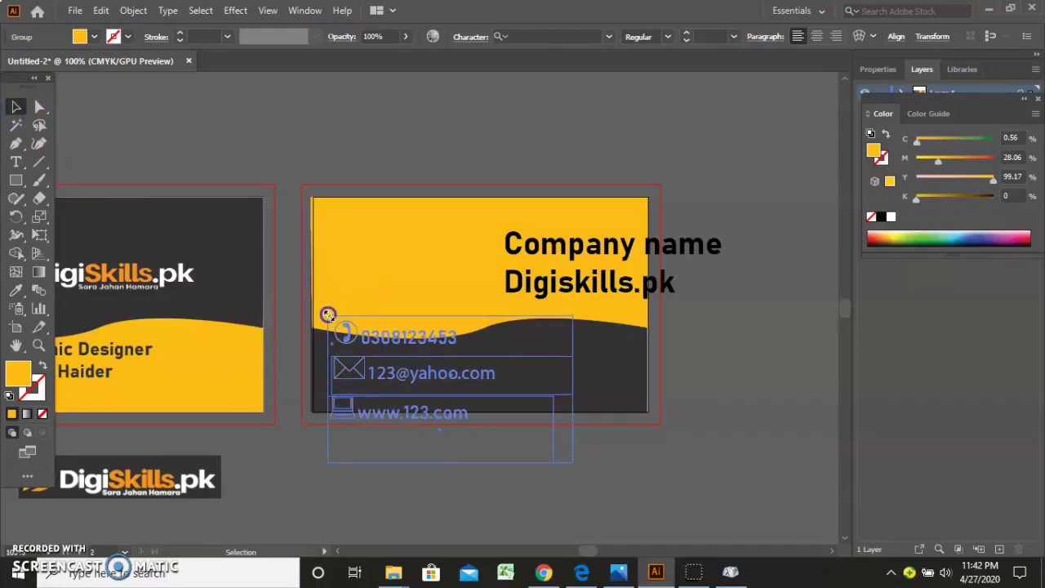
# Step: Move the contact group down-right and reselect it apart from the card's dark background
pyautogui.moveTo(328, 315); pyautogui.dragTo(345, 332)
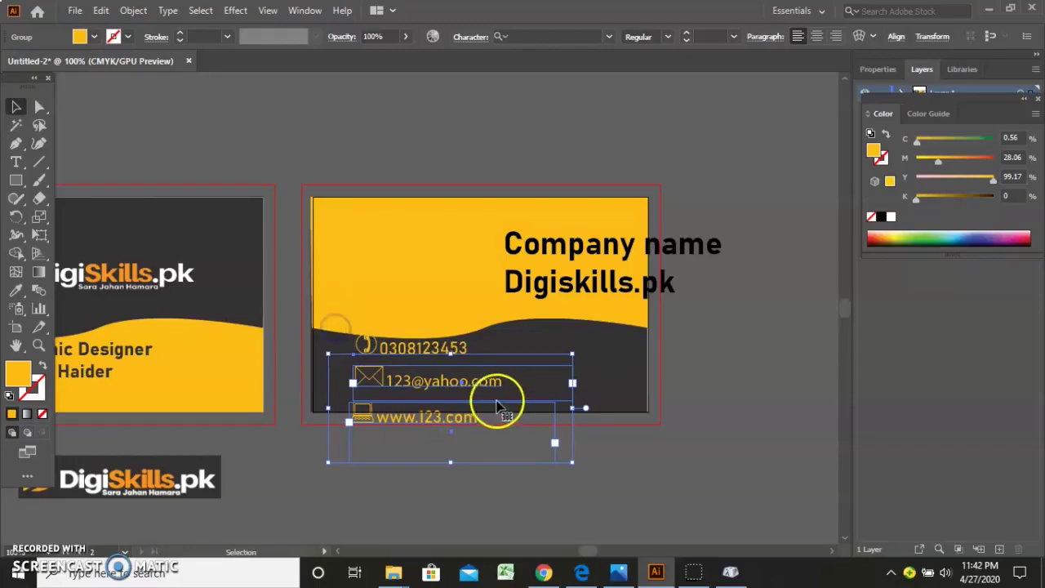
pyautogui.keyDown('shift'); pyautogui.click(424, 357); pyautogui.keyUp('shift')
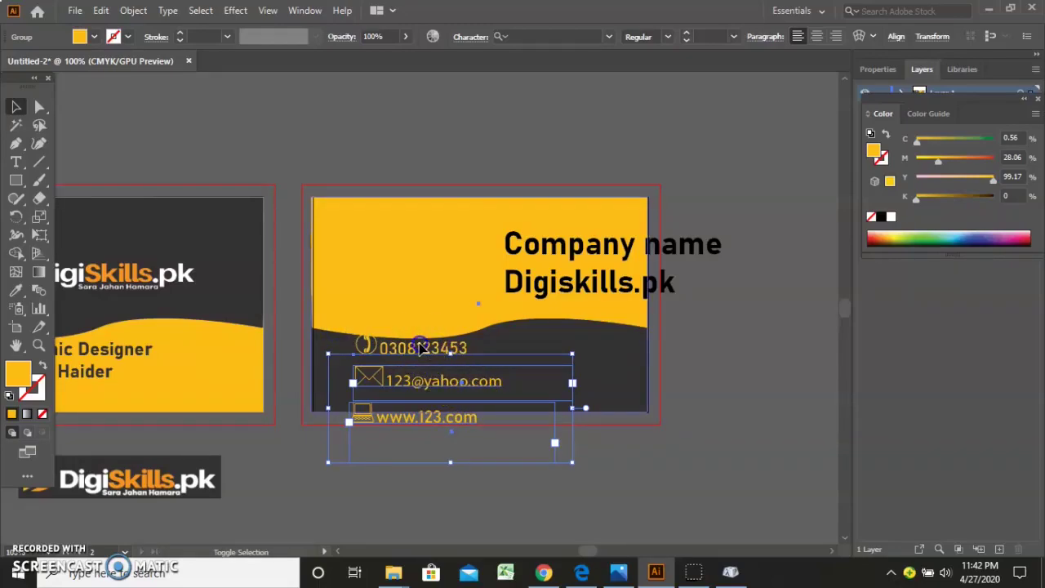
pyautogui.click(448, 466)
pyautogui.click(376, 351)
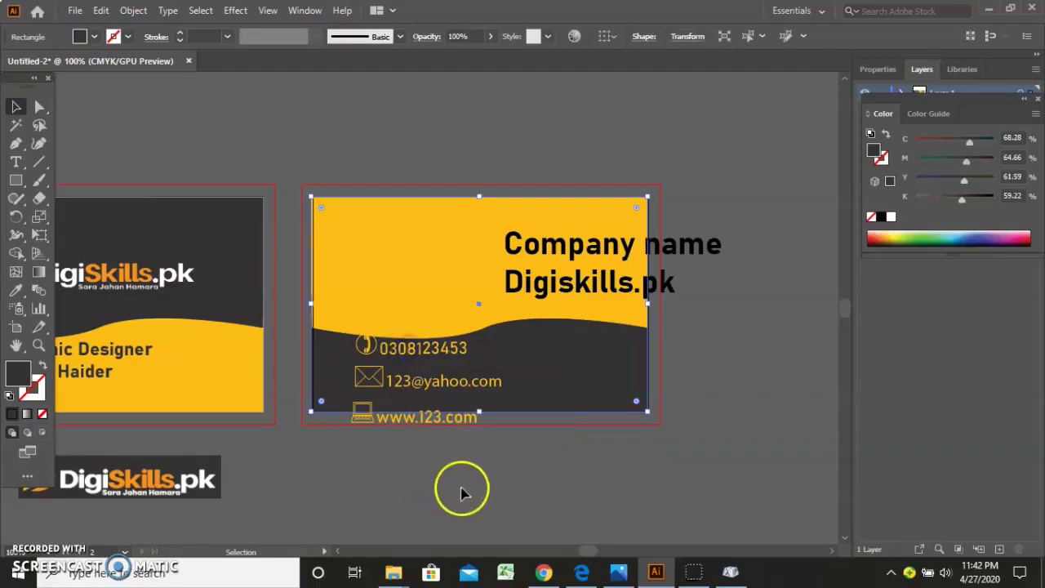
pyautogui.click(462, 489)
pyautogui.click(374, 380)
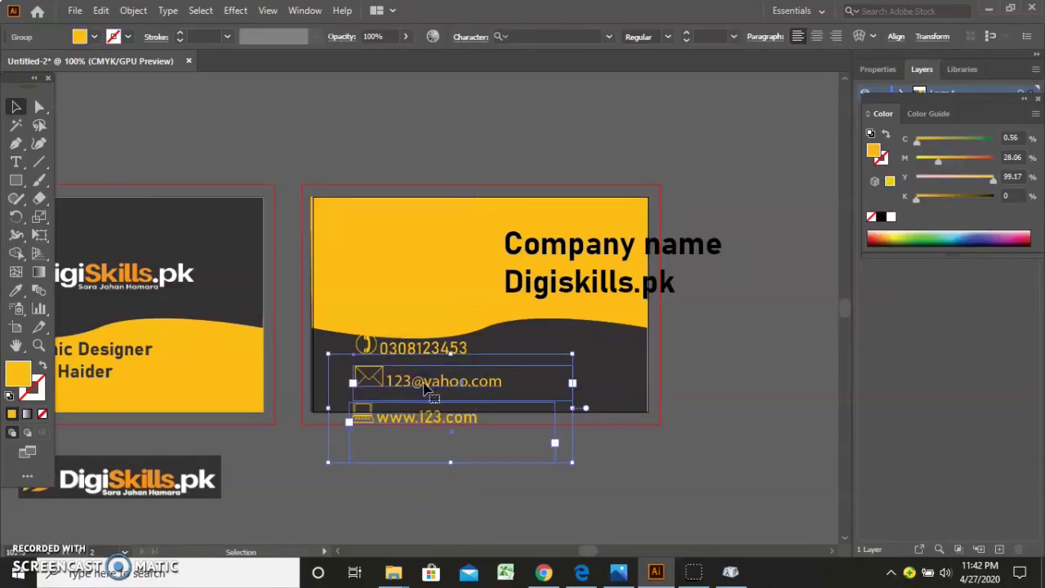
pyautogui.keyDown('shift'); pyautogui.click(419, 350); pyautogui.keyUp('shift')
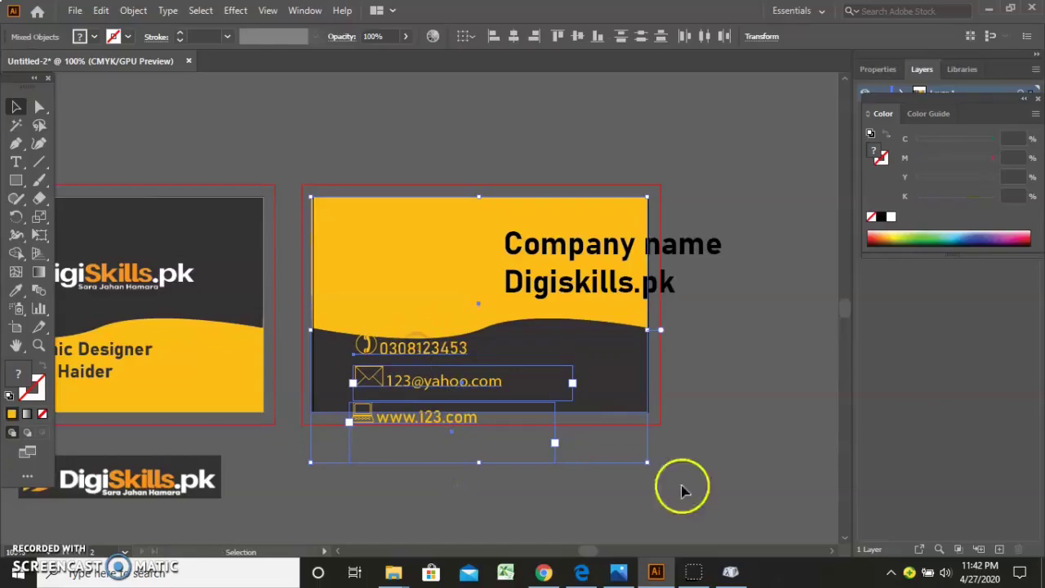
pyautogui.click(788, 445)
pyautogui.doubleClick(387, 351)
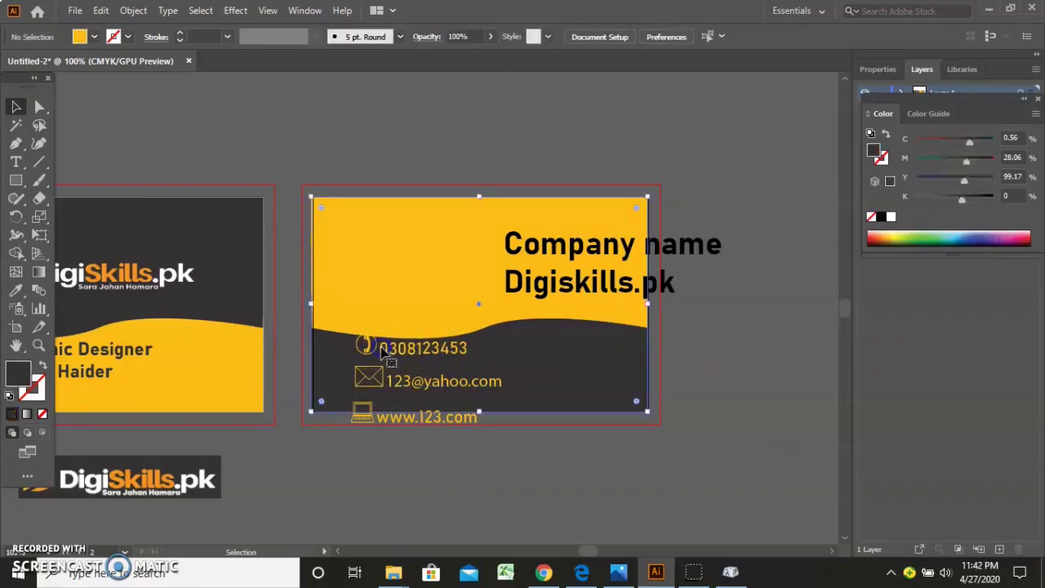
pyautogui.doubleClick(387, 445)
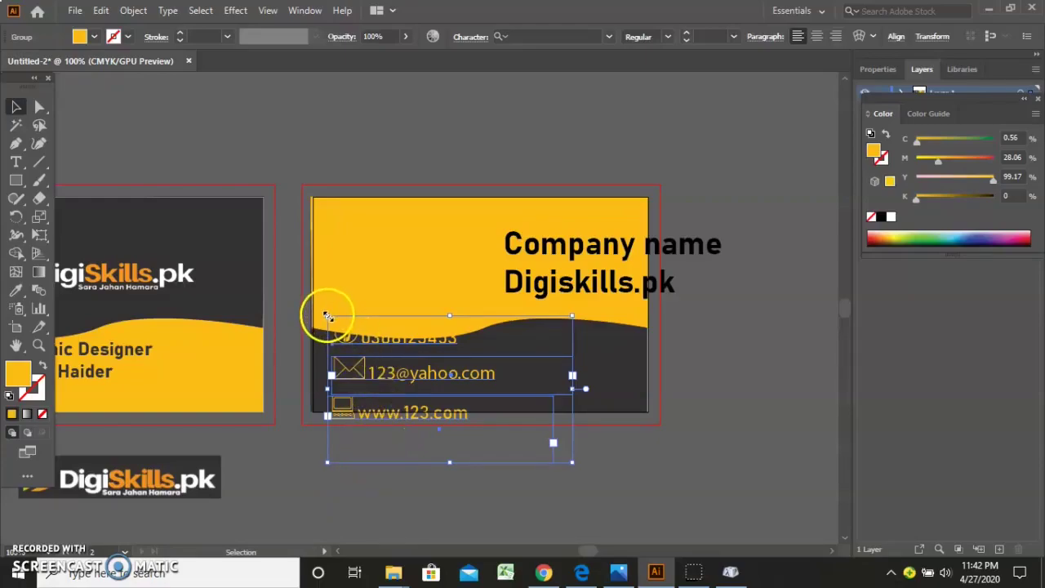
# Step: Scale the contact-info group down by its corner and nudge it up and left
pyautogui.moveTo(326, 315); pyautogui.dragTo(336, 328)
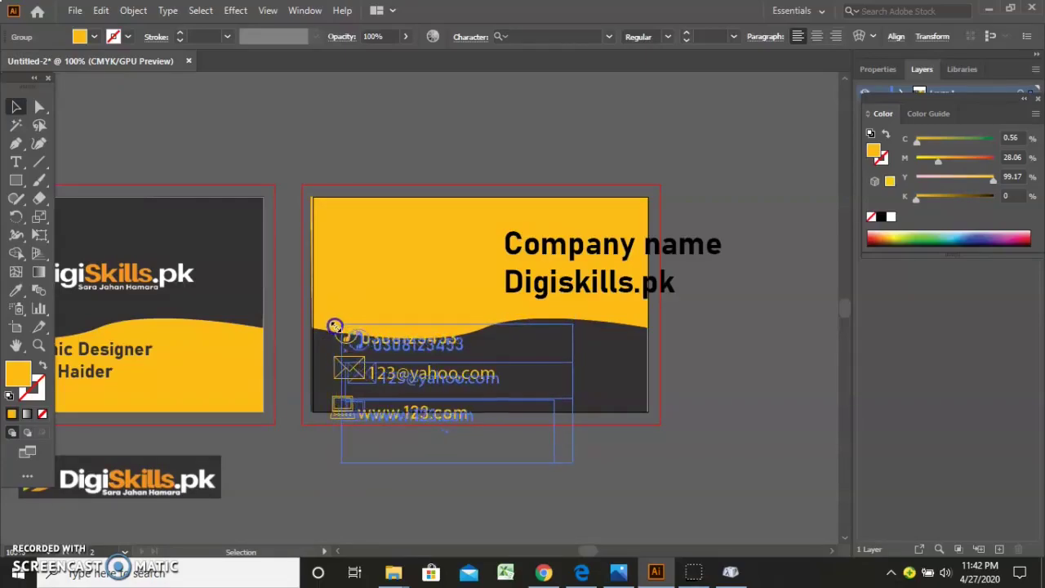
pyautogui.moveTo(336, 327); pyautogui.dragTo(347, 366)
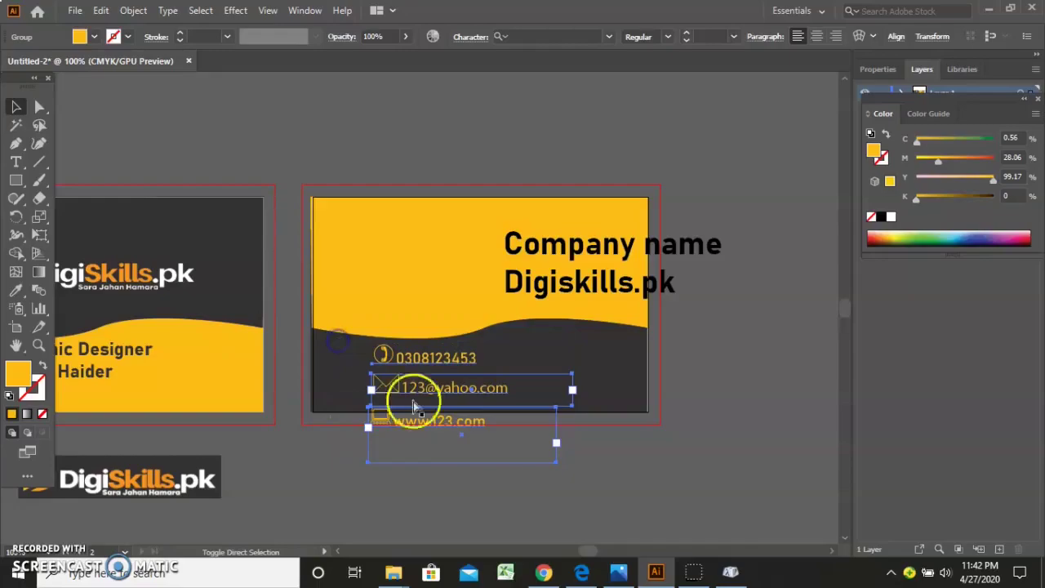
pyautogui.hotkey('shift', 'Up')
pyautogui.hotkey('shift', 'Up')
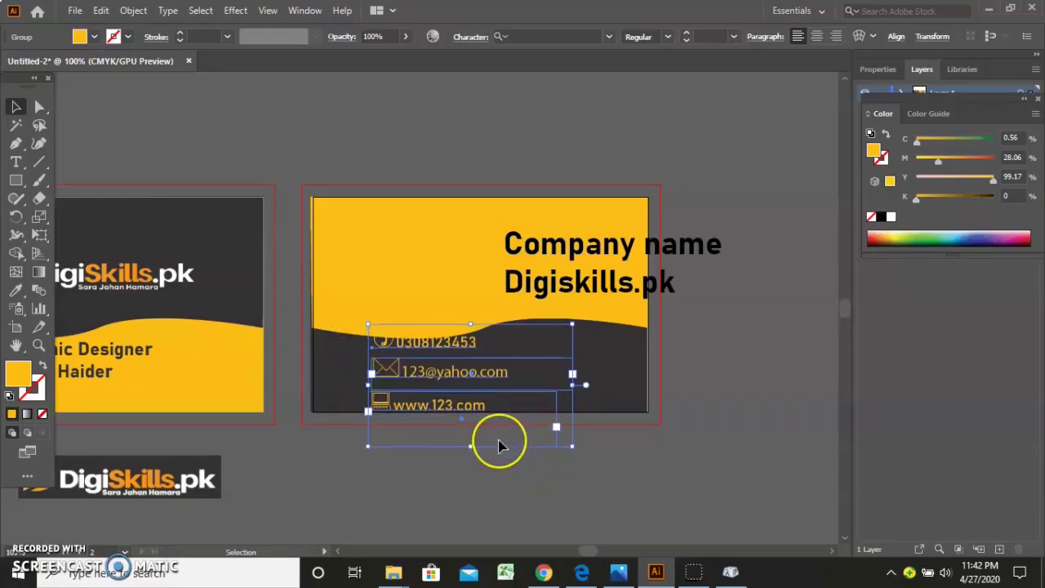
pyautogui.hotkey('shift', 'Left')
pyautogui.hotkey('shift', 'Left')
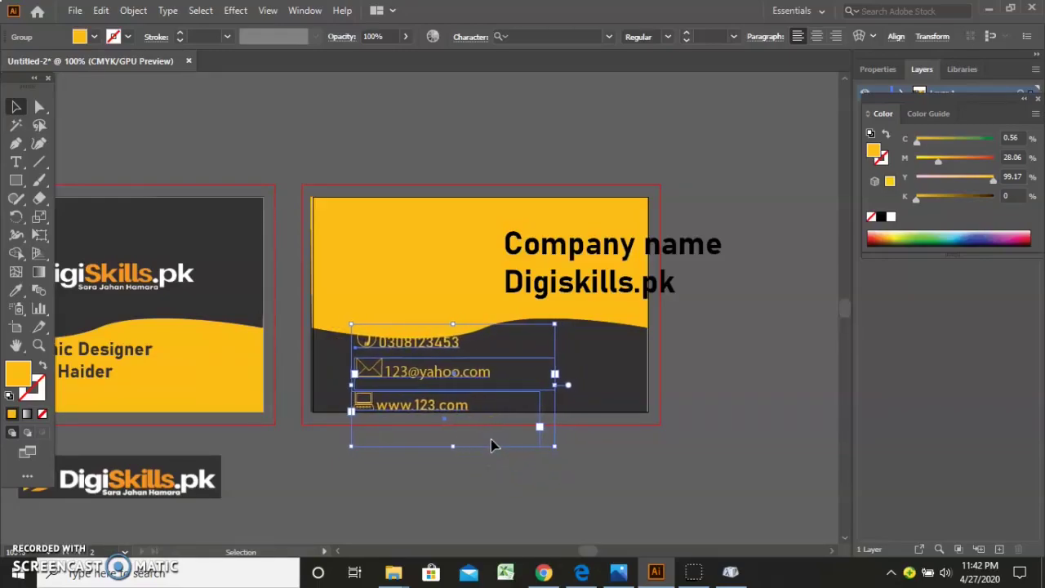
pyautogui.hotkey('shift', 'Left')
pyautogui.hotkey('shift', 'Left')
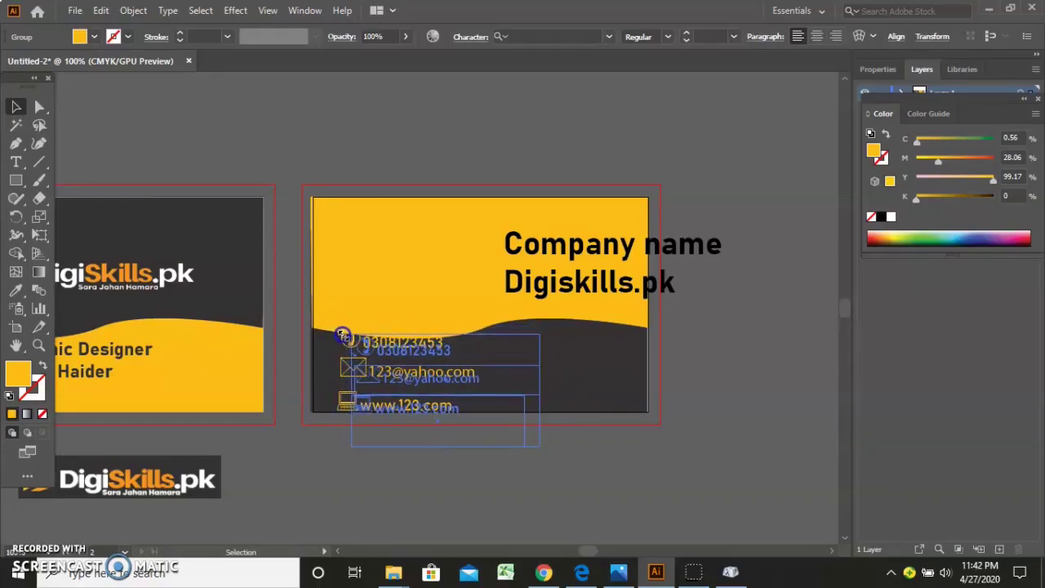
# Step: Shrink the group slightly more and fine-tune its position on the dark lower-left band
pyautogui.moveTo(337, 326); pyautogui.dragTo(343, 336)
pyautogui.hotkey('shift', 'Left')
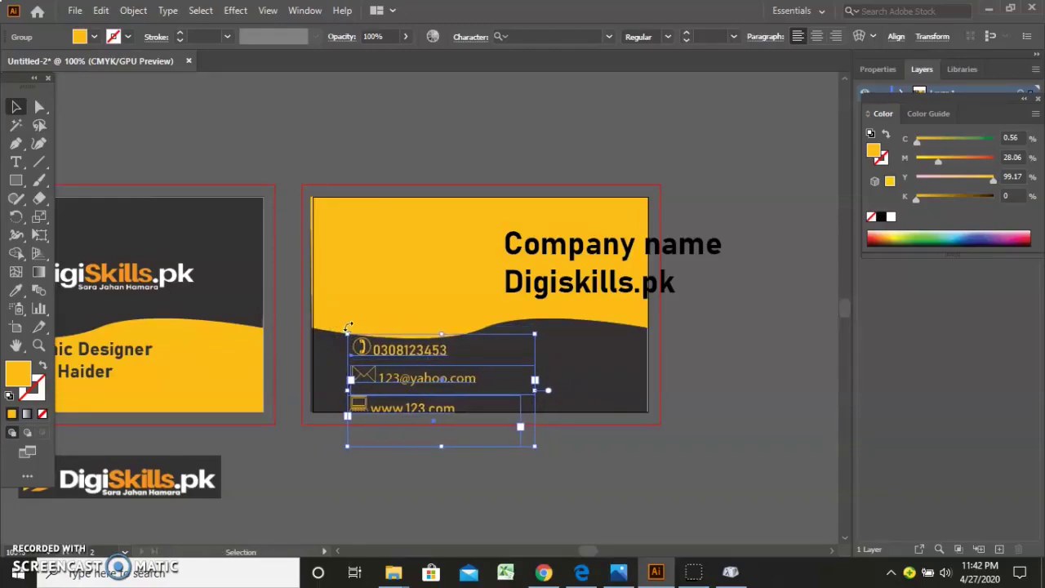
pyautogui.hotkey('shift', 'Left')
pyautogui.hotkey('shift', 'Left')
pyautogui.hotkey('shift', 'Left')
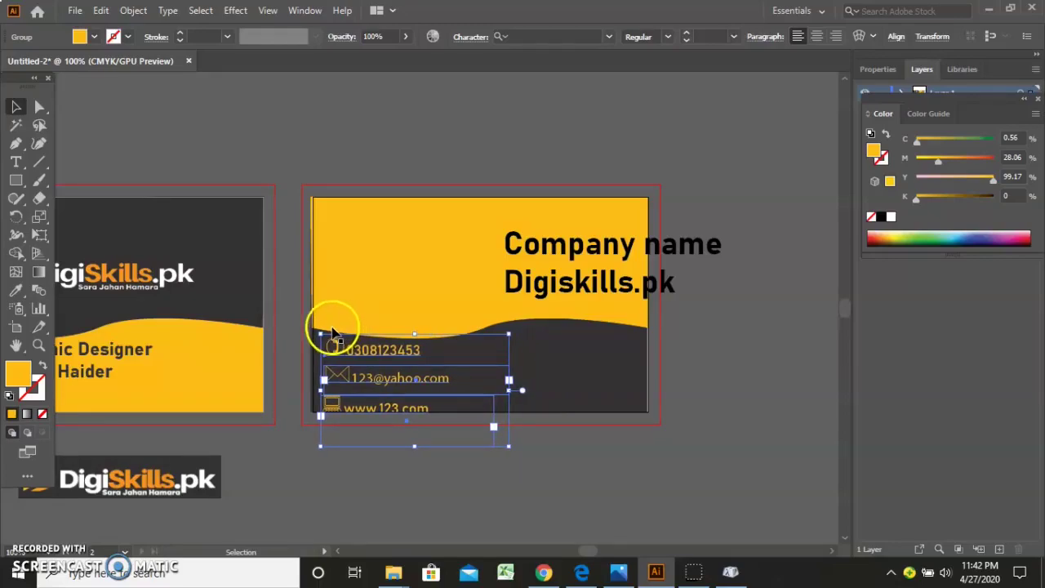
pyautogui.press('Up')
pyautogui.press('Up')
pyautogui.press('Up')
pyautogui.press('Up')
pyautogui.press('Up')
pyautogui.press('Up')
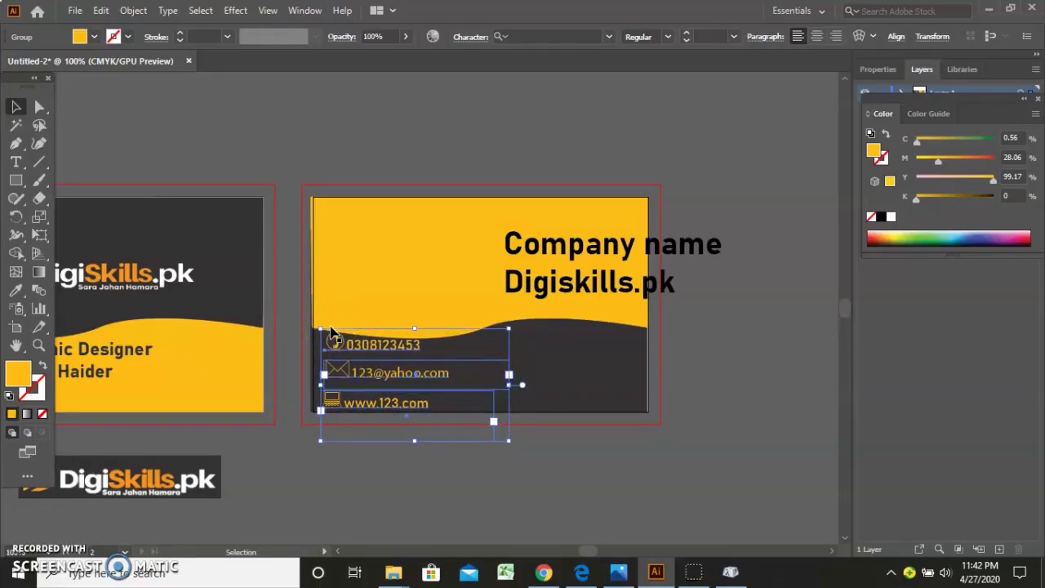
pyautogui.click(367, 463)
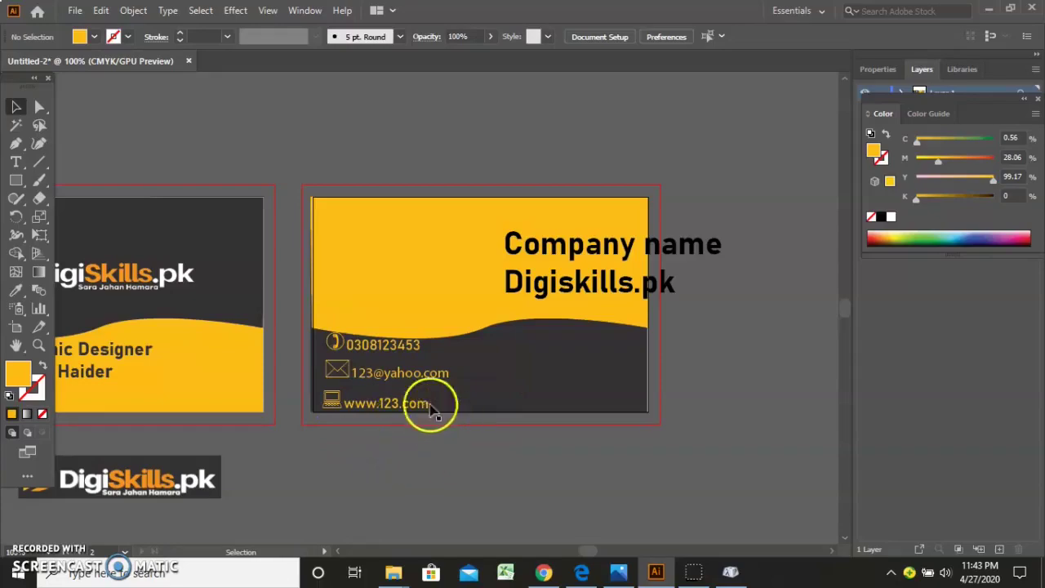
pyautogui.click(391, 384)
pyautogui.press('Down')
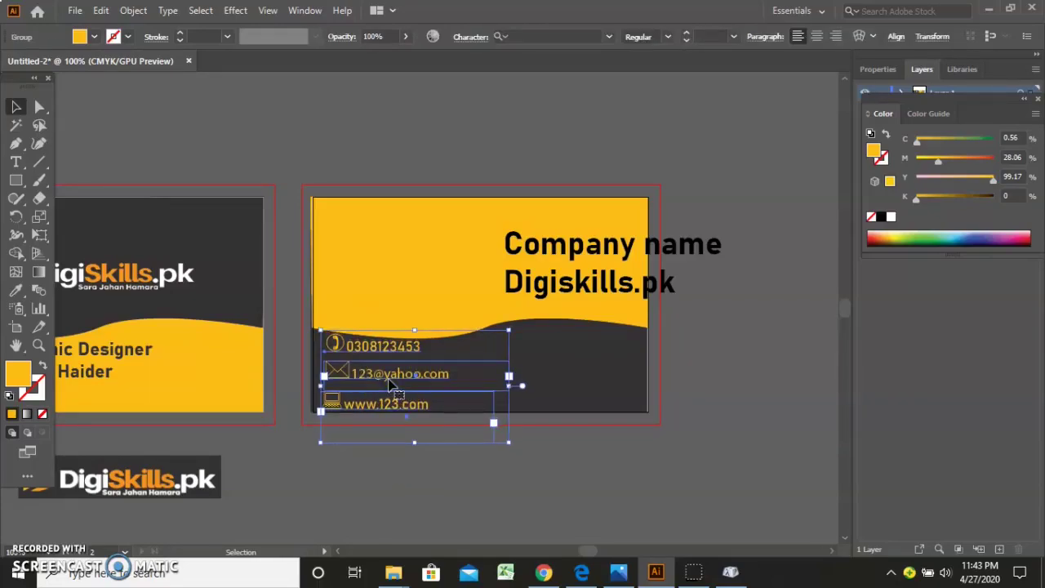
pyautogui.click(398, 506)
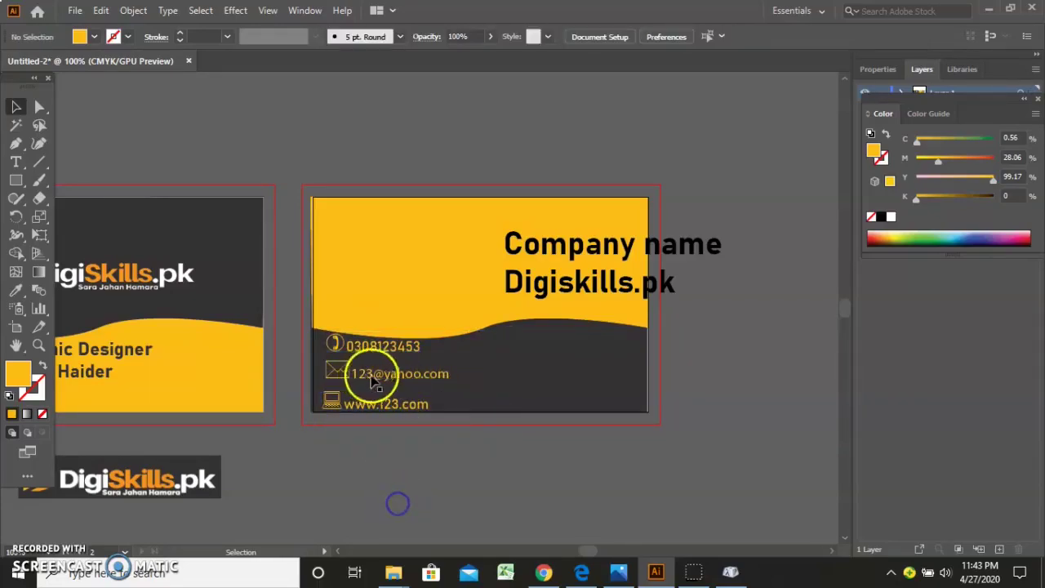
# Step: Move the Company name / Digiskills.pk label left, colour it the band's dark grey, nudge it up-left
pyautogui.click(594, 271)
pyautogui.moveTo(591, 270); pyautogui.dragTo(436, 266)
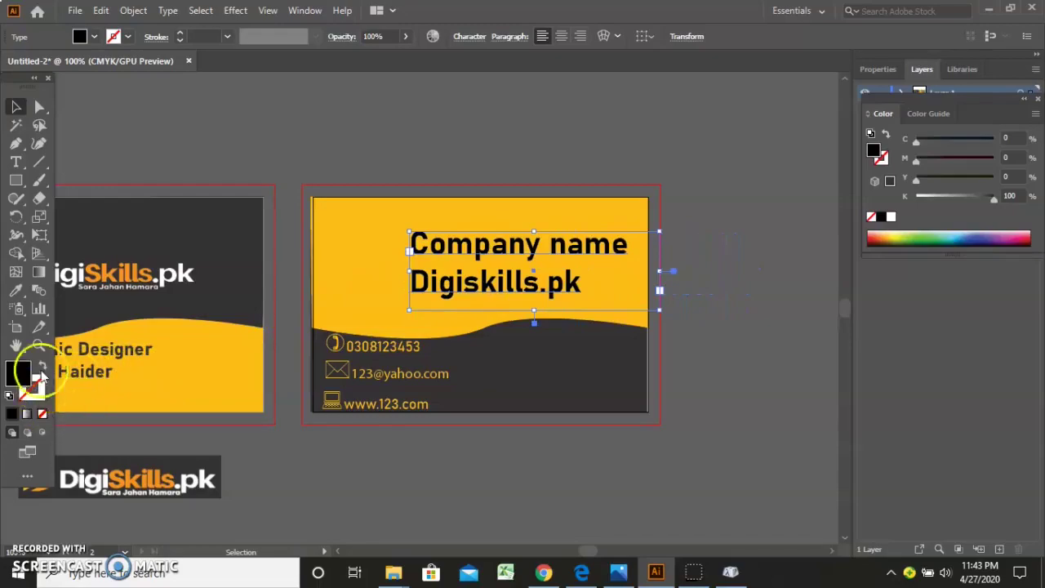
pyautogui.click(14, 291)
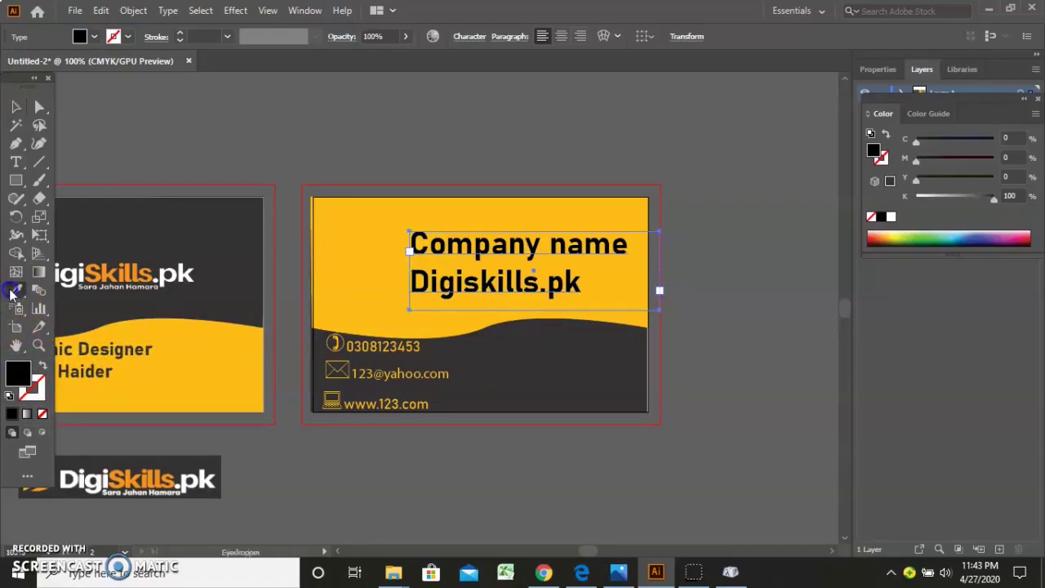
pyautogui.click(204, 298)
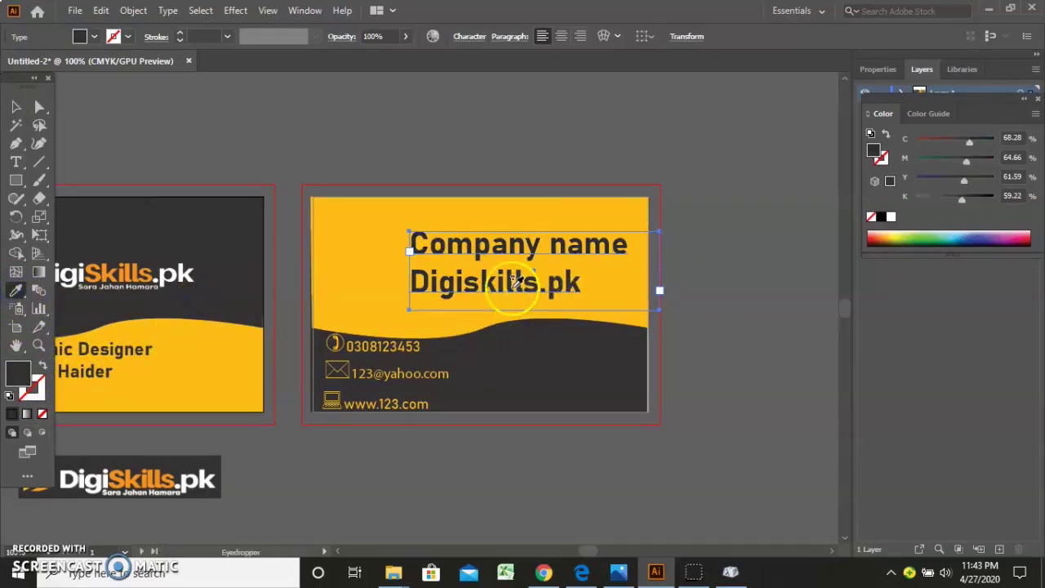
pyautogui.hotkey('shift', 'Left')
pyautogui.hotkey('shift', 'Left')
pyautogui.hotkey('shift', 'Left')
pyautogui.hotkey('shift', 'Left')
pyautogui.hotkey('shift', 'Left')
pyautogui.hotkey('shift', 'Left')
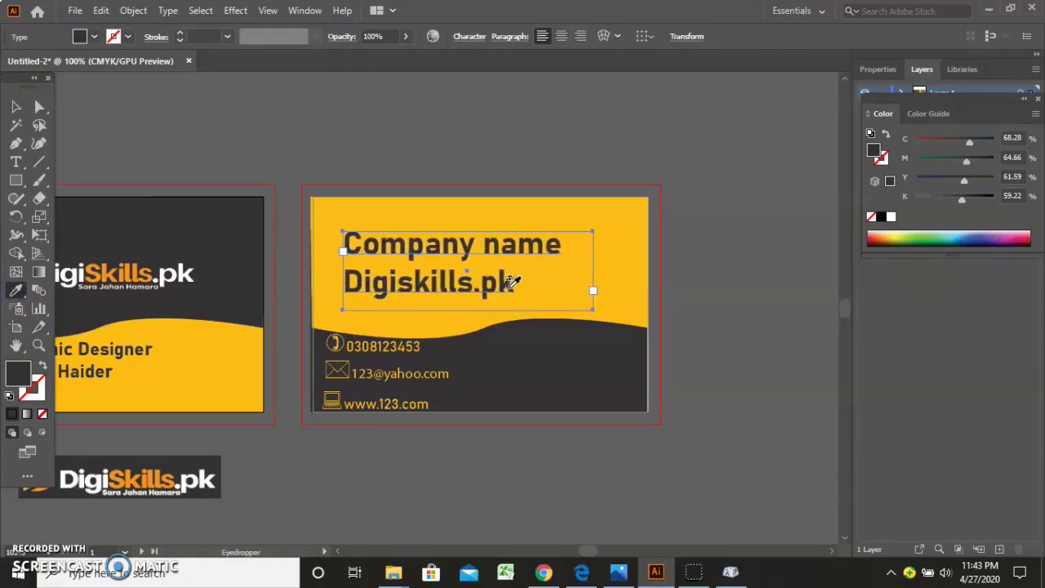
pyautogui.hotkey('shift', 'Left')
pyautogui.hotkey('shift', 'Left')
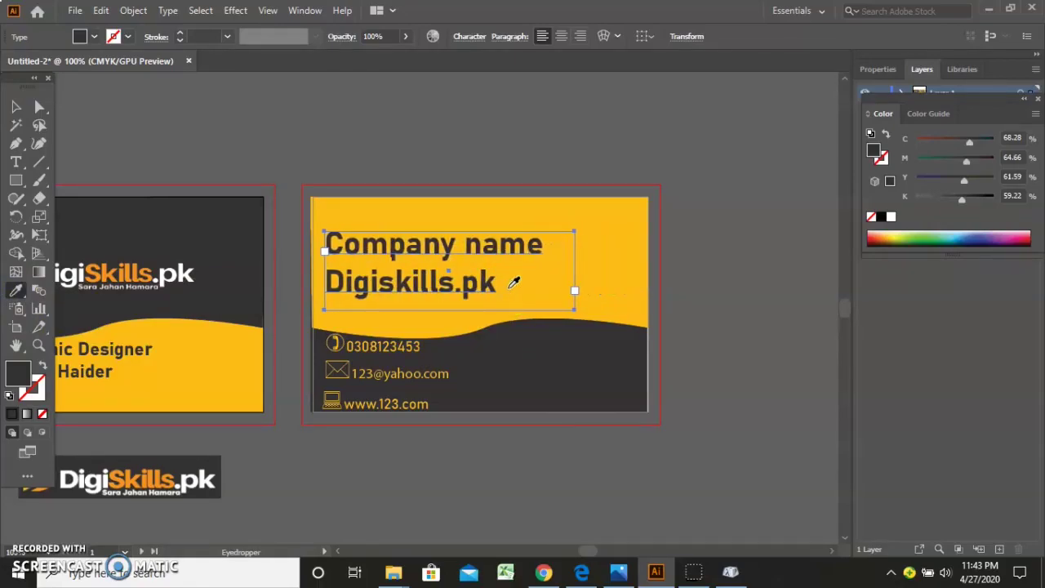
pyautogui.press('Up')
pyautogui.press('Up')
pyautogui.press('Up')
pyautogui.press('Up')
pyautogui.press('Up')
pyautogui.press('Up')
pyautogui.press('Up')
pyautogui.press('Up')
pyautogui.press('Up')
pyautogui.press('Up')
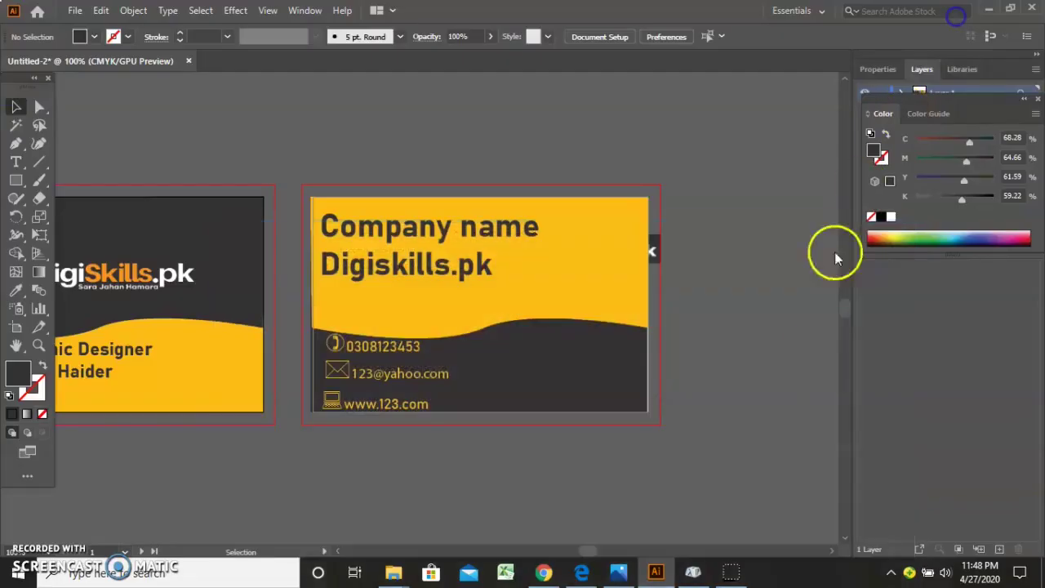
# Step: Bring the DigiSkills logo image in front of the card artwork
pyautogui.click(653, 252)
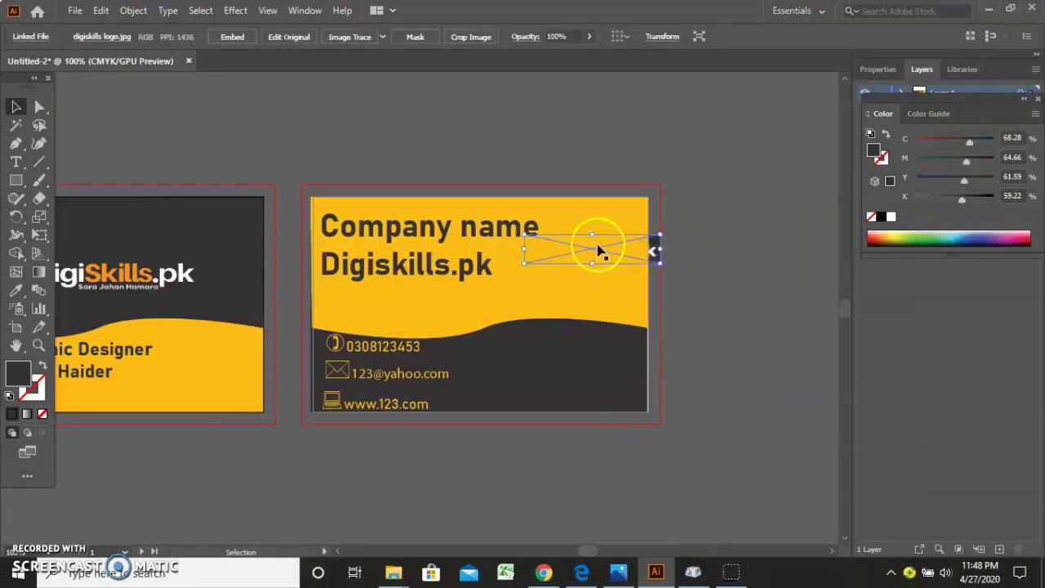
pyautogui.rightClick(593, 254)
pyautogui.moveTo(636, 376)
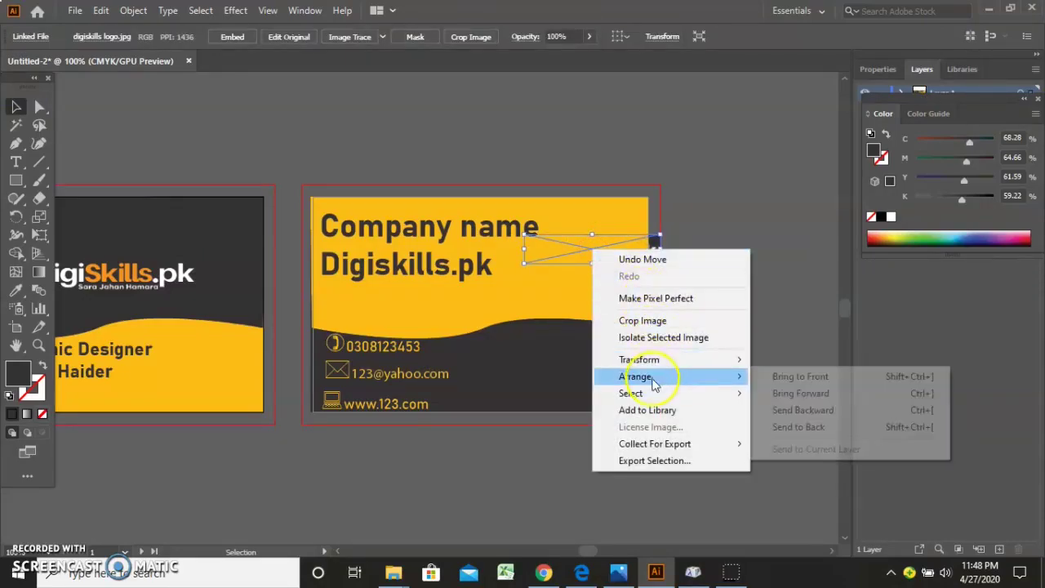
pyautogui.click(762, 378)
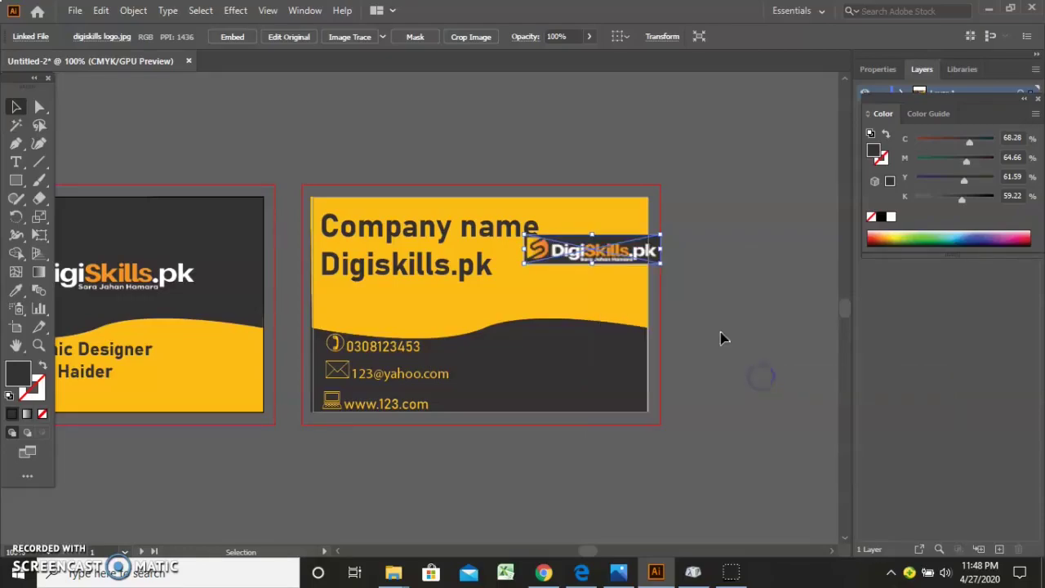
pyautogui.keyDown('shift'); pyautogui.click(523, 232); pyautogui.keyUp('shift')
pyautogui.moveTo(523, 232); pyautogui.dragTo(530, 238)
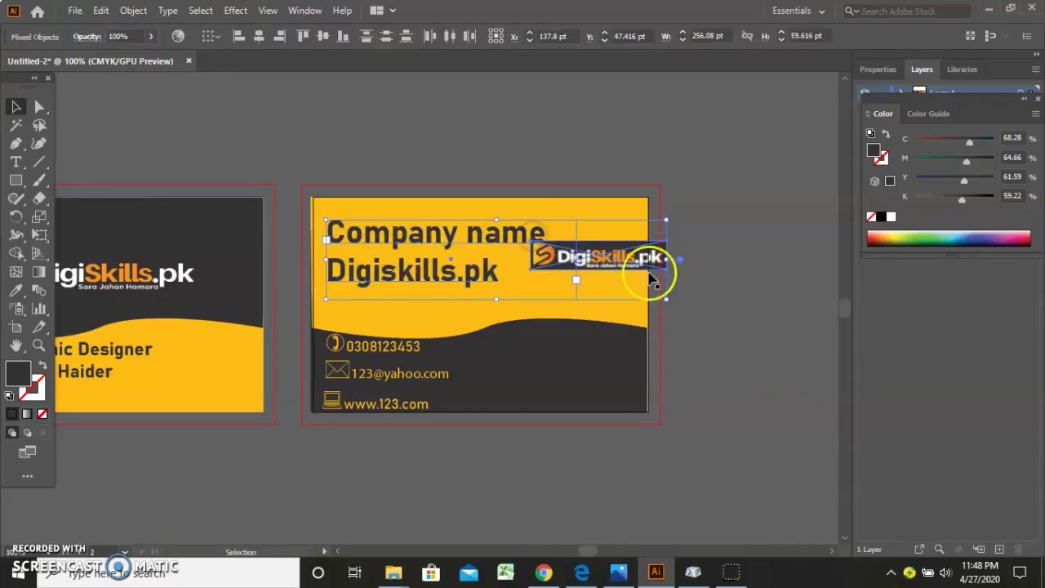
pyautogui.hotkey('ctrl', 'z')
pyautogui.click(790, 248)
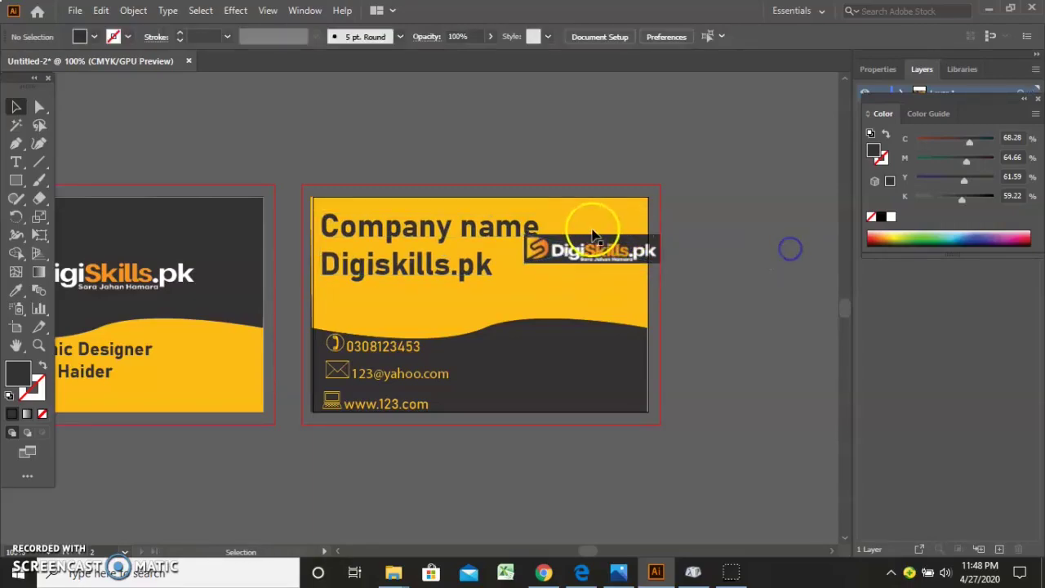
# Step: Scale the logo down slightly and move it beside the Company name label
pyautogui.click(614, 245)
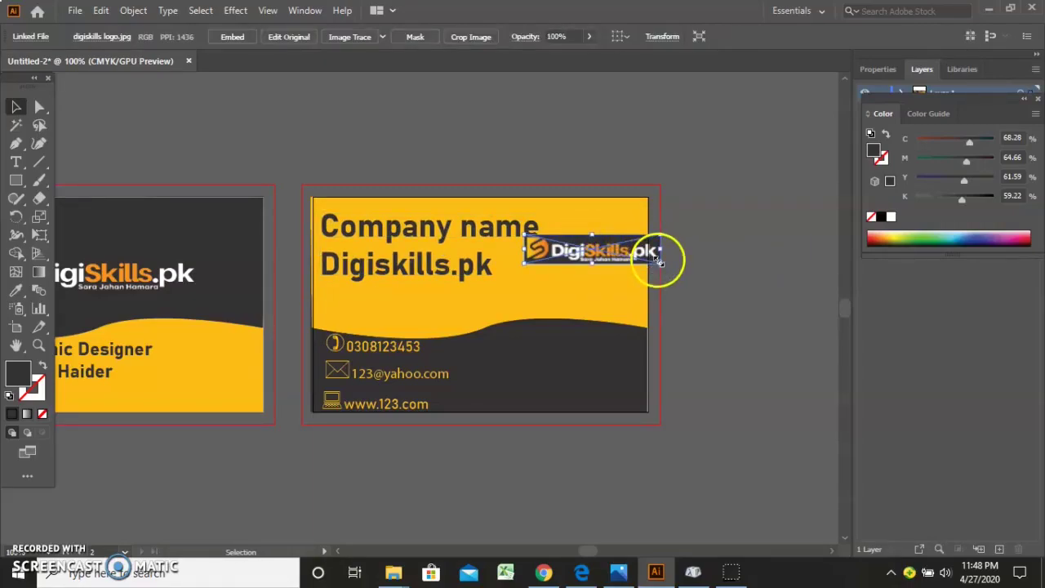
pyautogui.moveTo(660, 261); pyautogui.dragTo(644, 259)
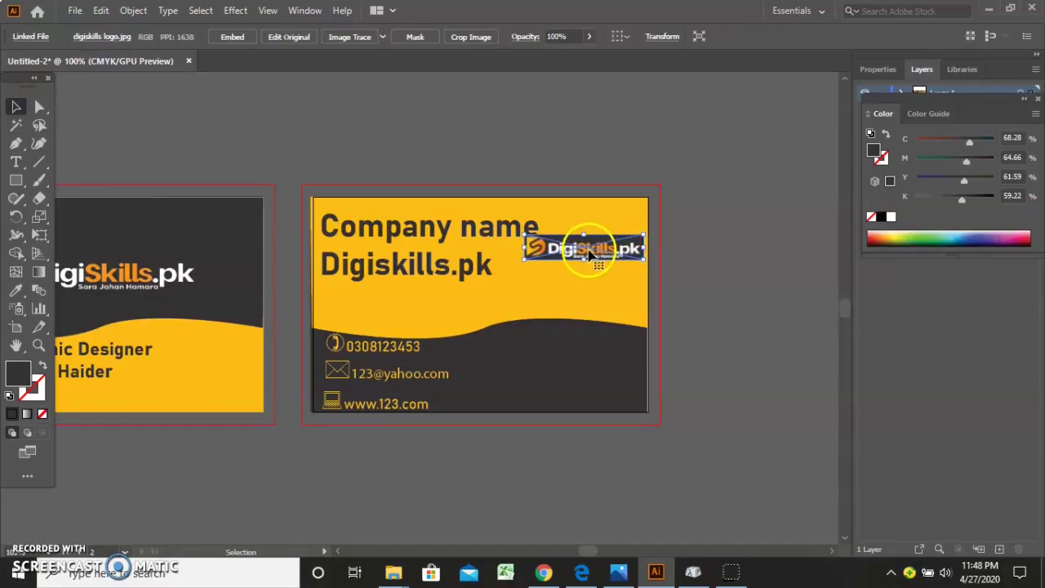
pyautogui.moveTo(589, 255); pyautogui.dragTo(579, 264)
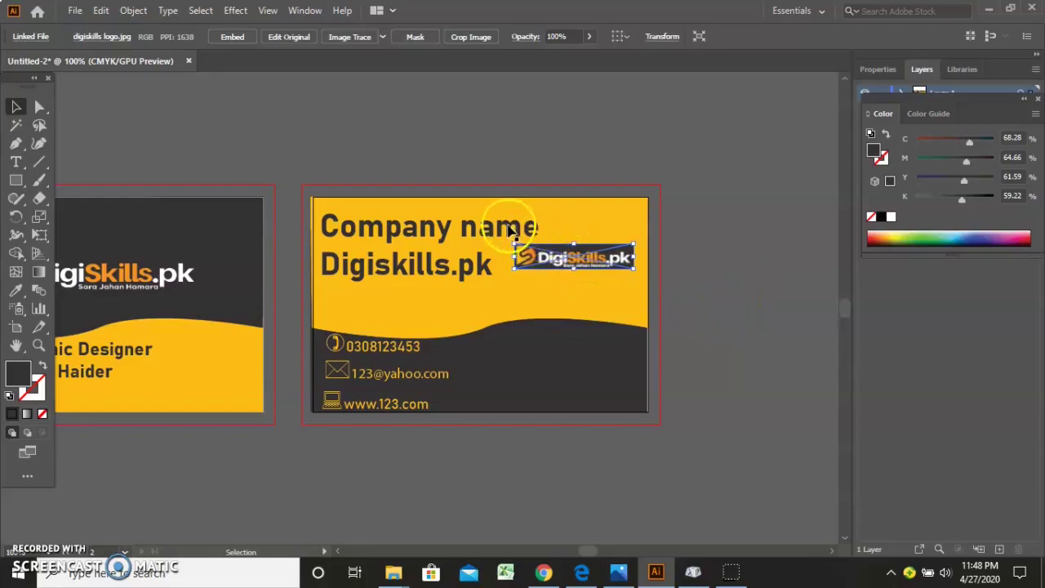
# Step: Move the Company name / Digiskills.pk label lower, resize it to 18 pt, and nudge it down
pyautogui.click(469, 229)
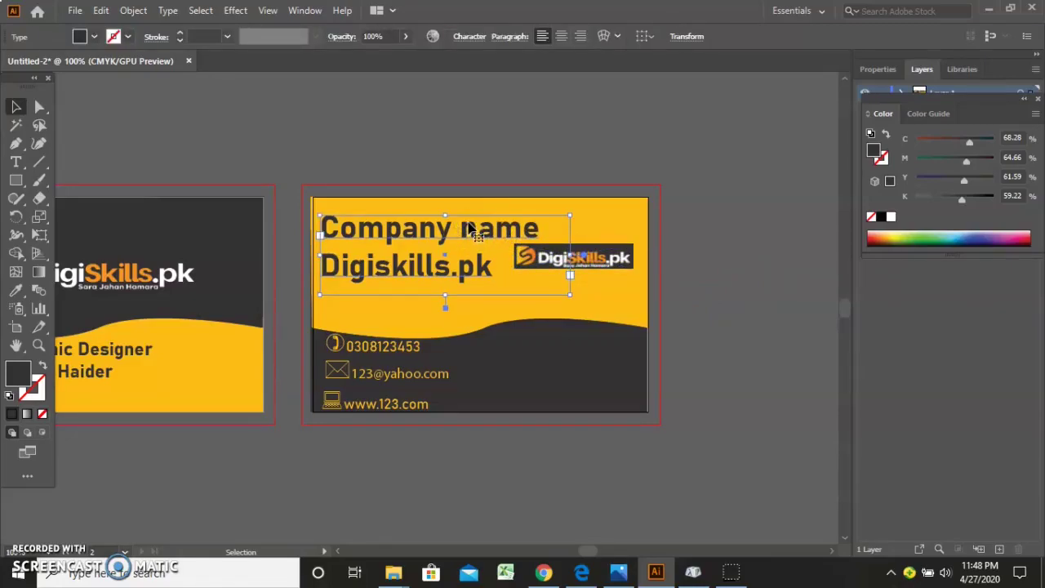
pyautogui.moveTo(469, 229); pyautogui.dragTo(400, 270)
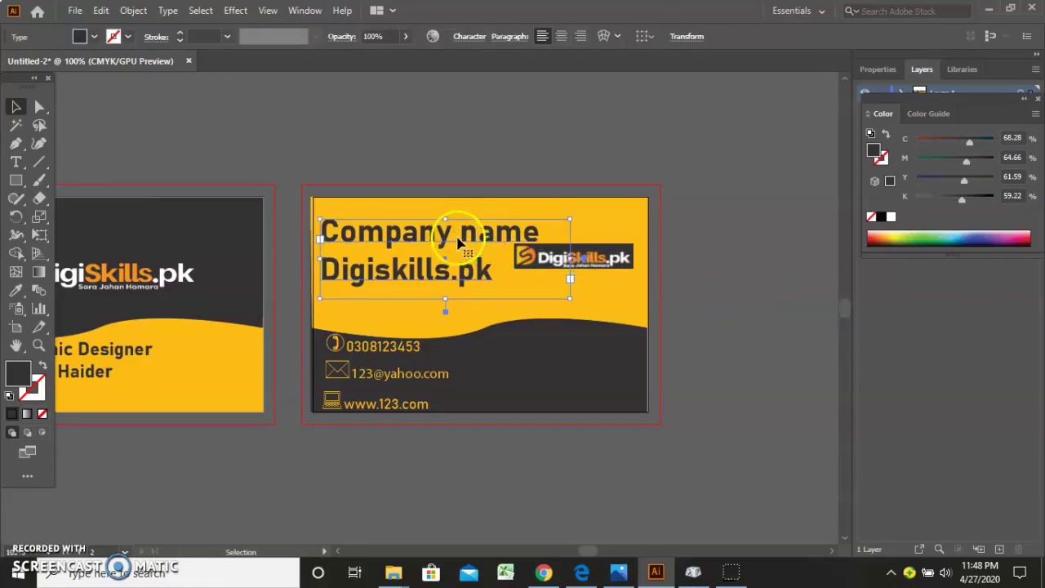
pyautogui.doubleClick(325, 261)
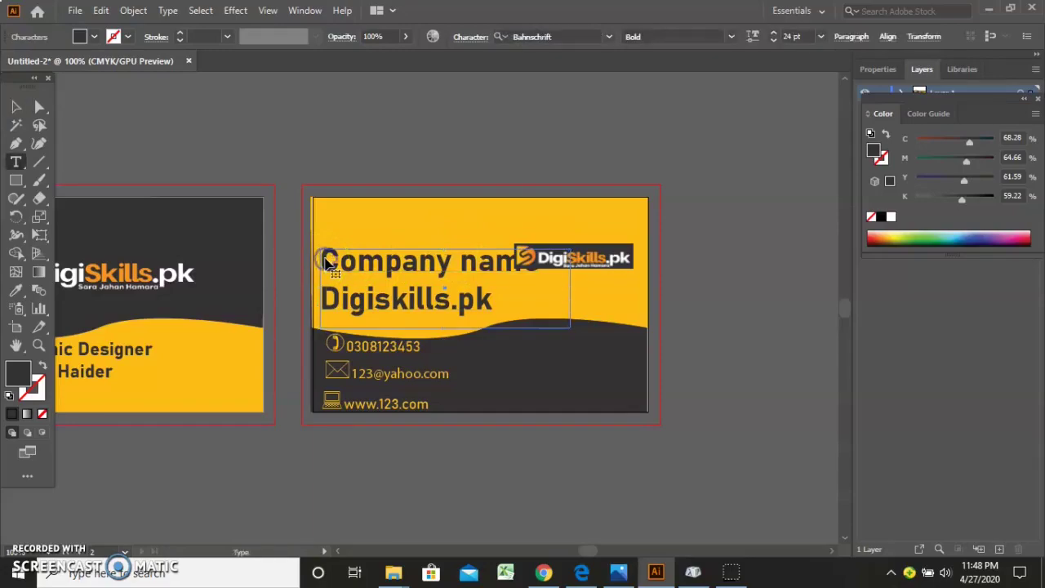
pyautogui.moveTo(325, 258); pyautogui.dragTo(486, 296)
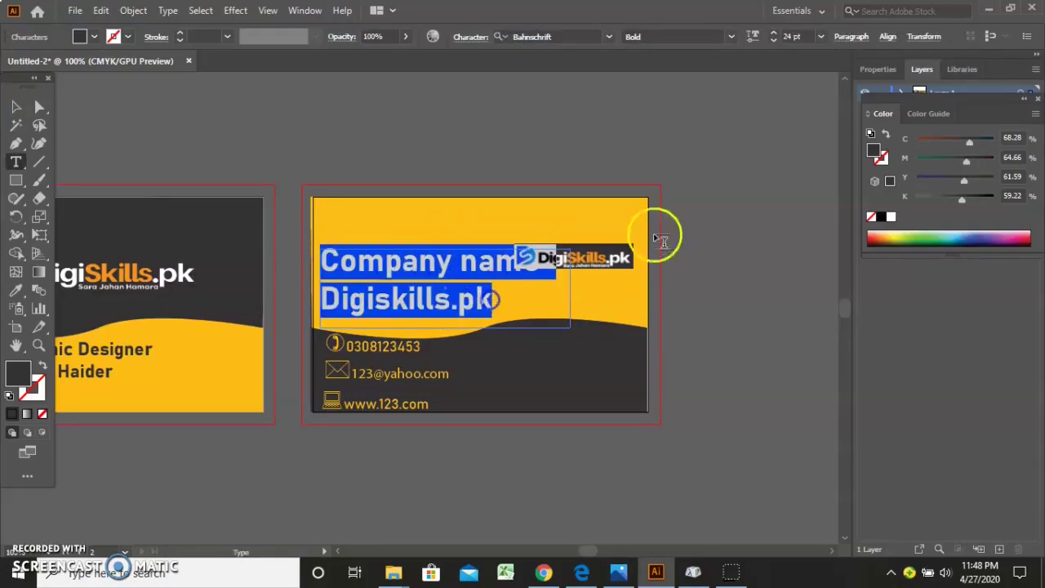
pyautogui.click(821, 37)
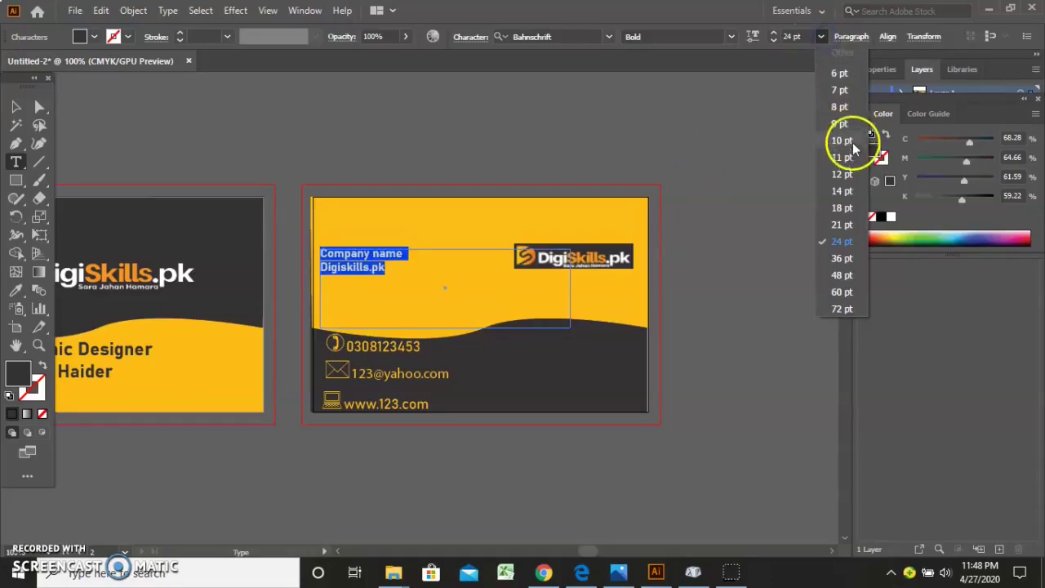
pyautogui.click(841, 208)
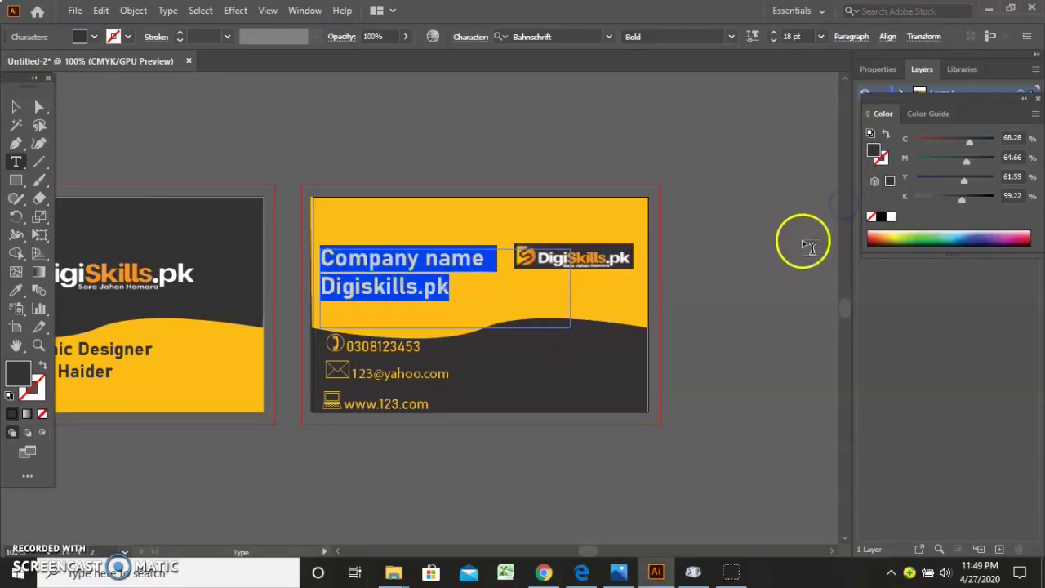
pyautogui.press('Right')
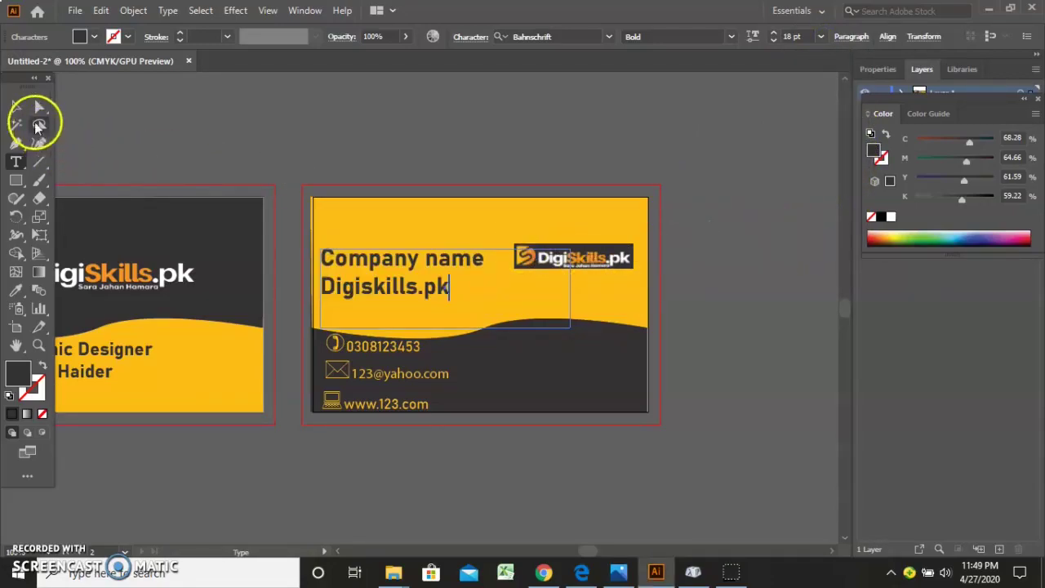
pyautogui.click(16, 106)
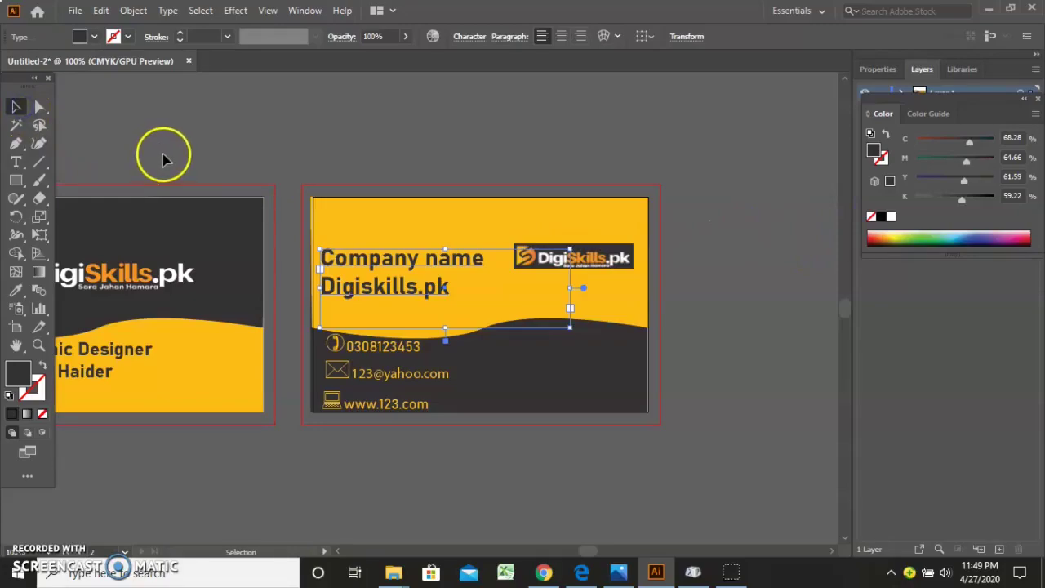
pyautogui.hotkey('shift', 'Down')
pyautogui.hotkey('shift', 'Down')
pyautogui.hotkey('shift', 'Down')
pyautogui.hotkey('shift', 'Down')
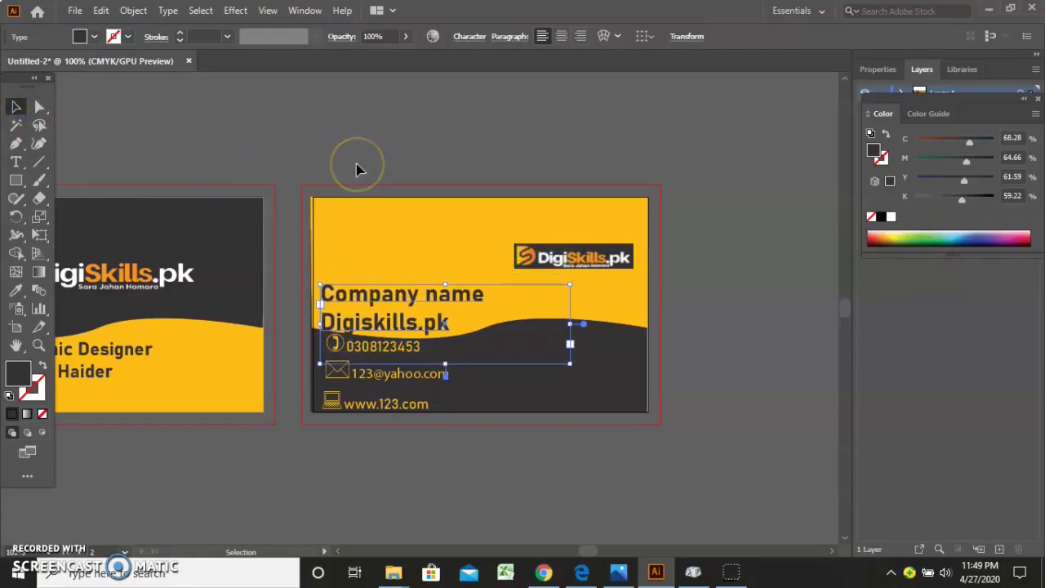
# Step: Nudge Company name up, then shift the DigiSkills logo left and upward on the yellow card
pyautogui.press('Up')
pyautogui.press('Up')
pyautogui.press('Up')
pyautogui.press('Up')
pyautogui.press('Up')
pyautogui.press('Up')
pyautogui.press('Up')
pyautogui.press('Up')
pyautogui.press('Up')
pyautogui.press('Up')
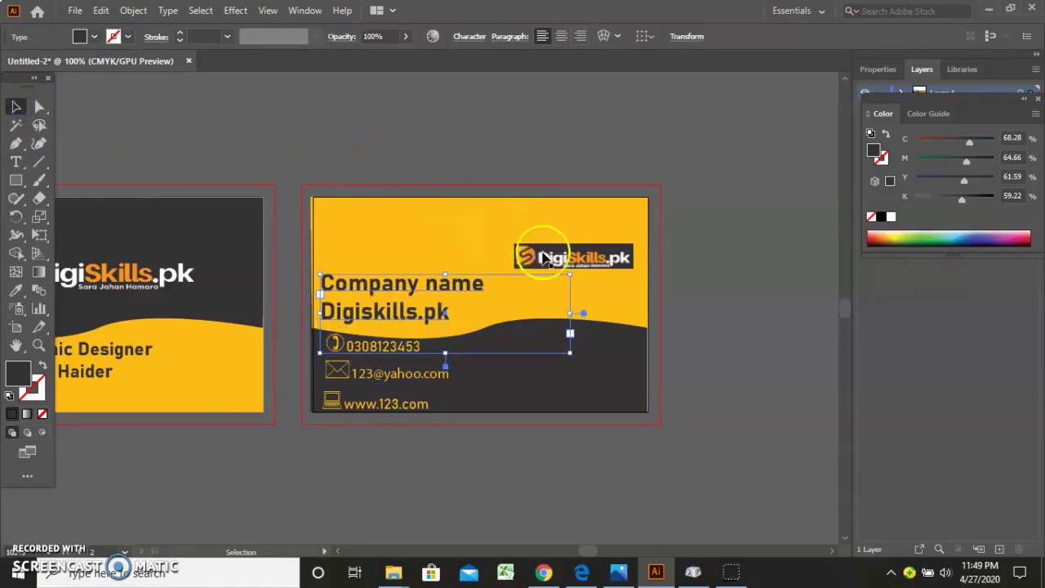
pyautogui.press('Up')
pyautogui.click(562, 258)
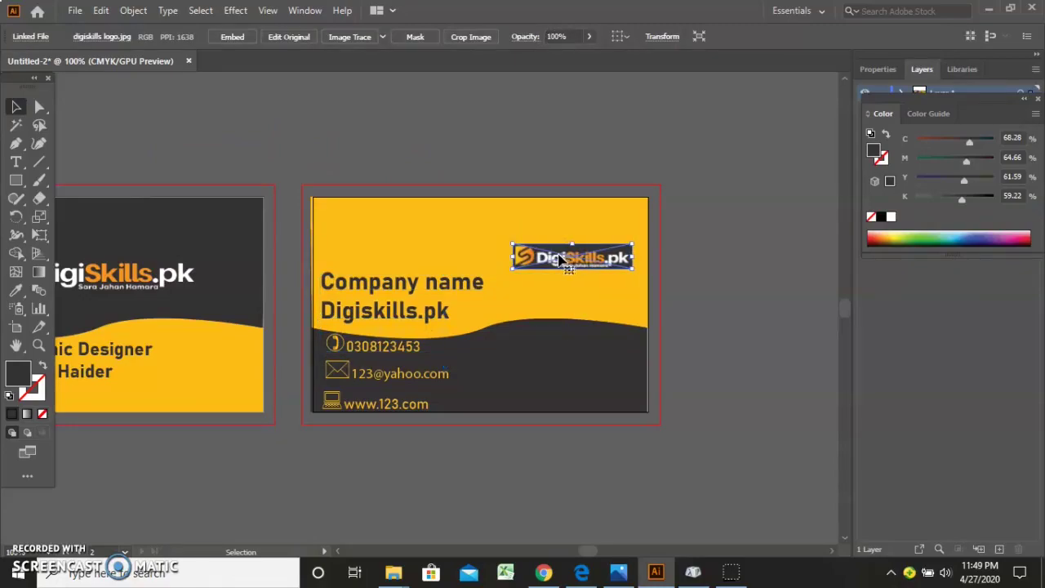
pyautogui.moveTo(516, 244); pyautogui.dragTo(464, 241)
pyautogui.hotkey('shift', 'Left')
pyautogui.hotkey('shift', 'Left')
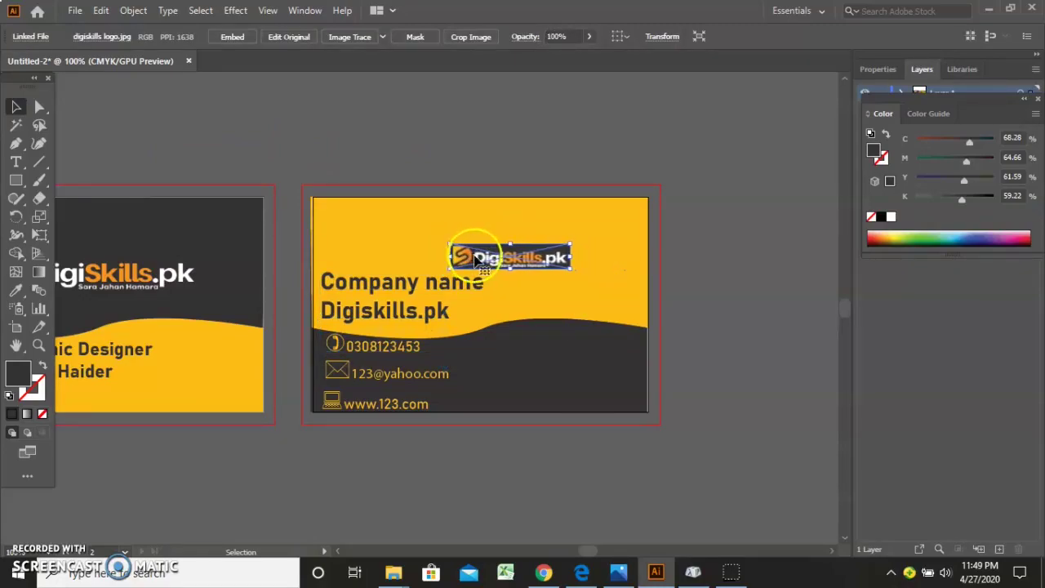
pyautogui.hotkey('shift', 'Left')
pyautogui.hotkey('shift', 'Left')
pyautogui.hotkey('shift', 'Left')
pyautogui.hotkey('shift', 'Left')
pyautogui.hotkey('shift', 'Left')
pyautogui.hotkey('shift', 'Left')
pyautogui.hotkey('shift', 'Left')
pyautogui.hotkey('shift', 'Left')
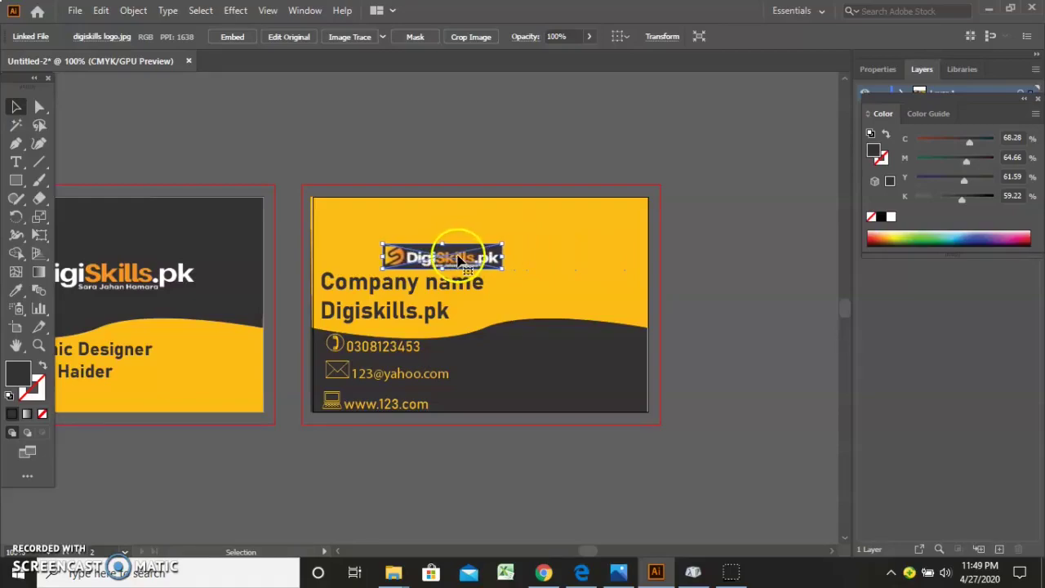
pyautogui.hotkey('shift', 'Left')
pyautogui.hotkey('shift', 'Left')
pyautogui.press('Right')
pyautogui.press('Right')
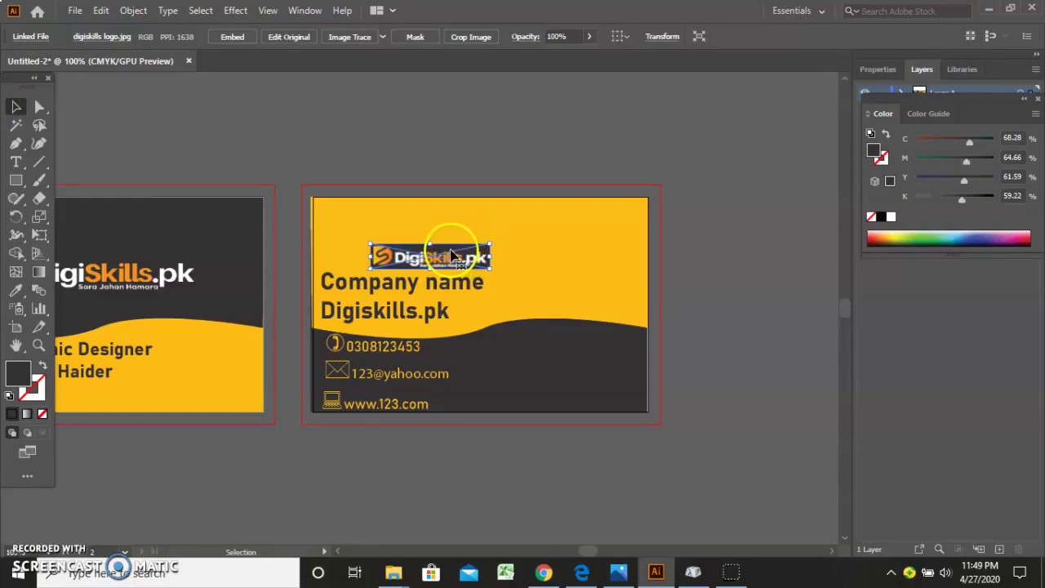
pyautogui.hotkey('shift', 'Up')
pyautogui.hotkey('shift', 'Up')
pyautogui.press('Up')
pyautogui.press('Up')
pyautogui.press('Up')
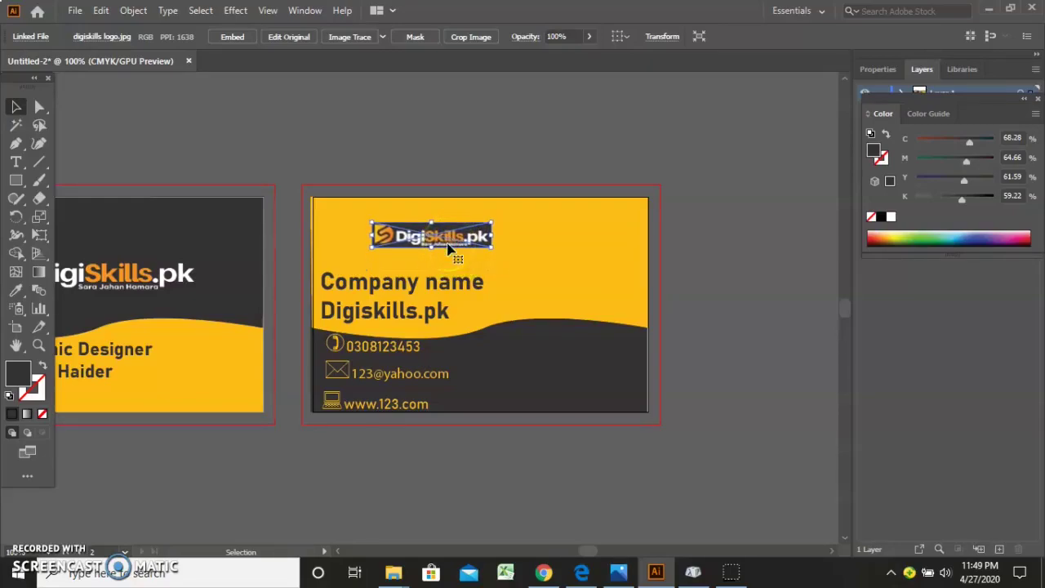
pyautogui.hotkey('shift', 'Right')
pyautogui.press('Right')
pyautogui.press('Right')
pyautogui.press('Right')
pyautogui.press('Up')
# Step: Enlarge the logo slightly from its corner and centre it along the card's top edge
pyautogui.click(504, 254)
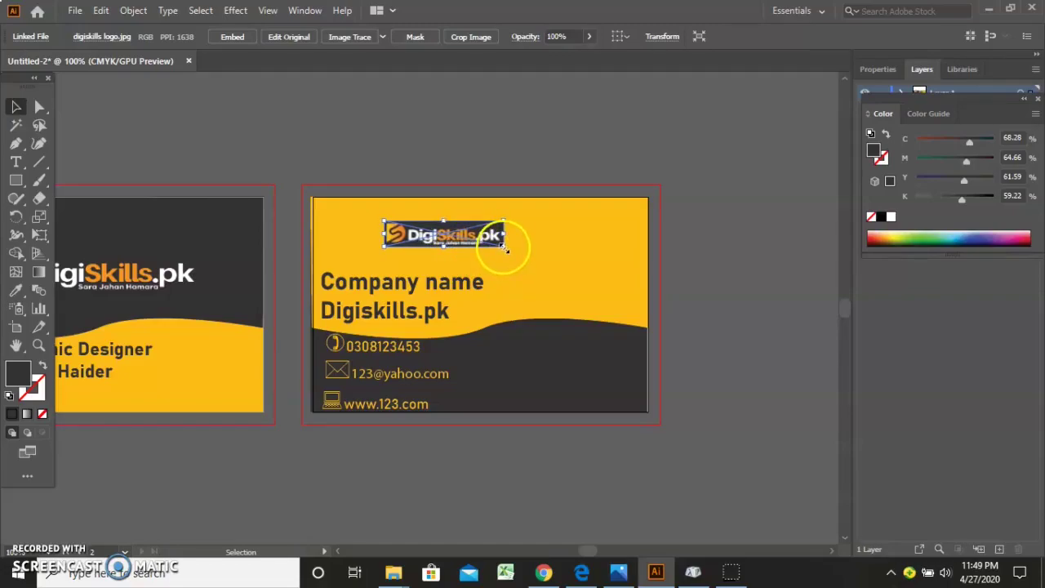
pyautogui.click(506, 251)
pyautogui.click(475, 237)
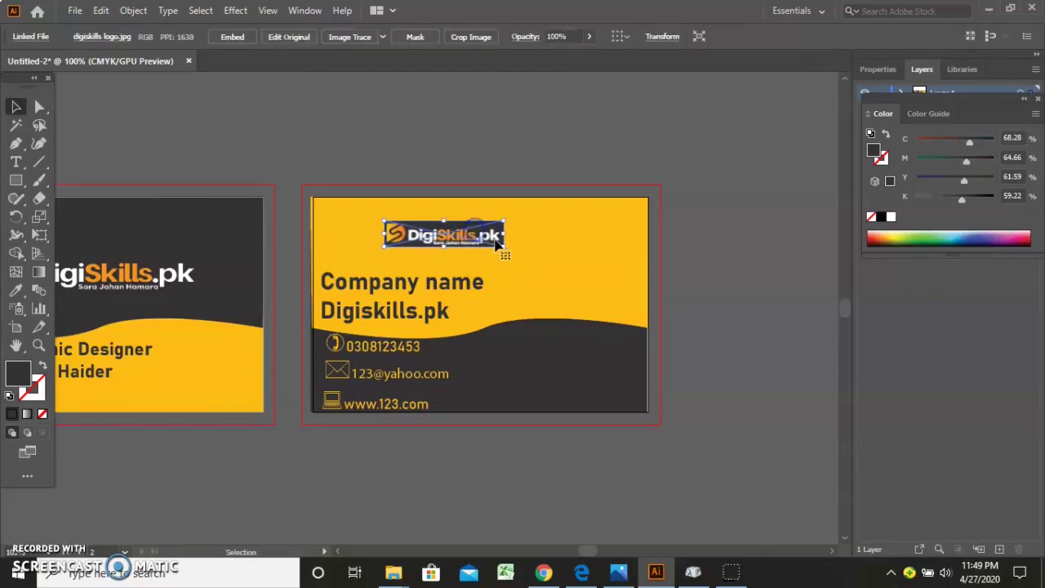
pyautogui.click(501, 246)
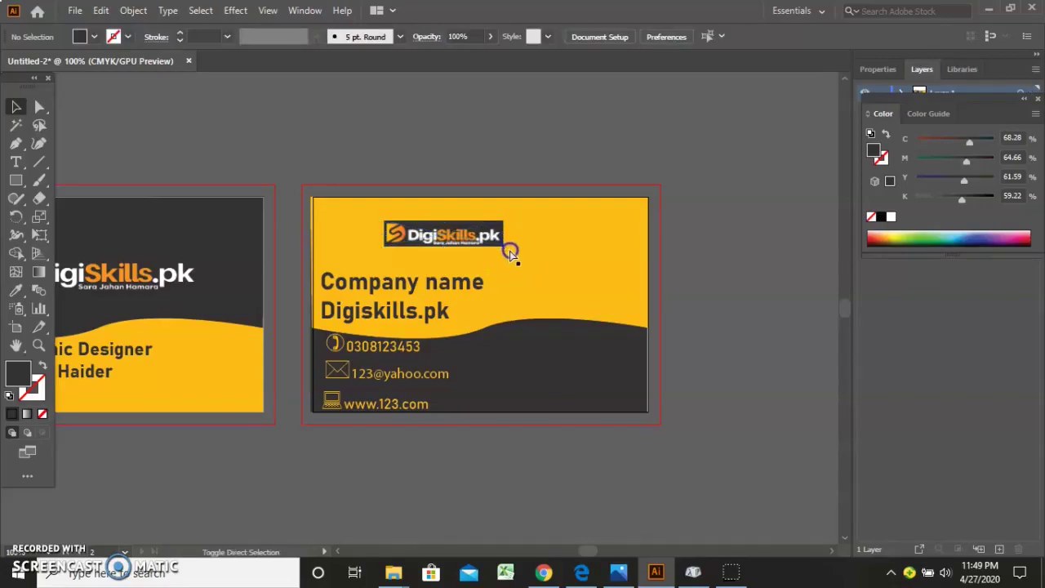
pyautogui.click(501, 244)
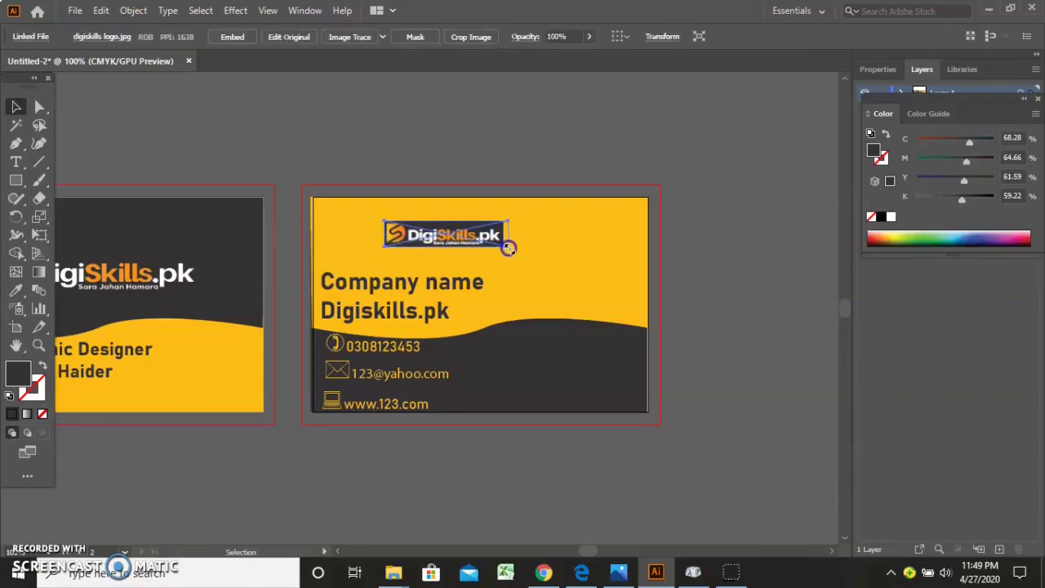
pyautogui.moveTo(543, 267); pyautogui.dragTo(545, 255)
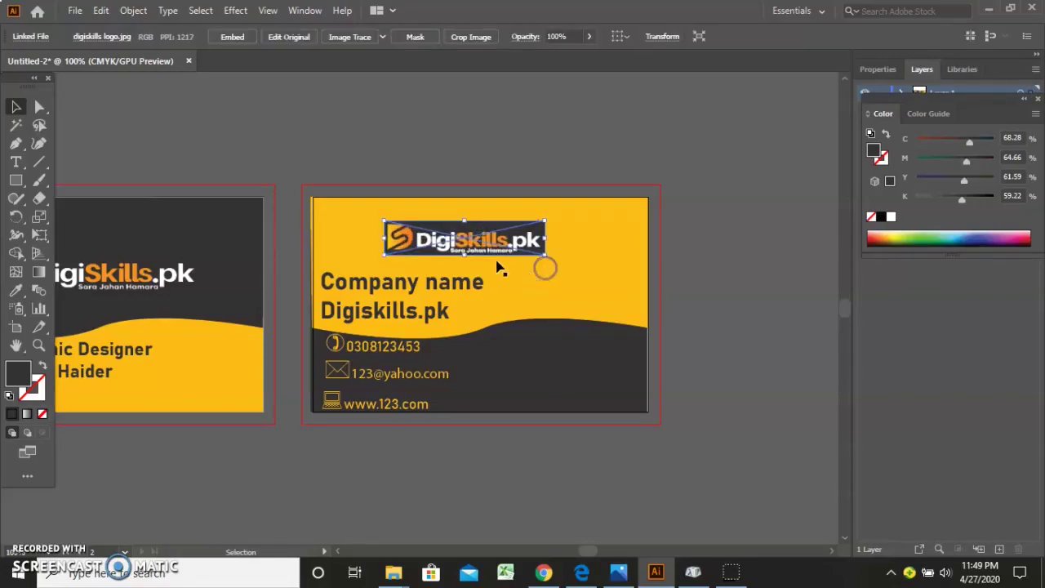
pyautogui.press('Up')
pyautogui.press('Up')
pyautogui.press('Up')
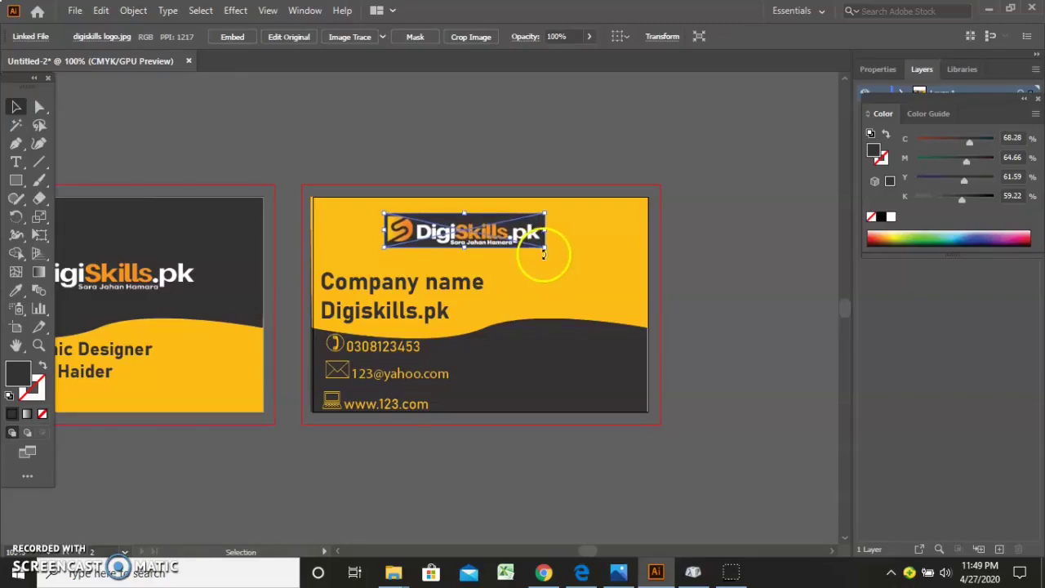
pyautogui.press('Up')
pyautogui.press('Up')
pyautogui.press('Up')
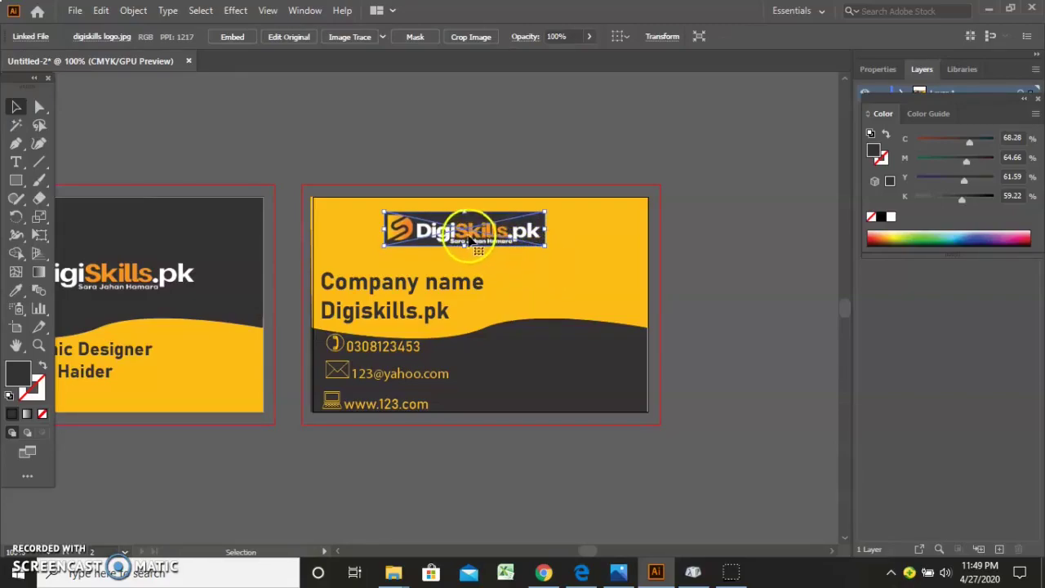
pyautogui.moveTo(467, 240); pyautogui.dragTo(503, 229)
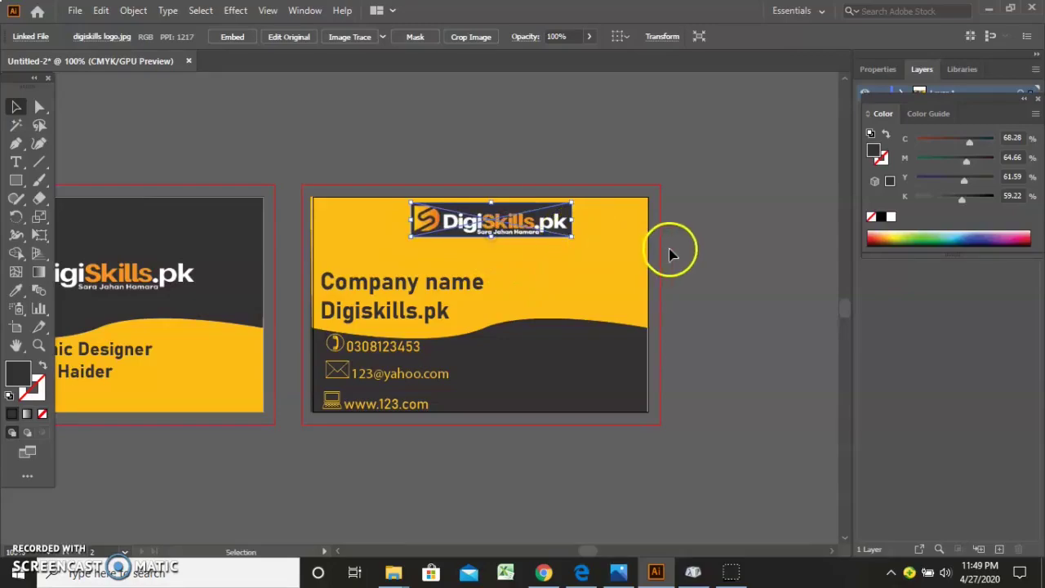
pyautogui.click(700, 252)
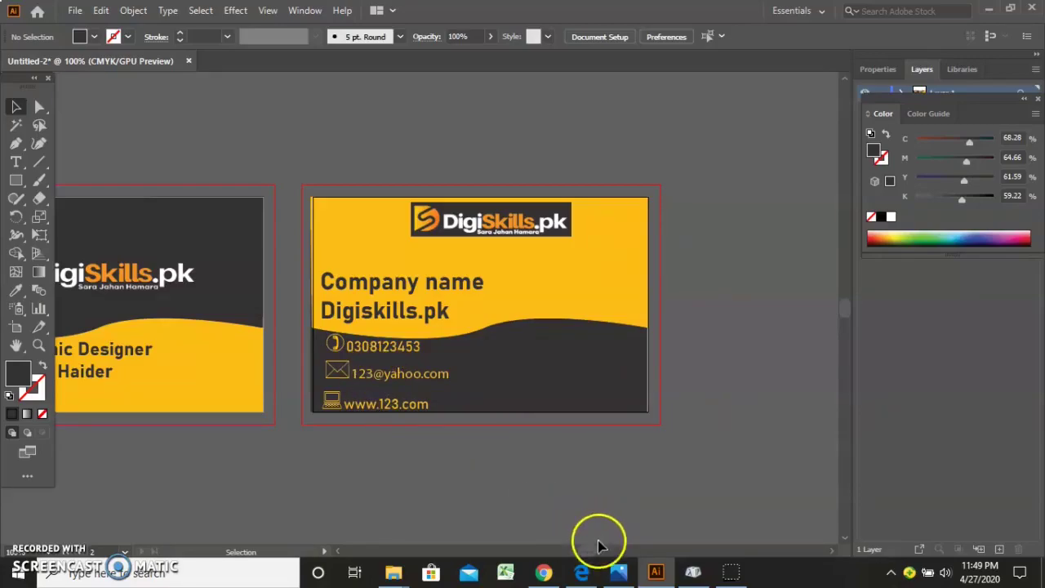
pyautogui.moveTo(592, 555); pyautogui.dragTo(587, 557)
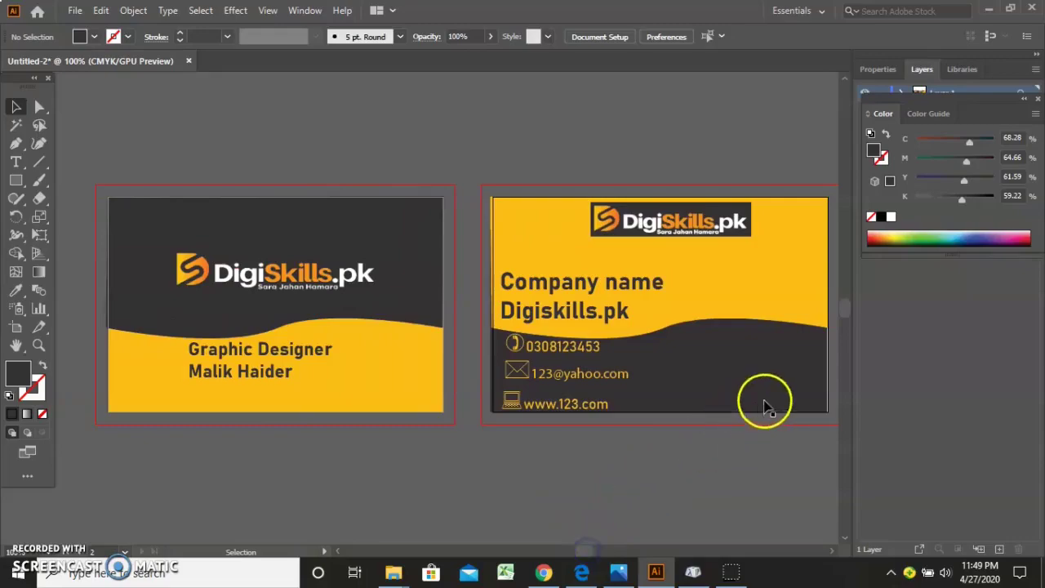
pyautogui.click(791, 390)
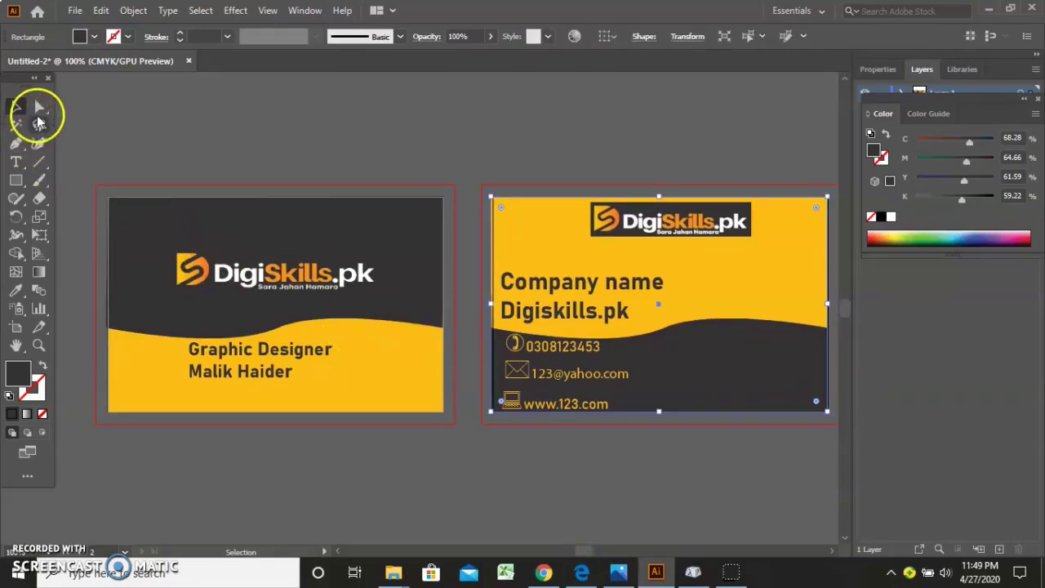
pyautogui.click(39, 107)
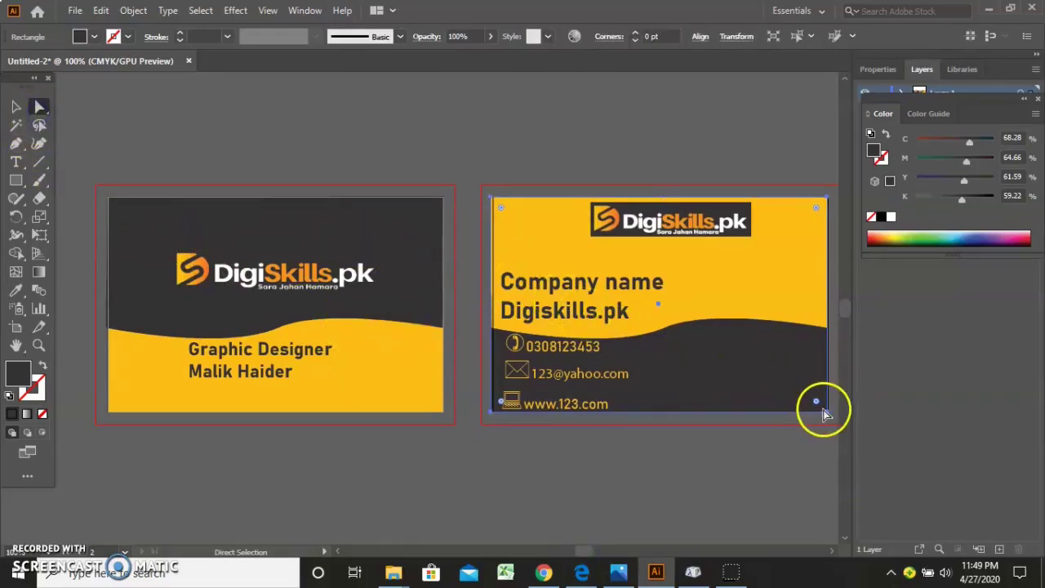
pyautogui.press('z')
pyautogui.click(823, 408)
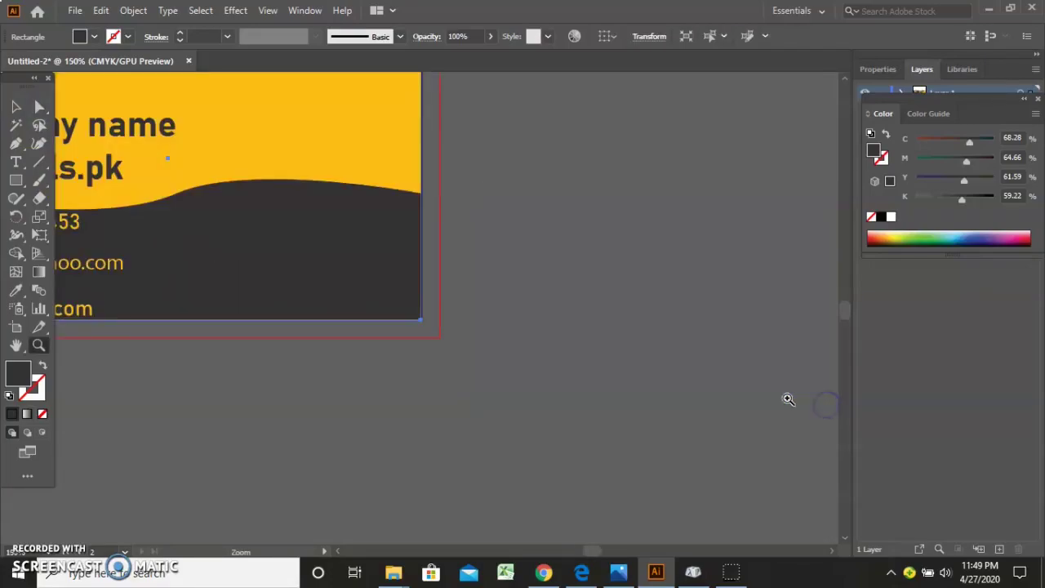
pyautogui.click(436, 255)
pyautogui.click(394, 323)
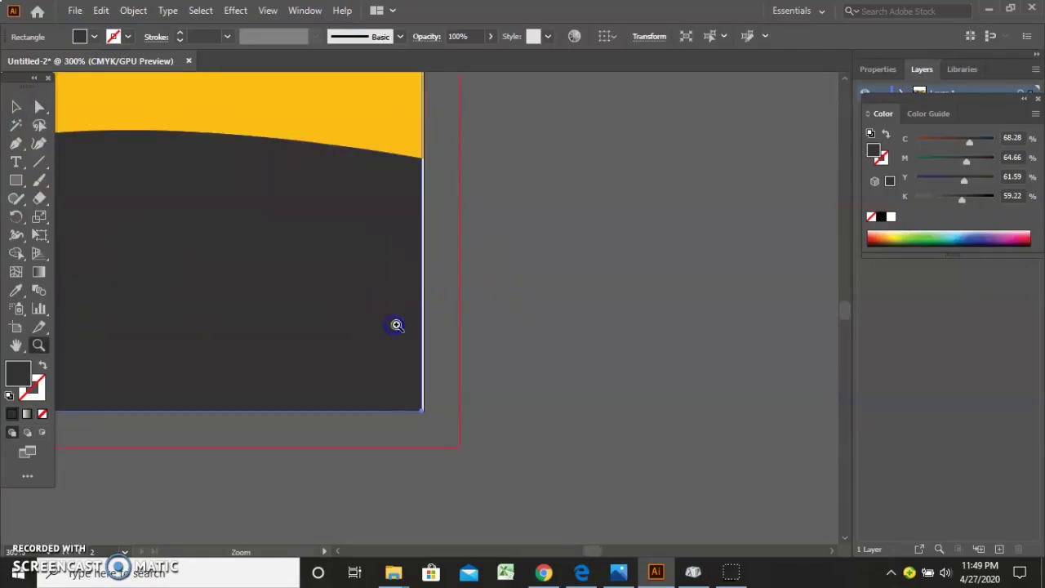
pyautogui.click(454, 324)
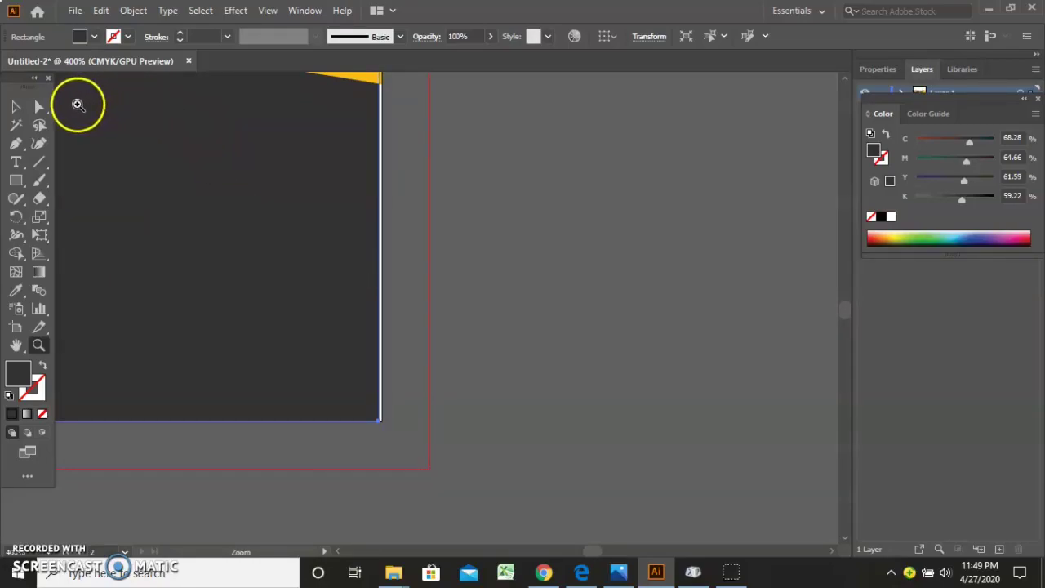
pyautogui.click(39, 106)
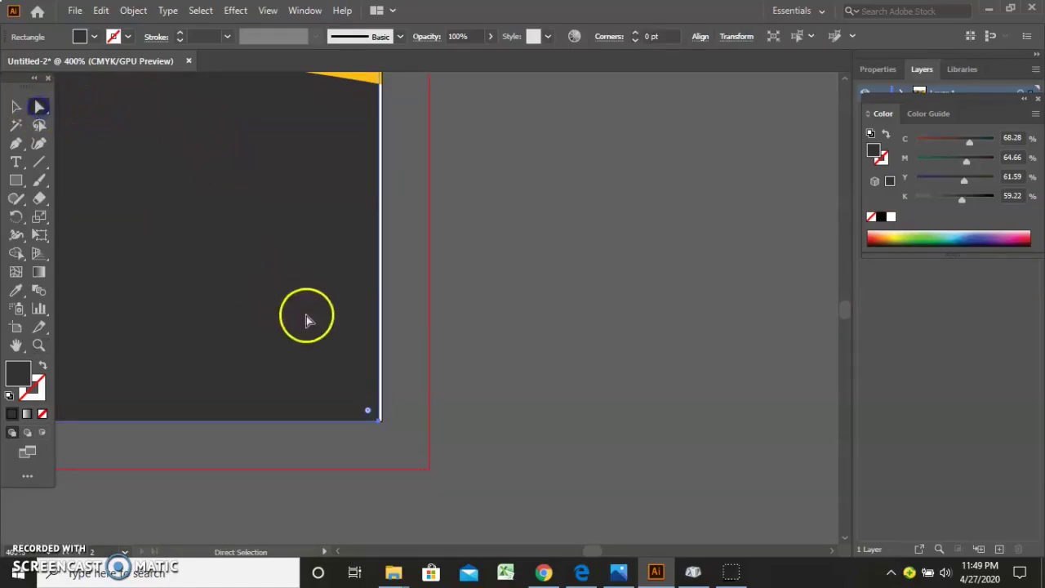
pyautogui.click(380, 421)
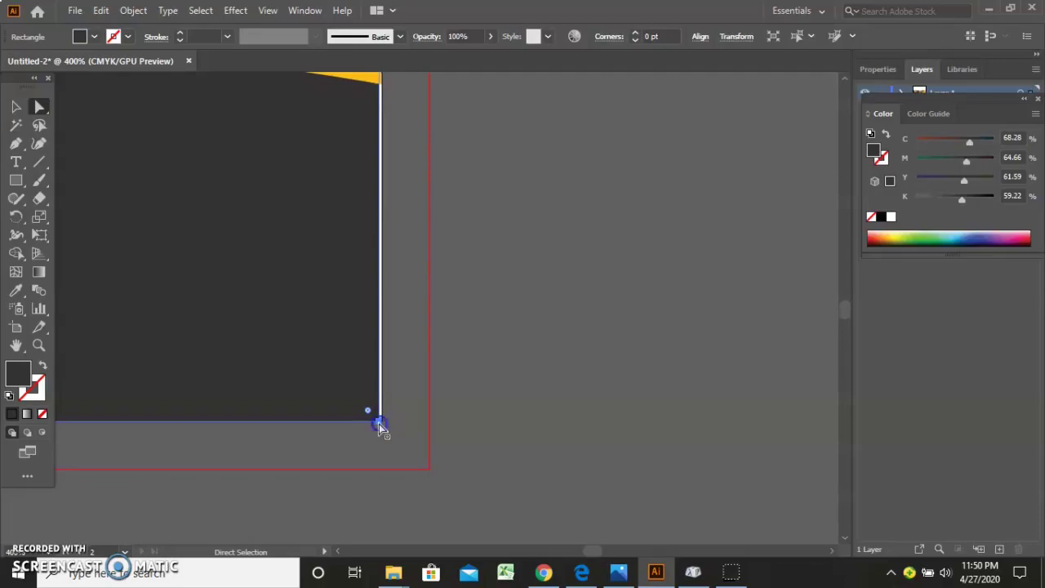
pyautogui.click(381, 425)
pyautogui.moveTo(381, 424); pyautogui.dragTo(383, 426)
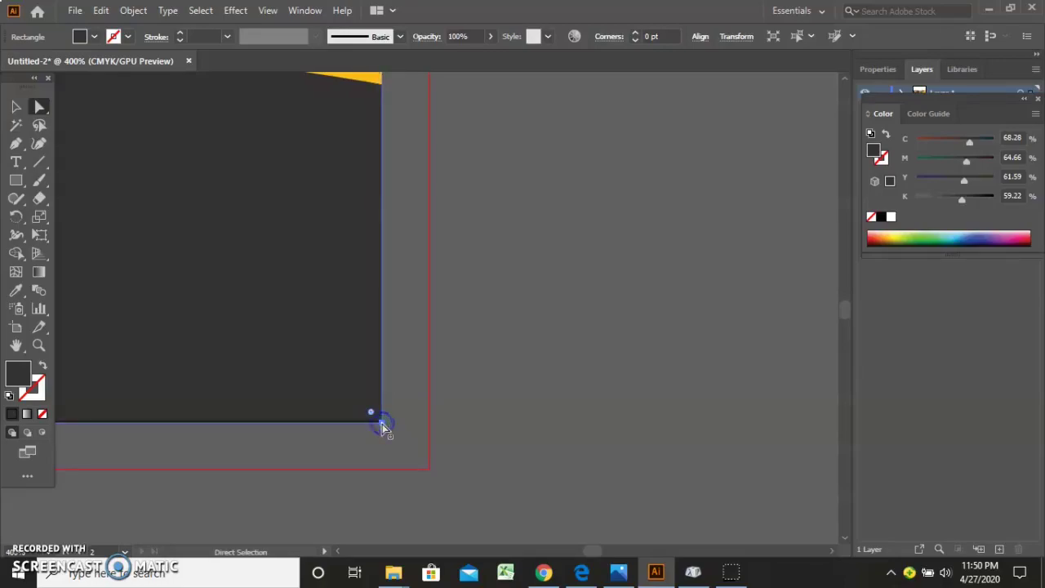
pyautogui.scroll(1, 398, 309)
pyautogui.scroll(3, 399, 309)
pyautogui.scroll(3, 399, 309)
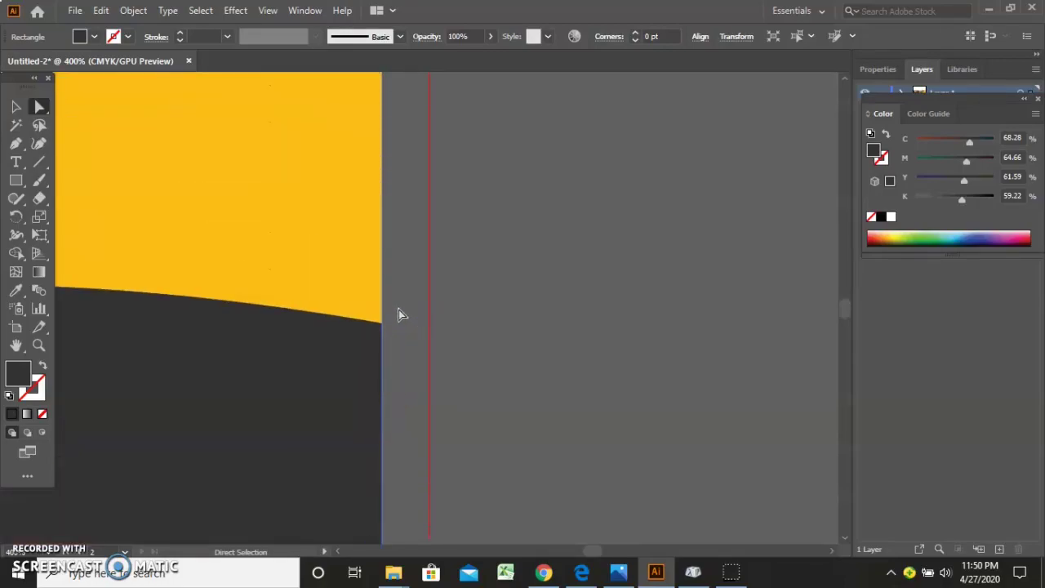
pyautogui.scroll(-2, 424, 323)
pyautogui.press('z')
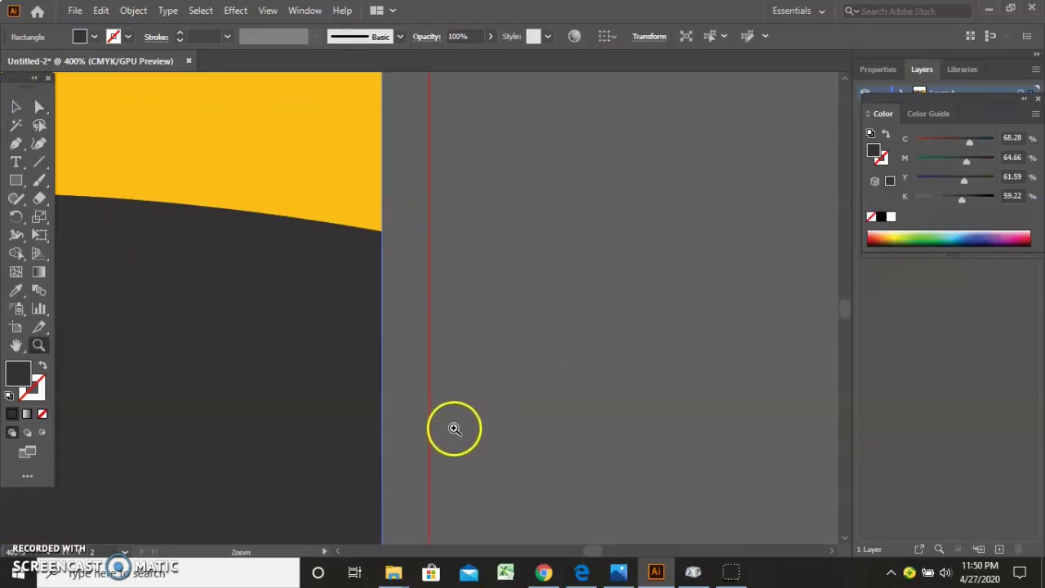
pyautogui.keyDown('alt'); pyautogui.click(383, 405); pyautogui.keyUp('alt')
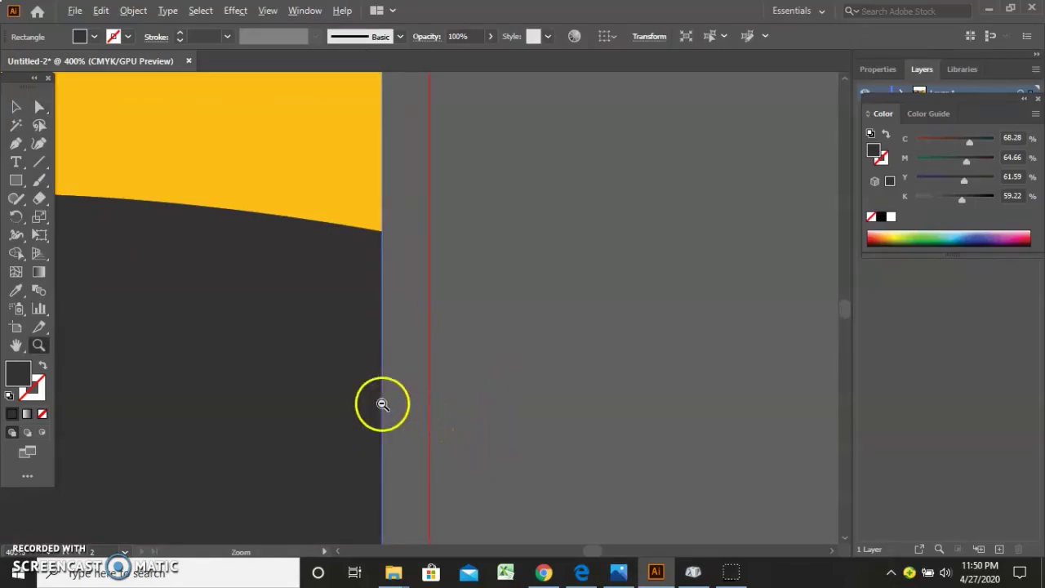
pyautogui.keyDown('alt'); pyautogui.click(331, 272); pyautogui.keyUp('alt')
pyautogui.keyDown('alt'); pyautogui.click(364, 191); pyautogui.keyUp('alt')
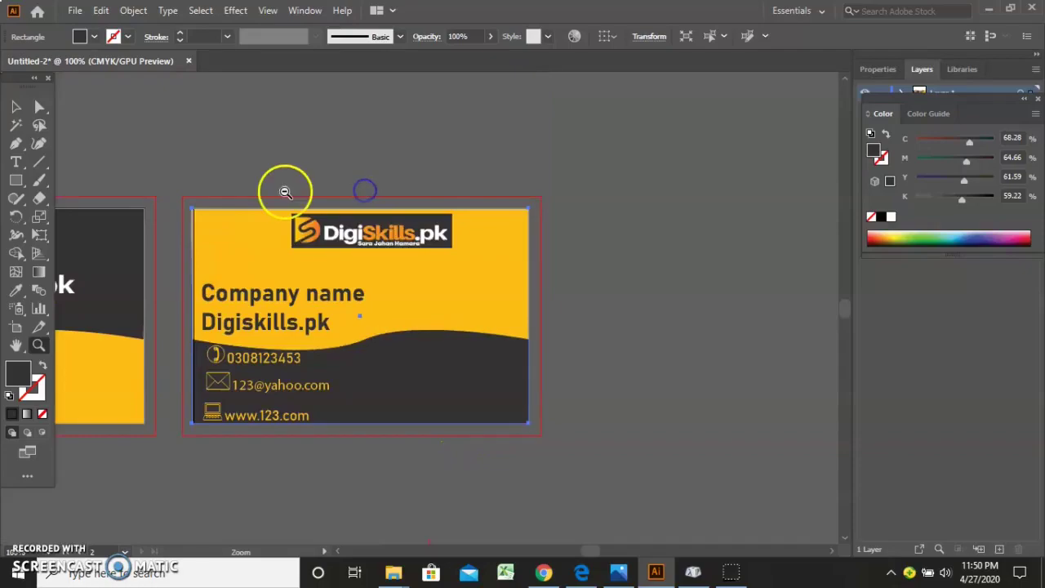
# Step: Zoom out to show both card artboards, clear the selection, and open Windows search
pyautogui.keyDown('alt'); pyautogui.click(156, 275); pyautogui.keyUp('alt')
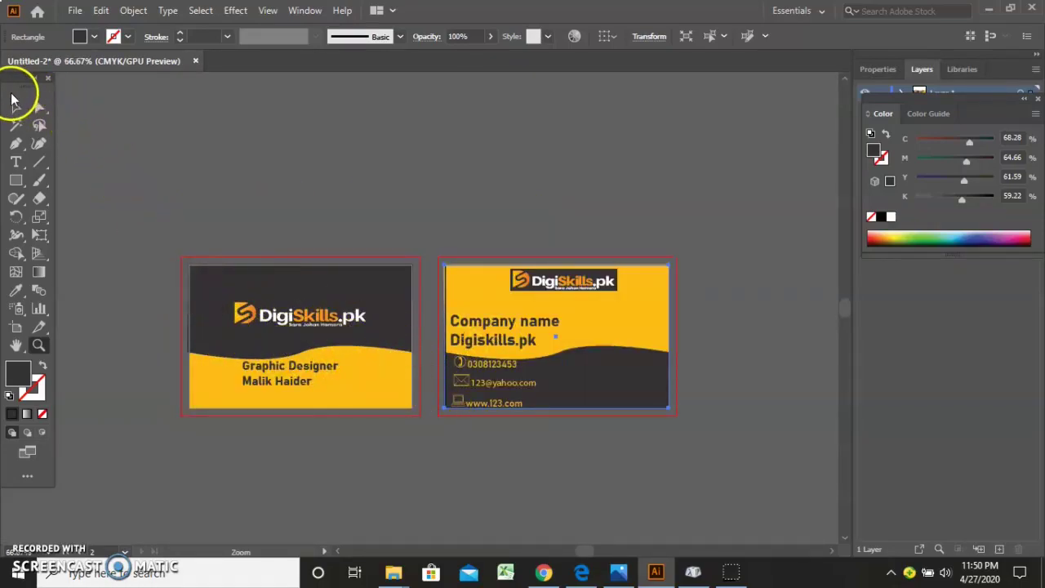
pyautogui.click(15, 107)
pyautogui.click(169, 211)
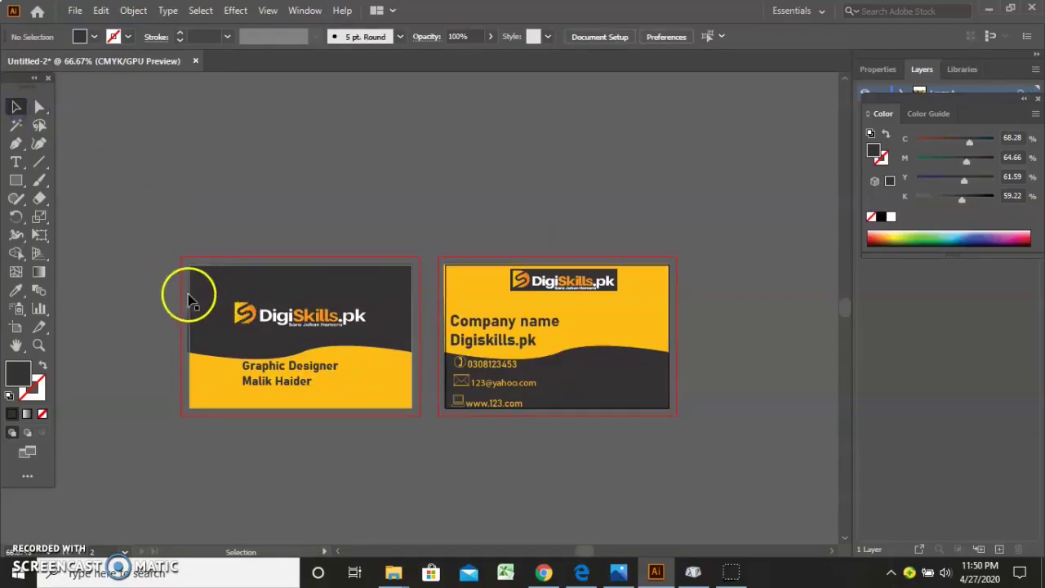
pyautogui.click(197, 318)
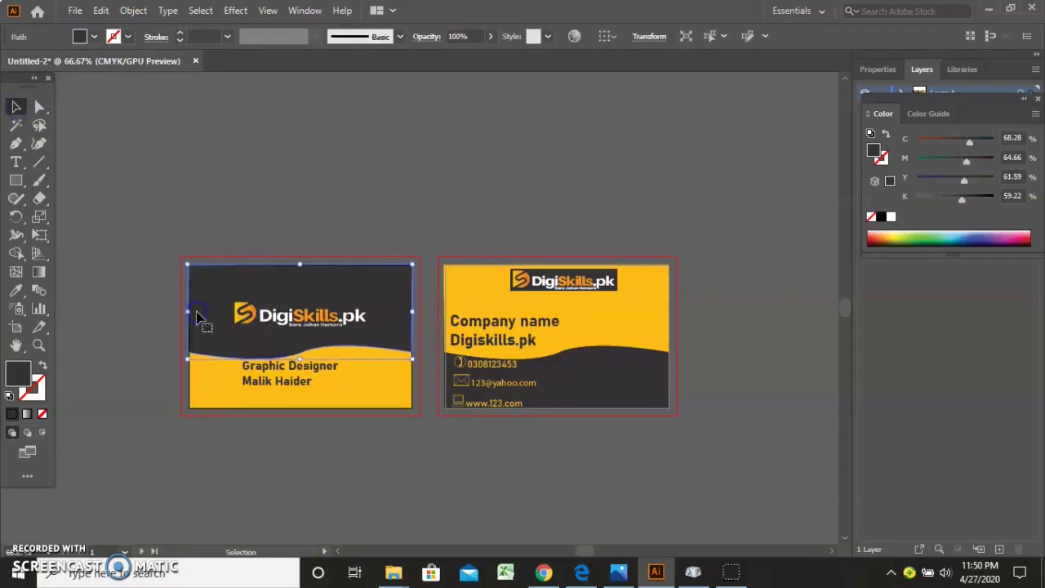
pyautogui.click(132, 334)
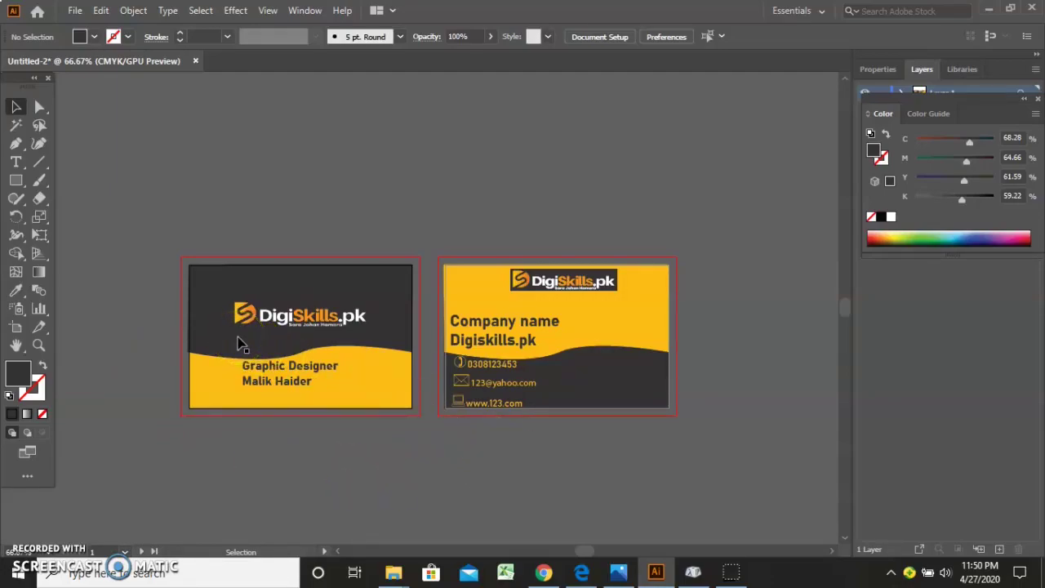
pyautogui.click(203, 572)
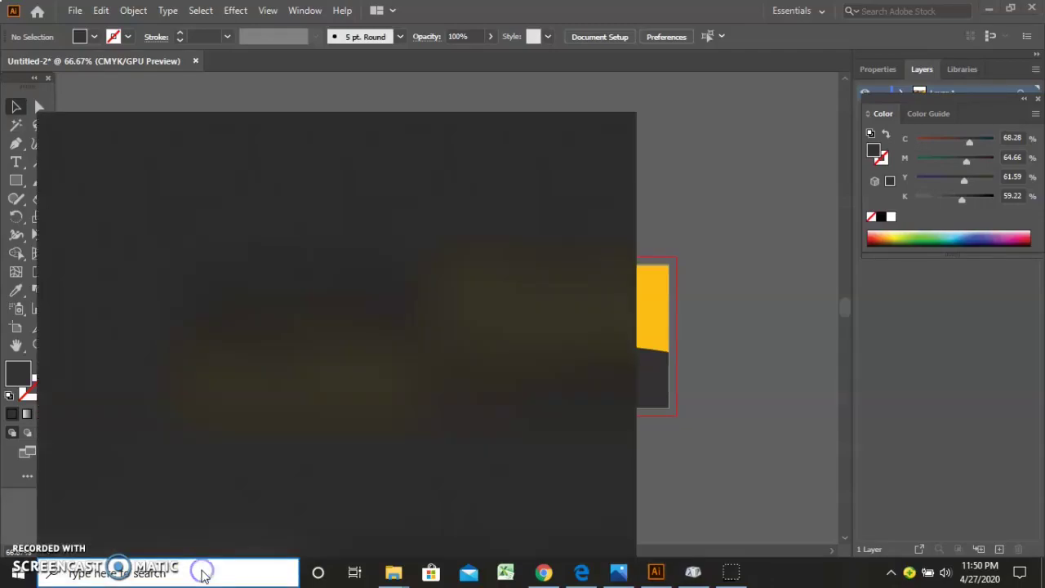
# Step: Search for 'snip' in Windows search and launch Snipping Tool
pyautogui.hotkey('ctrl', 'v')
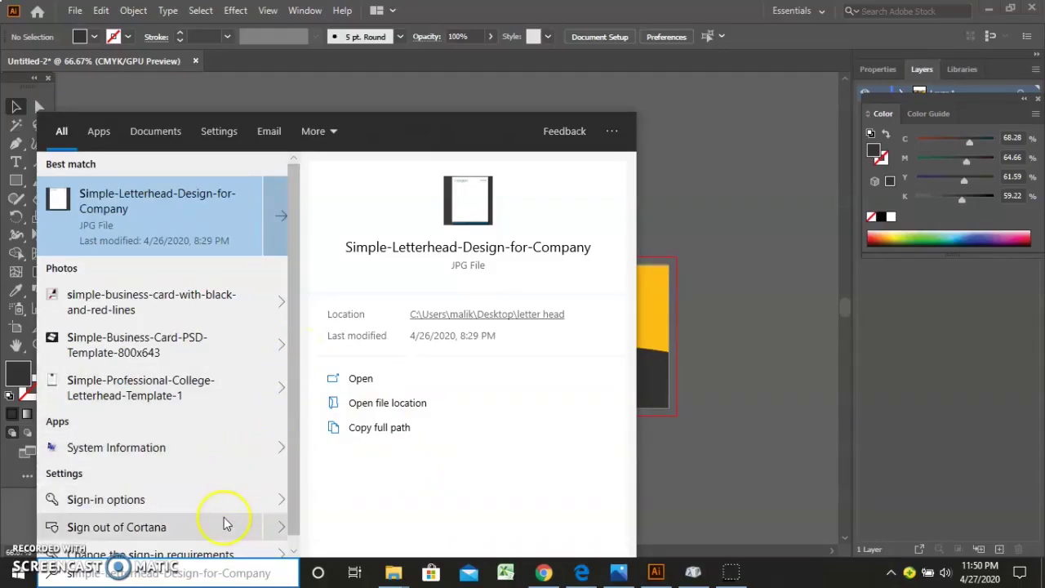
pyautogui.press('BackSpace')
pyautogui.write('snip')
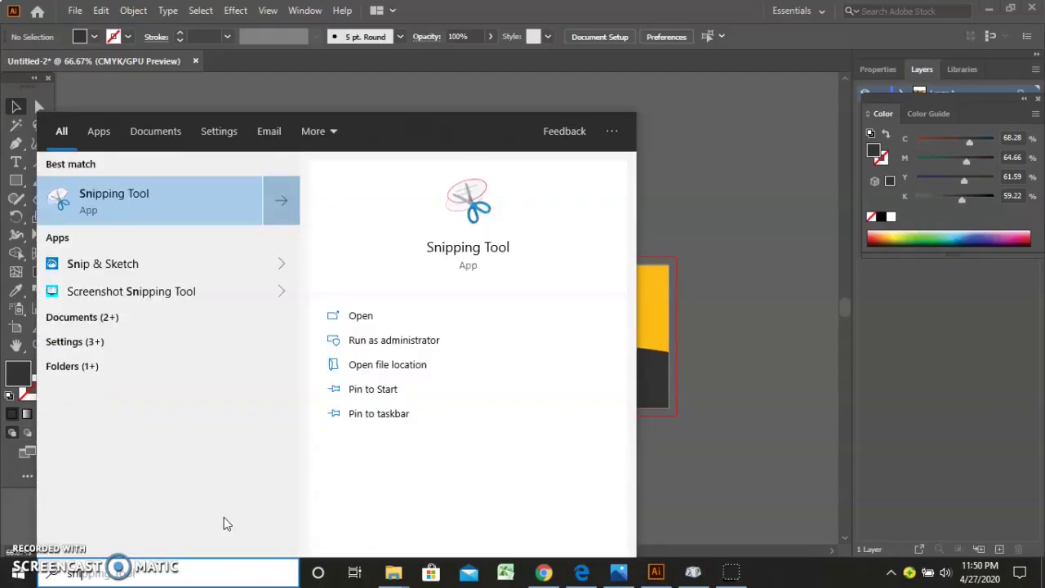
pyautogui.click(54, 367)
pyautogui.click(117, 188)
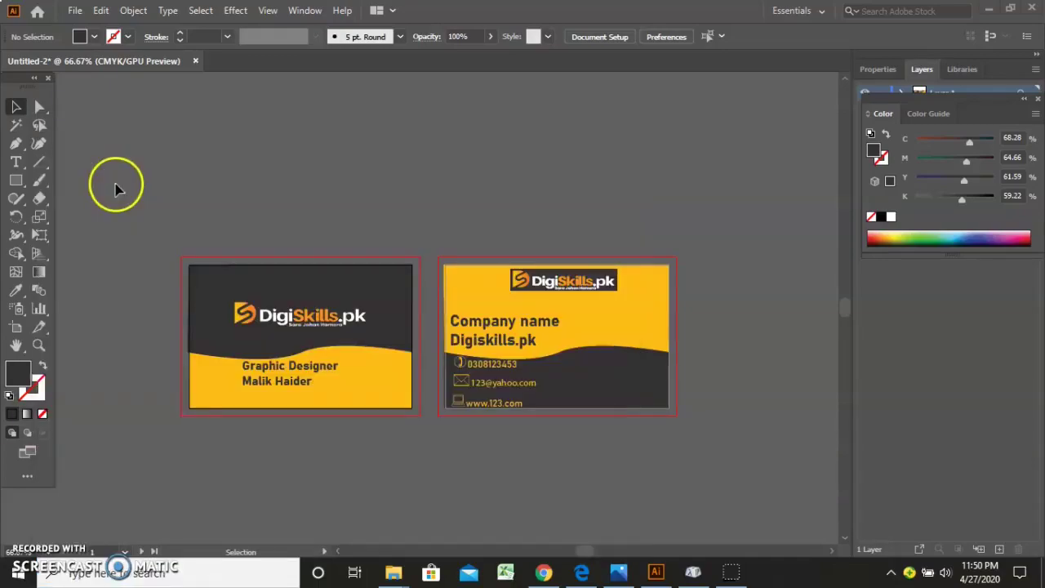
# Step: Snip the area around both business cards and copy it to the clipboard
pyautogui.click(329, 214)
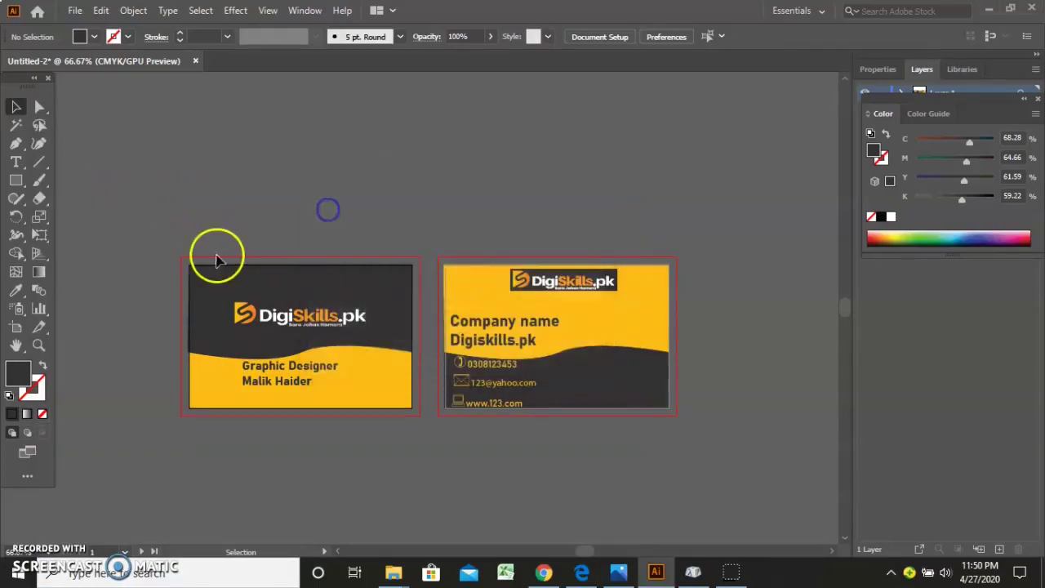
pyautogui.moveTo(145, 219)
pyautogui.mouseDown()
pyautogui.moveTo(217, 270)
pyautogui.moveTo(698, 442)
pyautogui.mouseUp()
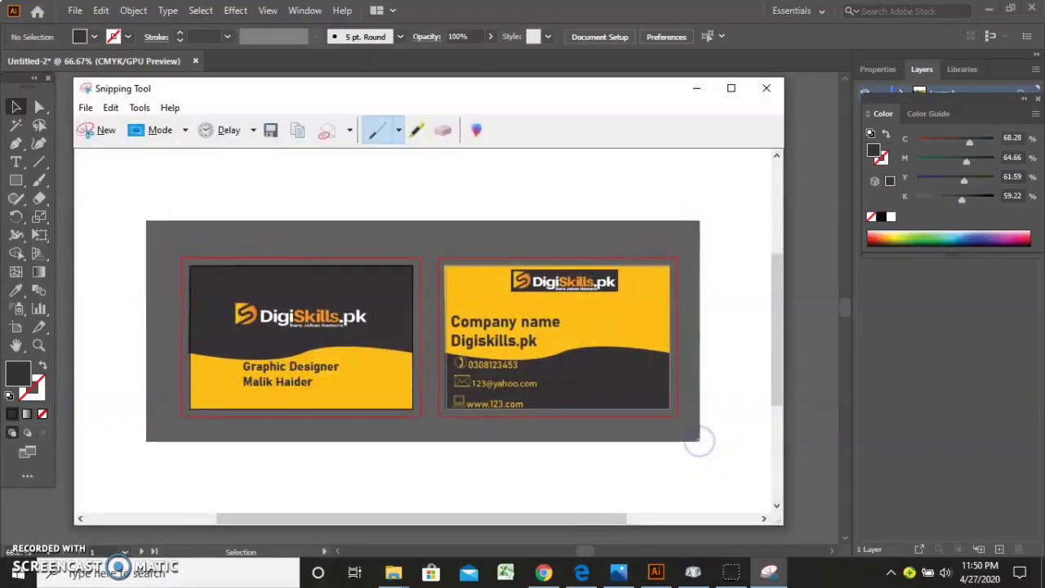
pyautogui.rightClick(380, 284)
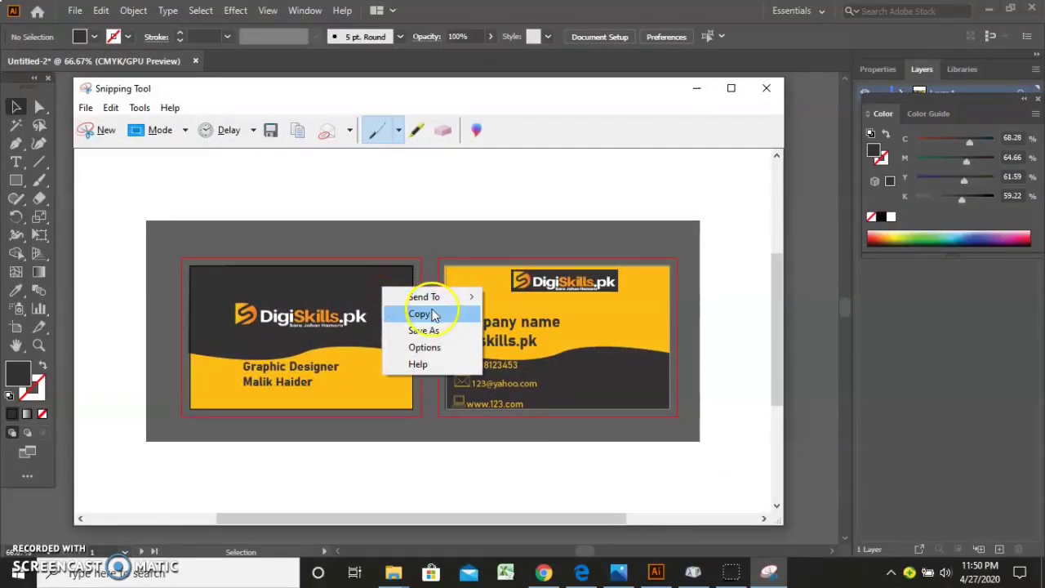
pyautogui.click(431, 310)
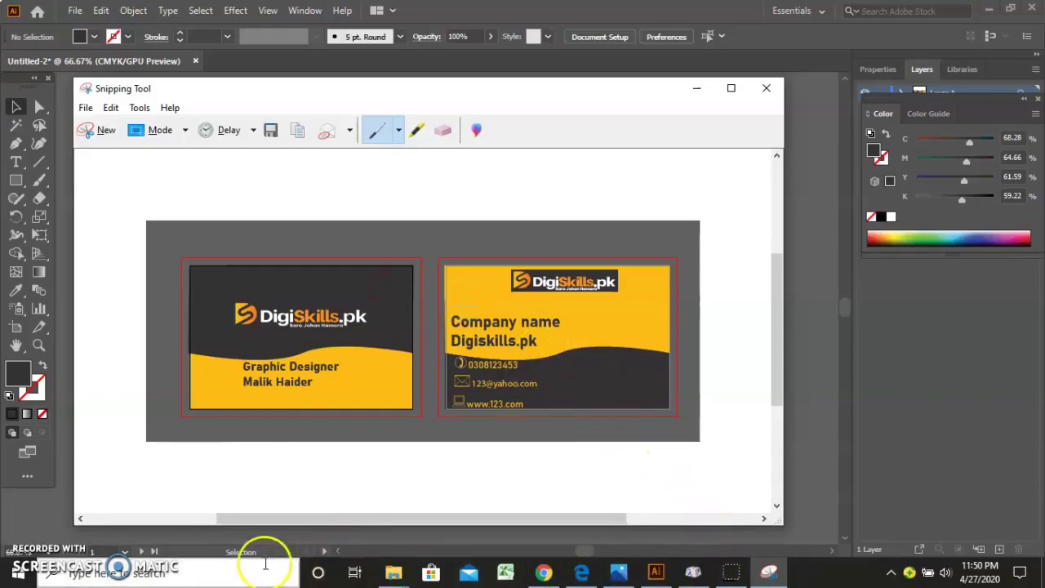
pyautogui.click(18, 573)
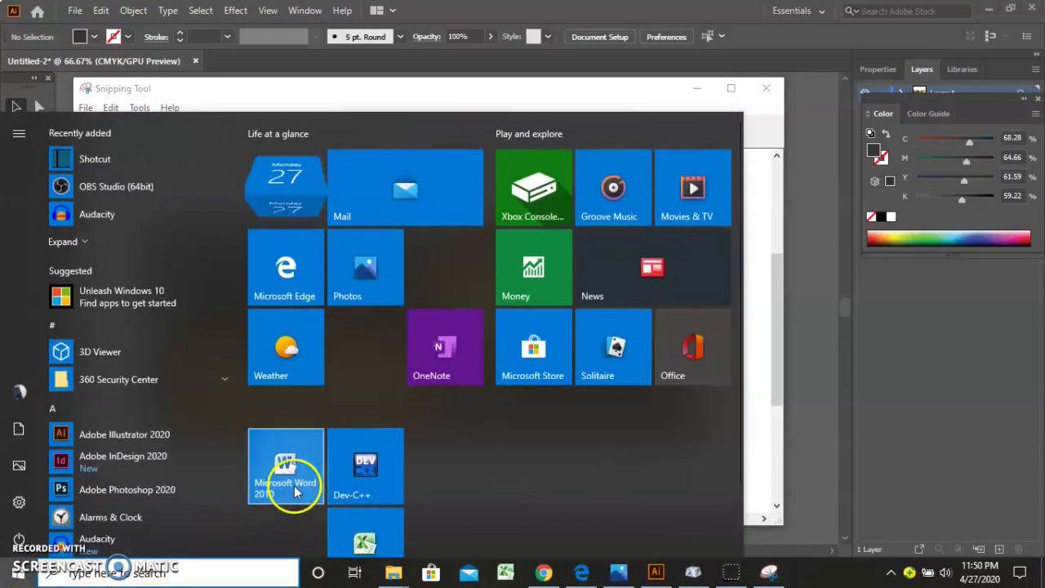
# Step: Launch Word 2010, dismiss the Office activation message, and paste the card snip
pyautogui.click(286, 463)
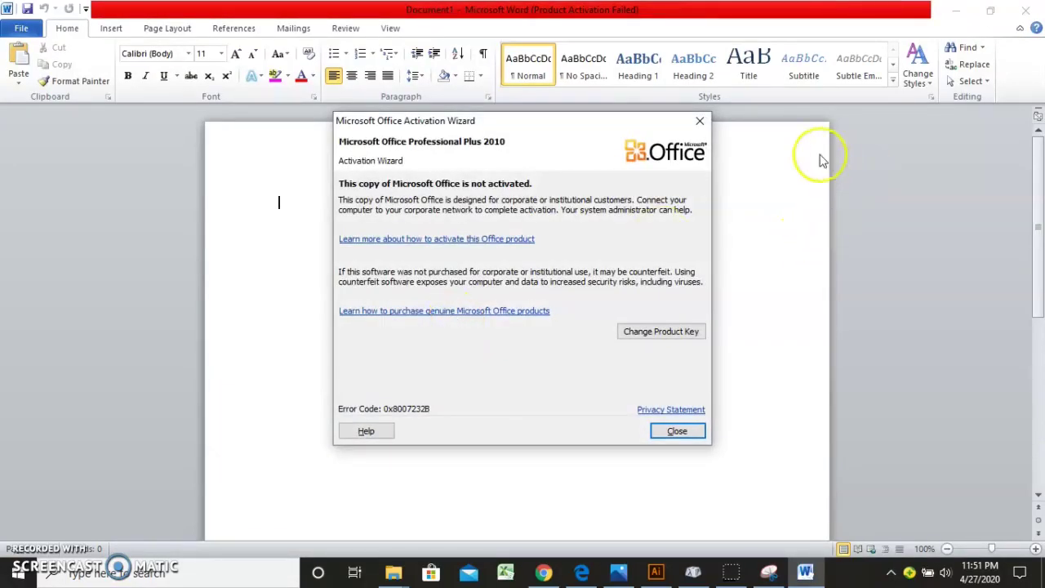
pyautogui.click(699, 120)
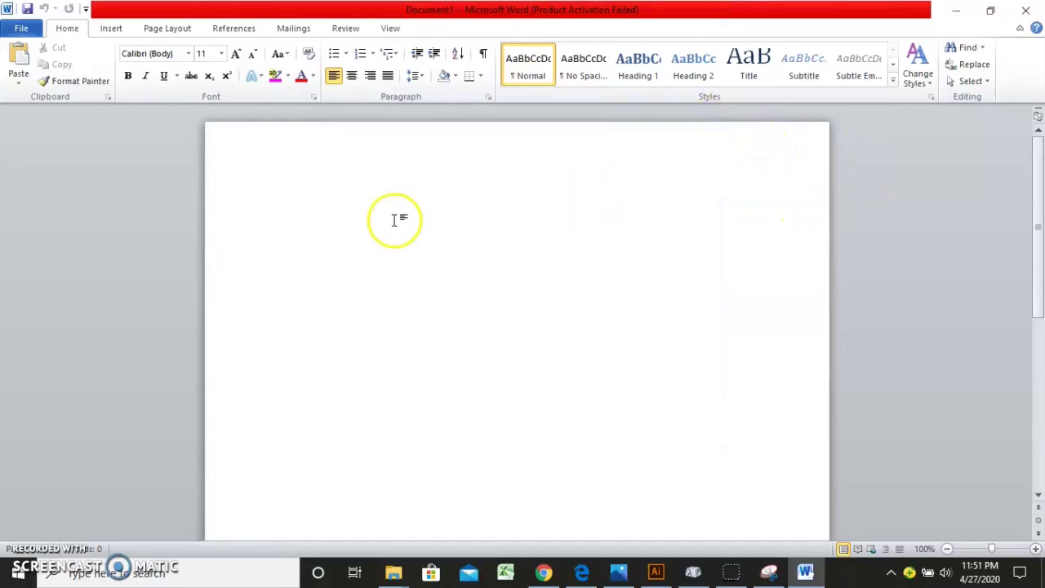
pyautogui.hotkey('ctrl', 'v')
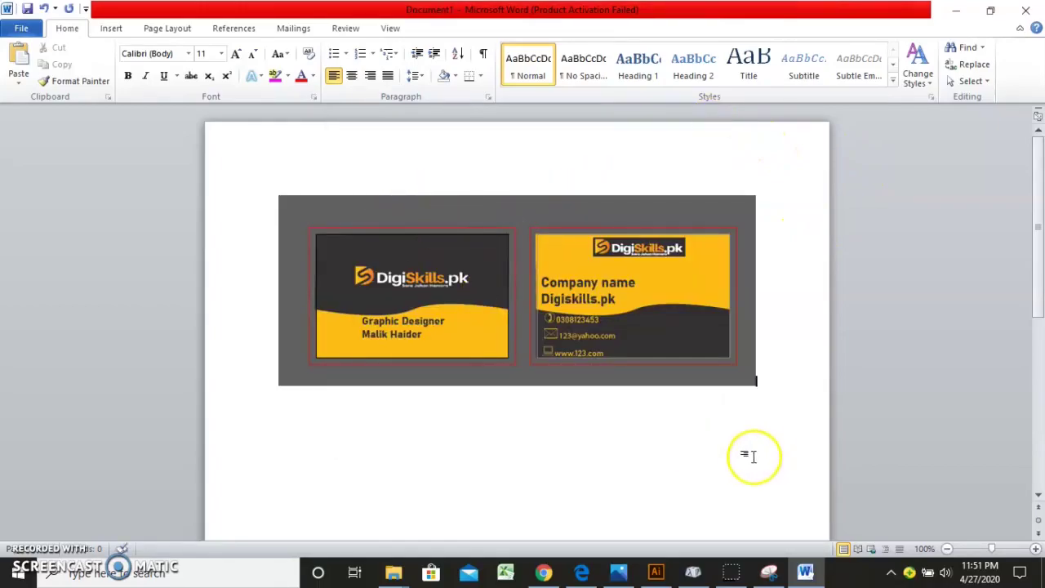
pyautogui.moveTo(693, 572)
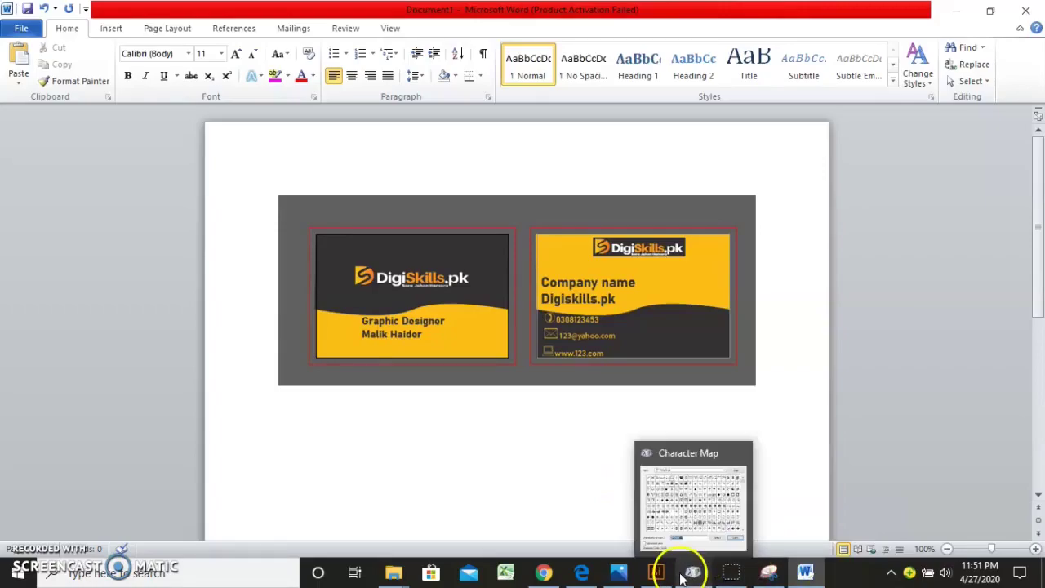
# Step: Bring the assignment PDF forward in Edge and scroll to its Note requirements
pyautogui.click(581, 573)
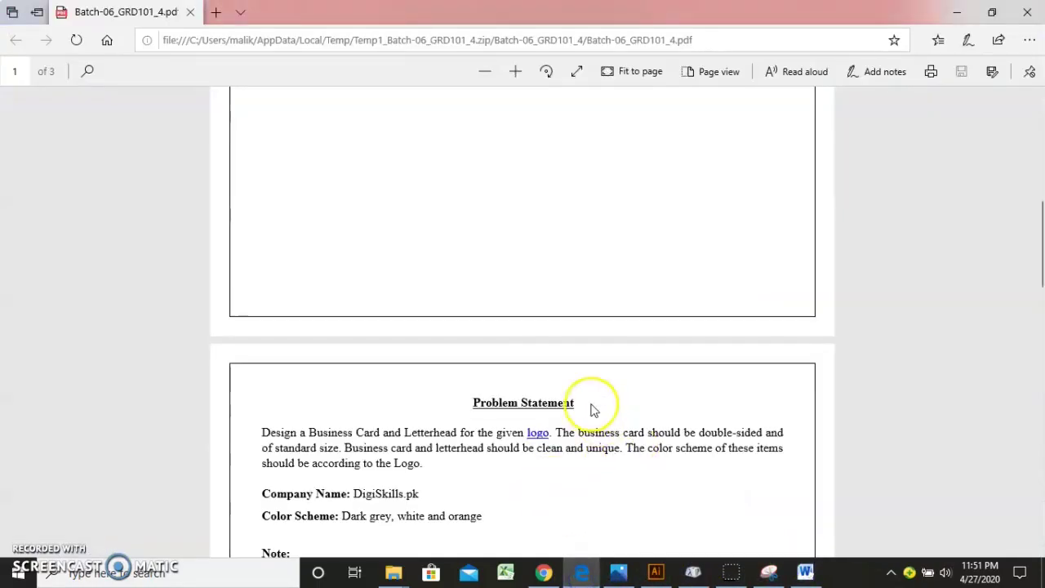
pyautogui.scroll(-8, 590, 406)
pyautogui.scroll(2, 593, 410)
pyautogui.scroll(3, 593, 409)
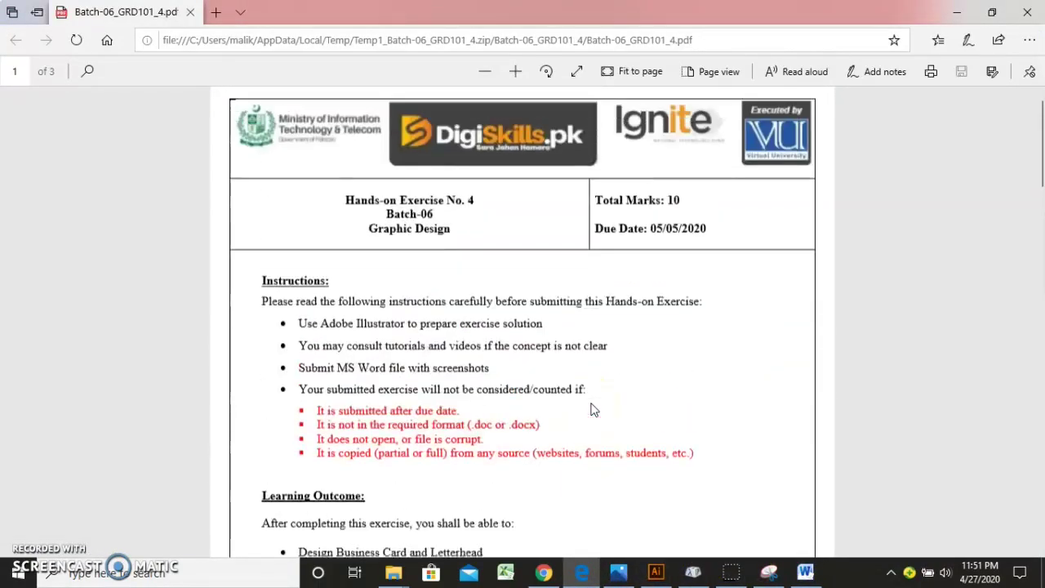
pyautogui.scroll(-6, 593, 410)
pyautogui.scroll(-2, 594, 409)
pyautogui.scroll(-3, 594, 409)
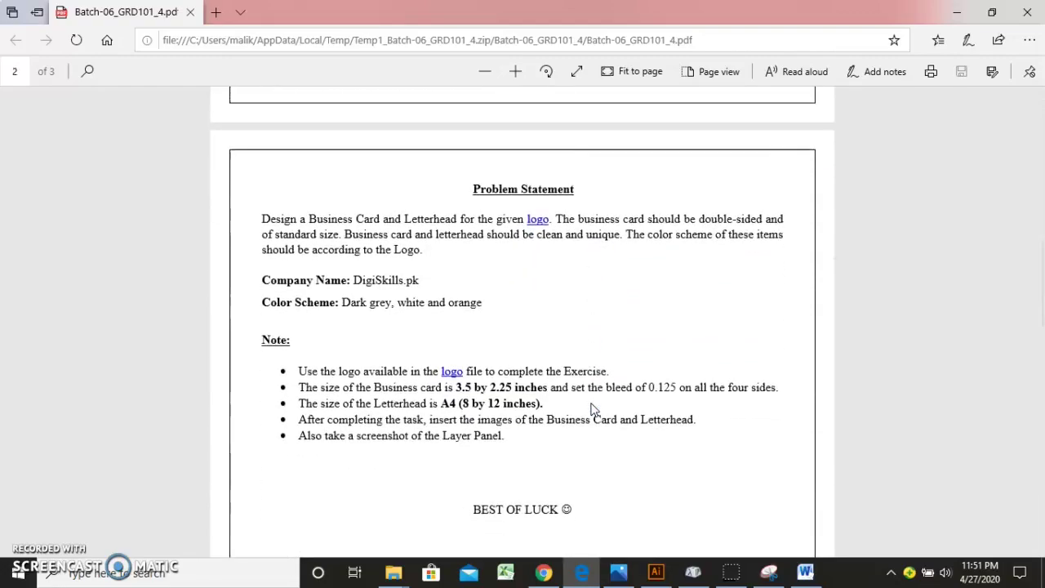
pyautogui.scroll(-4, 594, 410)
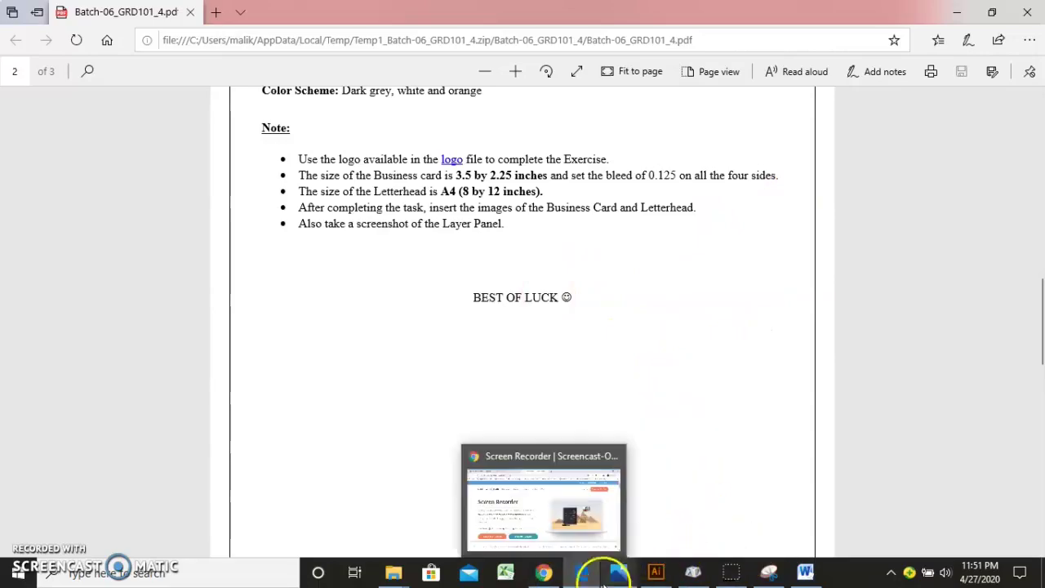
# Step: Minimize the Illustrator, PDF, Word and Snipping Tool windows, then bring Snipping Tool back up
pyautogui.click(654, 569)
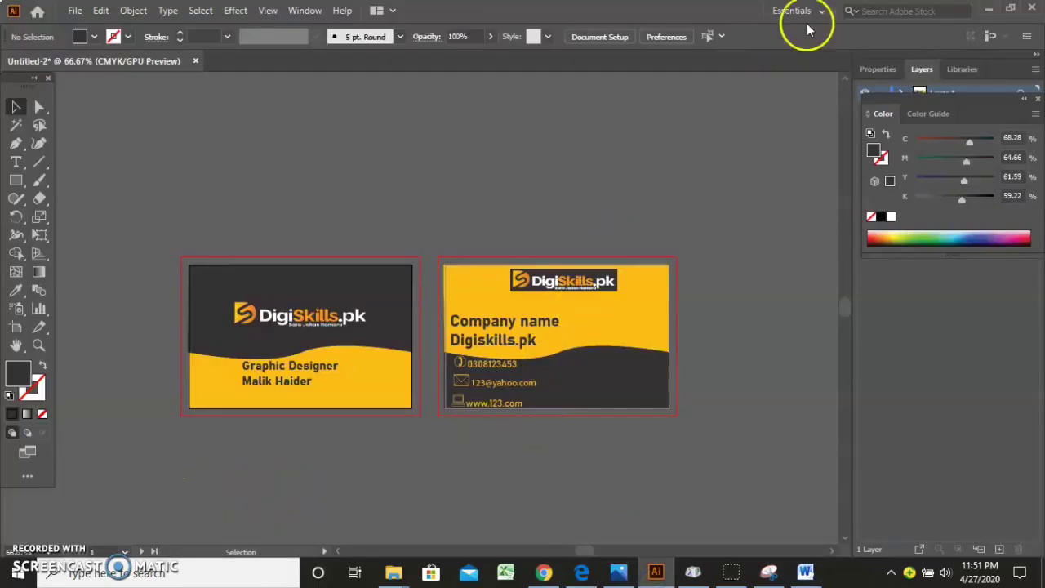
pyautogui.click(988, 9)
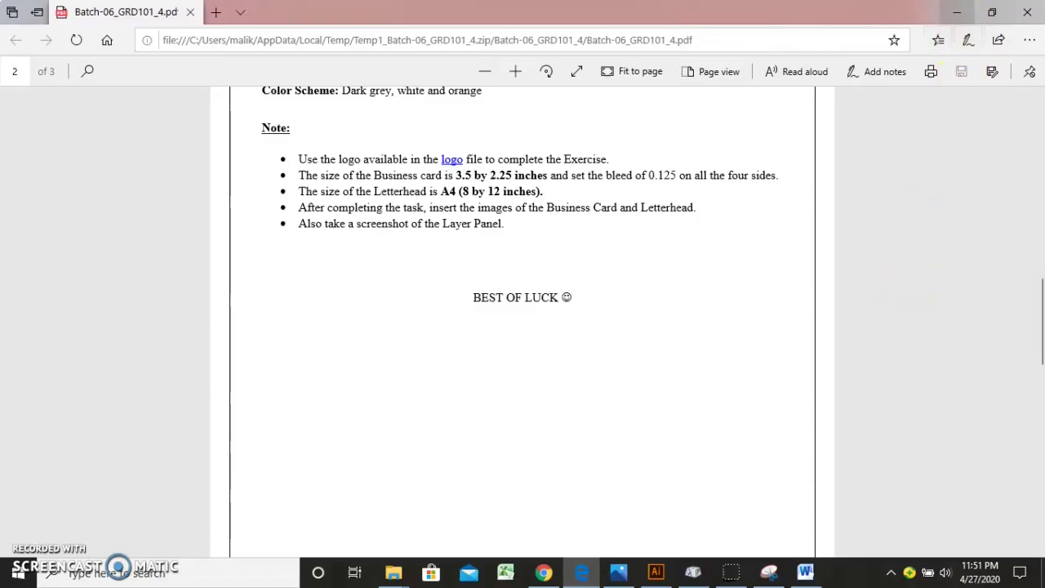
pyautogui.click(954, 9)
pyautogui.click(955, 10)
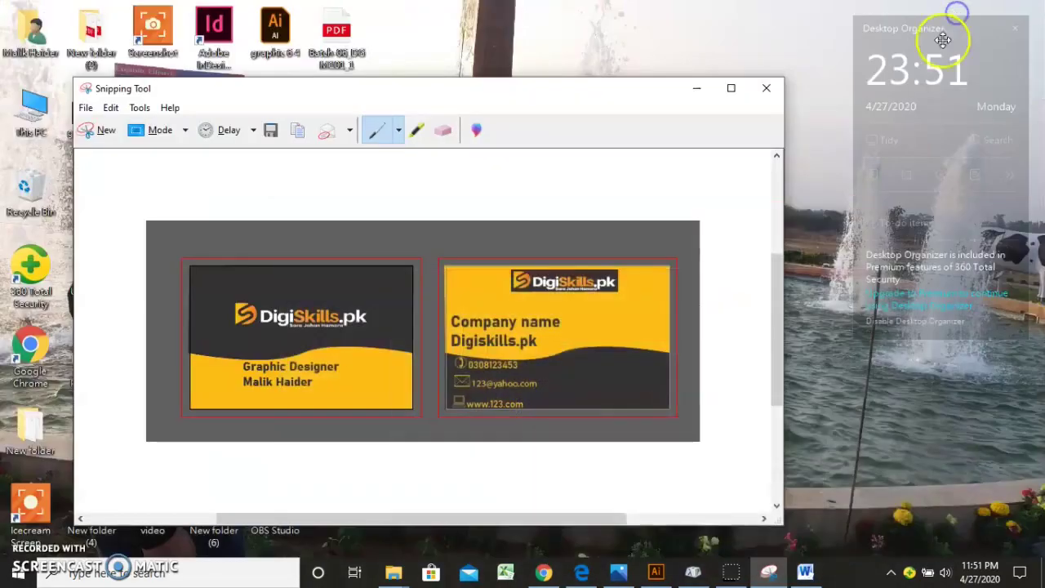
pyautogui.click(696, 88)
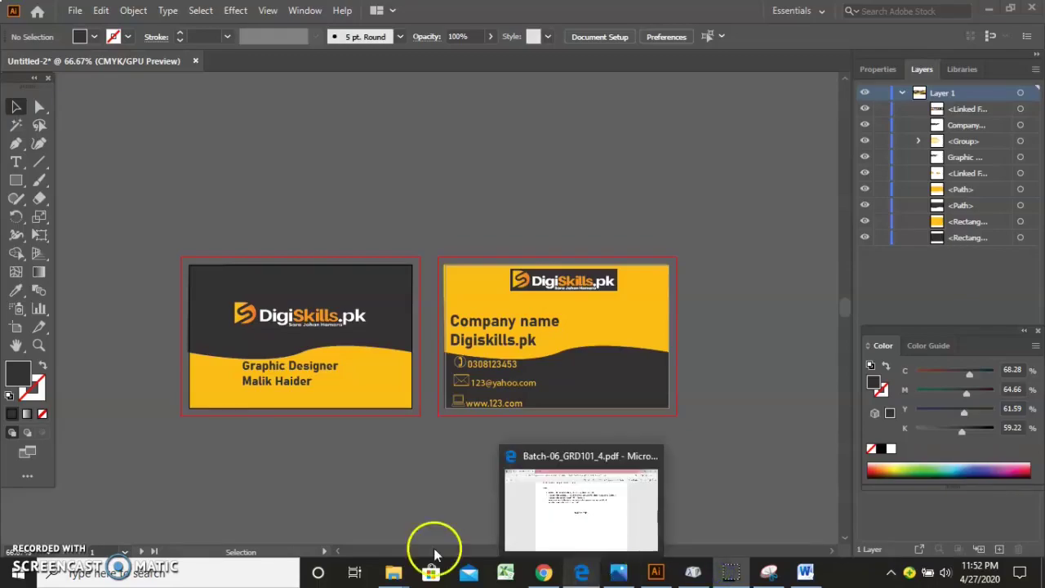
pyautogui.click(233, 576)
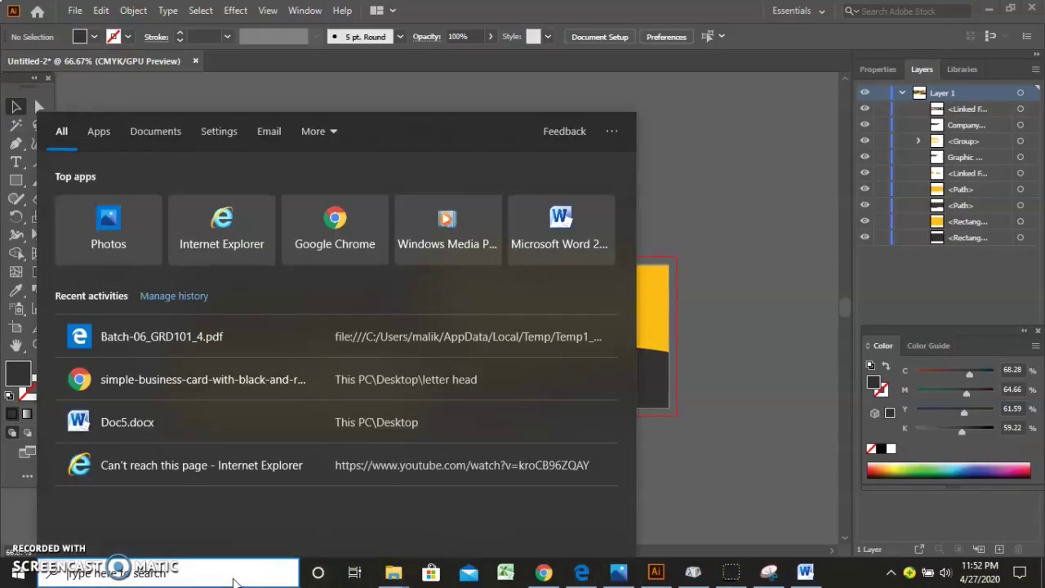
pyautogui.click(640, 497)
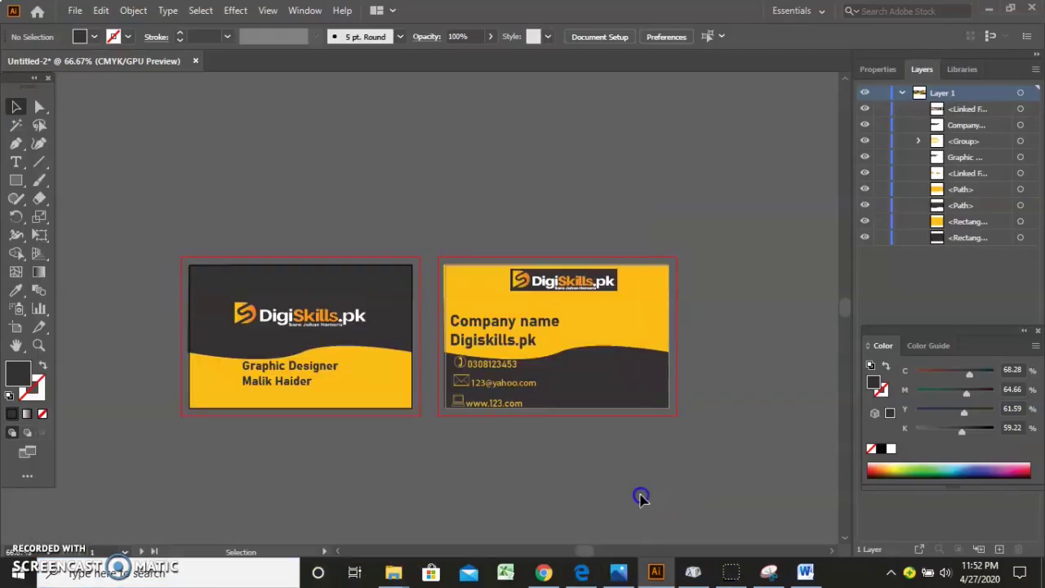
pyautogui.click(724, 576)
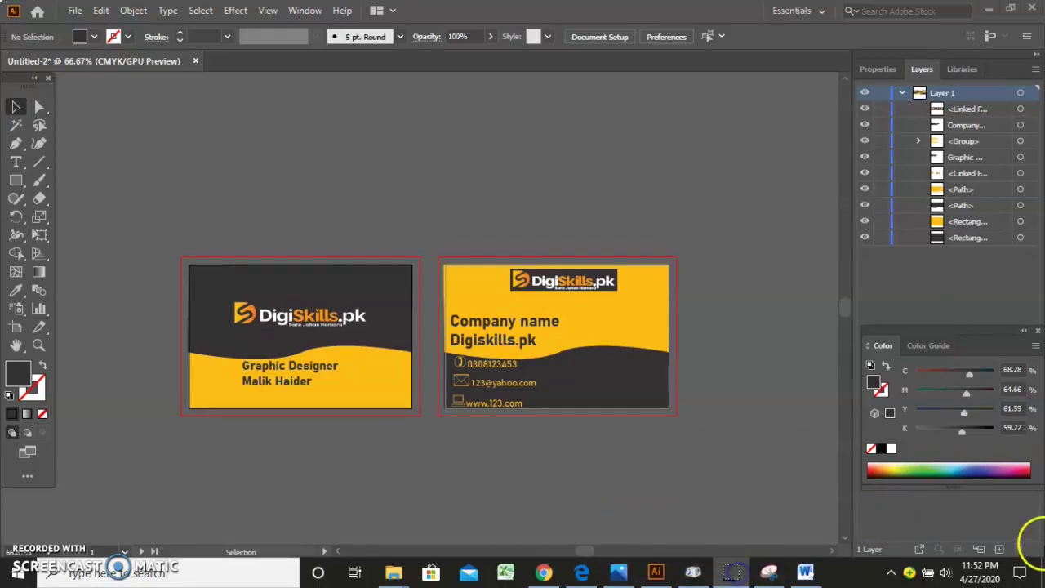
# Step: Capture Illustrator's Layers panel in a new snip and copy it to the clipboard
pyautogui.click(769, 571)
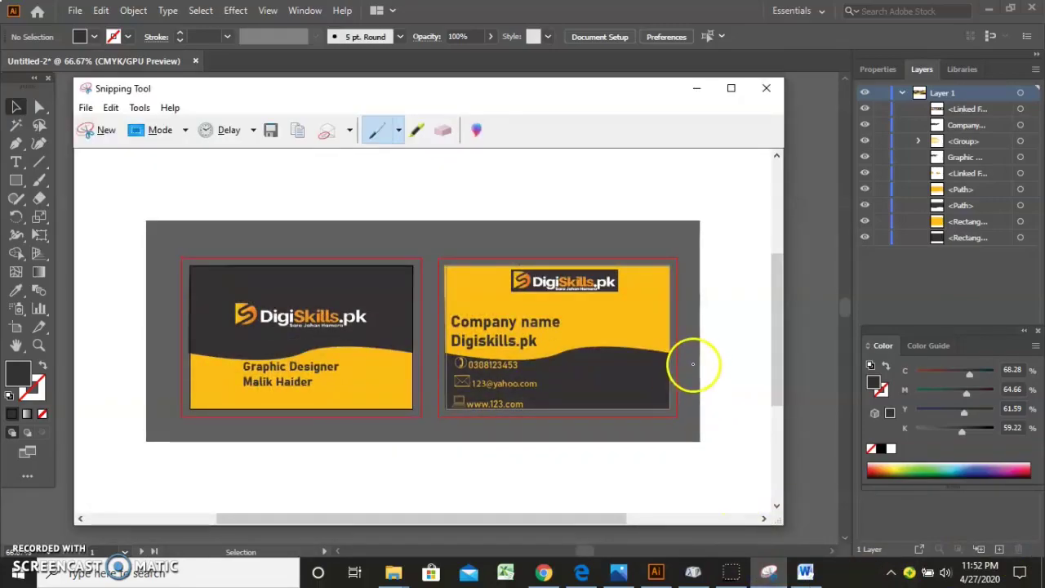
pyautogui.click(95, 131)
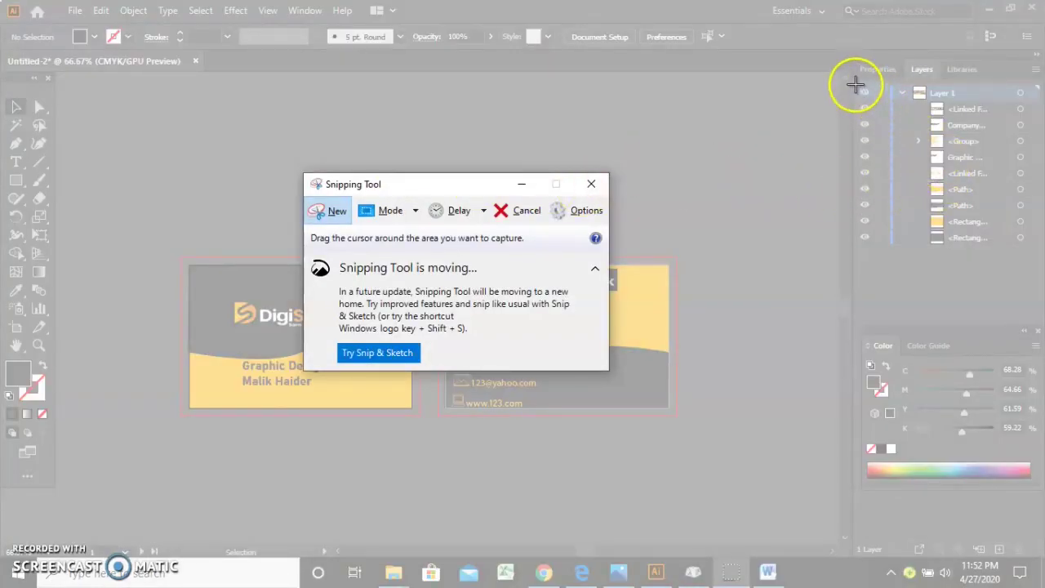
pyautogui.moveTo(841, 57)
pyautogui.mouseDown()
pyautogui.moveTo(1019, 203)
pyautogui.moveTo(1039, 272)
pyautogui.mouseUp()
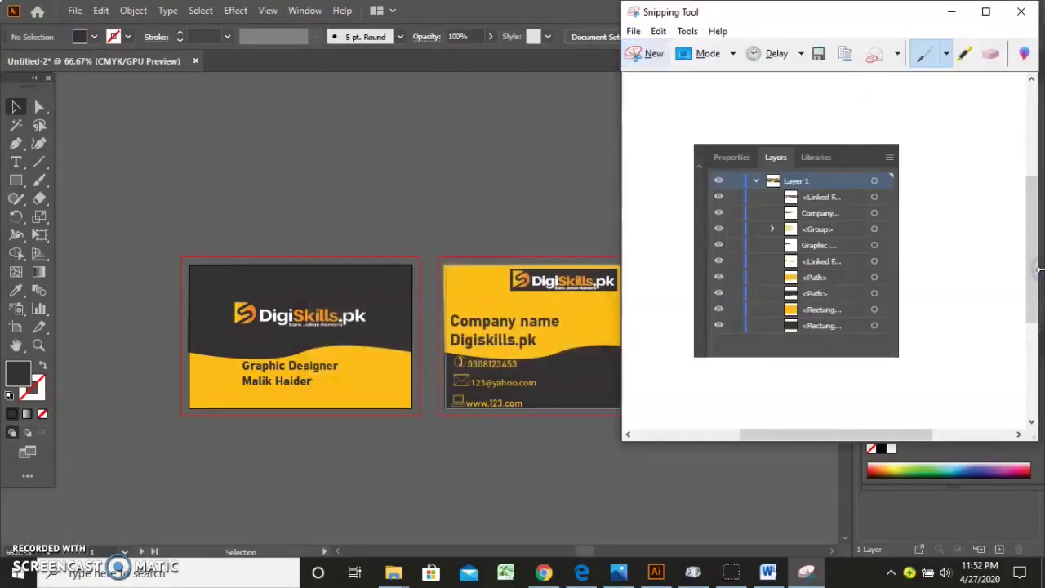
pyautogui.rightClick(803, 226)
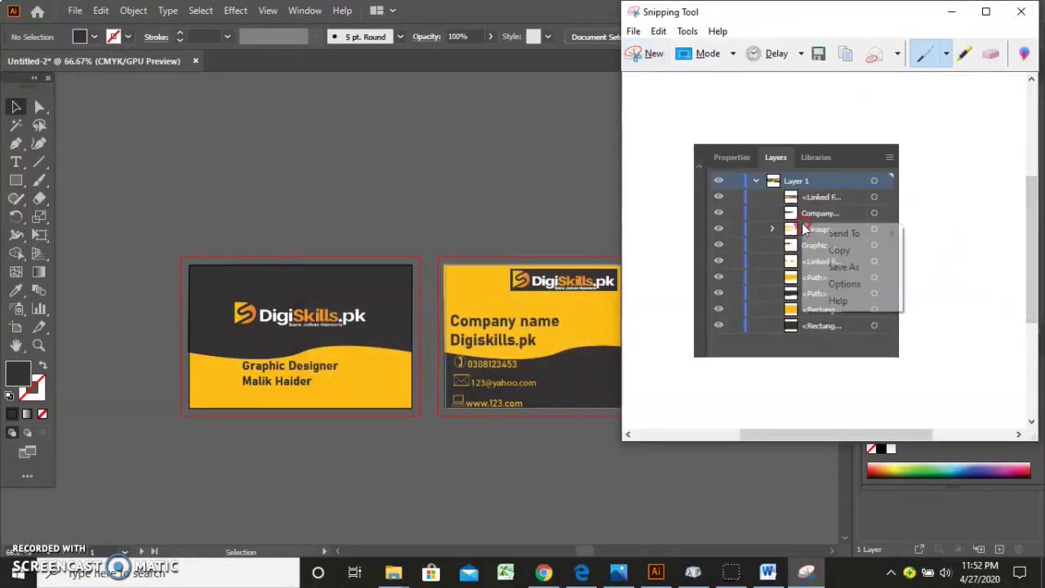
pyautogui.click(838, 251)
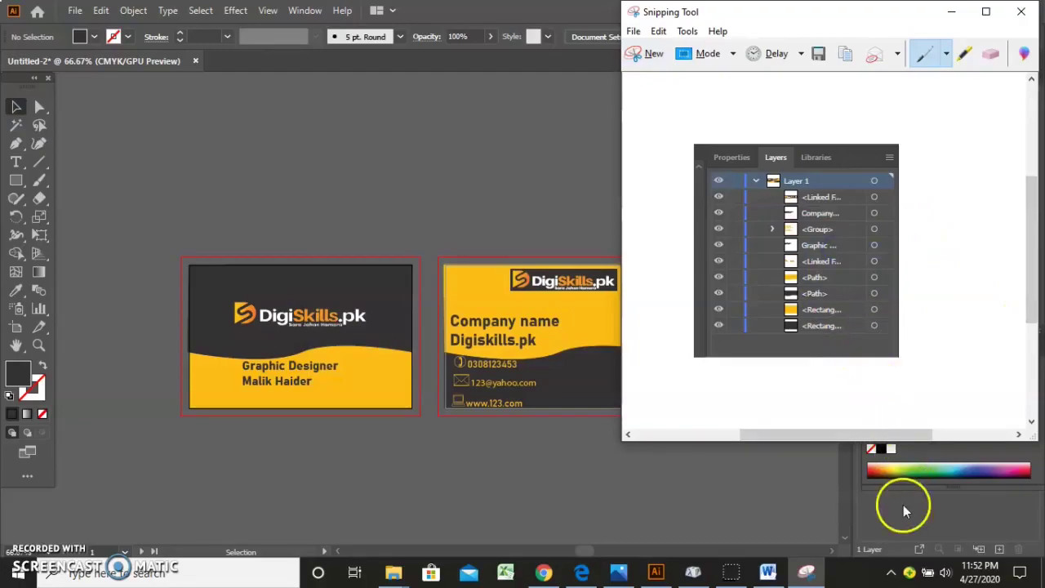
pyautogui.click(767, 572)
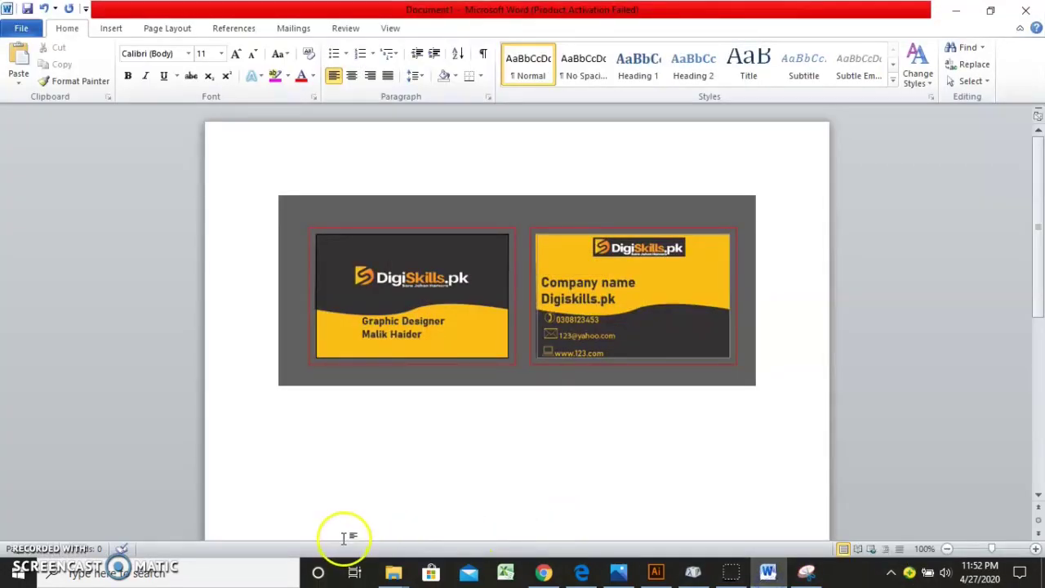
# Step: Paste the Layers panel snip below the business-card image in Word
pyautogui.click(730, 569)
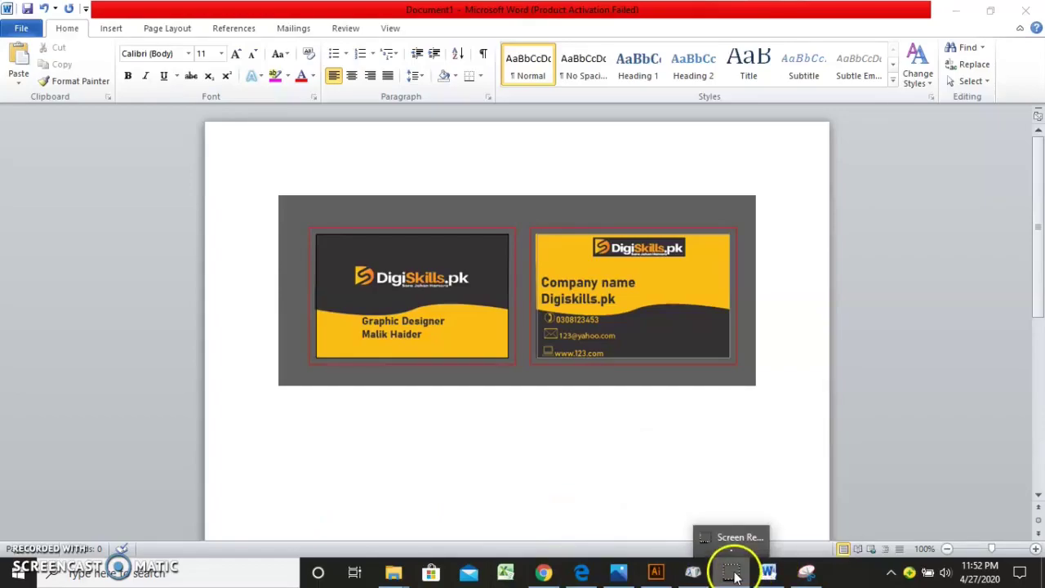
pyautogui.click(287, 412)
pyautogui.hotkey('ctrl', 'v')
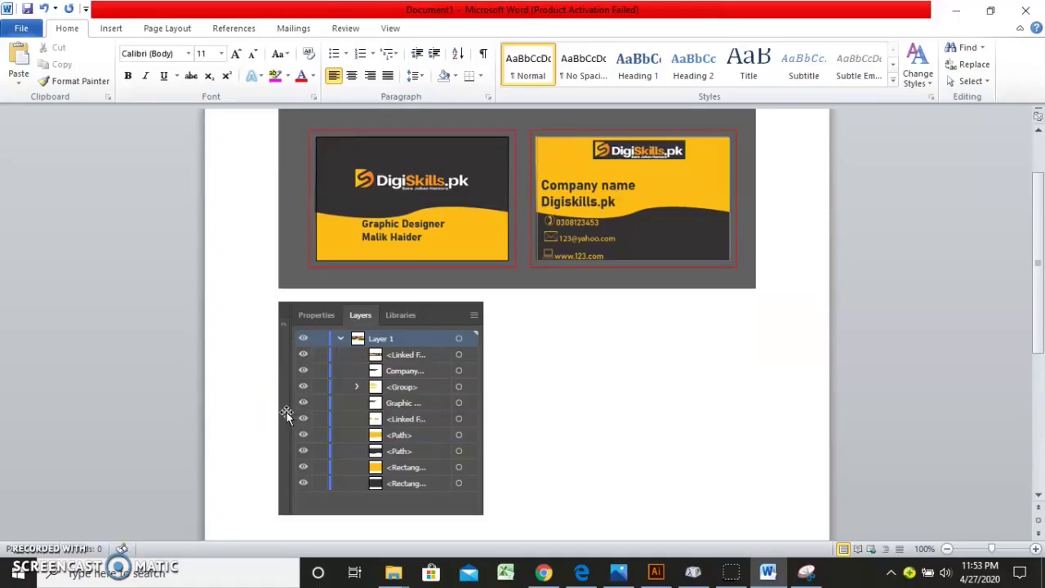
pyautogui.scroll(2, 373, 419)
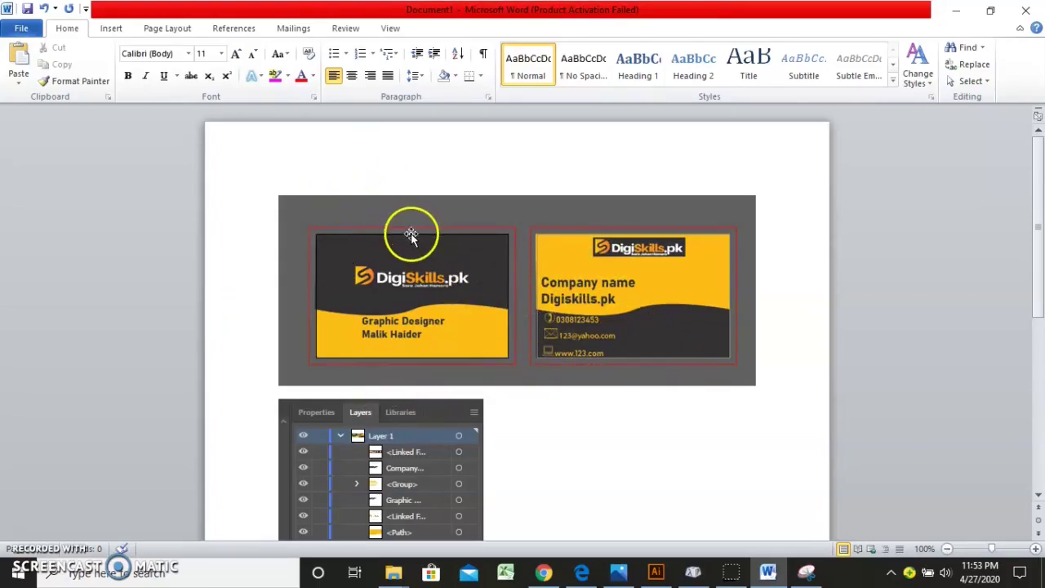
# Step: Select the business-card picture and the Layers screenshot, backing out of accidental header editing
pyautogui.click(356, 186)
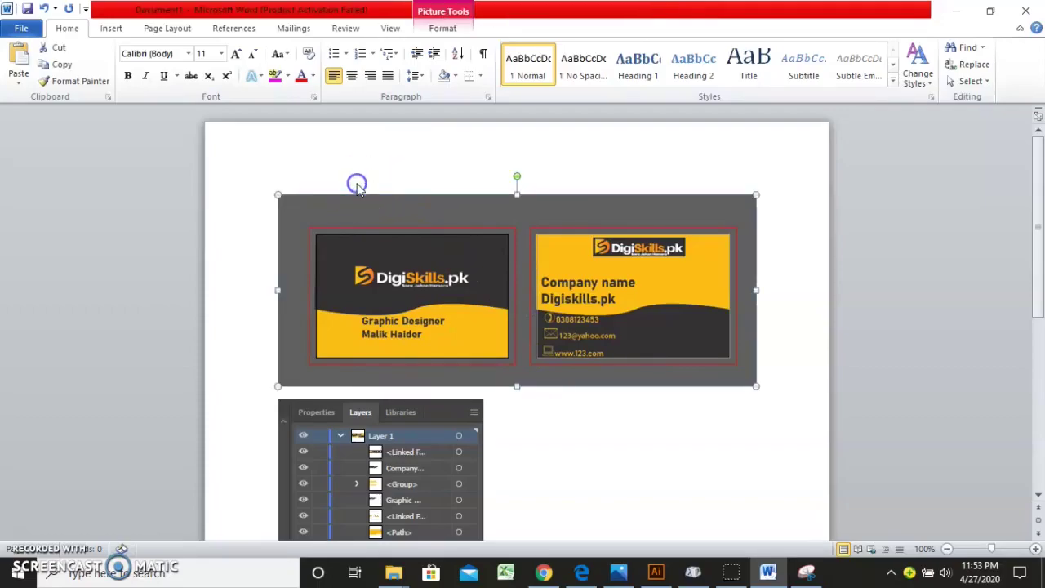
pyautogui.doubleClick(356, 186)
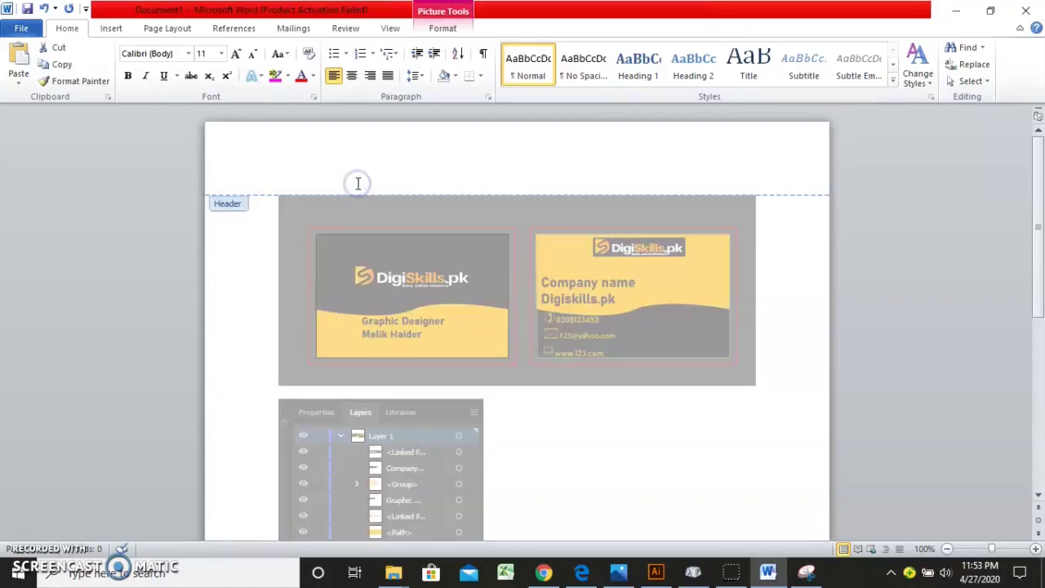
pyautogui.click(747, 82)
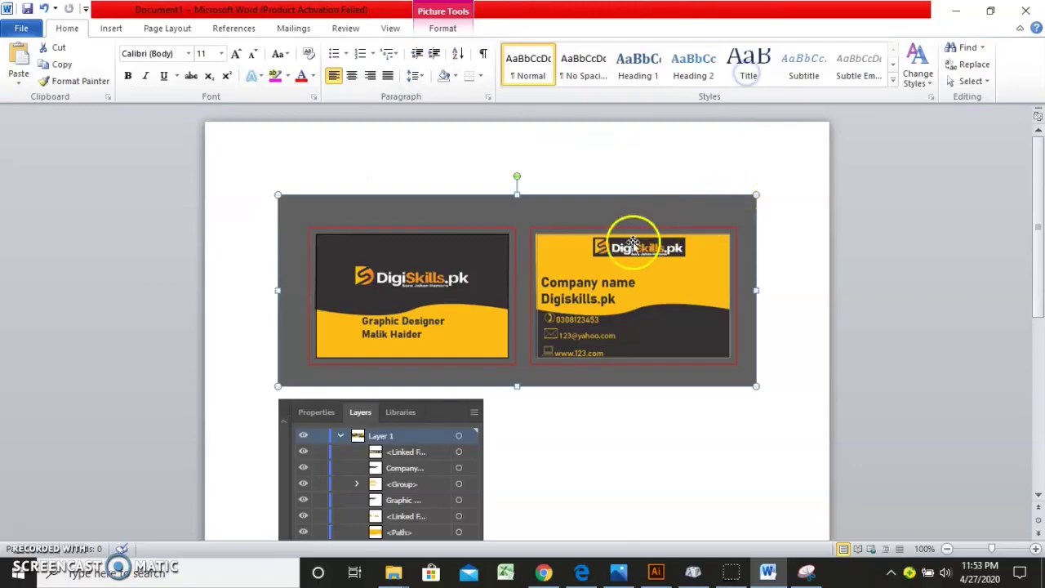
pyautogui.click(430, 481)
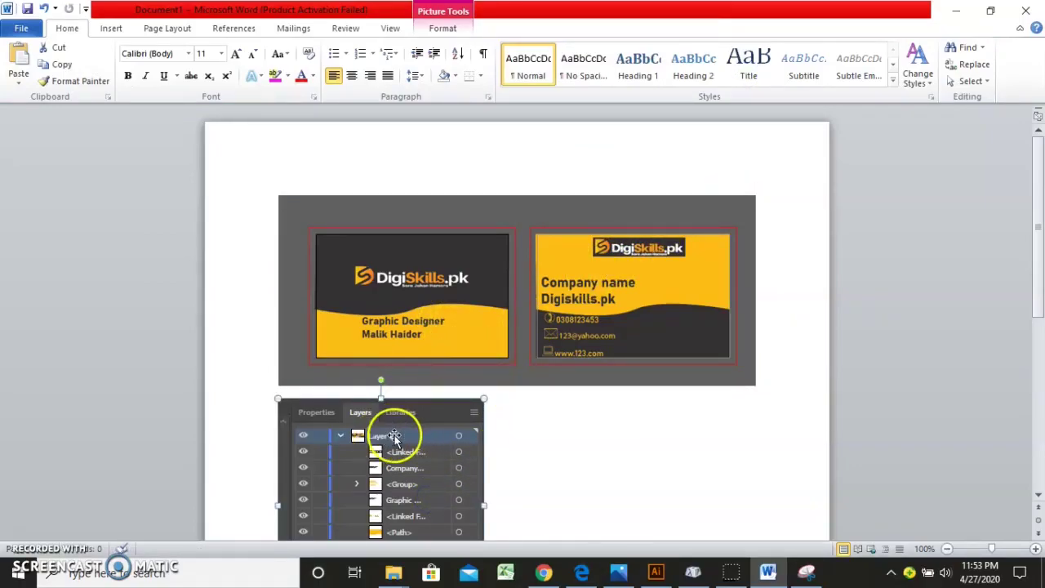
pyautogui.click(392, 27)
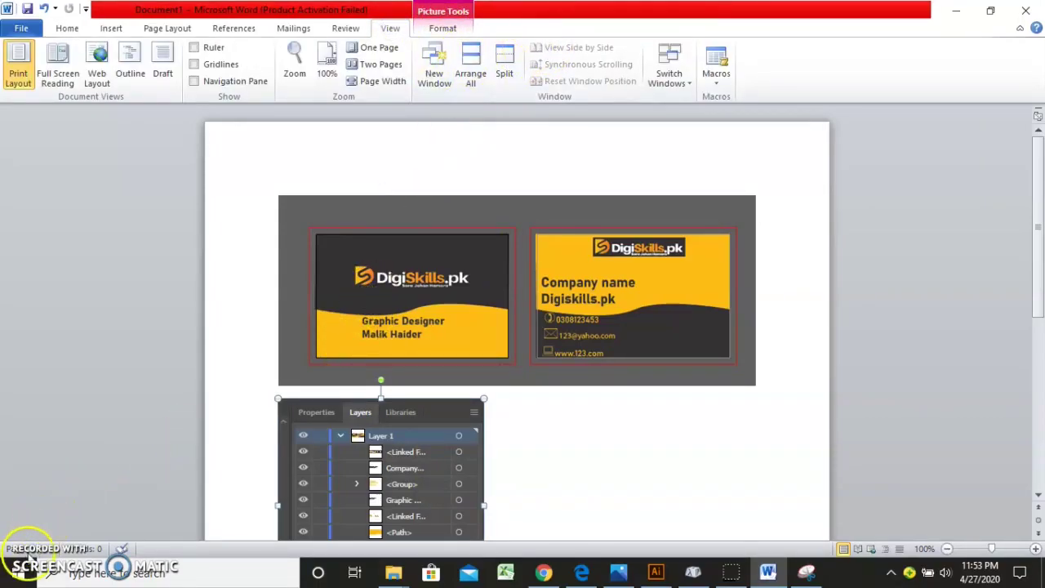
pyautogui.scroll(-1, 428, 297)
# Step: Set the business-card picture to In Front of Text and move both pictures lower
pyautogui.click(449, 291)
pyautogui.click(484, 277)
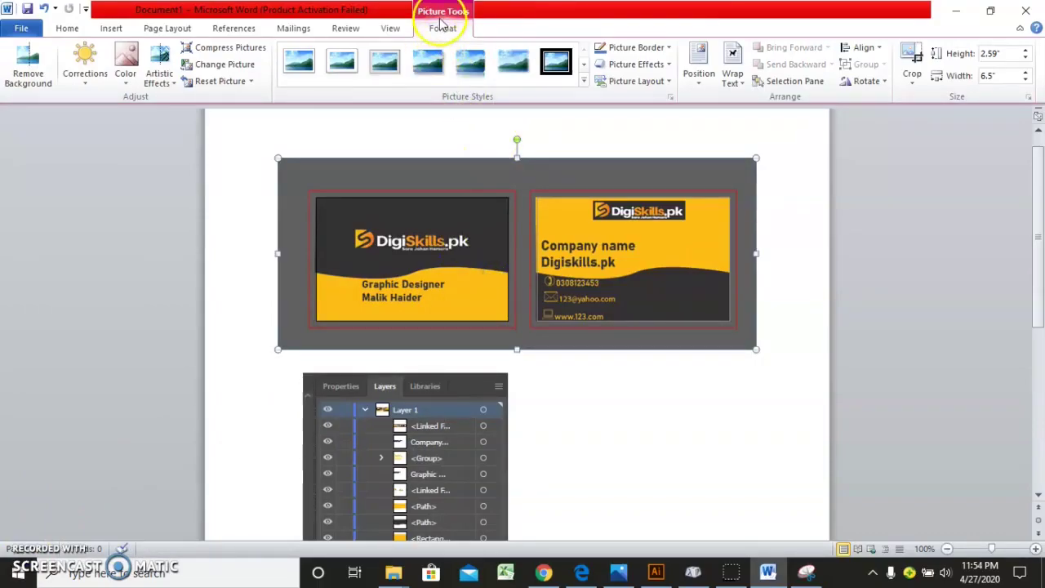
pyautogui.click(732, 69)
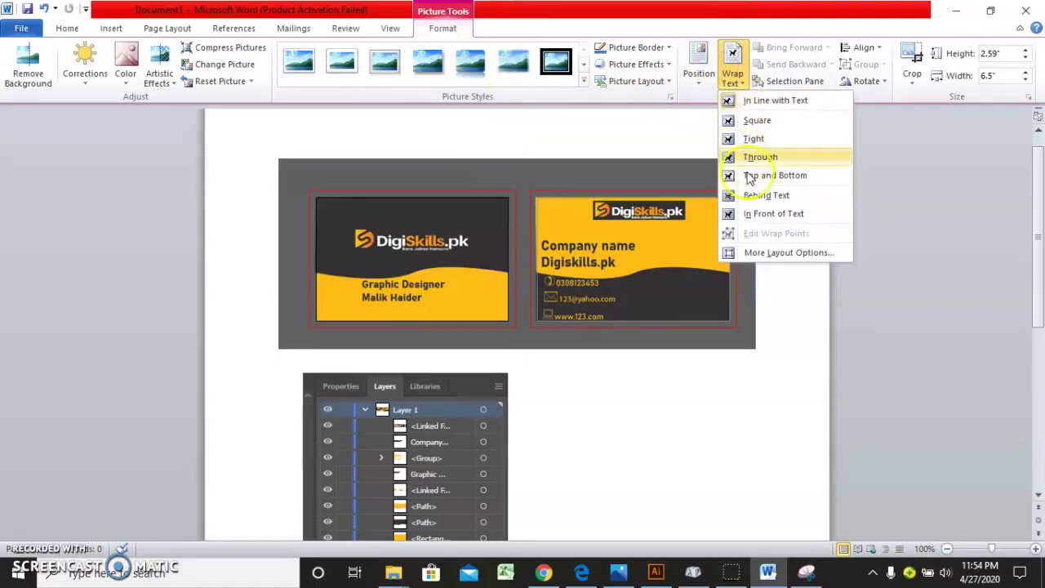
pyautogui.click(757, 214)
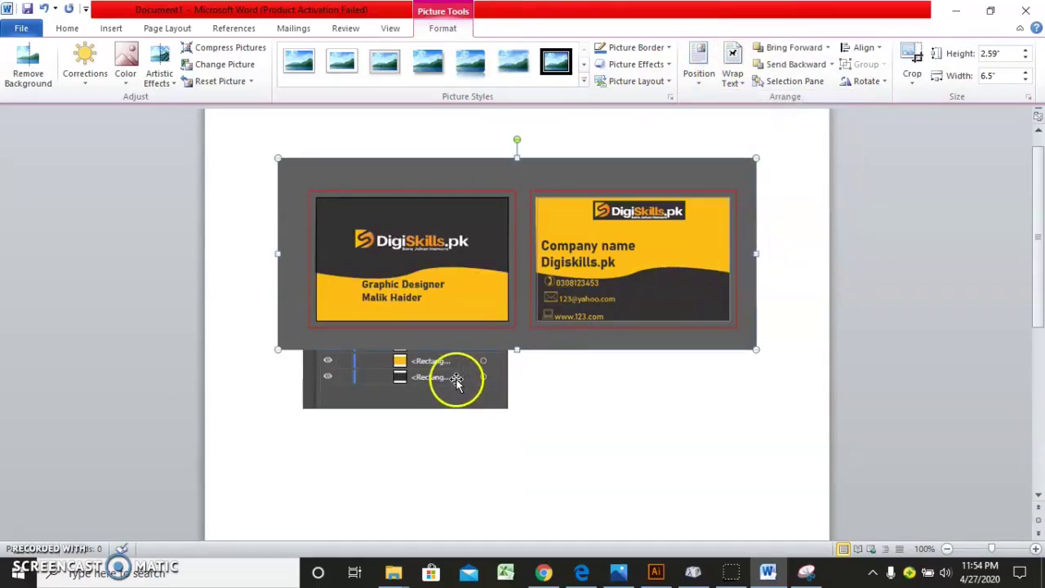
pyautogui.moveTo(454, 380); pyautogui.dragTo(414, 496)
pyautogui.moveTo(518, 280); pyautogui.dragTo(525, 326)
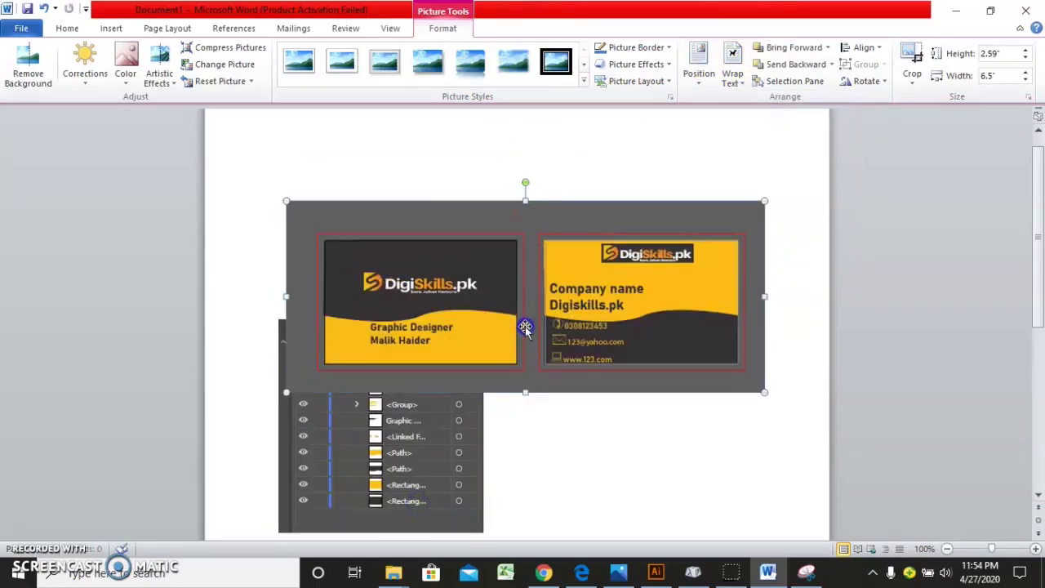
pyautogui.click(431, 461)
pyautogui.click(389, 240)
pyautogui.moveTo(389, 240); pyautogui.dragTo(389, 273)
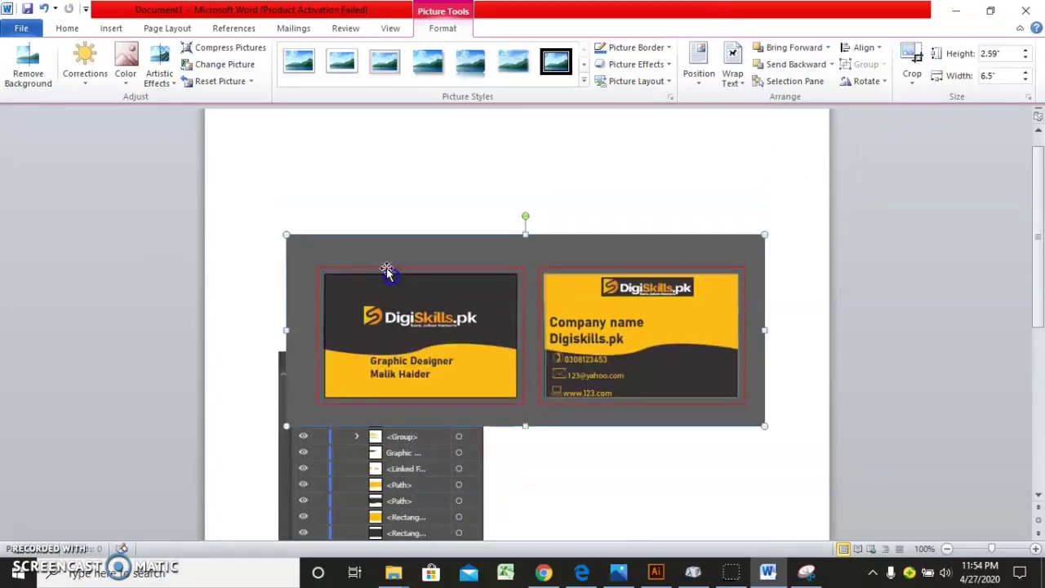
pyautogui.click(297, 212)
pyautogui.write('bu')
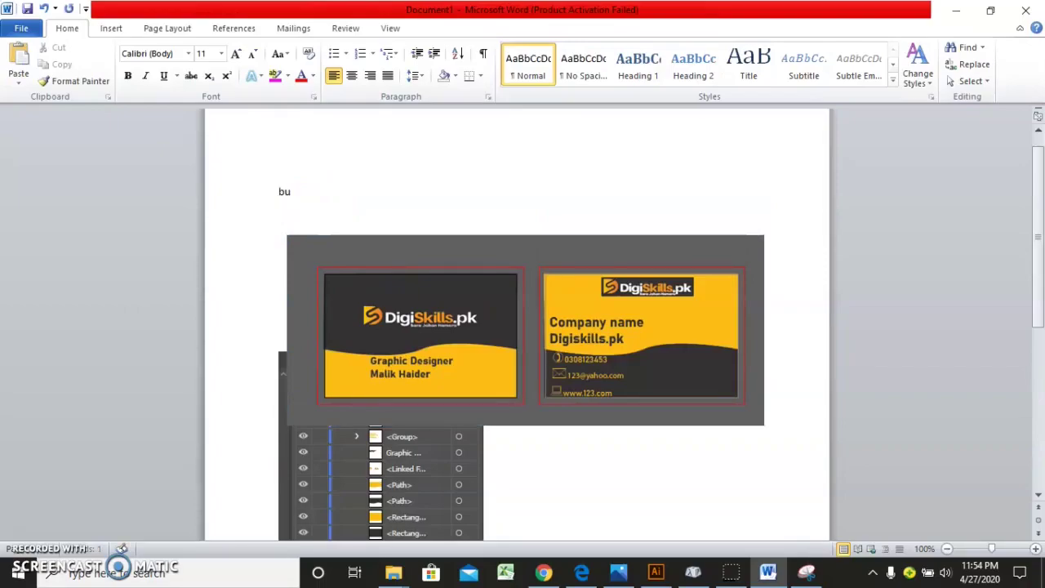
# Step: Finish the title and correct 'buiseness' to 'business' from the spelling suggestions
pyautogui.write('iseness card')
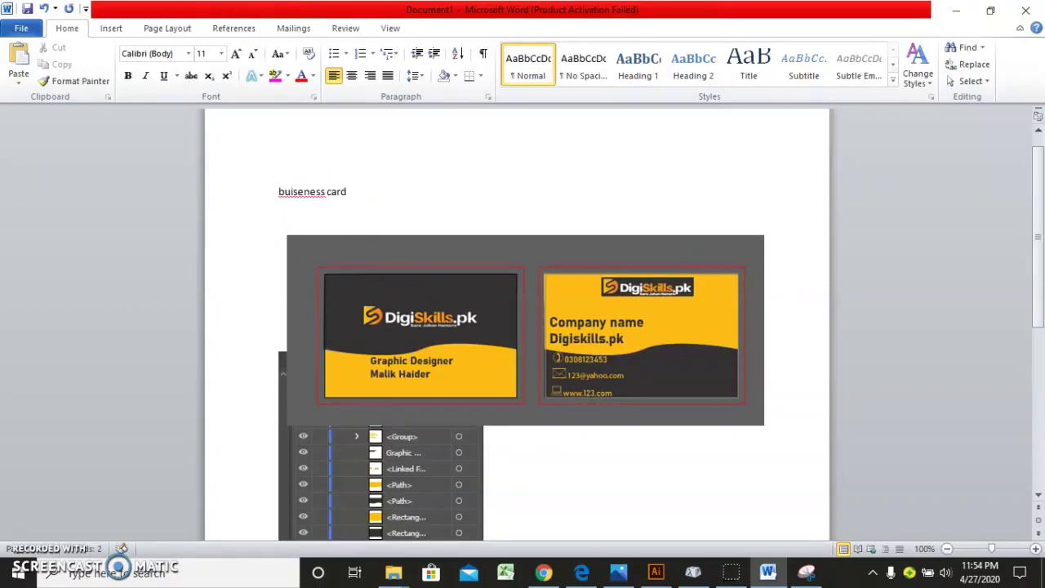
pyautogui.rightClick(303, 191)
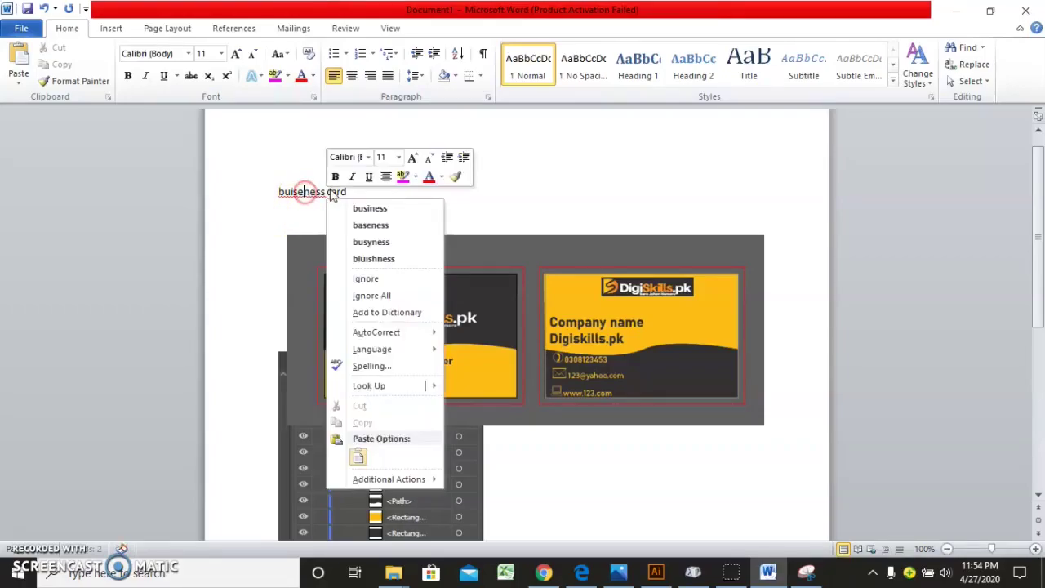
pyautogui.click(349, 207)
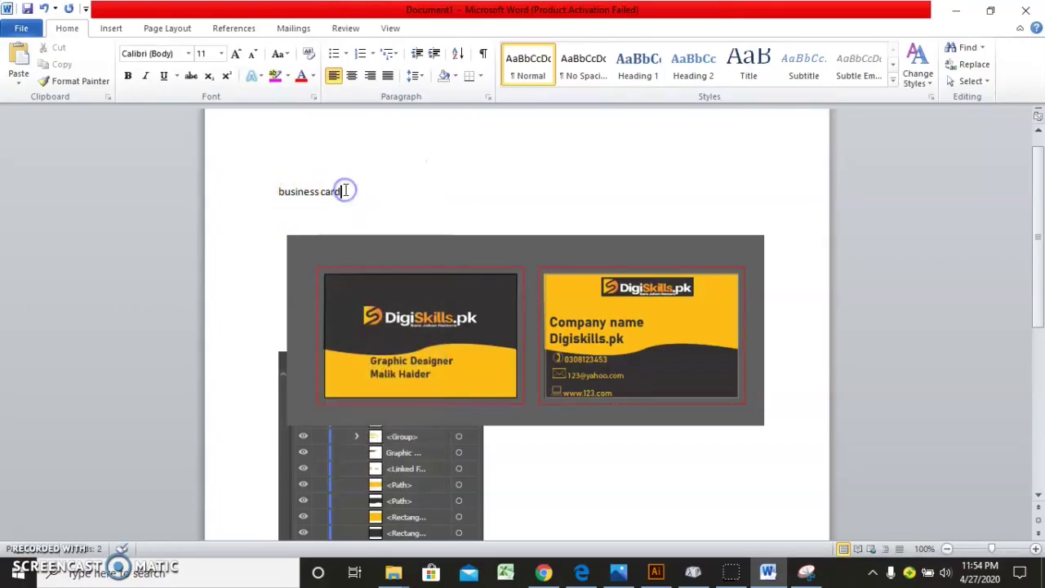
# Step: Move the Layers panel screenshot below the card images, just under the 'Layer panel' label
pyautogui.click(338, 492)
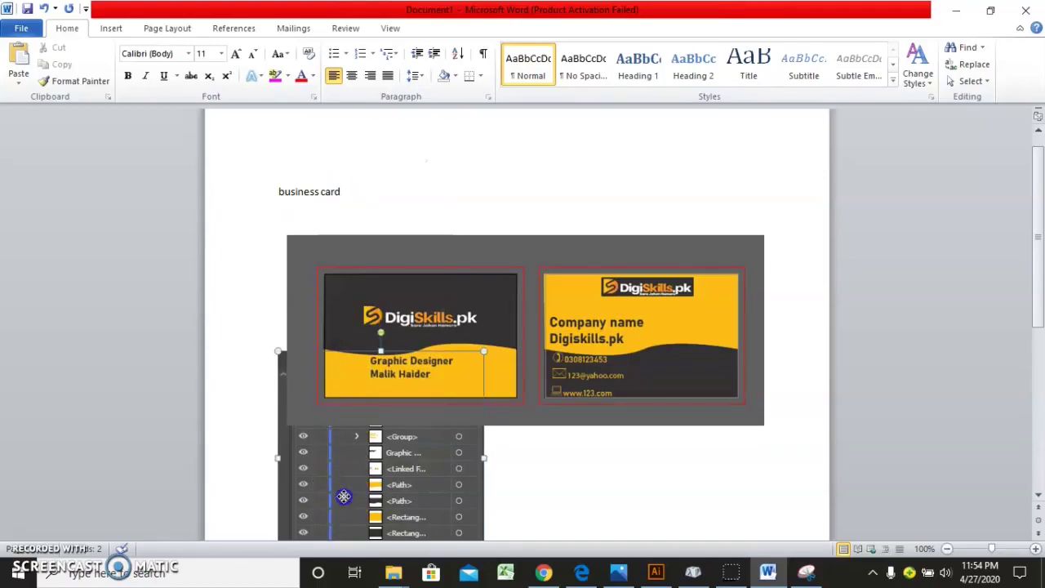
pyautogui.scroll(-2, 507, 436)
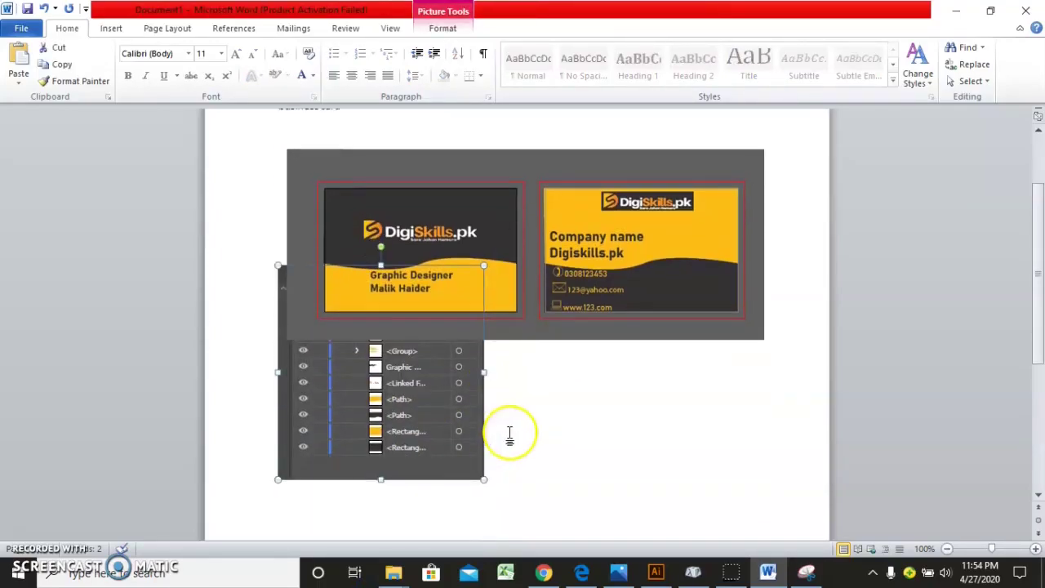
pyautogui.moveTo(401, 368); pyautogui.dragTo(408, 454)
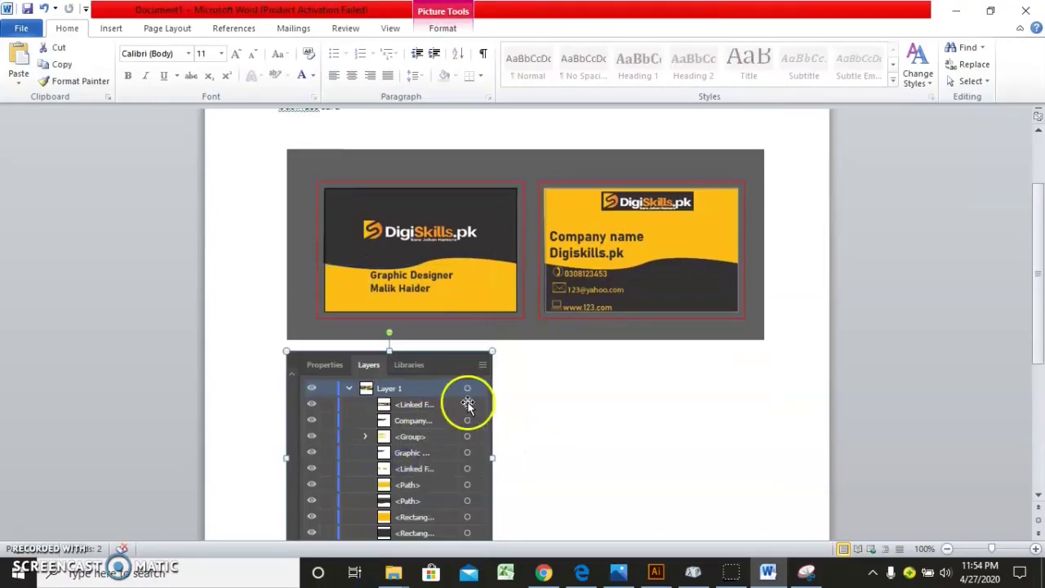
pyautogui.moveTo(462, 403); pyautogui.dragTo(481, 504)
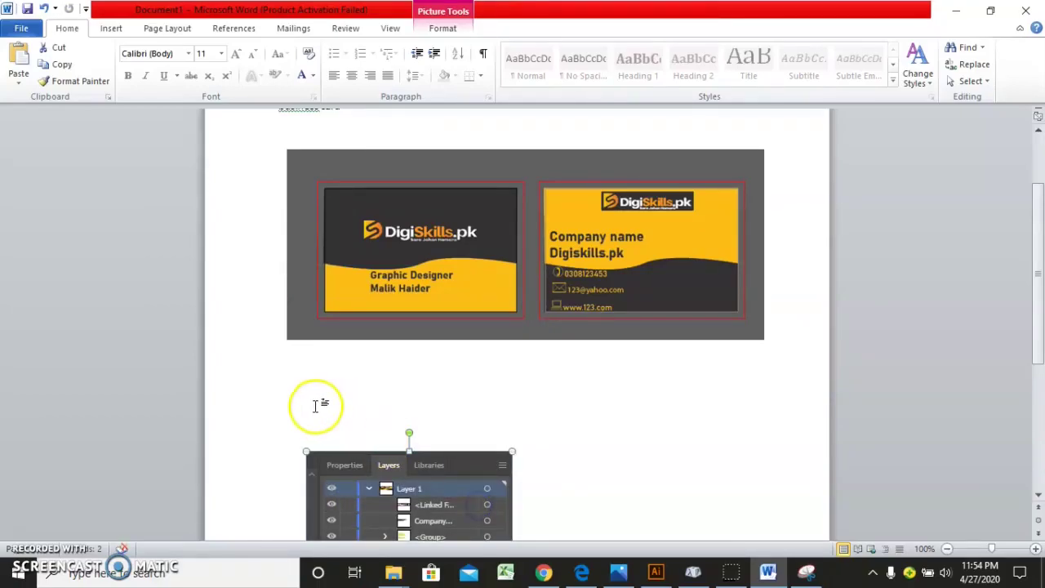
pyautogui.click(317, 406)
pyautogui.click(315, 371)
pyautogui.write('Layer panel')
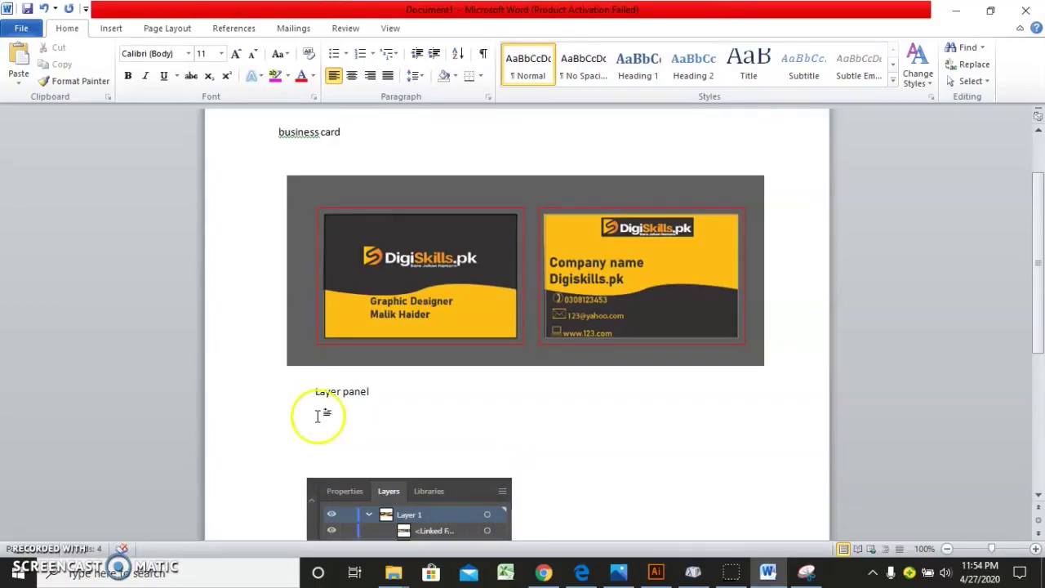
pyautogui.click(373, 526)
pyautogui.moveTo(373, 478); pyautogui.dragTo(431, 462)
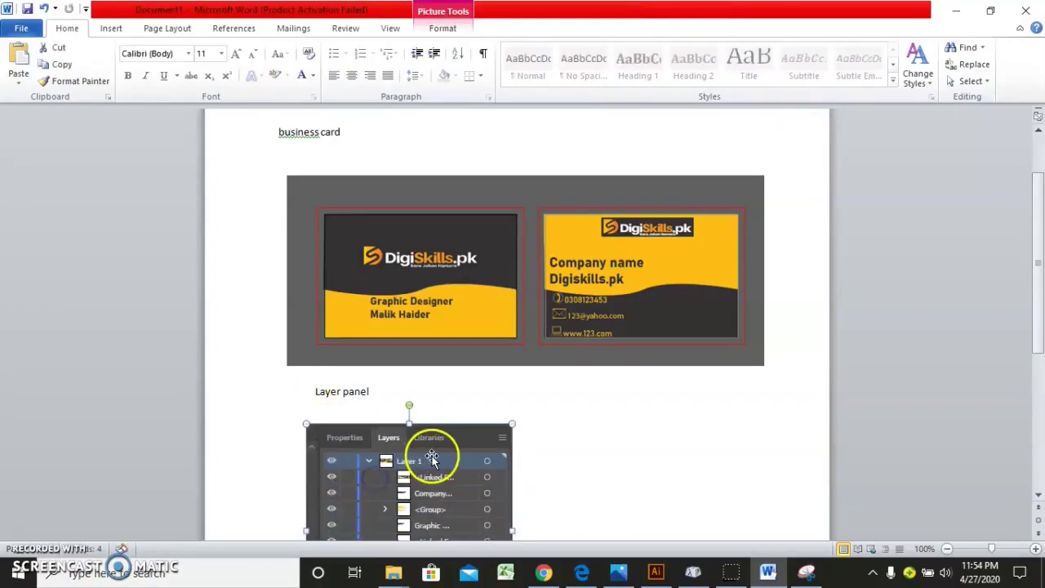
pyautogui.press('super+shift+s')
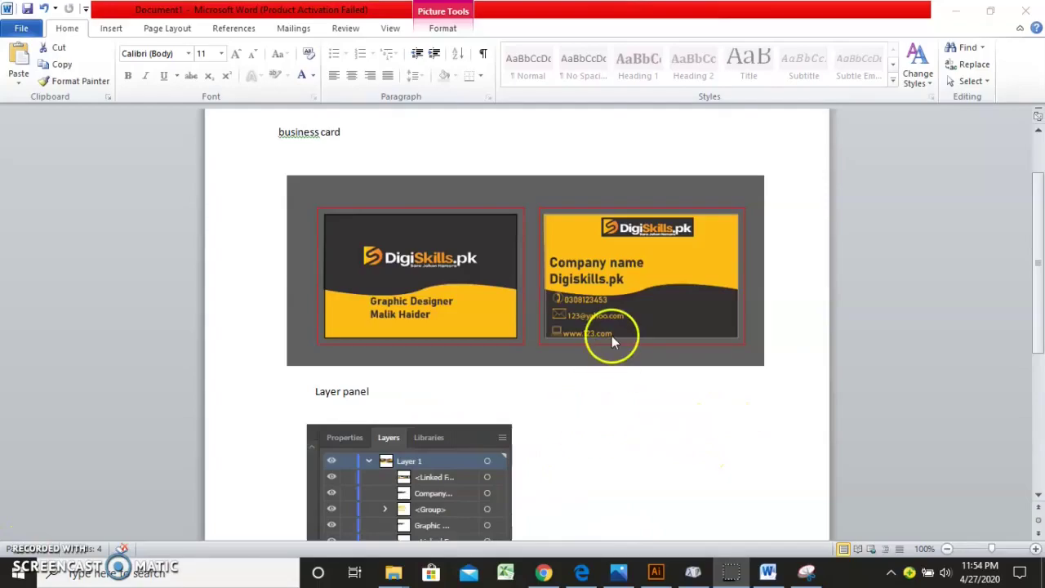
pyautogui.moveTo(655, 572)
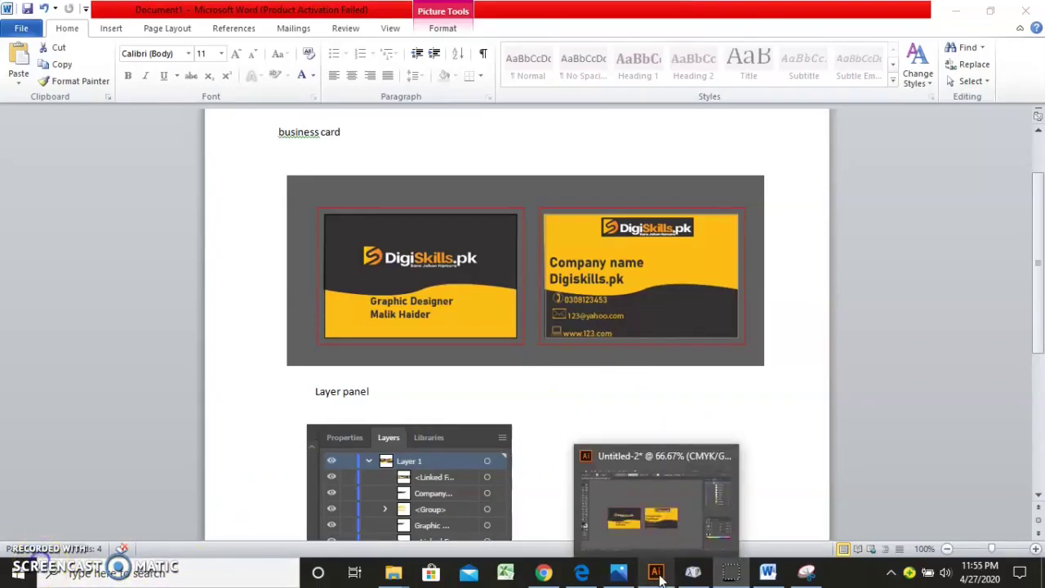
# Step: Show the notes page of Batch-06_GRD101_4.pdf in Edge and launch the Snipping Tool
pyautogui.click(583, 571)
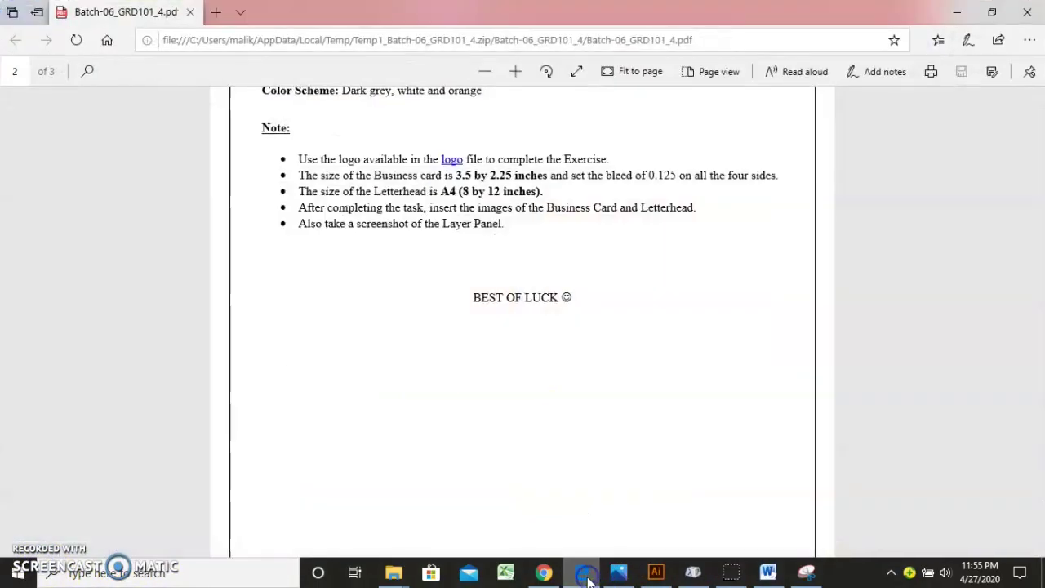
pyautogui.click(739, 576)
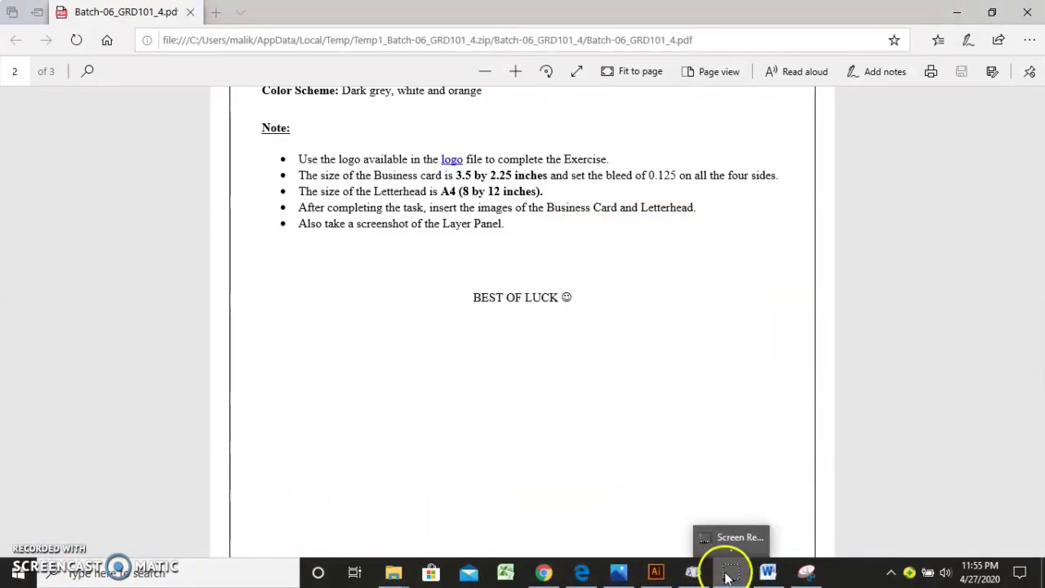
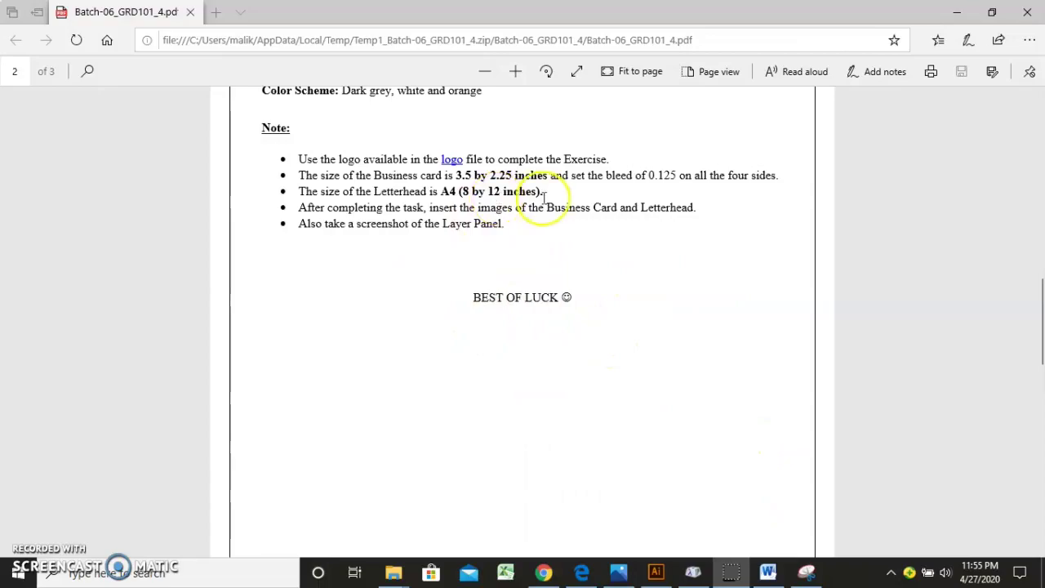
# Step: Bring Illustrator back to the front and start a new document
pyautogui.click(655, 581)
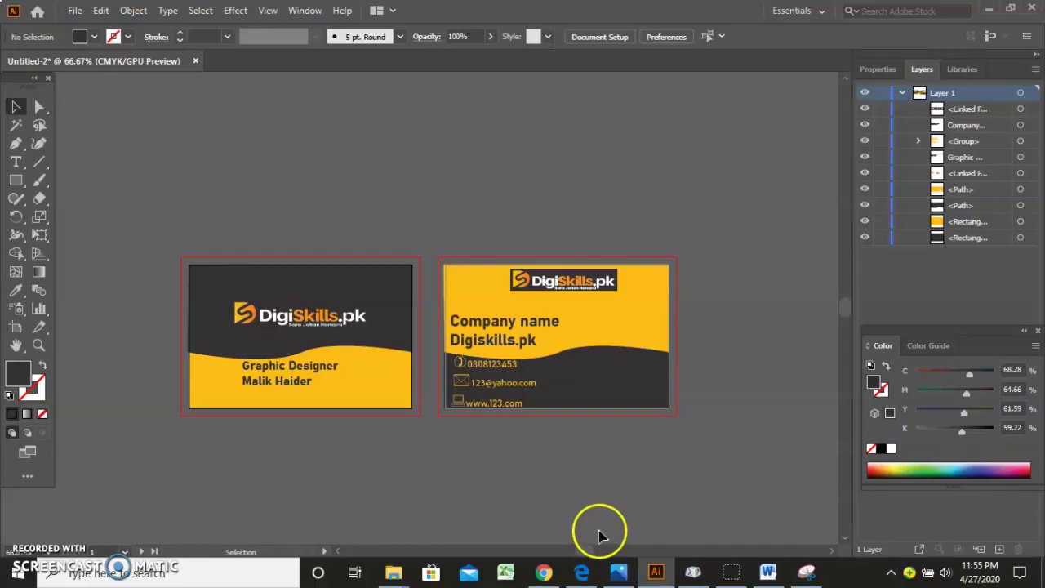
pyautogui.hotkey('ctrl', 'n')
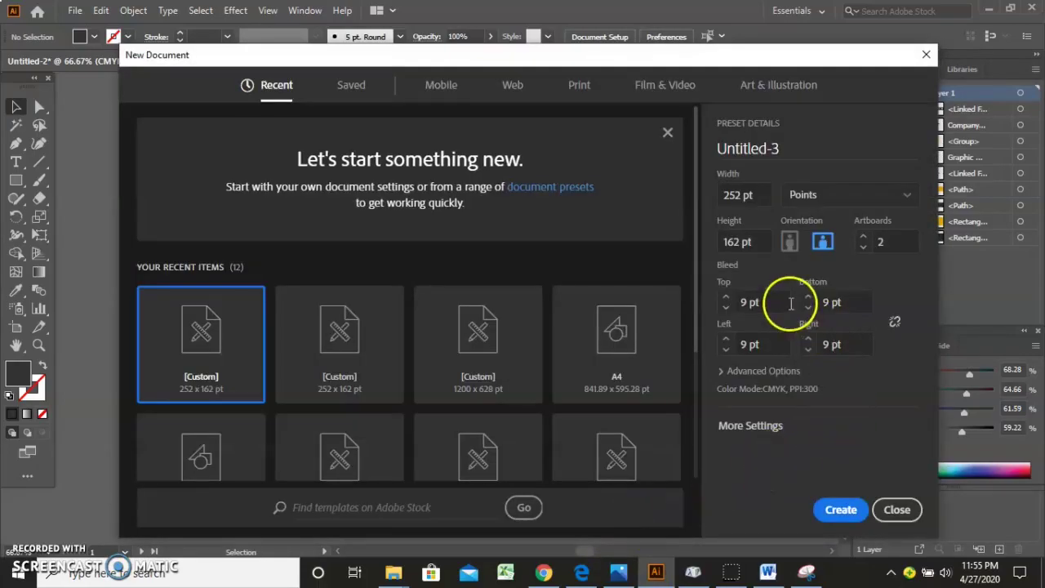
# Step: Create the new document at 8 × 12 inches (576 × 864 pt)
pyautogui.click(745, 196)
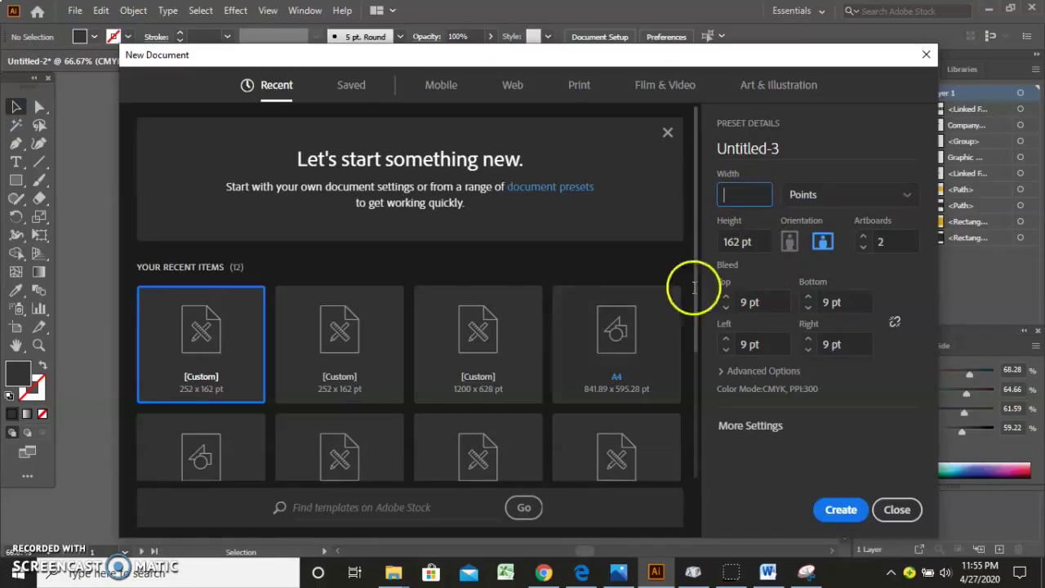
pyautogui.click(732, 573)
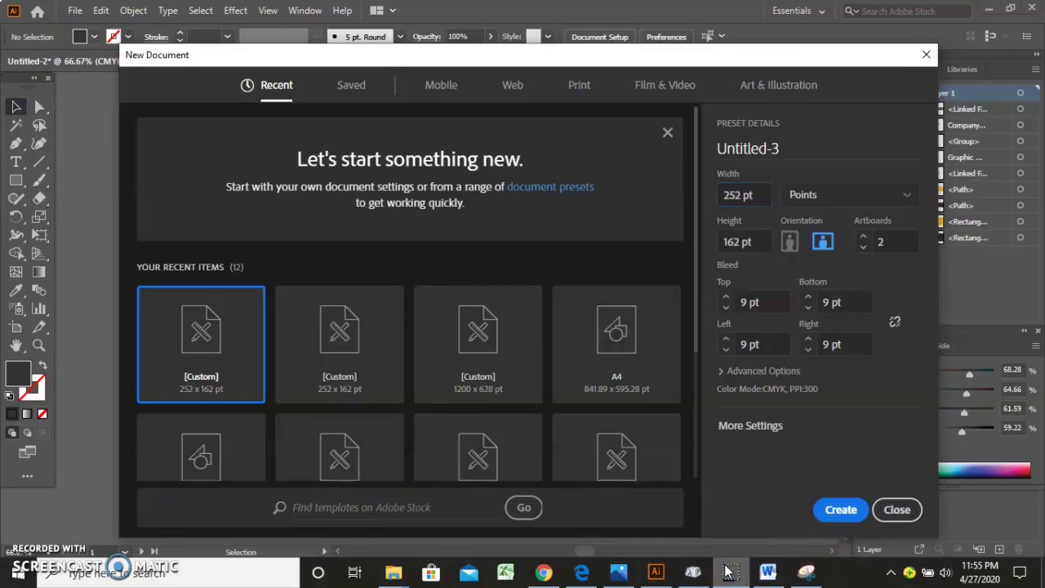
pyautogui.click(727, 573)
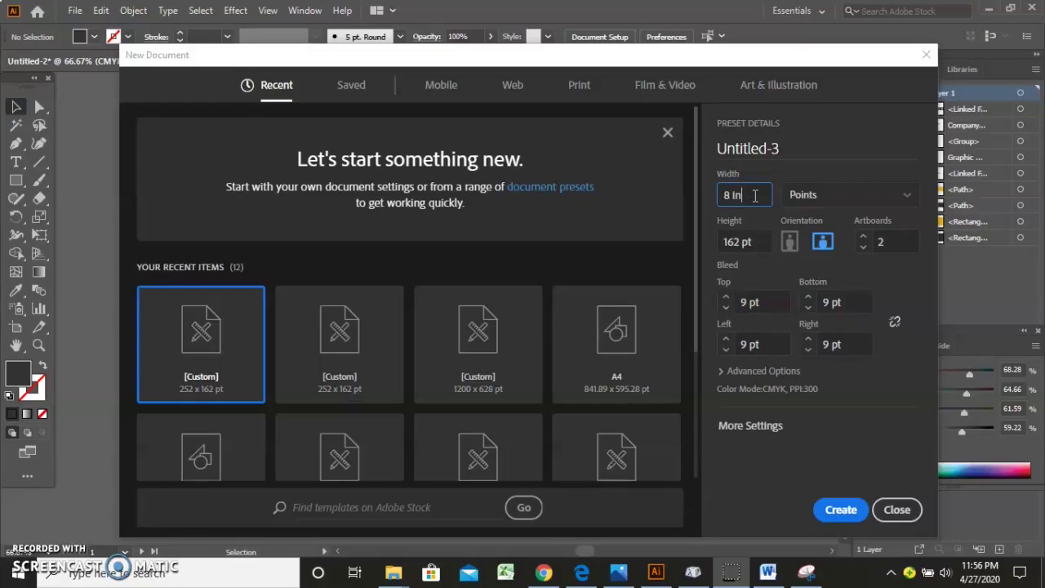
pyautogui.click(761, 242)
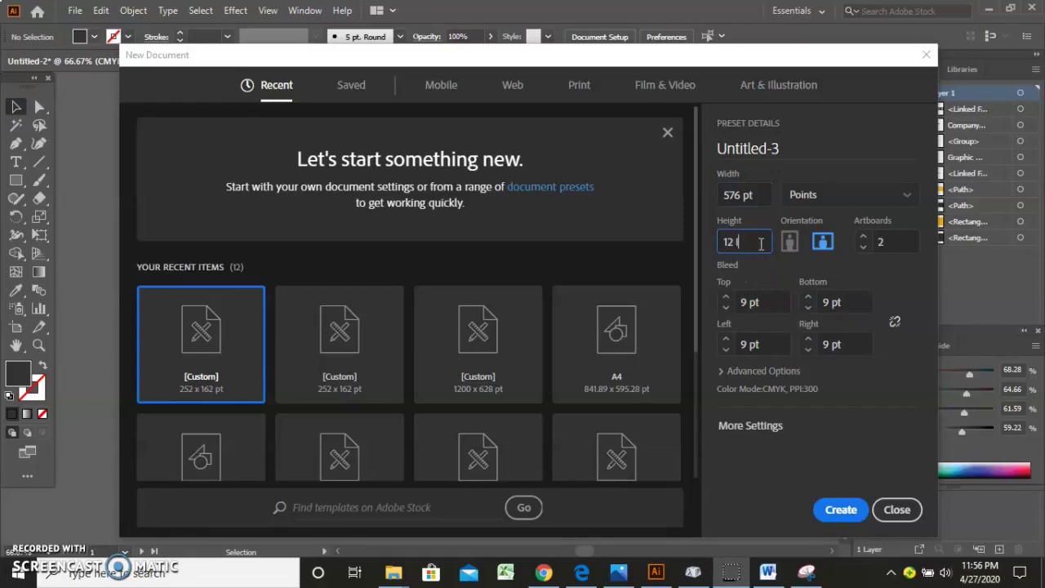
pyautogui.press('Return')
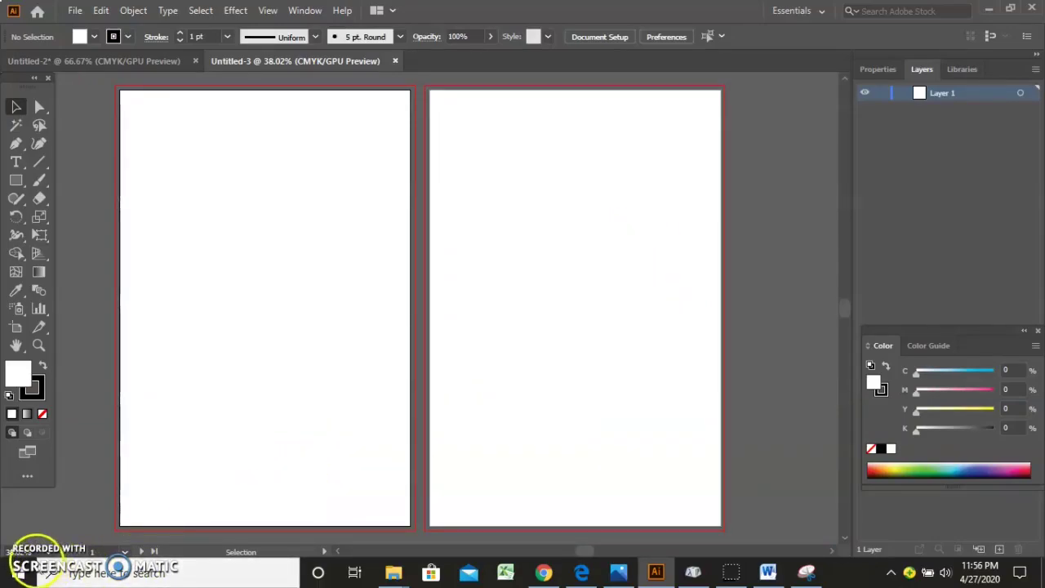
# Step: Delete Artboard 2 so Untitled-3 keeps a single artboard
pyautogui.click(16, 328)
pyautogui.click(486, 293)
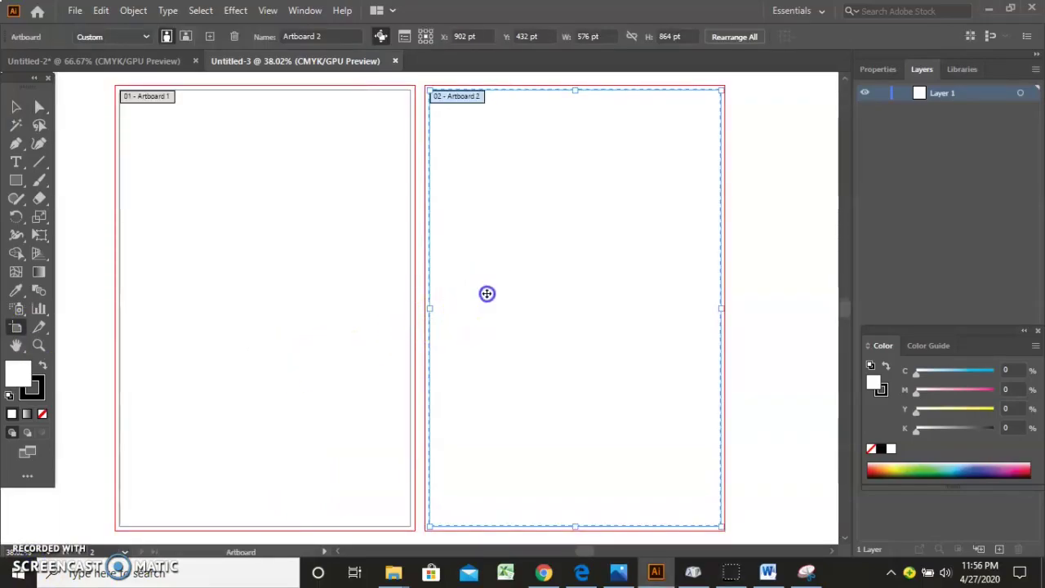
pyautogui.press('Delete')
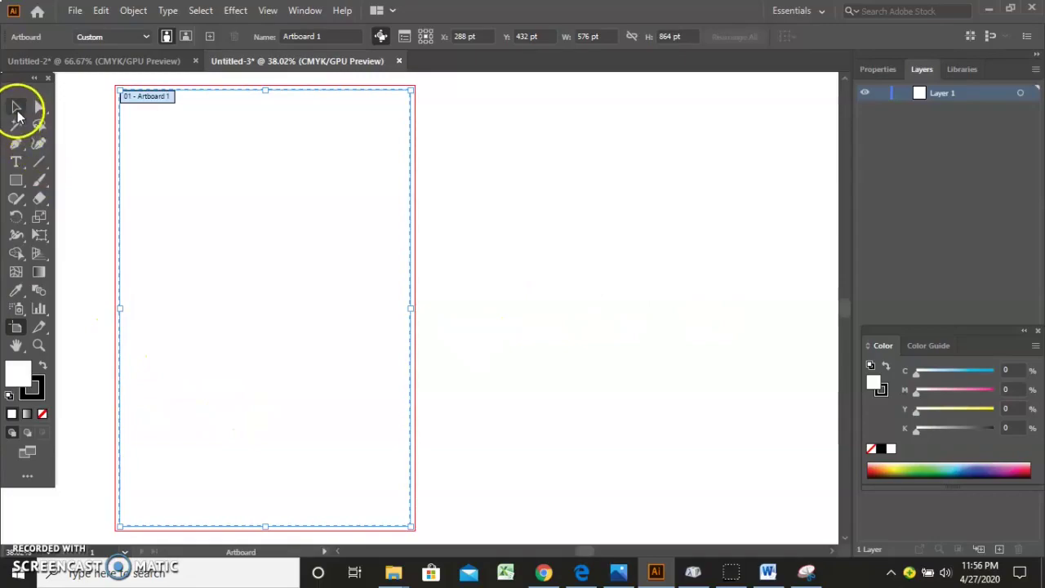
# Step: Return to the Selection tool and the Untitled-2 business card document
pyautogui.click(16, 107)
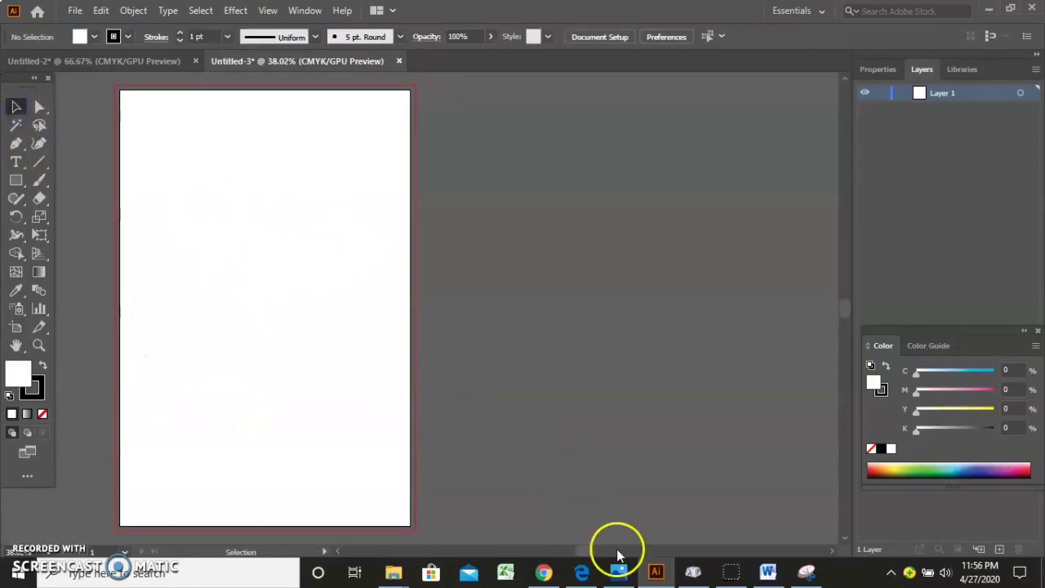
pyautogui.moveTo(587, 554); pyautogui.dragTo(580, 554)
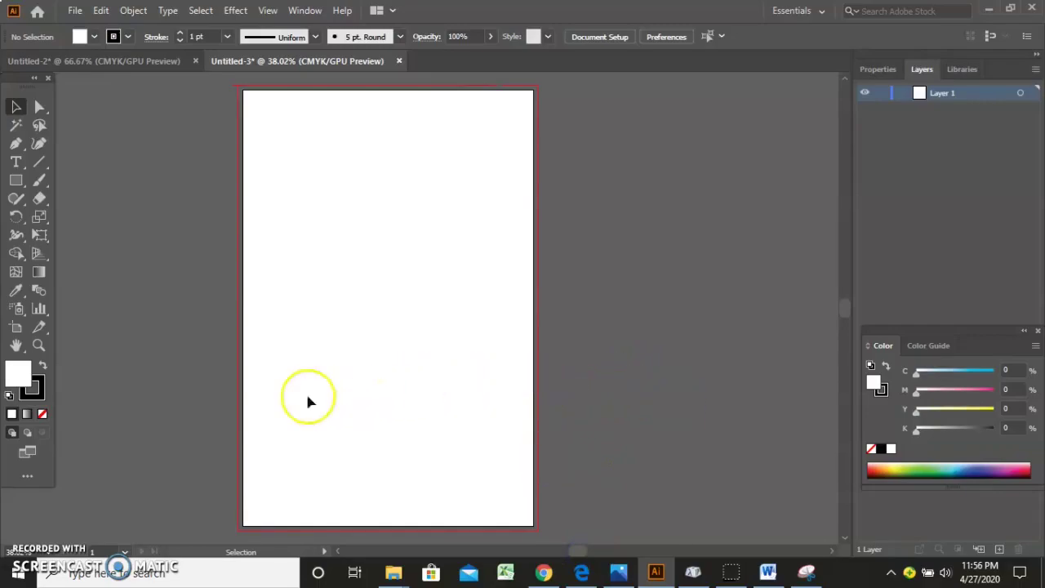
pyautogui.click(120, 64)
# Step: Copy the business card's dark wave shape into the Untitled-3 letterhead
pyautogui.click(267, 294)
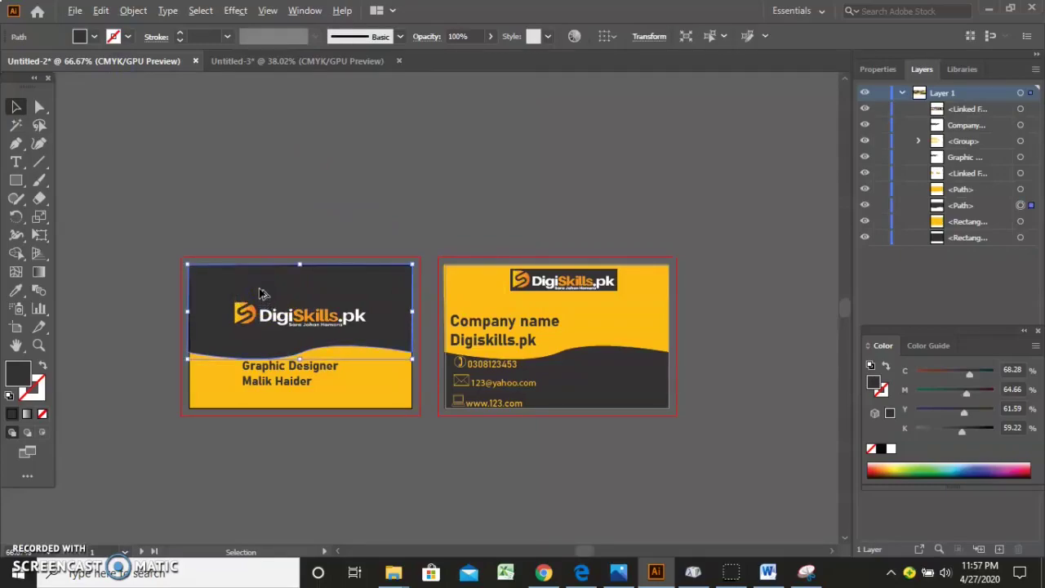
pyautogui.moveTo(261, 292)
pyautogui.mouseDown()
pyautogui.moveTo(326, 121)
pyautogui.moveTo(337, 165)
pyautogui.mouseUp()
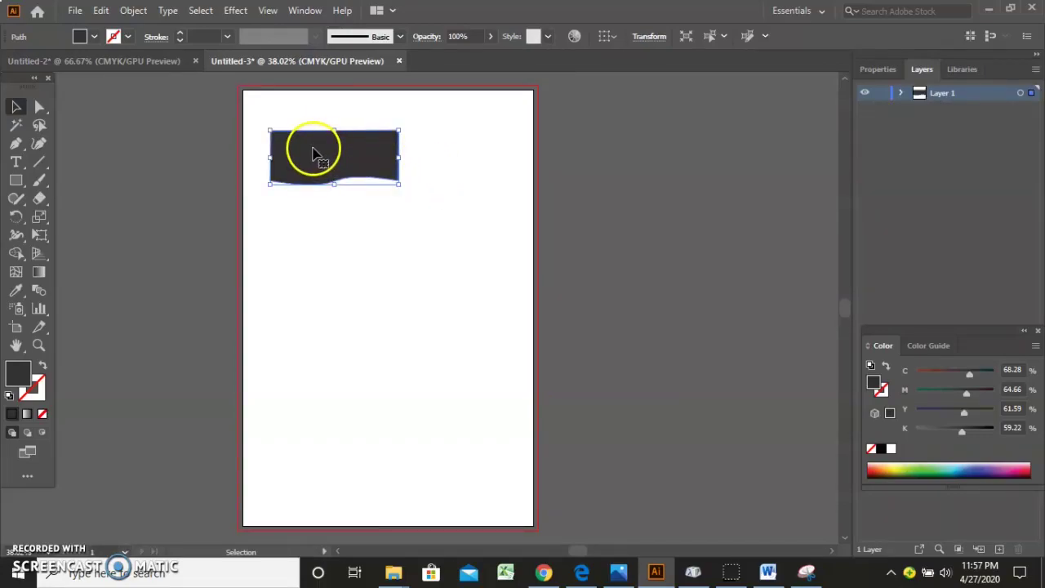
pyautogui.moveTo(314, 154); pyautogui.dragTo(340, 149)
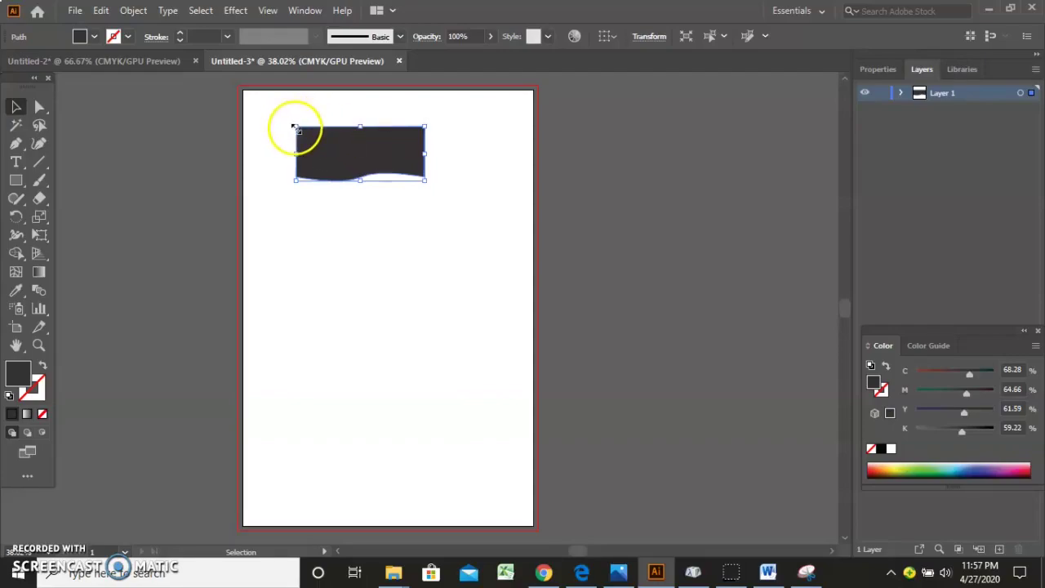
# Step: Stretch the dark wave to span the full width of the letterhead's top
pyautogui.moveTo(295, 128); pyautogui.dragTo(246, 88)
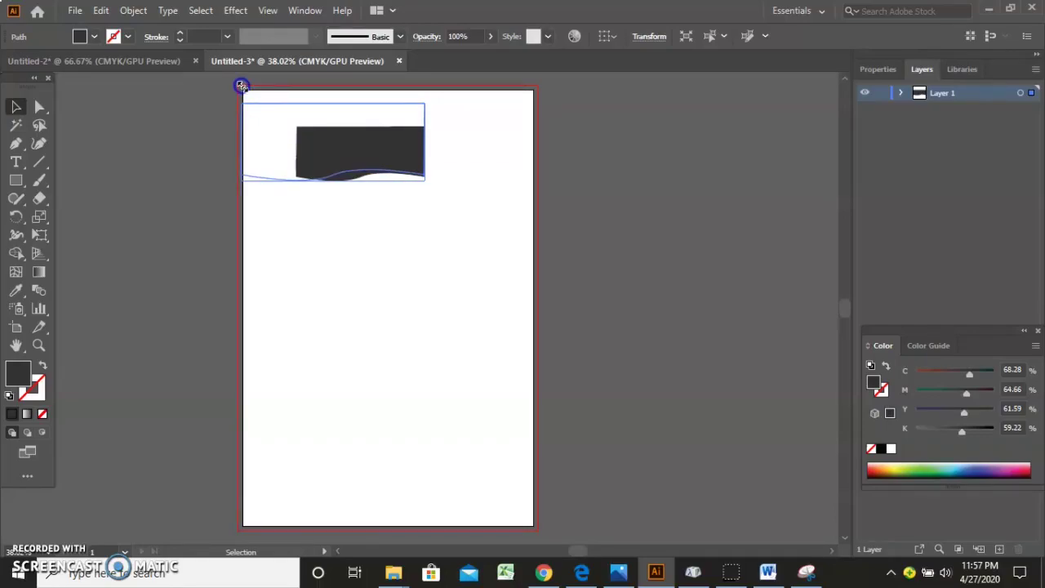
pyautogui.scroll(5, 246, 84)
pyautogui.moveTo(245, 84); pyautogui.dragTo(243, 405)
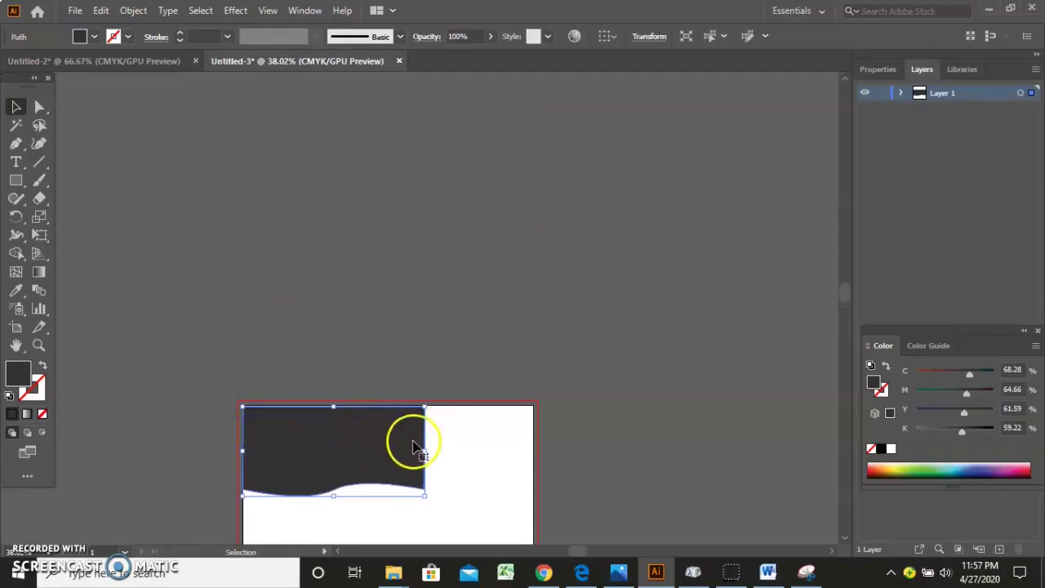
pyautogui.moveTo(425, 494); pyautogui.dragTo(534, 520)
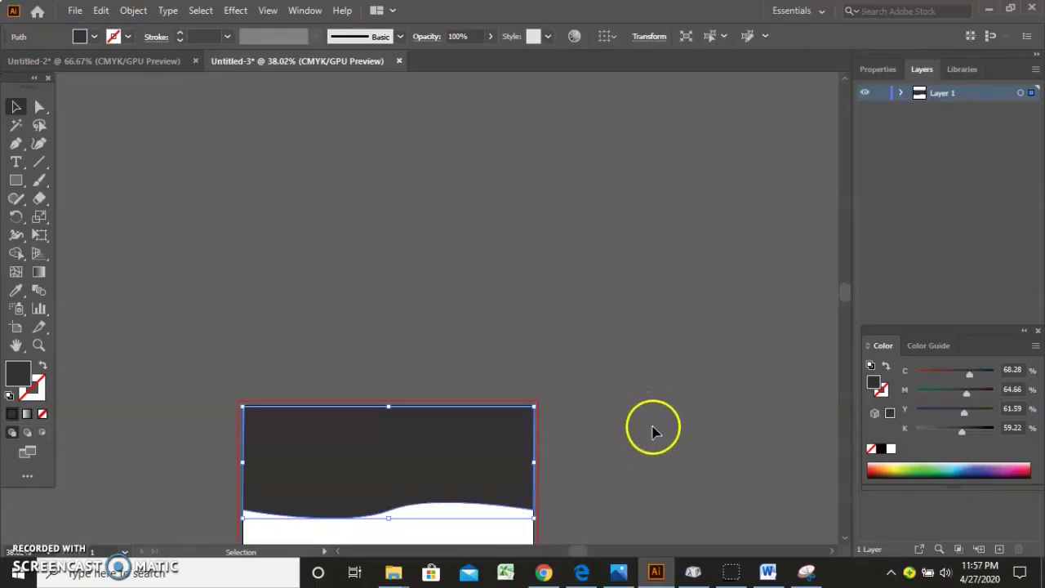
pyautogui.scroll(-3, 653, 431)
pyautogui.scroll(-3, 653, 431)
pyautogui.scroll(-3, 653, 433)
pyautogui.scroll(-2, 653, 433)
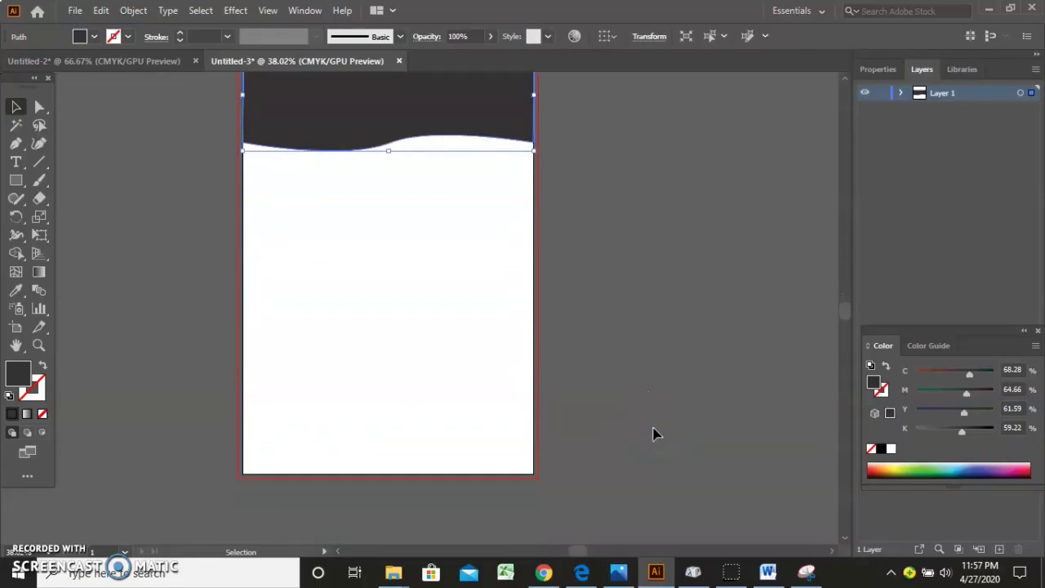
pyautogui.scroll(1, 500, 318)
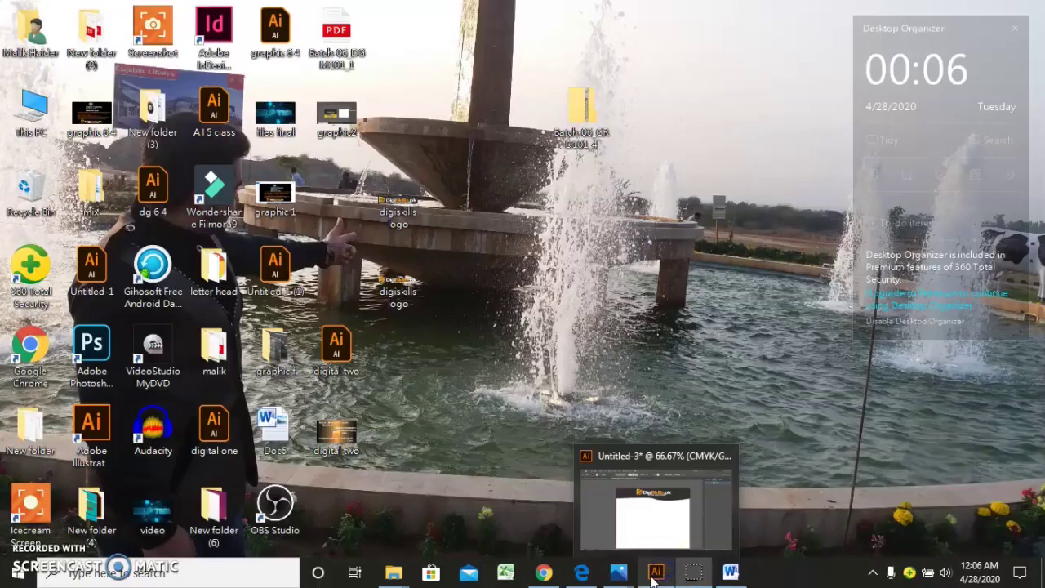
pyautogui.click(656, 571)
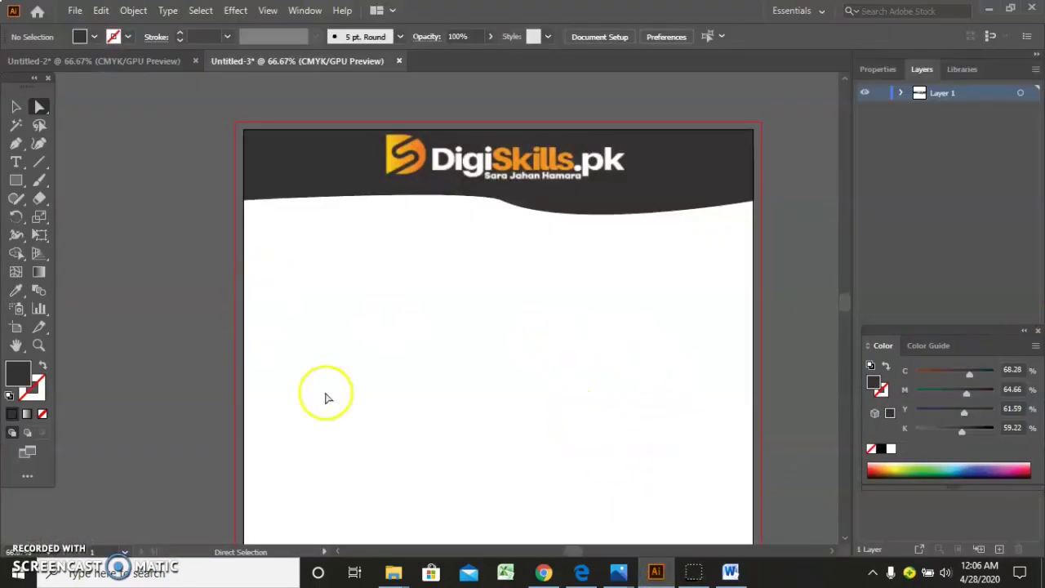
# Step: Copy the Company name Digiskills.pk text plus email and website lines onto the letterhead
pyautogui.click(152, 62)
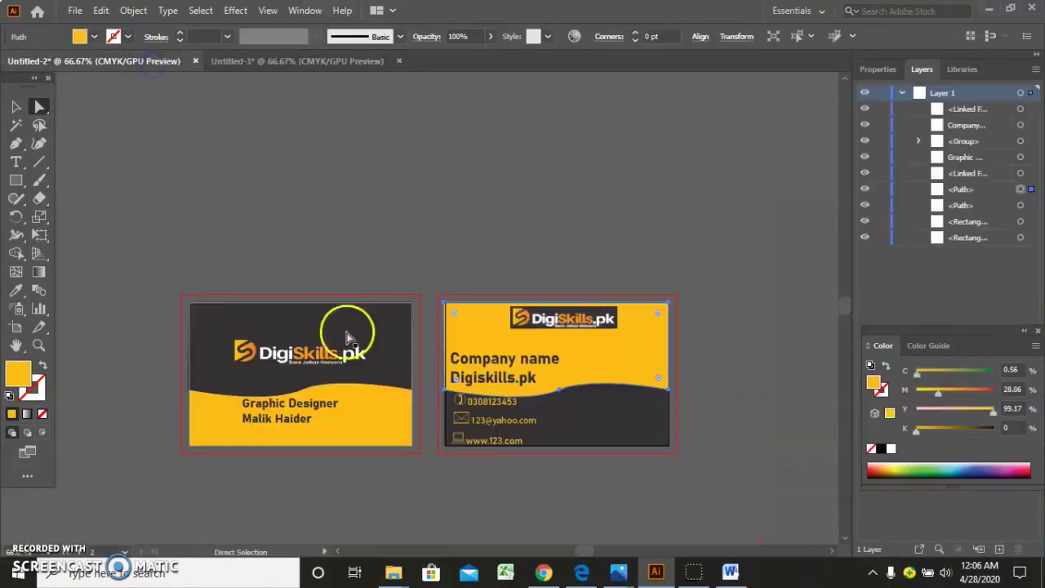
pyautogui.click(485, 361)
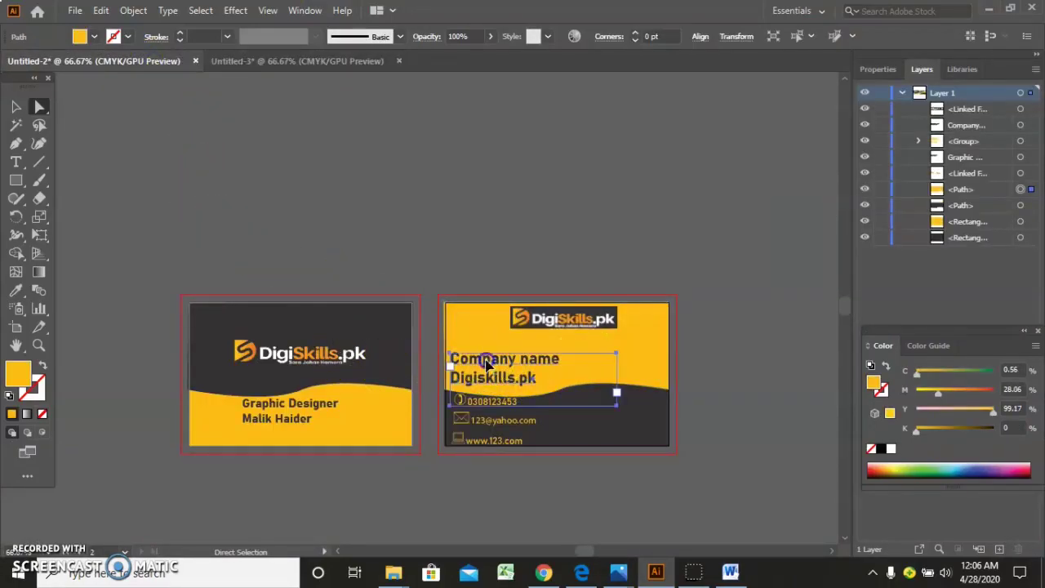
pyautogui.keyDown('shift'); pyautogui.click(478, 423); pyautogui.keyUp('shift')
pyautogui.keyDown('shift'); pyautogui.click(471, 442); pyautogui.keyUp('shift')
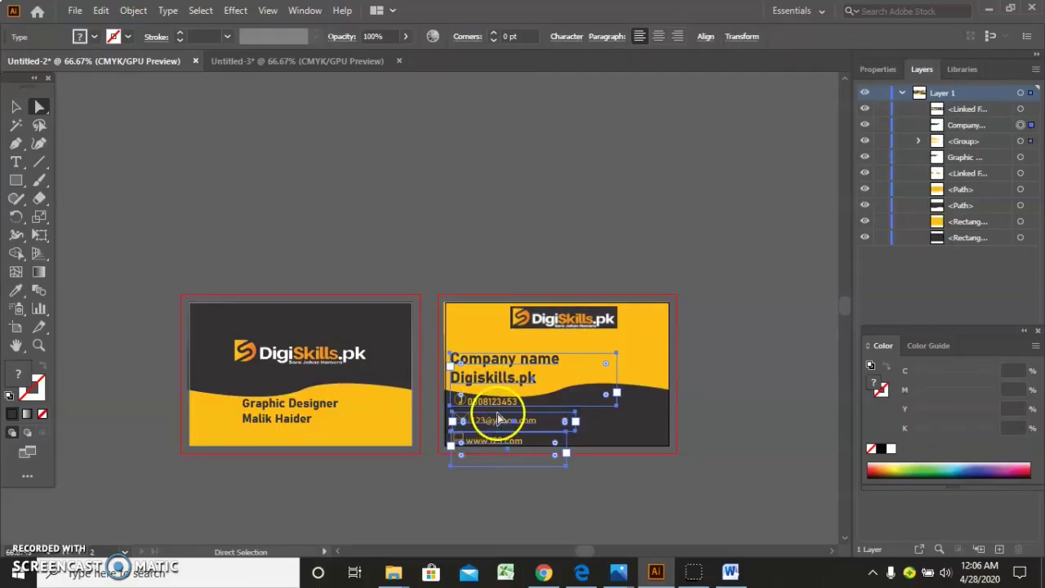
pyautogui.moveTo(497, 418); pyautogui.dragTo(392, 76)
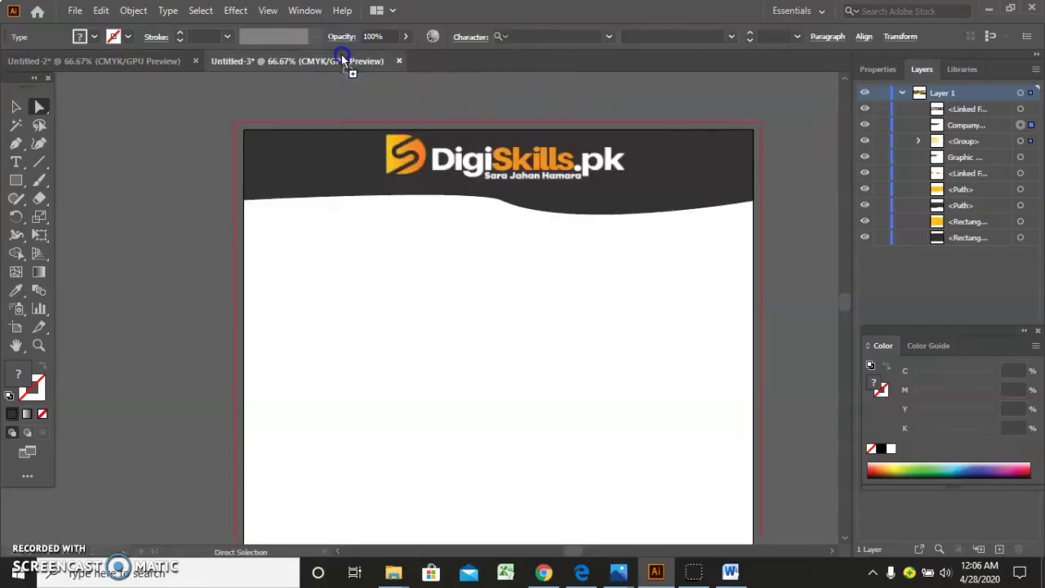
pyautogui.moveTo(342, 54); pyautogui.dragTo(433, 323)
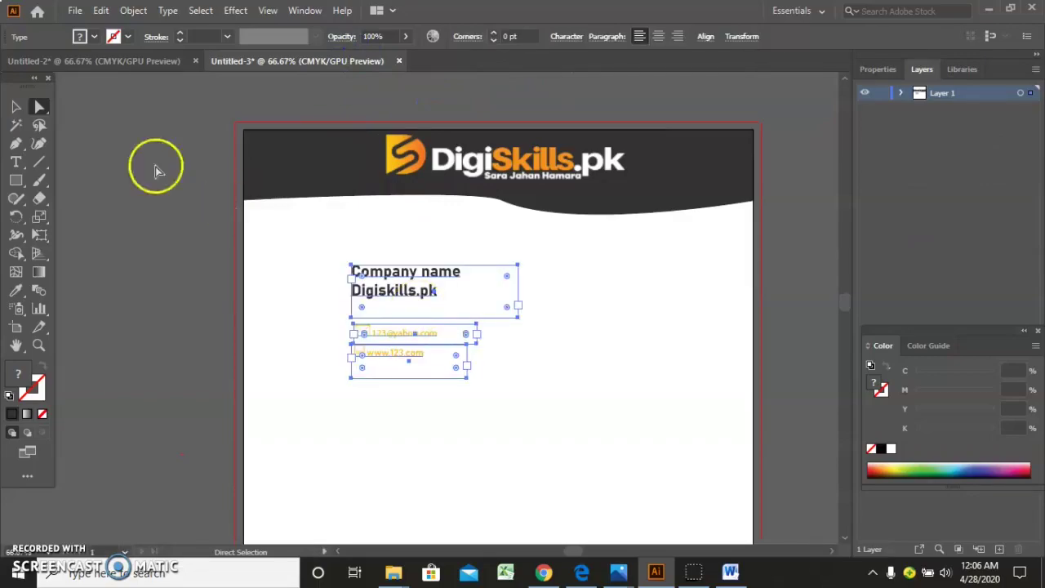
pyautogui.click(97, 61)
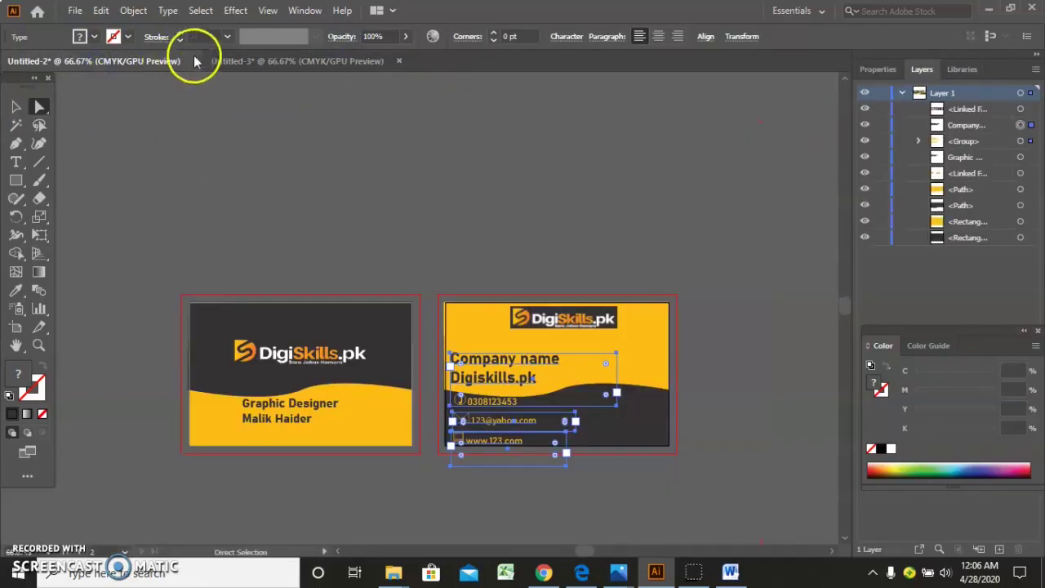
pyautogui.click(238, 61)
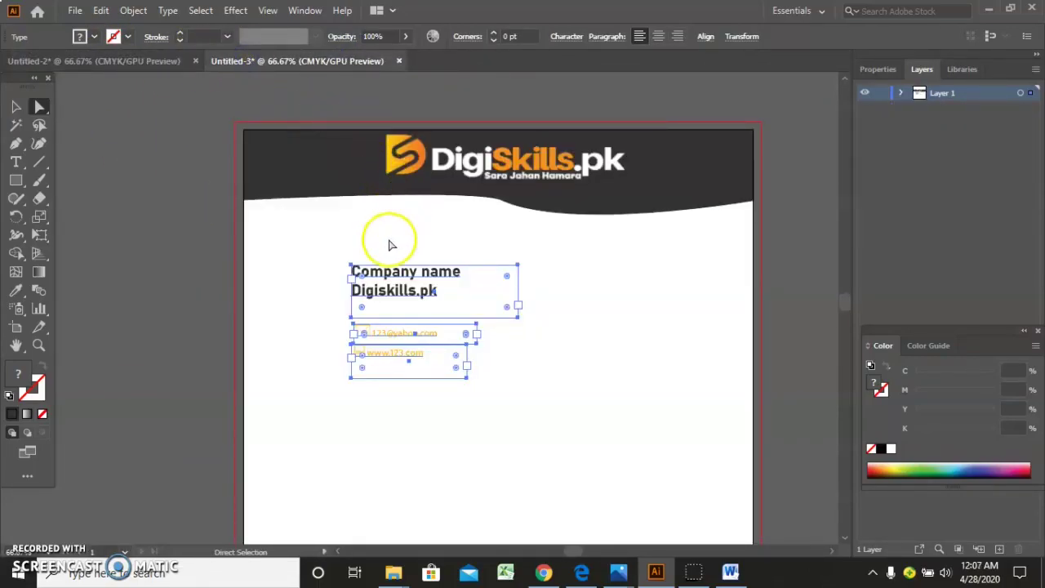
pyautogui.click(510, 163)
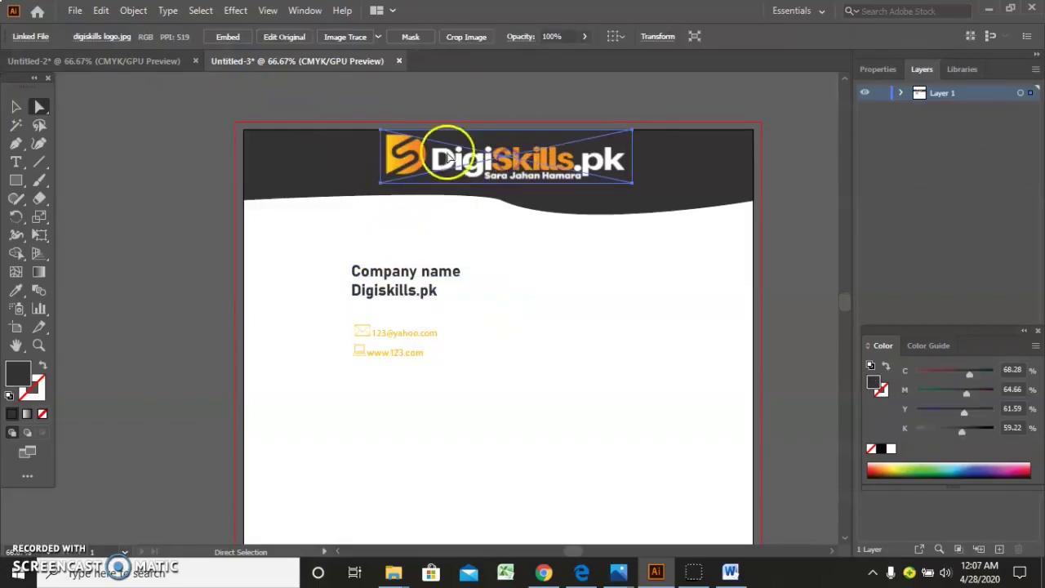
# Step: Scale the DigiSkills.pk logo in the header down slightly from its corner
pyautogui.click(400, 151)
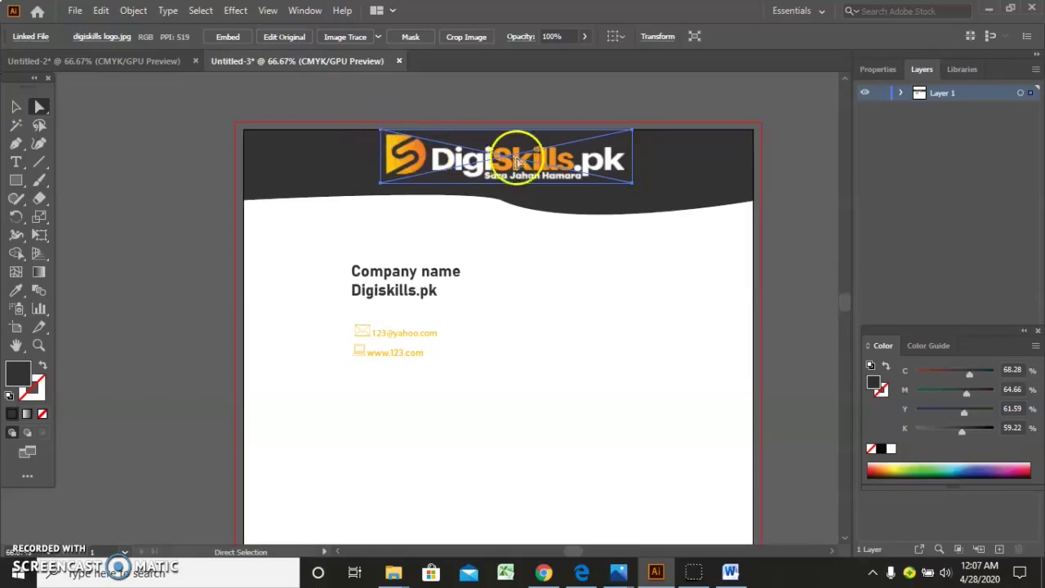
pyautogui.click(15, 106)
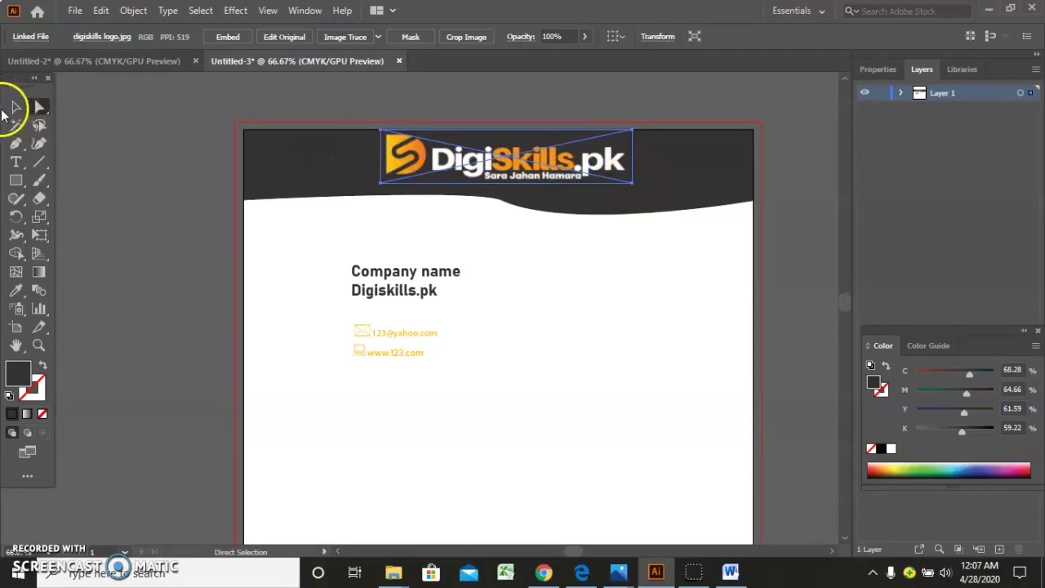
pyautogui.click(524, 189)
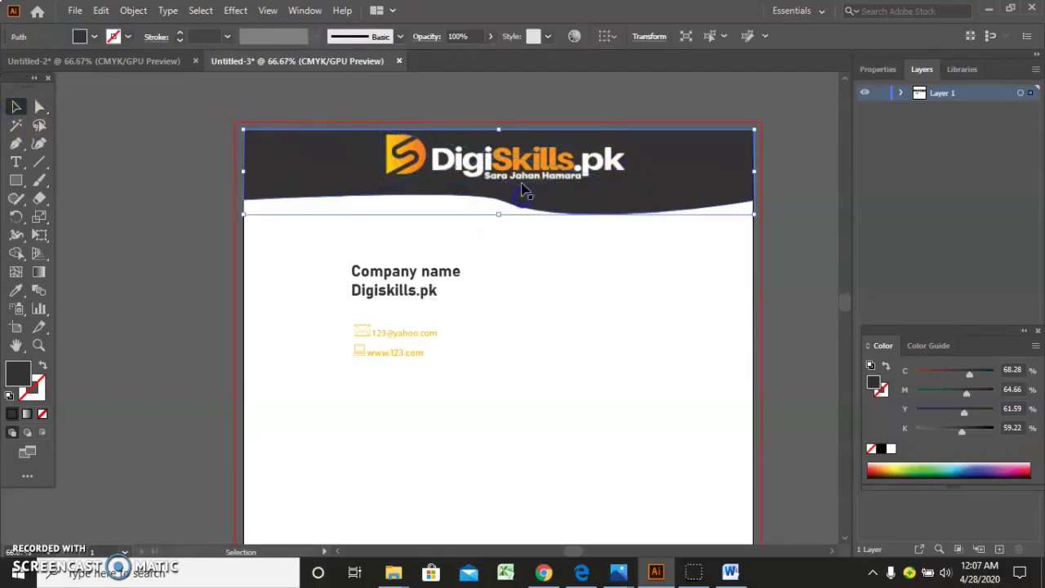
pyautogui.click(526, 175)
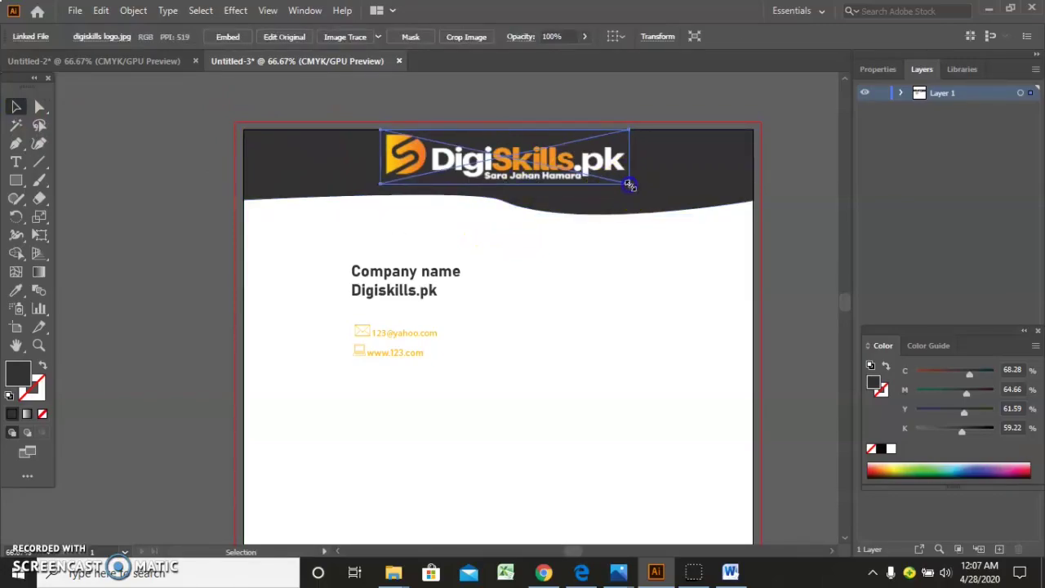
pyautogui.moveTo(630, 185); pyautogui.dragTo(602, 178)
# Step: Colour the Company name Digiskills.pk text with the logo's orange and move it toward the header
pyautogui.click(401, 292)
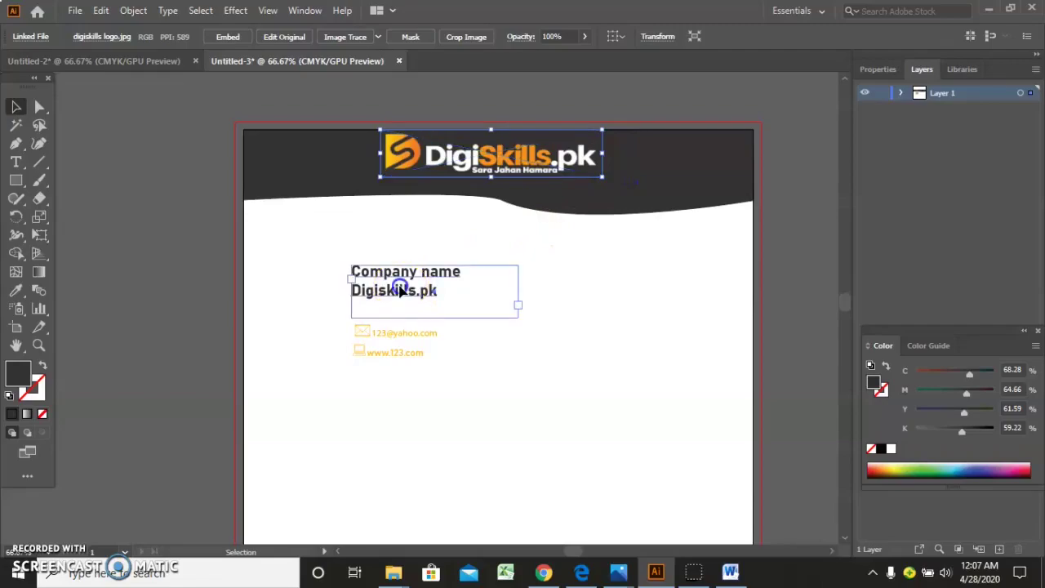
pyautogui.click(350, 321)
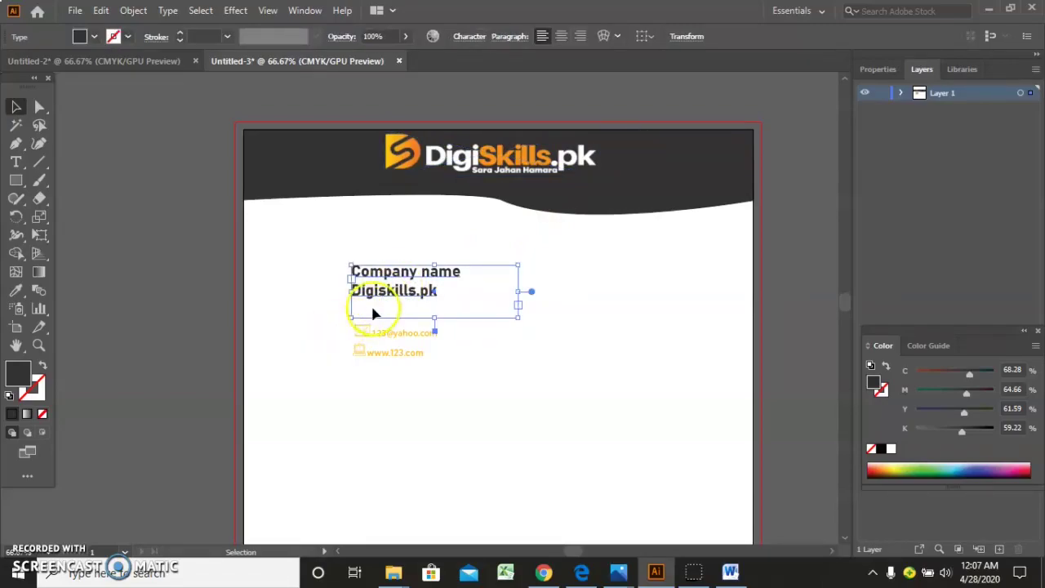
pyautogui.click(15, 290)
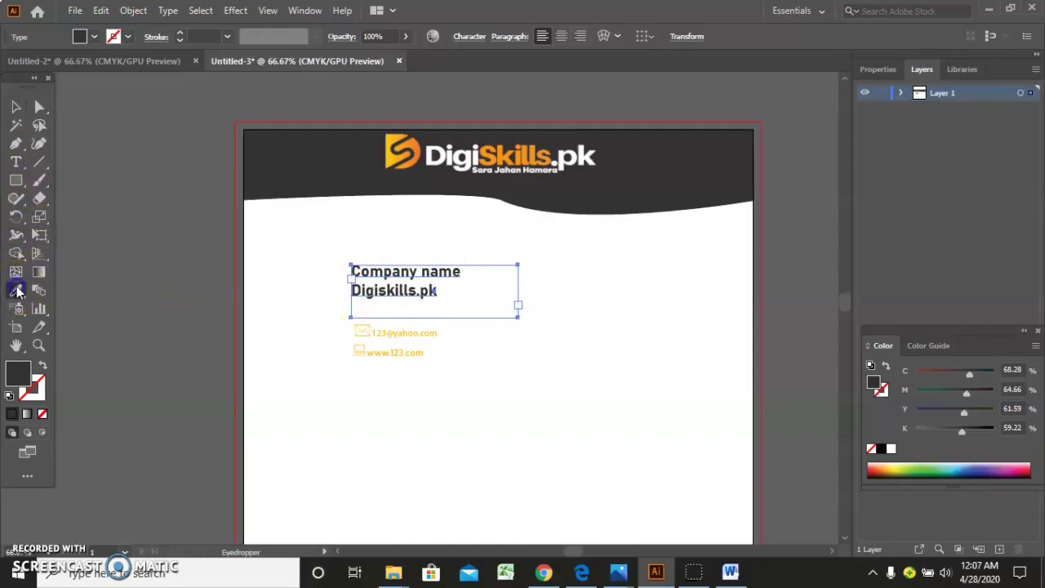
pyautogui.click(392, 133)
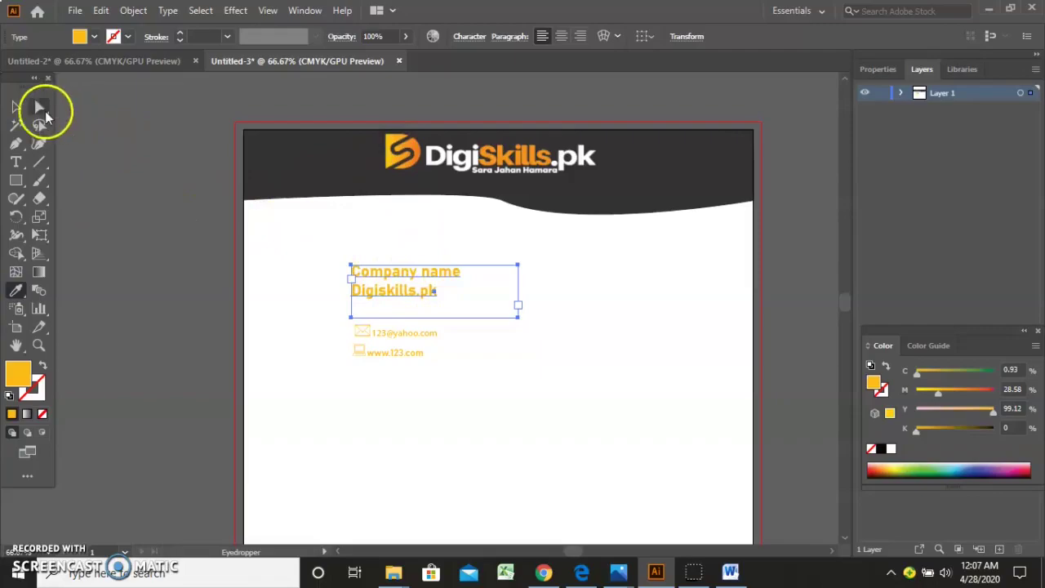
pyautogui.click(16, 108)
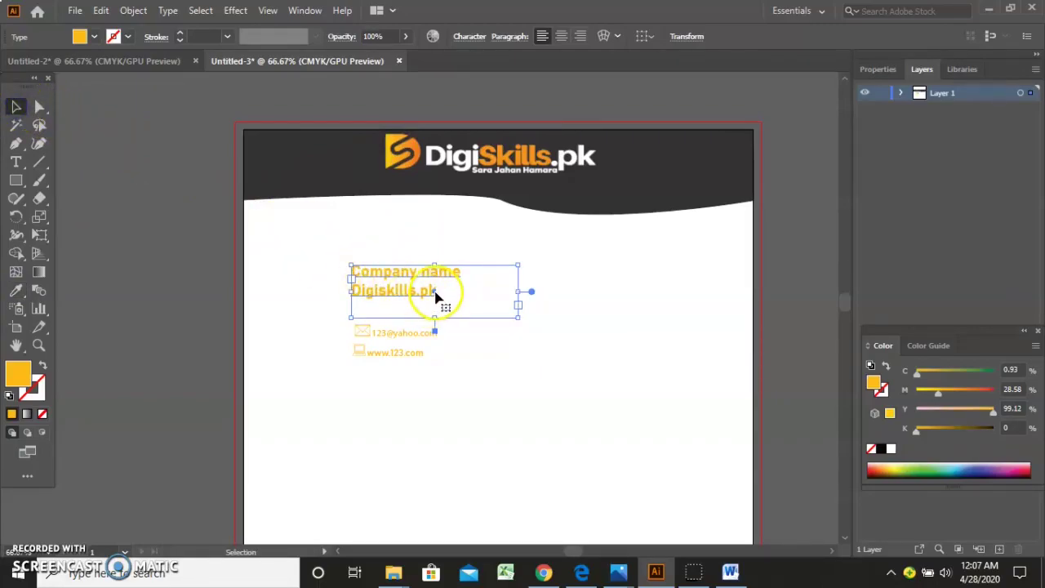
pyautogui.moveTo(438, 295); pyautogui.dragTo(690, 171)
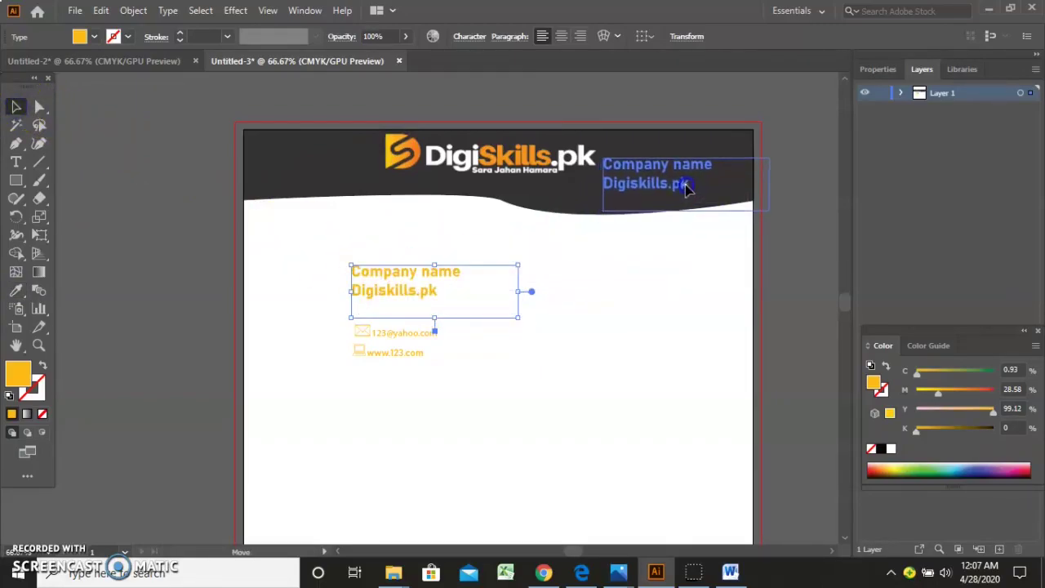
pyautogui.moveTo(689, 172); pyautogui.dragTo(688, 162)
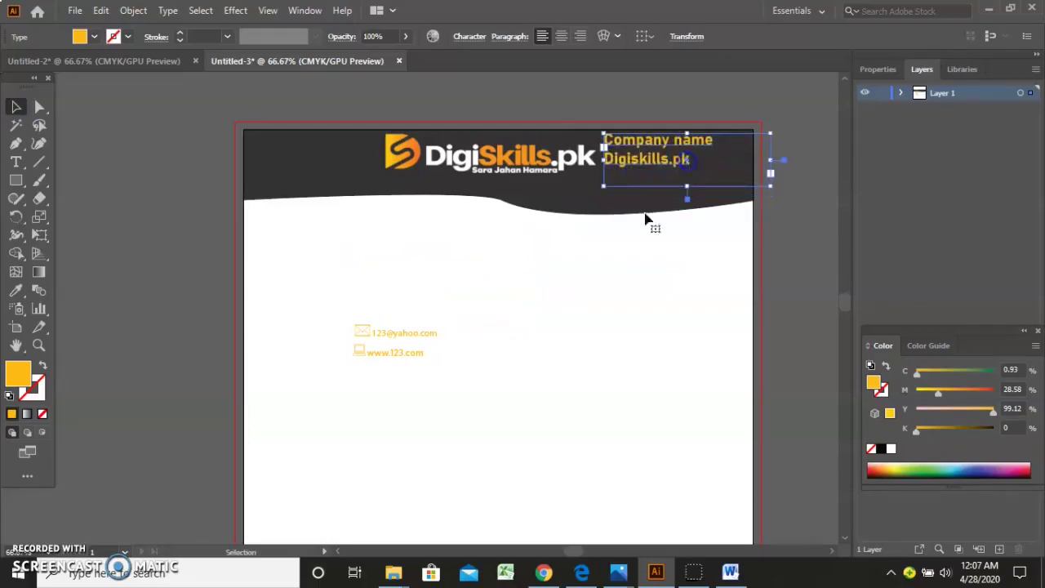
pyautogui.click(387, 334)
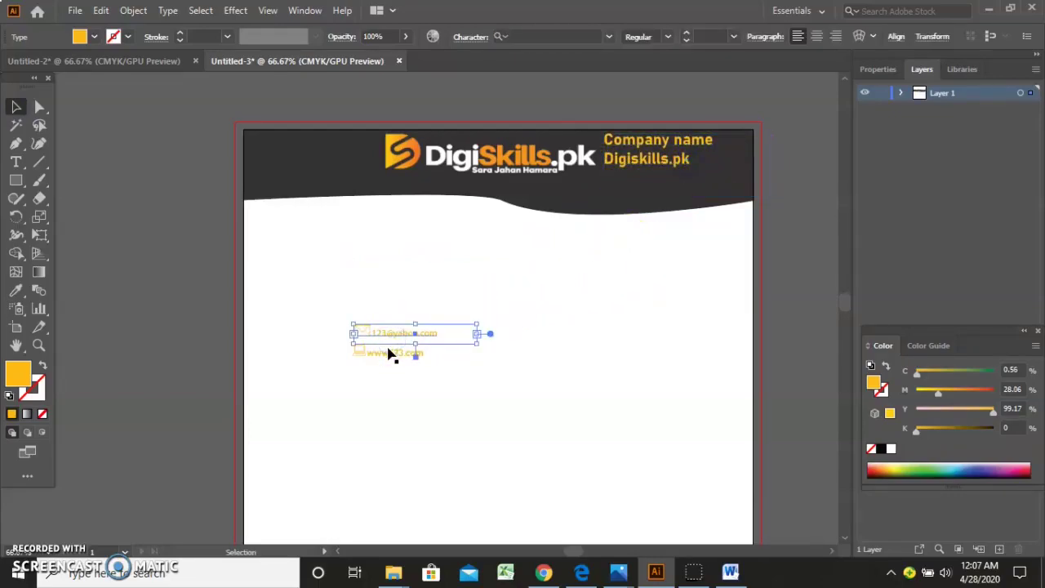
pyautogui.keyDown('shift'); pyautogui.click(387, 355); pyautogui.keyUp('shift')
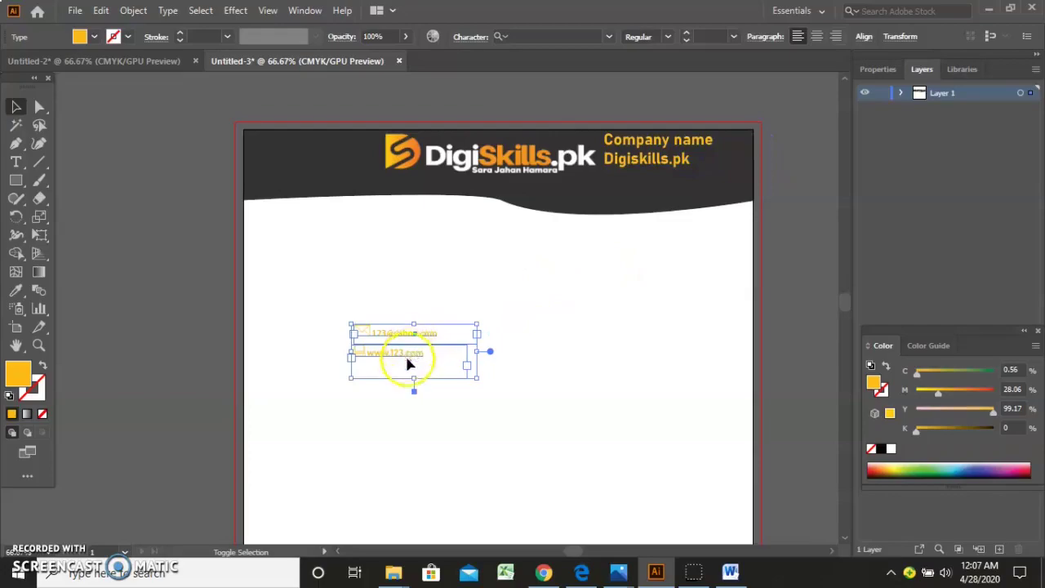
pyautogui.click(602, 246)
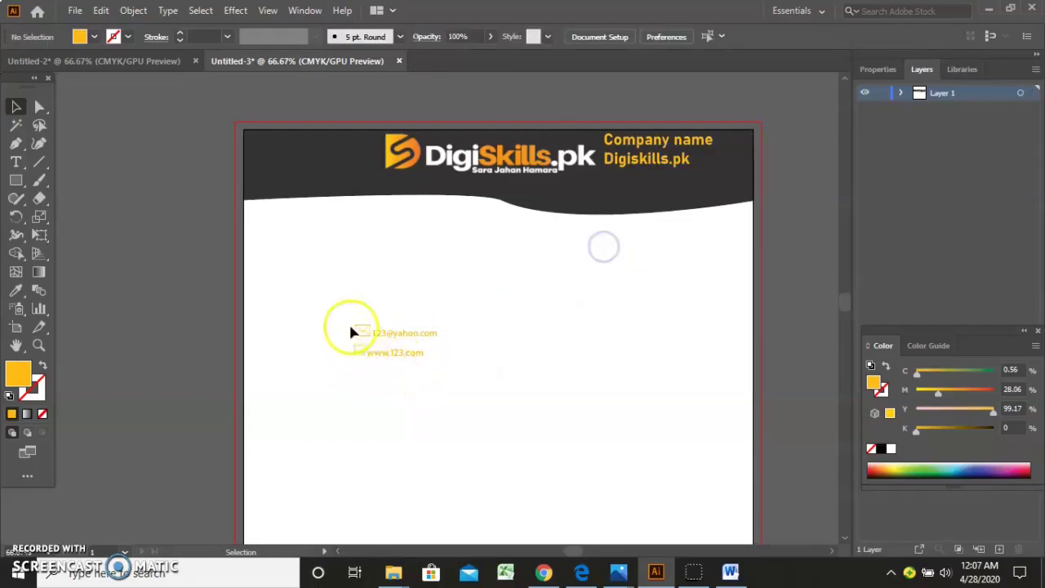
pyautogui.click(391, 334)
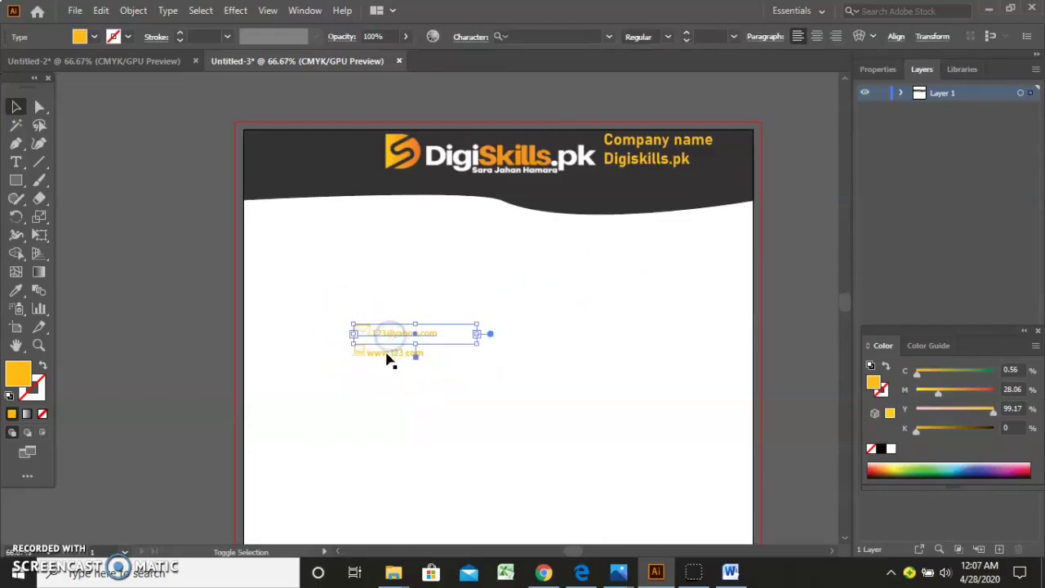
pyautogui.keyDown('shift'); pyautogui.click(387, 356); pyautogui.keyUp('shift')
pyautogui.keyDown('shift'); pyautogui.click(426, 357); pyautogui.keyUp('shift')
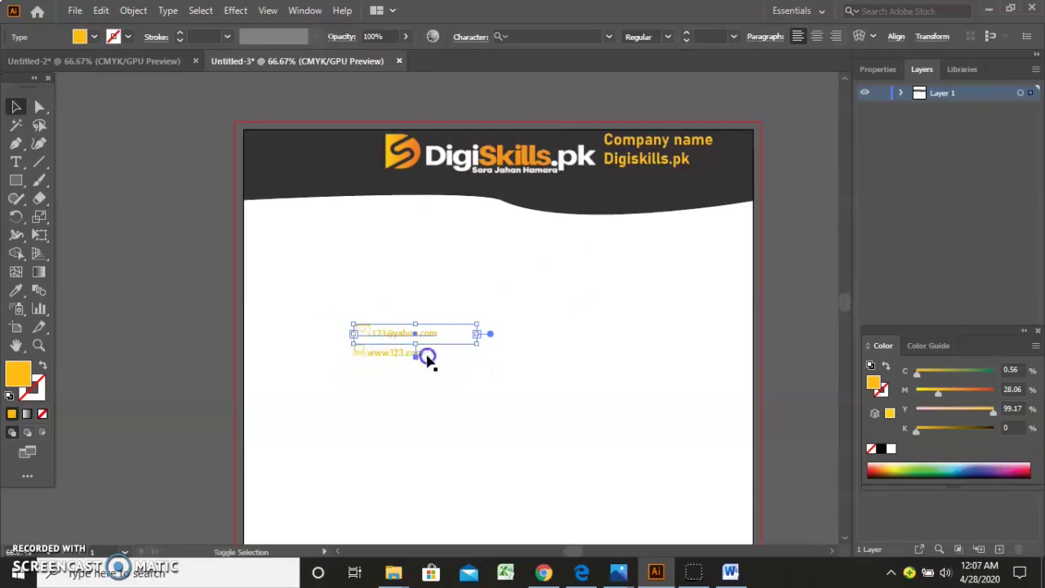
pyautogui.click(396, 353)
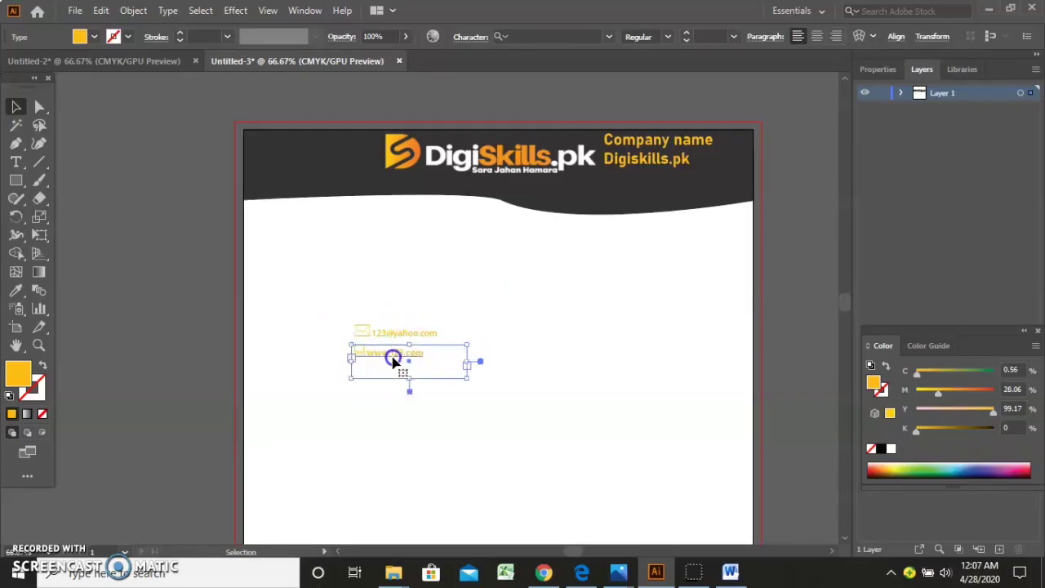
pyautogui.click(16, 107)
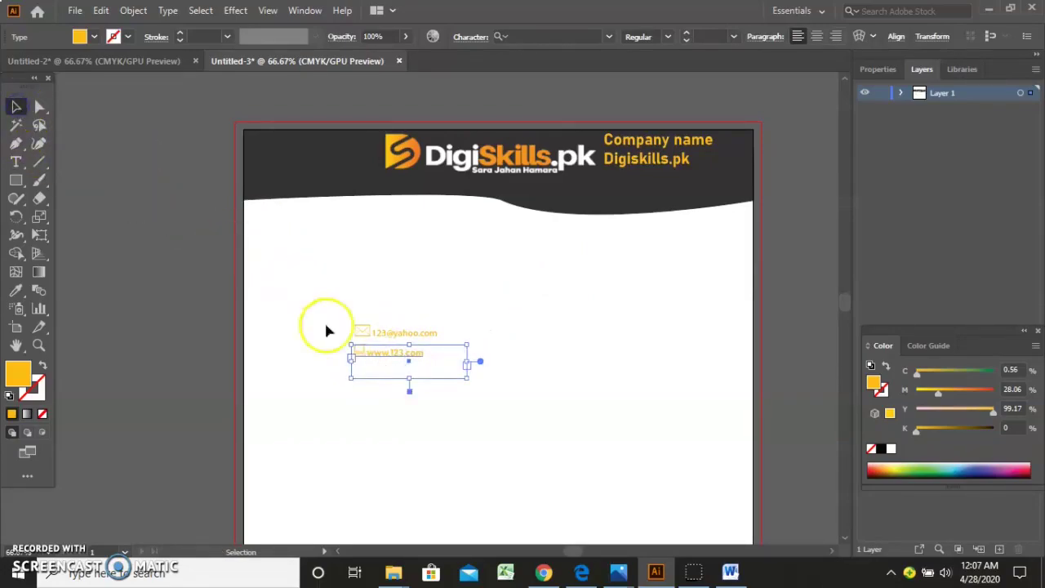
pyautogui.keyDown('shift'); pyautogui.click(385, 343); pyautogui.keyUp('shift')
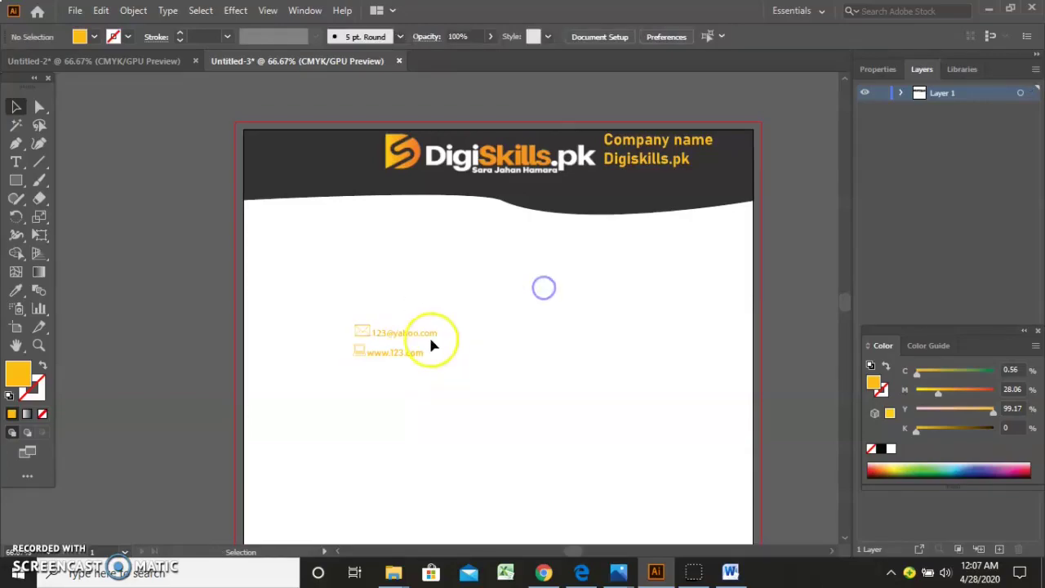
pyautogui.click(404, 355)
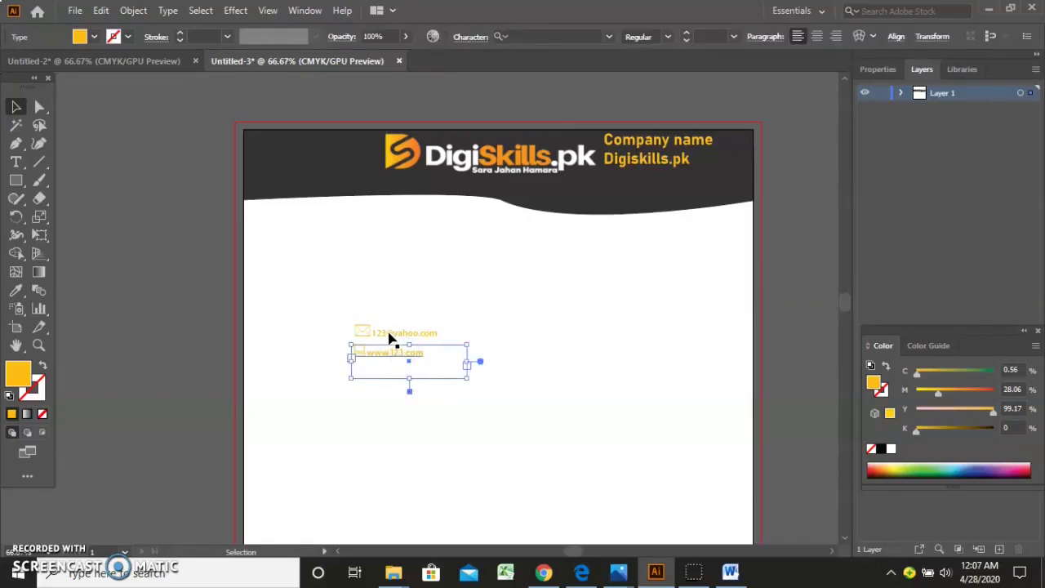
pyautogui.click(390, 334)
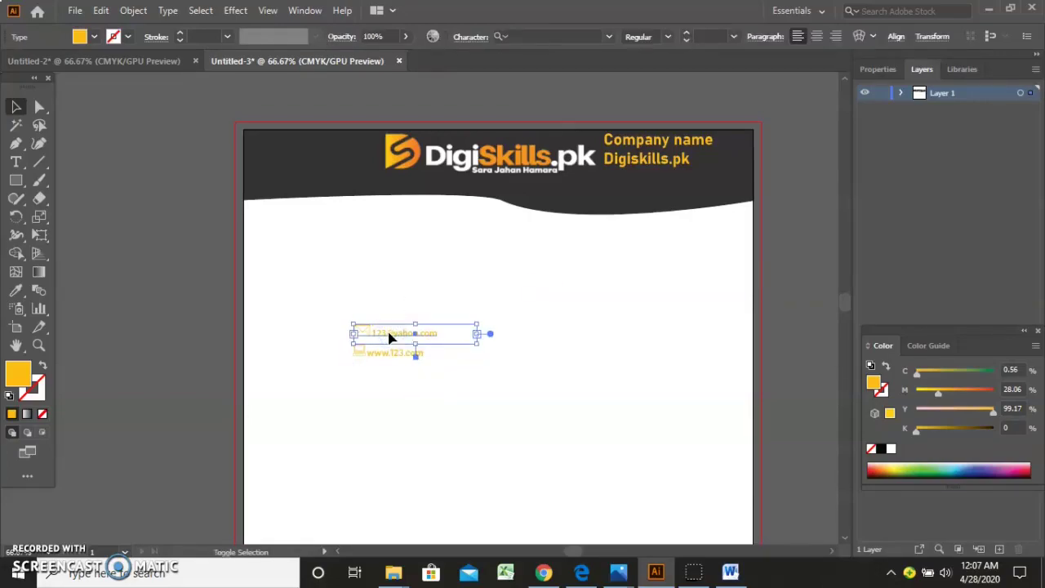
pyautogui.keyDown('shift'); pyautogui.click(388, 356); pyautogui.keyUp('shift')
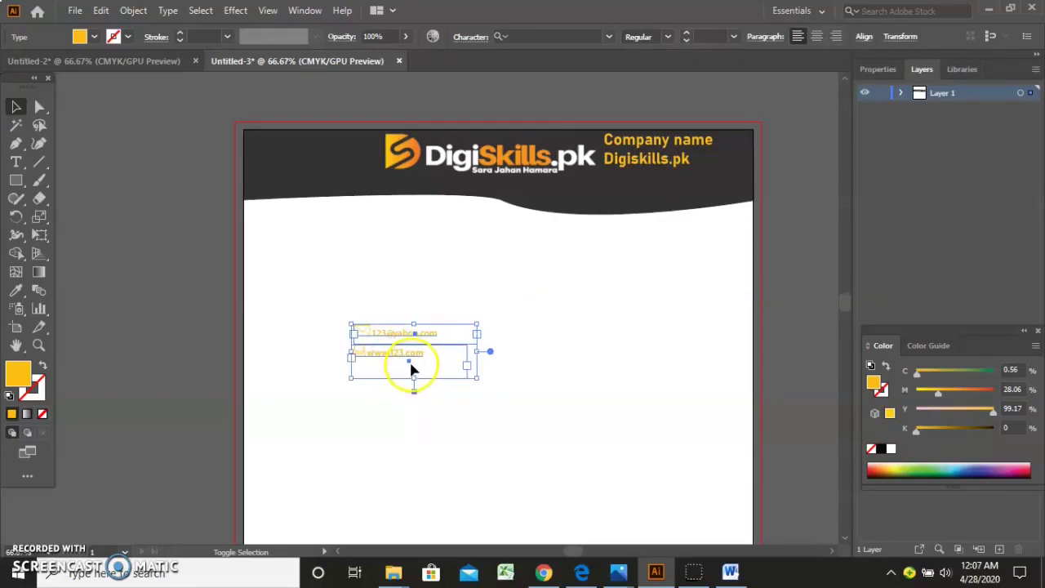
pyautogui.keyDown('shift'); pyautogui.click(410, 365); pyautogui.keyUp('shift')
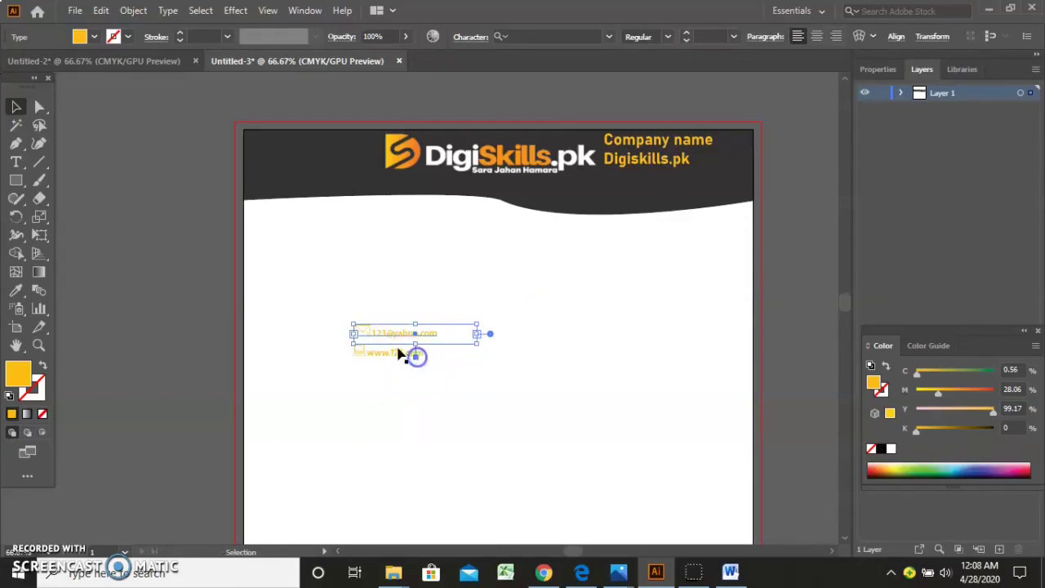
pyautogui.moveTo(413, 333); pyautogui.dragTo(670, 183)
pyautogui.click(399, 357)
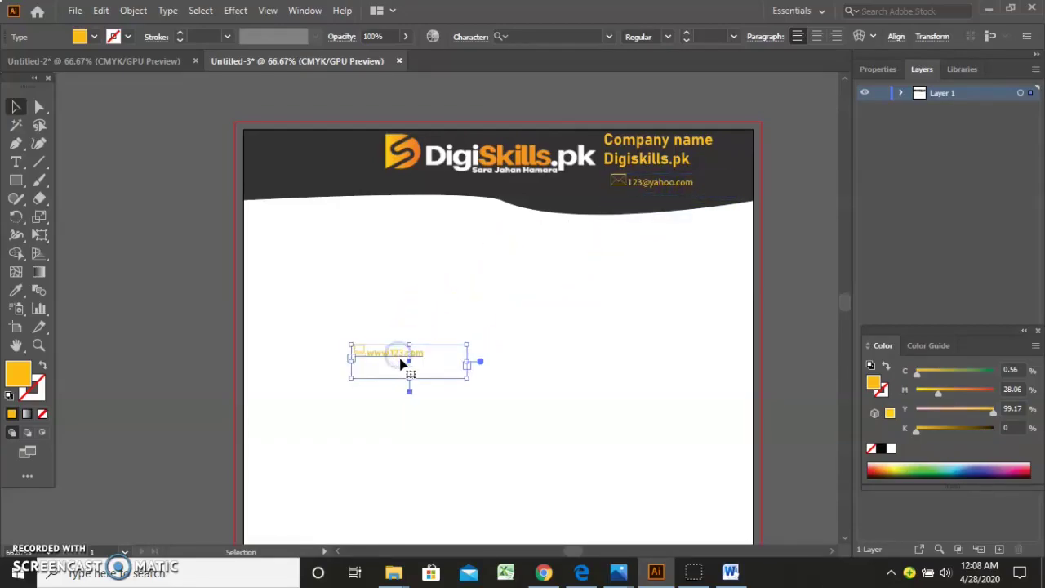
pyautogui.moveTo(409, 360); pyautogui.dragTo(665, 205)
pyautogui.scroll(-1, 665, 287)
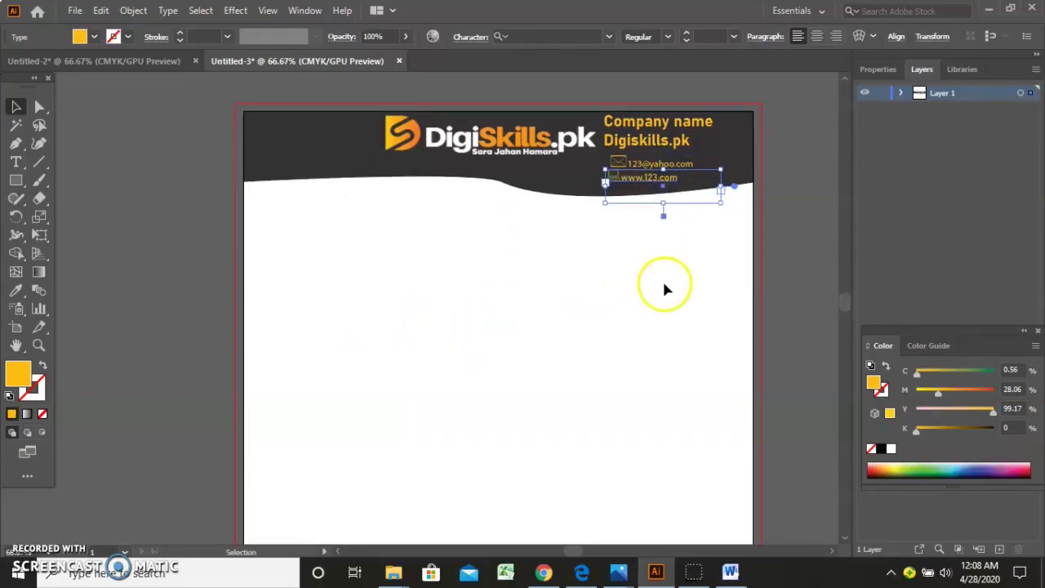
pyautogui.scroll(-1, 663, 282)
pyautogui.scroll(-3, 644, 330)
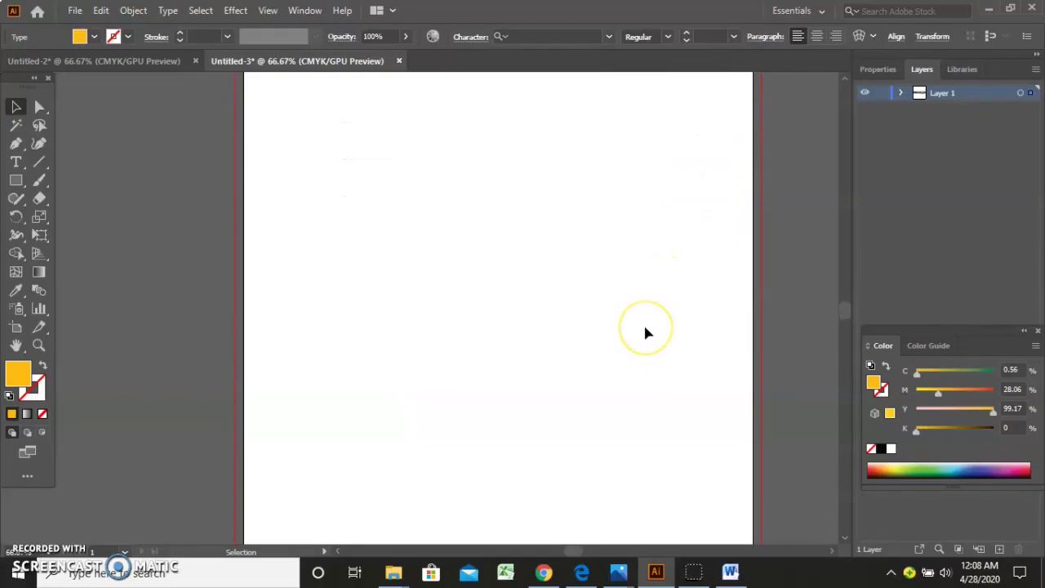
pyautogui.scroll(2, 645, 332)
pyautogui.scroll(3, 645, 332)
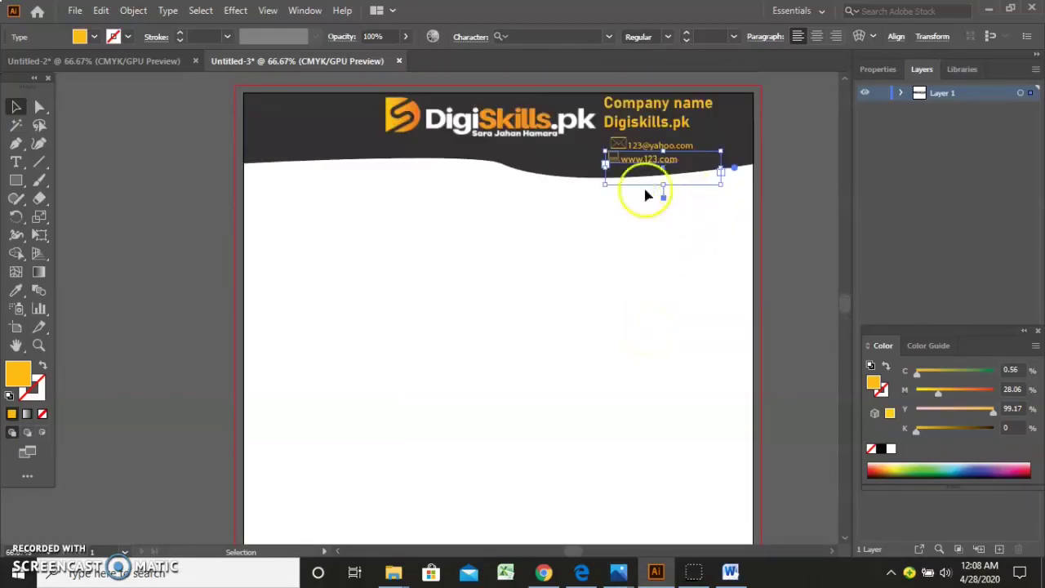
pyautogui.moveTo(647, 192); pyautogui.dragTo(630, 194)
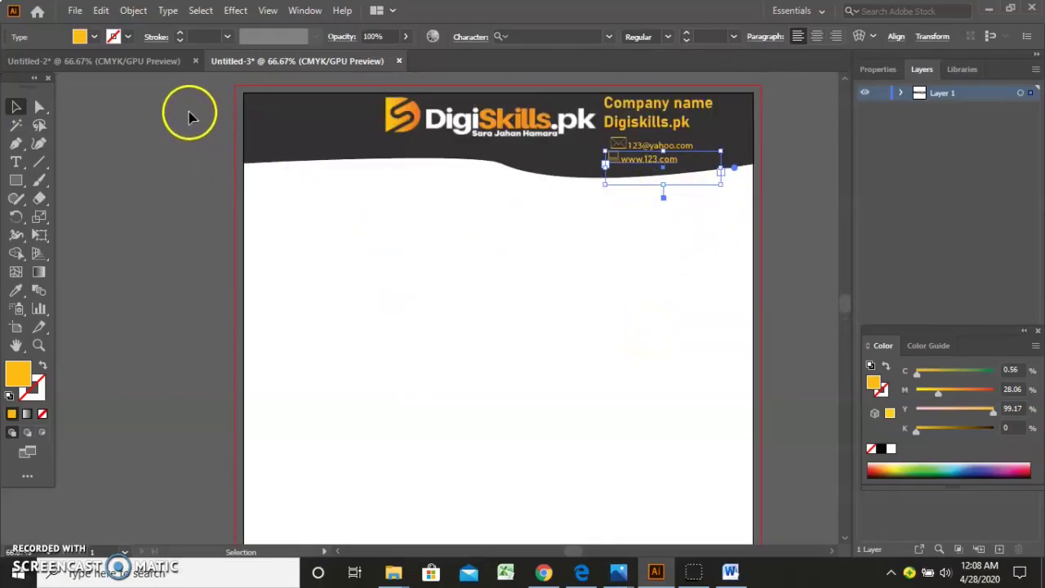
pyautogui.click(115, 60)
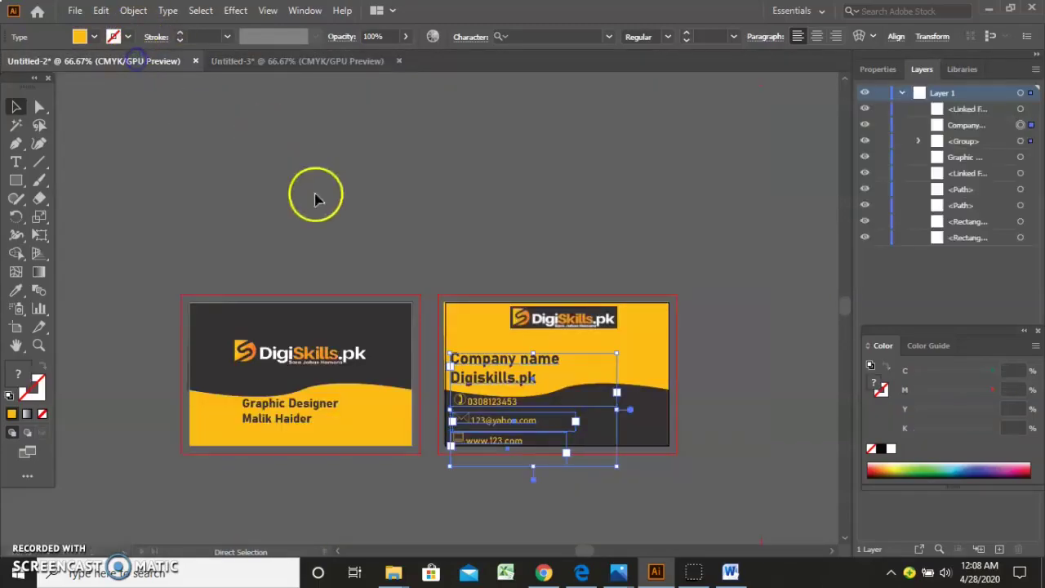
pyautogui.click(486, 550)
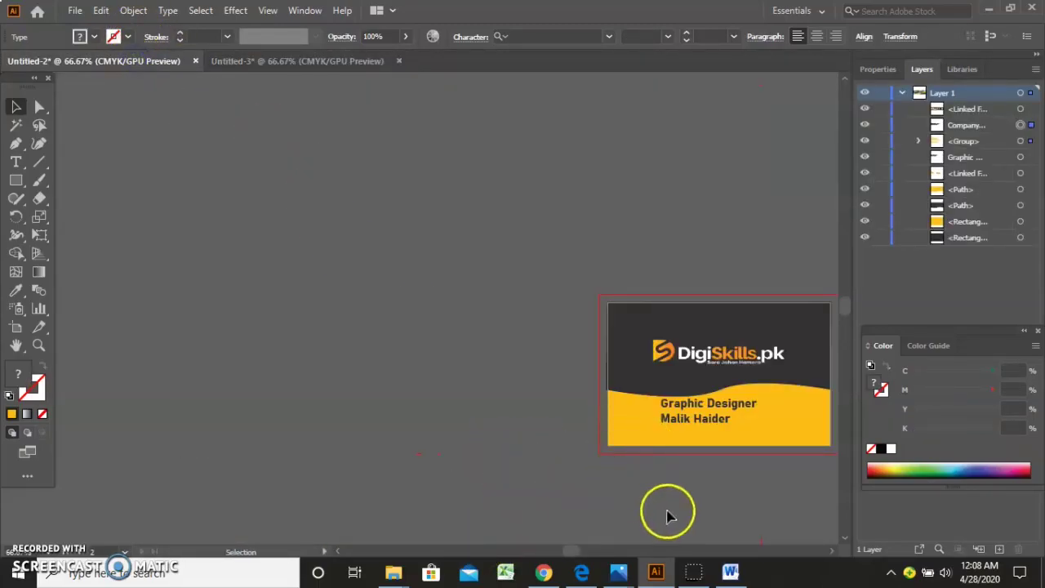
pyautogui.moveTo(572, 552); pyautogui.dragTo(582, 552)
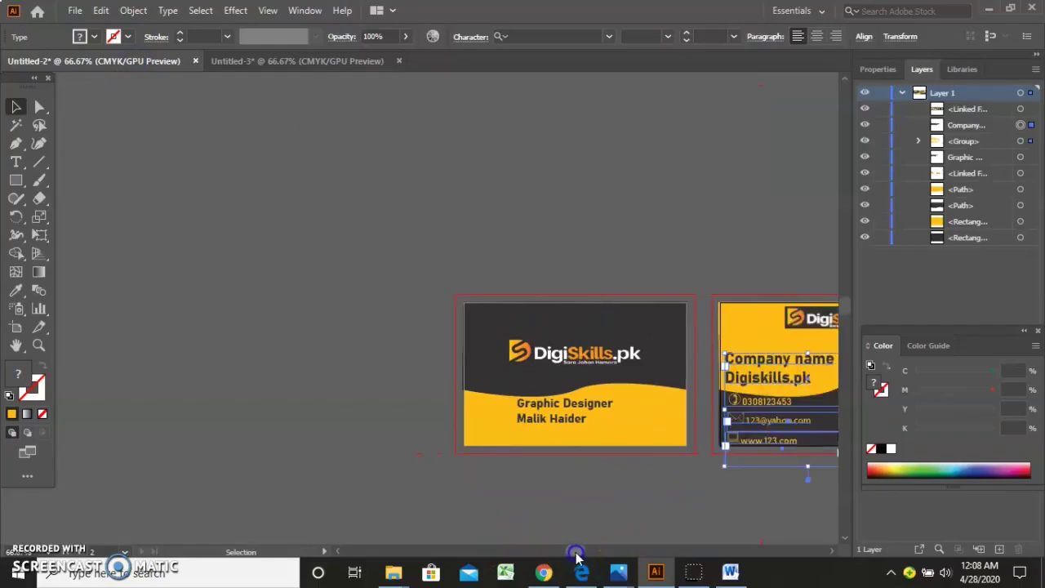
pyautogui.click(571, 495)
pyautogui.click(599, 440)
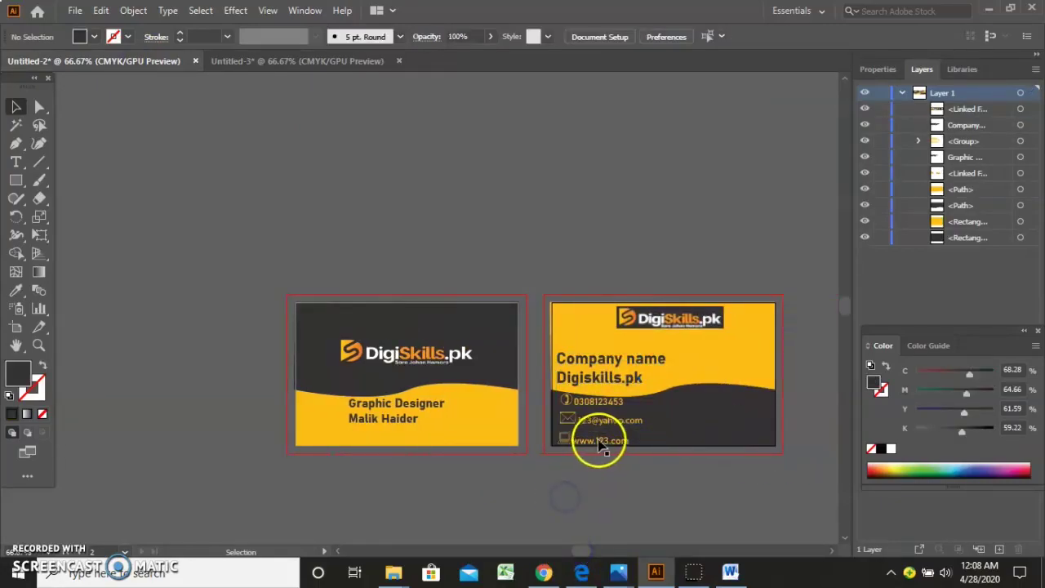
pyautogui.click(571, 503)
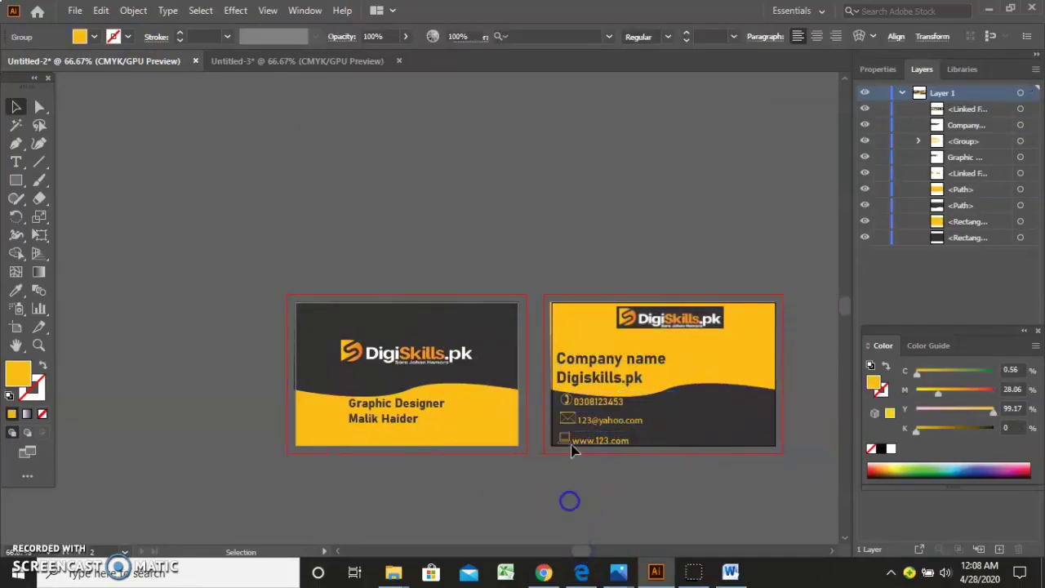
pyautogui.click(581, 445)
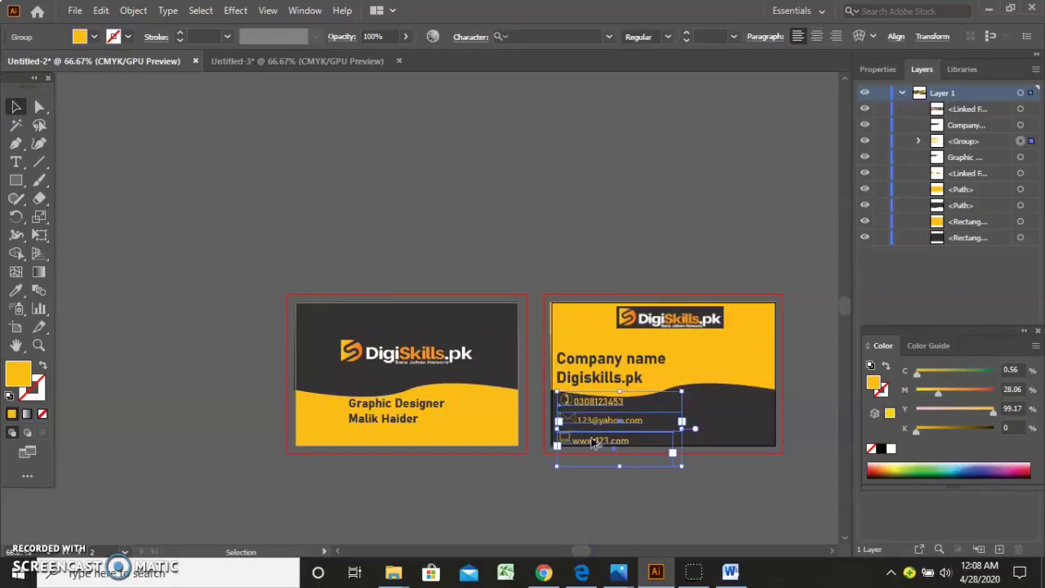
pyautogui.moveTo(593, 442)
pyautogui.mouseDown()
pyautogui.moveTo(337, 47)
pyautogui.moveTo(413, 392)
pyautogui.mouseUp()
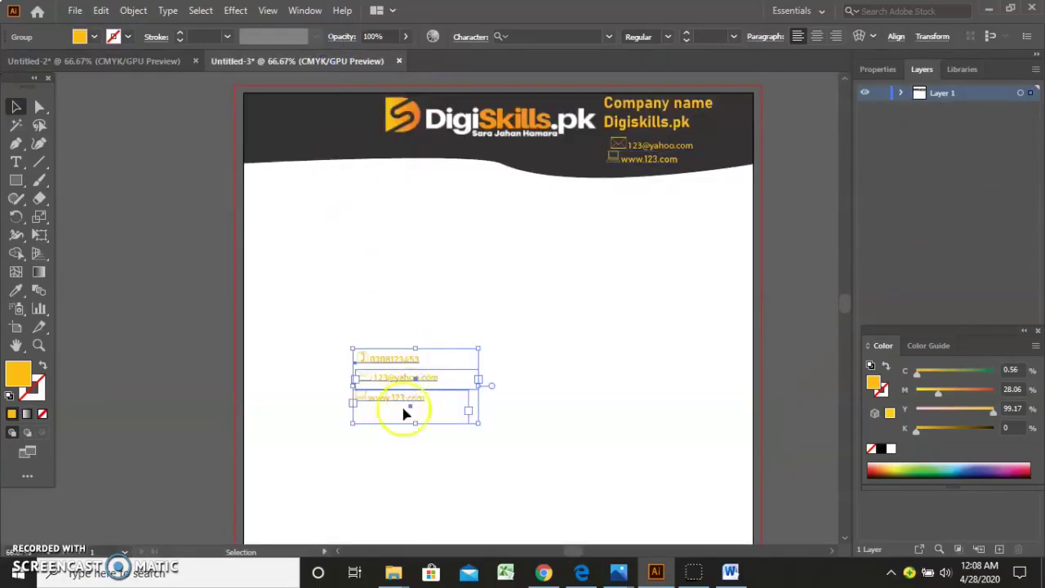
# Step: Delete the email and website lines from the header
pyautogui.click(628, 149)
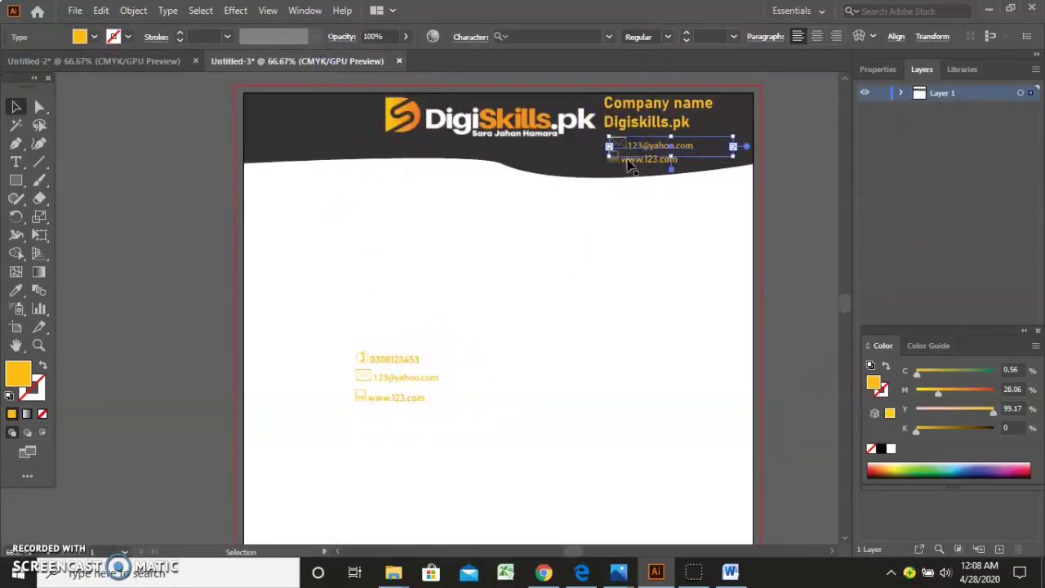
pyautogui.press('Delete')
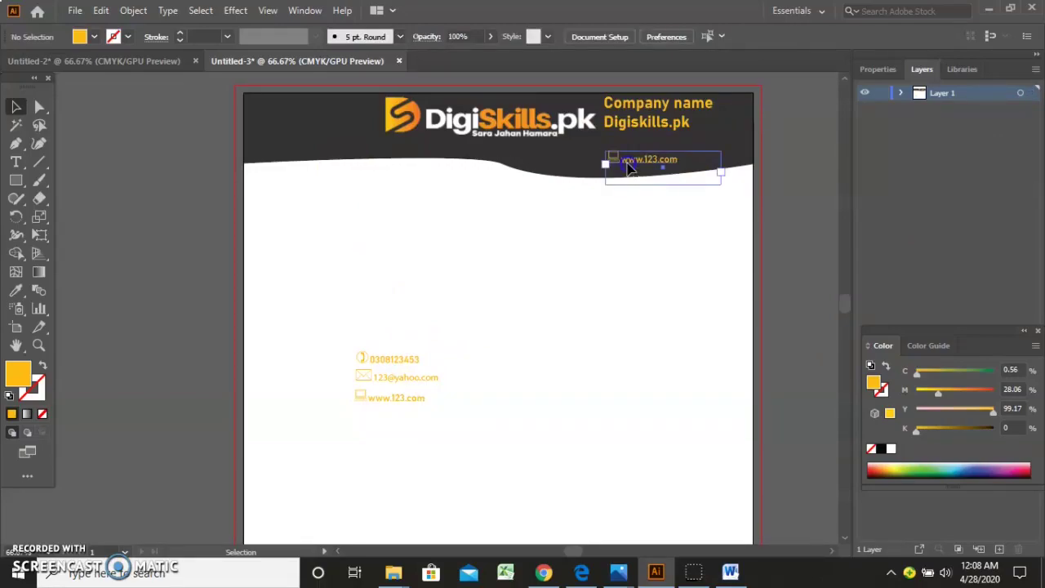
pyautogui.click(630, 163)
pyautogui.press('Delete')
# Step: Shift the orange Company name Digiskills.pk text further right in the header
pyautogui.click(636, 119)
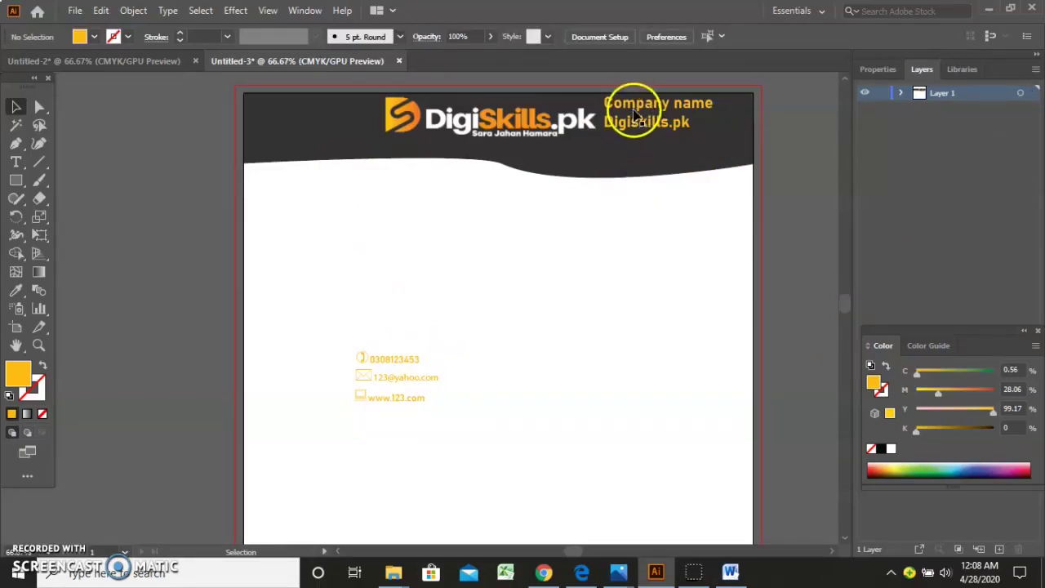
pyautogui.click(680, 139)
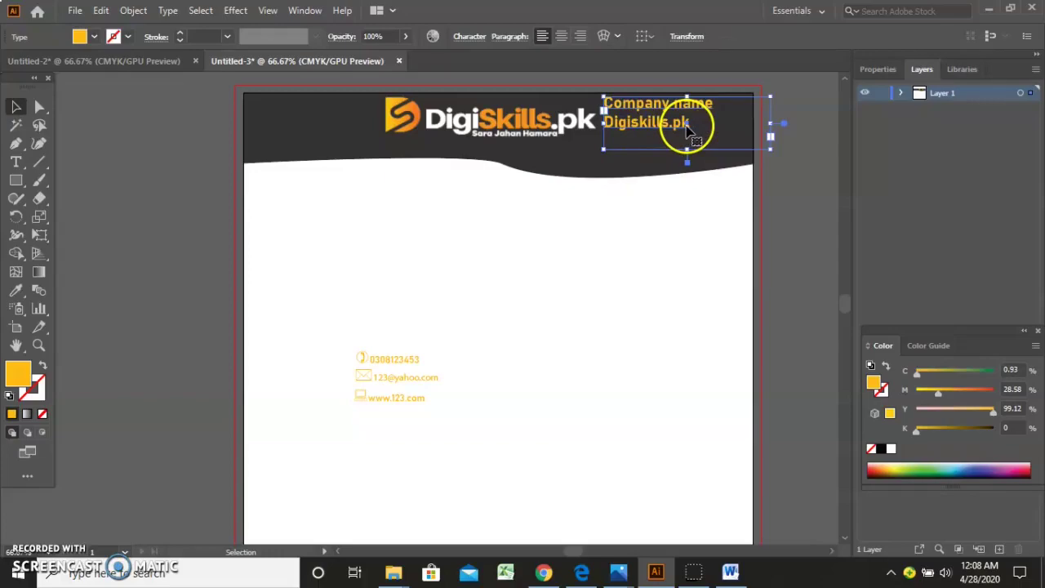
pyautogui.moveTo(688, 127); pyautogui.dragTo(717, 129)
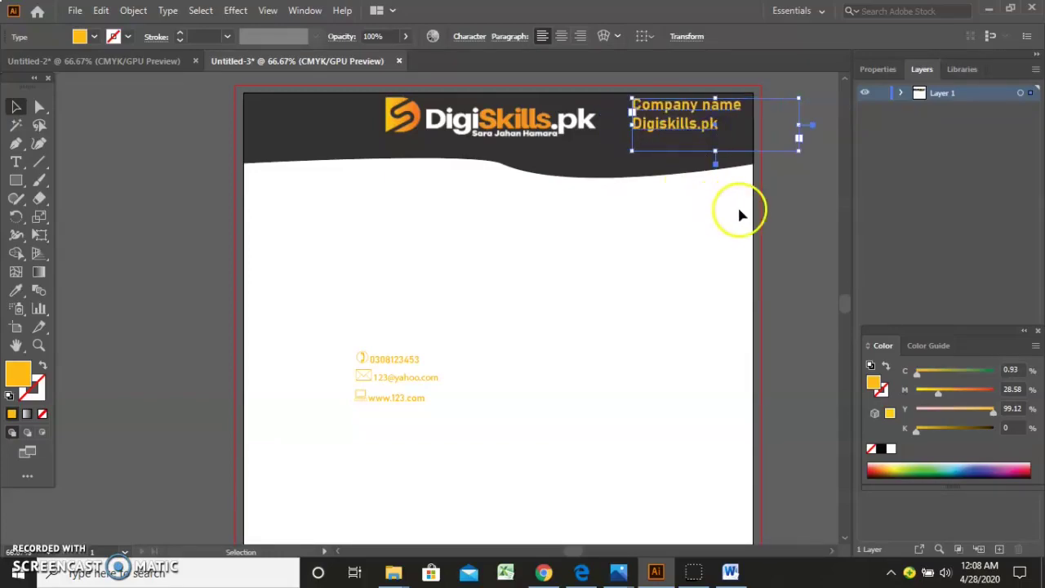
pyautogui.click(800, 262)
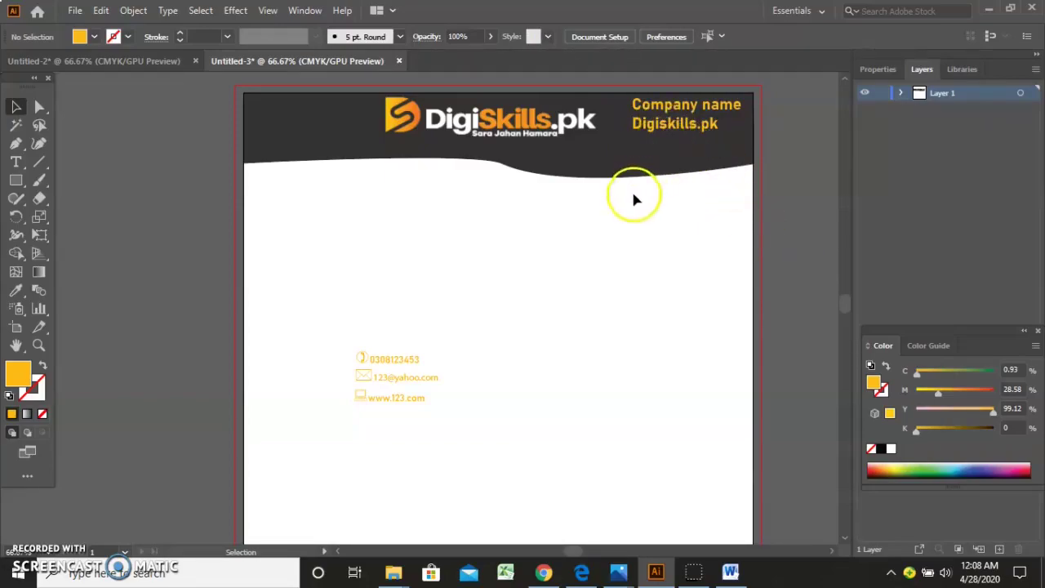
pyautogui.scroll(-2, 491, 278)
pyautogui.scroll(-2, 492, 278)
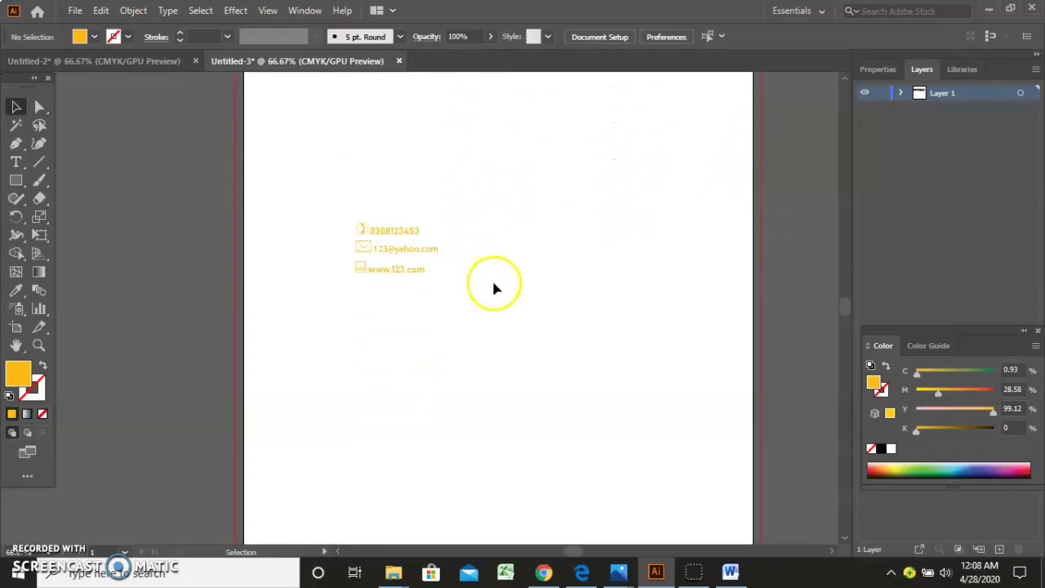
pyautogui.scroll(-2, 494, 282)
pyautogui.scroll(-2, 500, 286)
pyautogui.scroll(-2, 502, 290)
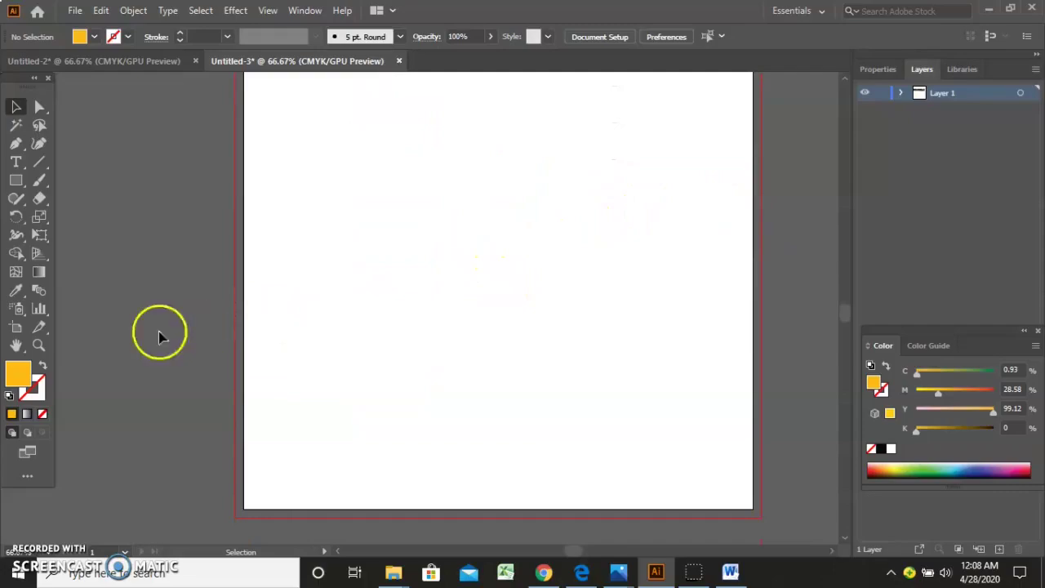
pyautogui.click(15, 180)
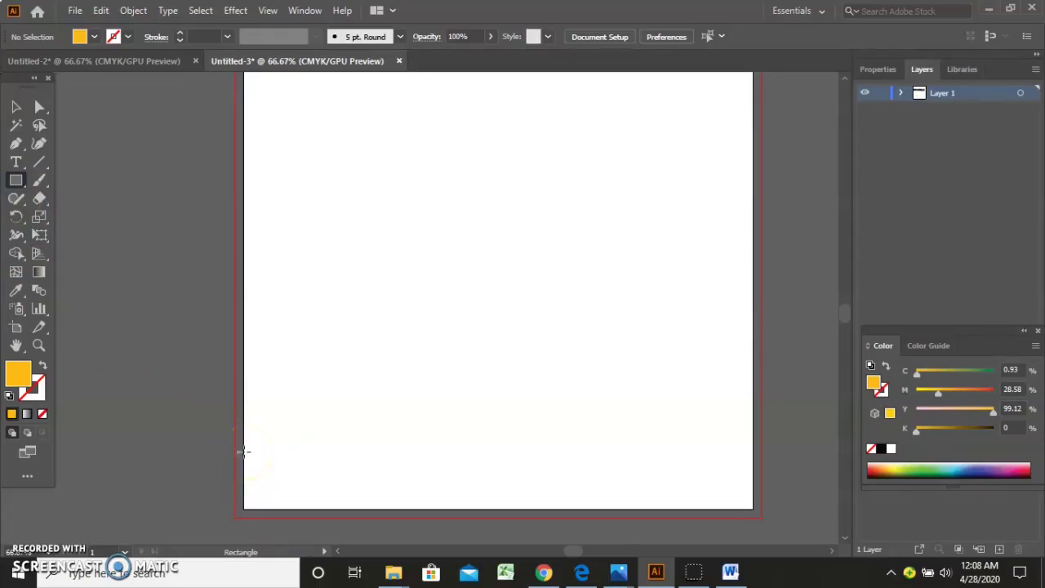
# Step: Draw a full-width orange-yellow rectangle along the artboard bottom and adjust its height
pyautogui.moveTo(262, 450)
pyautogui.mouseDown()
pyautogui.moveTo(634, 508)
pyautogui.moveTo(750, 503)
pyautogui.mouseUp()
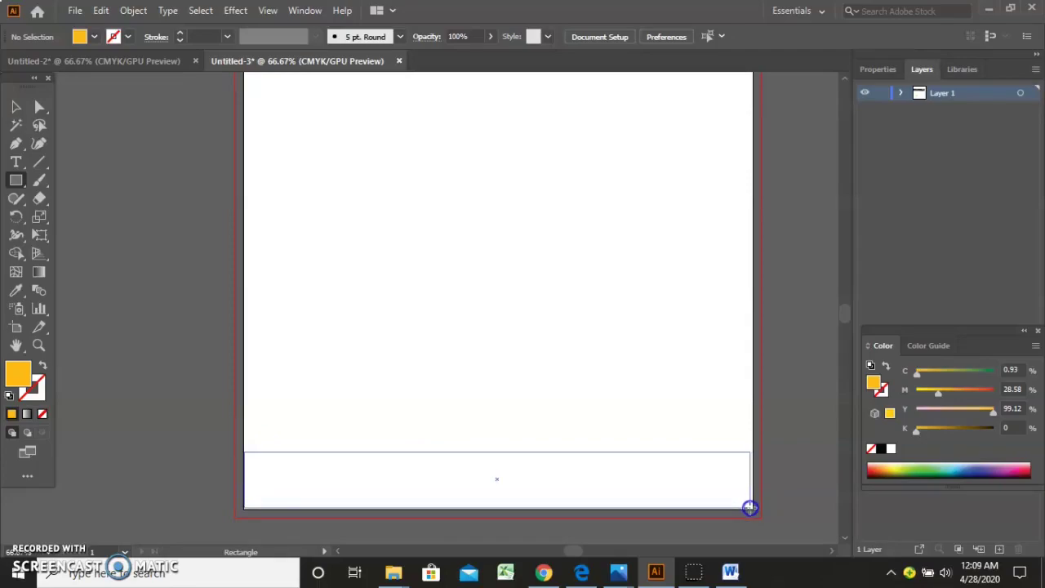
pyautogui.moveTo(751, 507); pyautogui.dragTo(752, 507)
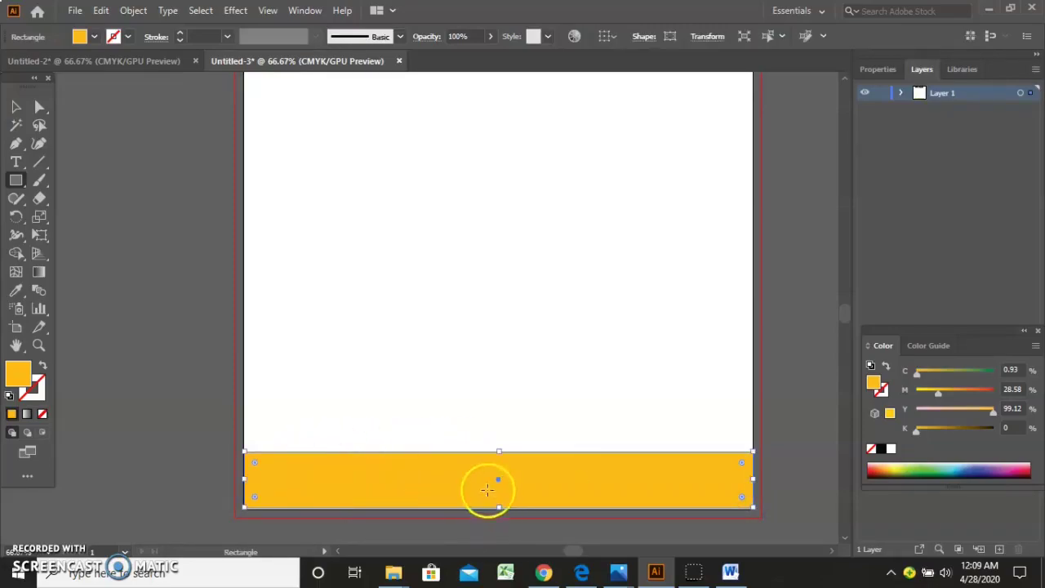
pyautogui.click(20, 110)
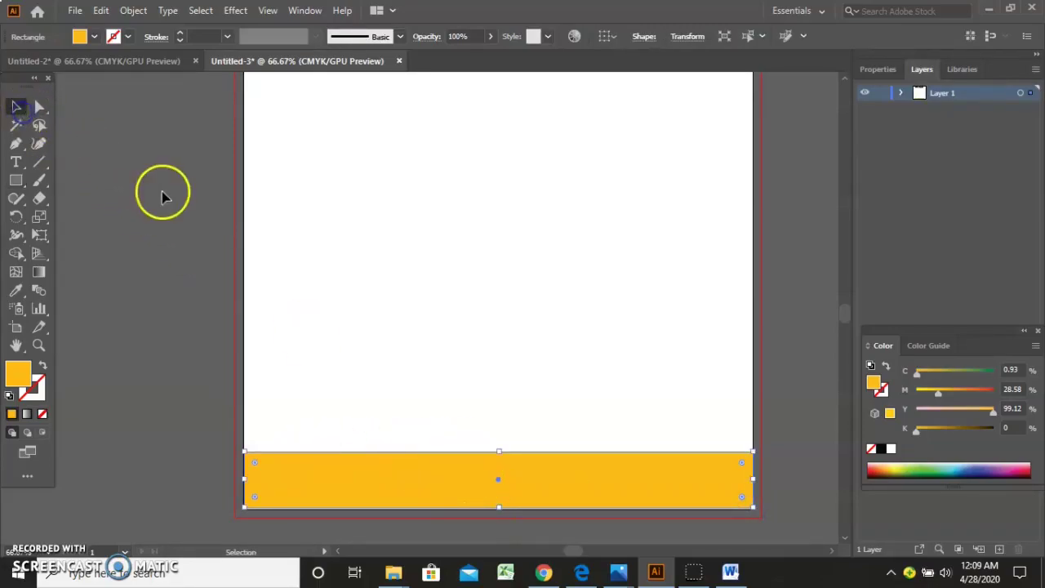
pyautogui.click(99, 271)
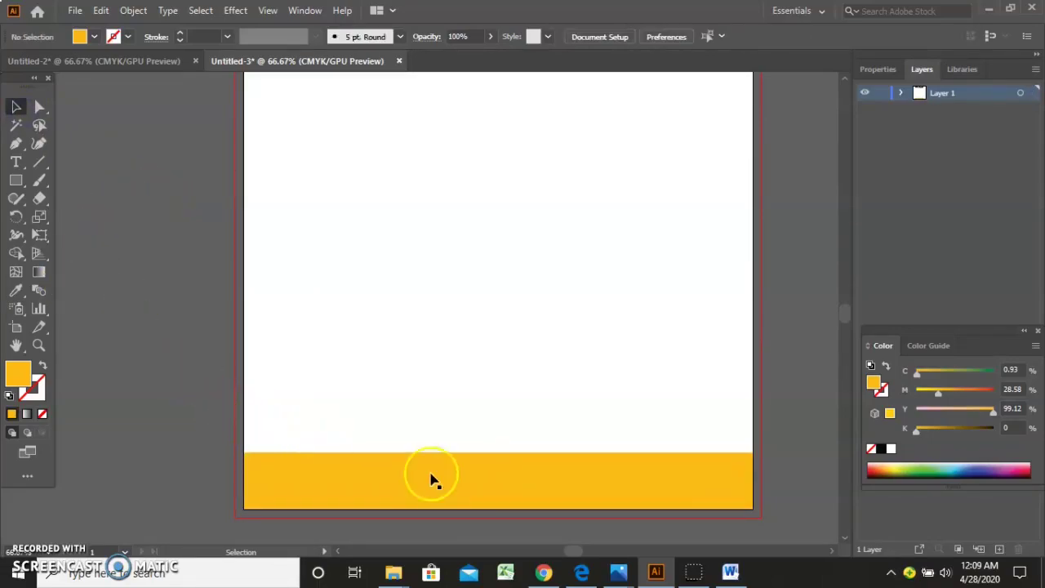
pyautogui.click(490, 497)
pyautogui.moveTo(498, 453); pyautogui.dragTo(500, 445)
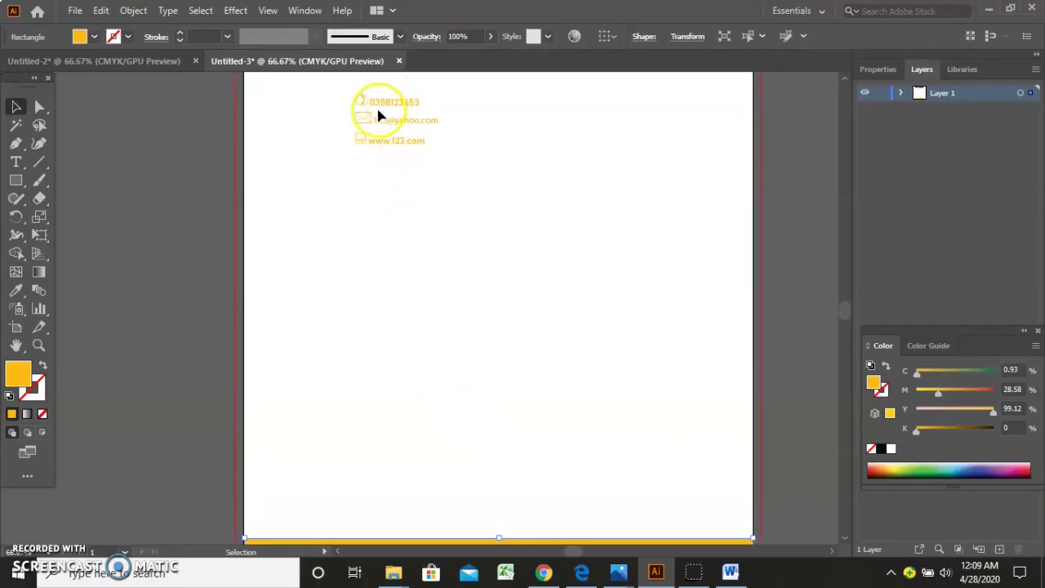
pyautogui.click(378, 115)
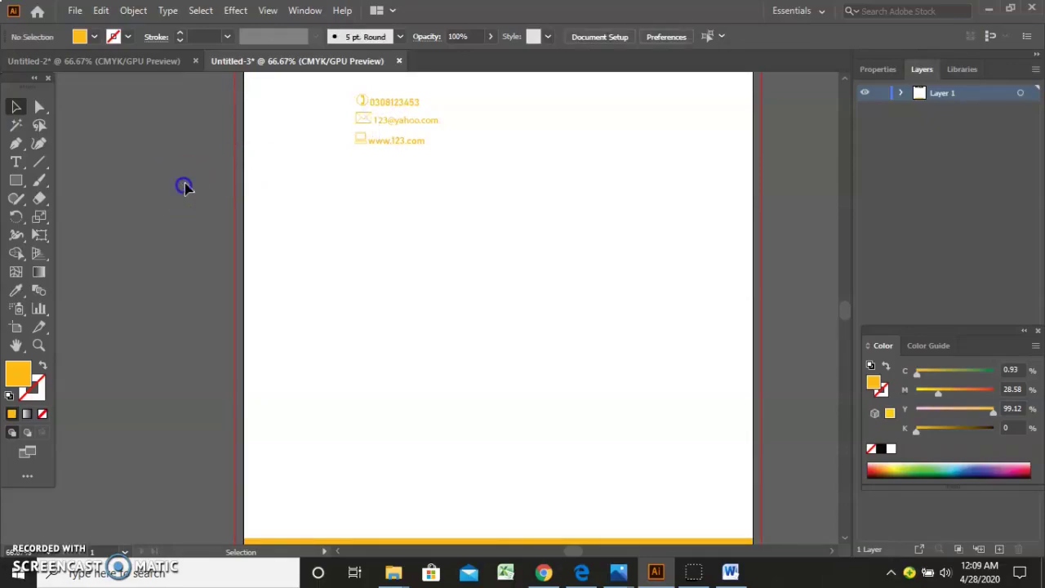
# Step: Drag the contact-line group far down toward the footer, then zoom out to the whole page
pyautogui.moveTo(380, 133); pyautogui.dragTo(384, 155)
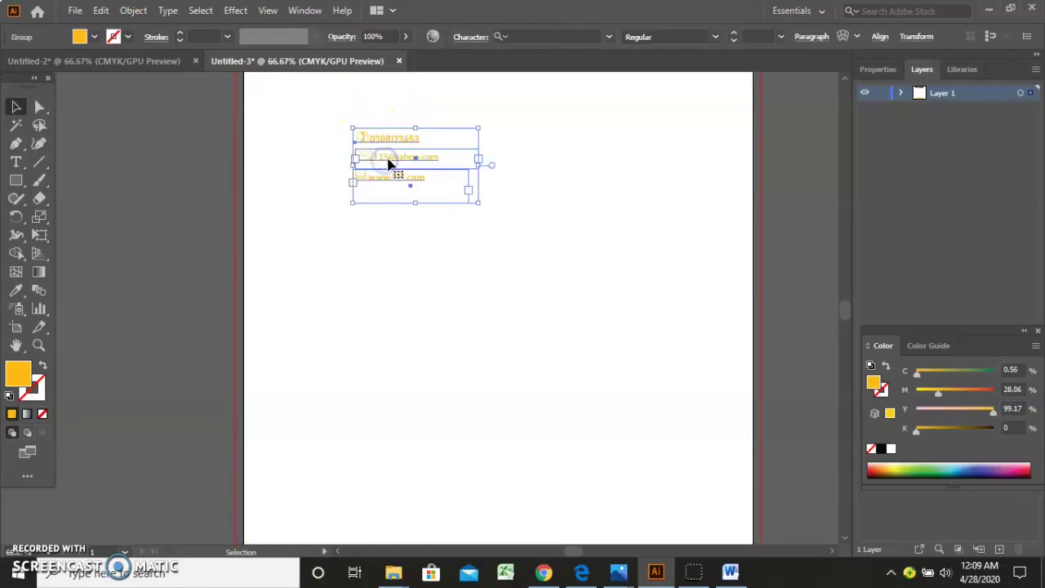
pyautogui.click(418, 164)
pyautogui.moveTo(418, 164); pyautogui.dragTo(414, 400)
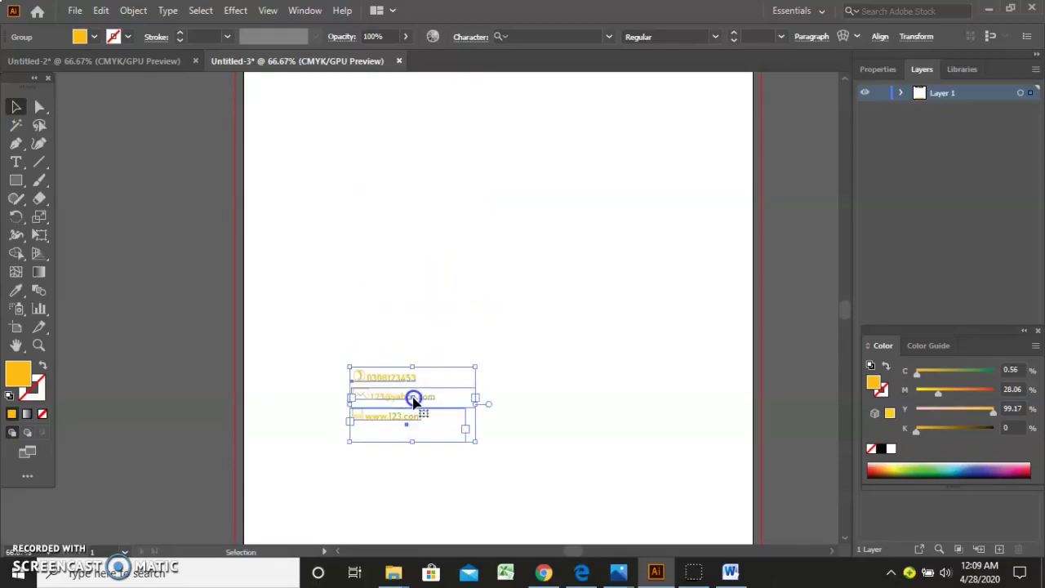
pyautogui.scroll(-5, 412, 398)
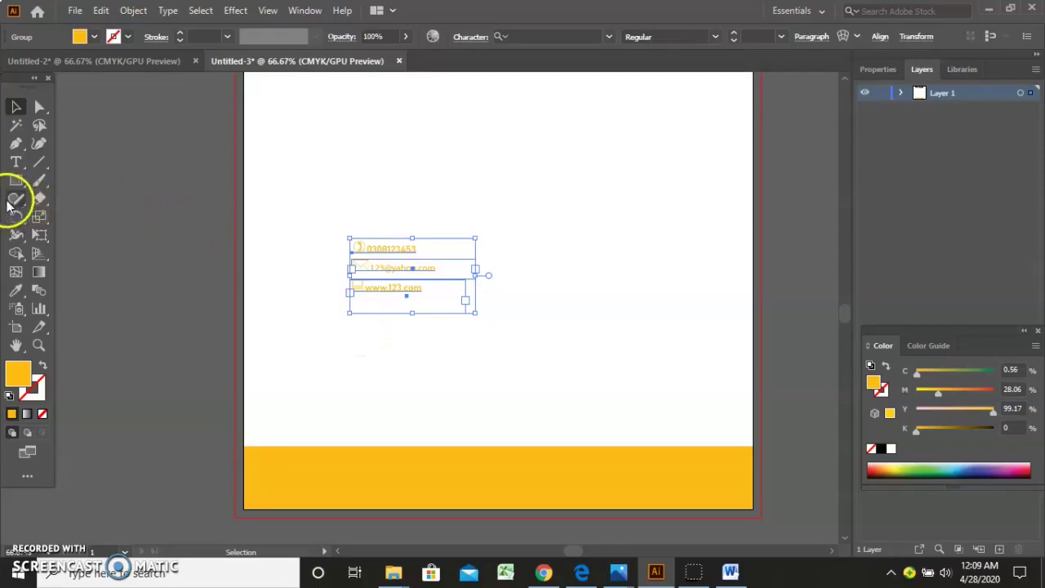
pyautogui.click(92, 279)
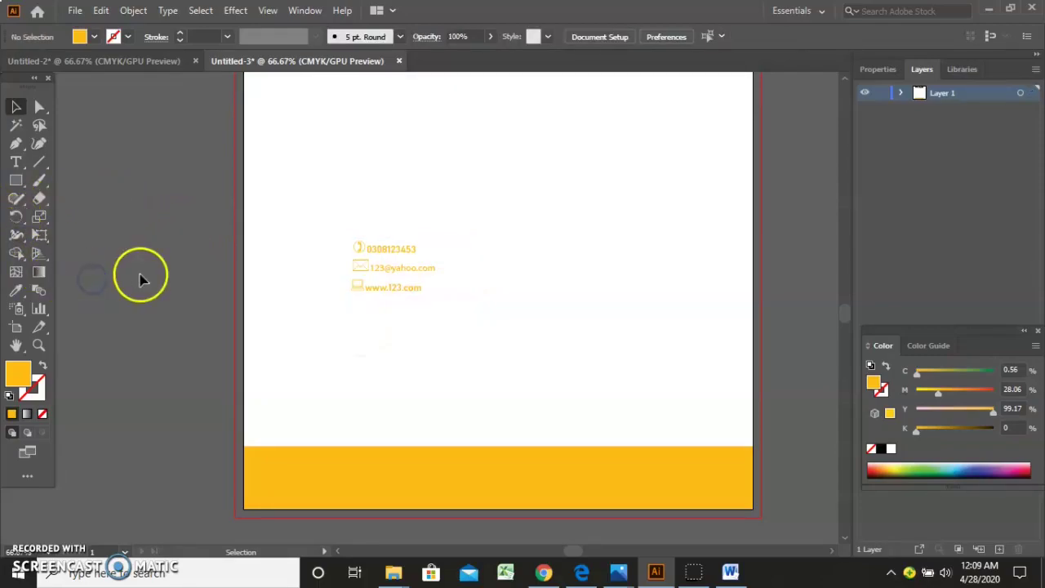
pyautogui.press('z')
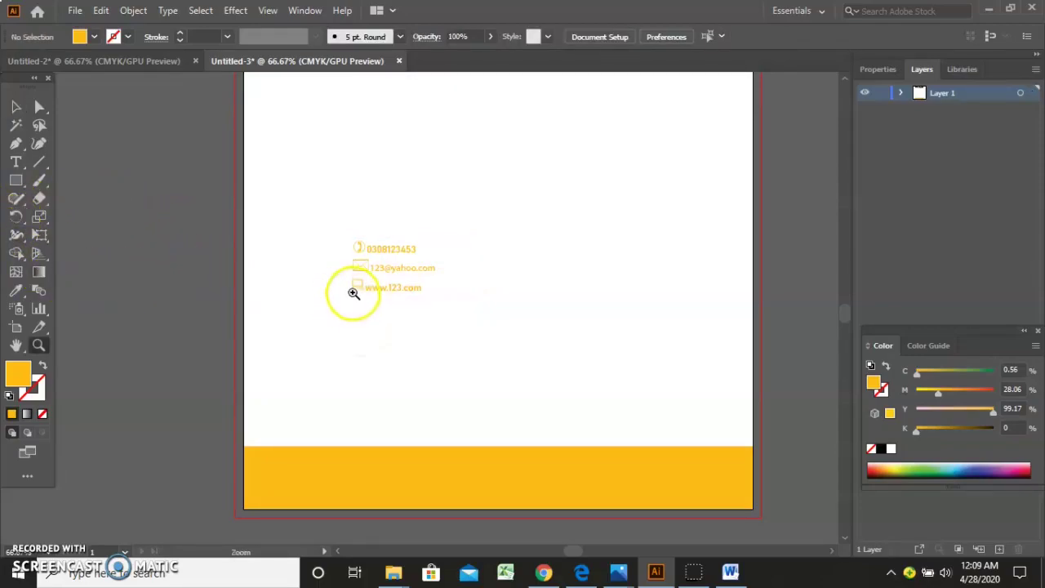
pyautogui.keyDown('alt'); pyautogui.click(390, 273); pyautogui.keyUp('alt')
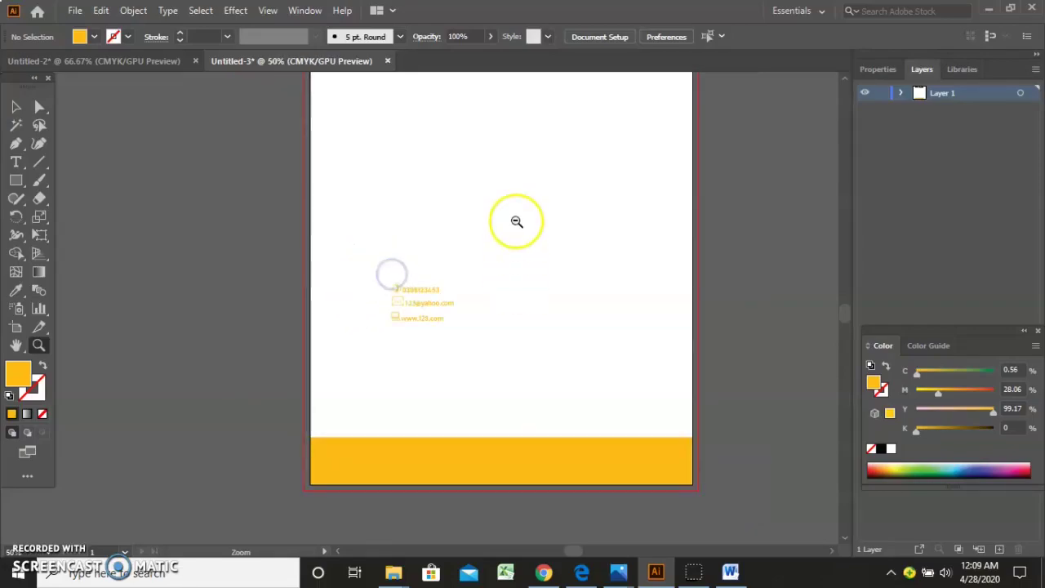
pyautogui.keyDown('alt'); pyautogui.click(518, 198); pyautogui.keyUp('alt')
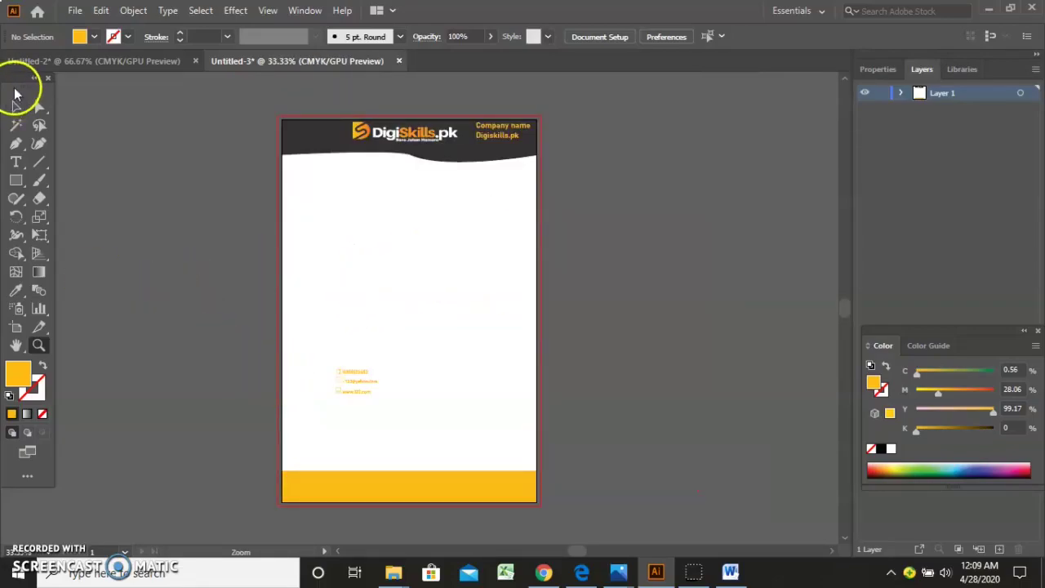
# Step: Recolour the contact-line group with the header's dark grey using the Eyedropper
pyautogui.click(16, 108)
pyautogui.click(365, 379)
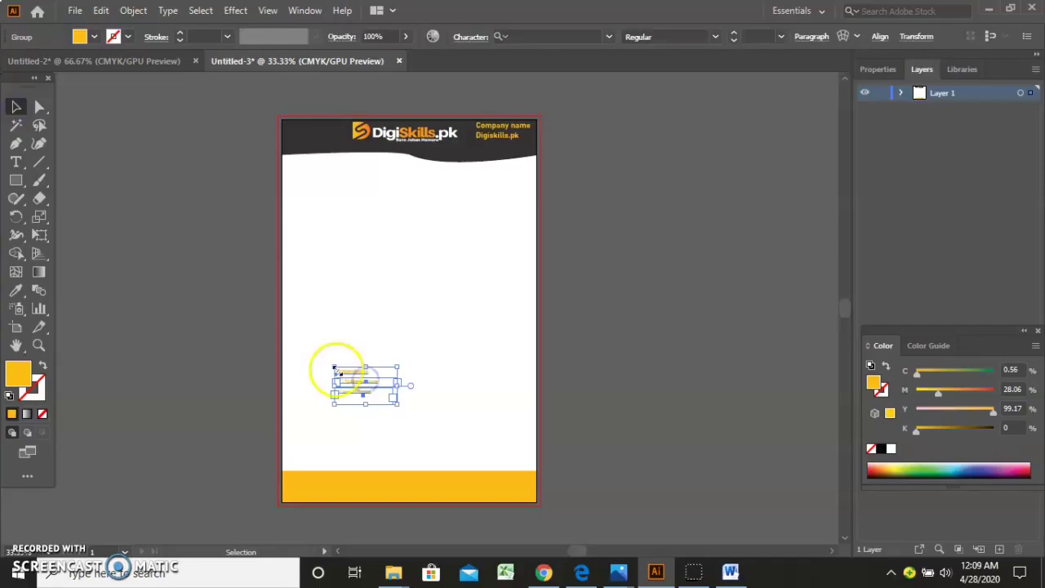
pyautogui.click(15, 290)
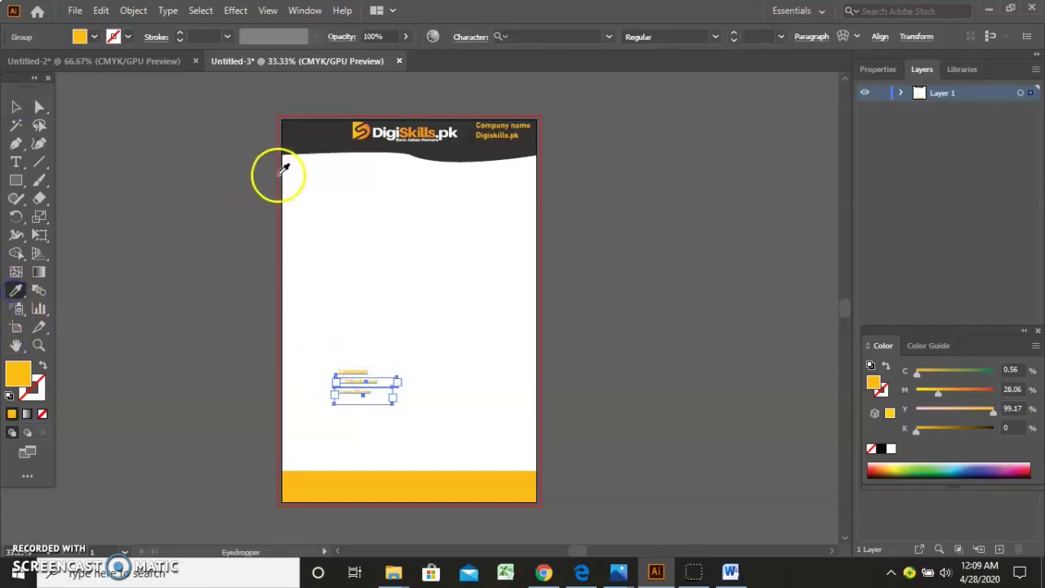
pyautogui.click(313, 140)
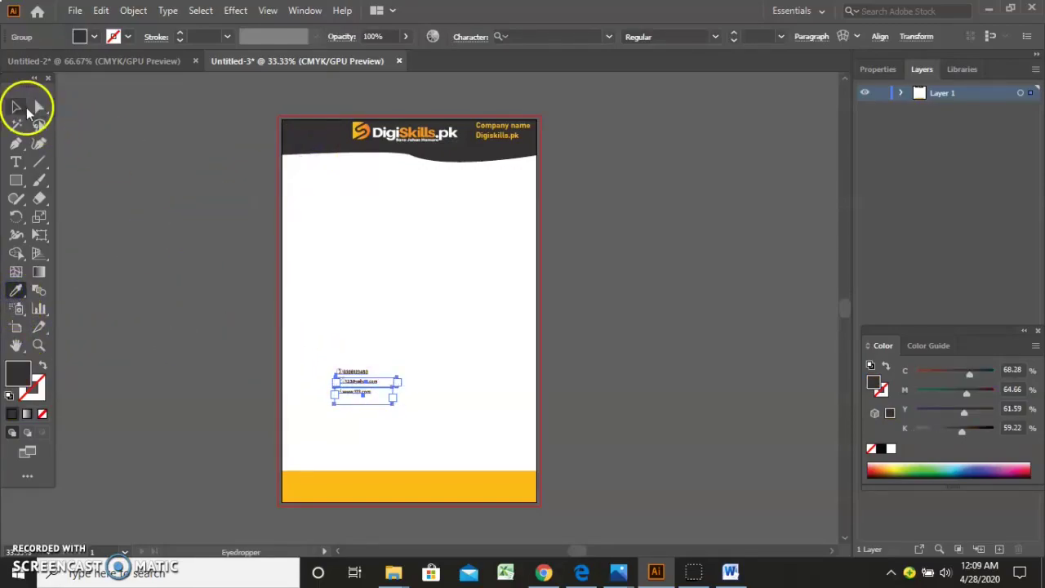
# Step: Nudge and drag the contact lines down onto the orange footer band
pyautogui.click(18, 108)
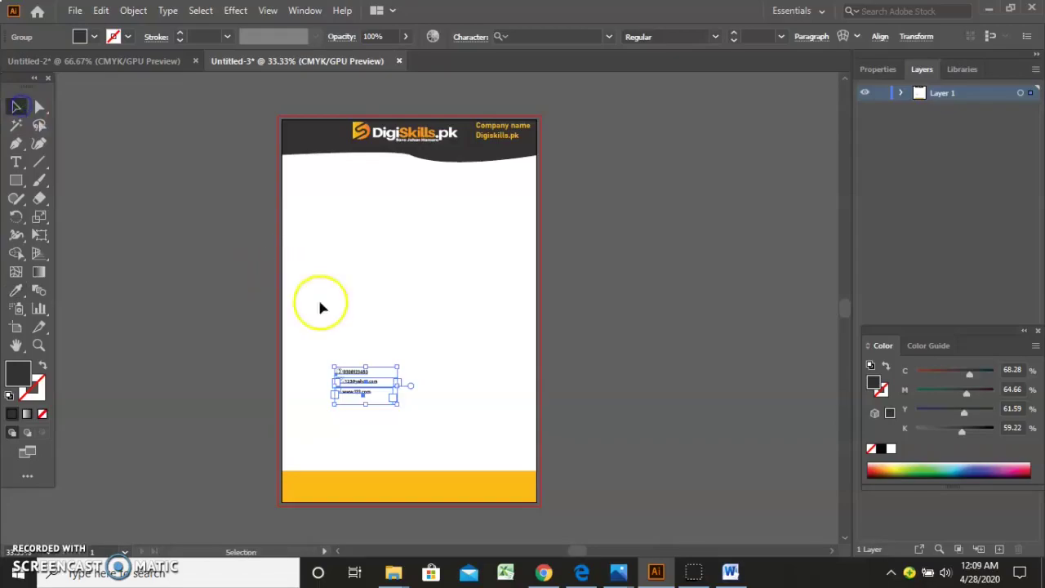
pyautogui.click(366, 383)
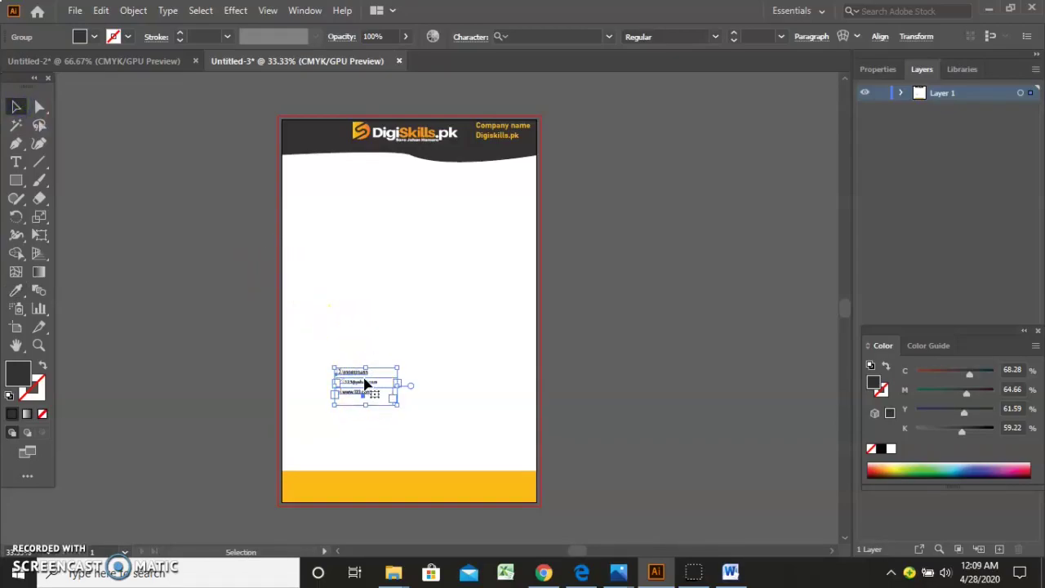
pyautogui.hotkey('shift', 'Down')
pyautogui.hotkey('shift', 'Down')
pyautogui.hotkey('shift', 'Down')
pyautogui.hotkey('shift', 'Down')
pyautogui.hotkey('shift', 'Down')
pyautogui.hotkey('shift', 'Down')
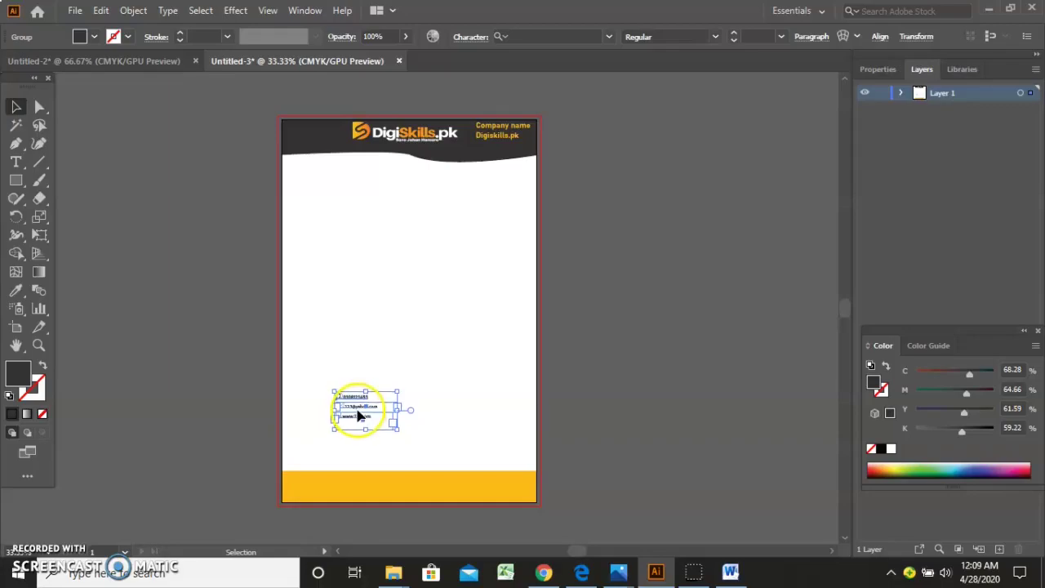
pyautogui.hotkey('shift', 'Down')
pyautogui.hotkey('shift', 'Down')
pyautogui.hotkey('shift', 'Down')
pyautogui.hotkey('shift', 'Down')
pyautogui.hotkey('shift', 'Down')
pyautogui.hotkey('shift', 'Down')
pyautogui.hotkey('shift', 'Down')
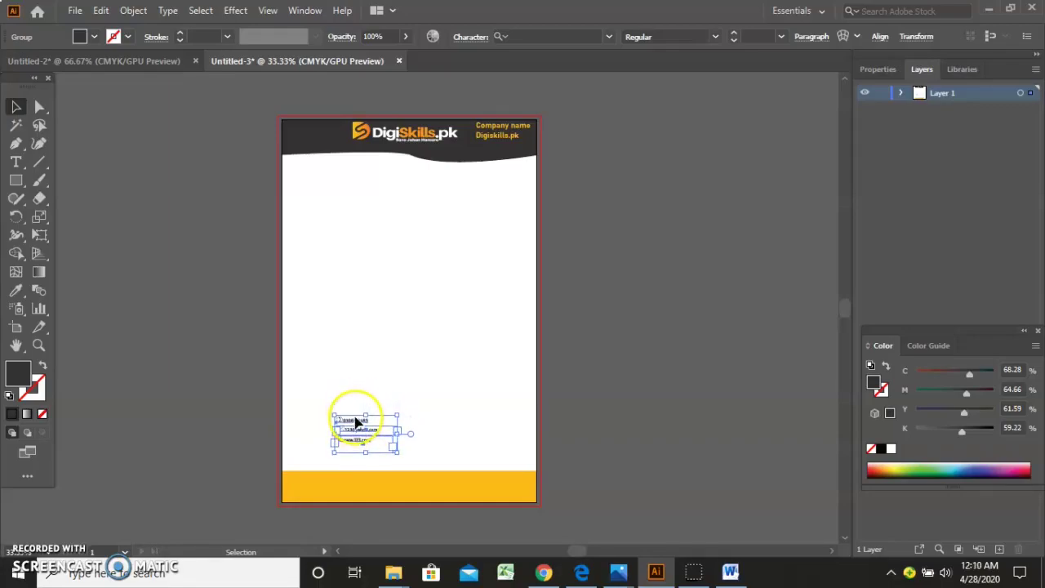
pyautogui.hotkey('shift', 'Down')
pyautogui.hotkey('shift', 'Down')
pyautogui.moveTo(359, 431)
pyautogui.mouseDown()
pyautogui.moveTo(351, 447)
pyautogui.moveTo(345, 442)
pyautogui.mouseUp()
pyautogui.hotkey('shift', 'Down')
pyautogui.hotkey('shift', 'Down')
pyautogui.hotkey('shift', 'Down')
pyautogui.hotkey('shift', 'Down')
pyautogui.hotkey('shift', 'Down')
pyautogui.hotkey('shift', 'Down')
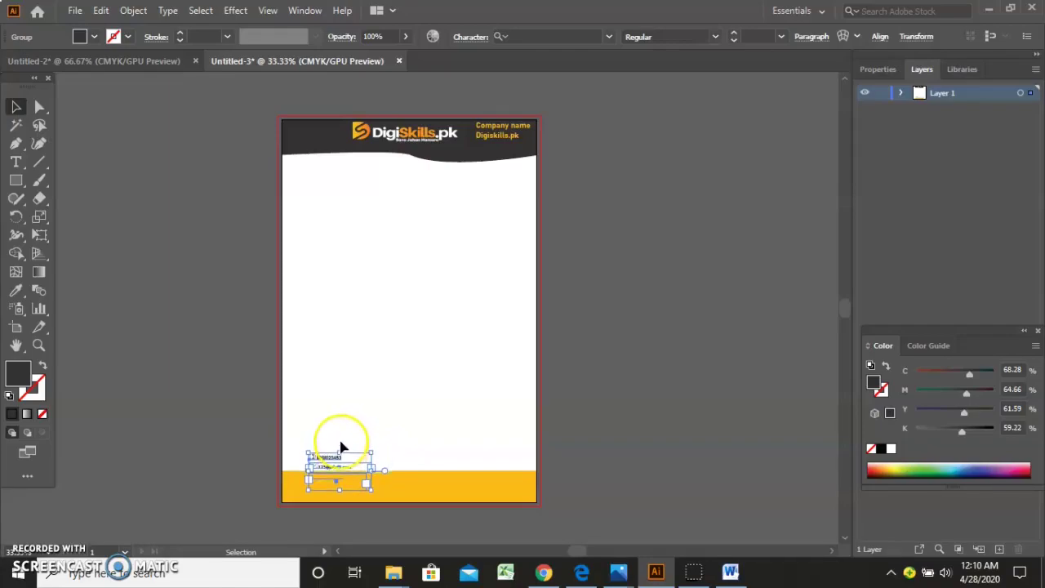
pyautogui.hotkey('shift', 'Down')
pyautogui.hotkey('shift', 'Down')
pyautogui.hotkey('shift', 'Down')
pyautogui.hotkey('shift', 'Down')
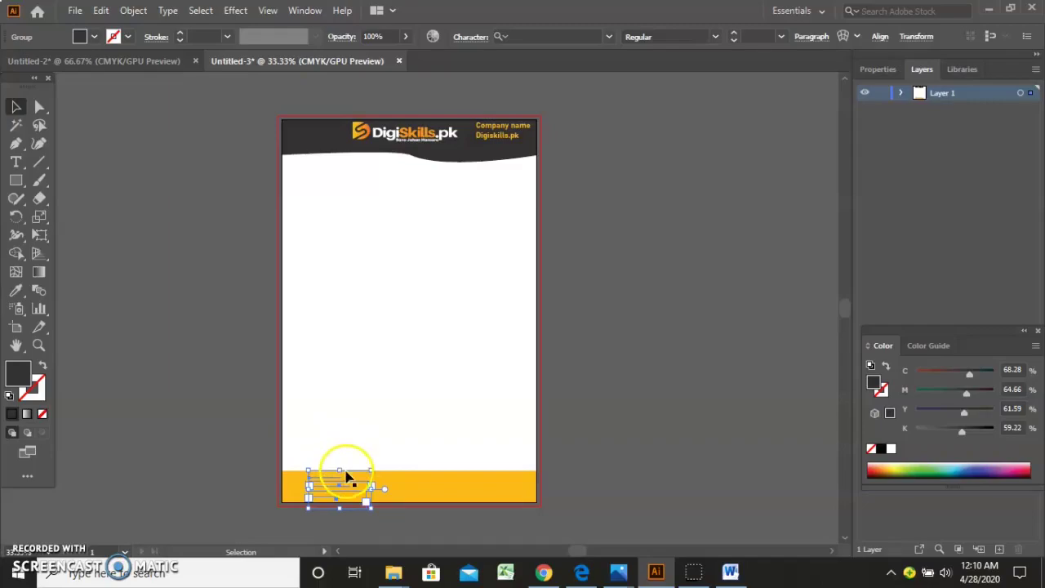
pyautogui.moveTo(345, 478); pyautogui.dragTo(342, 488)
# Step: Bring the contact text in front of the footer and shift it toward the bottom-left
pyautogui.rightClick(341, 487)
pyautogui.moveTo(386, 386)
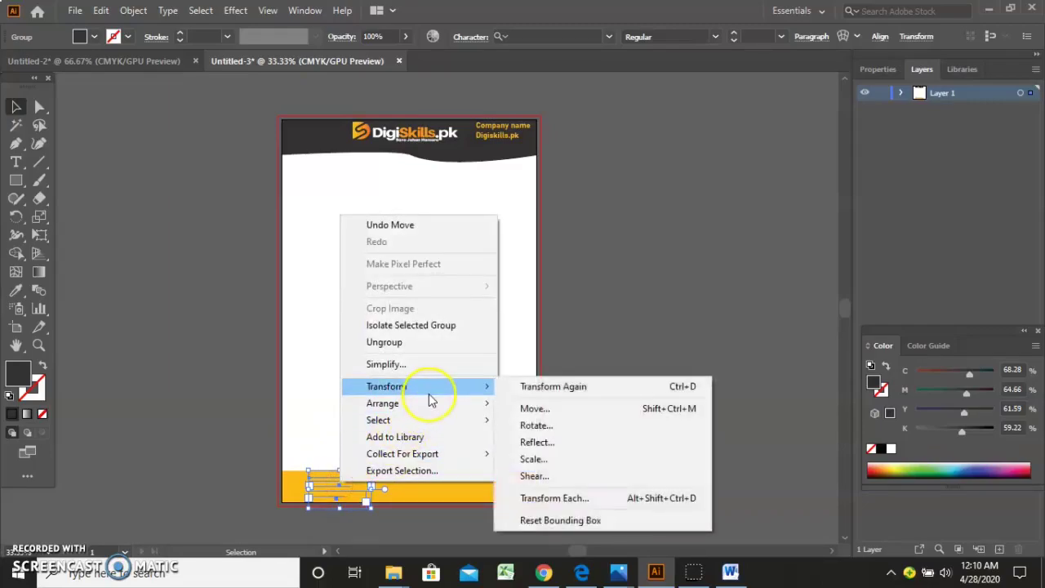
pyautogui.click(526, 404)
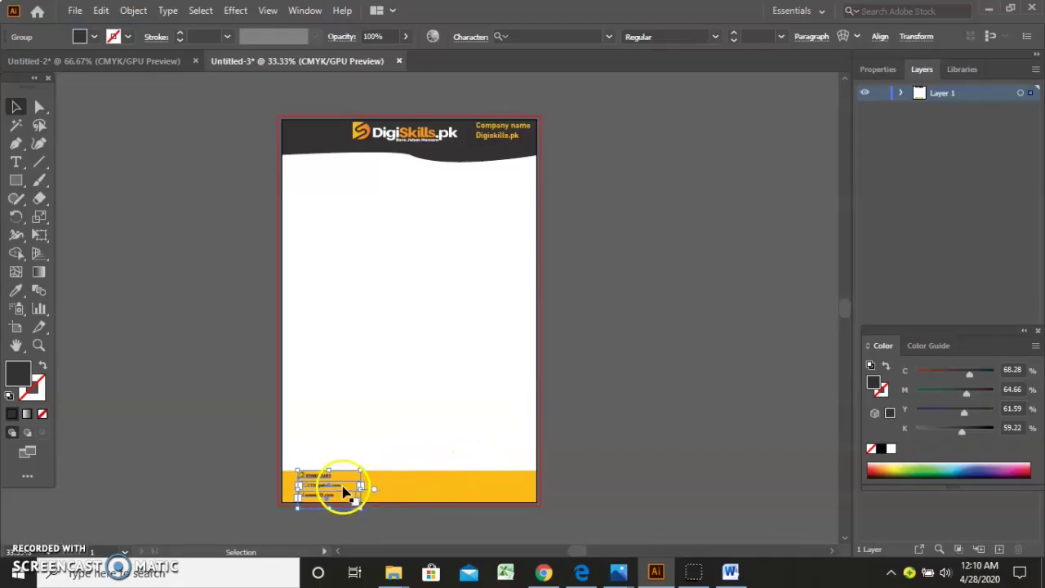
pyautogui.moveTo(323, 478); pyautogui.dragTo(306, 478)
pyautogui.click(235, 444)
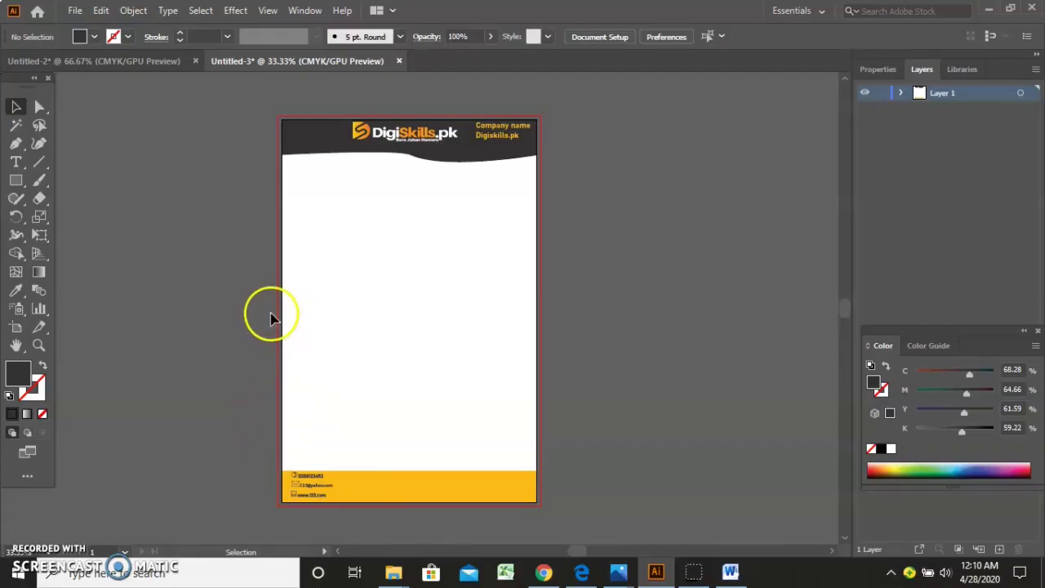
pyautogui.scroll(1, 271, 314)
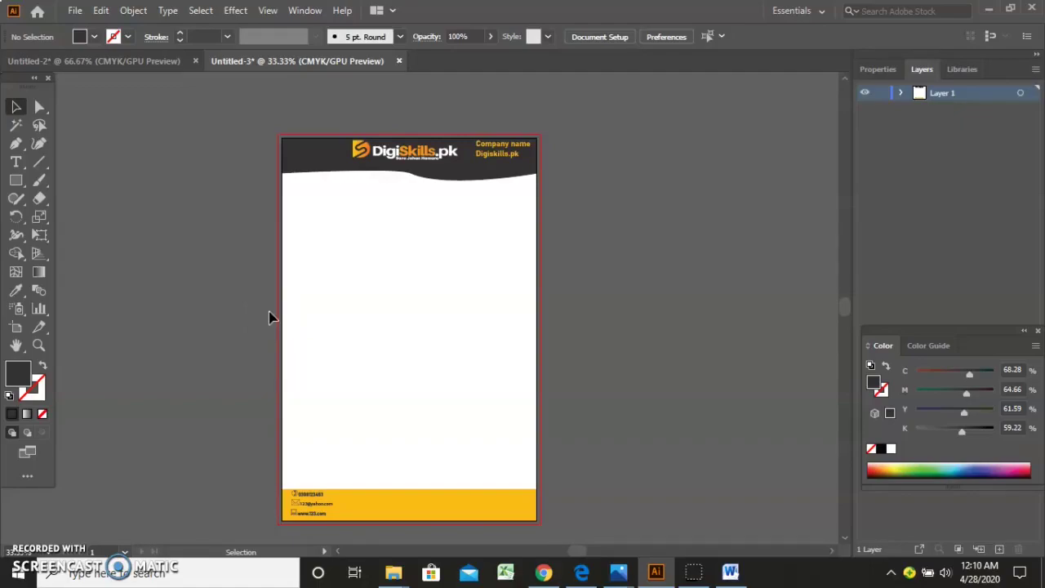
# Step: Paste the Illustrator letterhead screenshot into Word beneath the Layer panel image
pyautogui.click(729, 571)
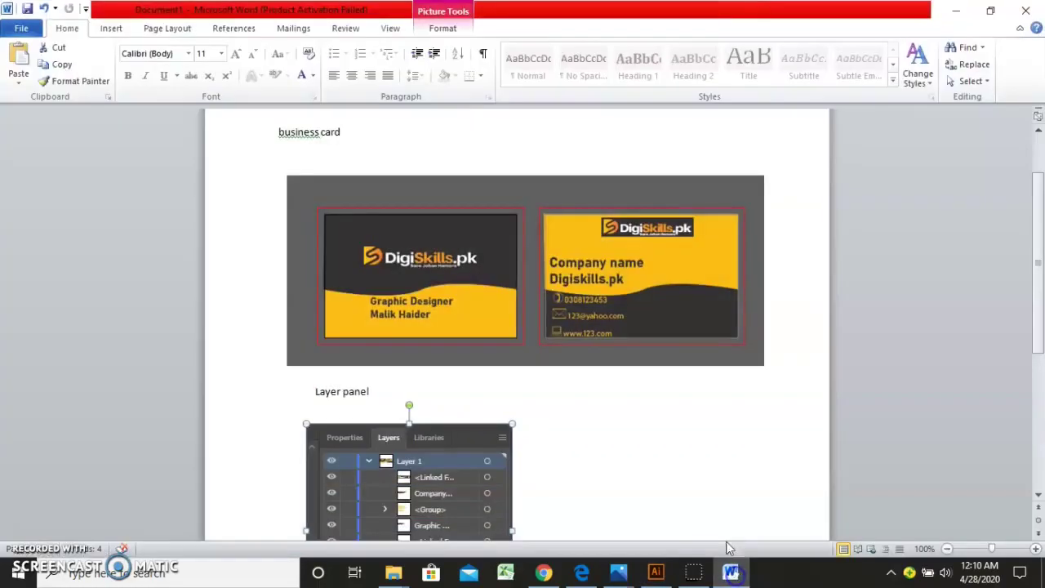
pyautogui.scroll(-3, 674, 472)
pyautogui.scroll(-3, 593, 478)
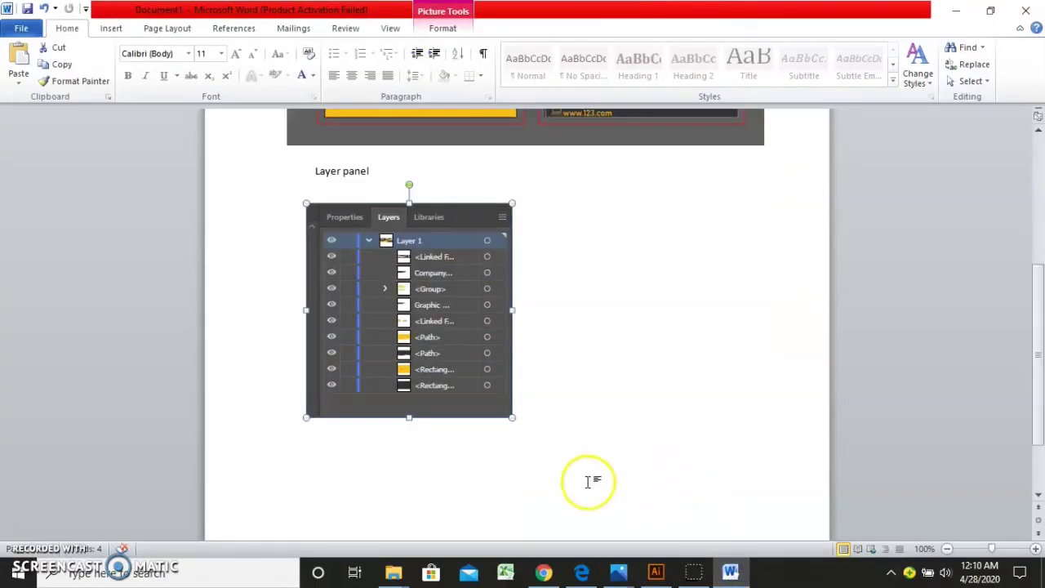
pyautogui.click(354, 459)
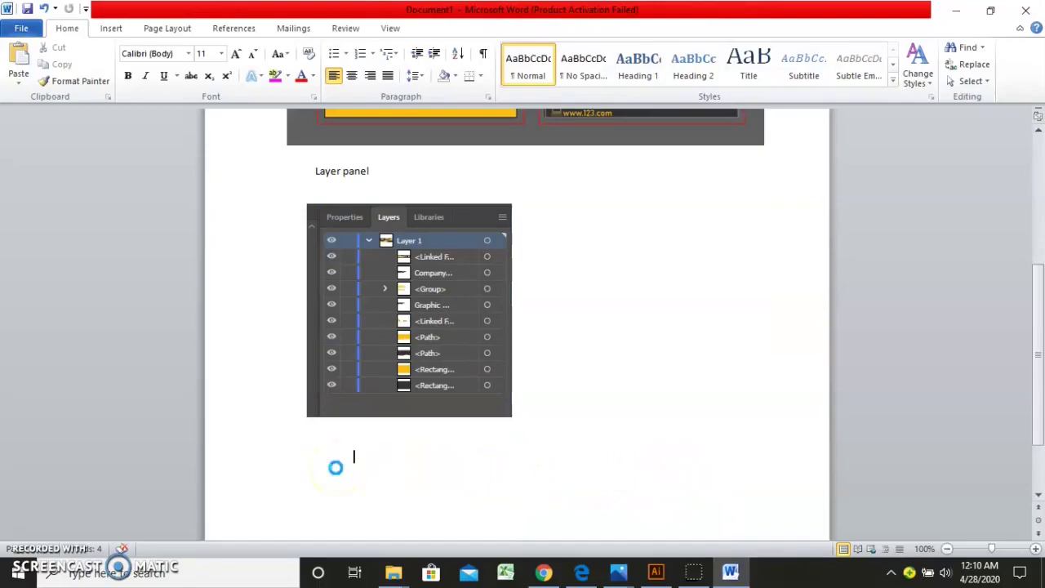
pyautogui.hotkey('ctrl', 'v')
pyautogui.scroll(-1, 373, 466)
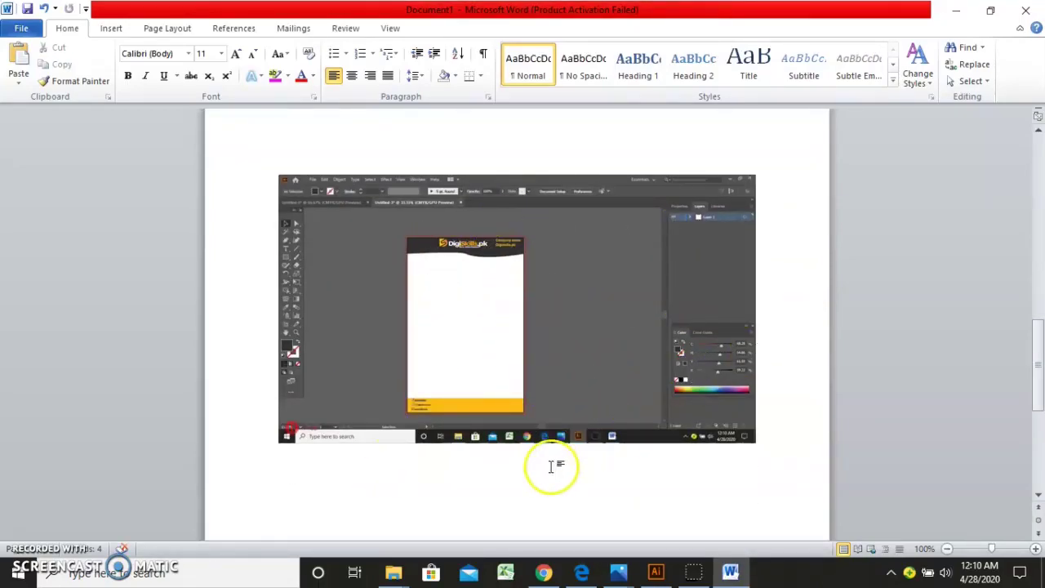
pyautogui.click(655, 571)
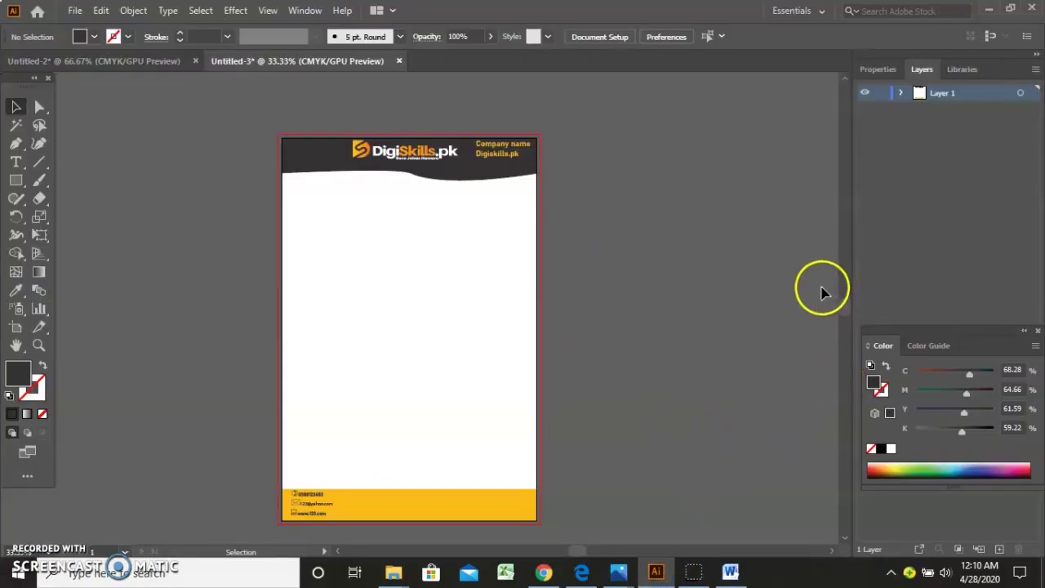
# Step: Expand Layer 1 to list the letterhead's group, rectangle, company text, linked file and path
pyautogui.click(901, 93)
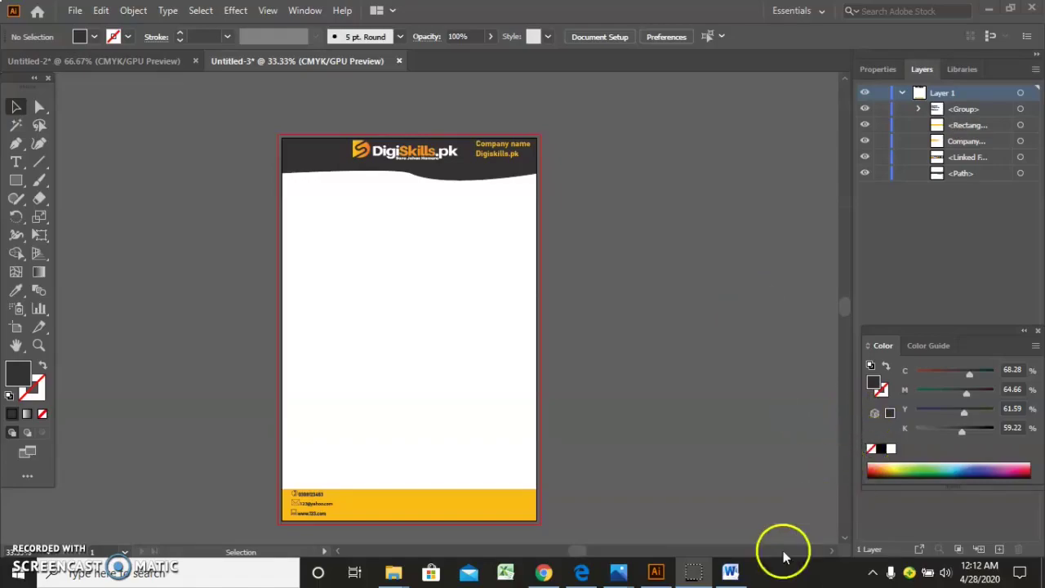
pyautogui.click(730, 571)
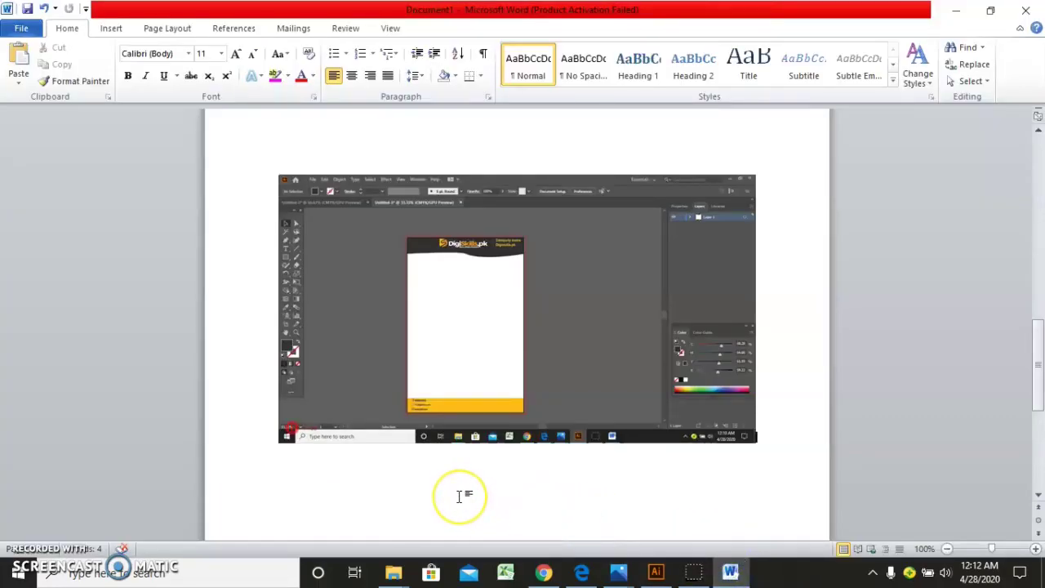
# Step: Paste the expanded-layers screenshot into Word below the first and scroll to check it
pyautogui.hotkey('ctrl', 'v')
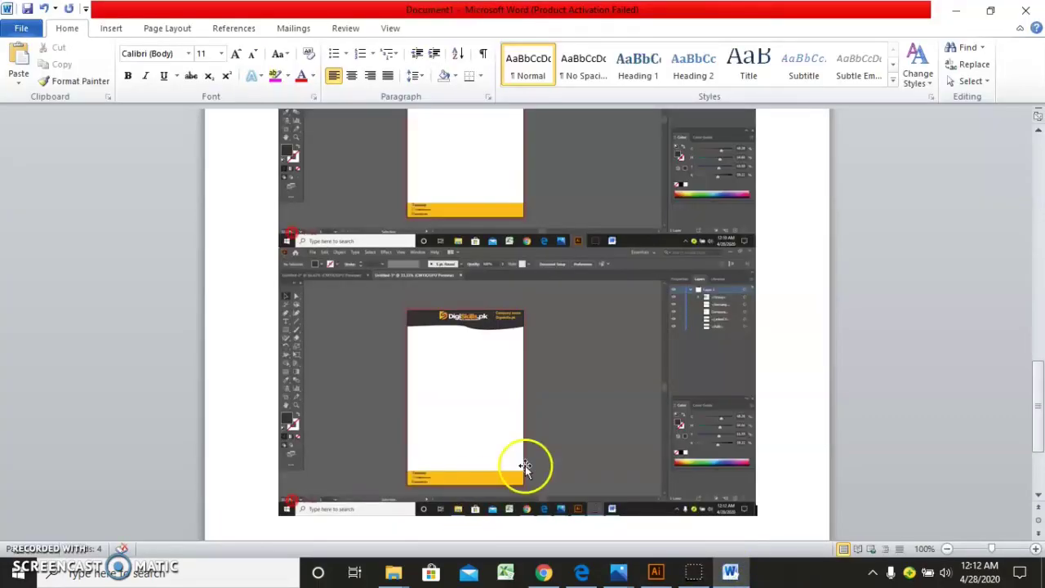
pyautogui.scroll(1, 755, 350)
pyautogui.scroll(2, 758, 358)
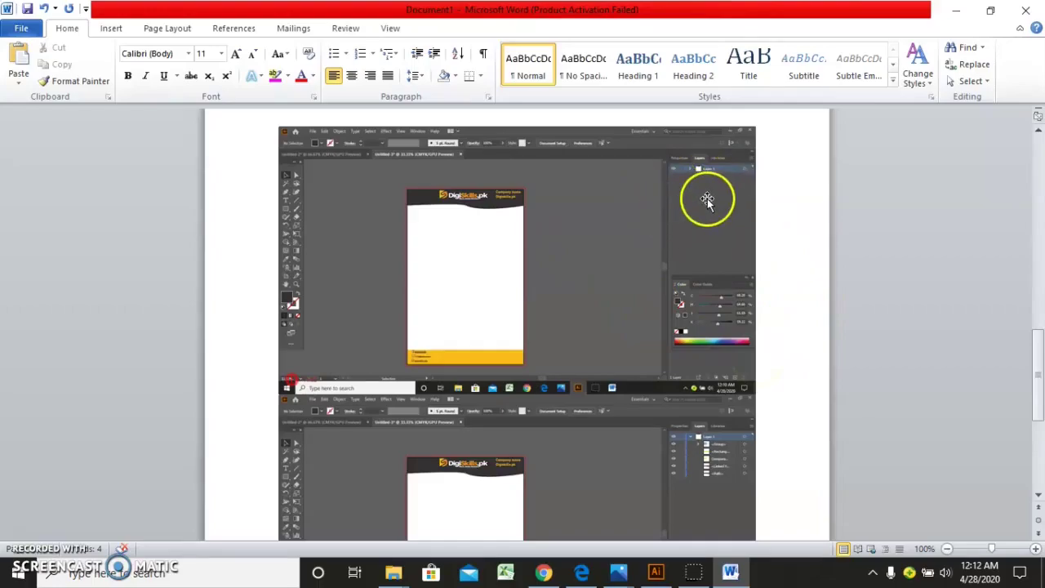
pyautogui.scroll(-2, 704, 392)
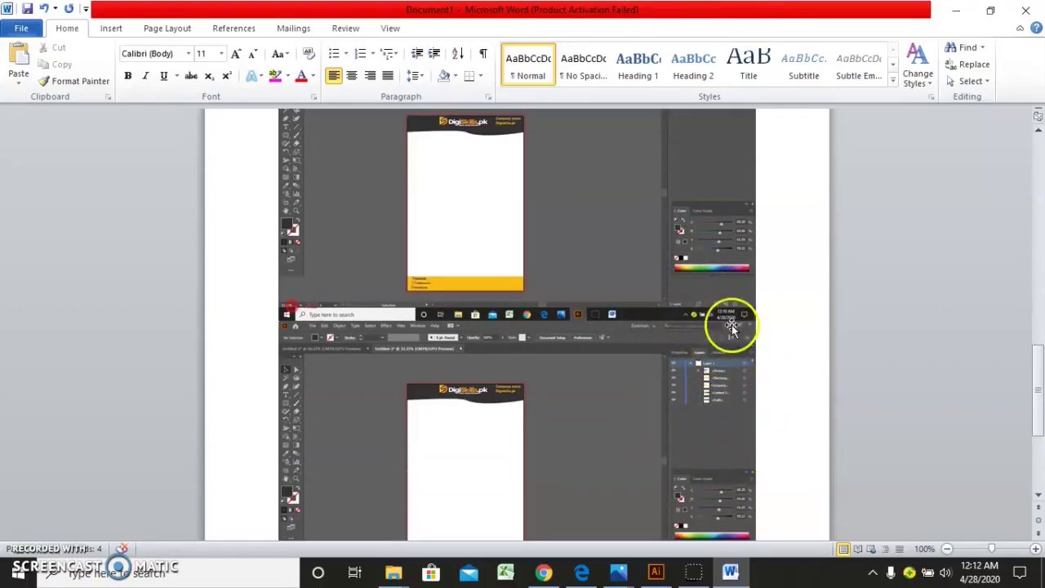
pyautogui.scroll(1, 713, 396)
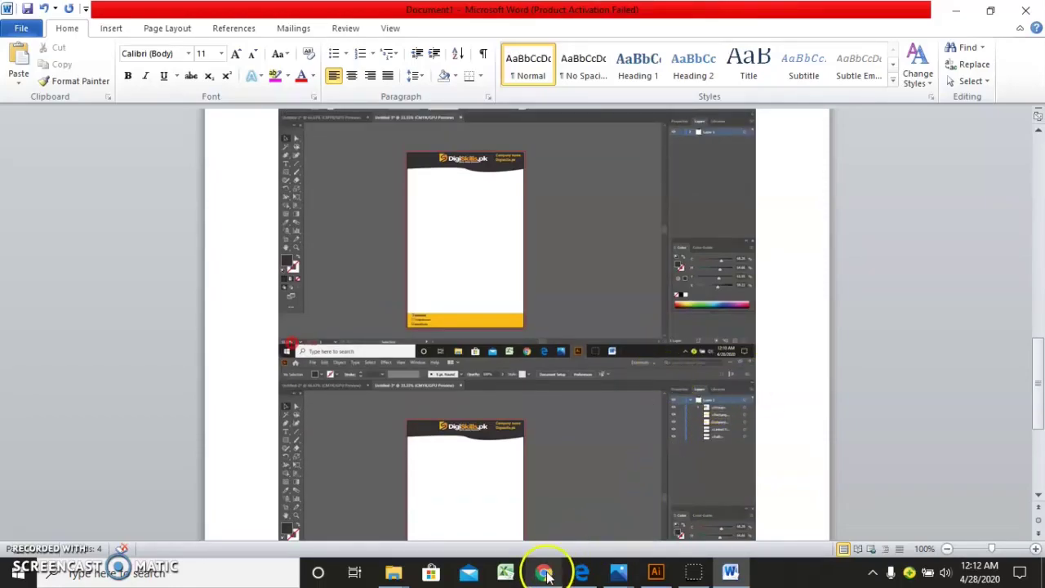
pyautogui.click(652, 573)
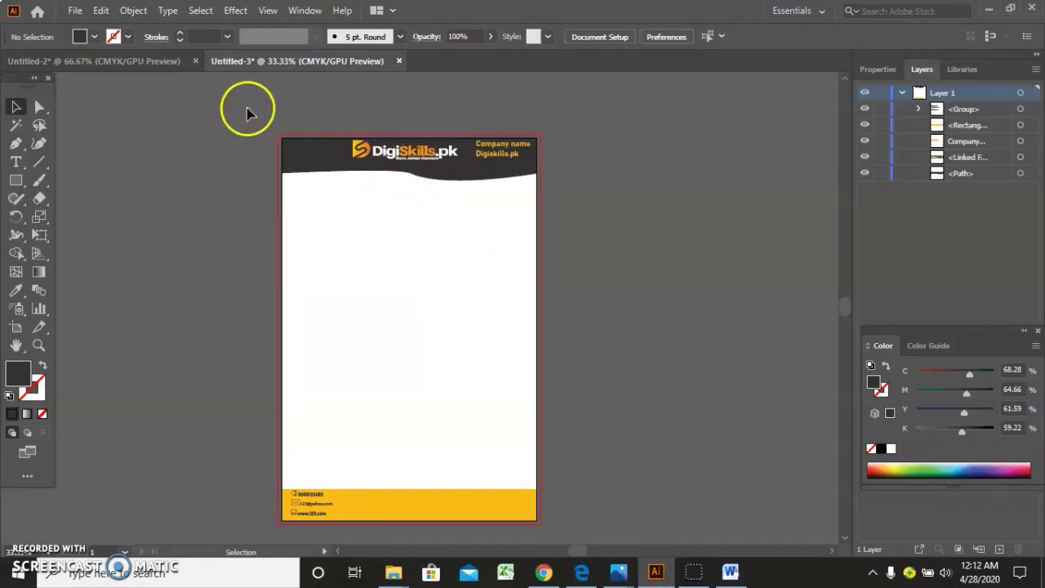
pyautogui.click(140, 60)
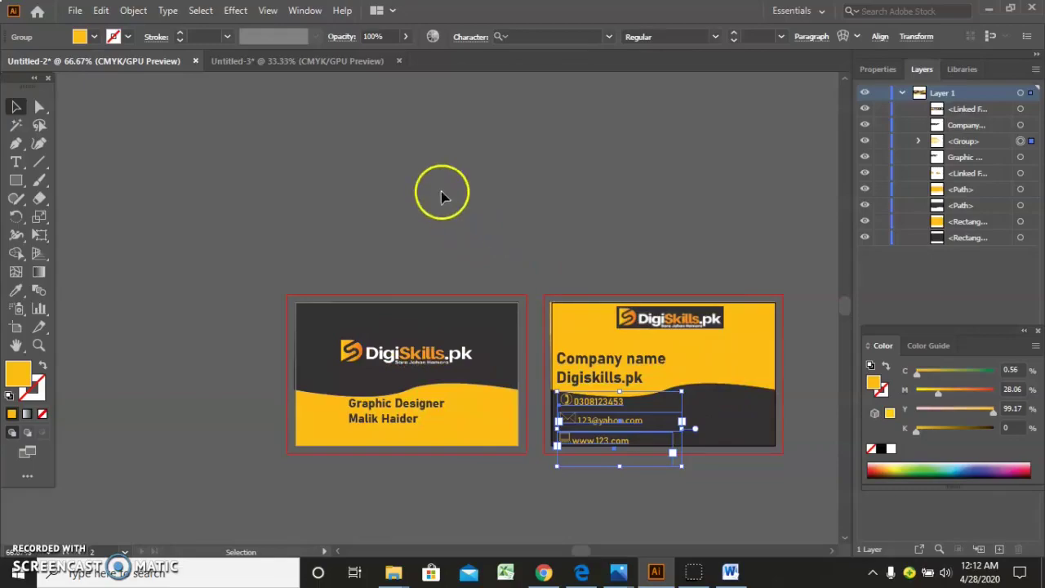
pyautogui.click(321, 63)
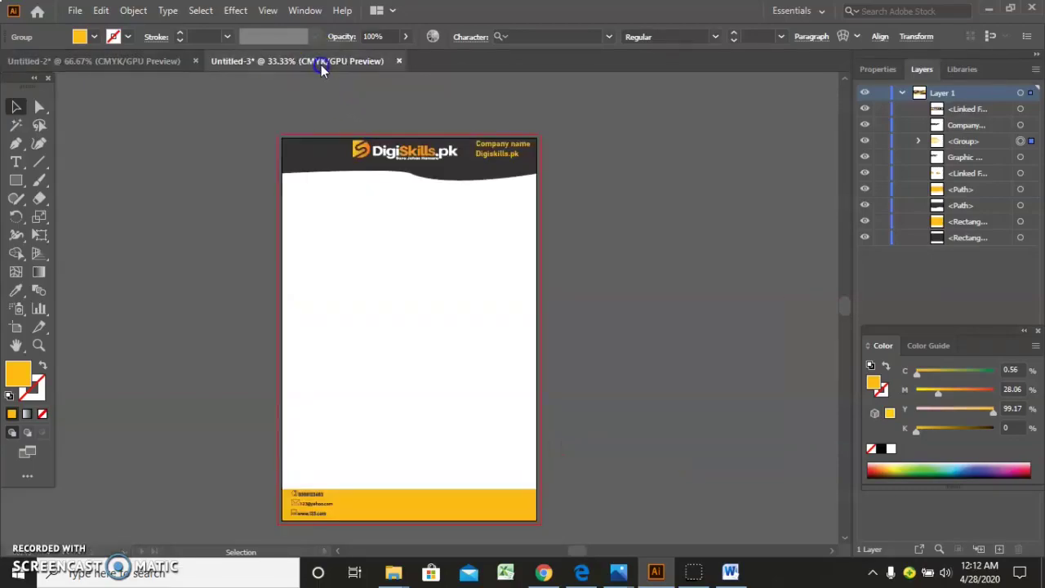
pyautogui.click(409, 175)
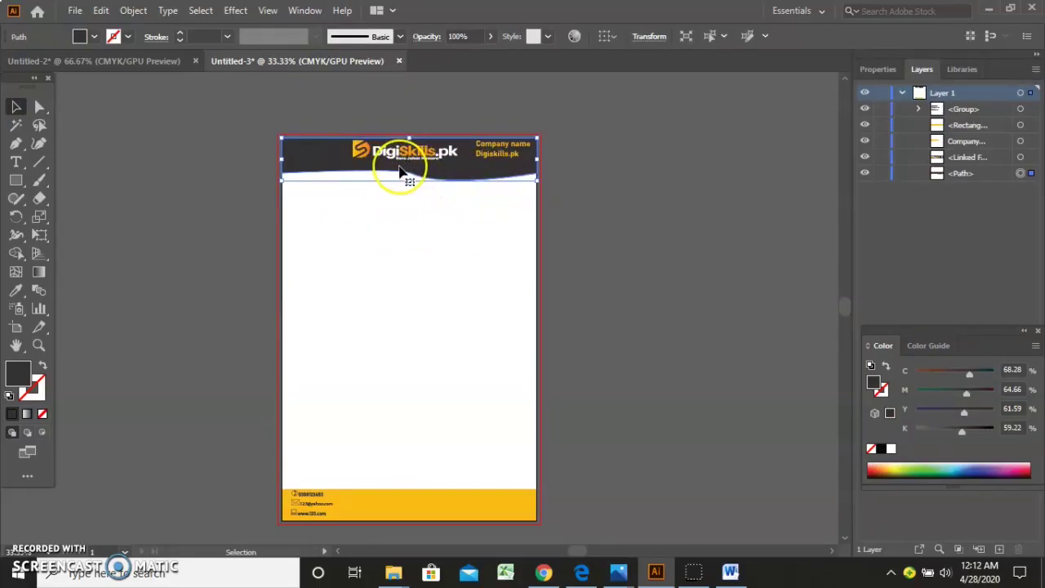
# Step: Move the header wave's middle anchors with Direct Selection to flatten its bottom edge
pyautogui.click(376, 184)
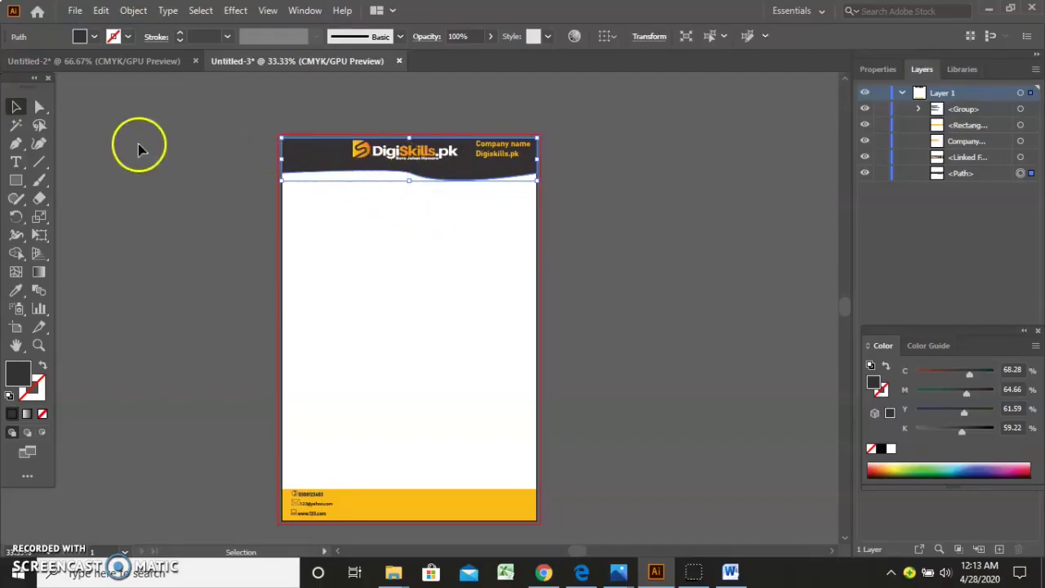
pyautogui.click(43, 111)
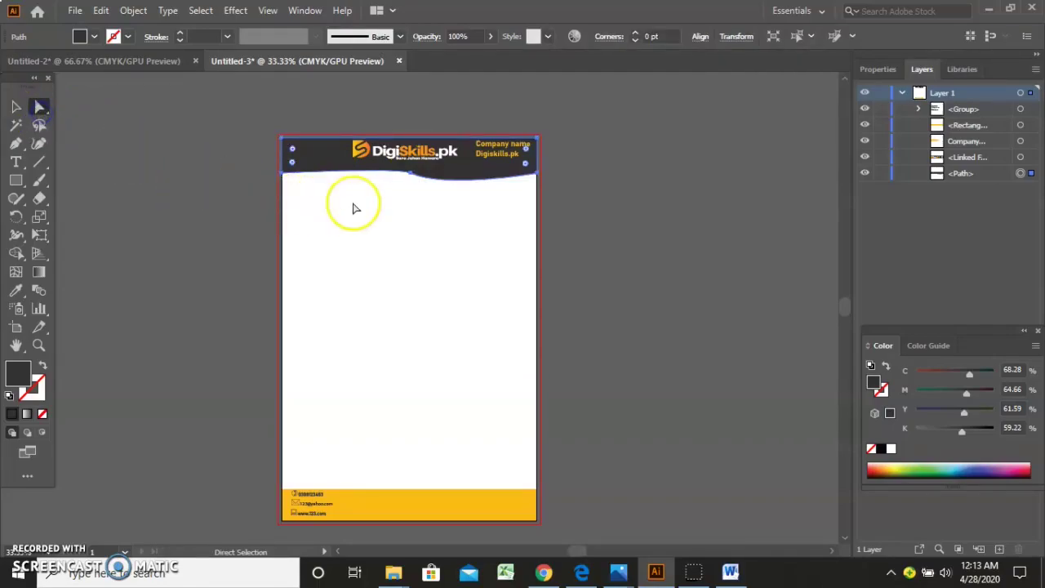
pyautogui.click(412, 176)
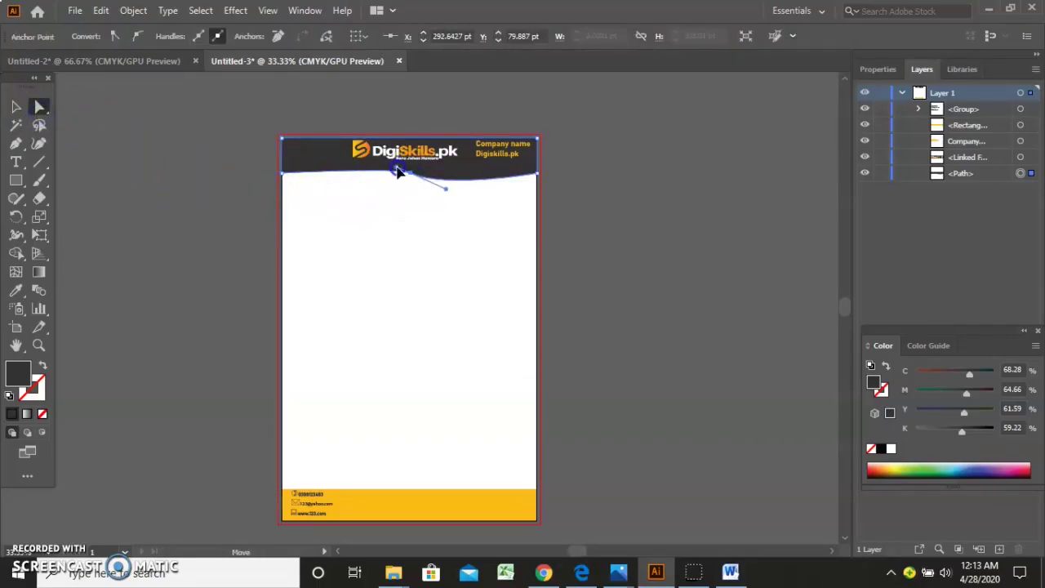
pyautogui.moveTo(397, 175); pyautogui.dragTo(396, 177)
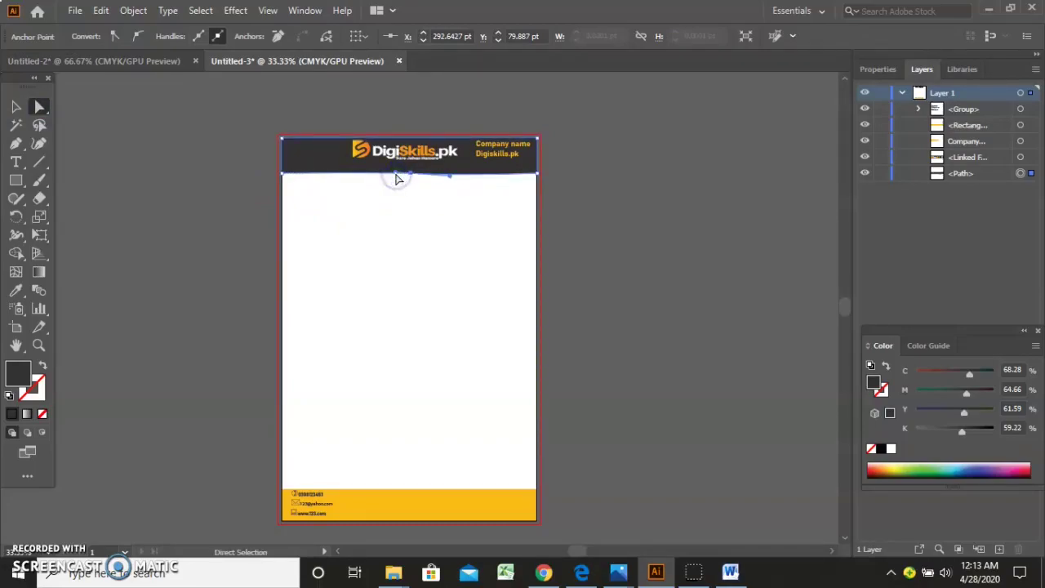
pyautogui.click(16, 106)
pyautogui.click(124, 163)
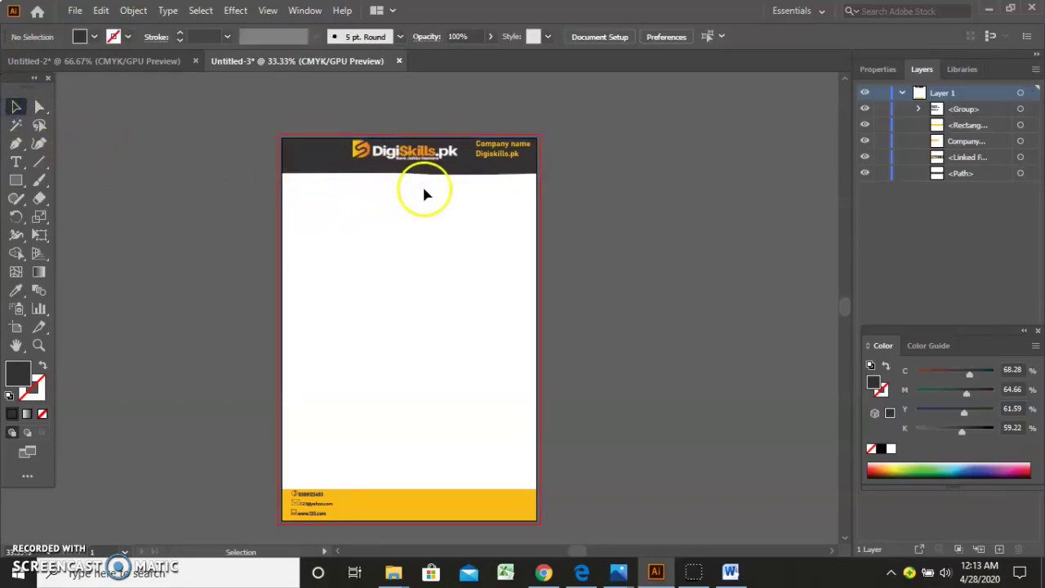
pyautogui.click(39, 106)
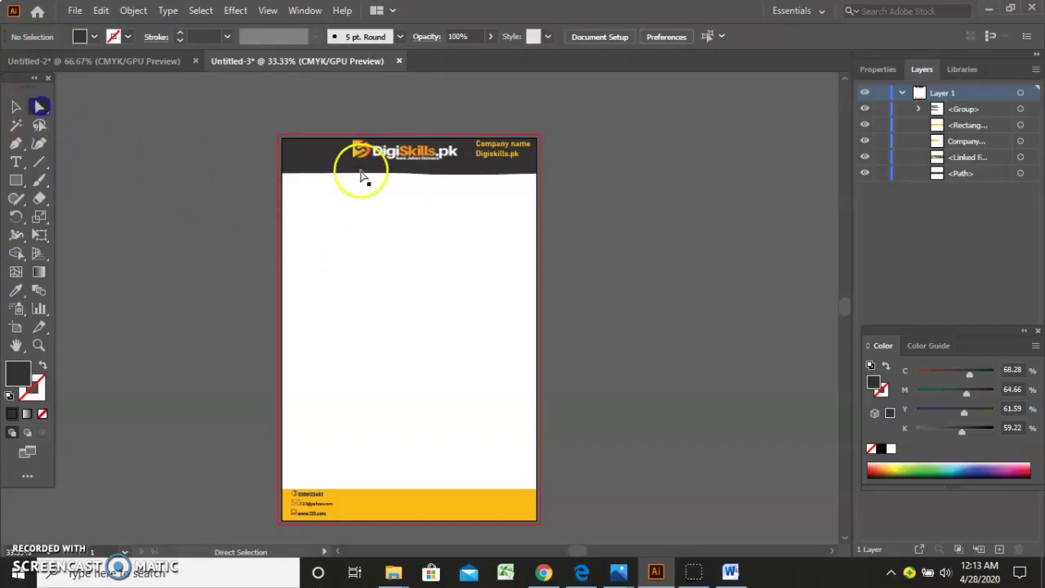
pyautogui.click(411, 174)
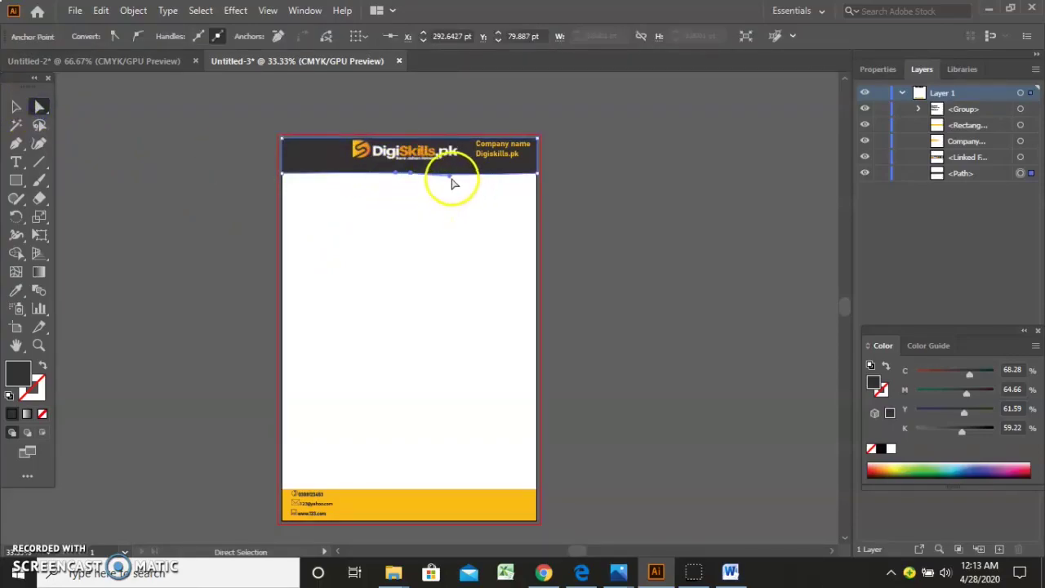
pyautogui.click(450, 179)
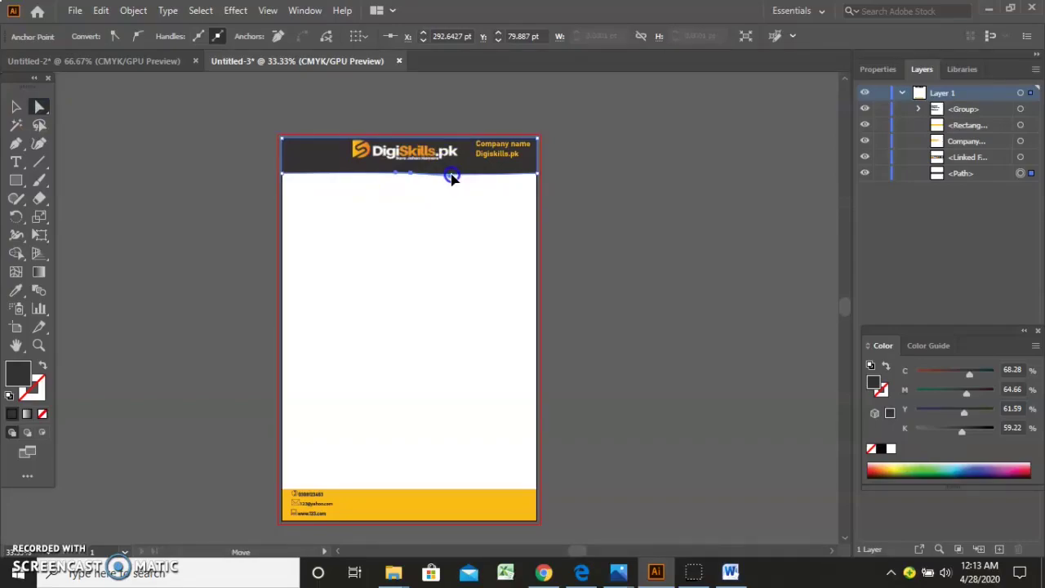
pyautogui.click(259, 231)
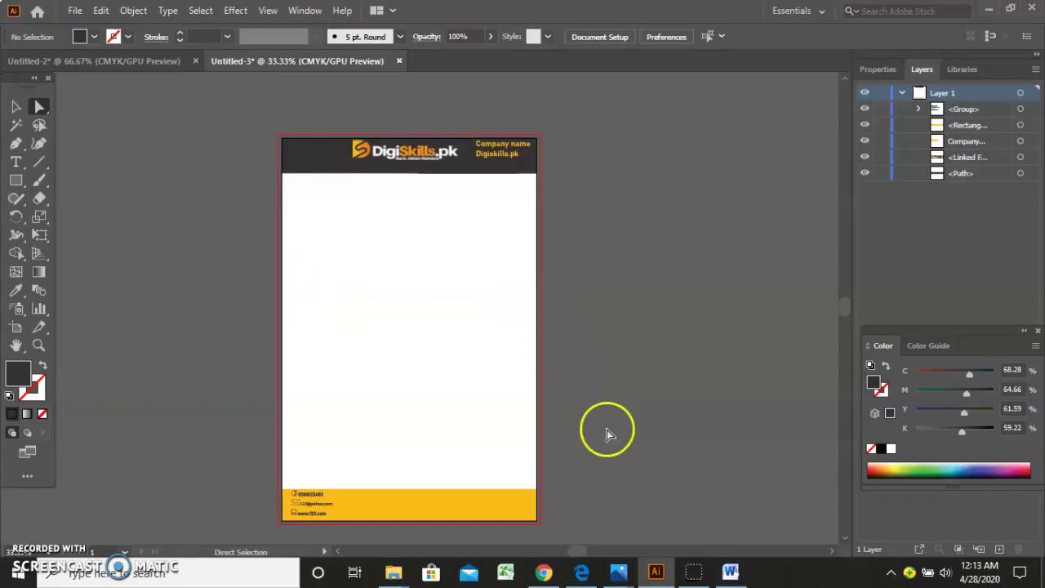
pyautogui.click(16, 106)
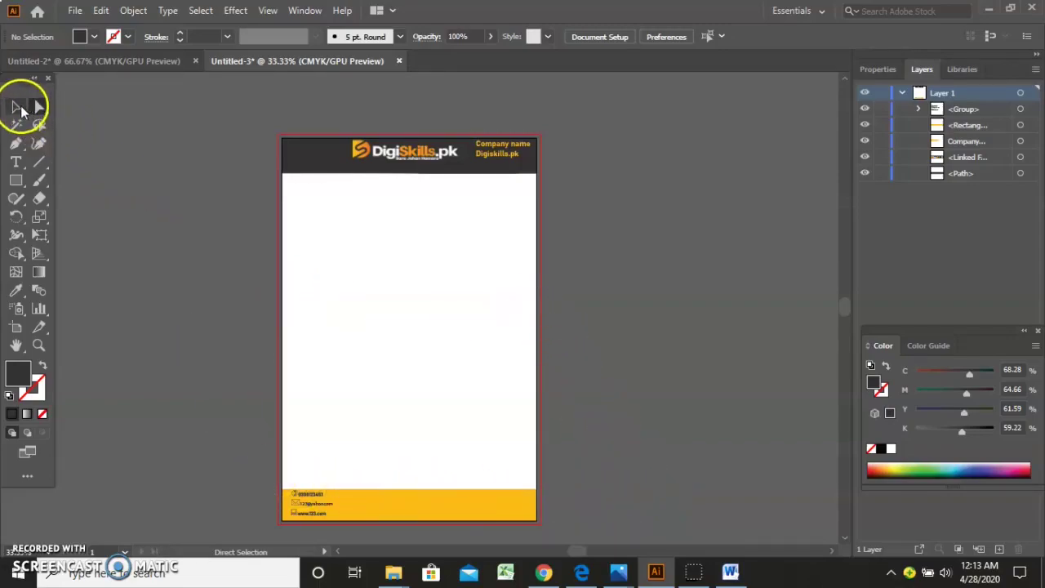
pyautogui.click(311, 495)
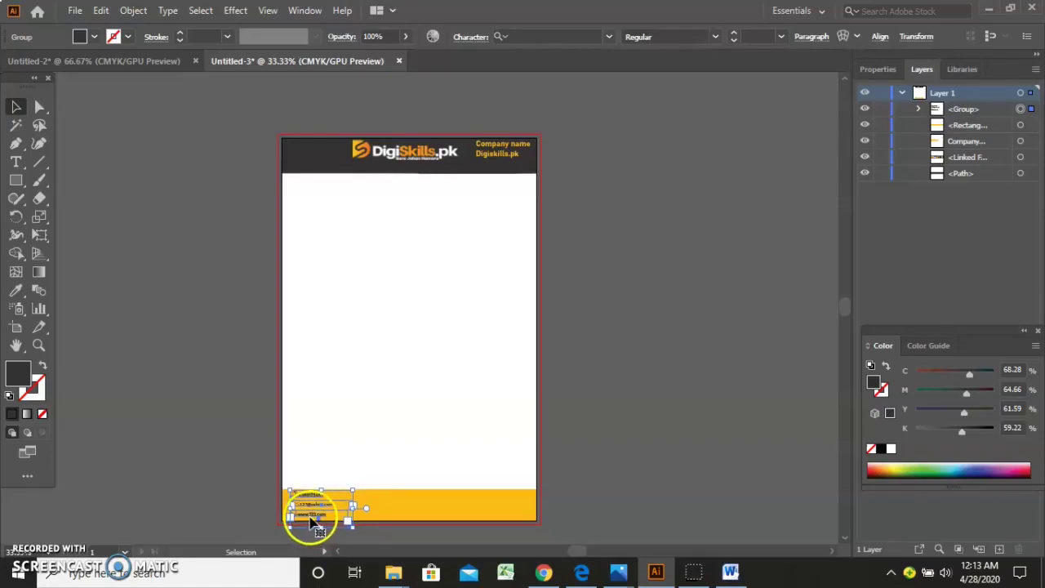
pyautogui.click(227, 472)
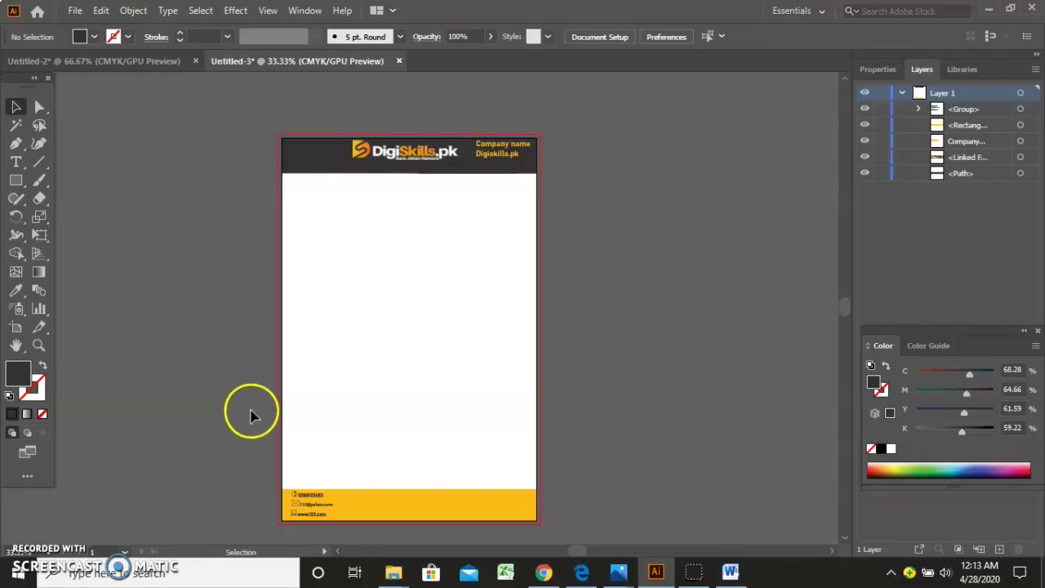
pyautogui.press('z')
pyautogui.click(401, 369)
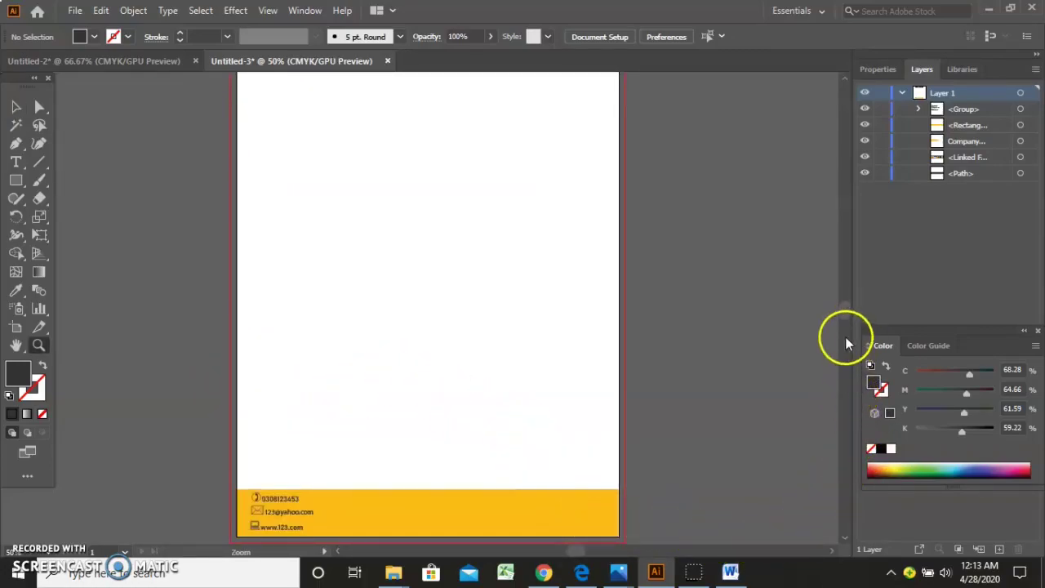
pyautogui.moveTo(846, 311); pyautogui.dragTo(846, 305)
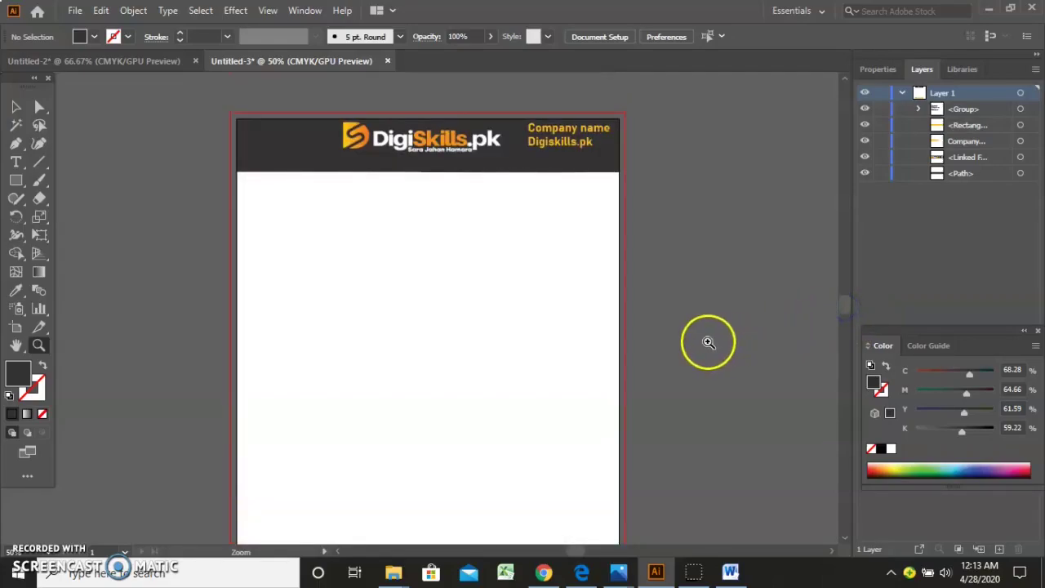
pyautogui.scroll(-2, 666, 359)
pyautogui.scroll(-2, 500, 472)
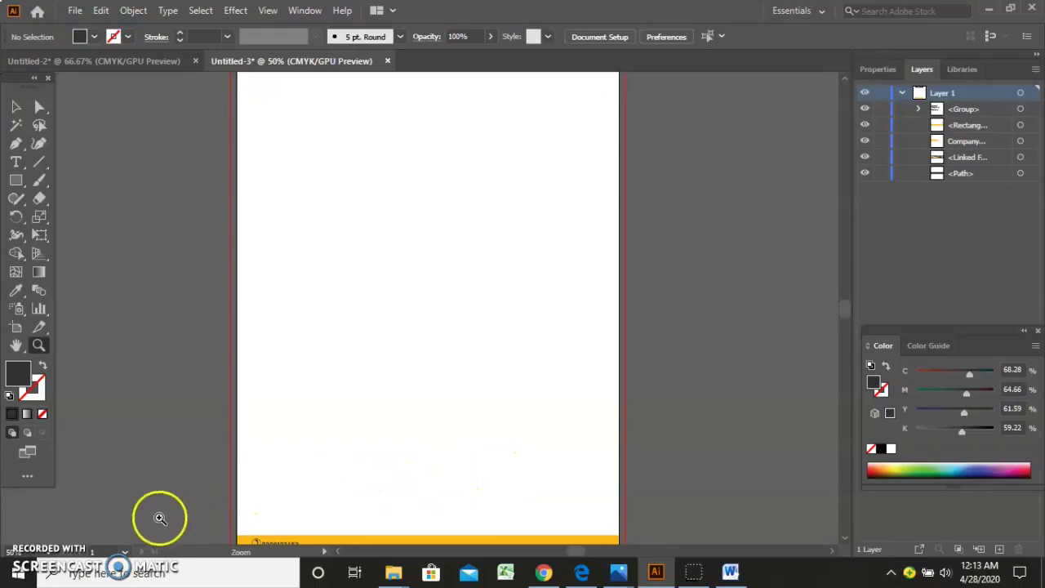
pyautogui.click(40, 553)
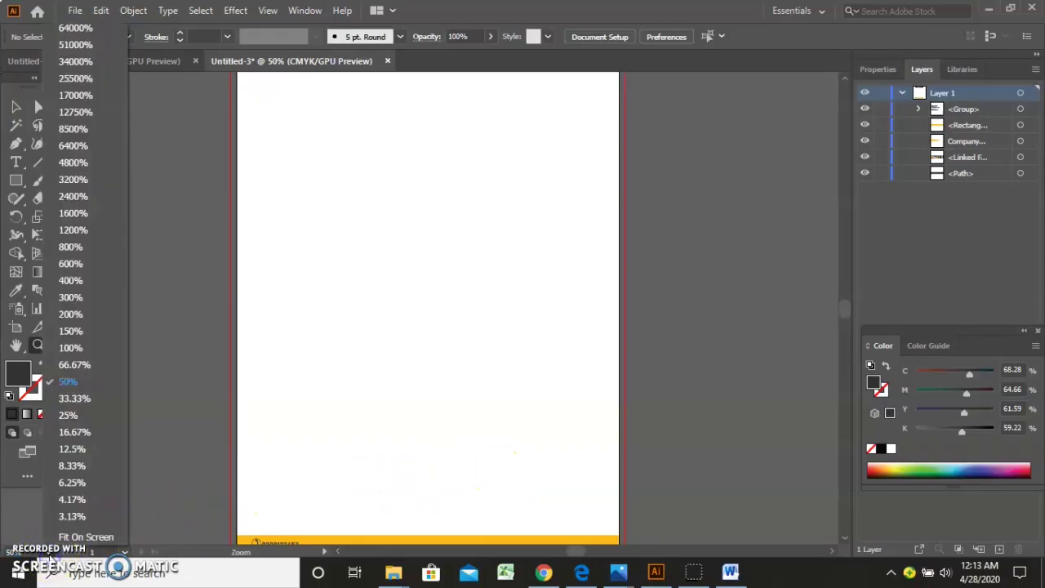
pyautogui.click(83, 366)
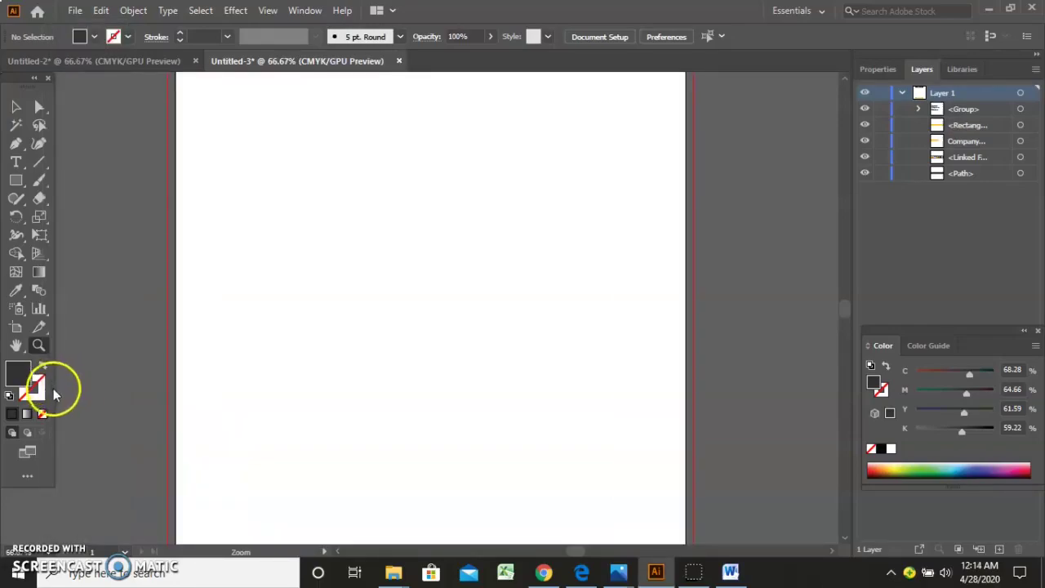
pyautogui.click(49, 553)
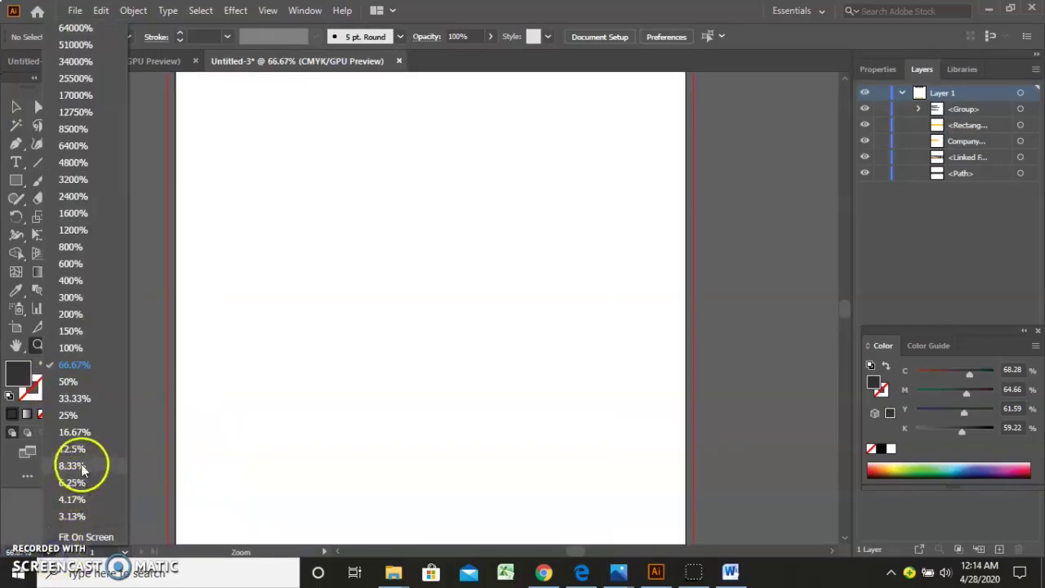
pyautogui.click(74, 399)
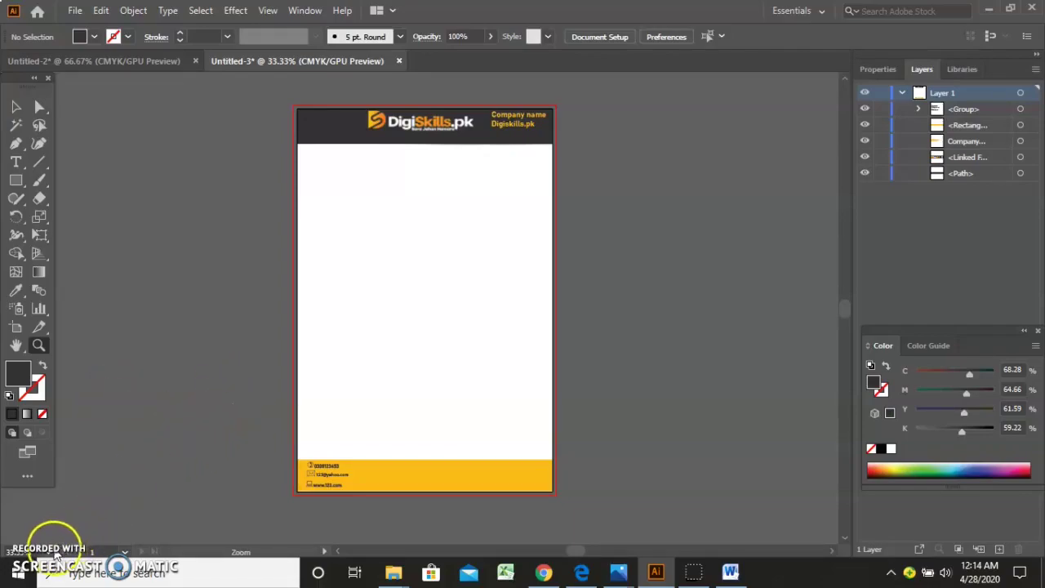
pyautogui.click(53, 553)
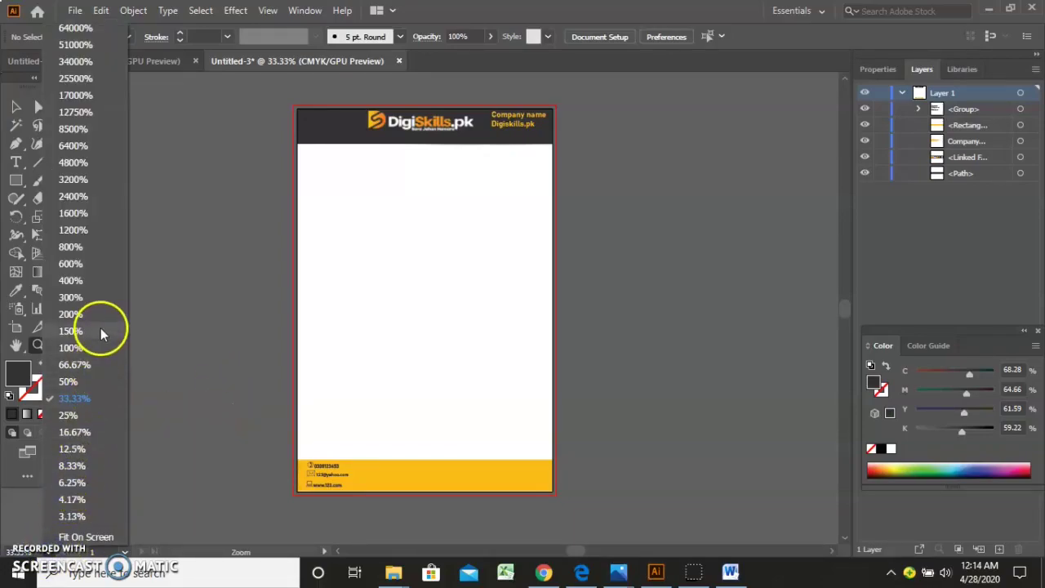
pyautogui.click(89, 535)
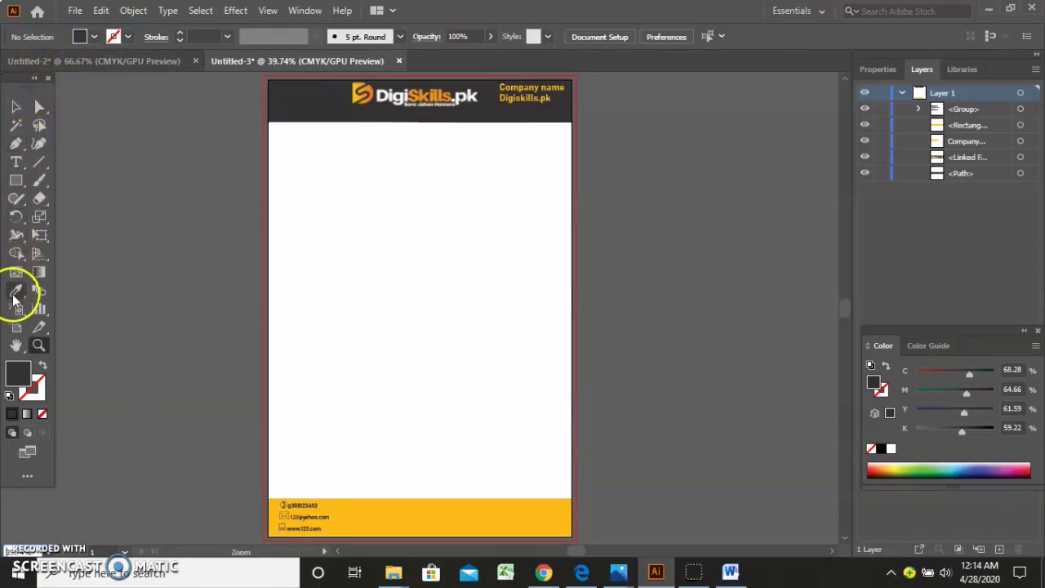
# Step: Inspect the letterhead's 576 × 864 pt artboard with the Artboard tool, leaving it unchanged
pyautogui.click(16, 330)
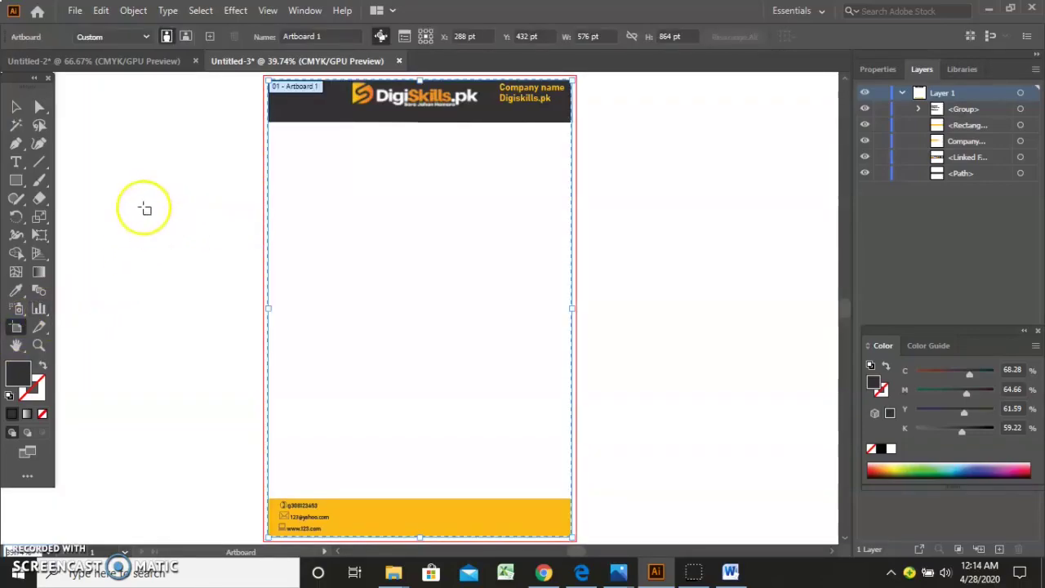
pyautogui.click(16, 107)
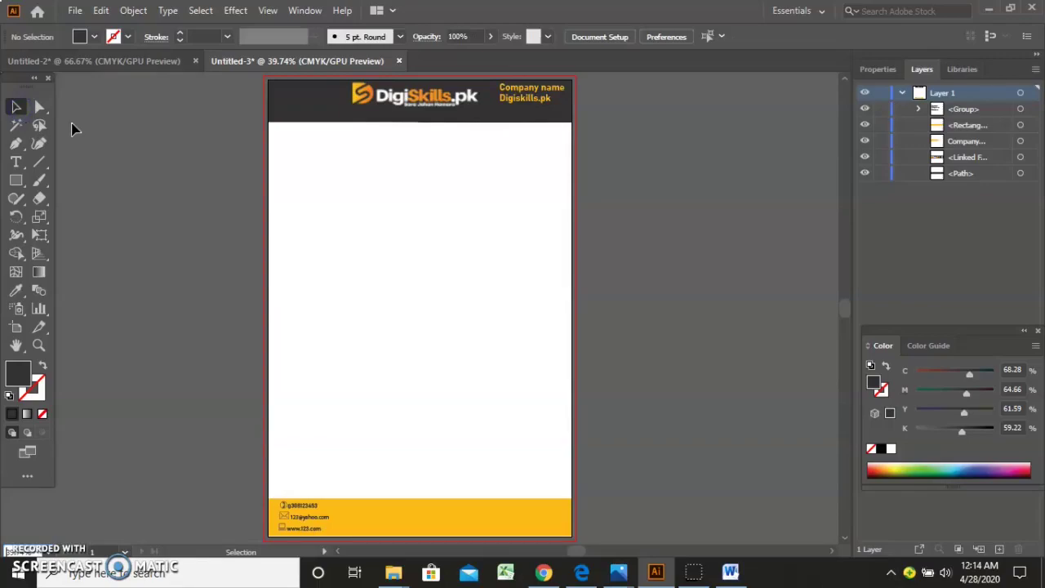
# Step: Delete both old wavy-header letterhead screenshots from the Word document
pyautogui.click(731, 572)
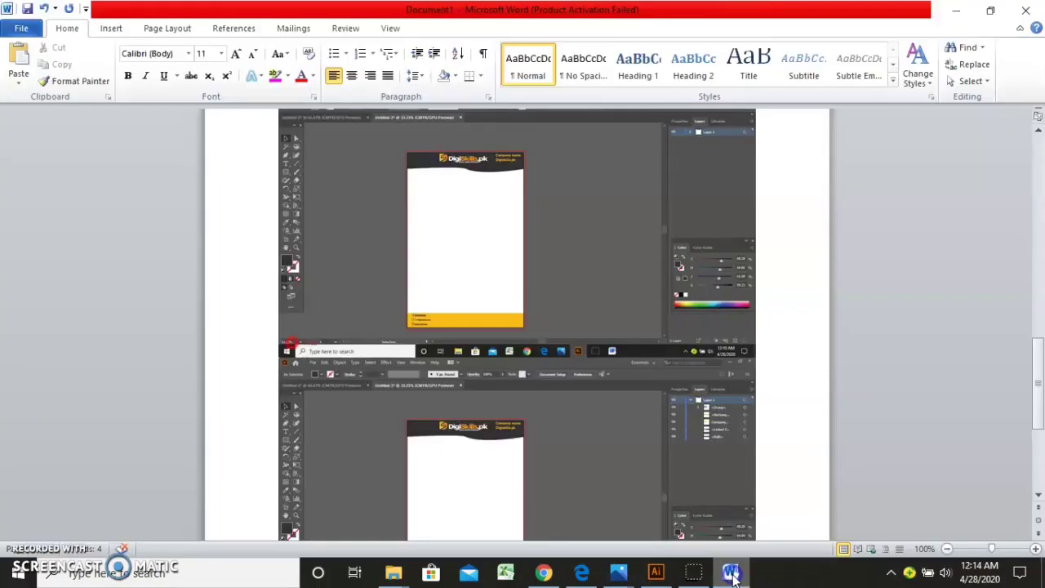
pyautogui.click(553, 443)
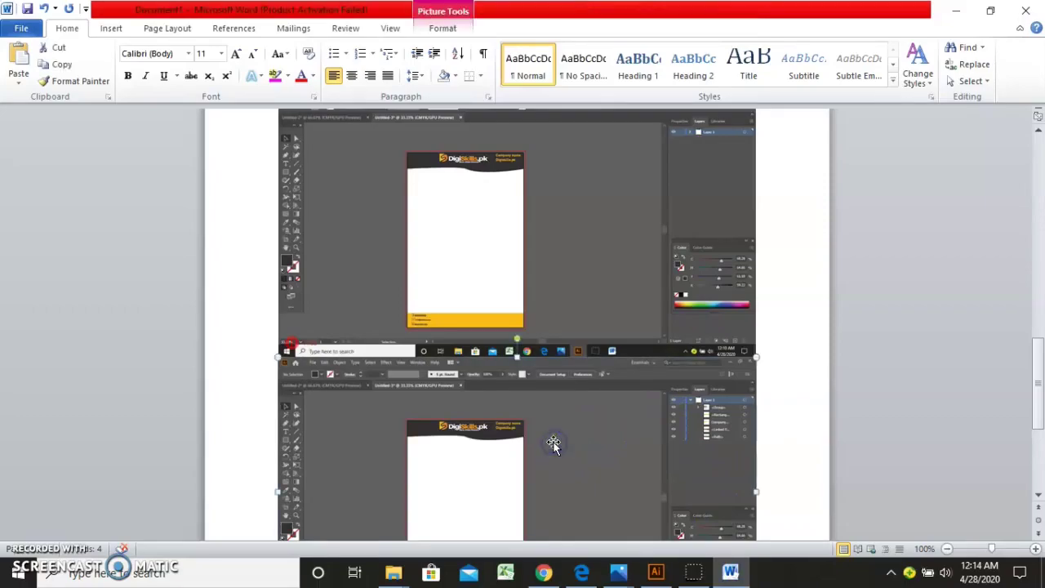
pyautogui.press('Delete')
pyautogui.click(552, 302)
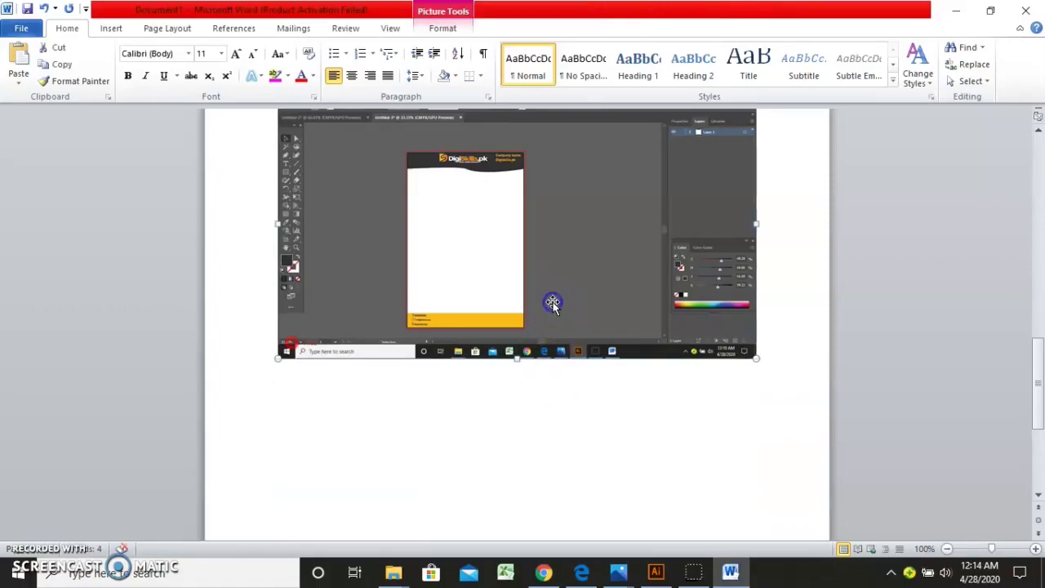
pyautogui.press('Delete')
# Step: Paste the fresh screenshot of the updated letterhead into the document
pyautogui.scroll(-1, 492, 532)
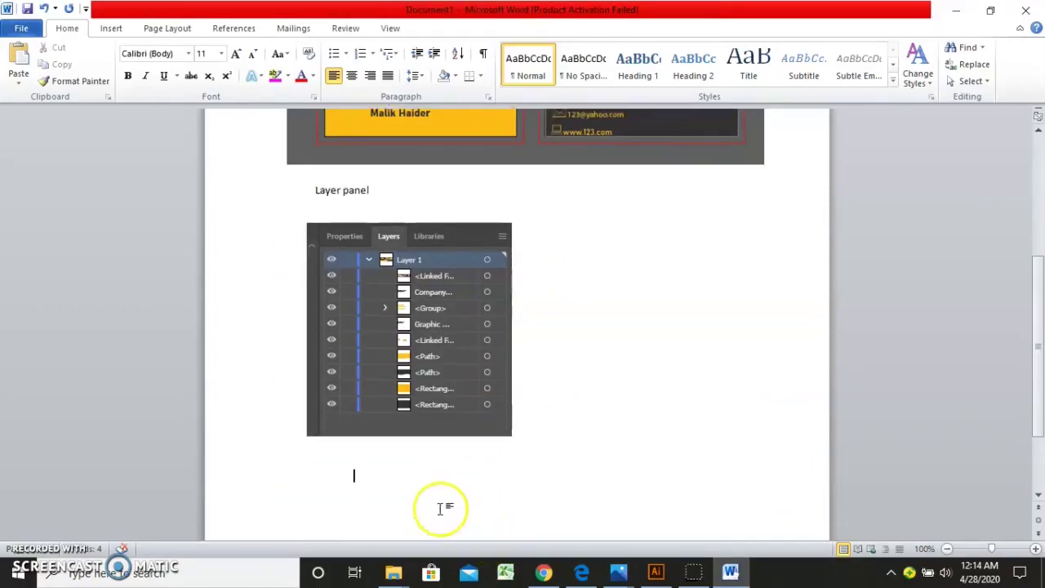
pyautogui.hotkey('ctrl', 'v')
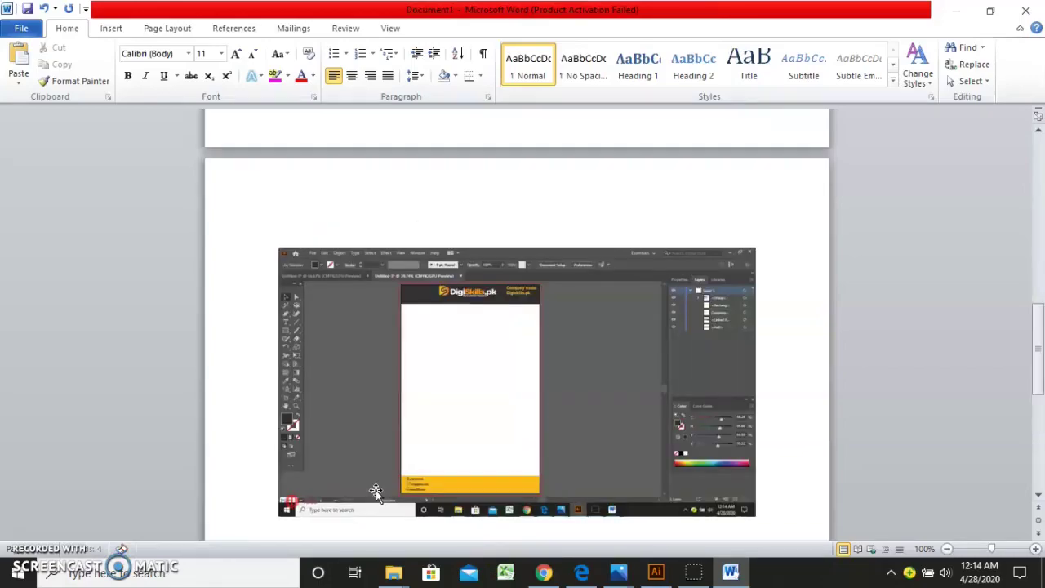
pyautogui.scroll(-1, 375, 490)
pyautogui.scroll(-1, 377, 488)
pyautogui.scroll(-2, 380, 487)
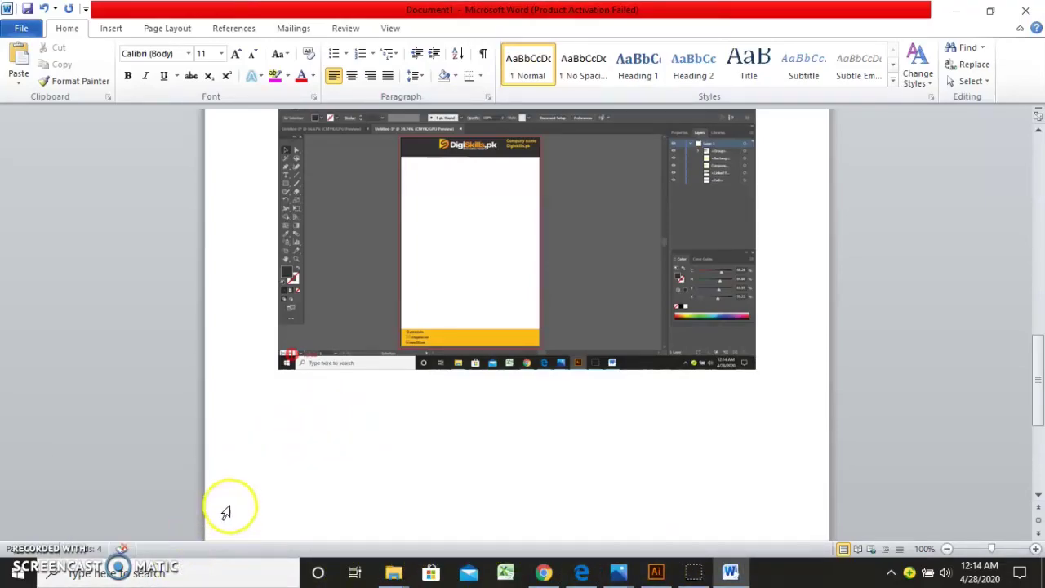
# Step: Add the Layers panel snip under a 'Layer panel' caption below the new screenshot
pyautogui.click(690, 571)
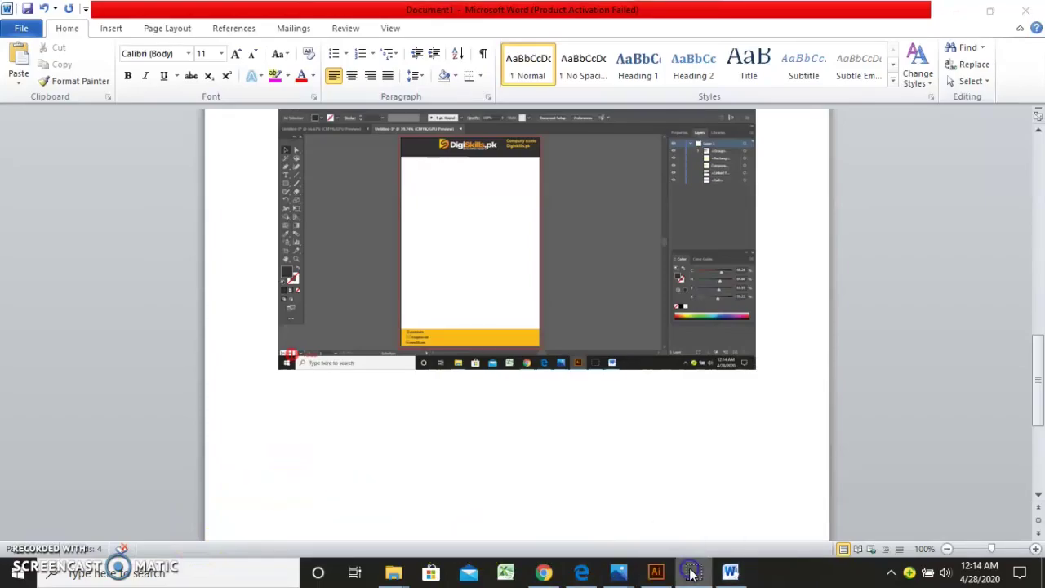
pyautogui.scroll(-3, 656, 343)
pyautogui.scroll(5, 656, 343)
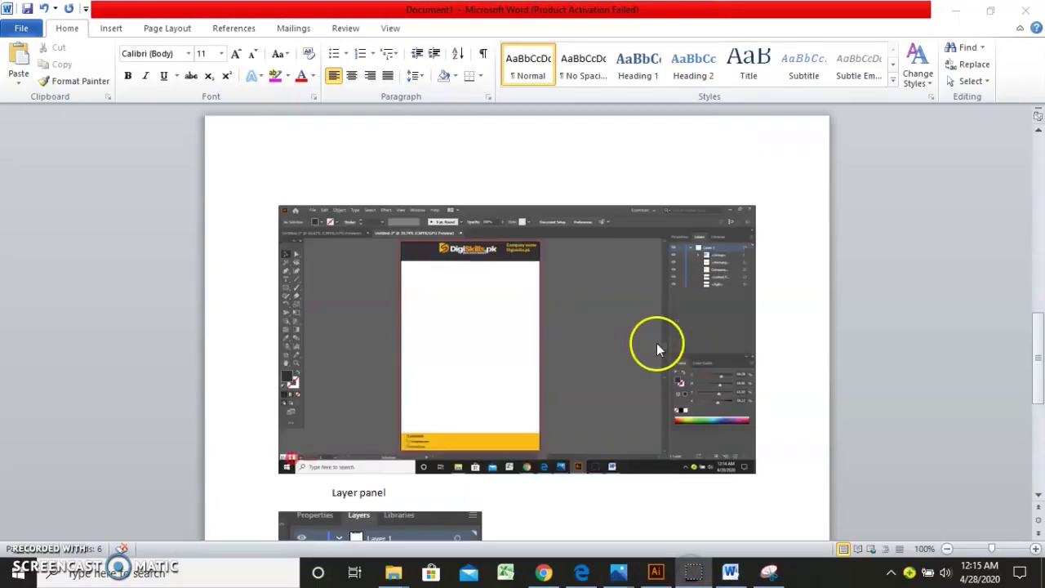
pyautogui.scroll(2, 656, 347)
pyautogui.scroll(-10, 656, 346)
pyautogui.scroll(3, 658, 349)
pyautogui.scroll(4, 658, 349)
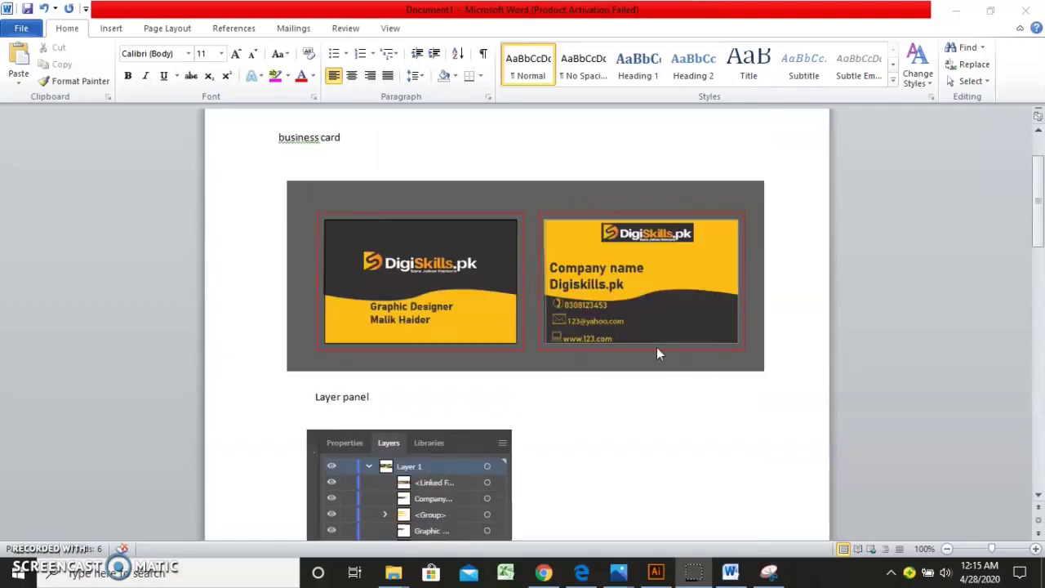
pyautogui.scroll(1, 665, 339)
pyautogui.scroll(-1, 641, 354)
pyautogui.scroll(-2, 612, 413)
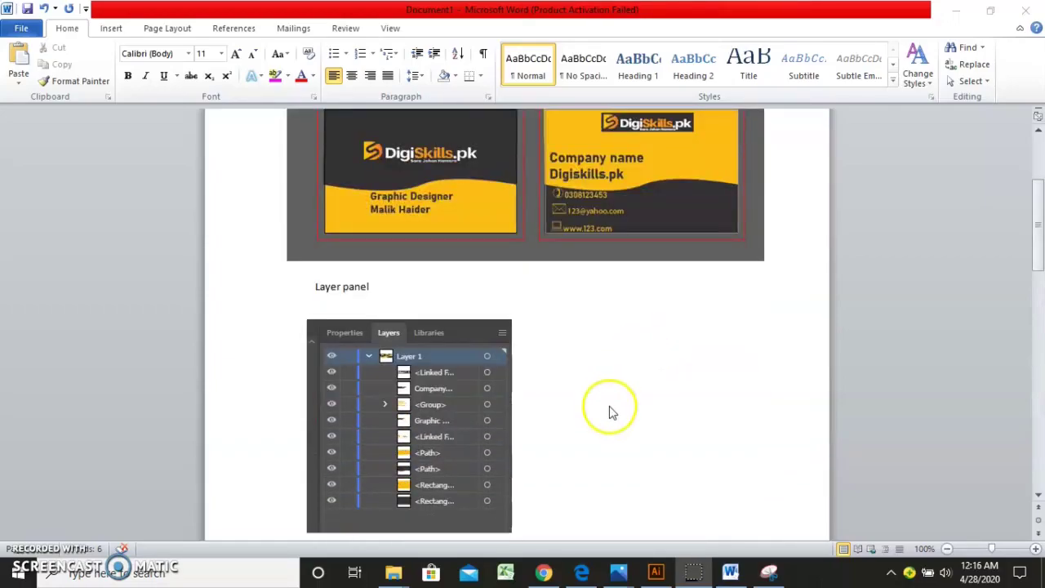
pyautogui.scroll(-2, 478, 367)
pyautogui.scroll(-1, 493, 307)
pyautogui.scroll(10, 493, 310)
pyautogui.scroll(-2, 607, 367)
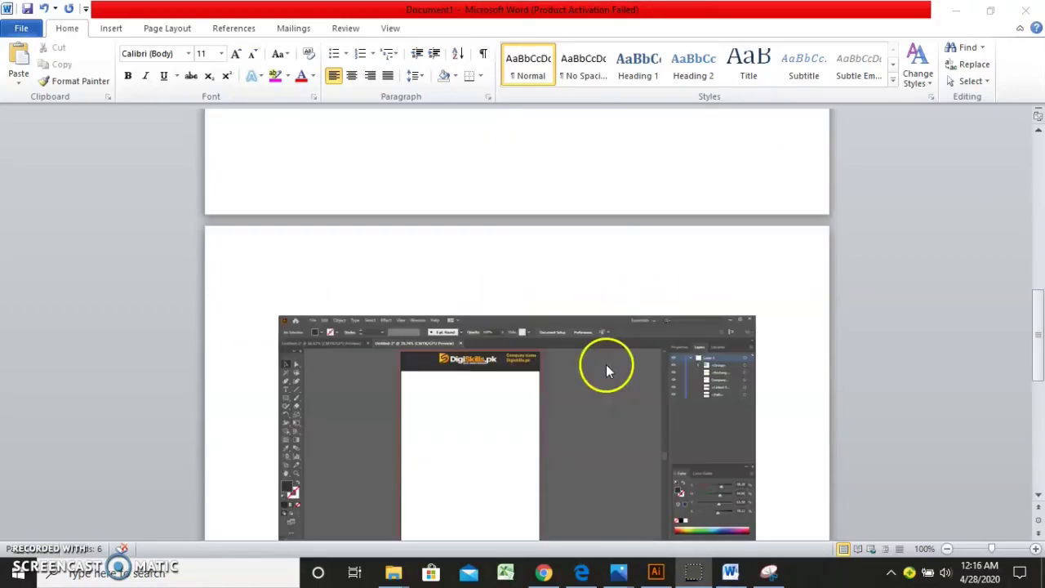
pyautogui.scroll(-2, 617, 404)
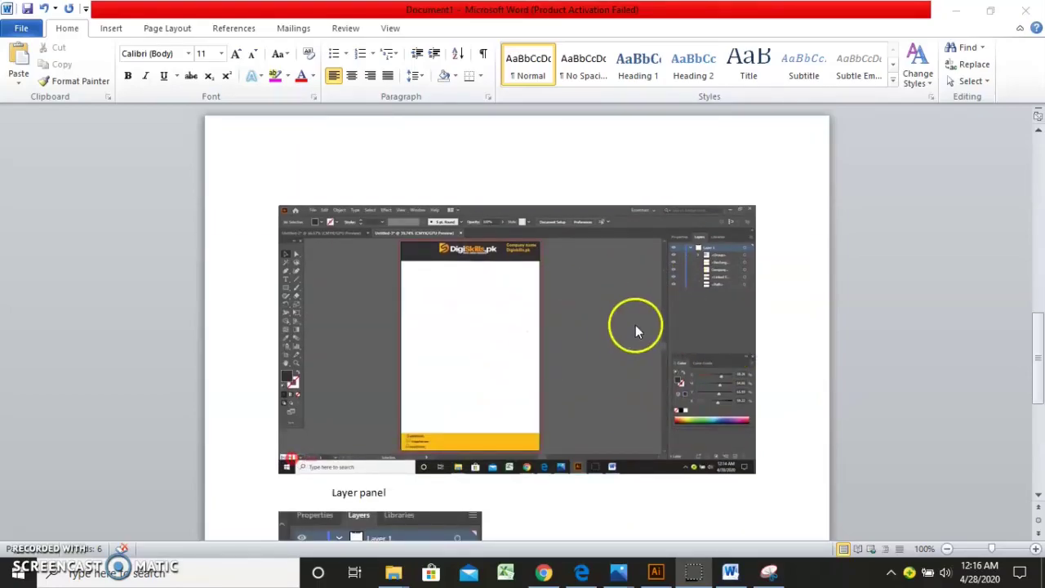
pyautogui.scroll(-3, 563, 359)
pyautogui.scroll(-3, 497, 385)
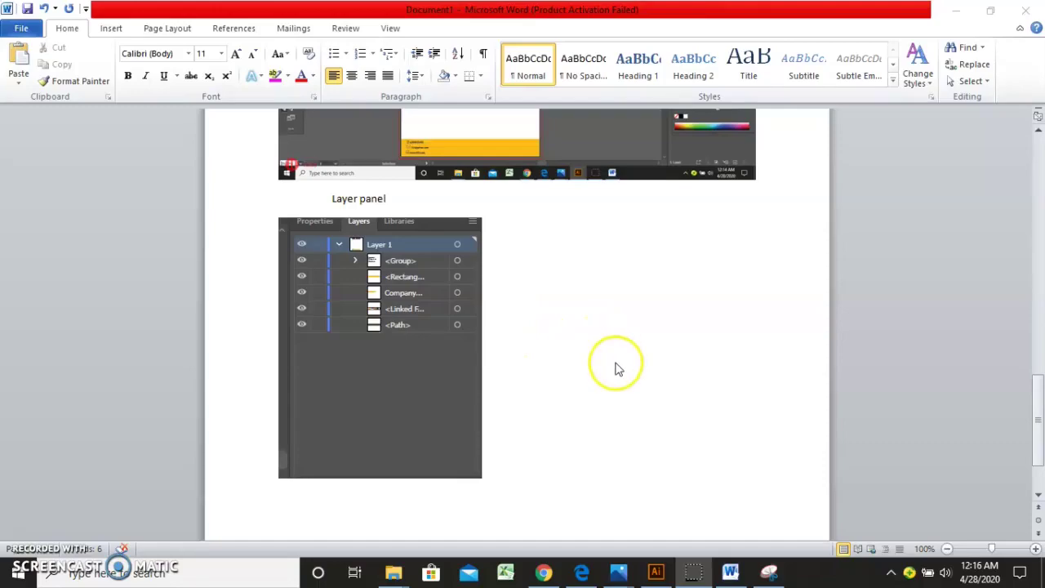
pyautogui.click(656, 573)
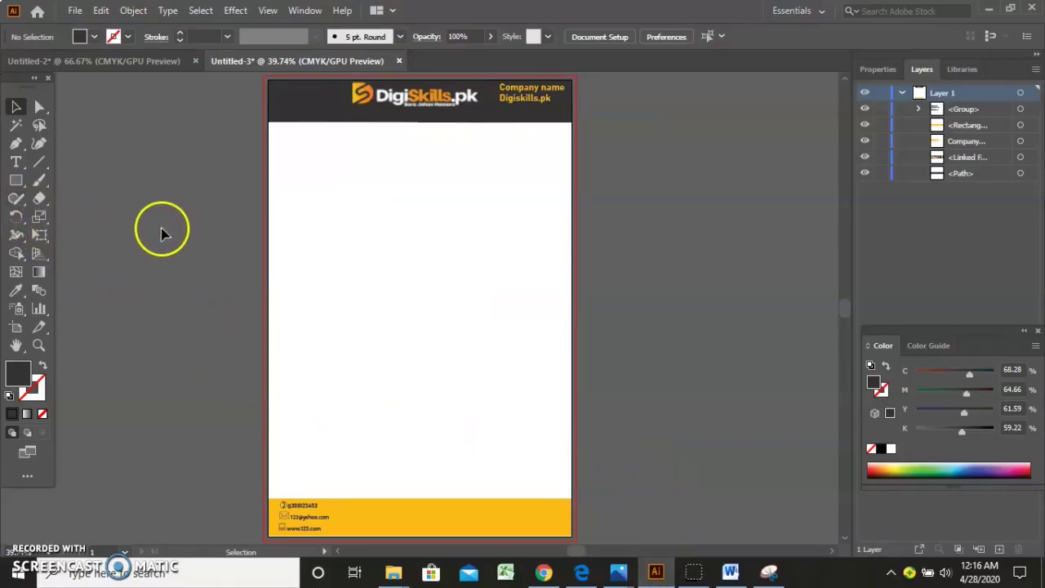
# Step: Create a new document Untitled-4 with two blank portrait artboards
pyautogui.hotkey('ctrl', 'n')
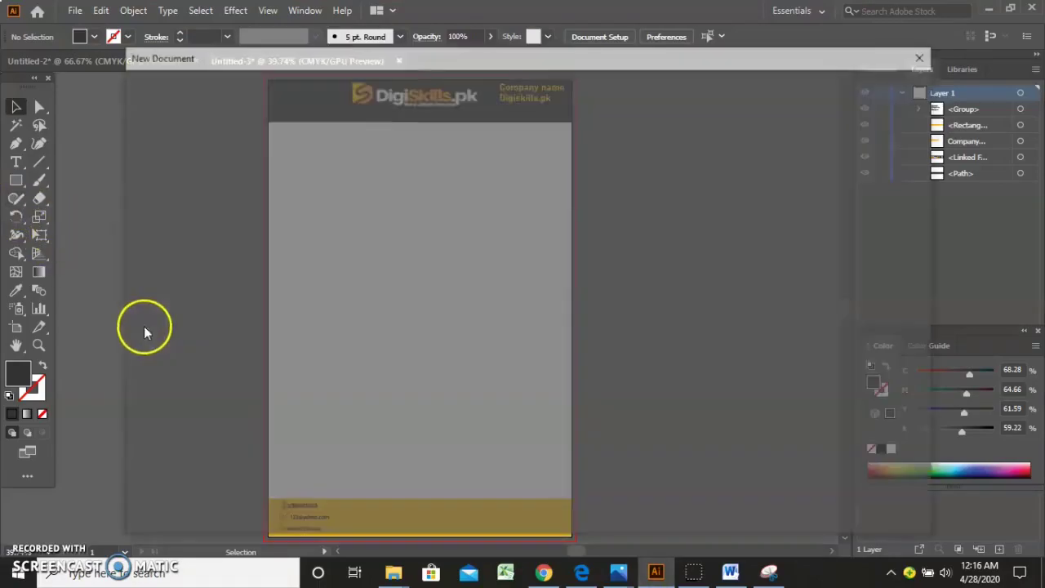
pyautogui.click(841, 509)
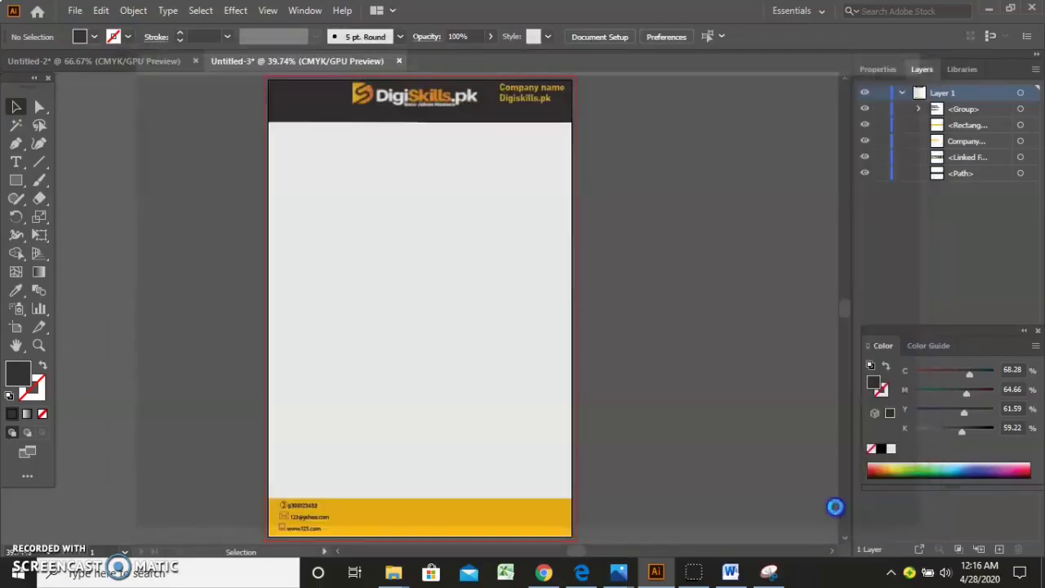